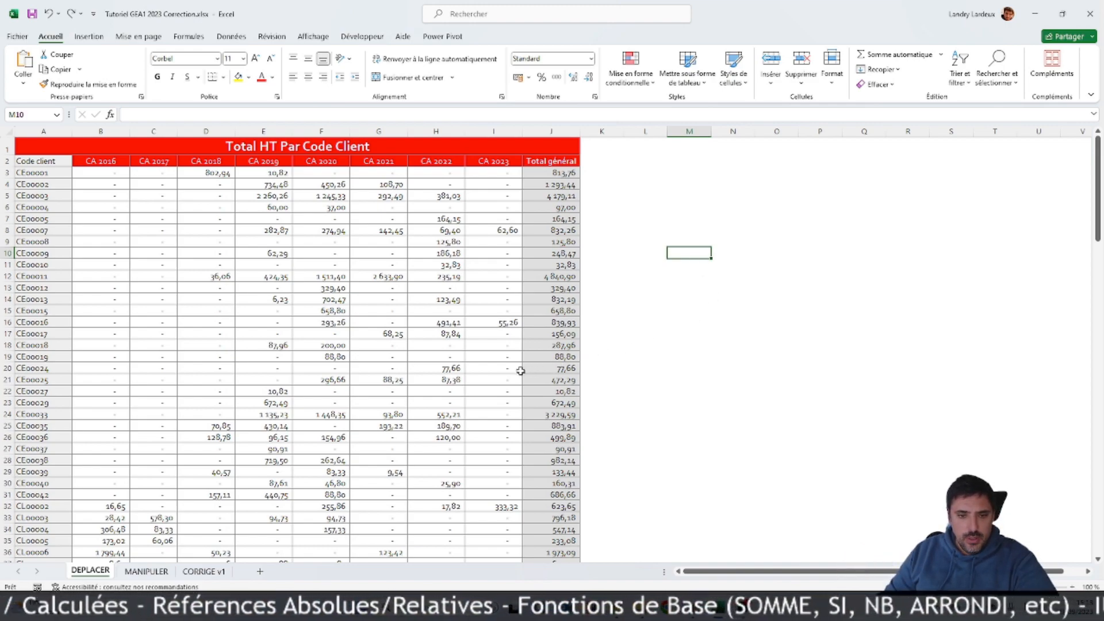
Step: Select column C, row 5, cell H10 and cell B3 one after another in the DEPLACER sheet
click(157, 132)
click(7, 195)
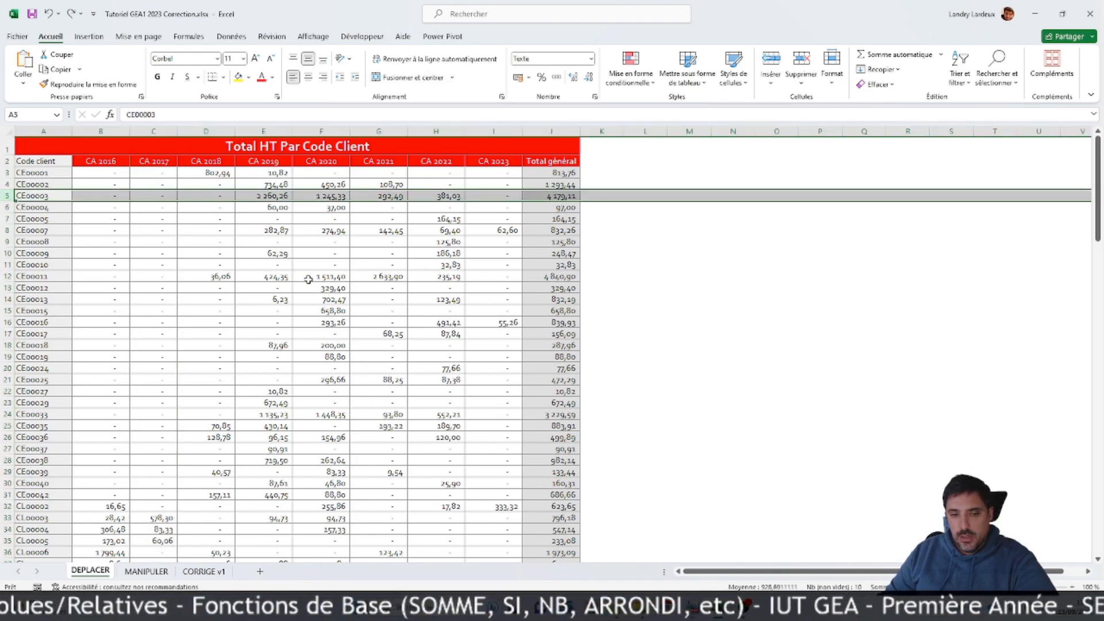
click(448, 253)
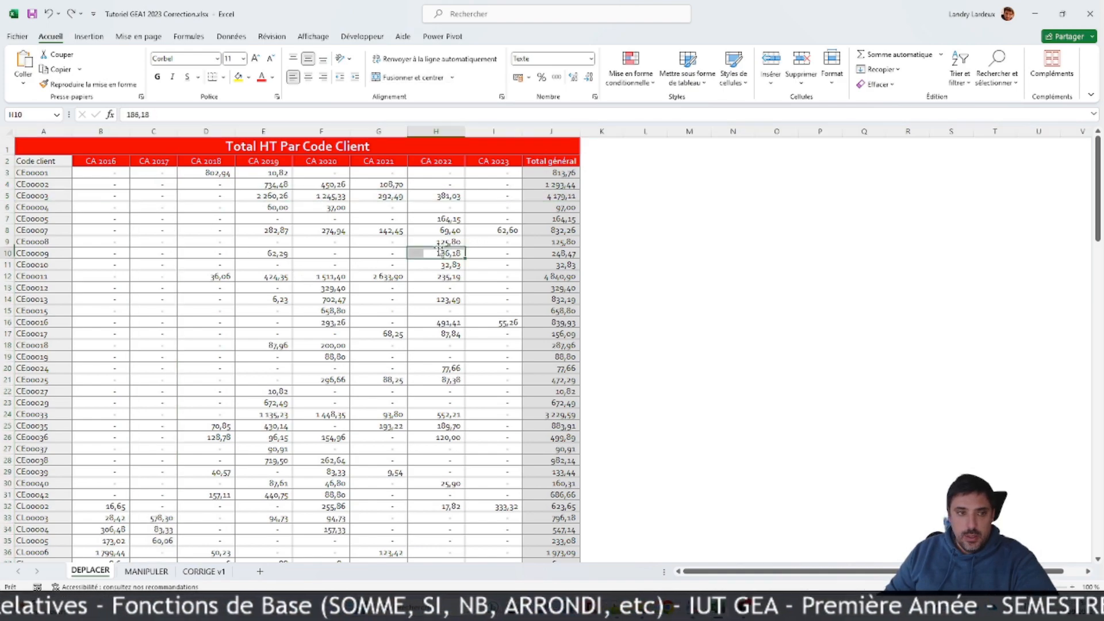
click(94, 173)
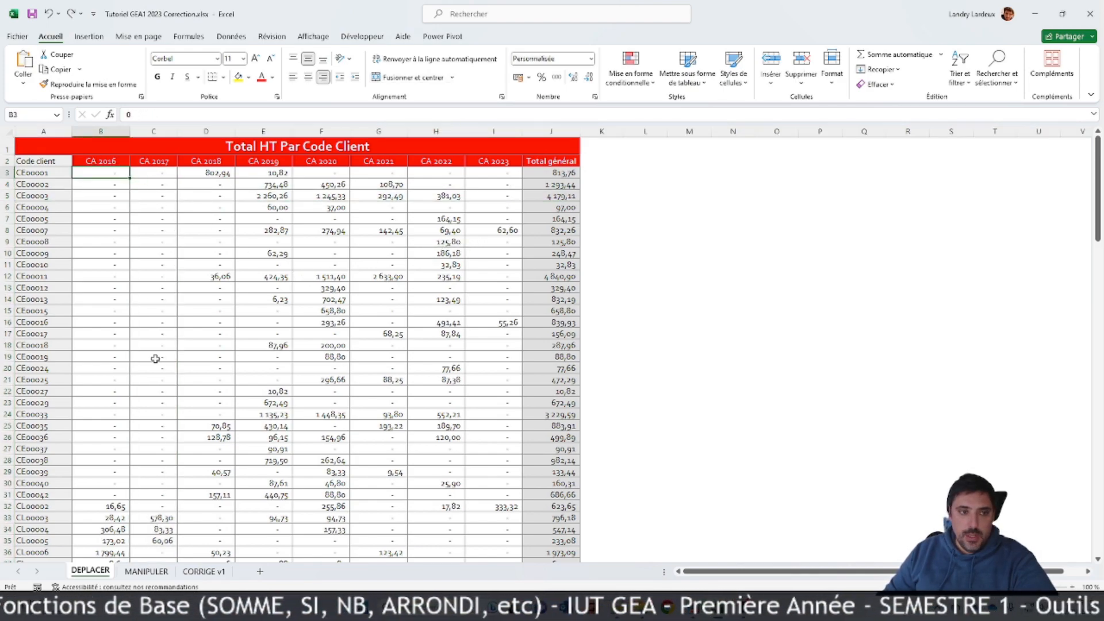
Step: View the MANIPULER and CORRIGE v1 sheets, and return to the DEPLACER sheet
click(146, 571)
click(203, 571)
click(108, 569)
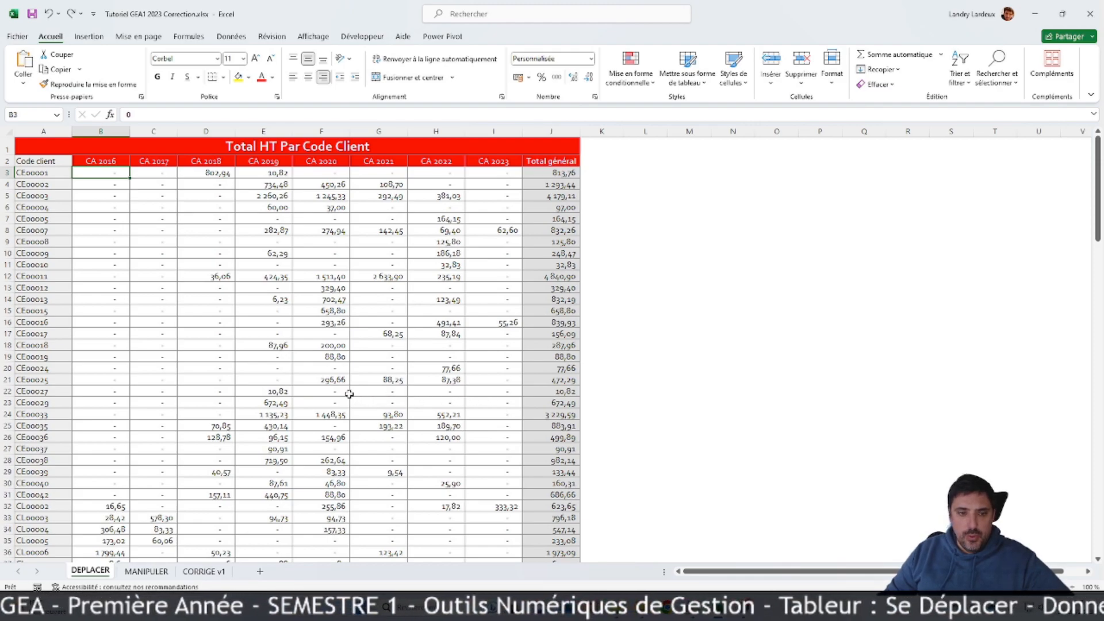
Step: Look through the client rows and select the block of values B3:I23
click(322, 355)
scroll(322, 380, down, 5)
scroll(323, 379, up, 5)
scroll(177, 305, down, 5)
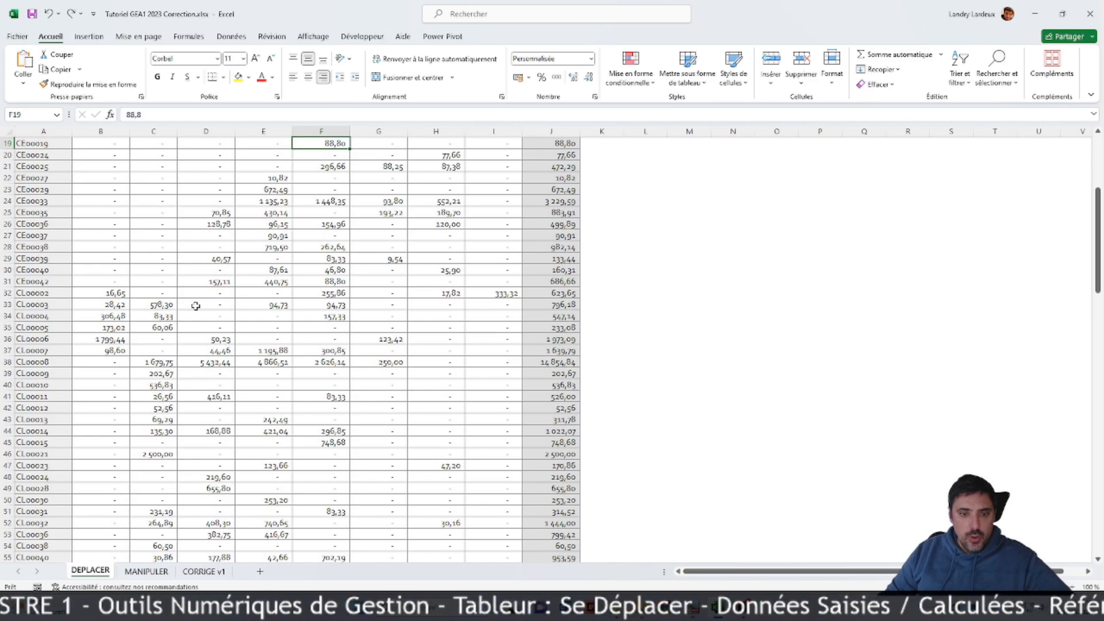
scroll(195, 306, up, 5)
drag(102, 174, 330, 288)
drag(366, 320, 465, 407)
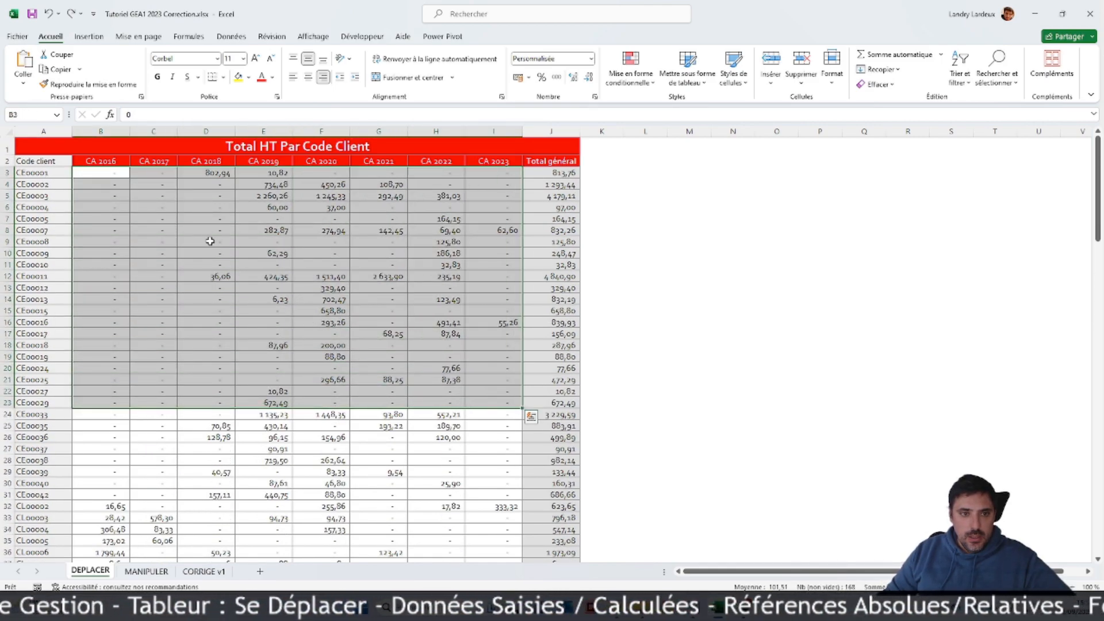
Step: Select column C and row 5 separately, and select column C together with row 6 as a multiple selection
click(153, 132)
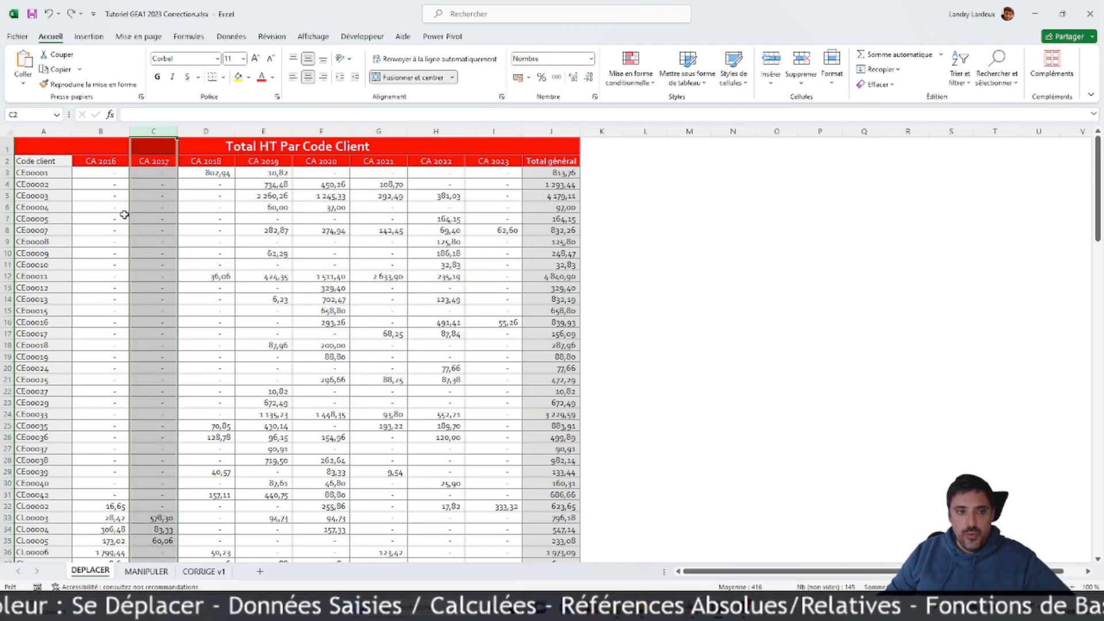
click(5, 196)
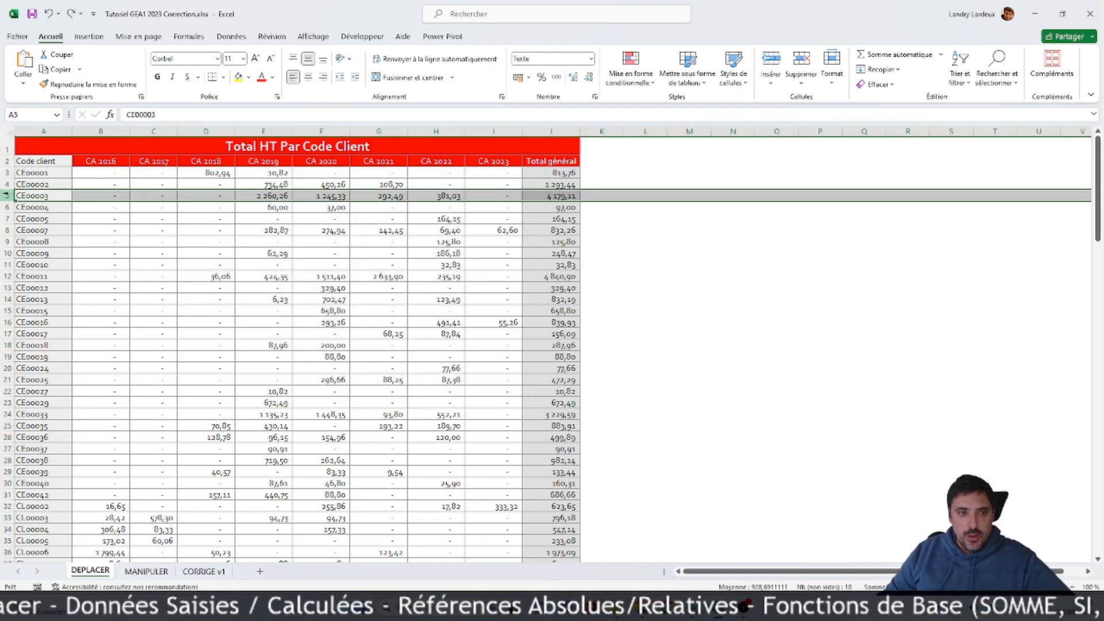
click(153, 131)
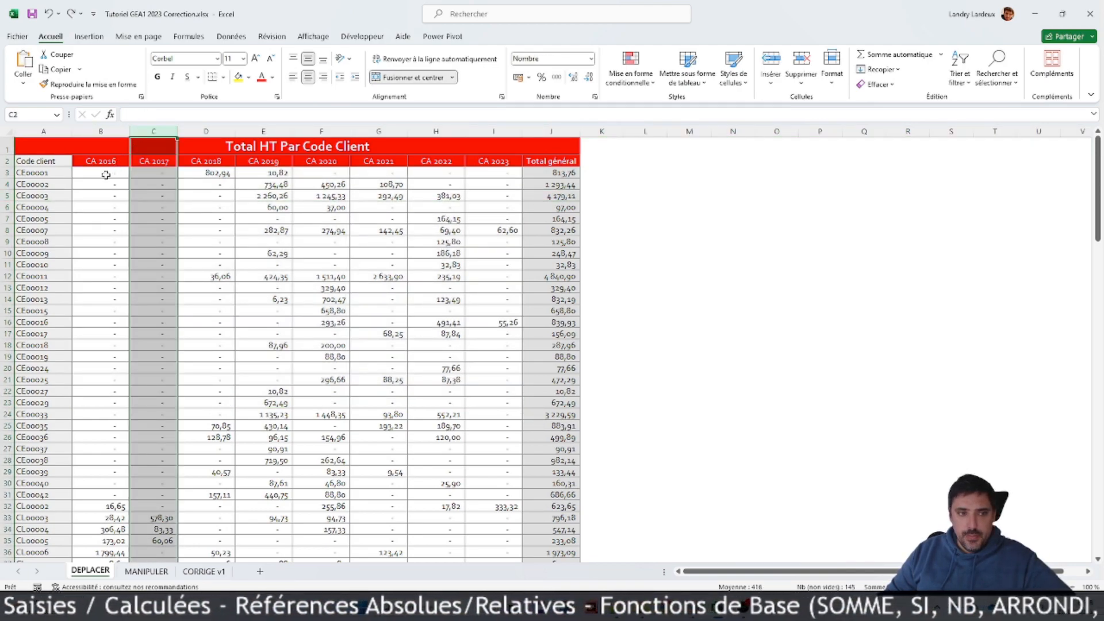
click(6, 207)
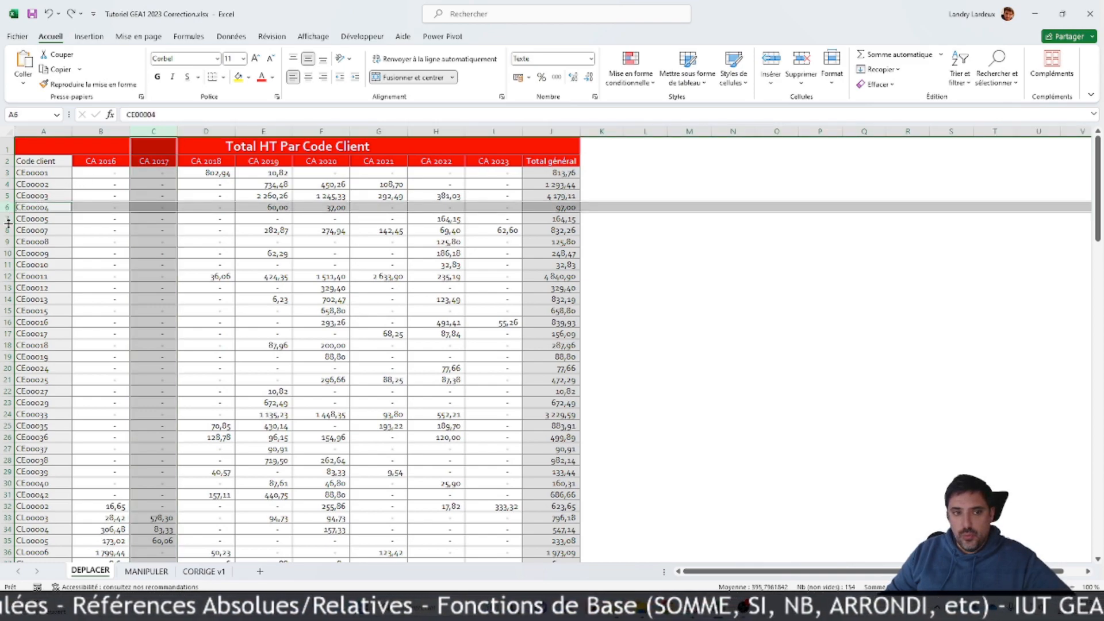
click(309, 219)
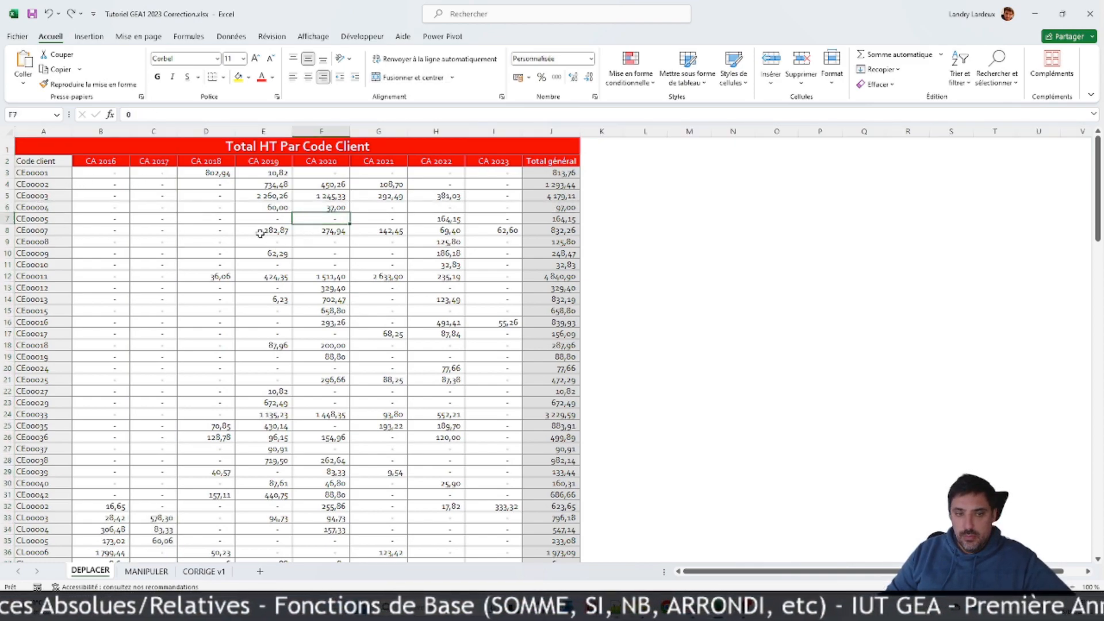
Step: Starting from cell B3, jump between both ends of row 3, down to the Total général row and back up to the title
click(104, 173)
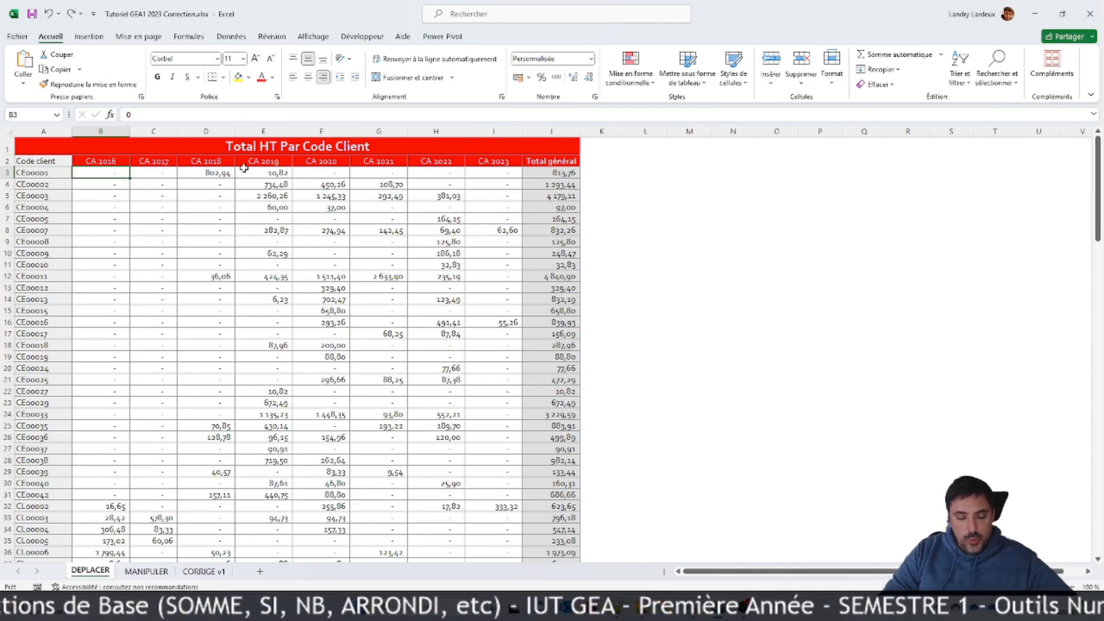
key(ctrl+Right)
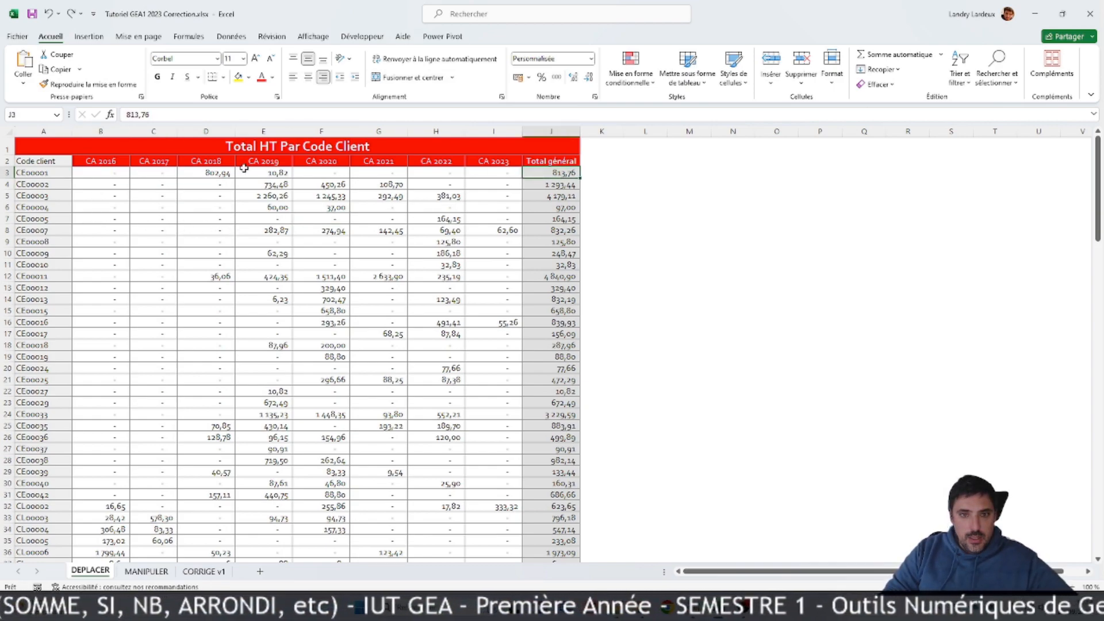
key(ctrl+Left)
key(ctrl+Right)
key(ctrl+Left)
key(ctrl+Down)
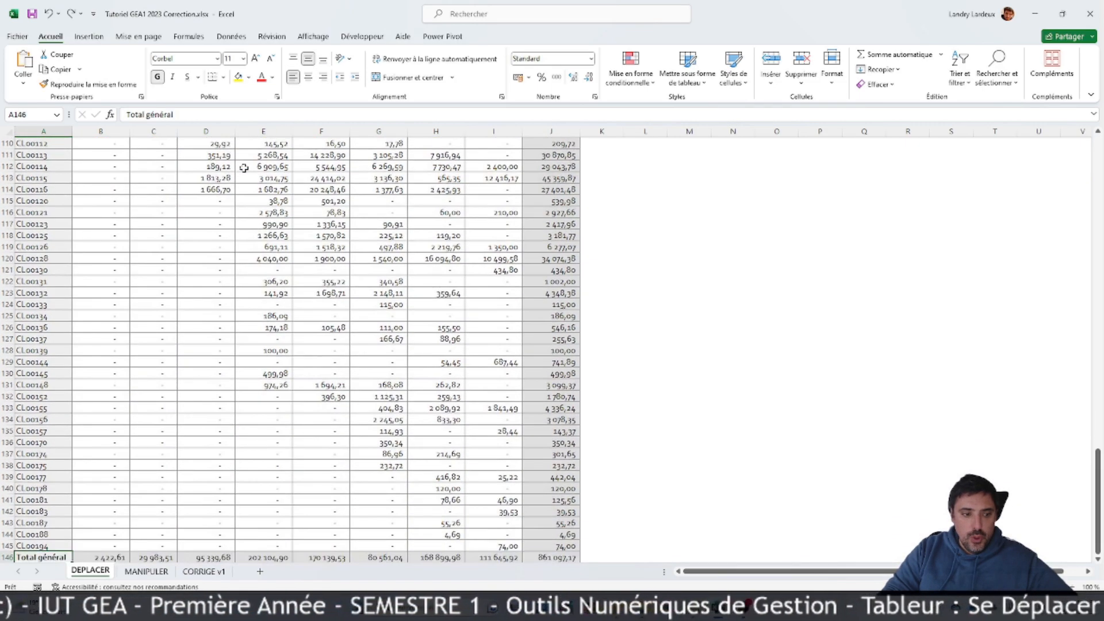
key(ctrl+Up)
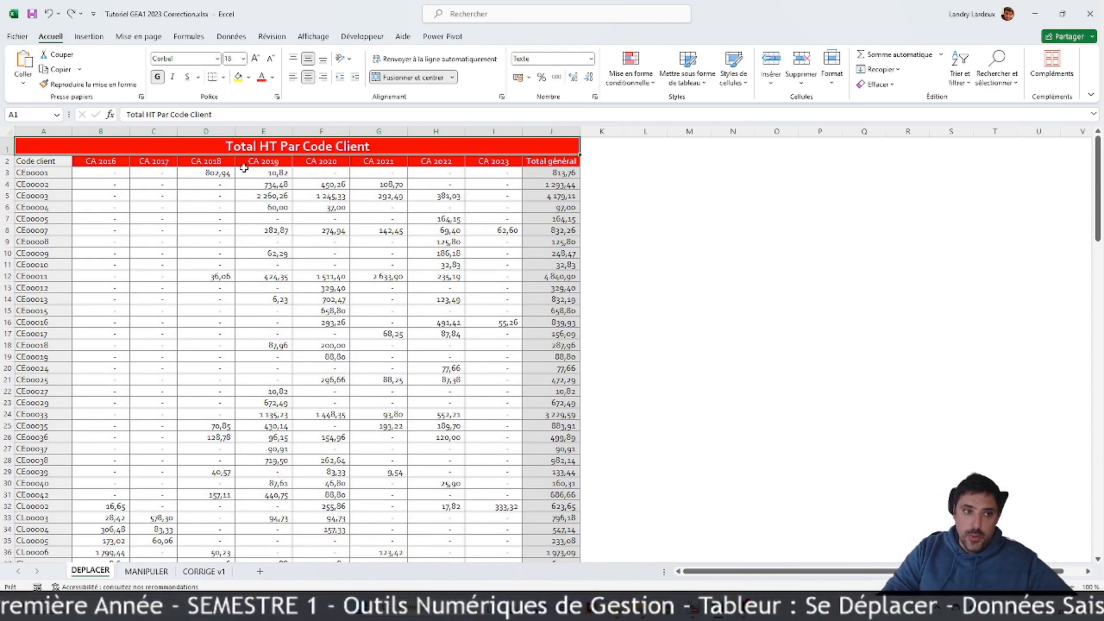
Step: Select the whole table A2:J146, extending from the Code client header to the last column and row
key(Down)
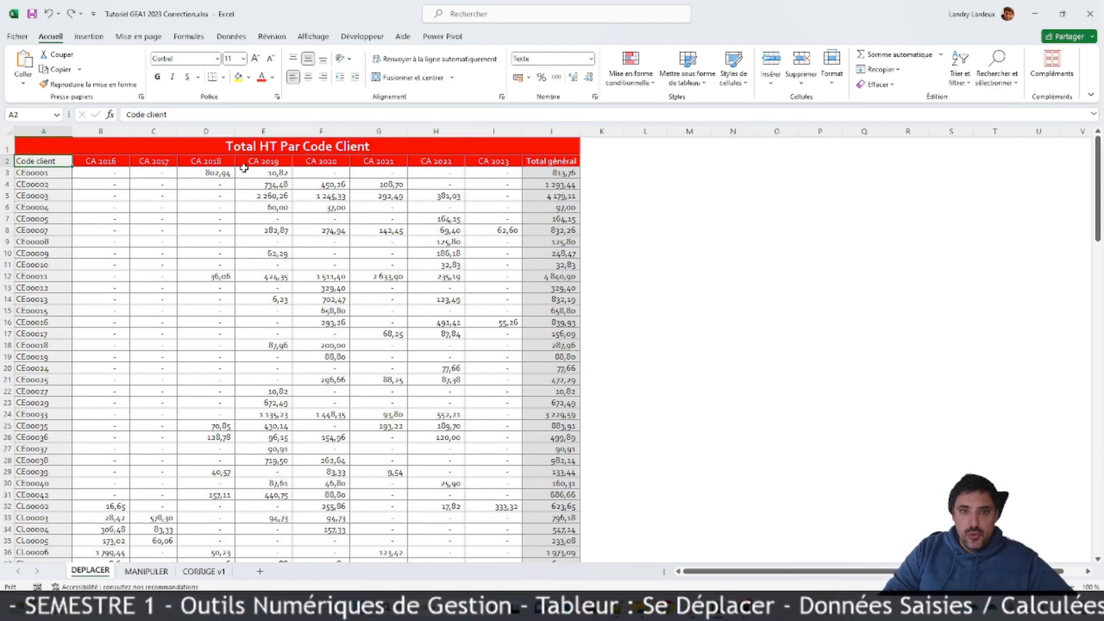
key(ctrl+shift+Right)
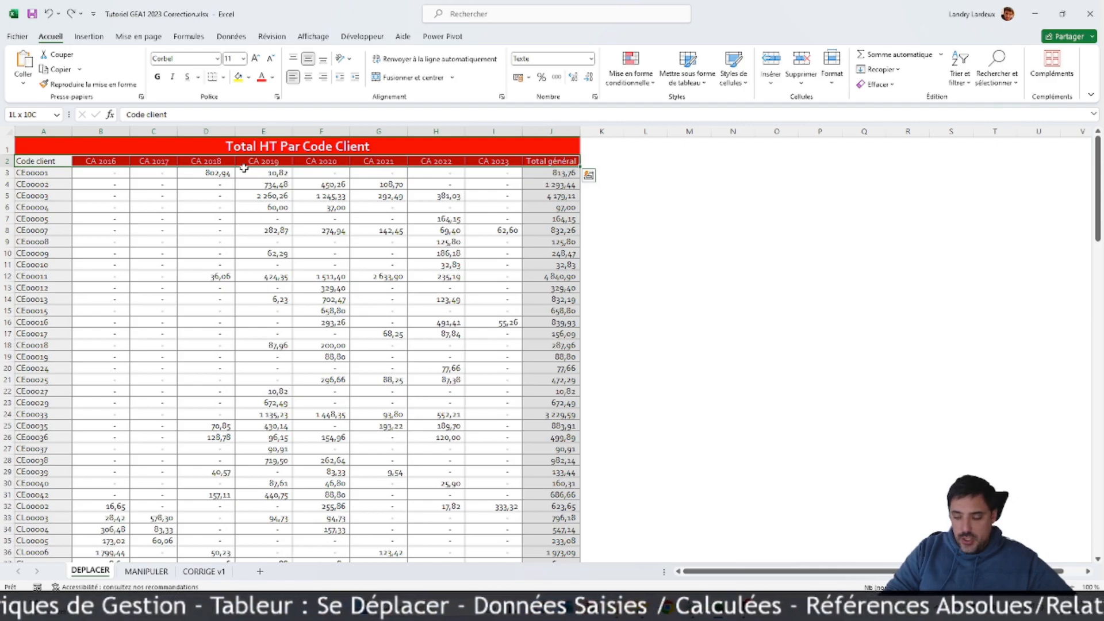
key(ctrl+shift+Down)
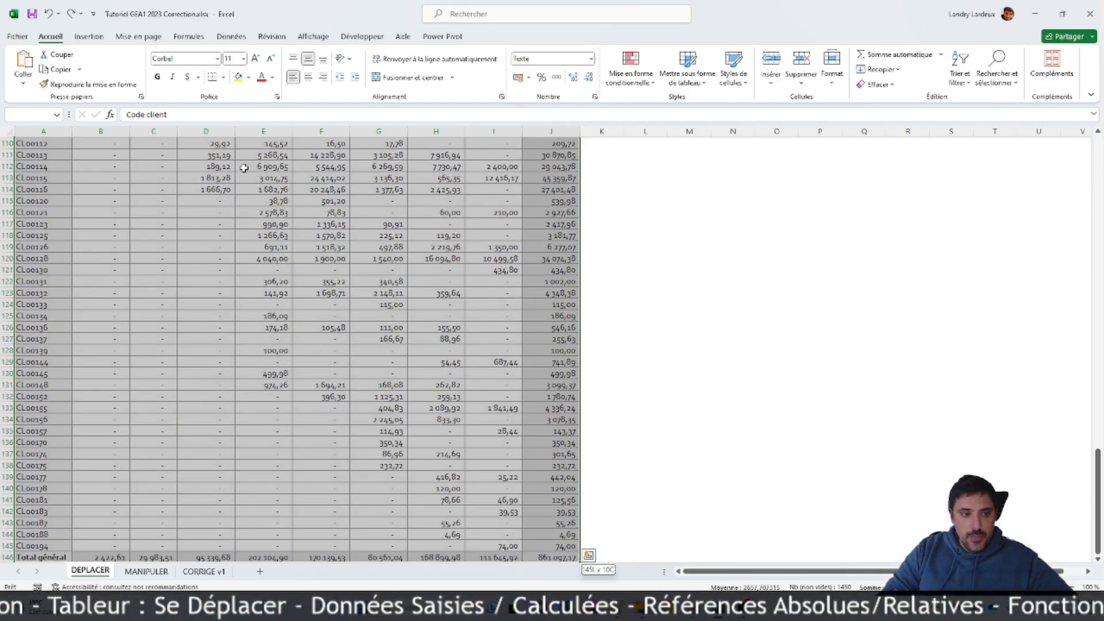
Step: Select the range A3:I3, and select all the client data between I145 and A3 as one continuous range
key(Down)
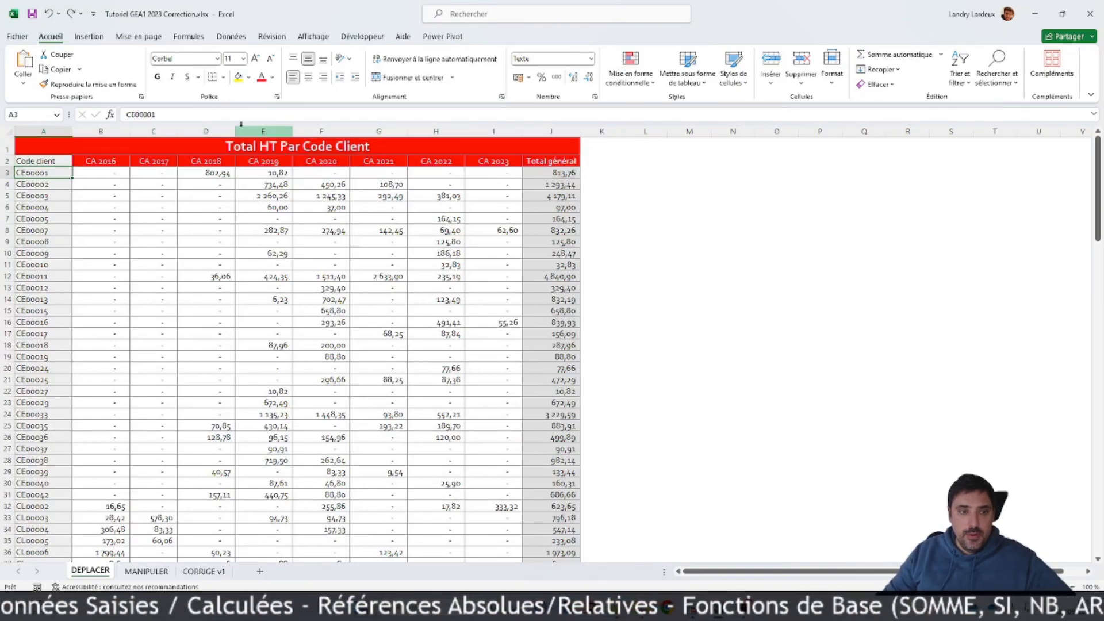
shift+click(494, 172)
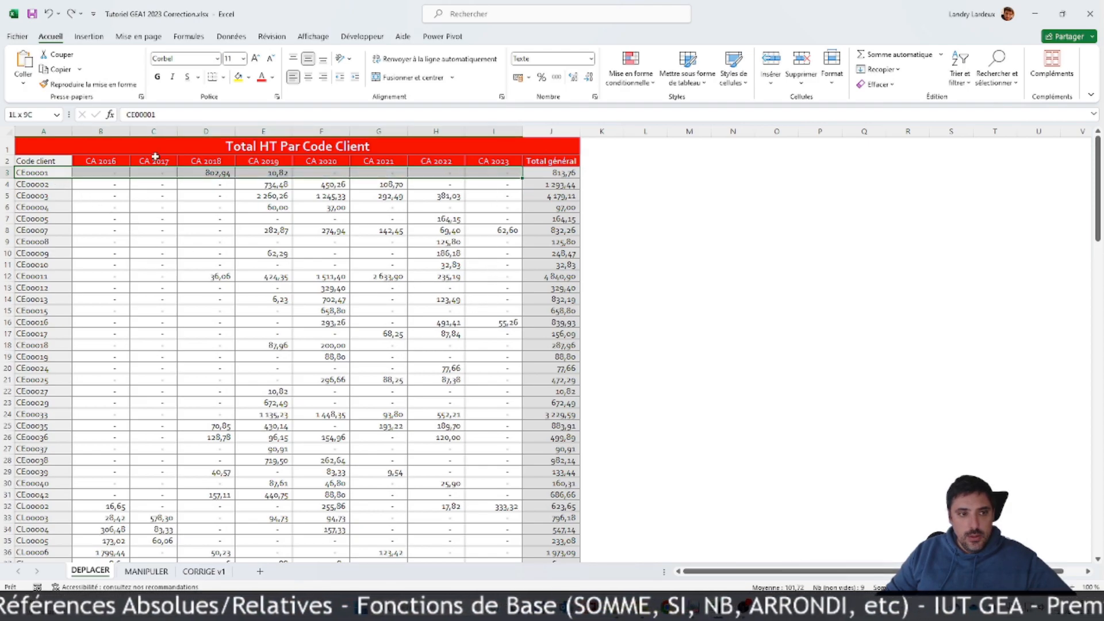
scroll(383, 276, down, 20)
scroll(398, 319, down, 20)
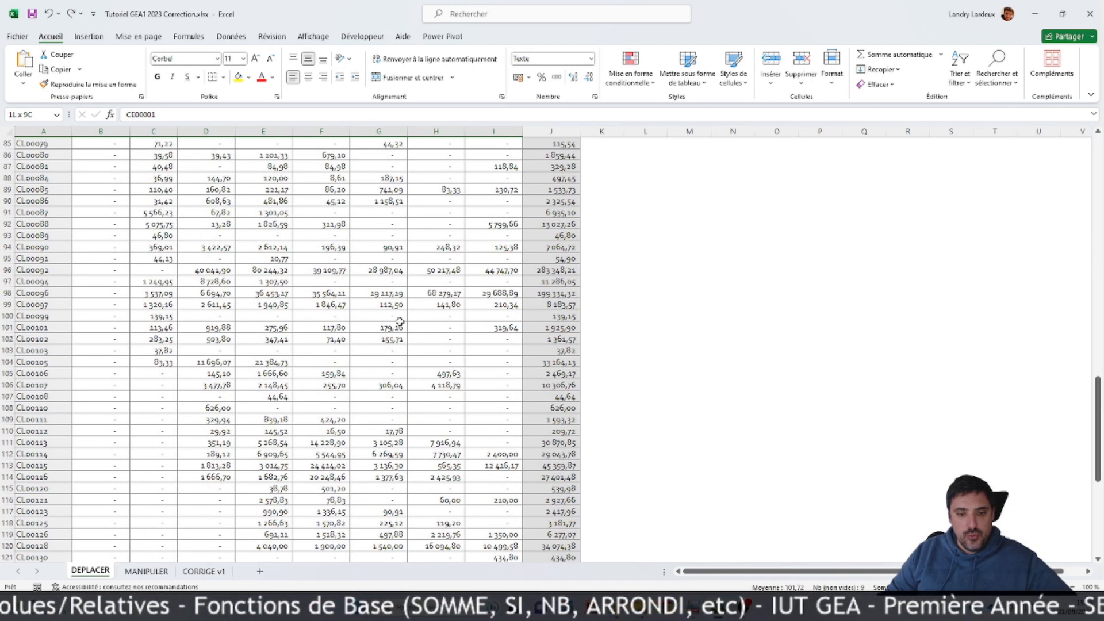
click(496, 314)
scroll(494, 311, up, 20)
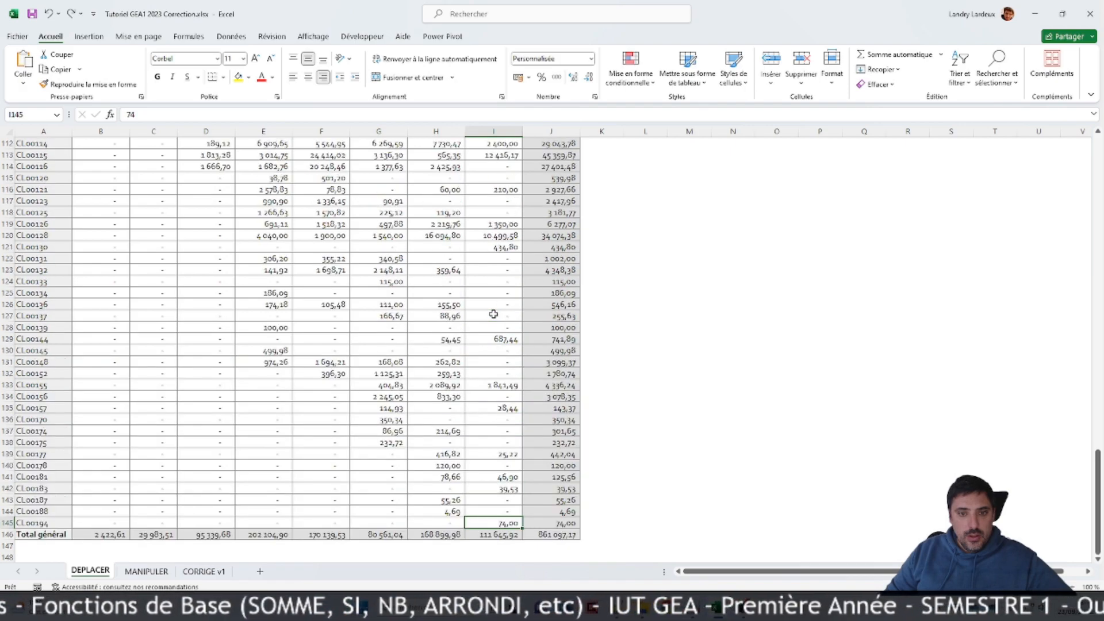
scroll(490, 301, up, 5)
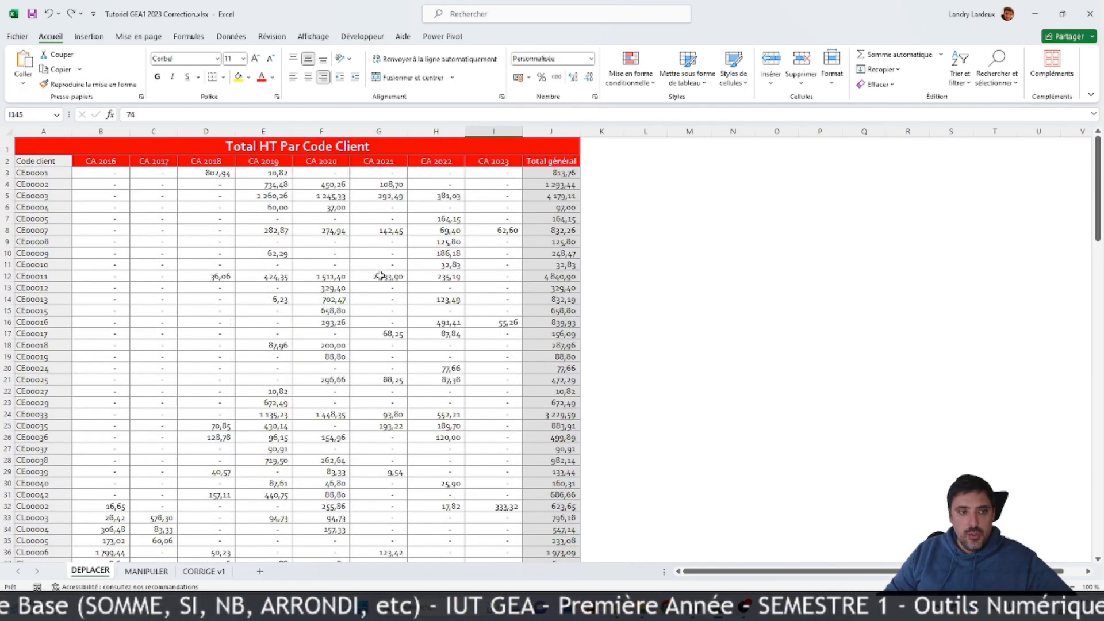
shift+click(42, 172)
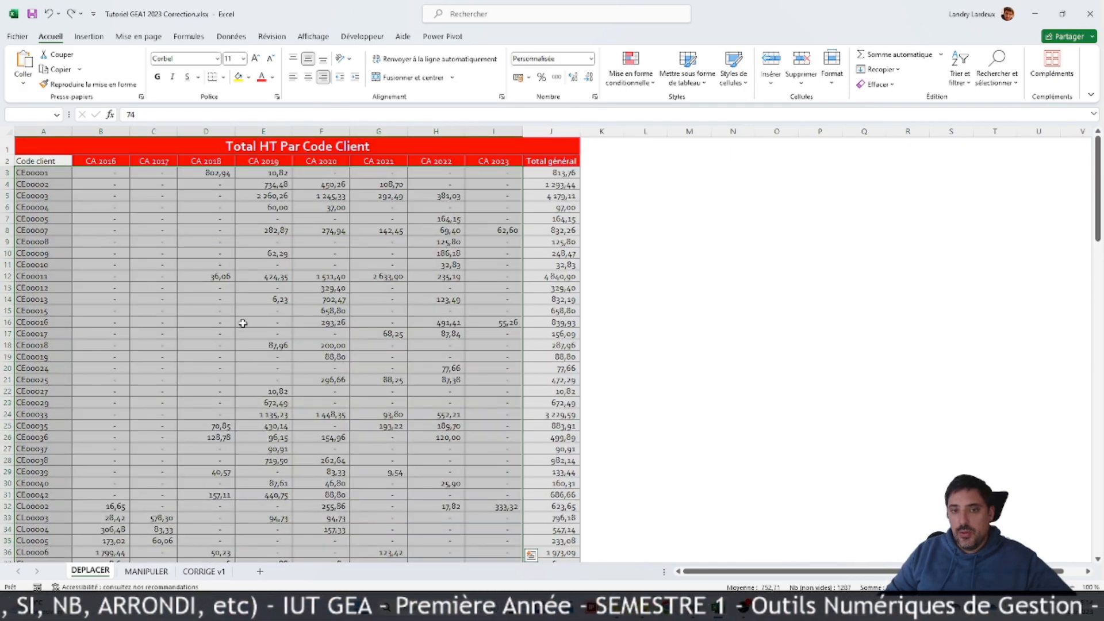
scroll(245, 321, down, 20)
scroll(280, 318, down, 7)
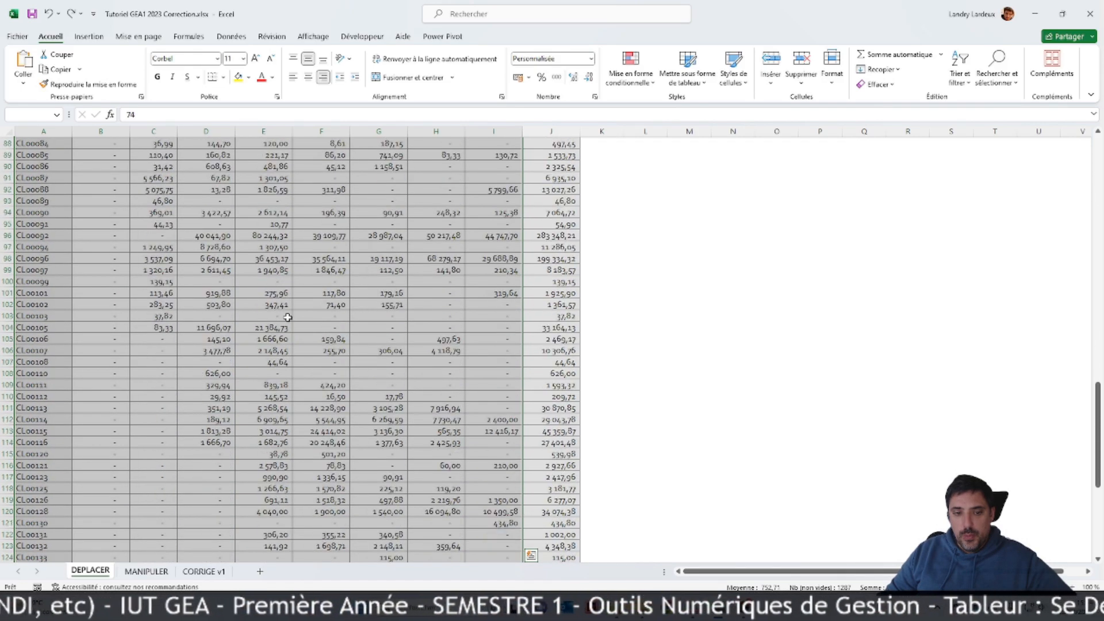
scroll(287, 317, up, 20)
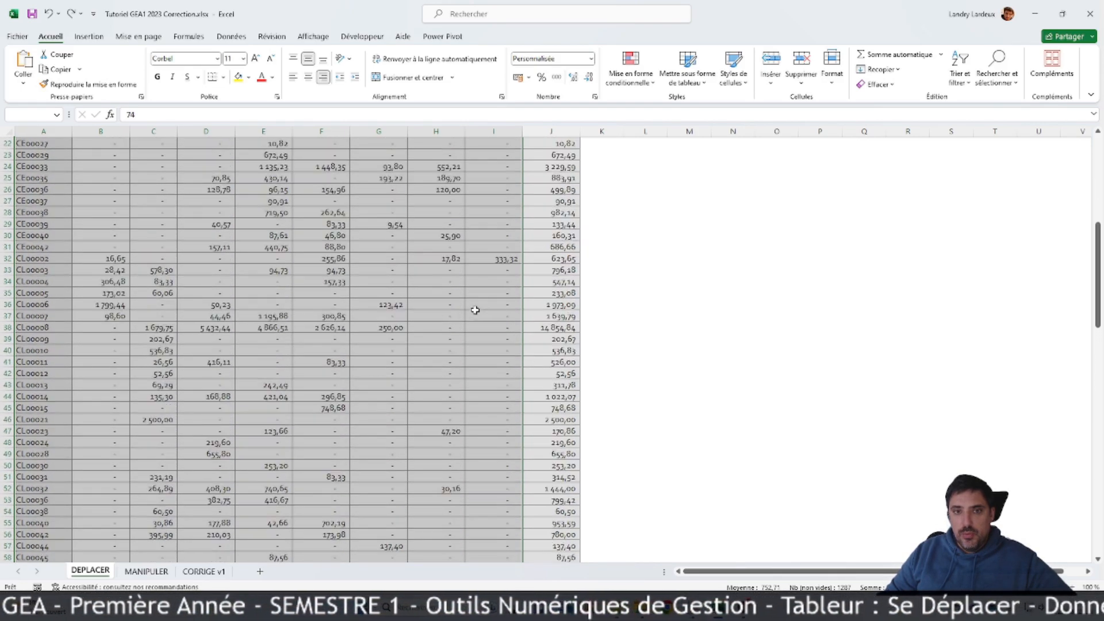
Step: Starting from cell E9, jump to the Total général column, the table's bottom row and first column, and back to the Code client header
click(270, 242)
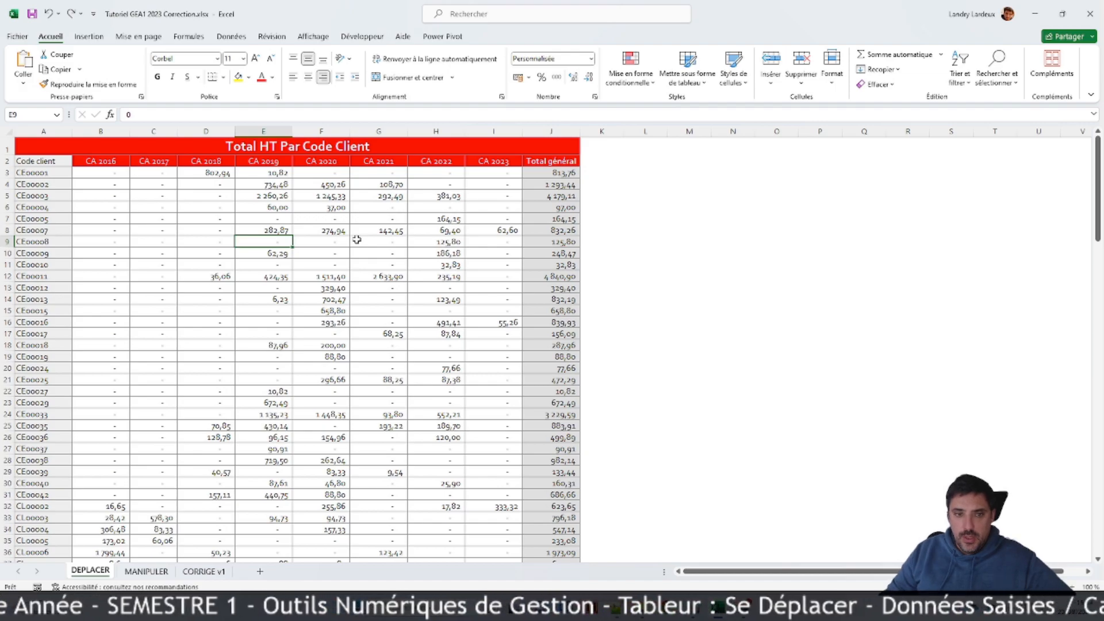
key(ctrl+Right)
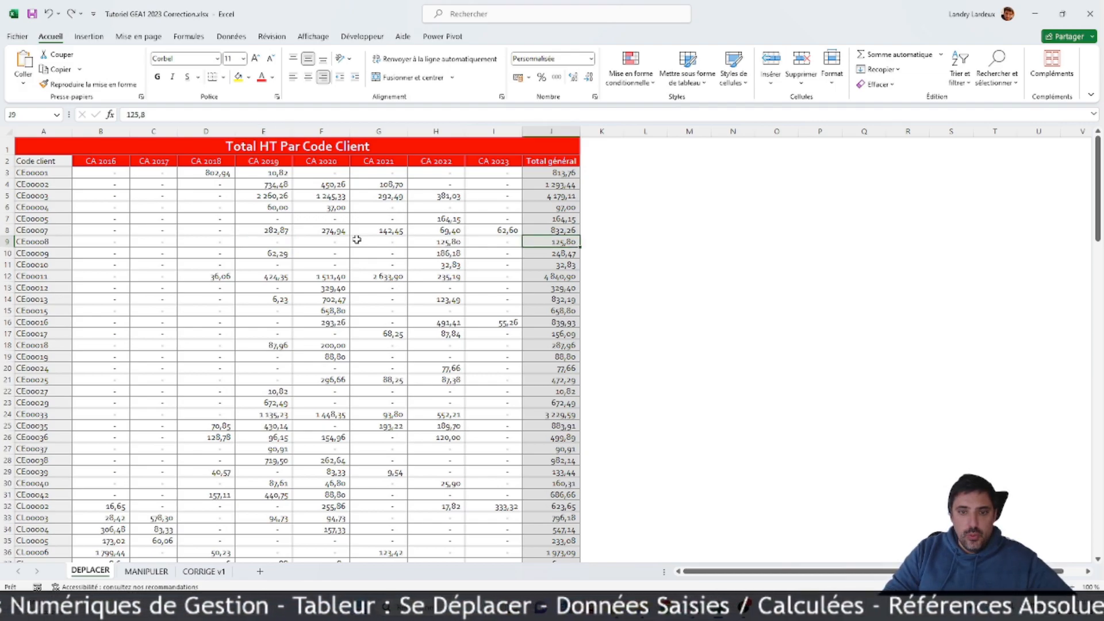
key(ctrl+Down)
key(ctrl+Left)
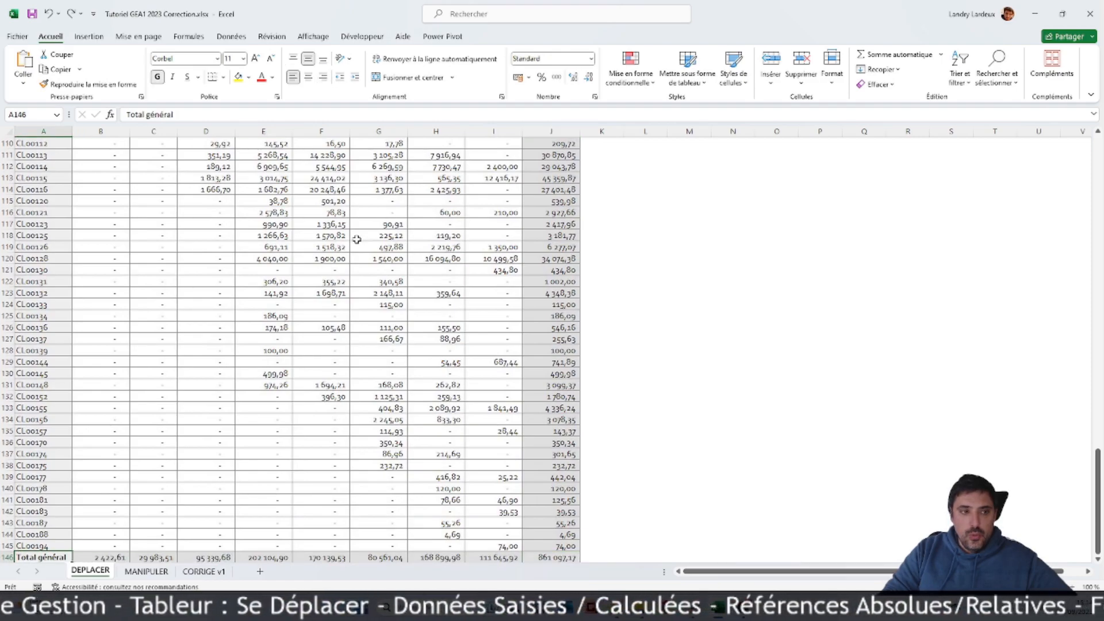
key(ctrl+Up)
key(Down)
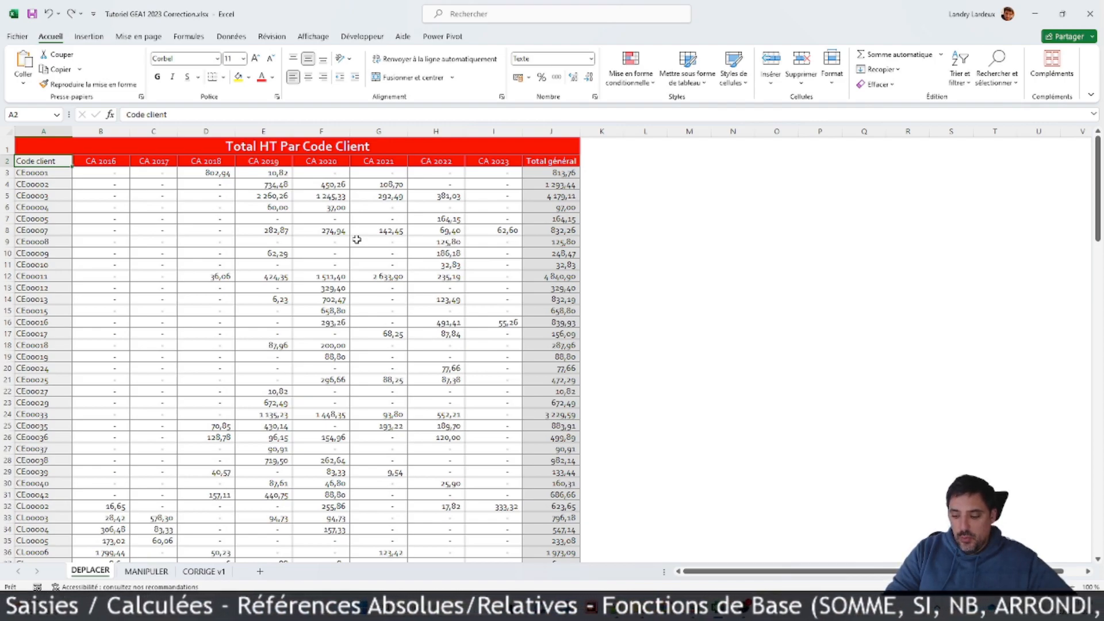
Step: Switch to the following sheet, MANIPULER, and return to the DEPLACER sheet
key(ctrl+Page_Down)
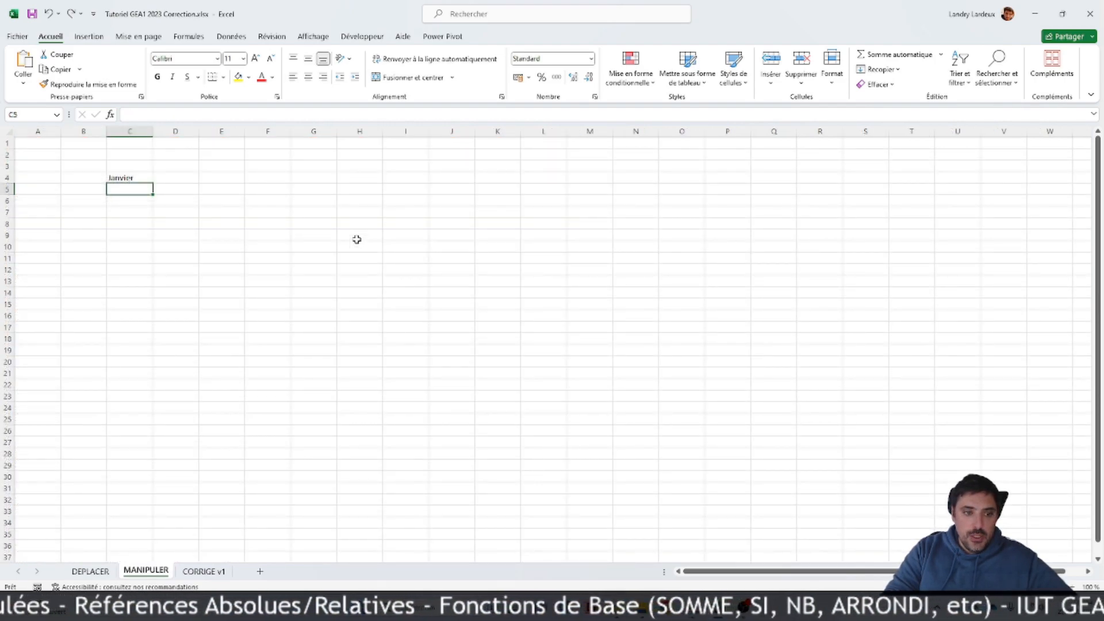
key(ctrl+Page_Up)
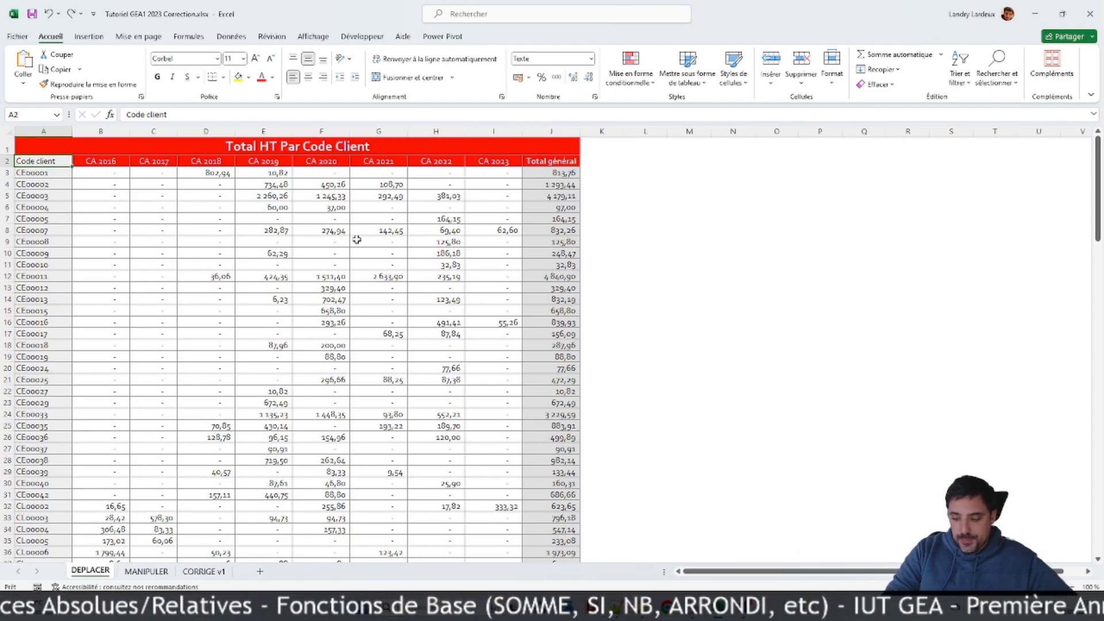
Step: Go to the title in cell A1 and to the sheet's last used cell, J146
key(Up)
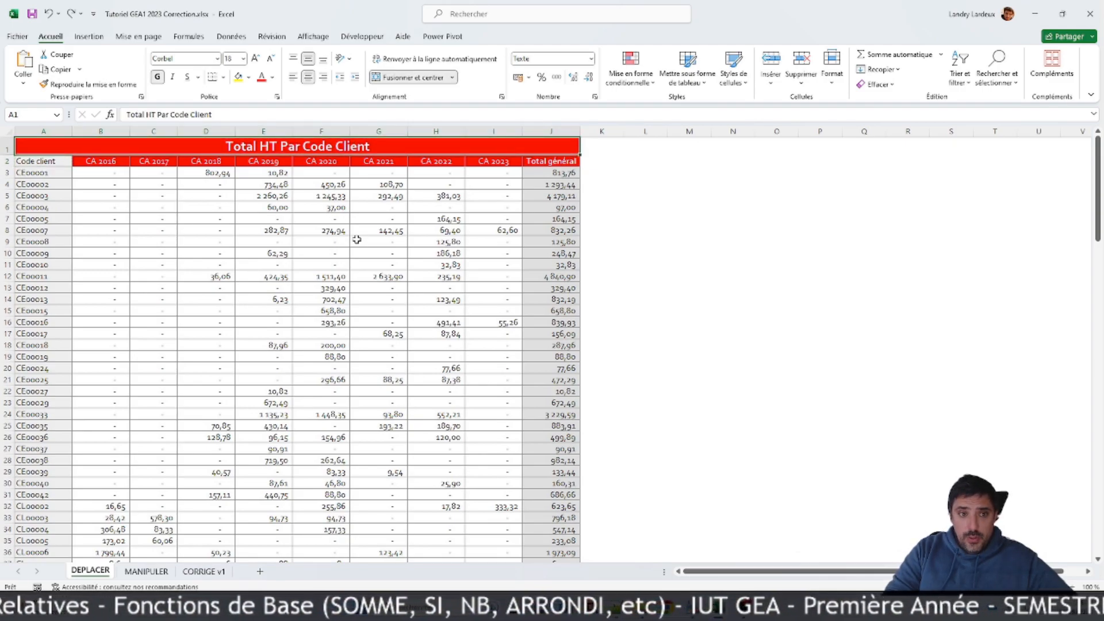
key(ctrl+End)
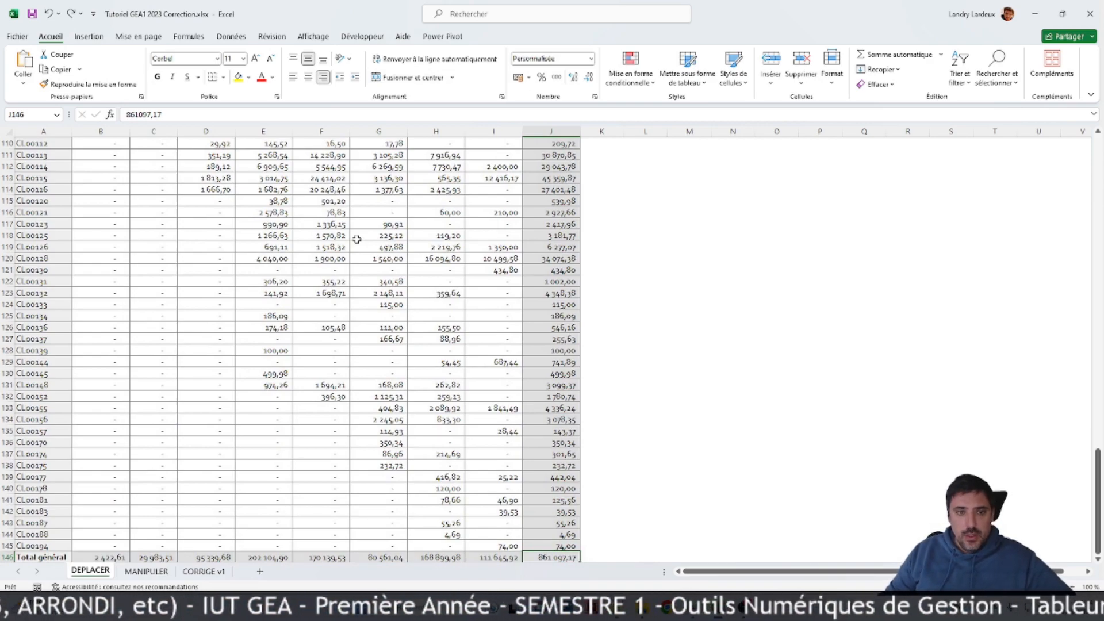
scroll(382, 289, up, 20)
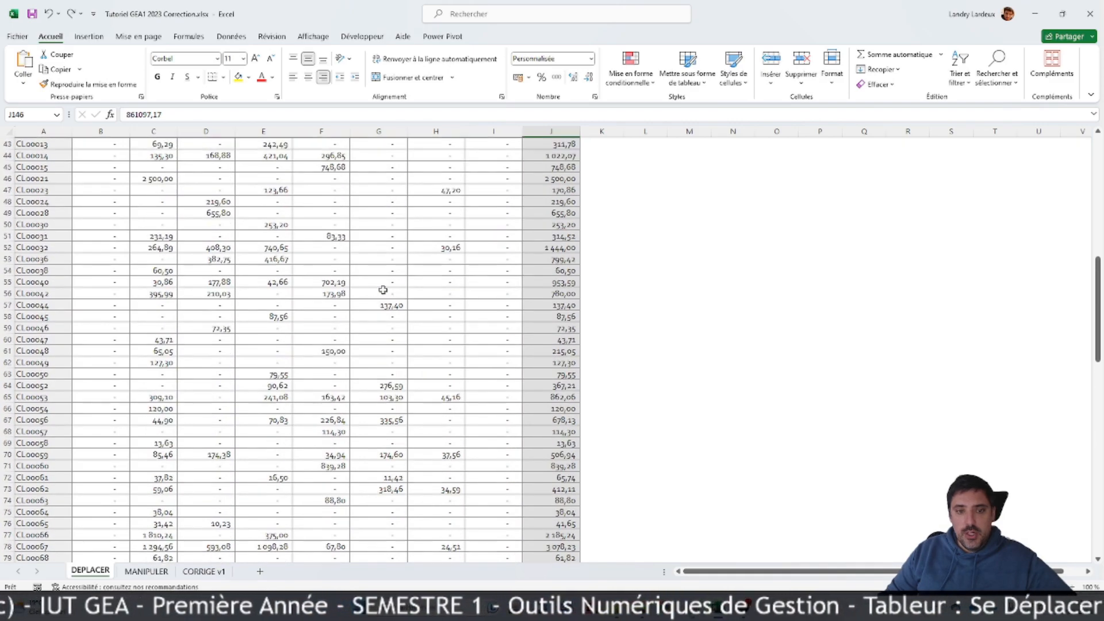
Step: Select separate blocks of cells together: C6:D16 with H7:I18 and further blocks, and in a new selection C8:E22 with C27:G28
scroll(382, 290, up, 14)
drag(206, 207, 173, 321)
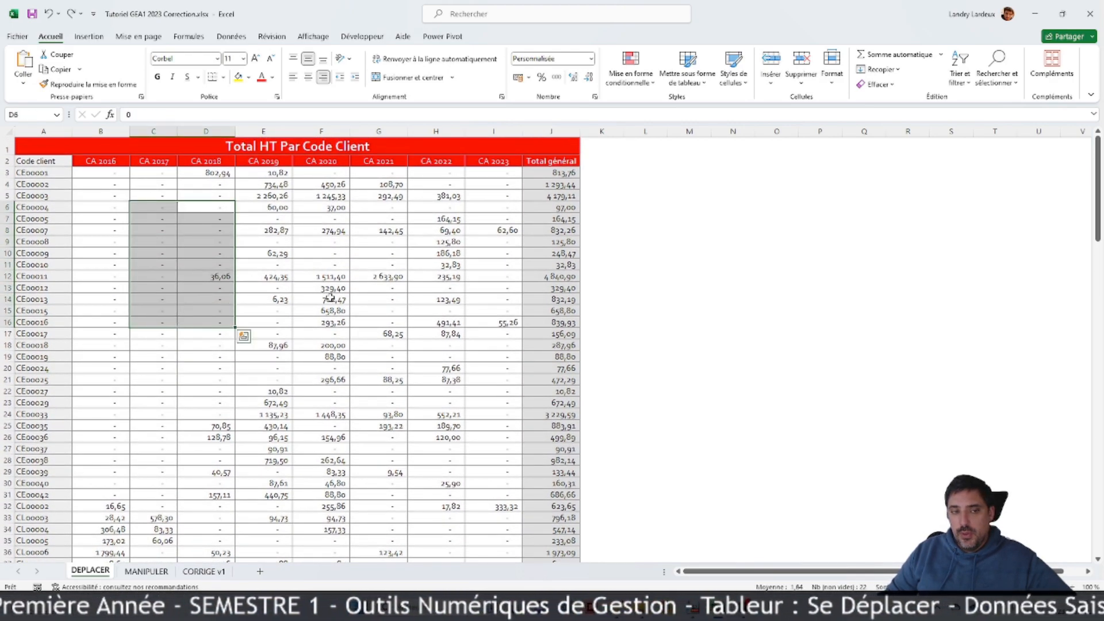
drag(426, 218, 502, 345)
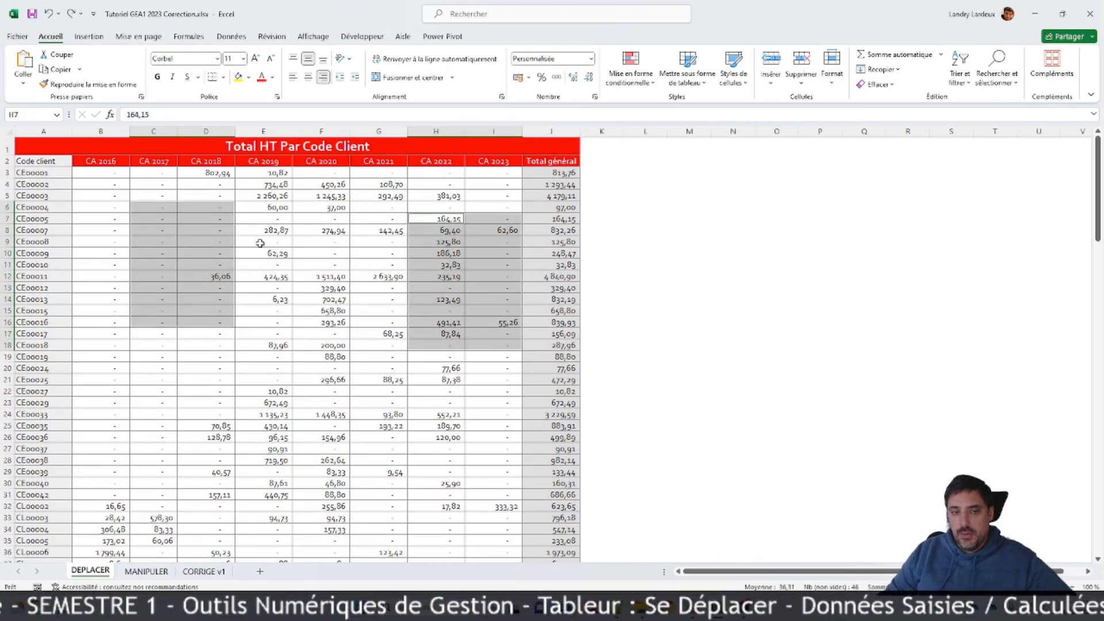
drag(263, 244, 287, 380)
drag(493, 253, 410, 373)
drag(213, 471, 476, 472)
drag(154, 230, 281, 391)
ctrl+drag(173, 451, 379, 460)
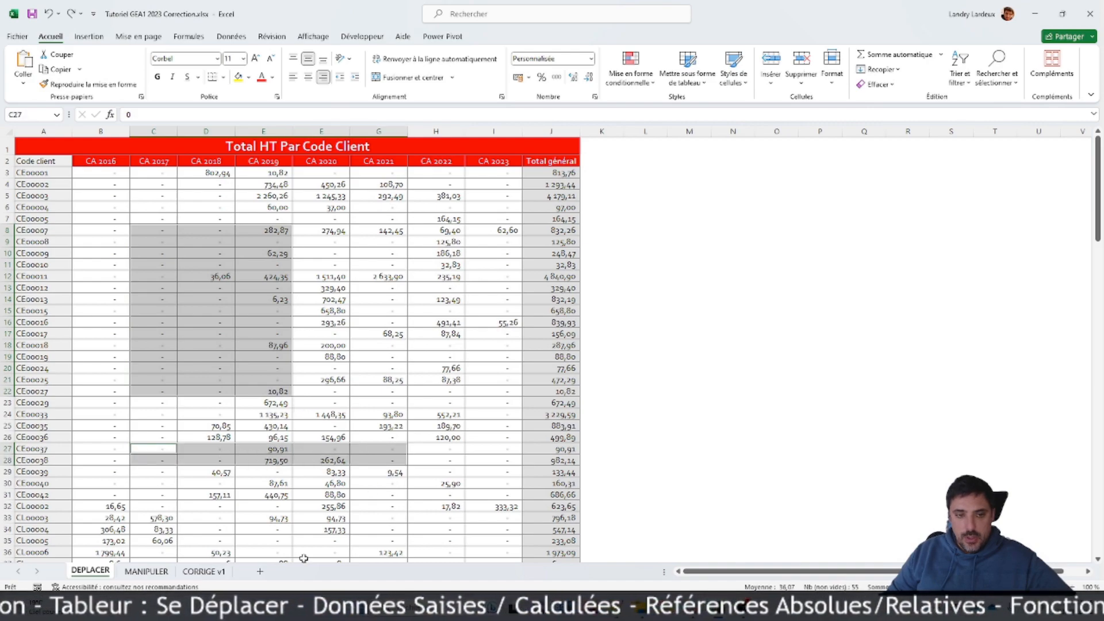
Step: Select one continuous block from F27 across to the Total général column and down beyond row 107
drag(313, 452, 537, 504)
scroll(532, 479, up, 20)
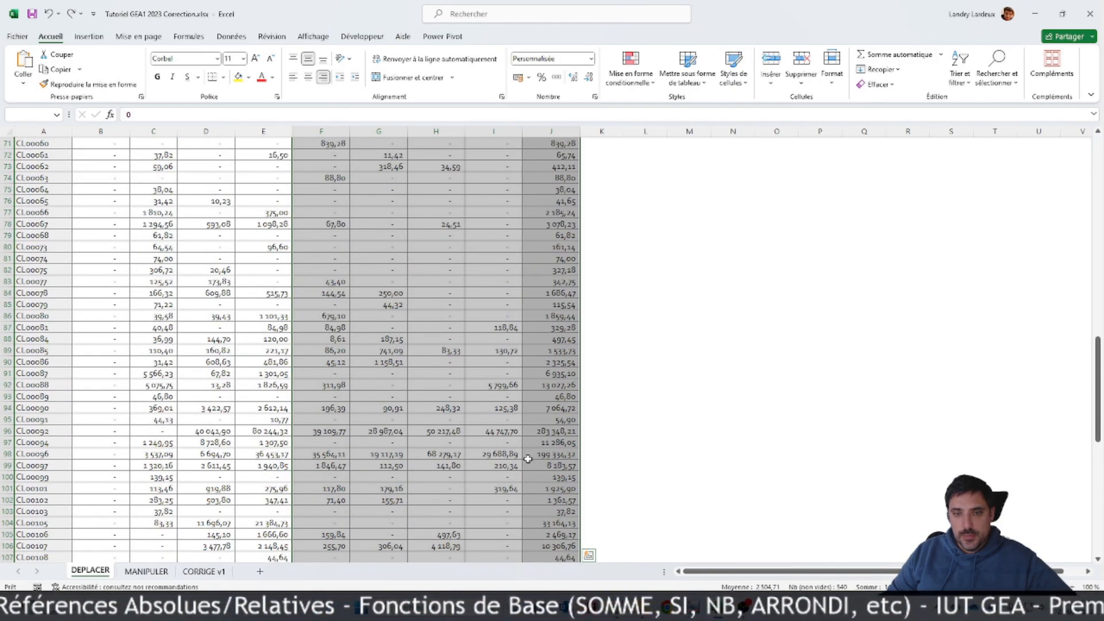
scroll(523, 433, up, 11)
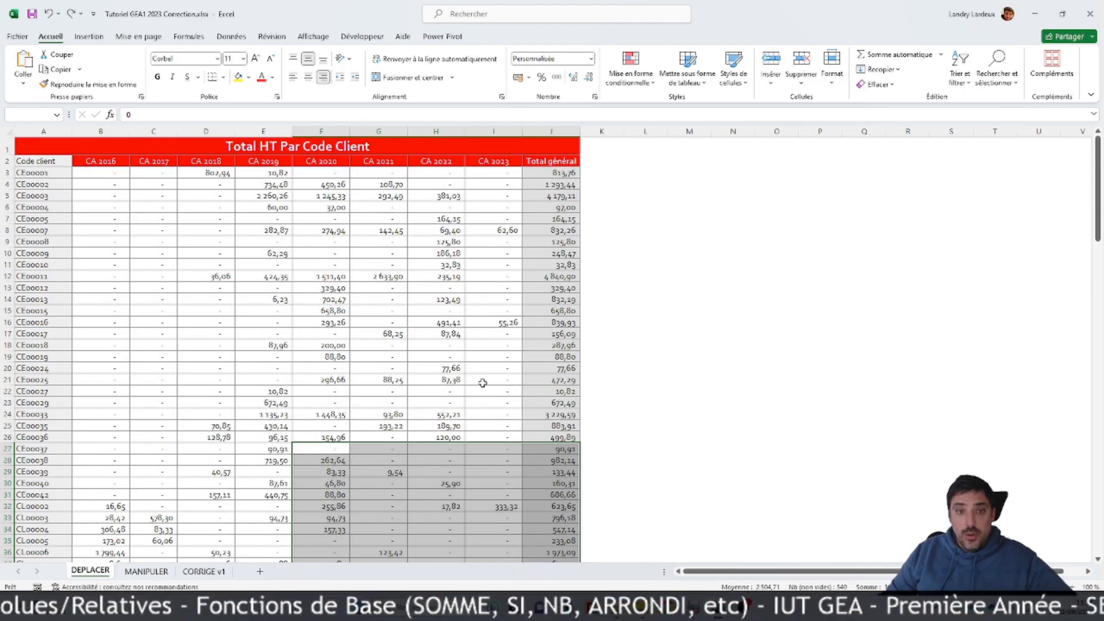
Step: Select cell F17 and look through the table down to its lower client rows and back to the title
click(321, 334)
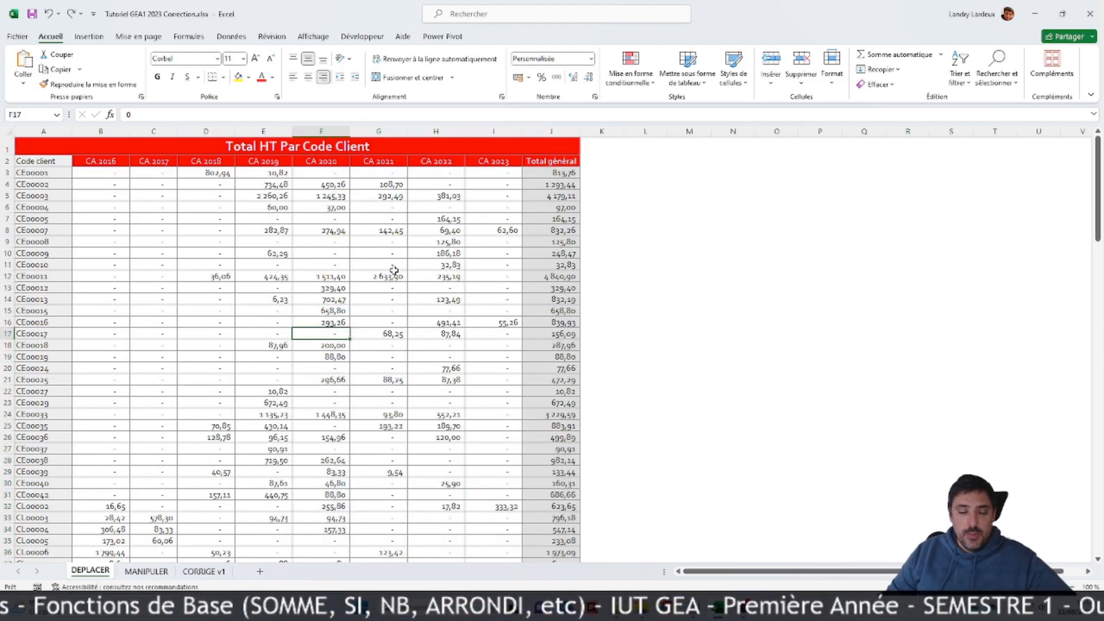
scroll(307, 264, down, 20)
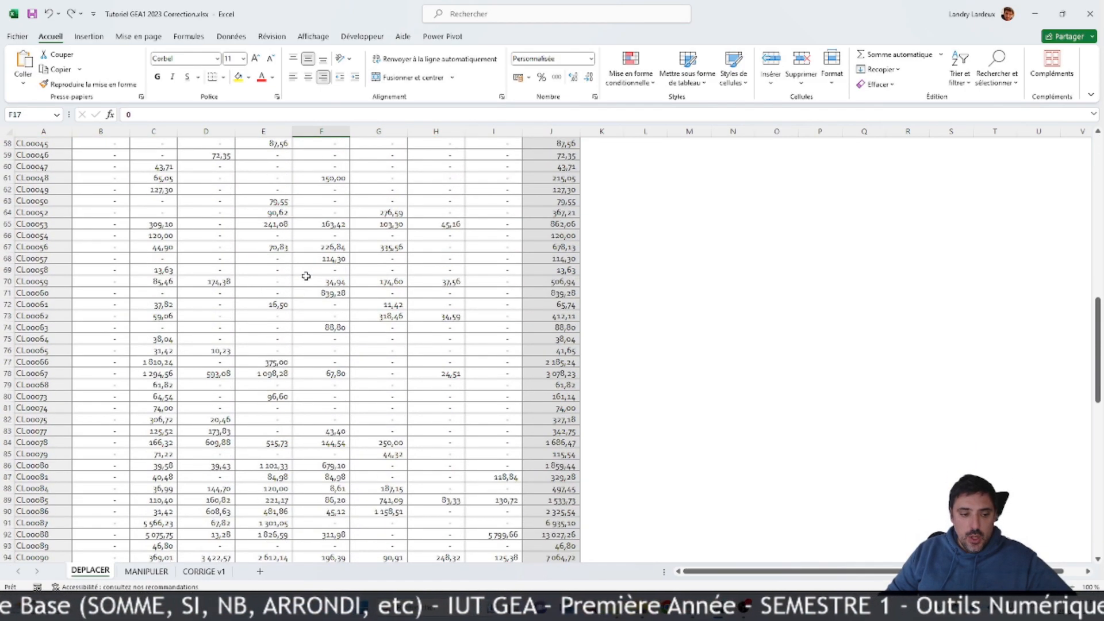
scroll(306, 276, down, 18)
scroll(322, 278, up, 15)
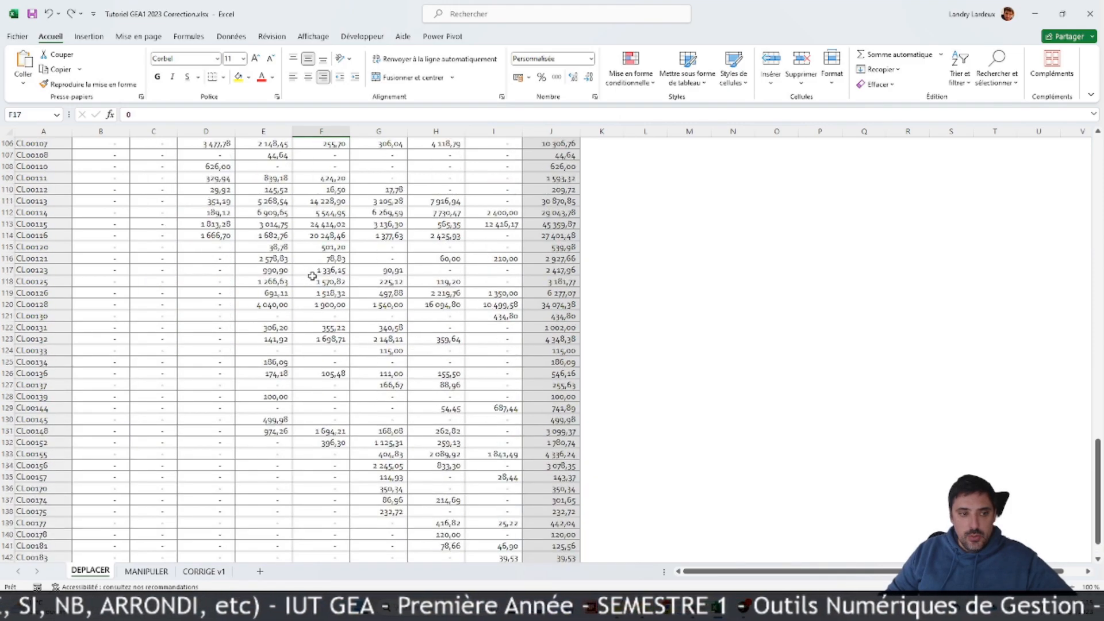
scroll(332, 280, up, 20)
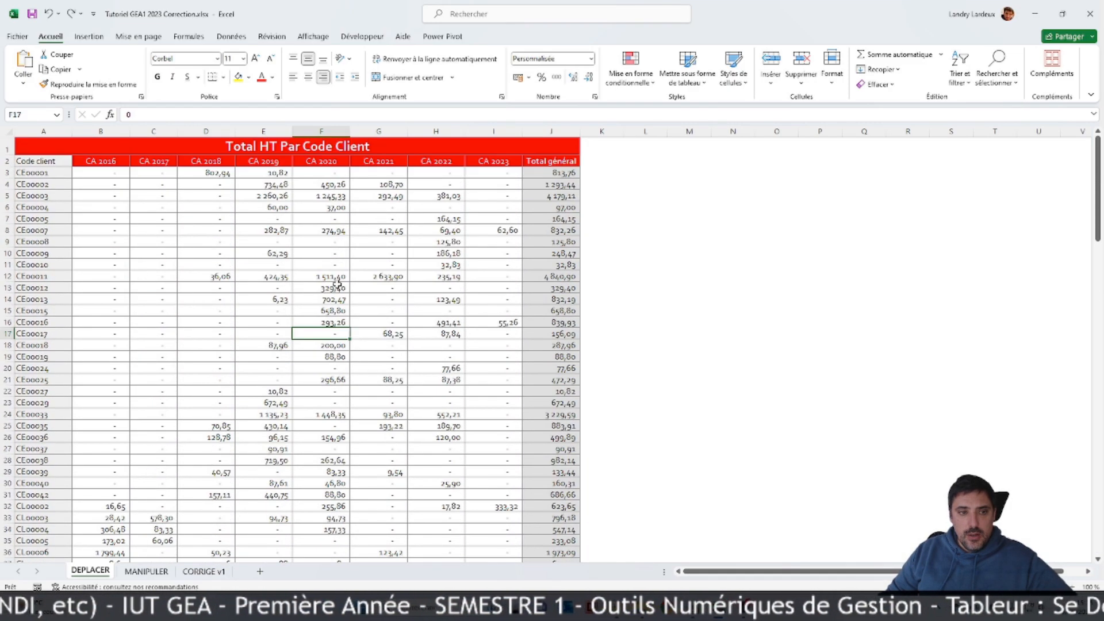
Step: Select cell D9, and select all the yearly amounts from I145 back to B3 as one range
click(205, 241)
scroll(204, 256, down, 20)
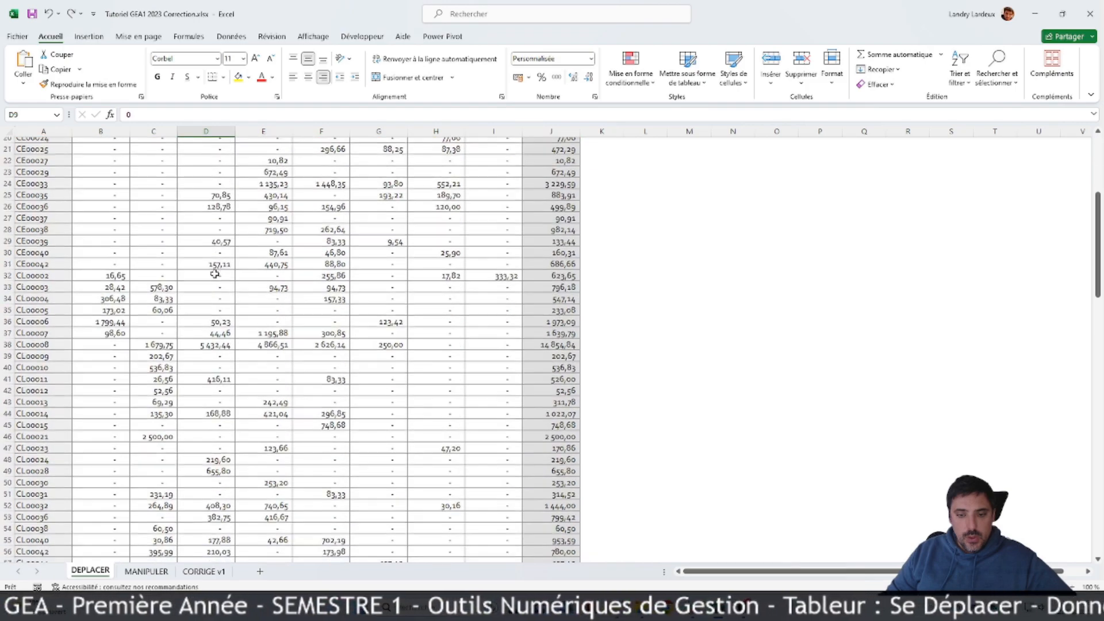
scroll(266, 276, down, 11)
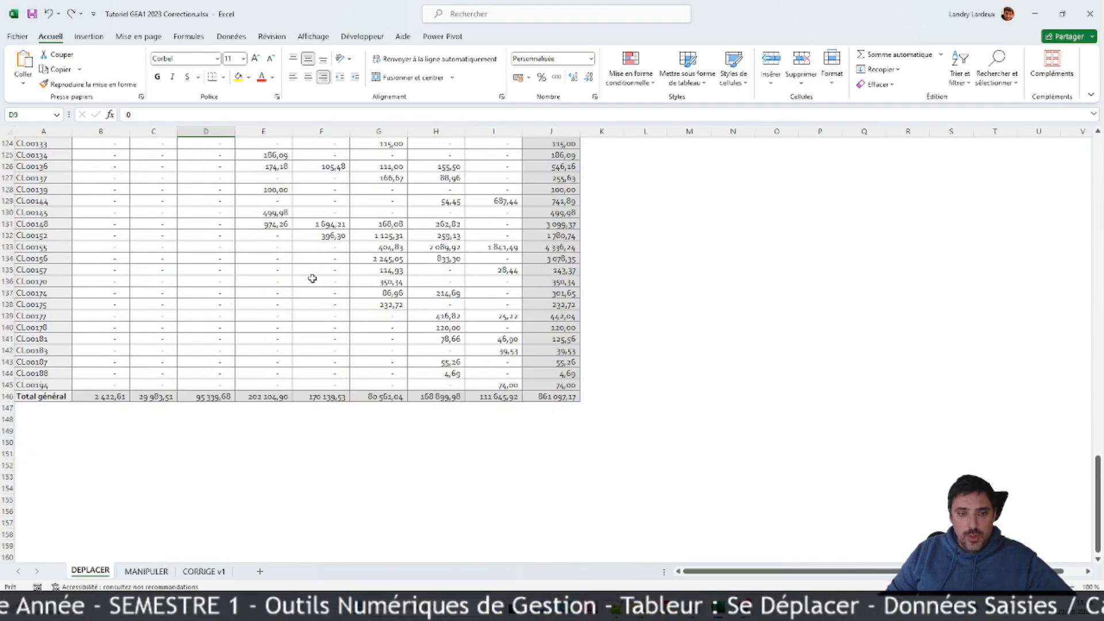
click(509, 281)
drag(493, 281, 93, 173)
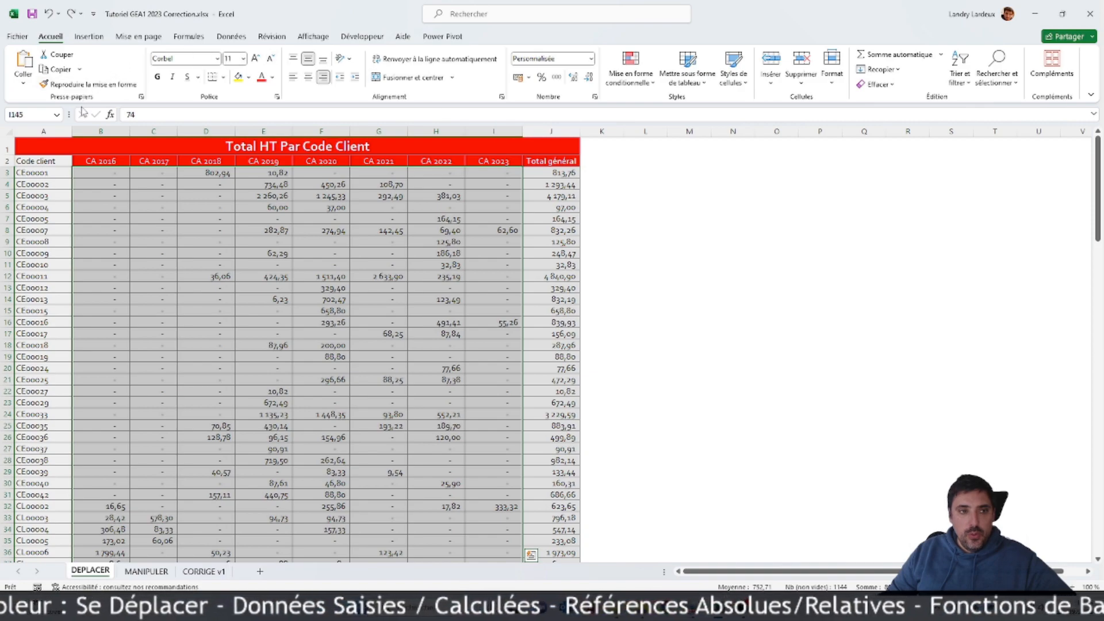
Step: Review the number, alignment, font, border, fill and protection settings in the selection's cell format dialog, and cancel it
click(276, 96)
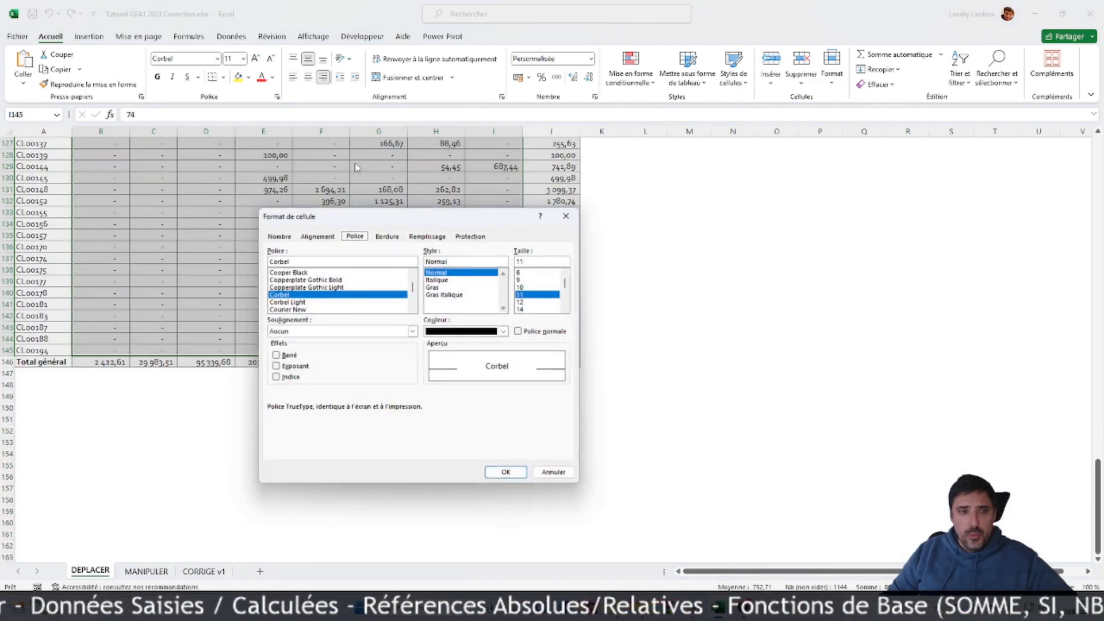
click(274, 236)
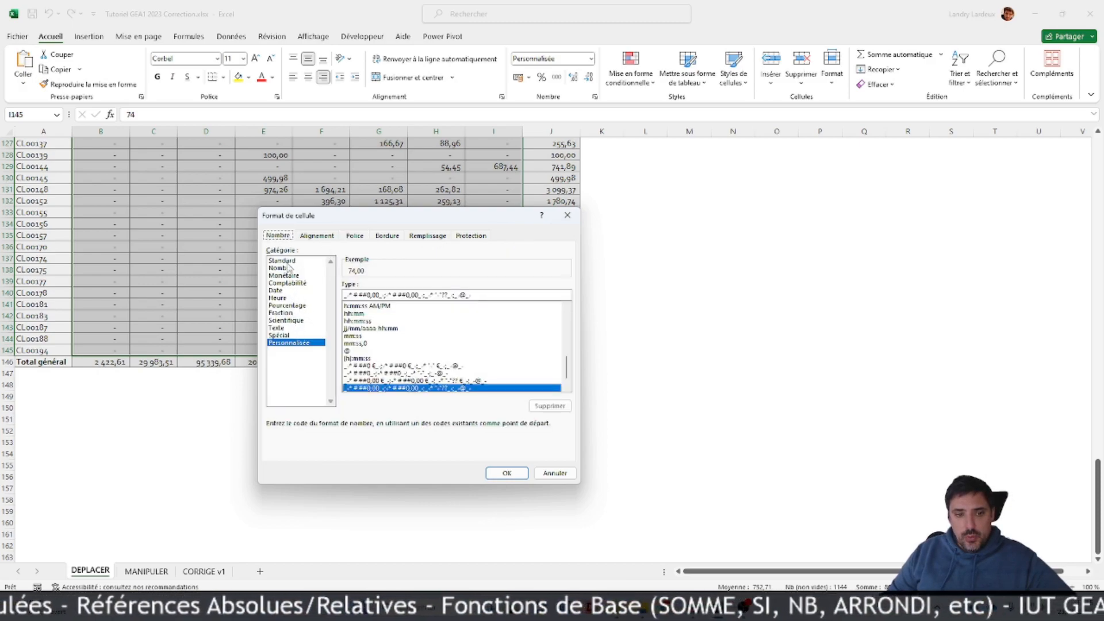
click(317, 236)
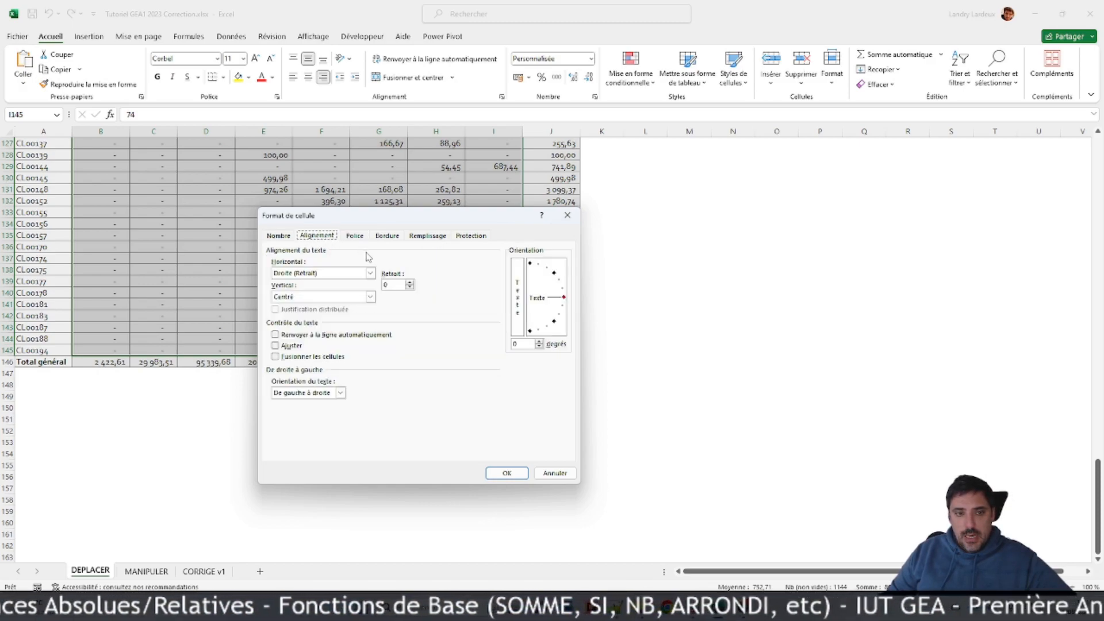
drag(411, 219, 791, 142)
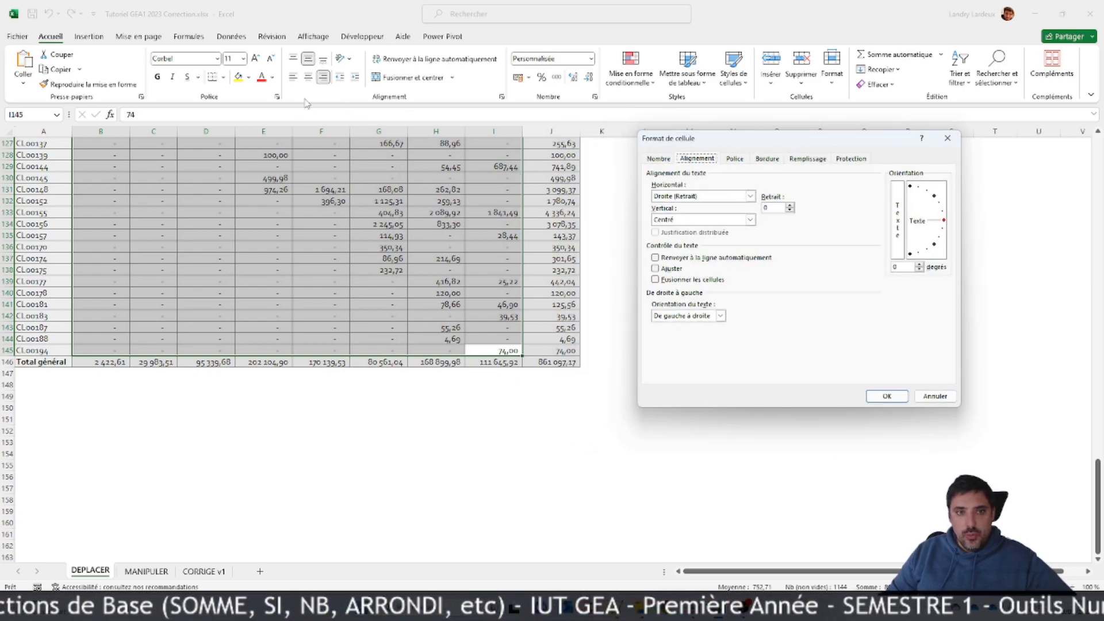
click(742, 163)
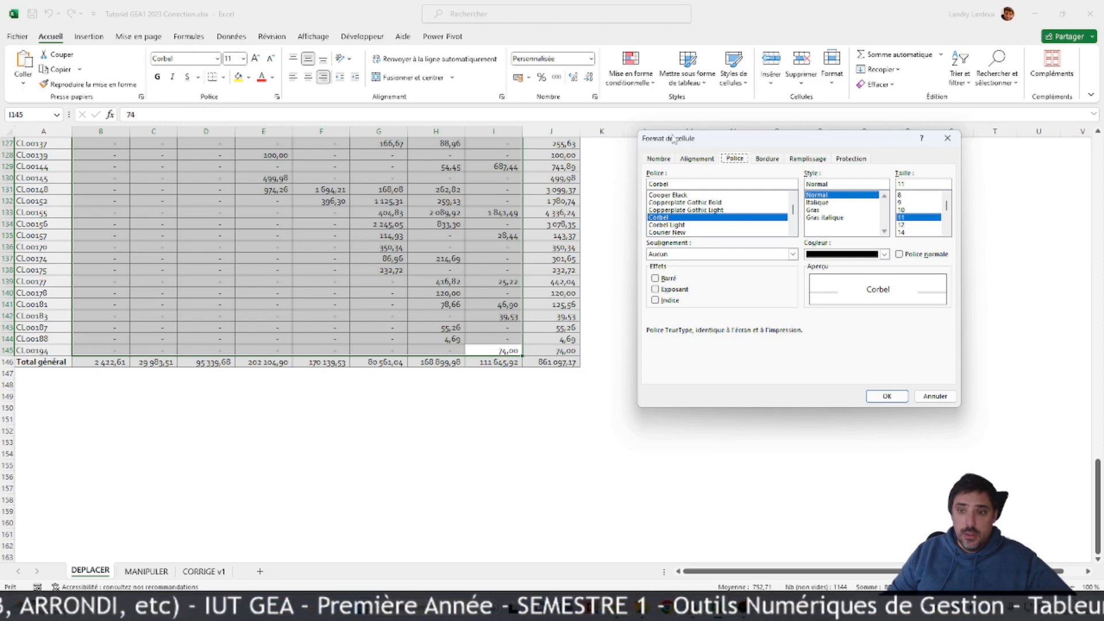
click(668, 279)
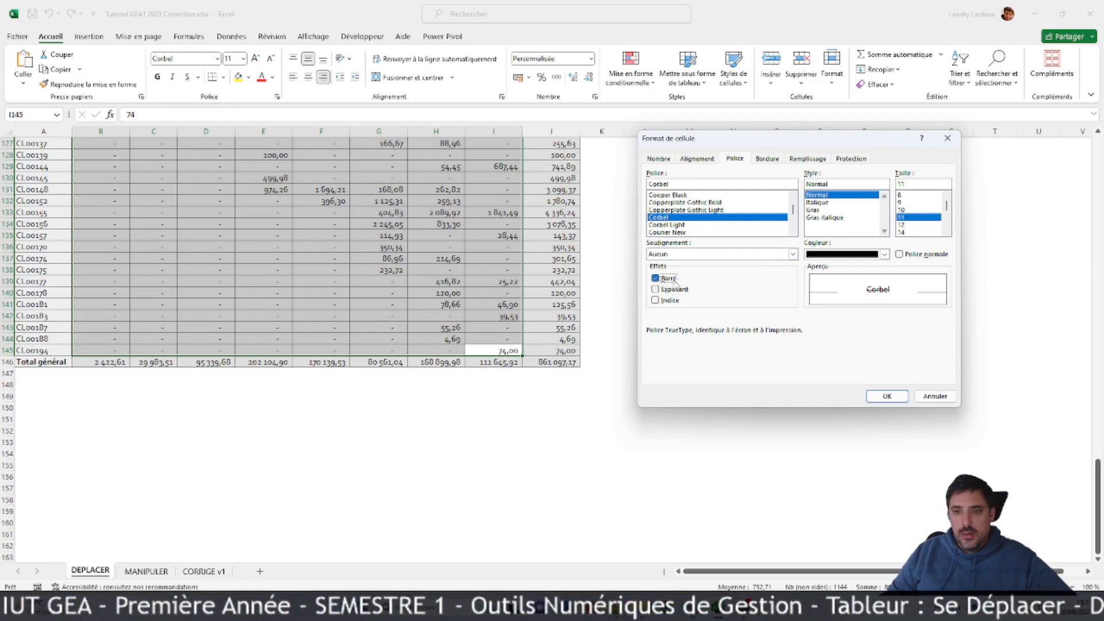
click(766, 159)
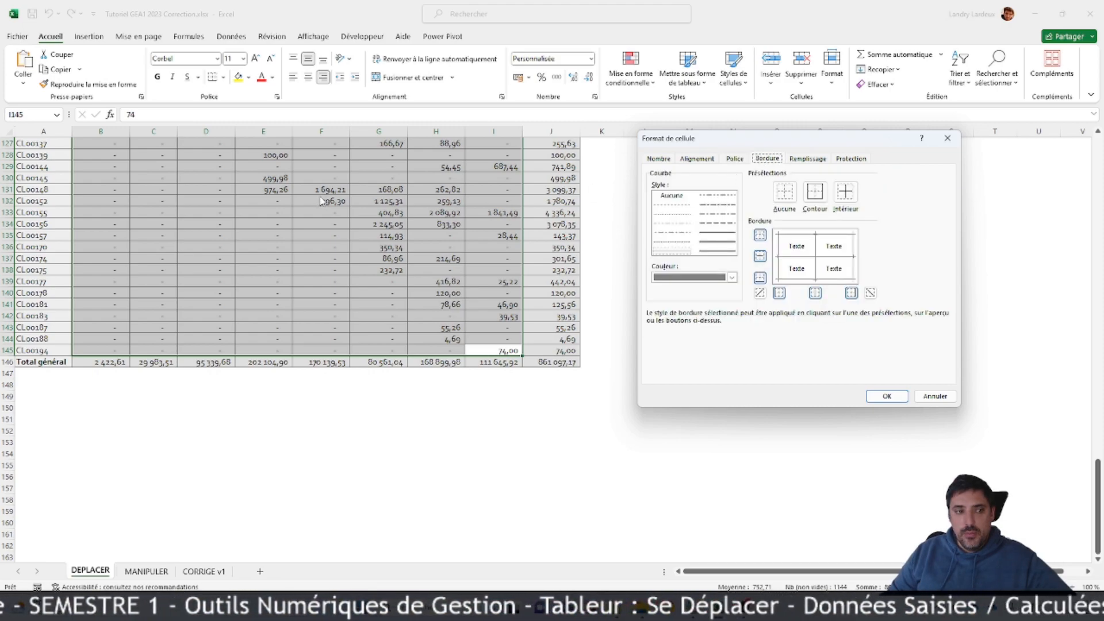
click(808, 158)
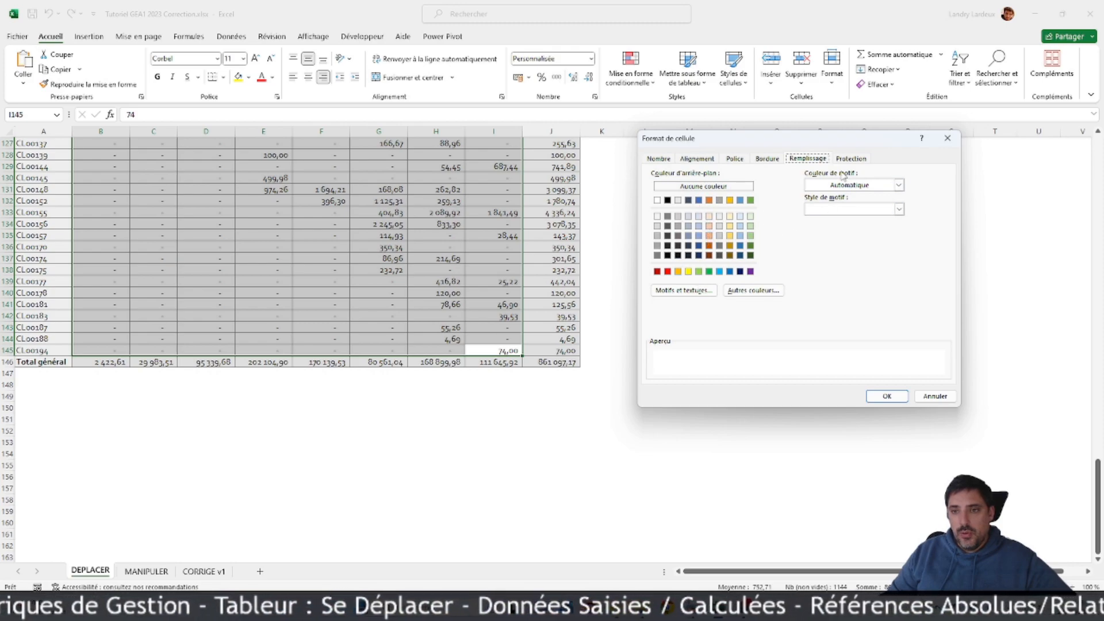
click(852, 159)
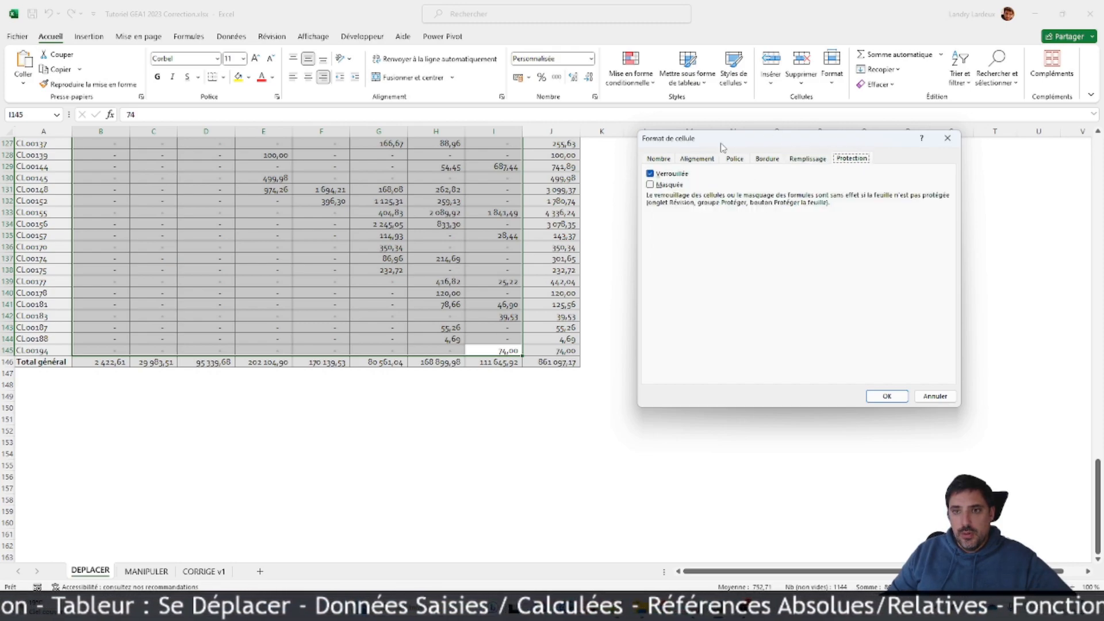
drag(697, 141, 620, 130)
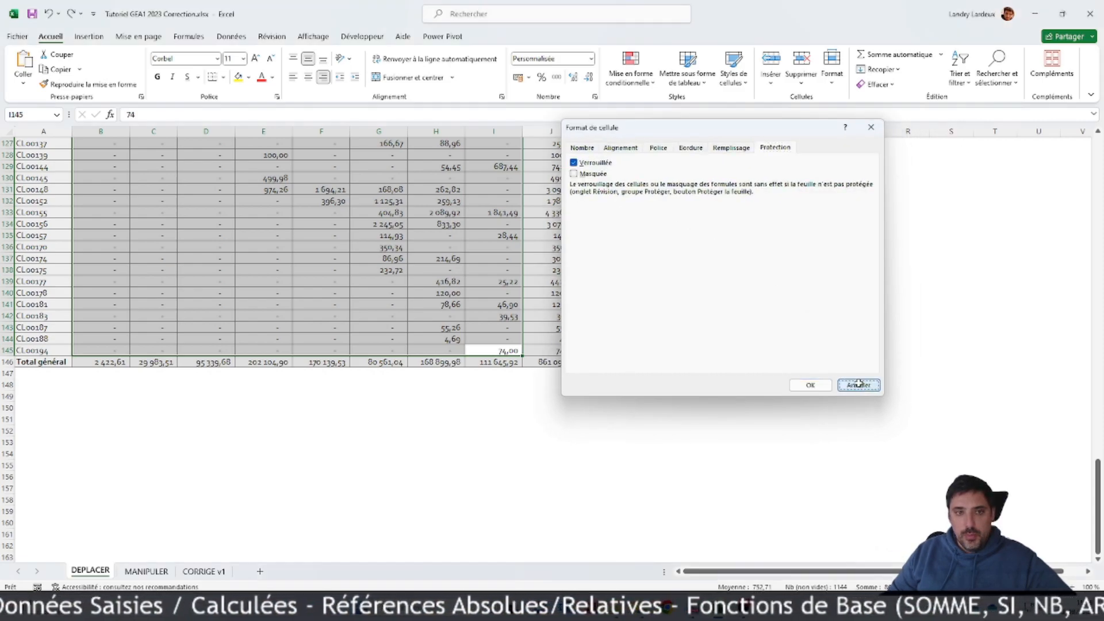
click(858, 385)
Step: Reopen the cell format dialog from the selected range, look through the number, alignment and border settings, and close it unchanged
scroll(405, 175, up, 20)
scroll(402, 173, up, 20)
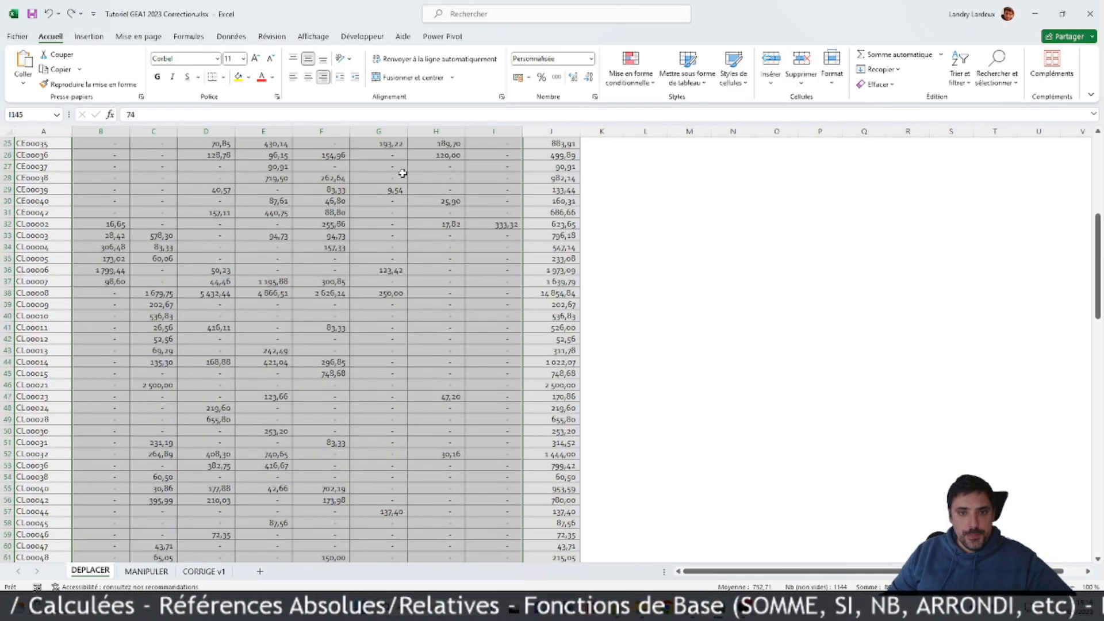
right_click(401, 174)
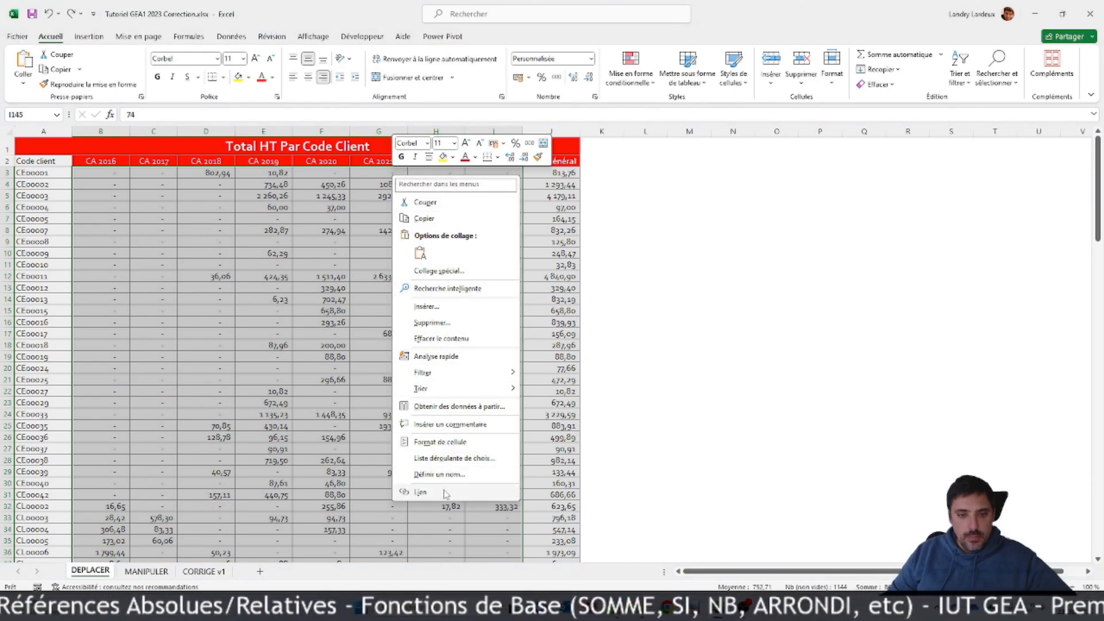
click(441, 442)
click(302, 321)
click(341, 320)
click(411, 321)
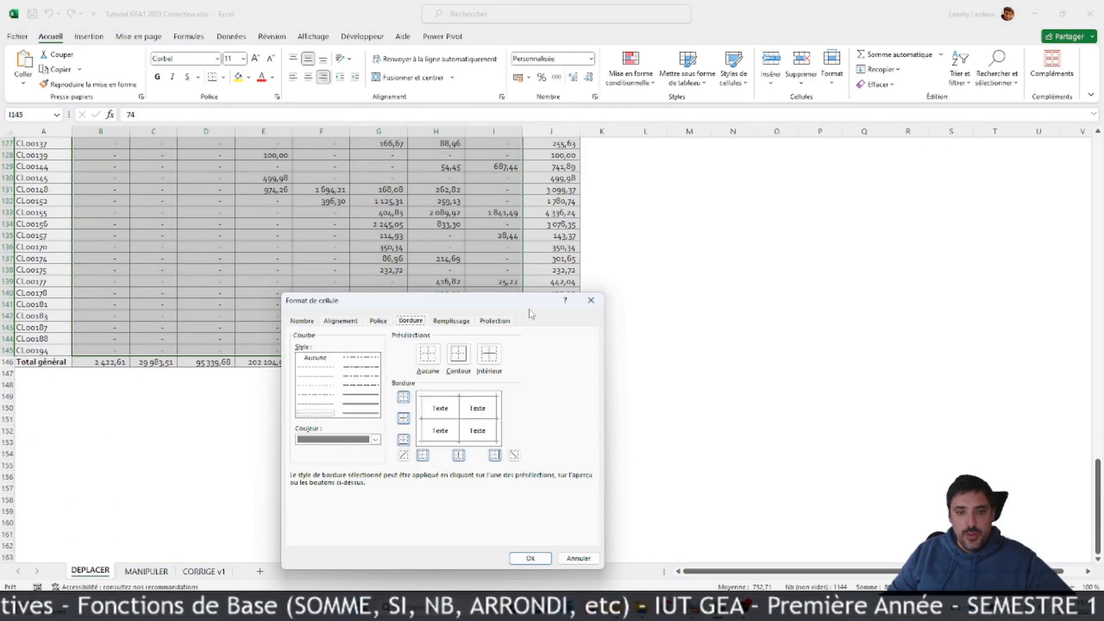
click(590, 303)
Step: Select cell G9 and look through the table down to the Total général row and back up
scroll(379, 177, up, 20)
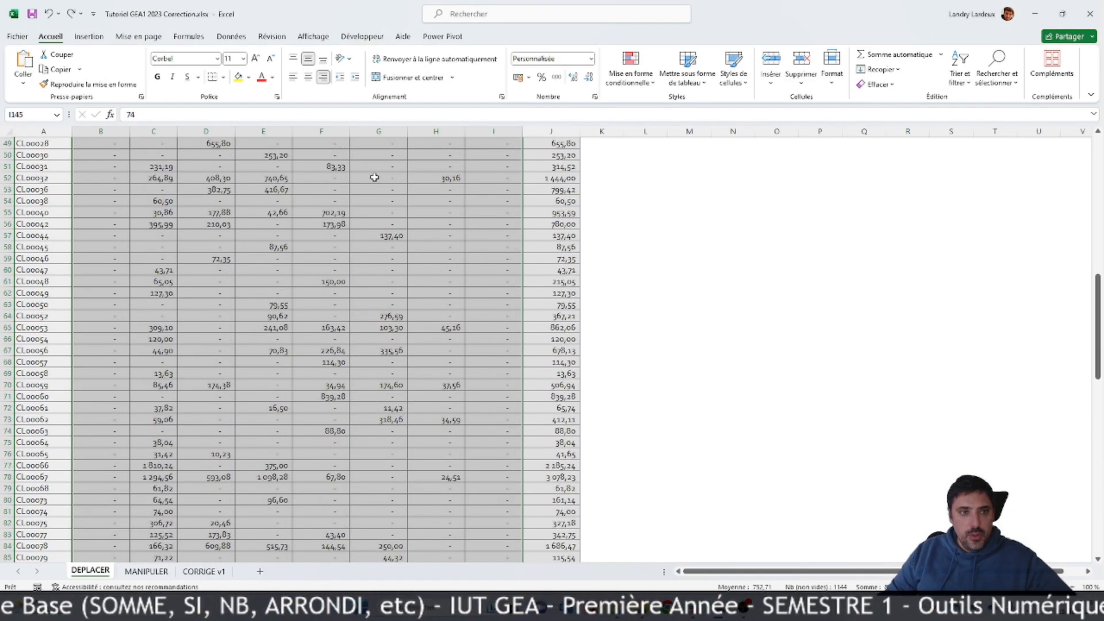
scroll(379, 177, up, 16)
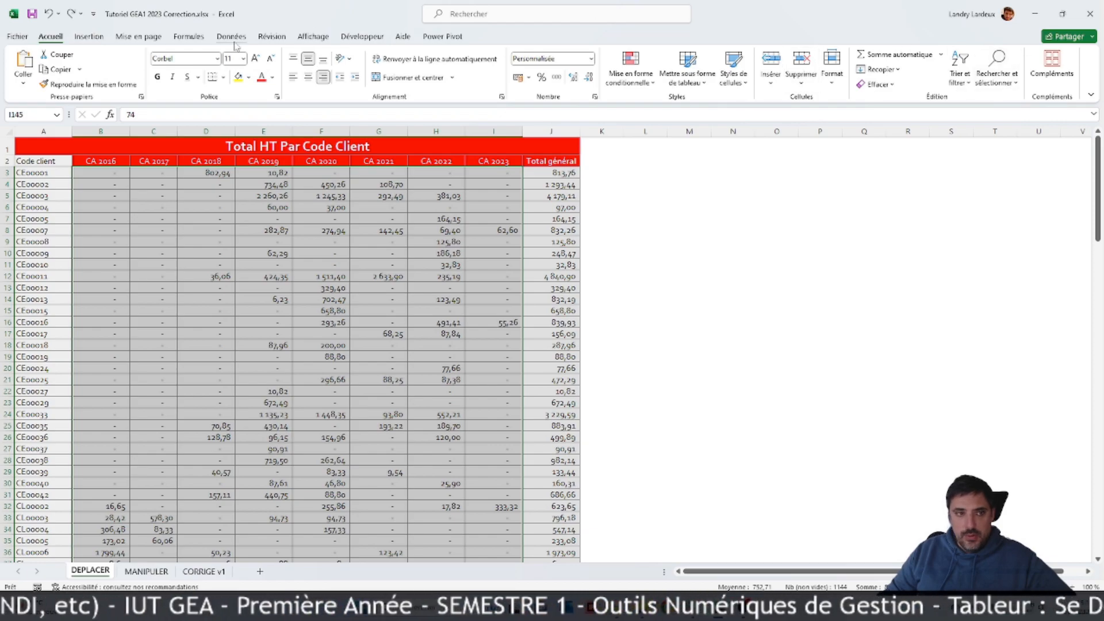
click(406, 241)
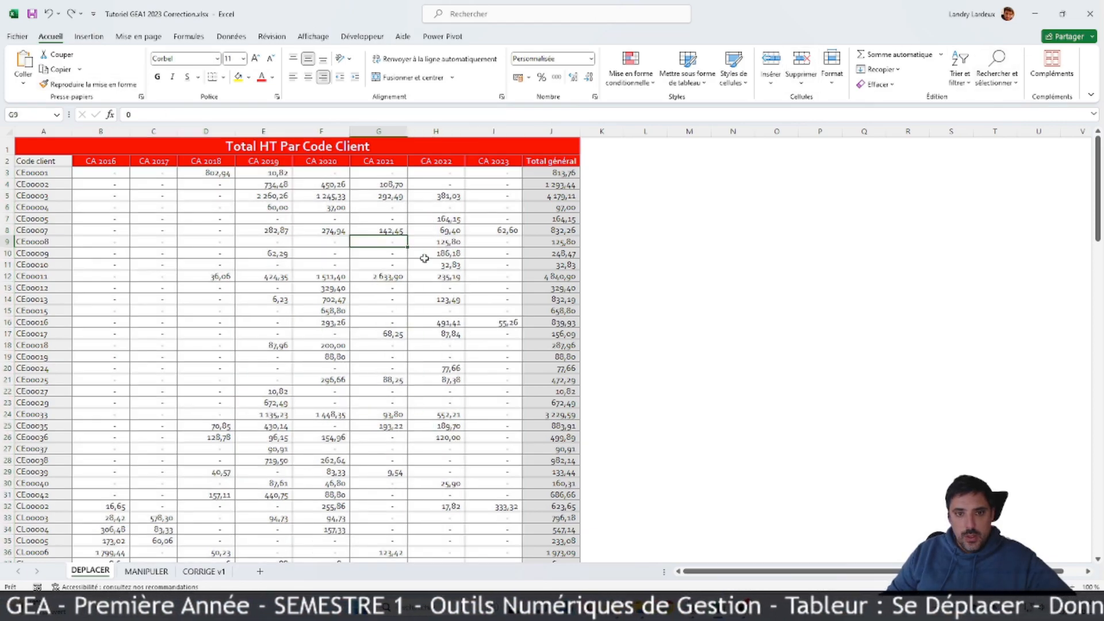
scroll(457, 296, down, 20)
scroll(458, 296, down, 10)
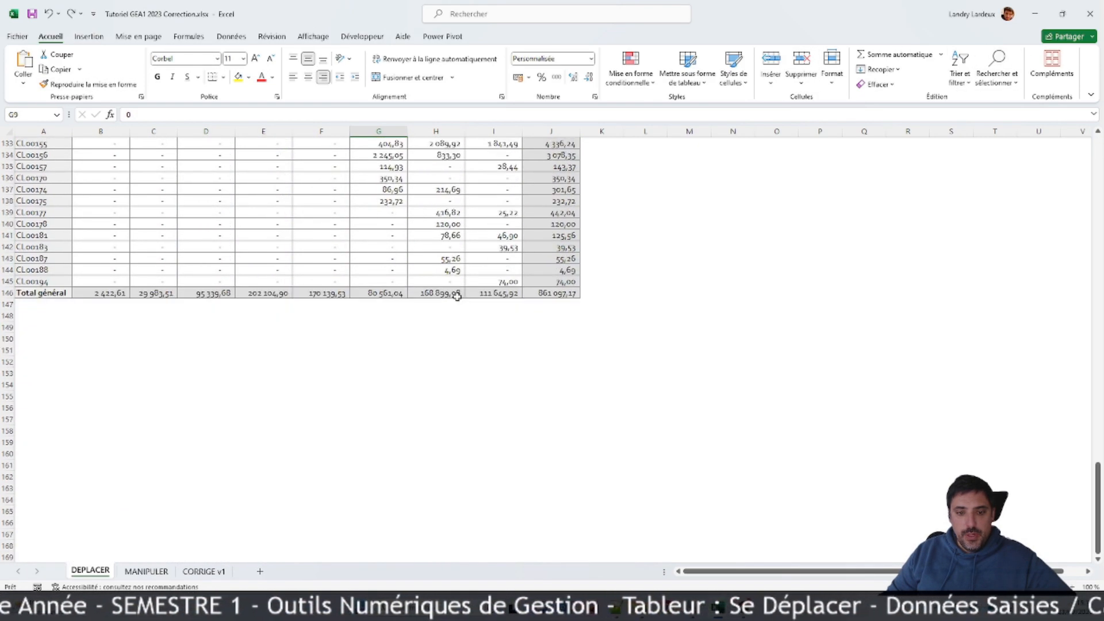
scroll(627, 298, up, 20)
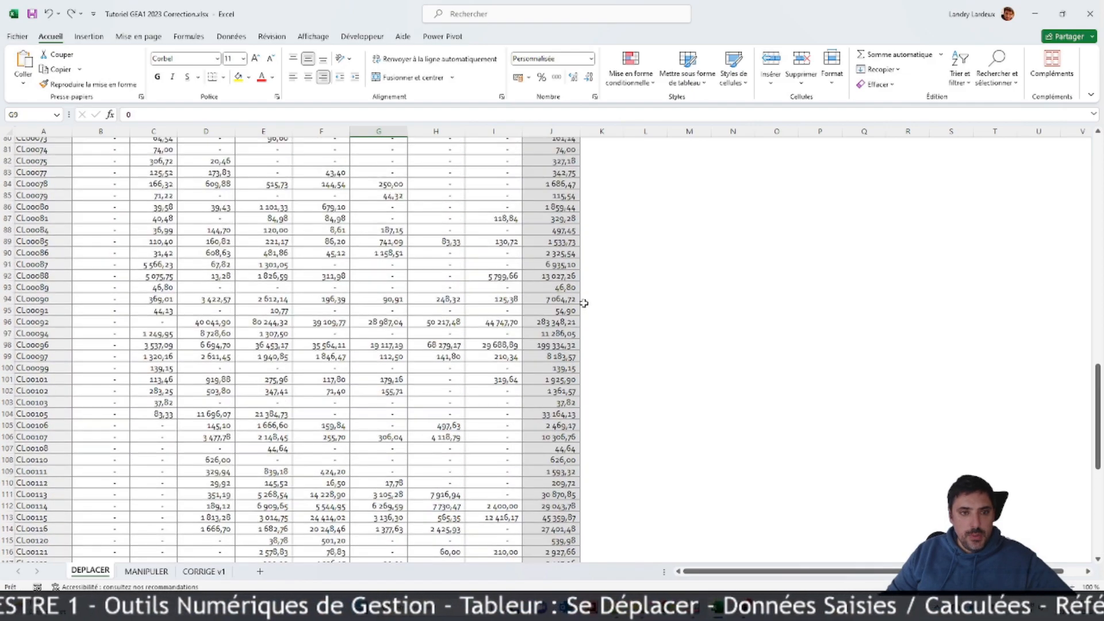
scroll(584, 301, up, 20)
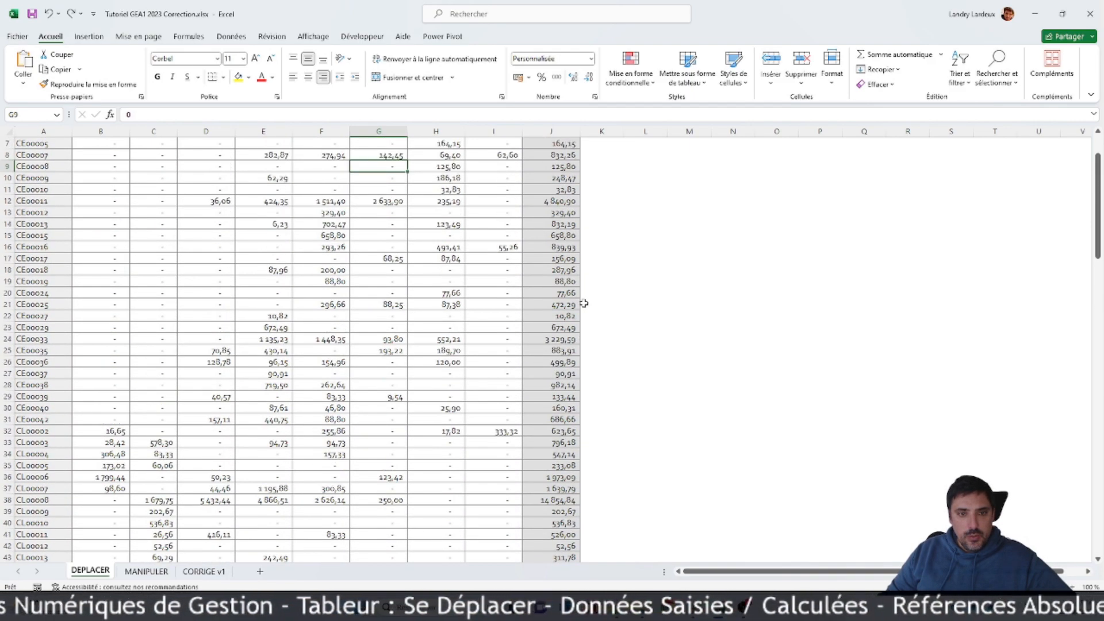
Step: Select cell C4 and move the active cell step by step through the table to I6
click(153, 184)
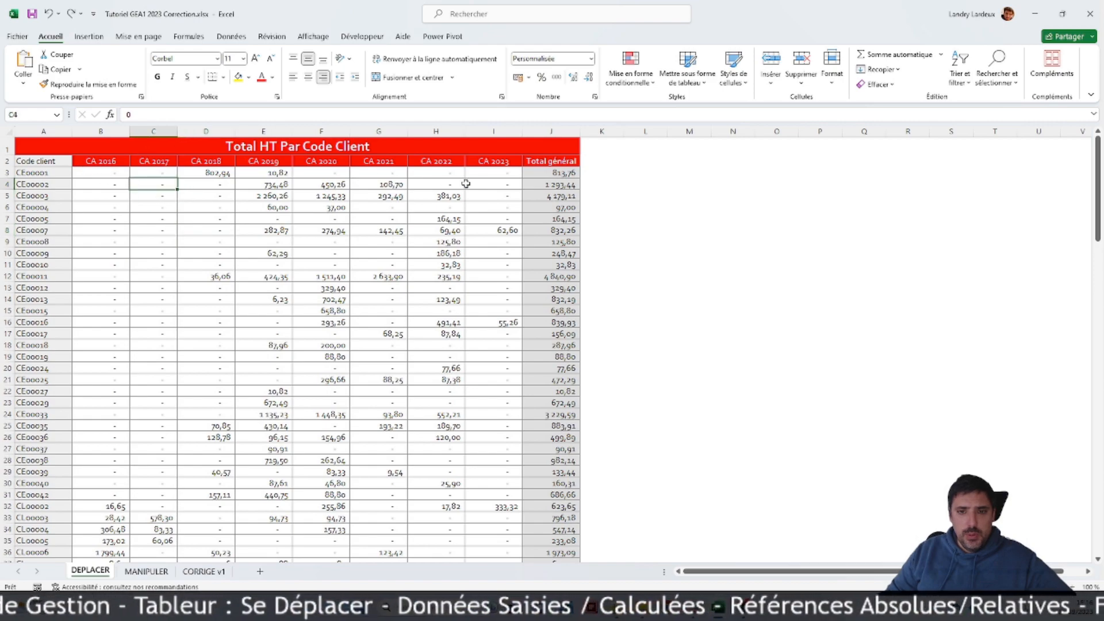
key(Right)
key(Right)
key(Right)
key(Right)
key(Right)
key(Right)
key(Right)
key(Down)
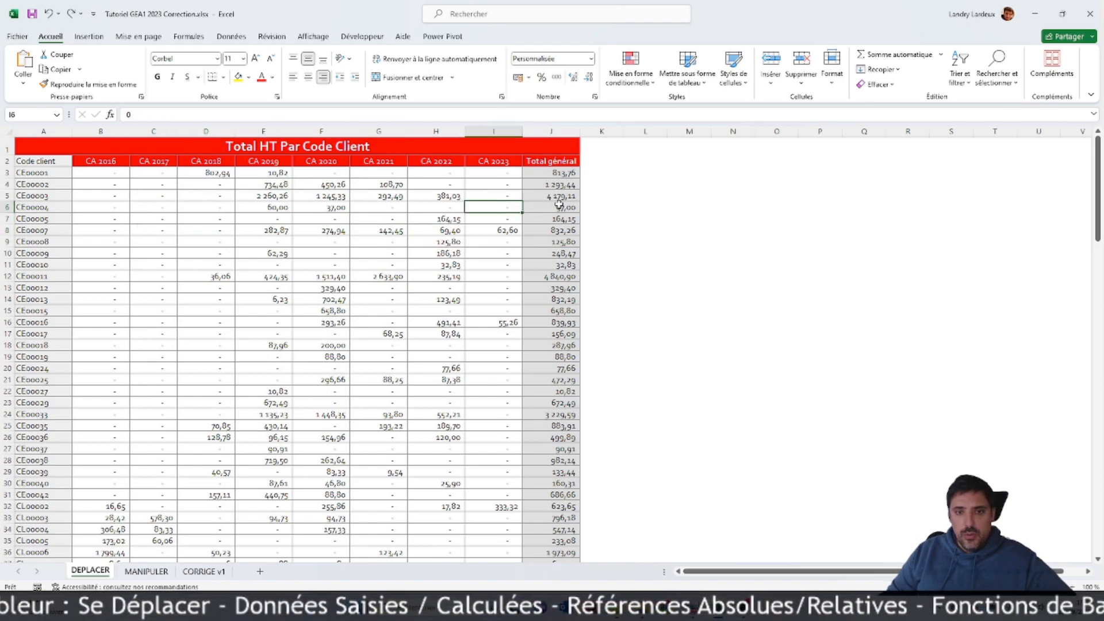
Step: Select the yearly revenue figures in B3:I145 and apply the comma-style Comptabilité number format
click(133, 241)
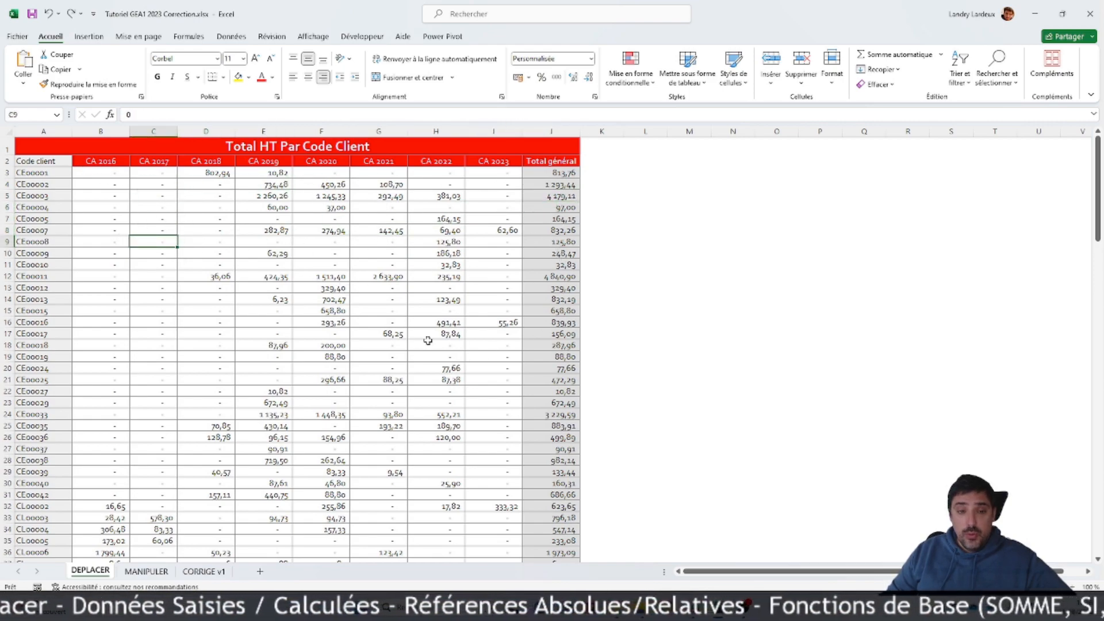
scroll(504, 286, down, 20)
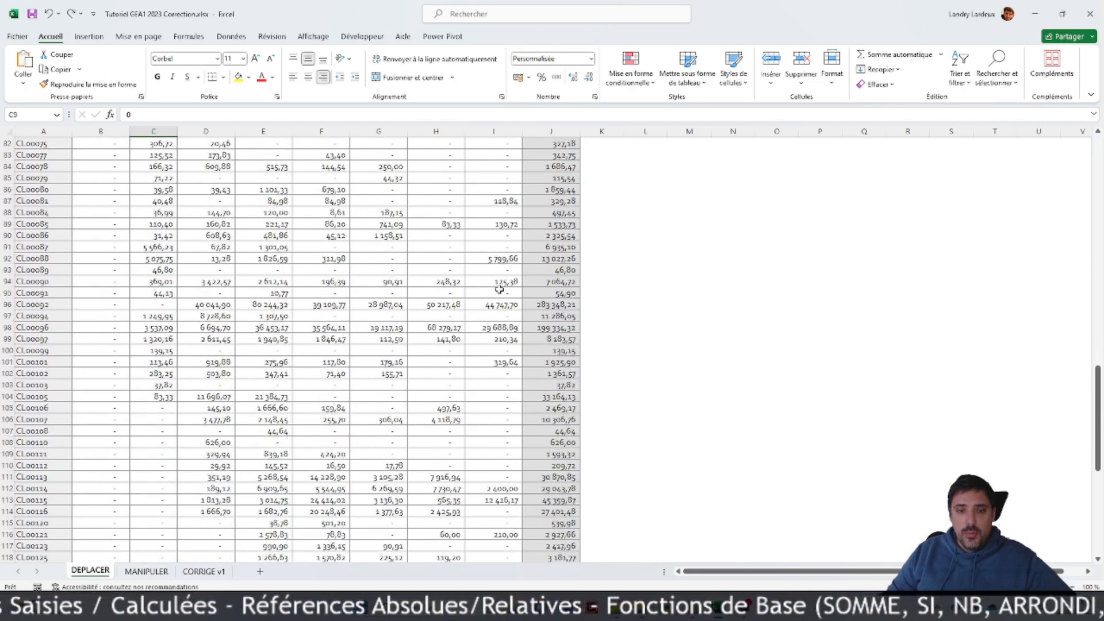
scroll(499, 289, down, 12)
drag(500, 246, 100, 173)
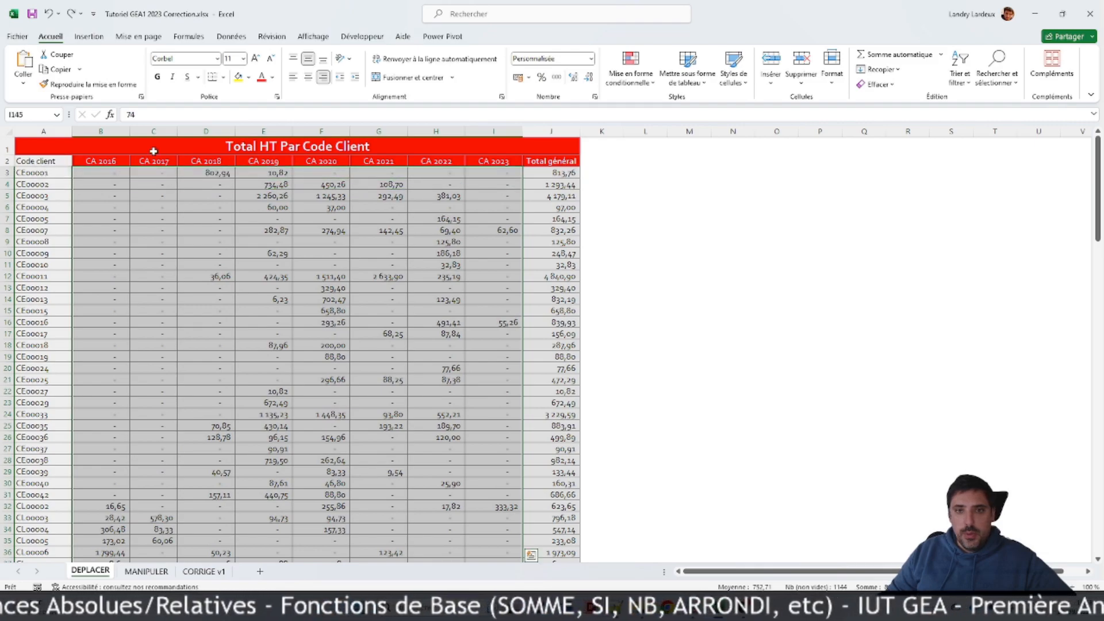
click(556, 78)
scroll(527, 237, up, 20)
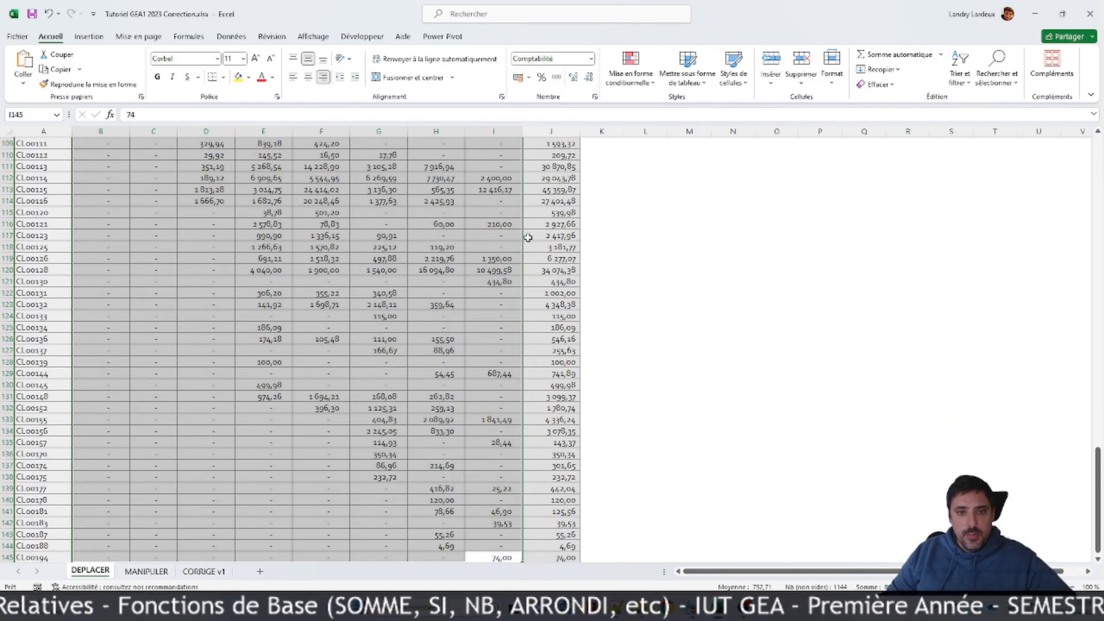
scroll(547, 198, up, 14)
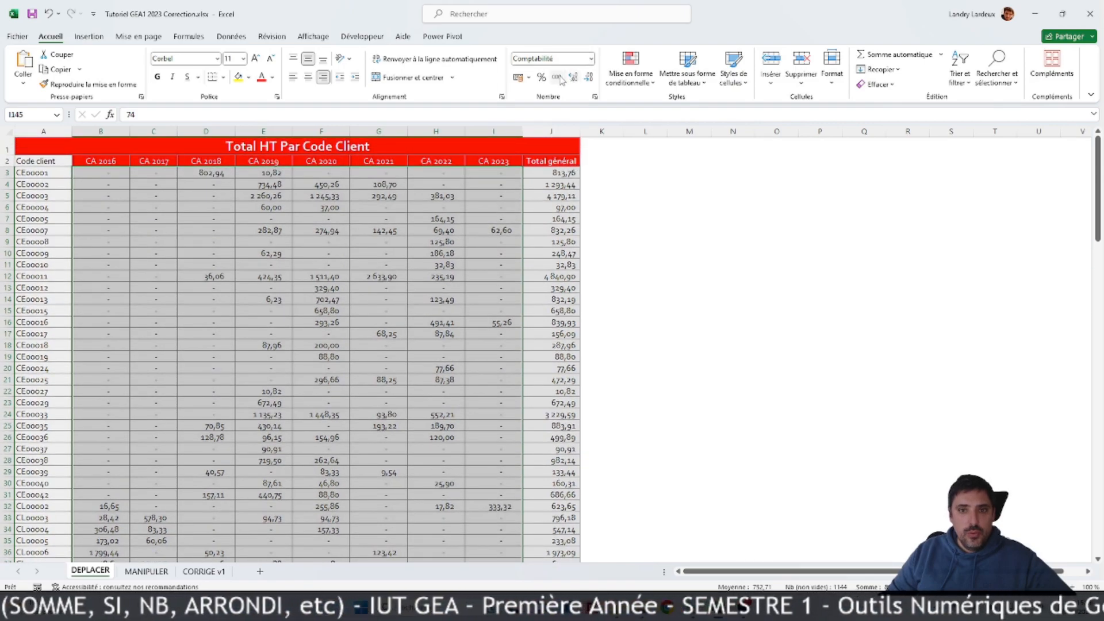
Step: Check the number category in the cell format dialog for B3:I145, and cancel the dialog
right_click(366, 208)
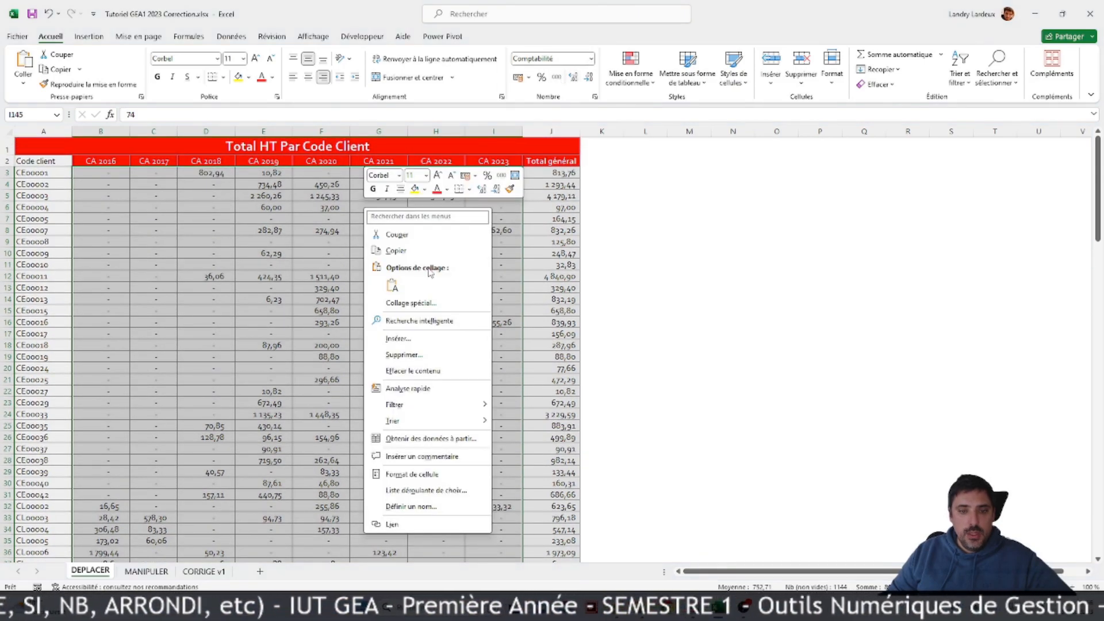
click(402, 478)
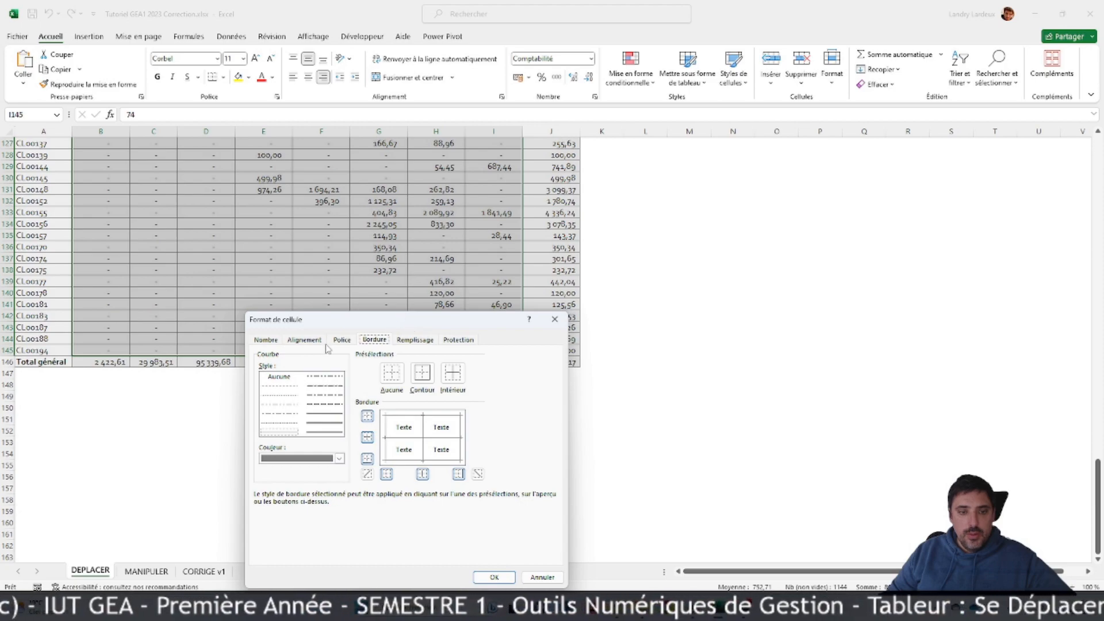
click(267, 340)
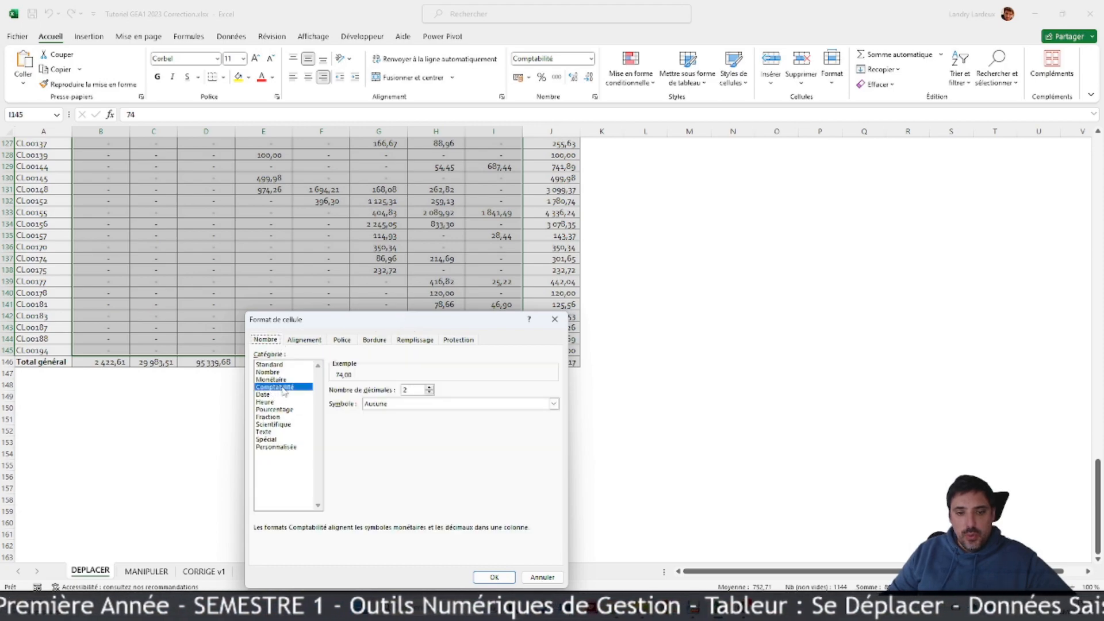
click(542, 578)
Step: Apply the euro accounting format to the Total général row B146:J146 and the Total général column J3:J146
drag(101, 361, 580, 362)
click(519, 77)
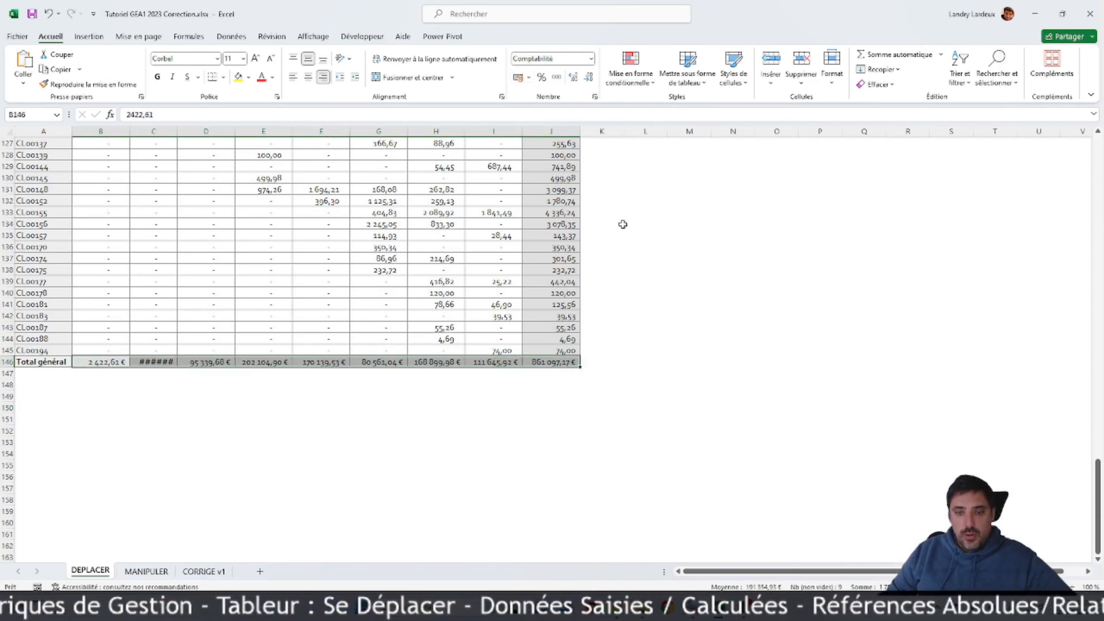
click(566, 358)
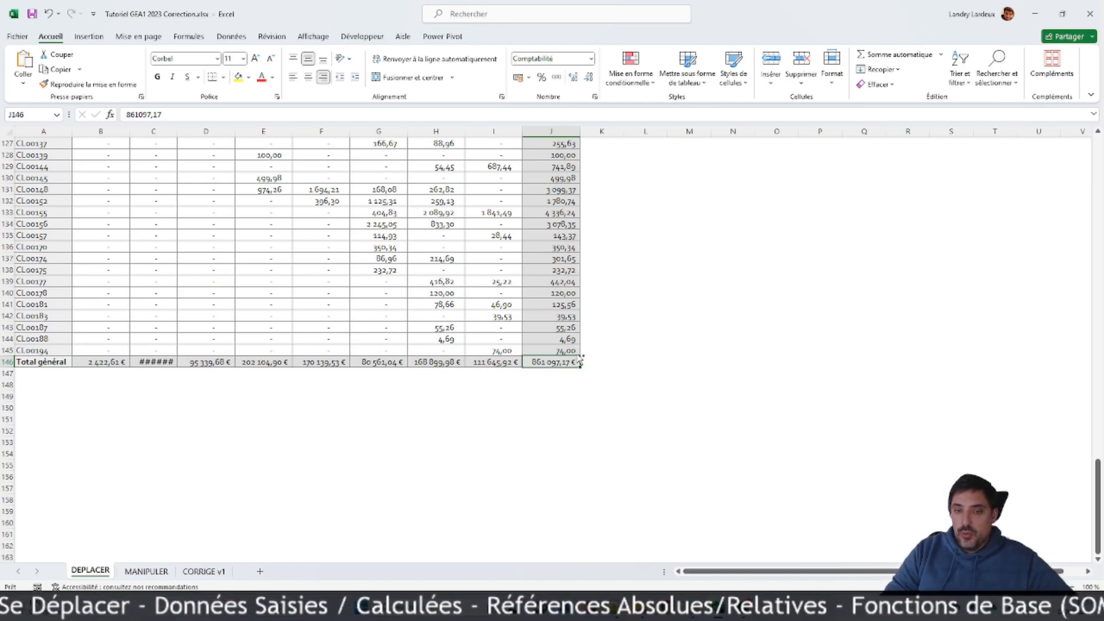
key(ctrl+shift+Up)
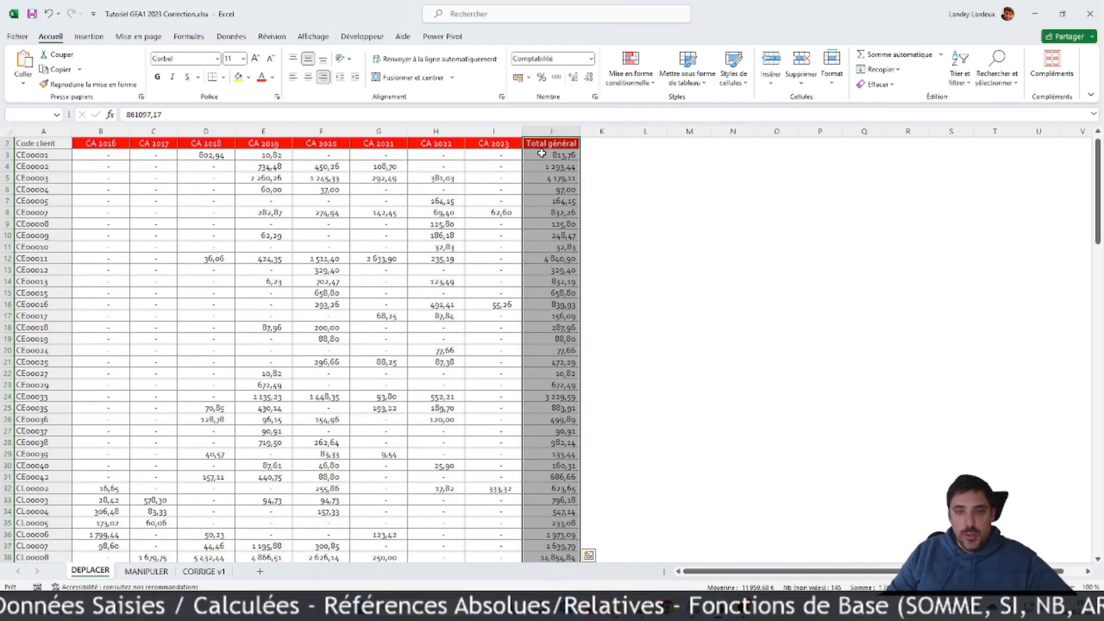
key(shift+Down)
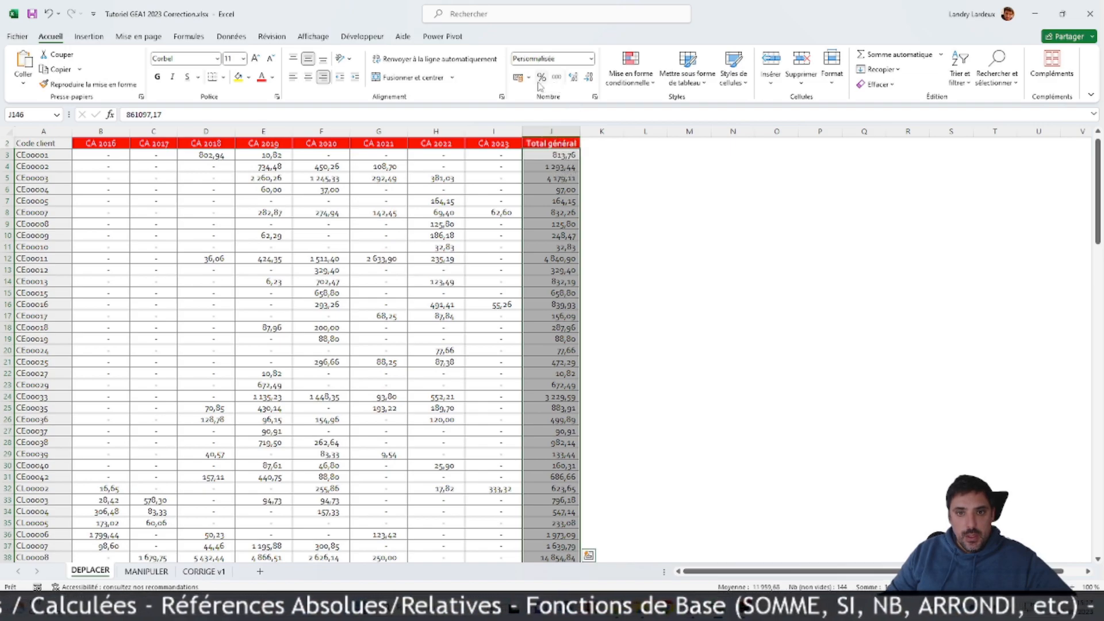
click(517, 77)
scroll(640, 236, down, 16)
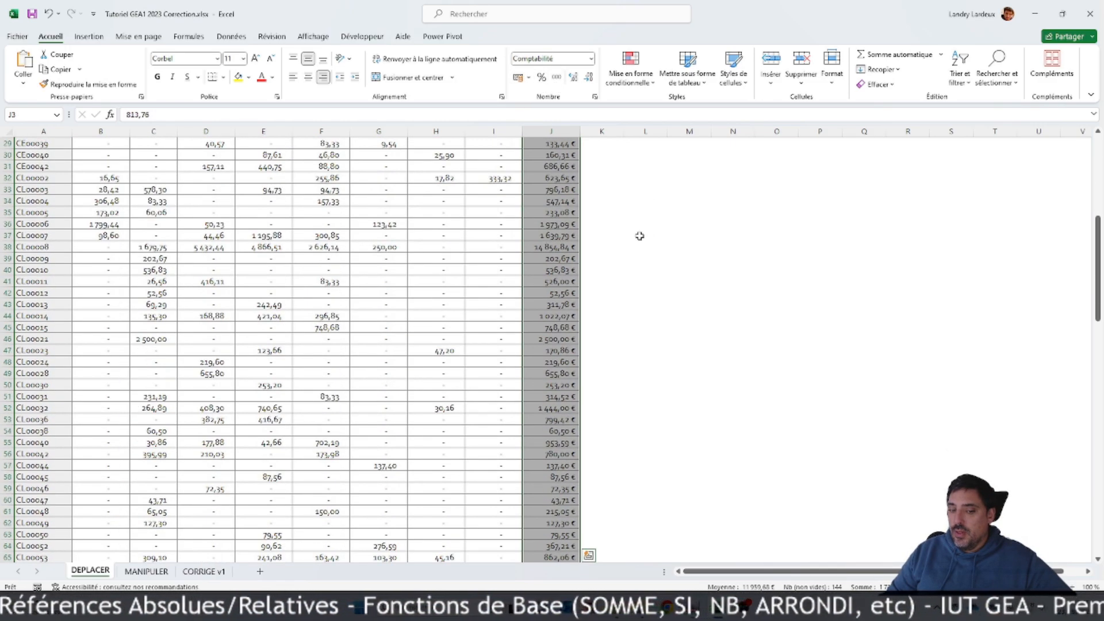
scroll(640, 236, down, 20)
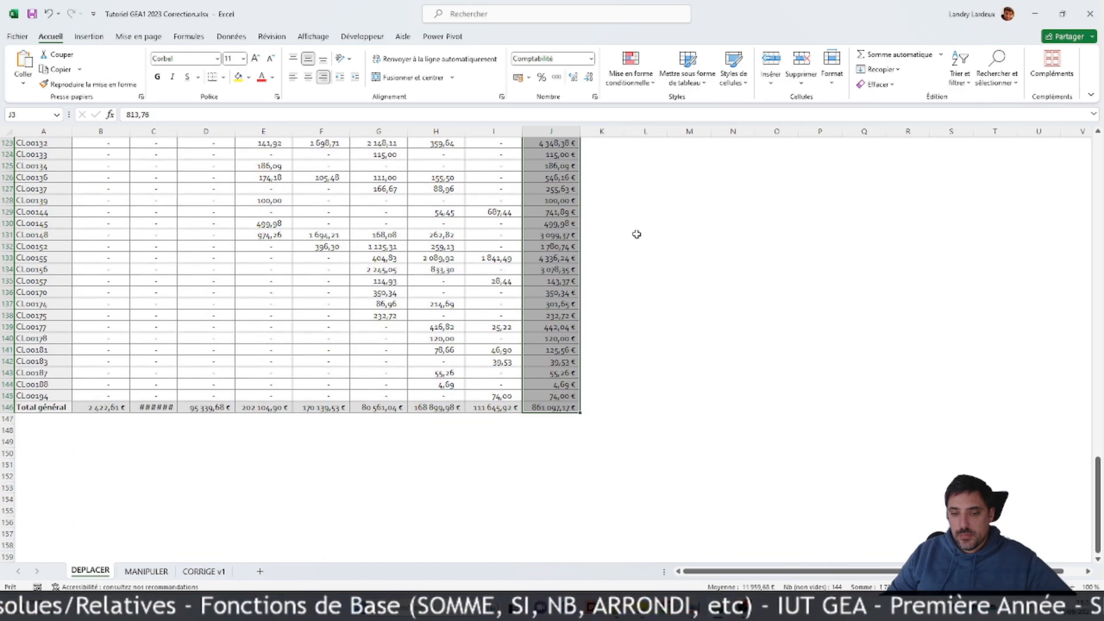
Step: Autofit the widths of columns B to J, and deselect them by selecting cell M9
drag(604, 286, 605, 292)
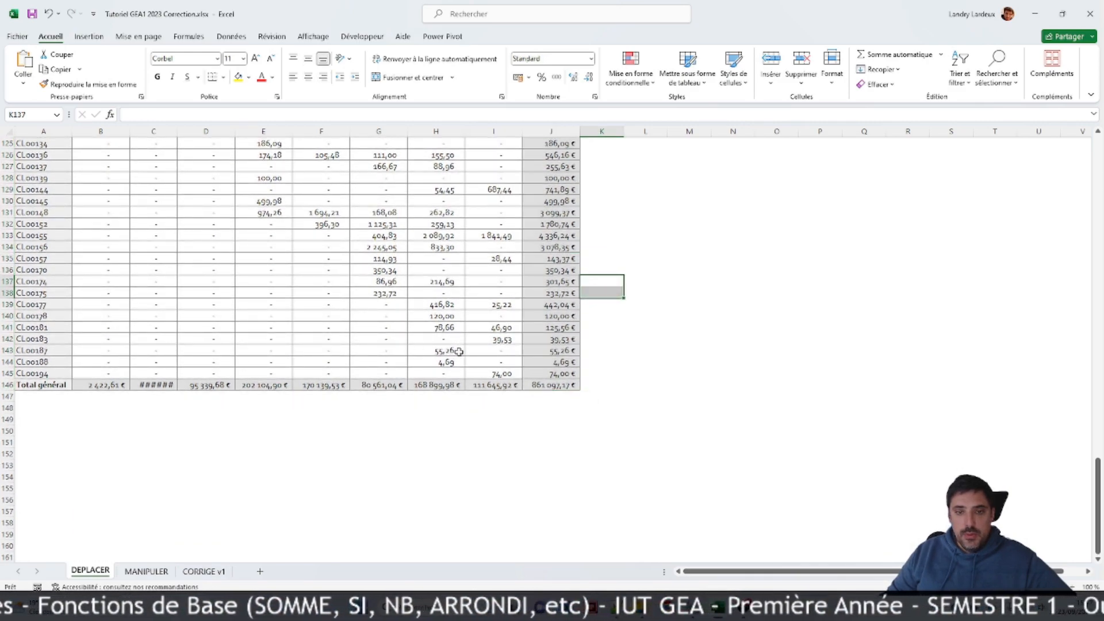
scroll(212, 328, down, 6)
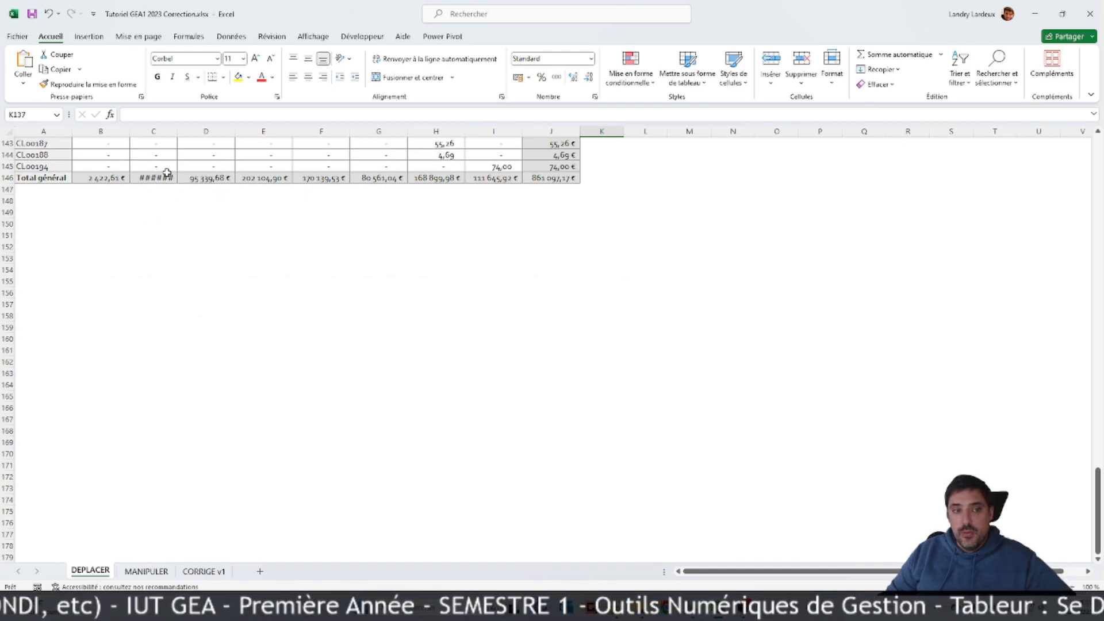
scroll(464, 190, up, 3)
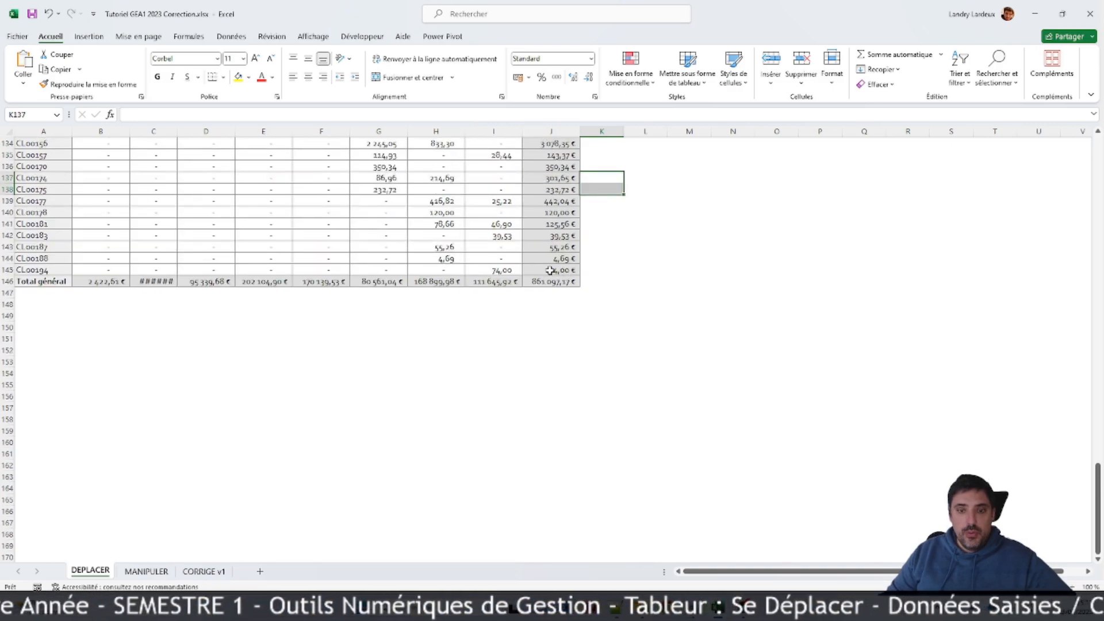
drag(551, 131, 84, 134)
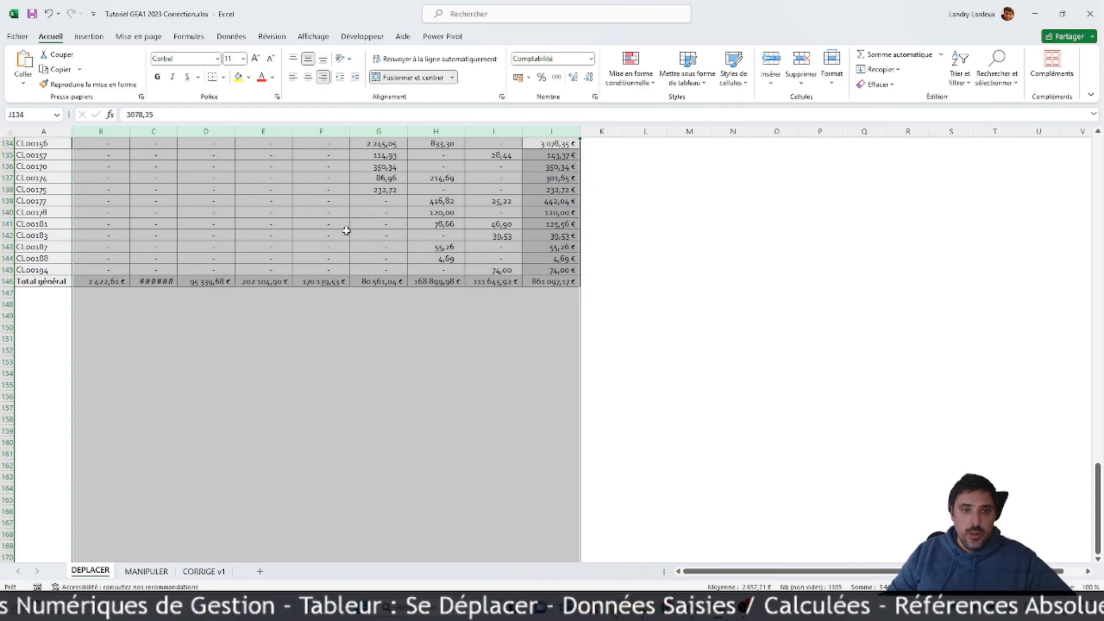
double_click(177, 135)
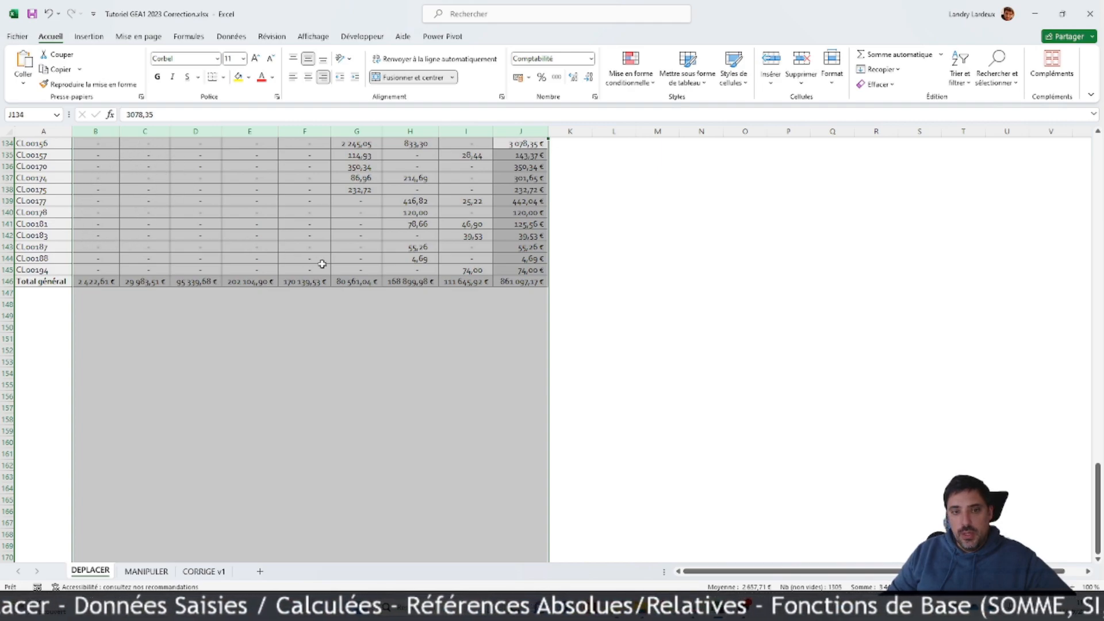
scroll(337, 267, up, 17)
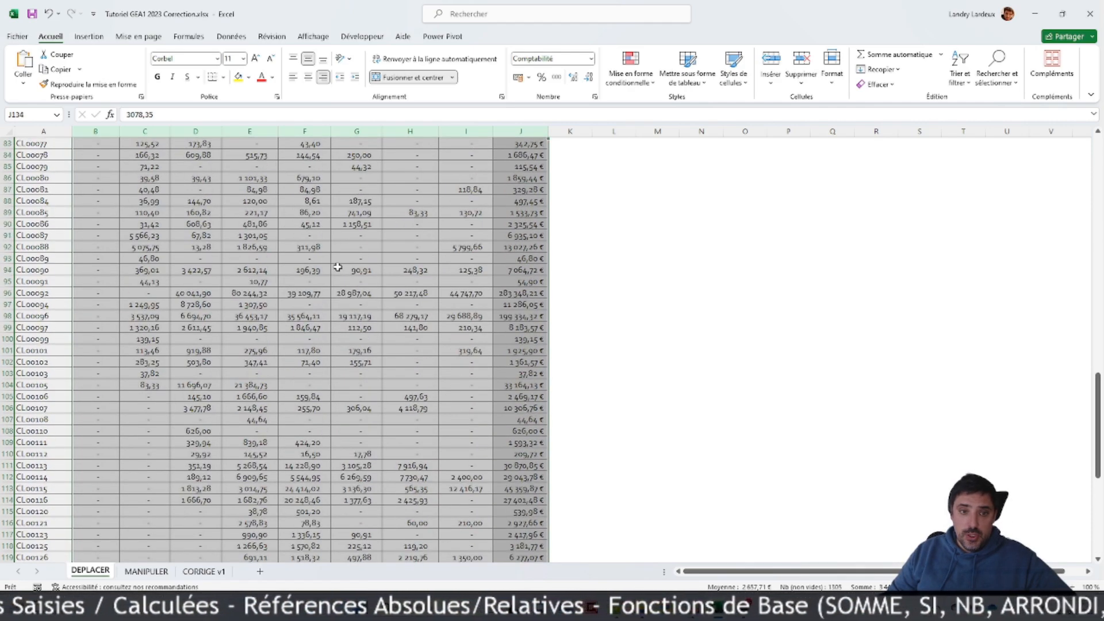
scroll(337, 267, up, 20)
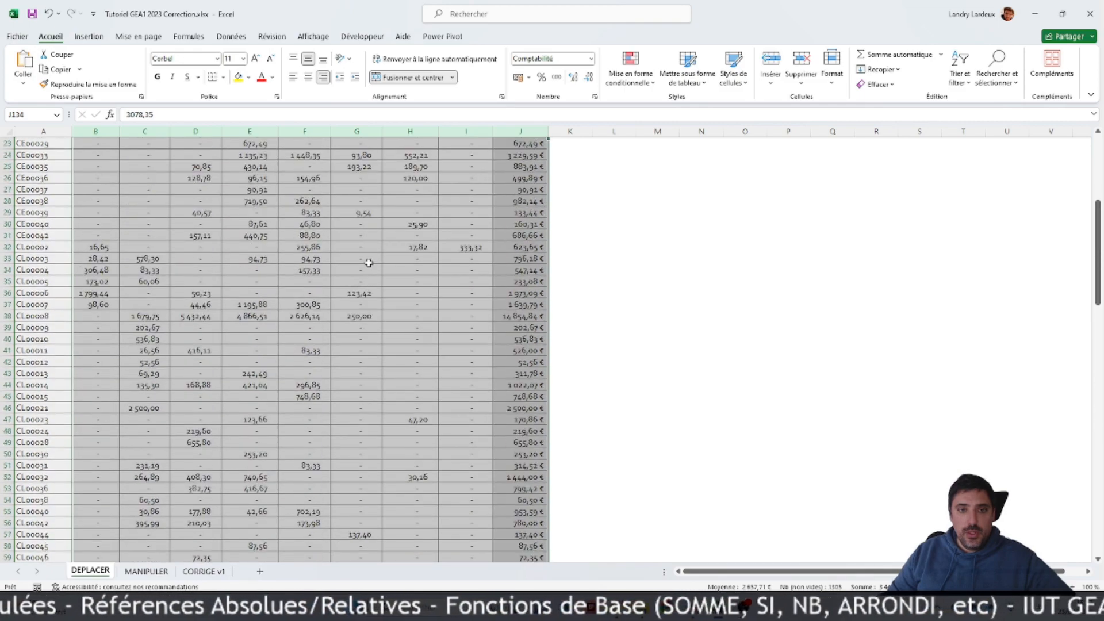
scroll(368, 263, up, 3)
click(659, 240)
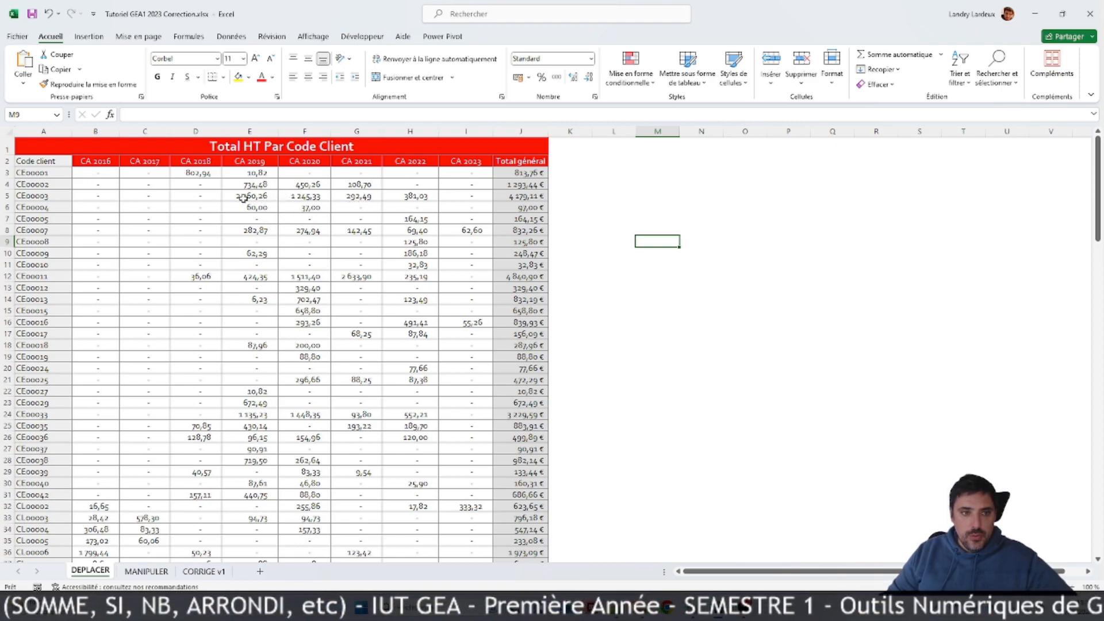
Step: Select the merged title cell Total HT Par Code Client and examine its merge and center setting
click(157, 147)
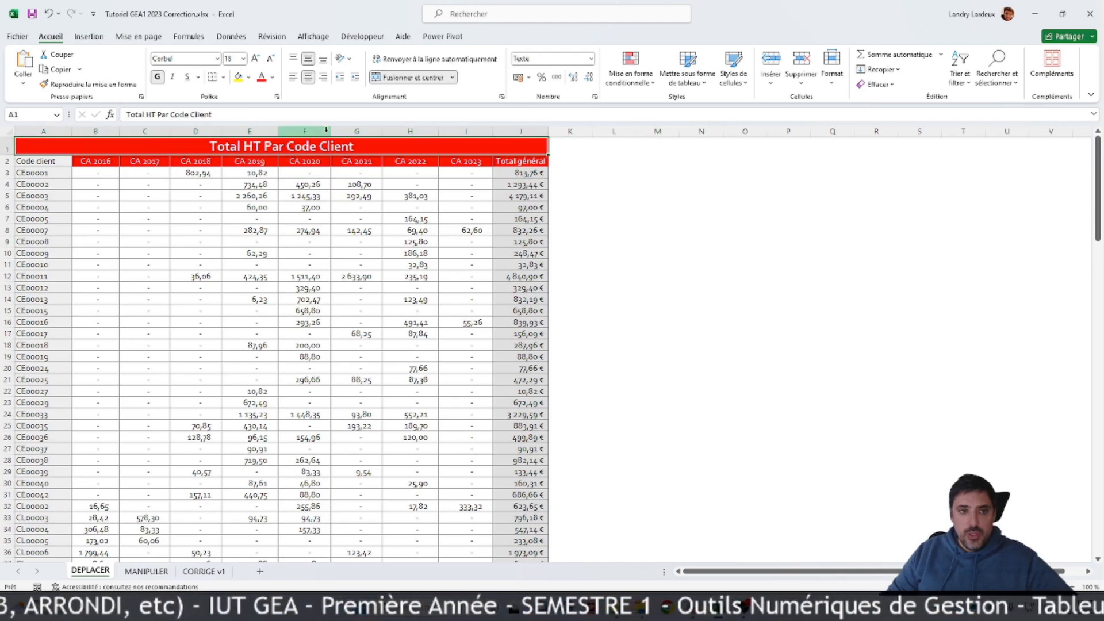
click(401, 79)
click(404, 80)
click(411, 81)
click(417, 82)
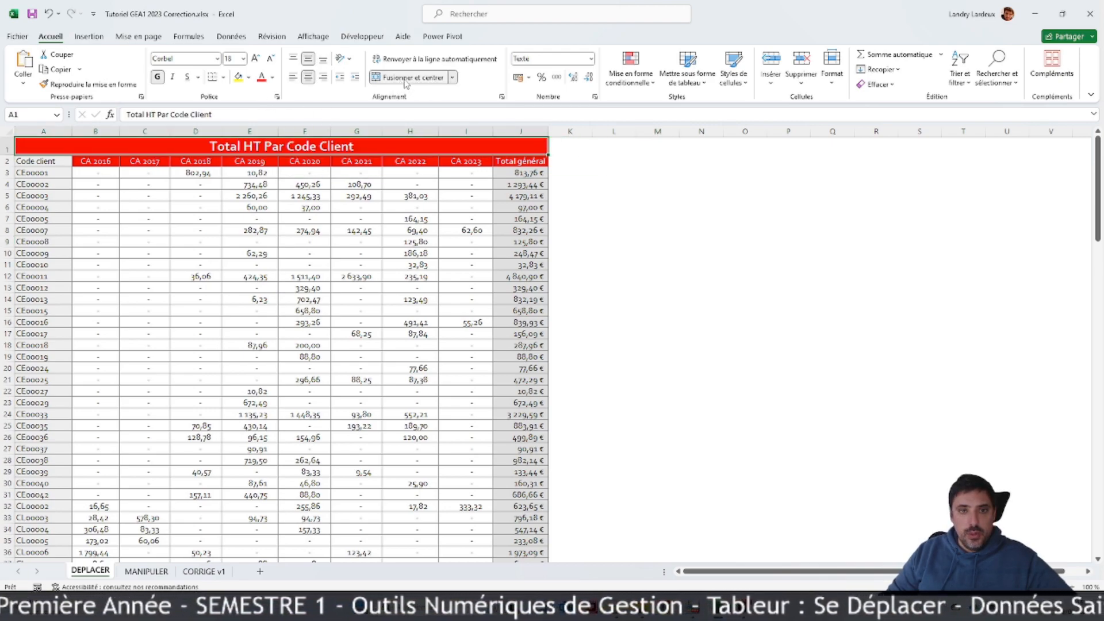
Step: Change the header cells E2:J2 to a gold font colour and a light blue fill
drag(249, 161, 521, 161)
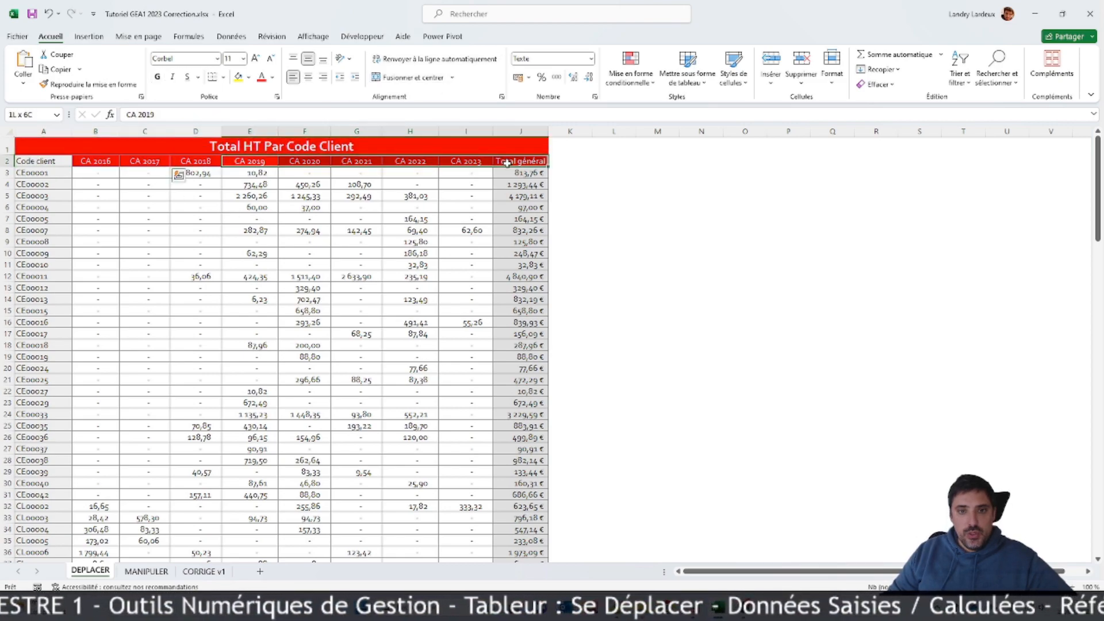
click(272, 77)
click(280, 203)
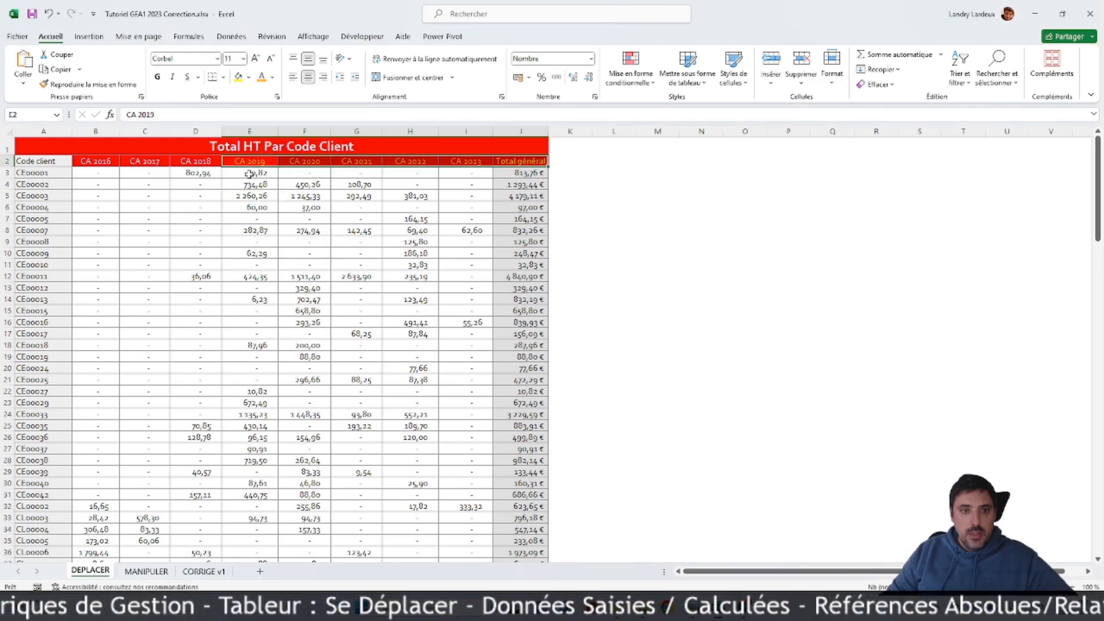
click(249, 77)
click(269, 125)
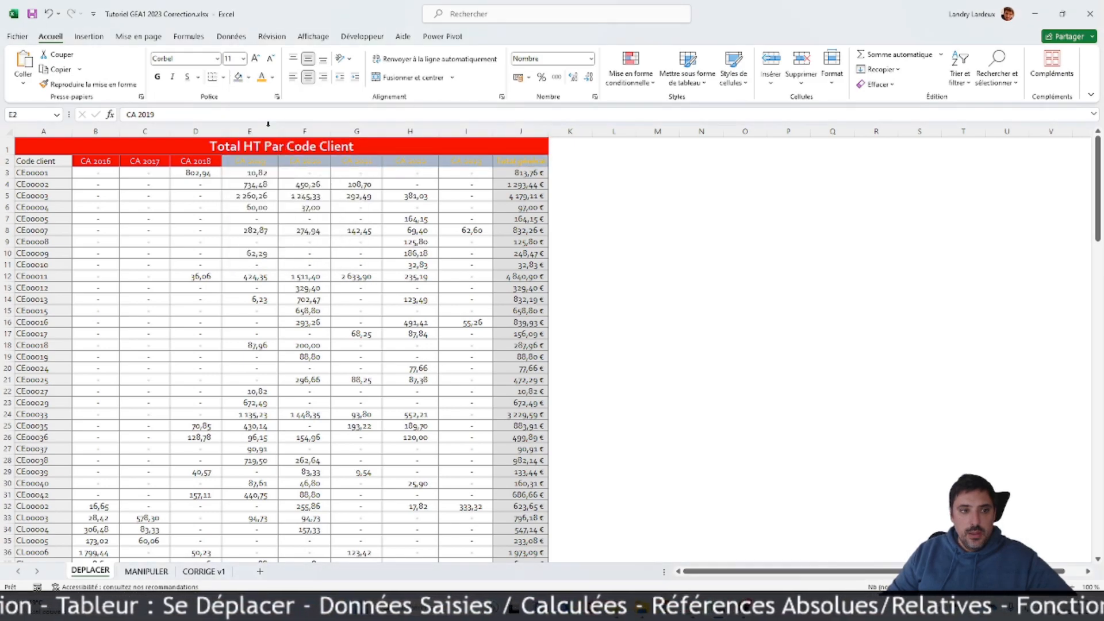
Step: Undo the font and fill colour changes on the header cells E2:J2
click(202, 187)
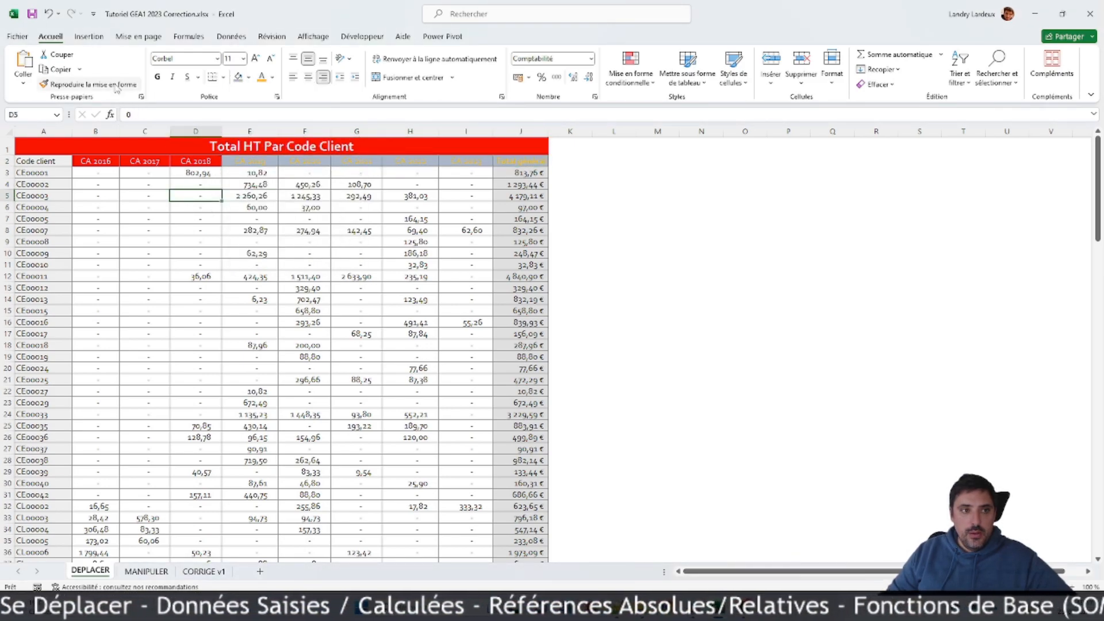
click(49, 15)
click(49, 15)
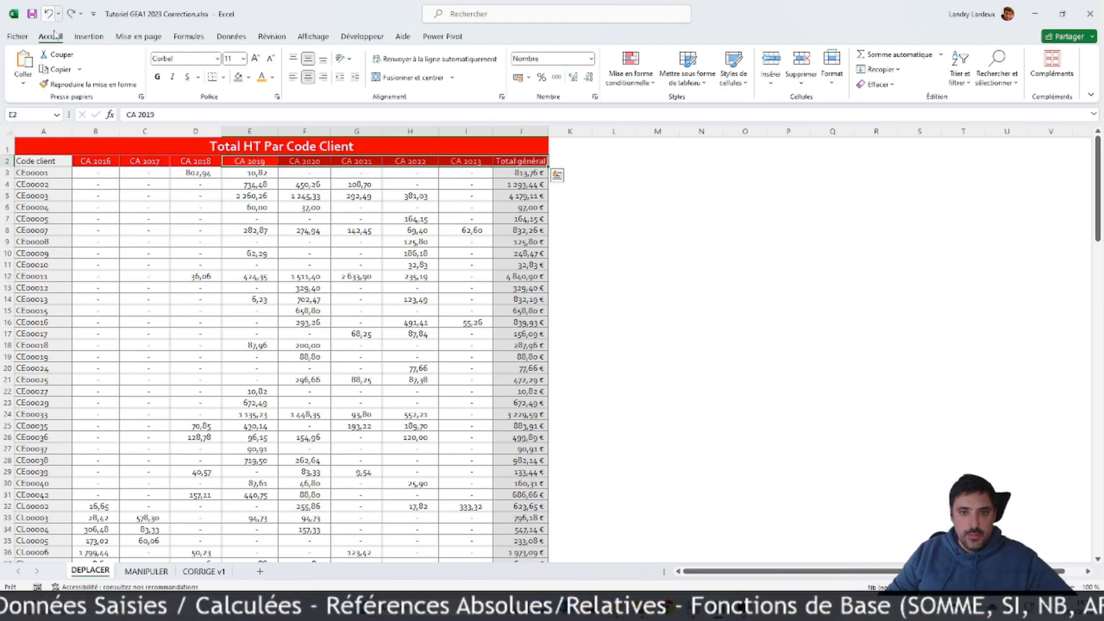
click(223, 227)
Step: Open the cell format dialog for the Code client header in A2 and review its alignment, font, border and line colour settings
click(46, 157)
right_click(46, 157)
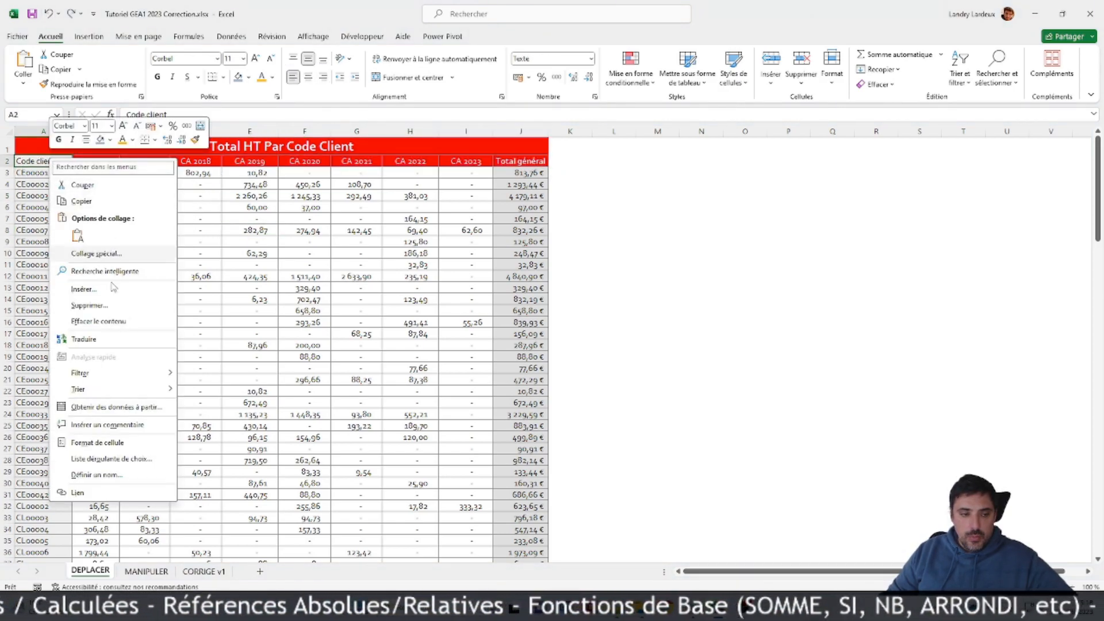
click(103, 441)
drag(143, 311, 431, 170)
click(284, 190)
click(322, 190)
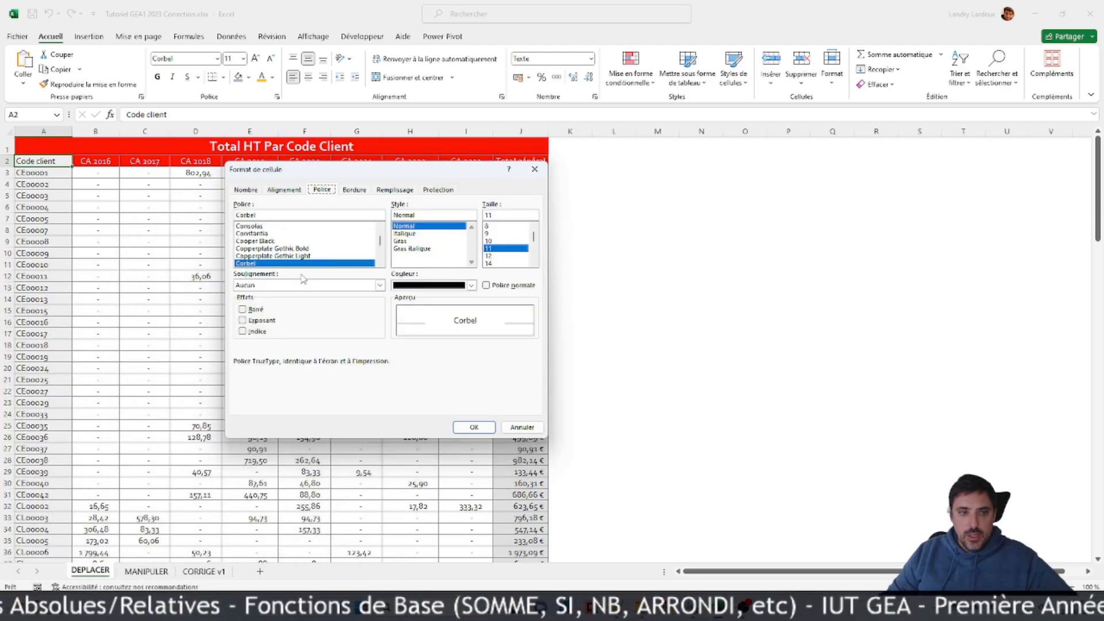
click(361, 192)
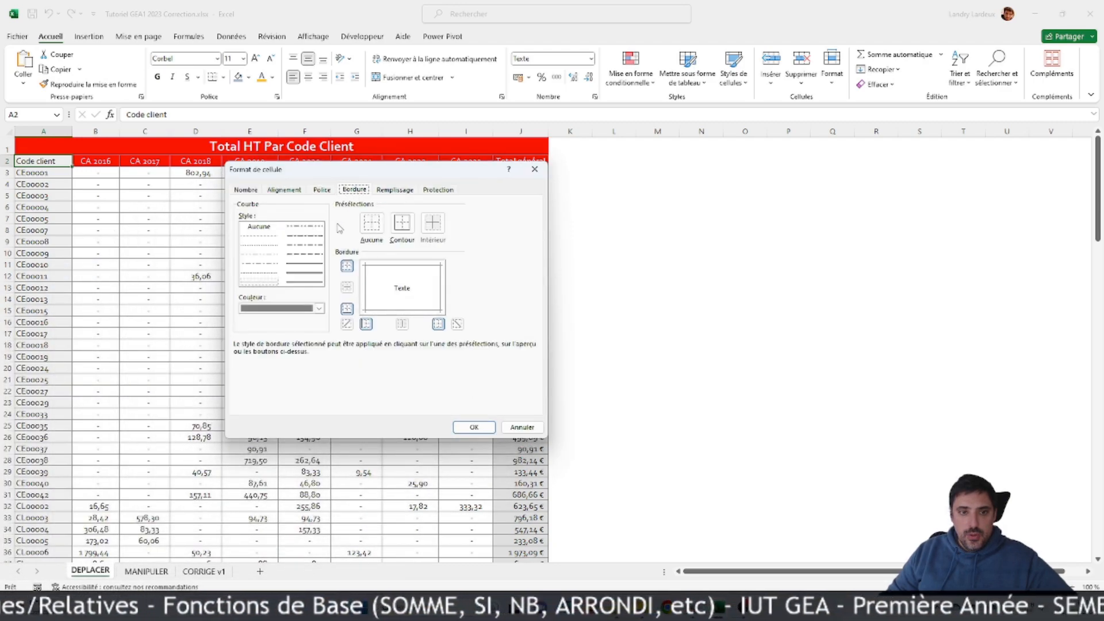
click(318, 309)
click(257, 384)
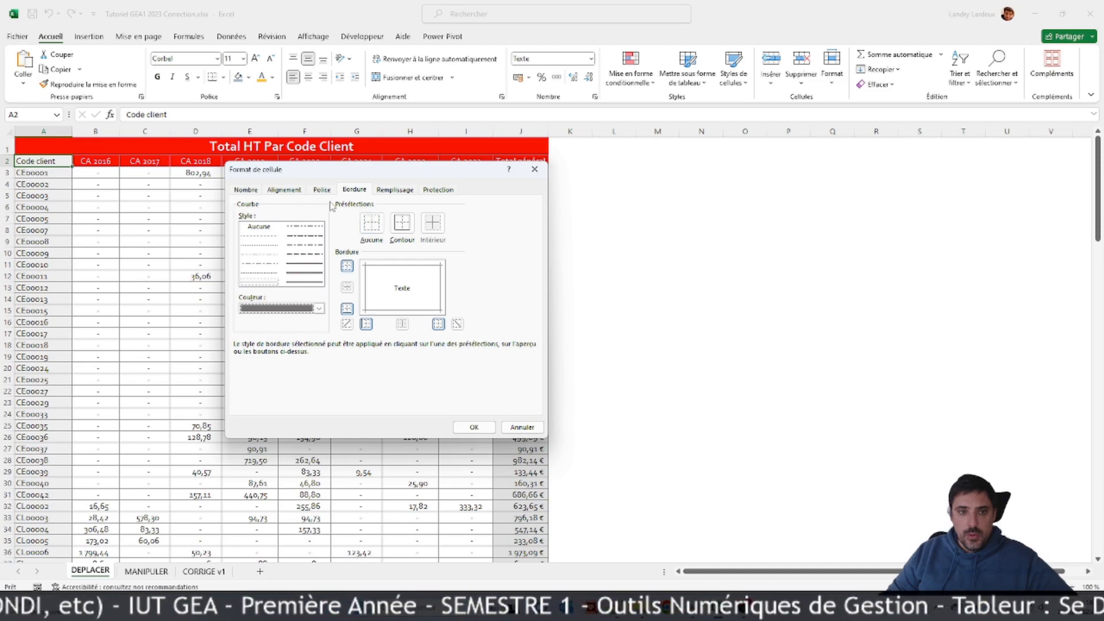
Step: Fill the Code client header cell A2 with light green through the cell format dialog
click(396, 193)
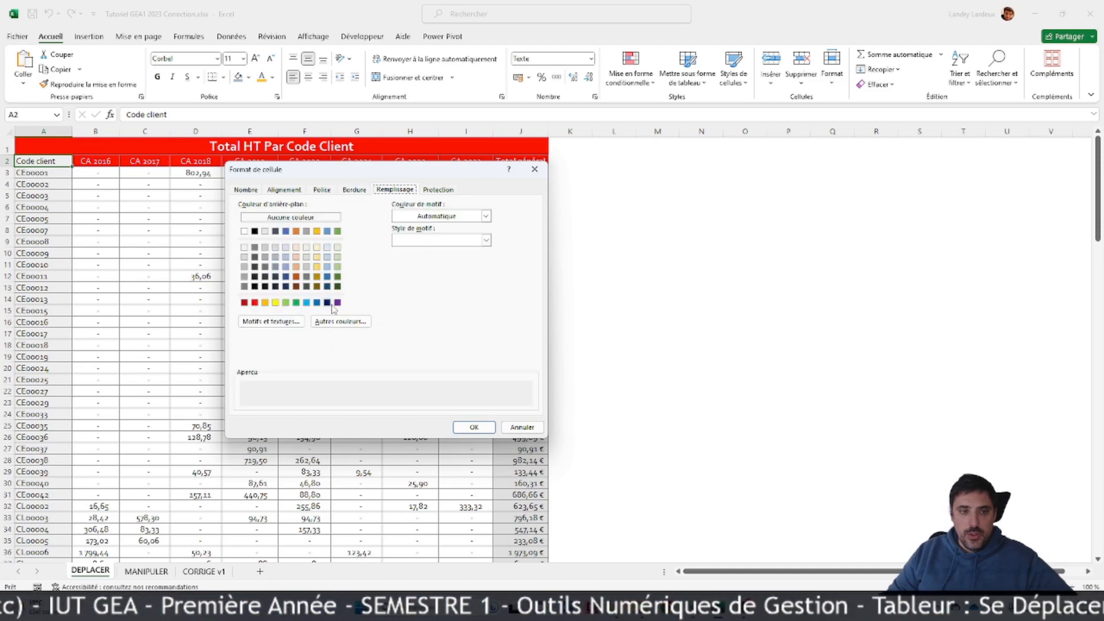
click(286, 230)
click(244, 286)
click(275, 286)
click(286, 302)
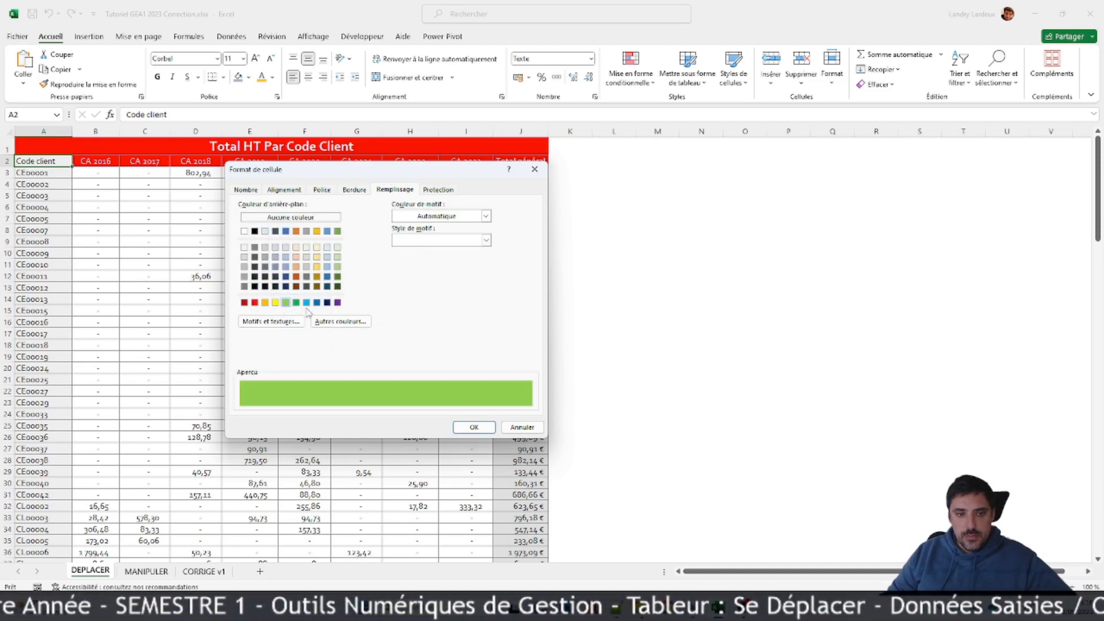
click(470, 427)
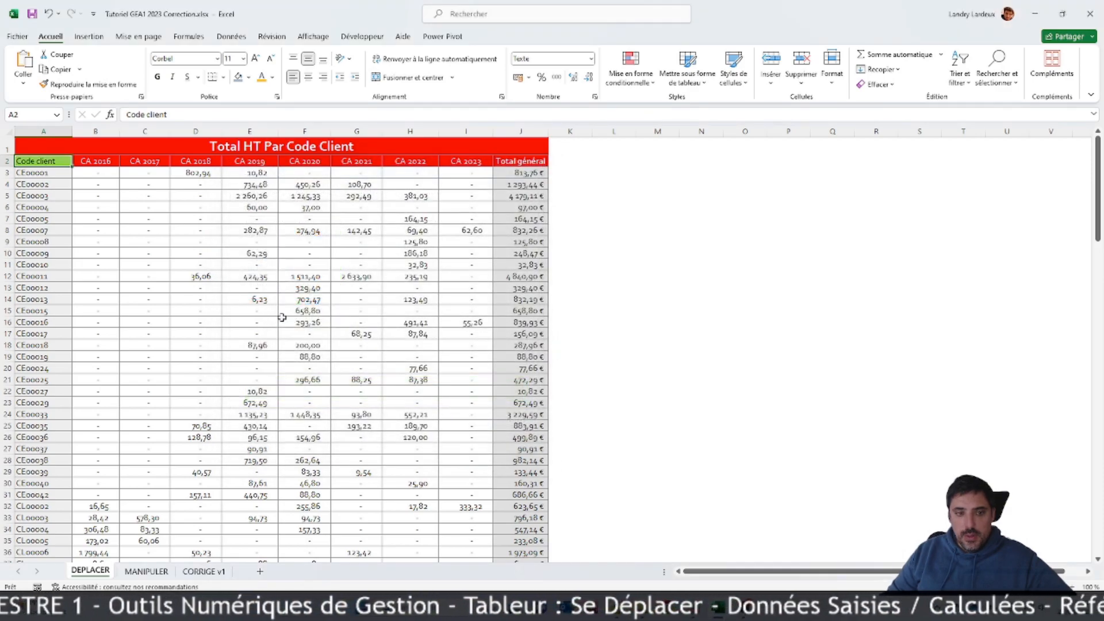
click(249, 310)
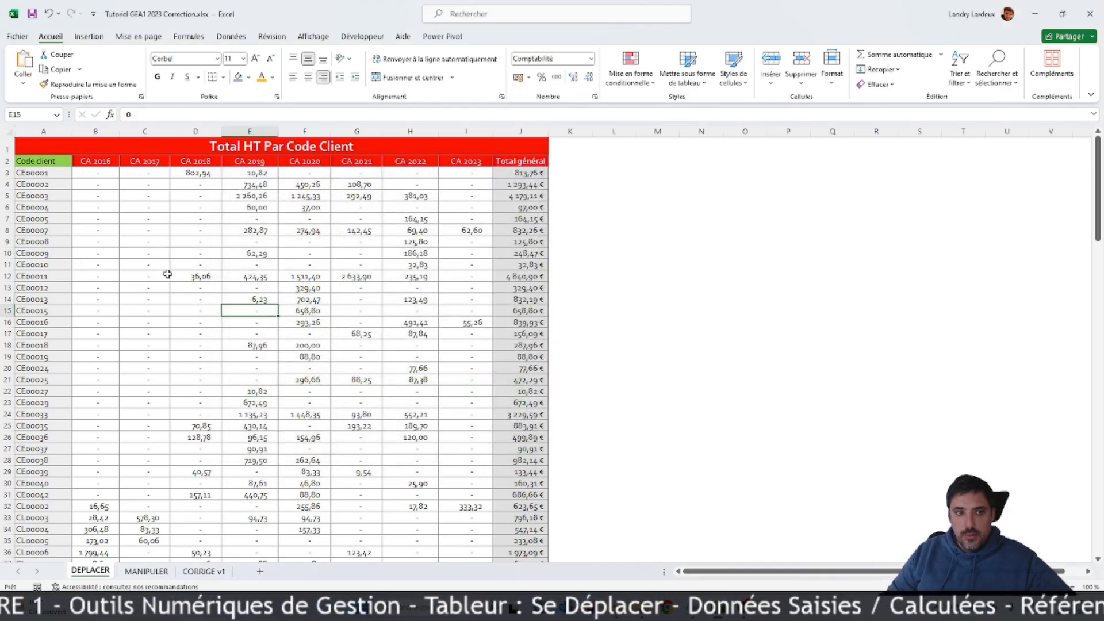
Step: Undo the light green fill on the Code client header cell A2
click(55, 162)
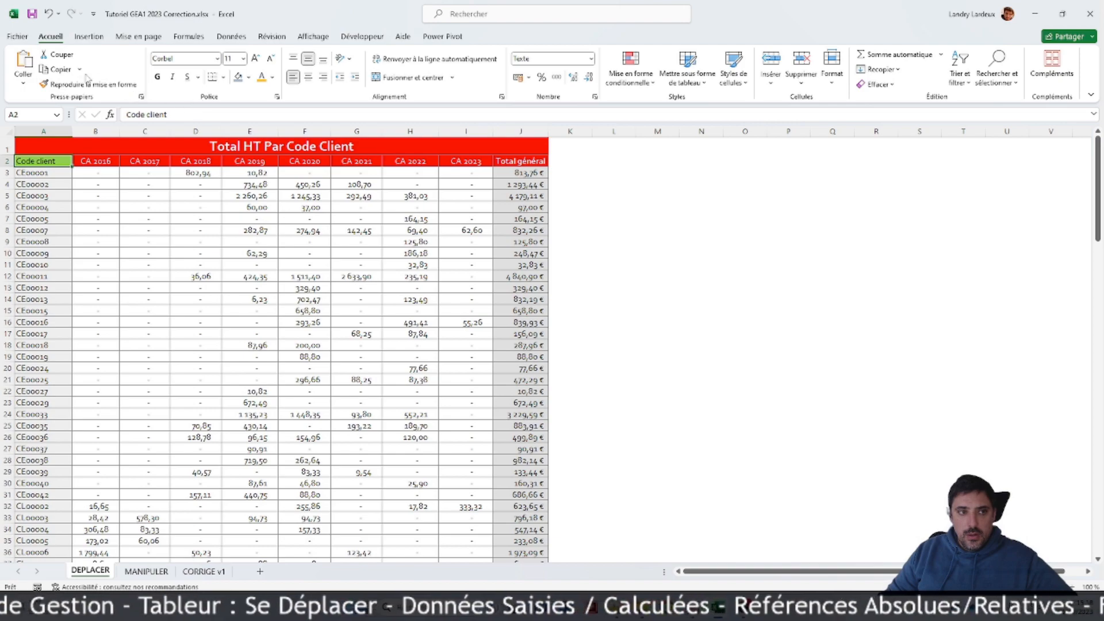
click(50, 14)
click(230, 217)
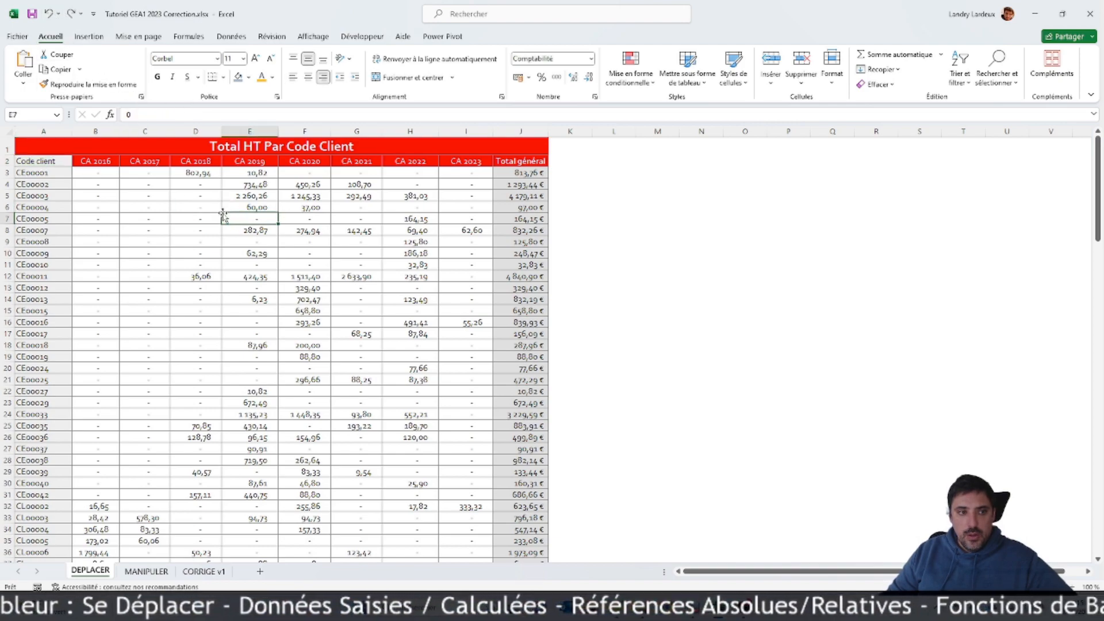
Step: Apply middle alignment to the header cells A2:J2 and make row 2 much taller
drag(22, 163, 538, 163)
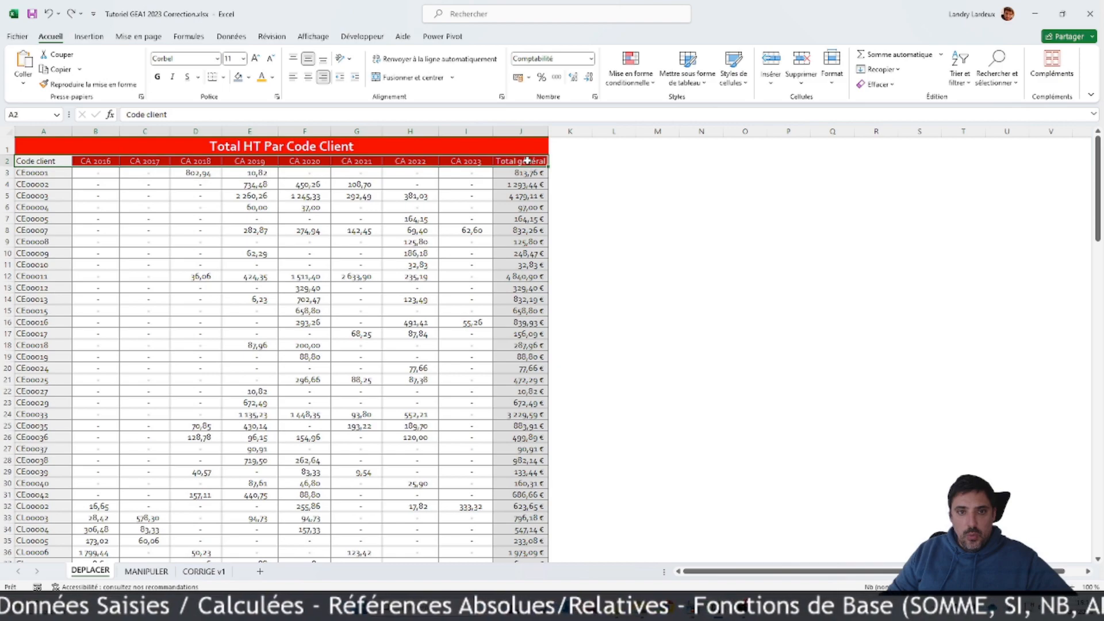
click(309, 60)
click(249, 241)
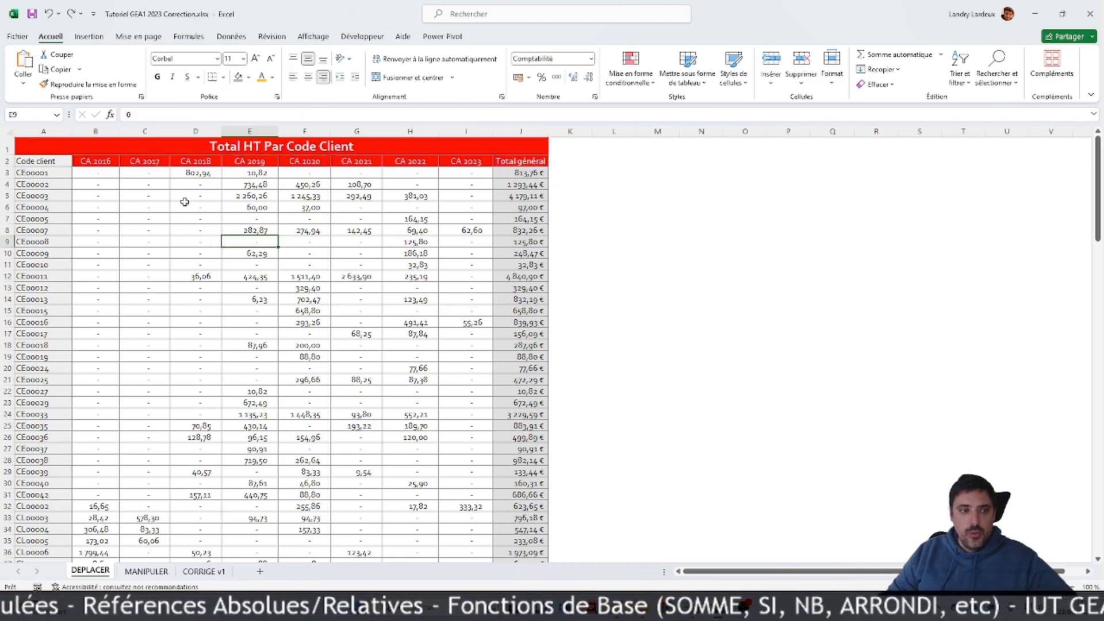
drag(8, 167, 8, 213)
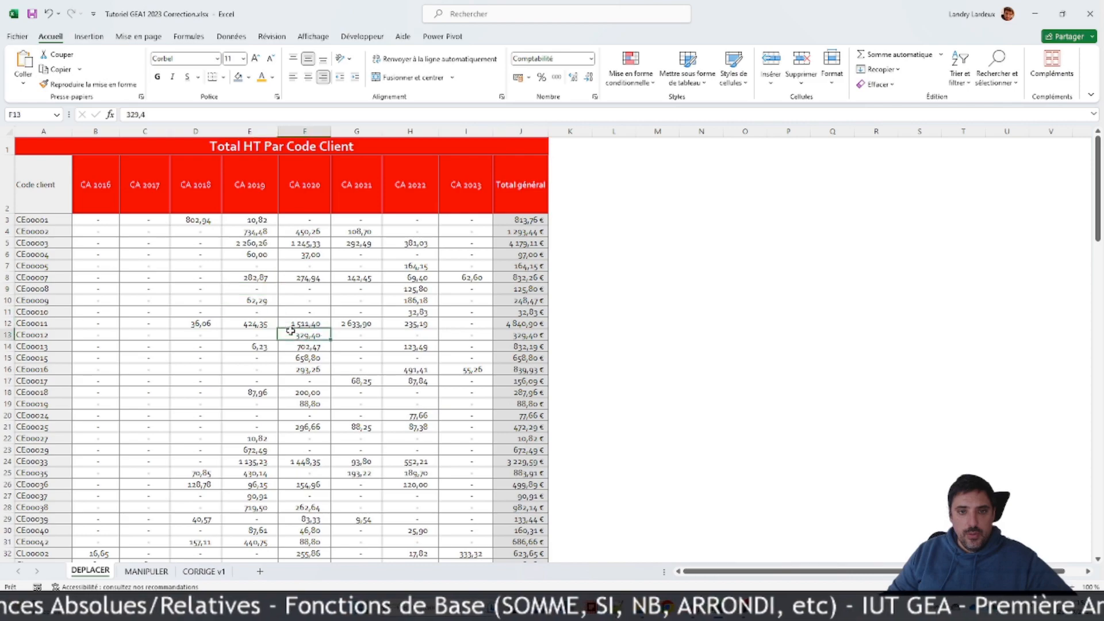
Step: Try horizontal centring and top, middle and bottom alignment on the header cells A2:J2, then undo the last alignment change
drag(70, 199, 520, 178)
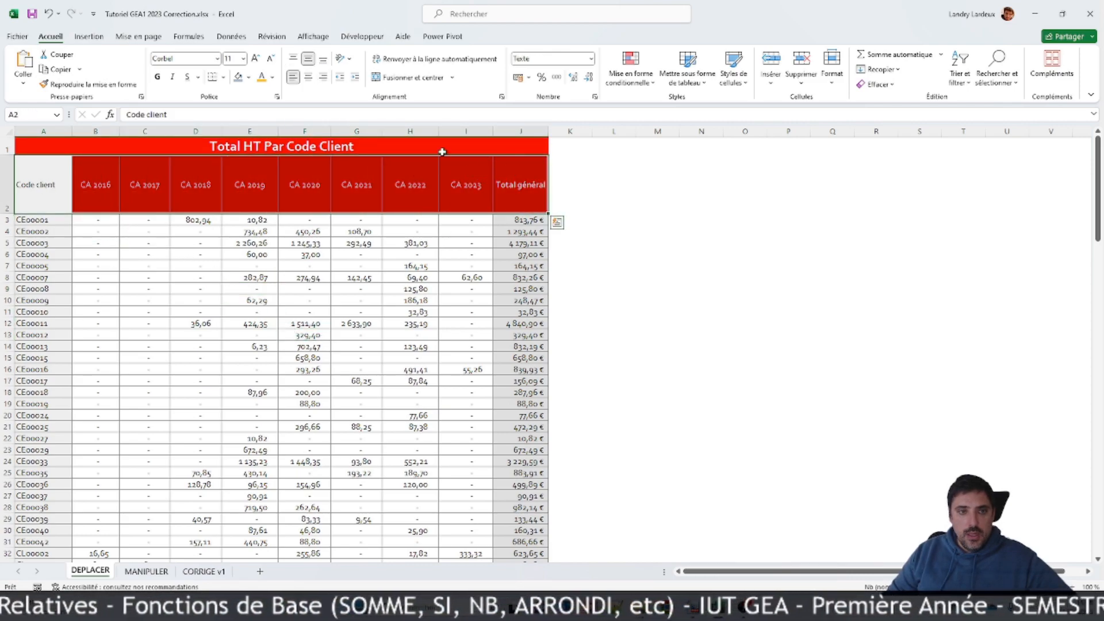
click(308, 77)
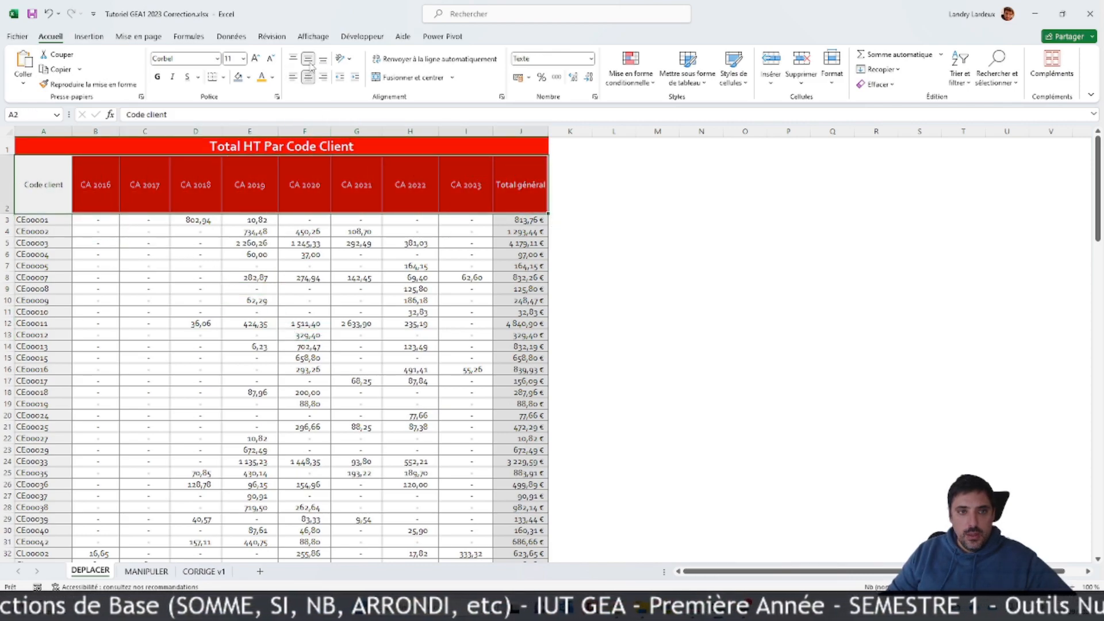
click(292, 60)
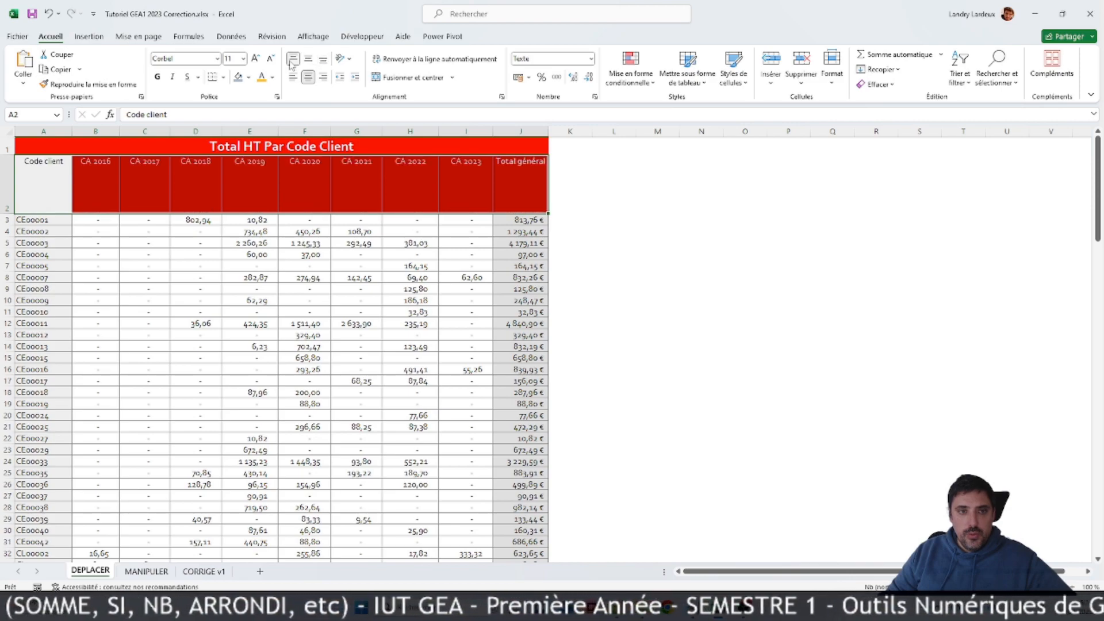
click(309, 59)
click(309, 77)
click(324, 59)
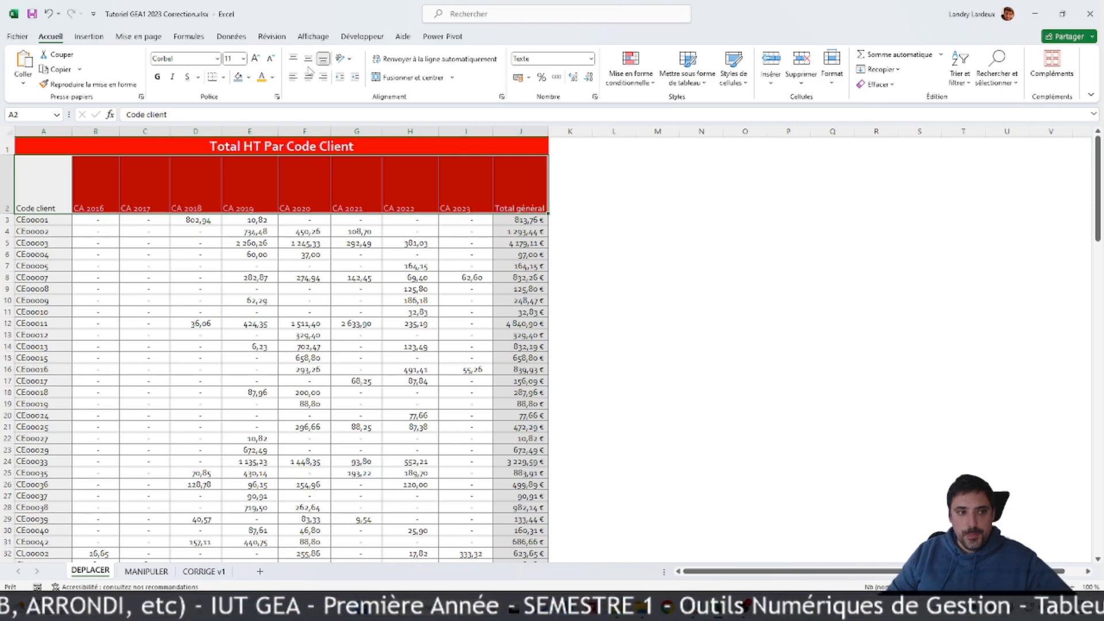
click(49, 14)
click(95, 254)
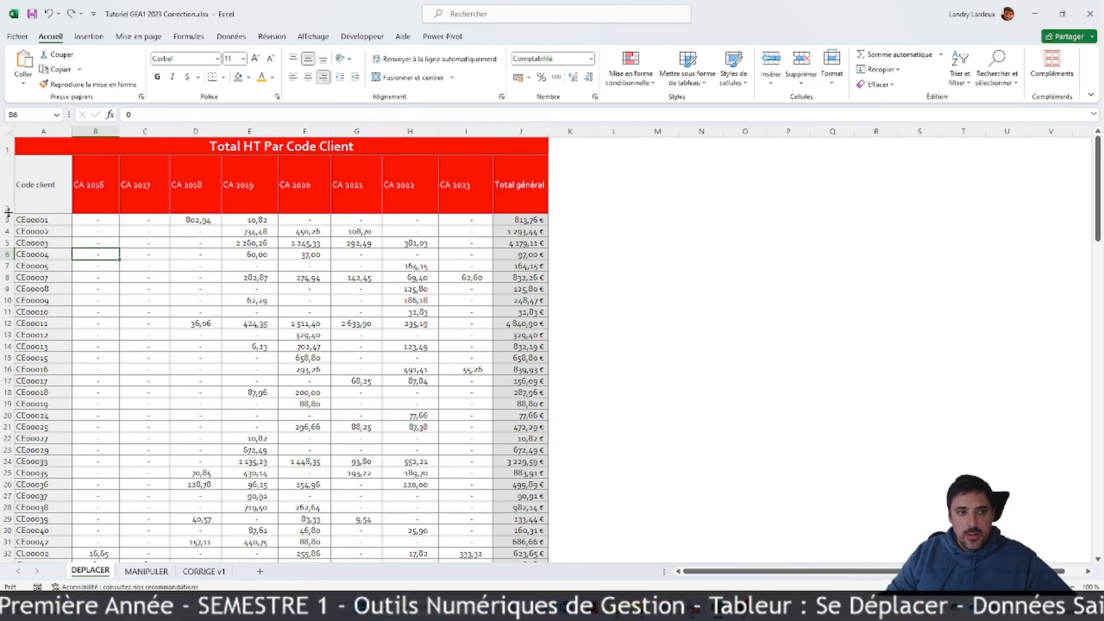
Step: Autofit the height of row 2 and centre its cells horizontally from A2 onward
double_click(8, 212)
click(27, 166)
key(ctrl+shift+Right)
key(ctrl+shift+Right)
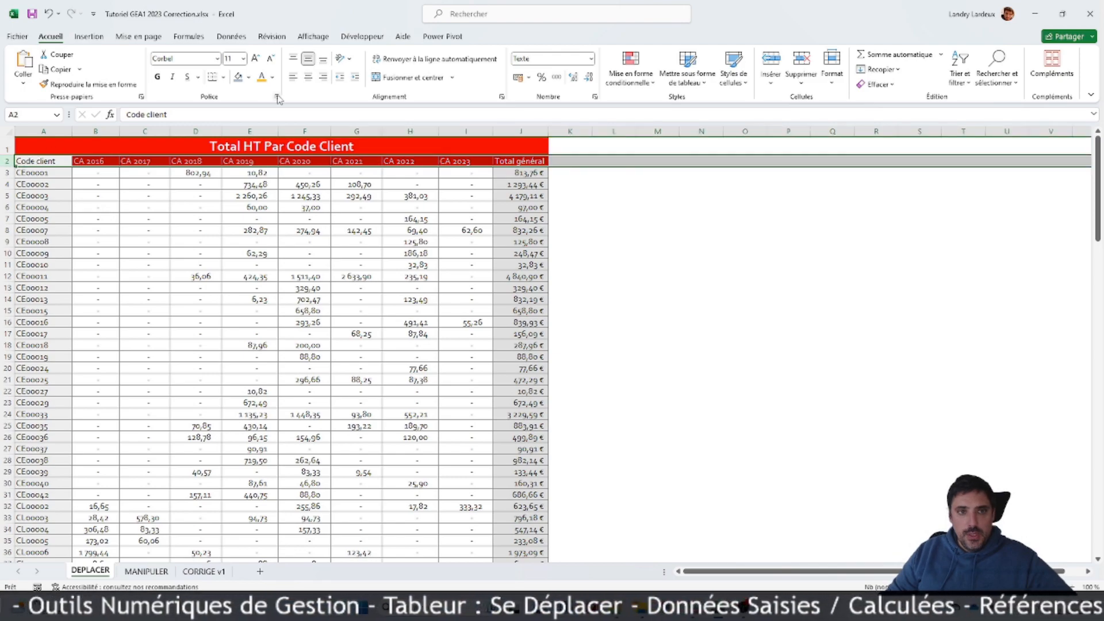
click(309, 76)
click(412, 281)
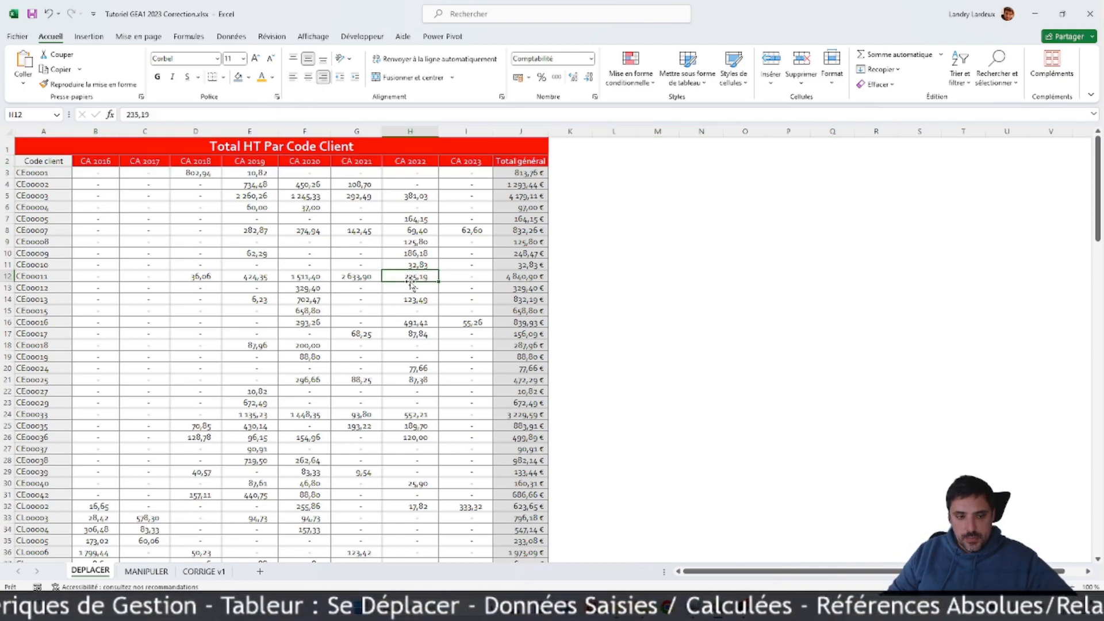
scroll(411, 283, down, 3)
scroll(410, 283, up, 3)
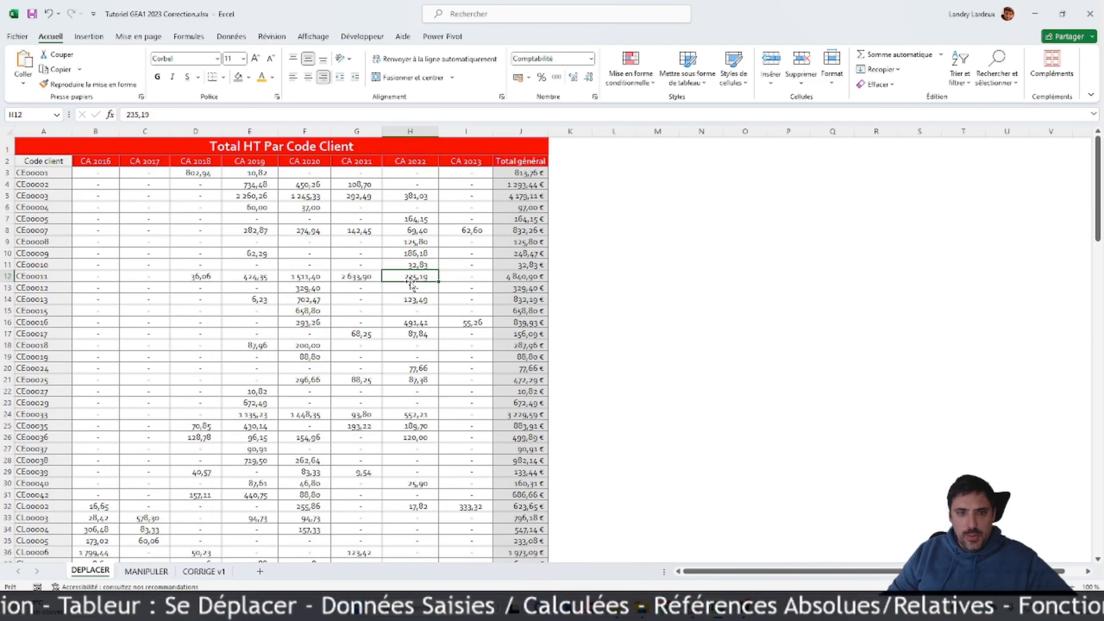
scroll(412, 283, down, 3)
scroll(411, 282, up, 3)
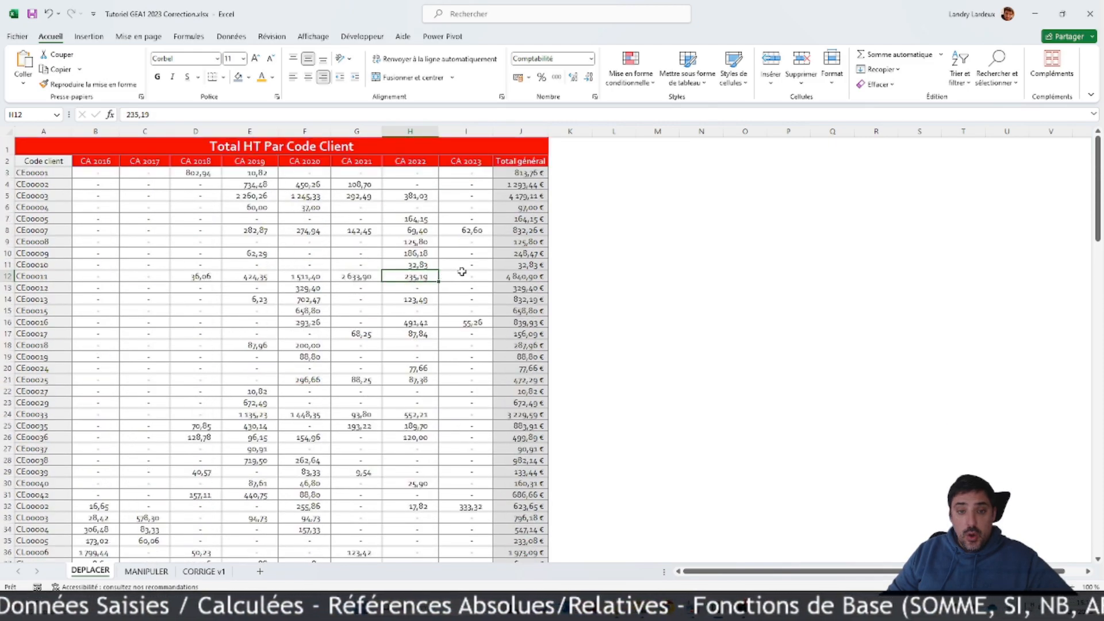
scroll(461, 271, down, 20)
scroll(462, 271, up, 20)
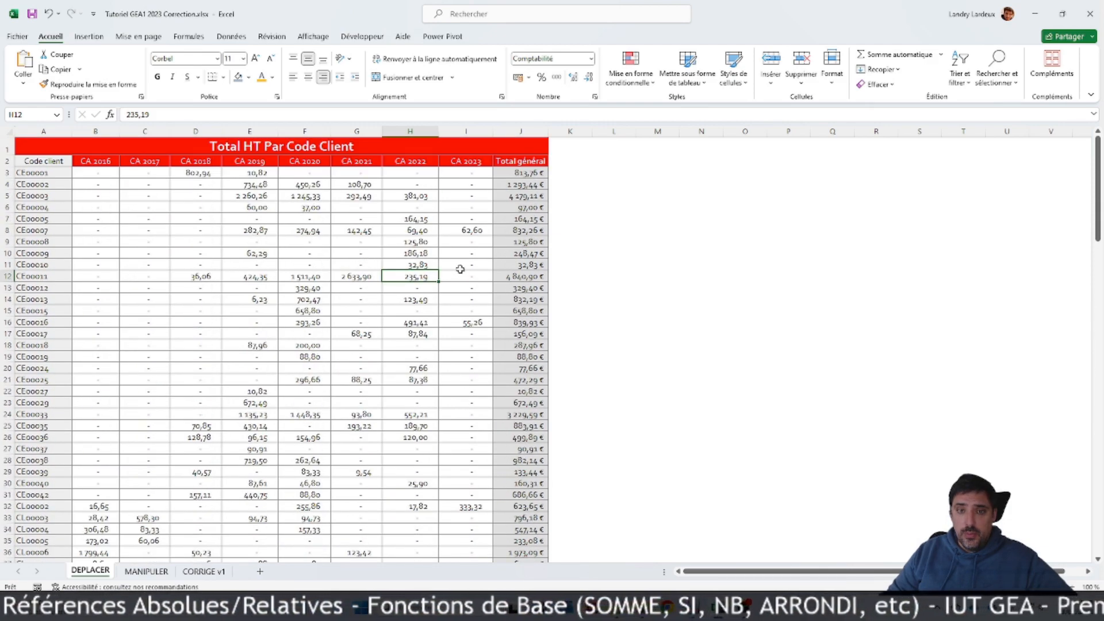
Step: Insert an automatic sum of B3:I3 in K3 and fill it down to K145
click(575, 174)
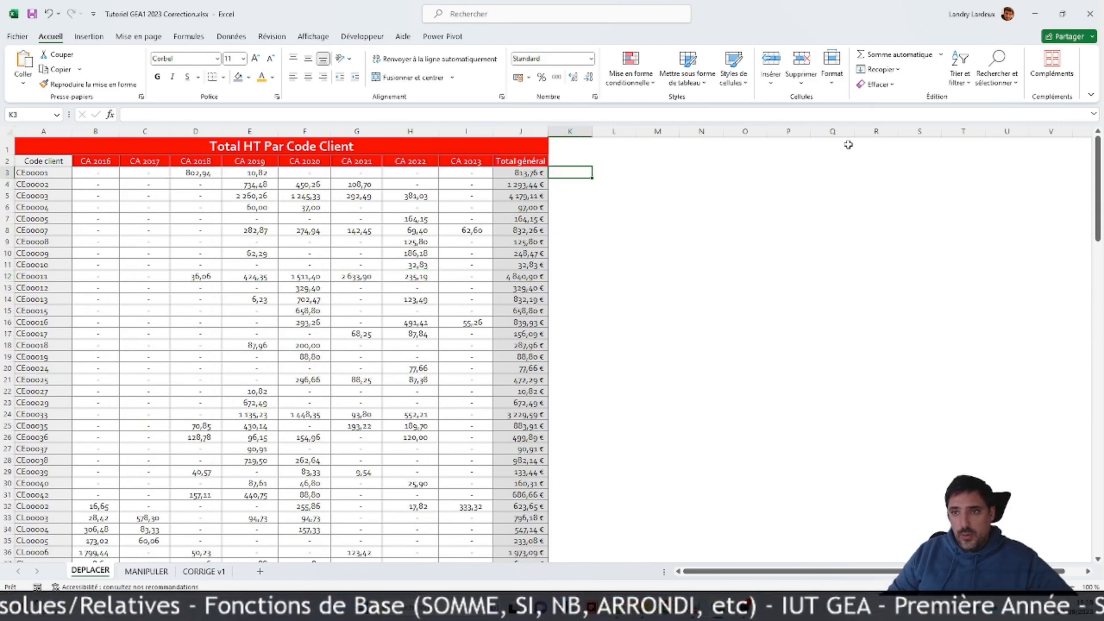
click(894, 54)
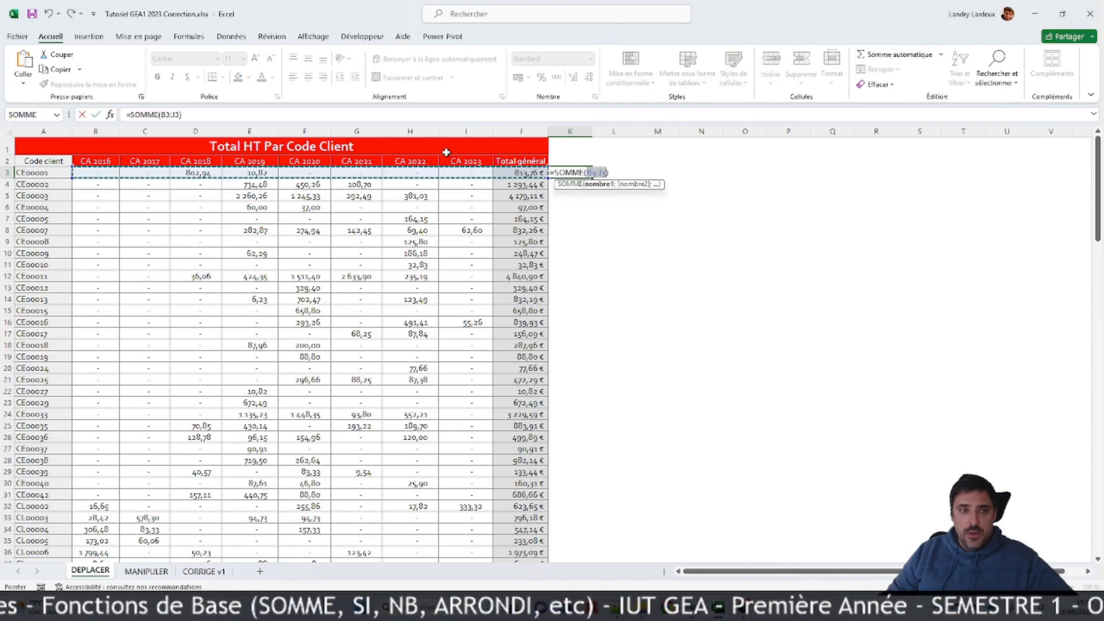
drag(115, 170, 466, 174)
key(Return)
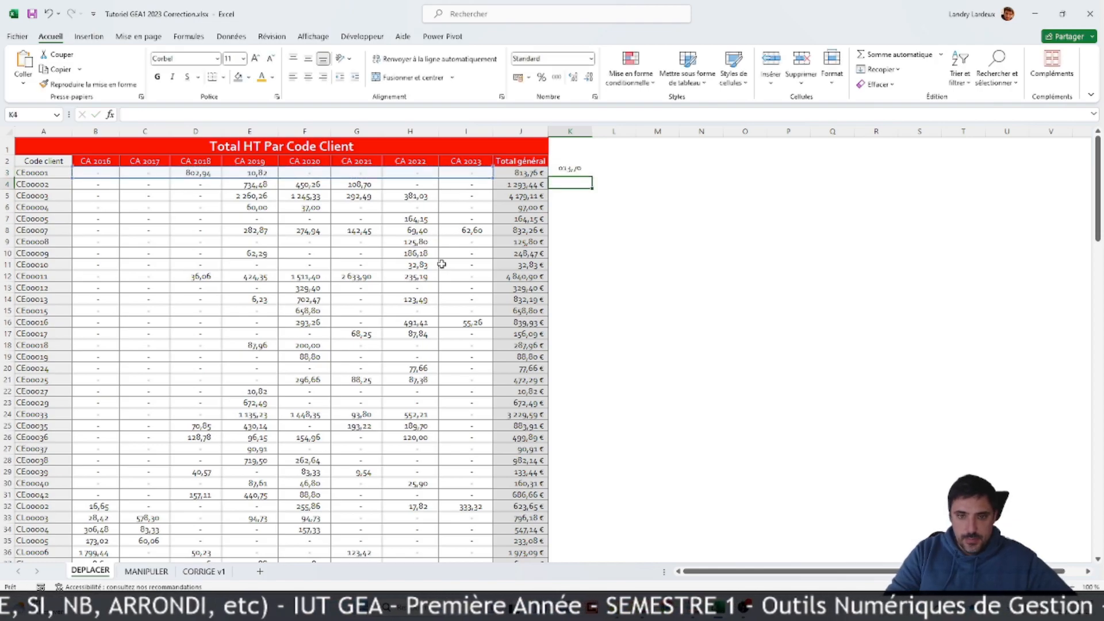
click(575, 173)
drag(591, 178, 572, 524)
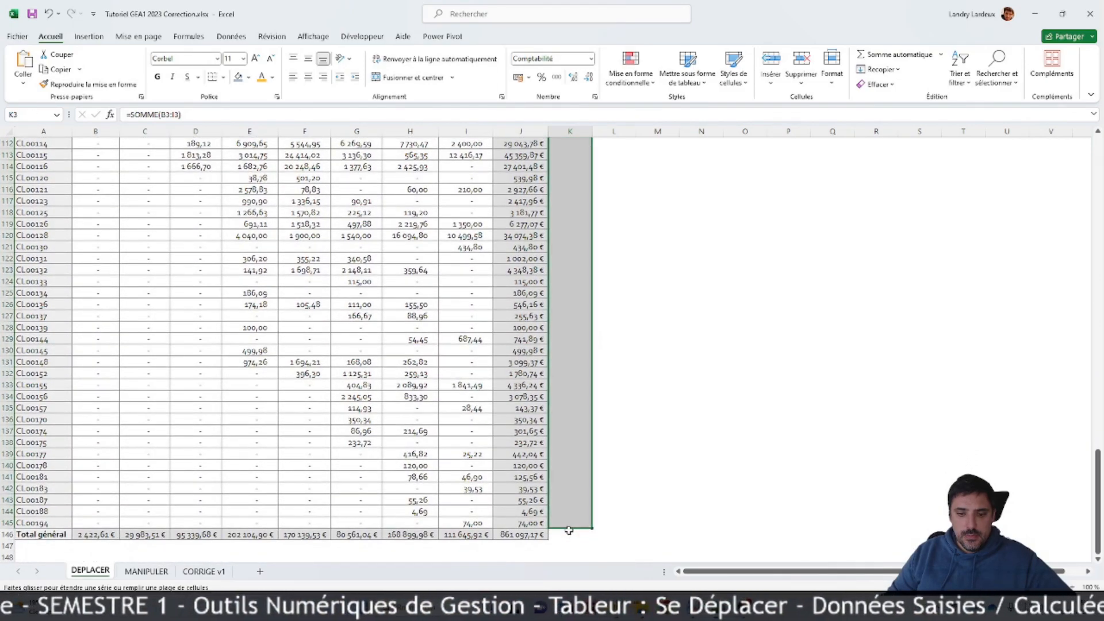
Step: Insert an automatic sum in B147 and correct its range to B3:B145, leaving out the total row
click(103, 547)
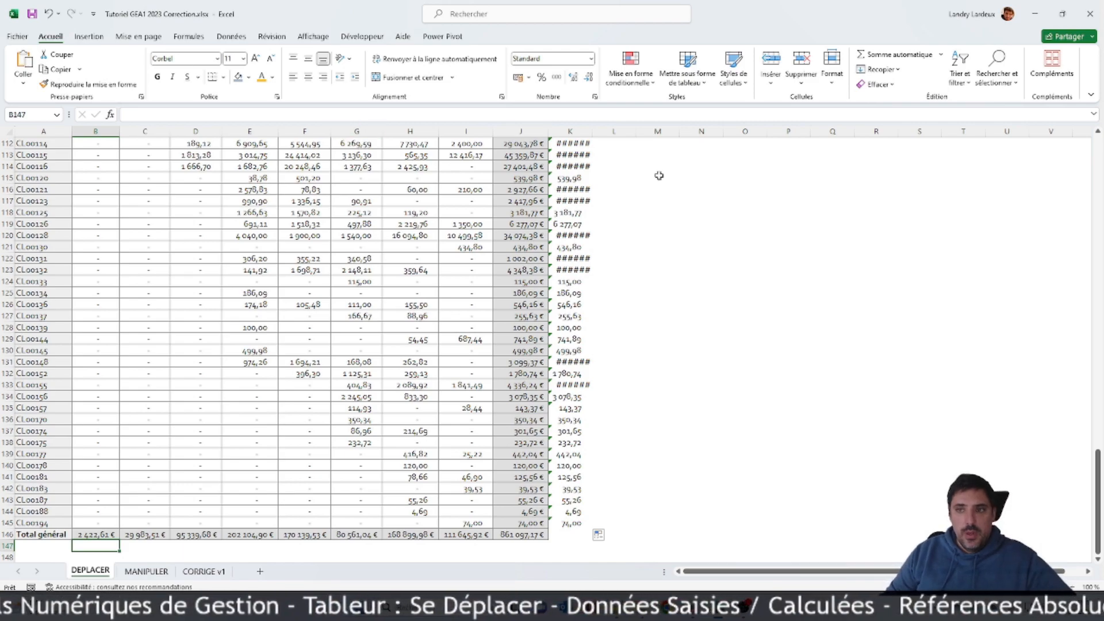
click(896, 54)
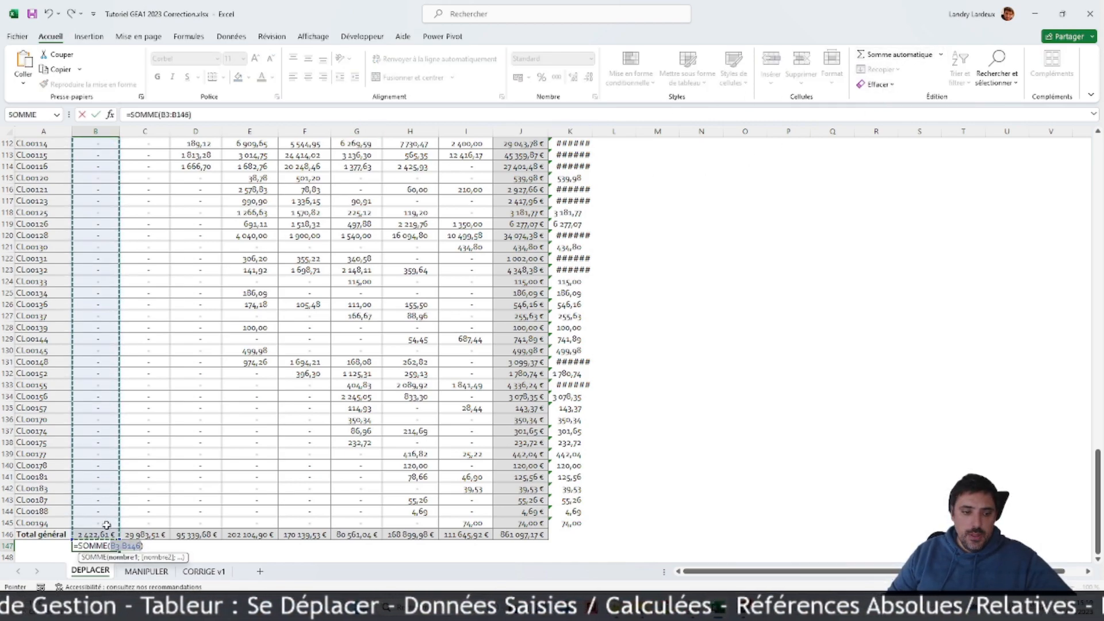
ctrl+click(102, 534)
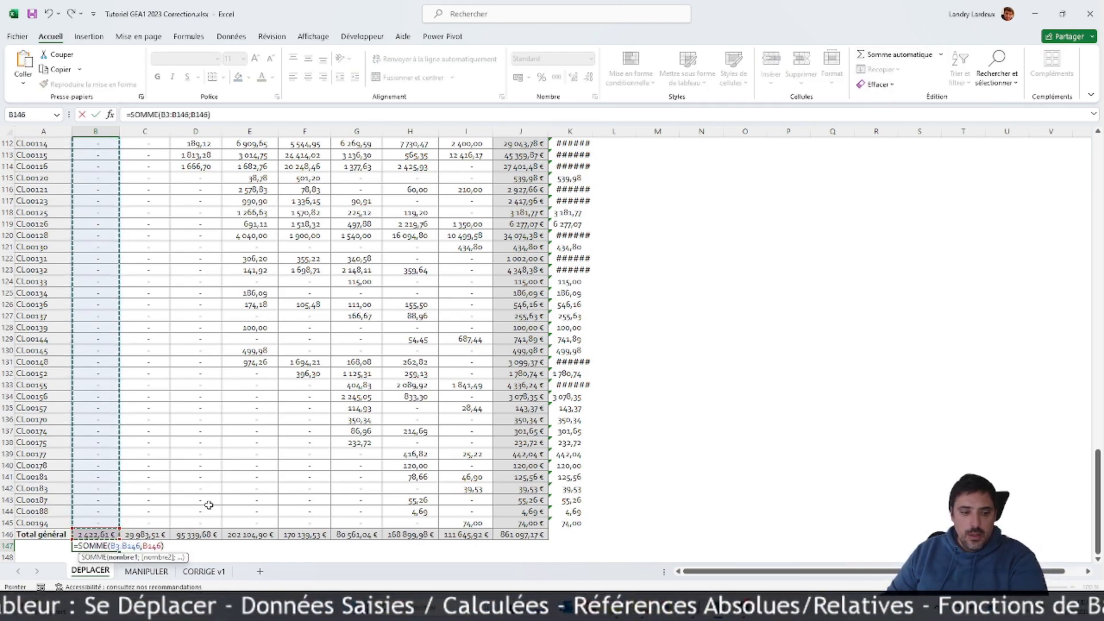
key(BackSpace)
key(BackSpace)
key(BackSpace)
key(BackSpace)
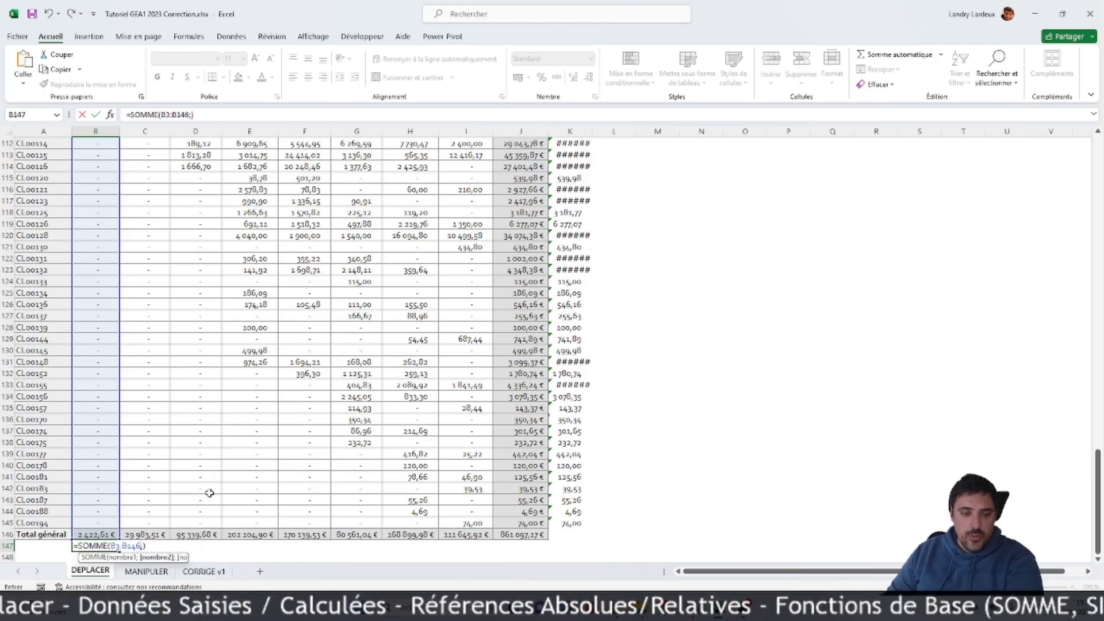
key(BackSpace)
key(BackSpace)
text(5)
key(Return)
Step: Fill the B147 sum across to J147 and extend the column K sum down to K146
click(98, 539)
drag(119, 540, 547, 540)
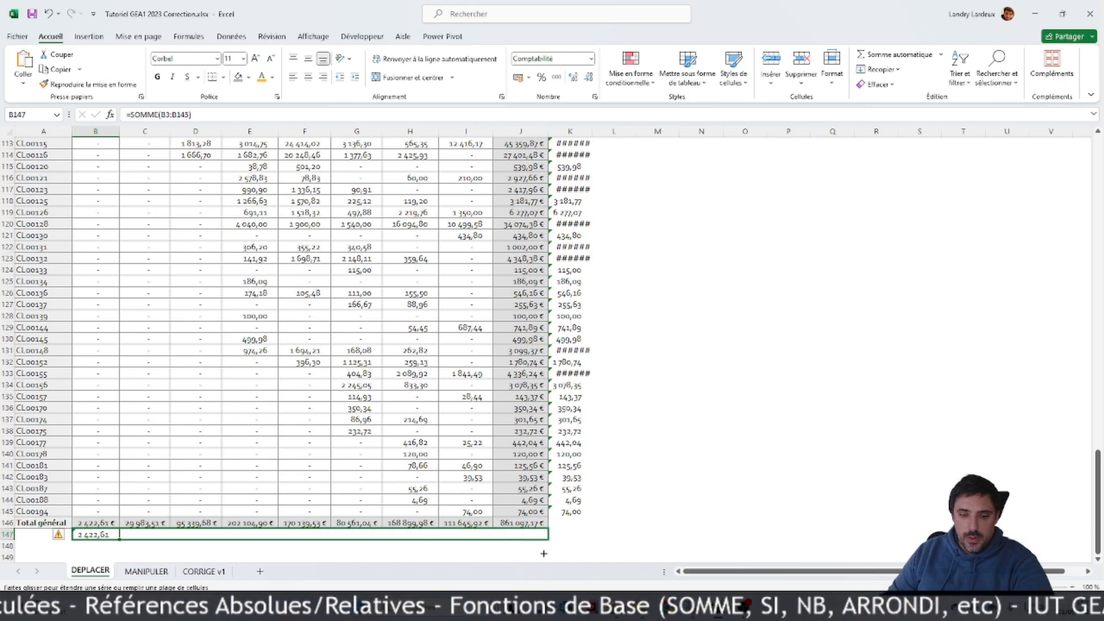
click(564, 511)
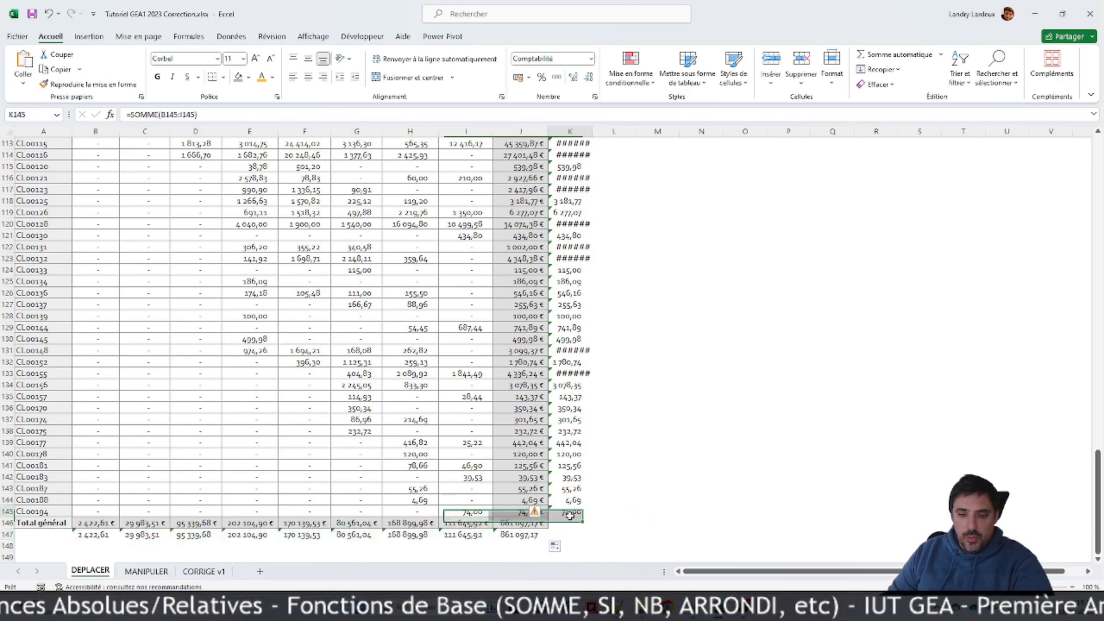
drag(597, 521, 596, 533)
Step: Autofit the width of column K to its row sums
scroll(641, 492, up, 17)
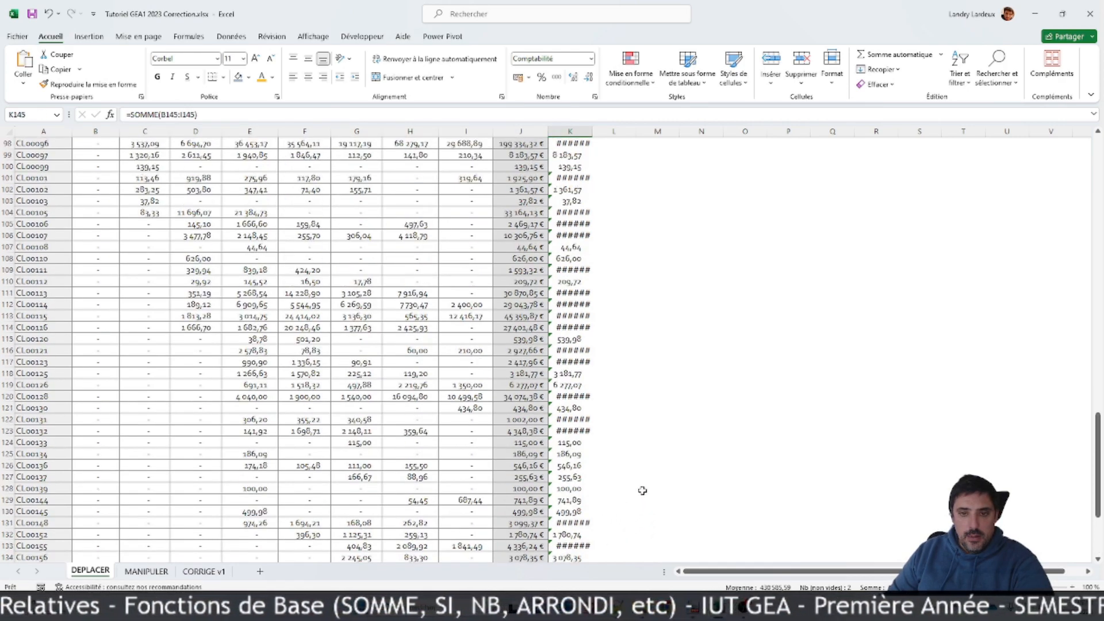
scroll(606, 253, up, 6)
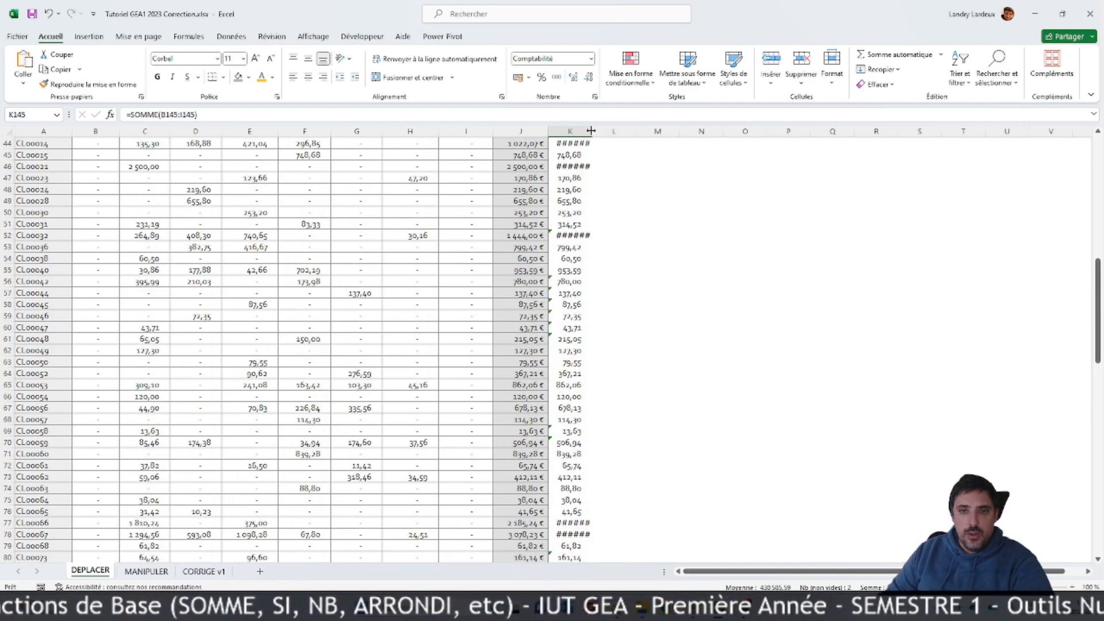
double_click(593, 131)
scroll(635, 290, up, 6)
scroll(635, 289, up, 8)
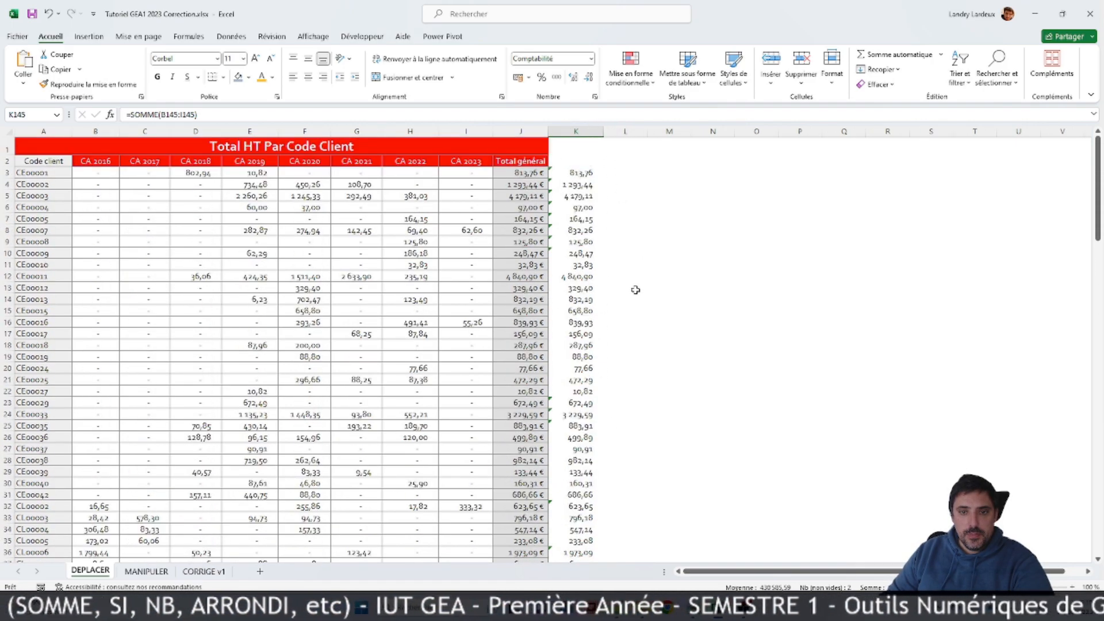
Step: Compare the column K sums with the Total général column and check the formula in K3
click(610, 172)
scroll(606, 257, down, 2)
scroll(606, 256, up, 2)
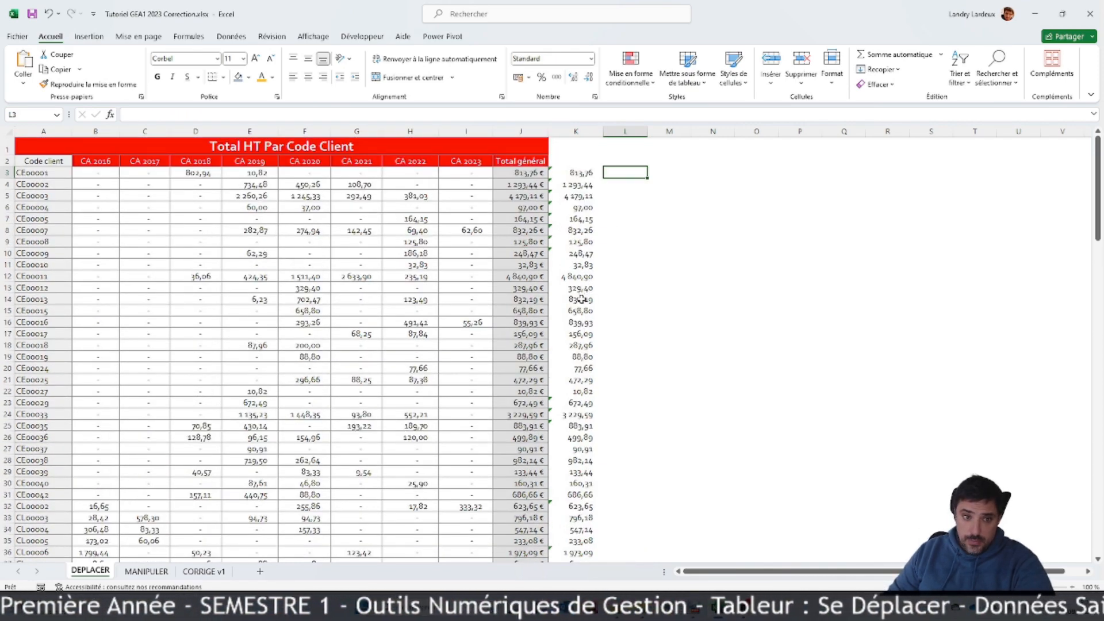
click(576, 209)
click(329, 232)
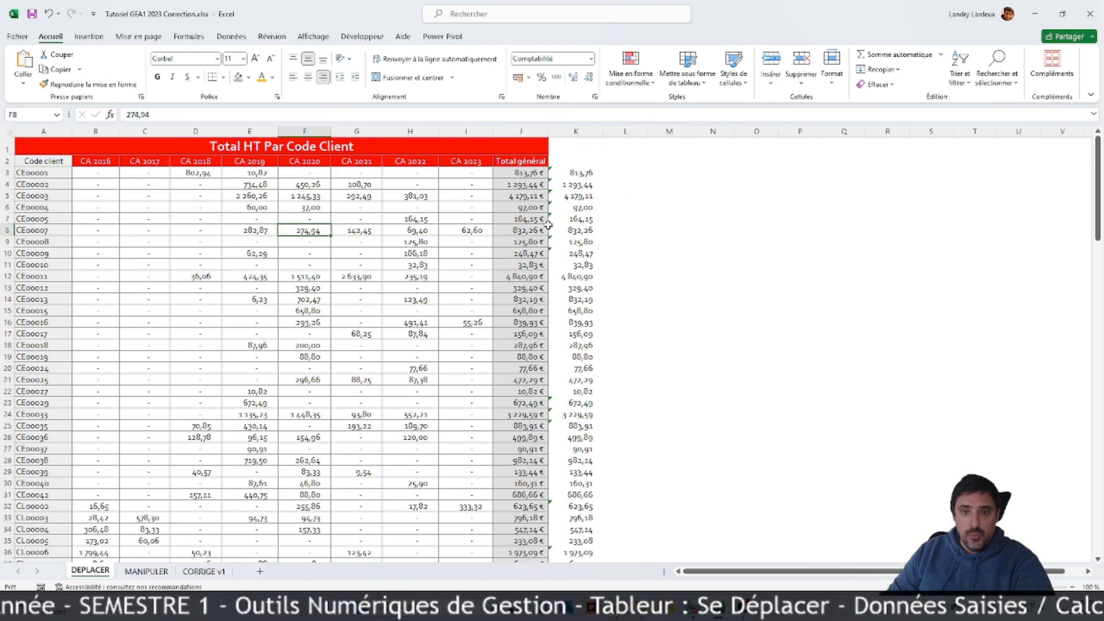
click(594, 172)
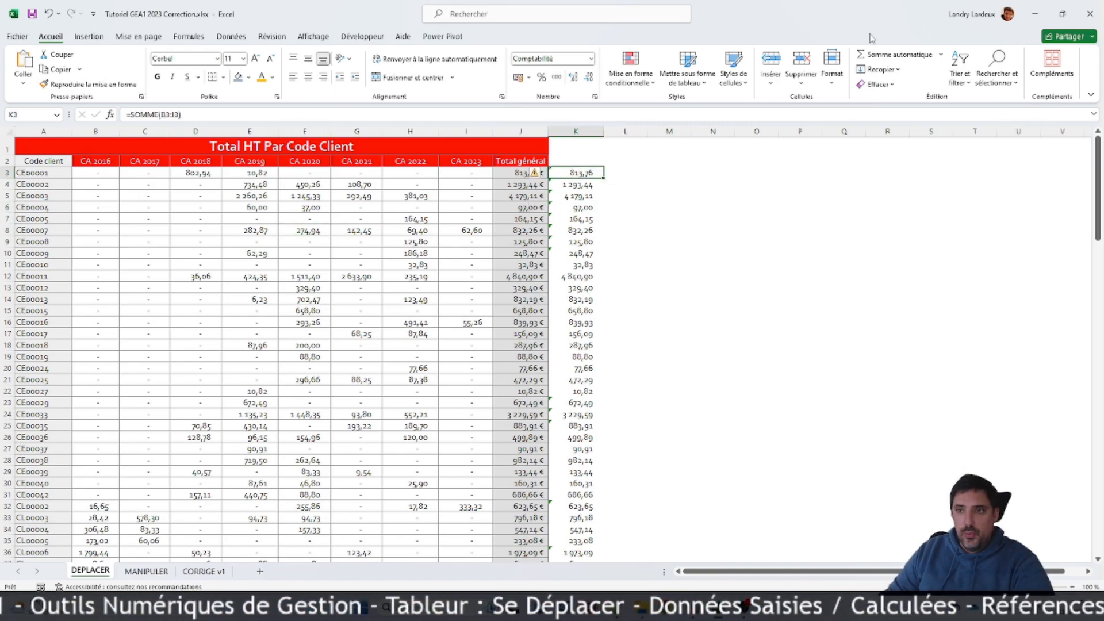
click(920, 55)
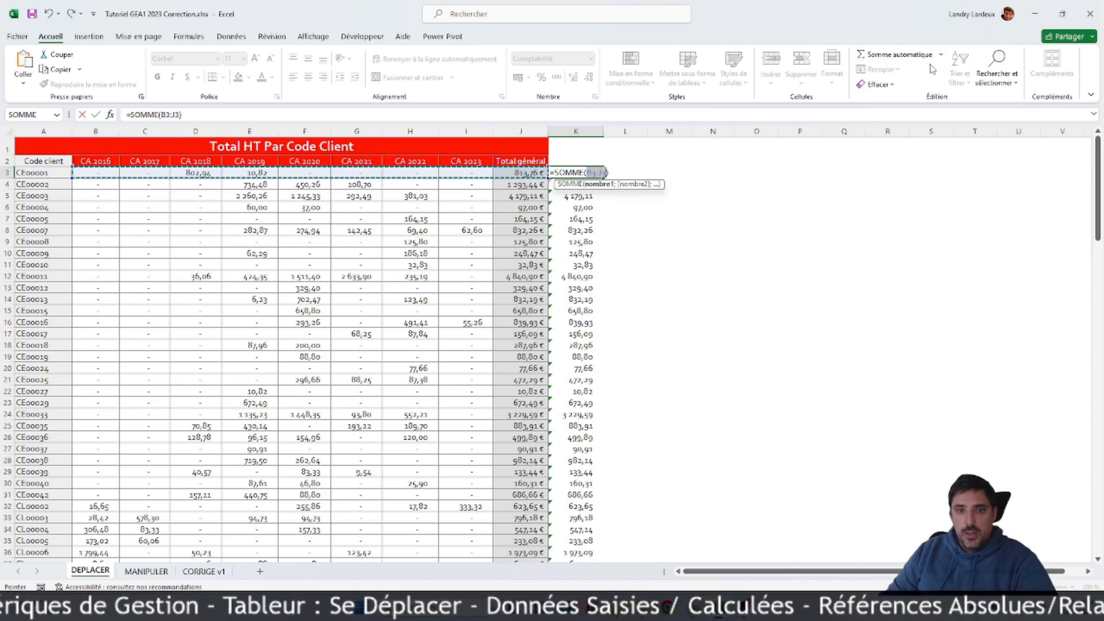
key(Escape)
click(941, 54)
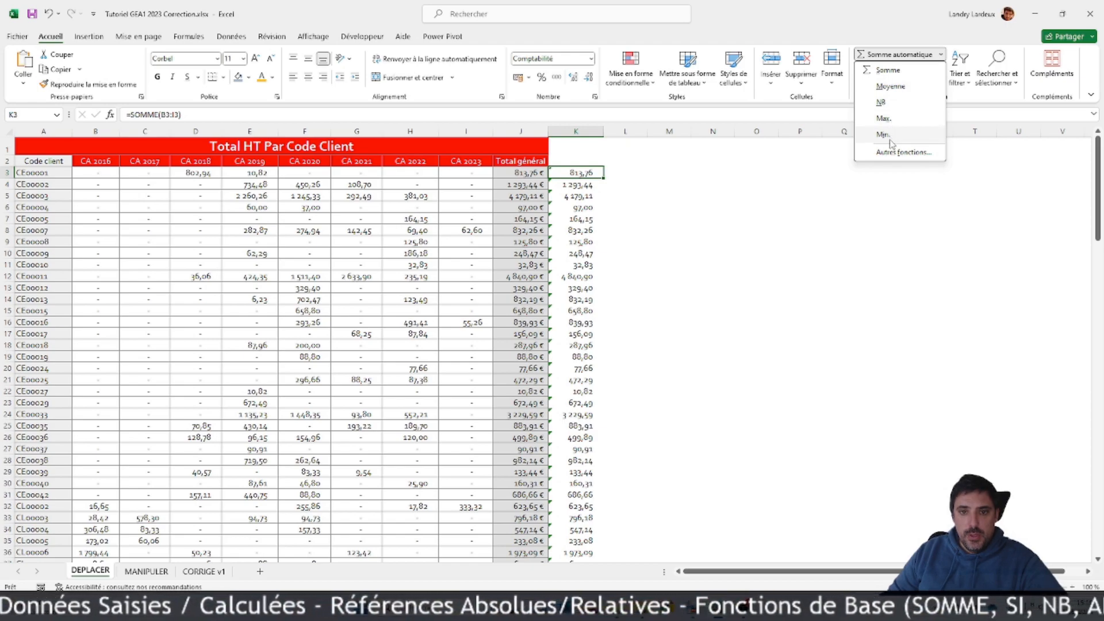
click(714, 223)
click(670, 217)
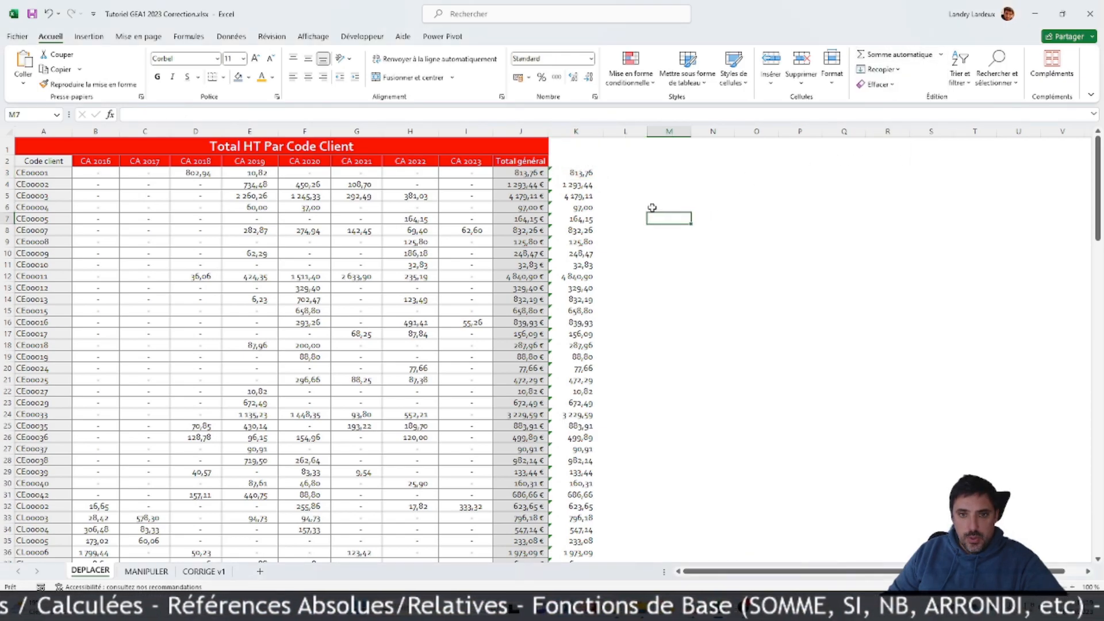
Step: Enter =SI(J3=K3;"VRAI";"FAUX") in L3 to compare the given general total with the calculated row sum
click(609, 172)
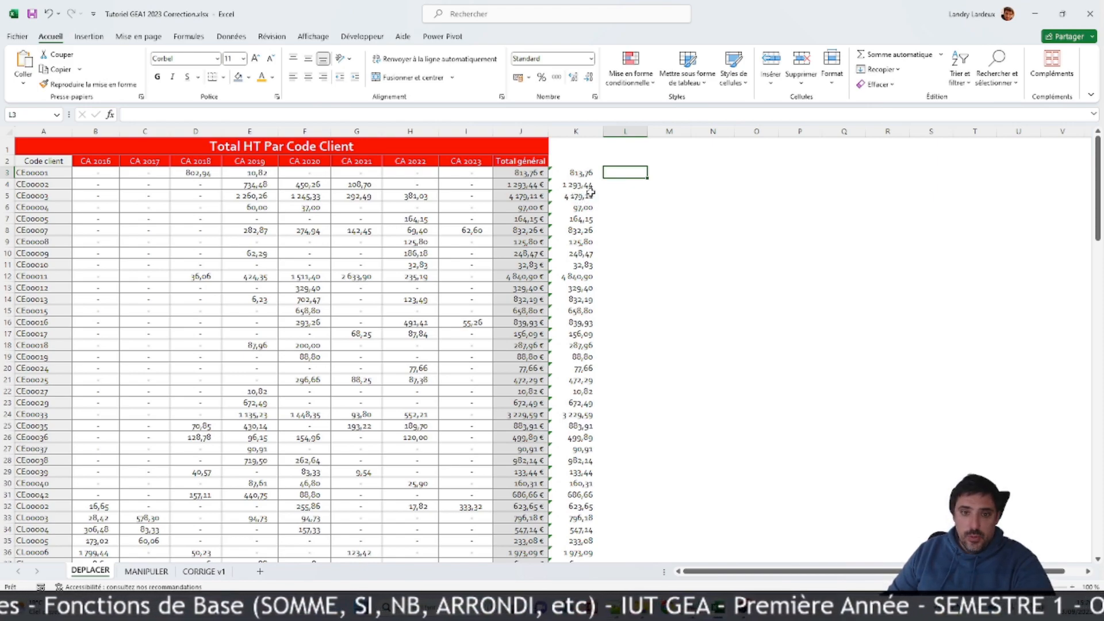
click(569, 173)
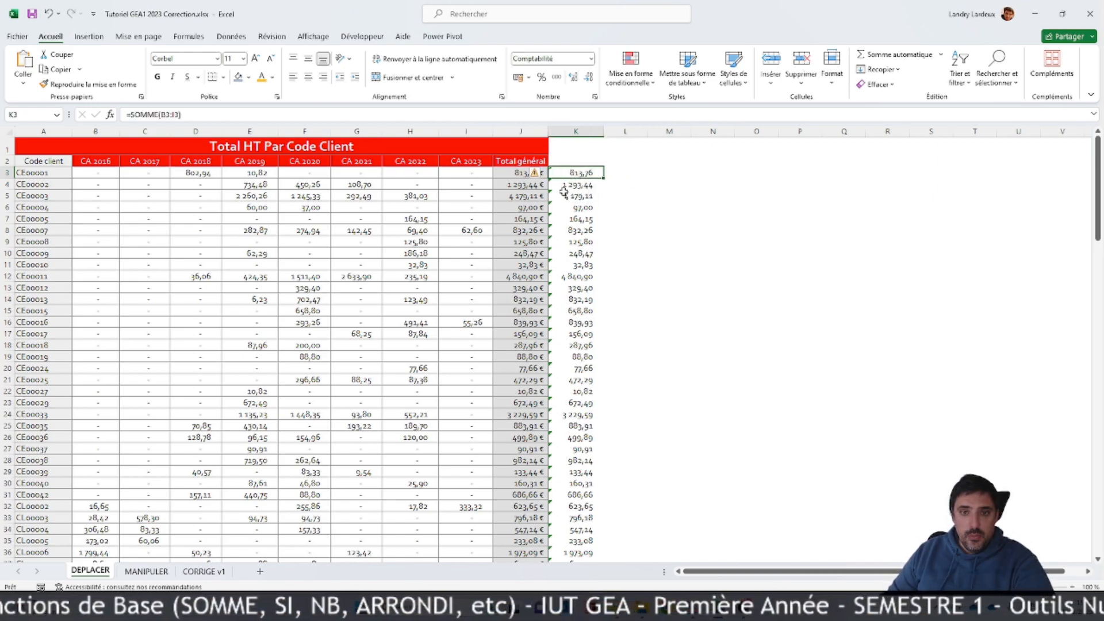
click(510, 173)
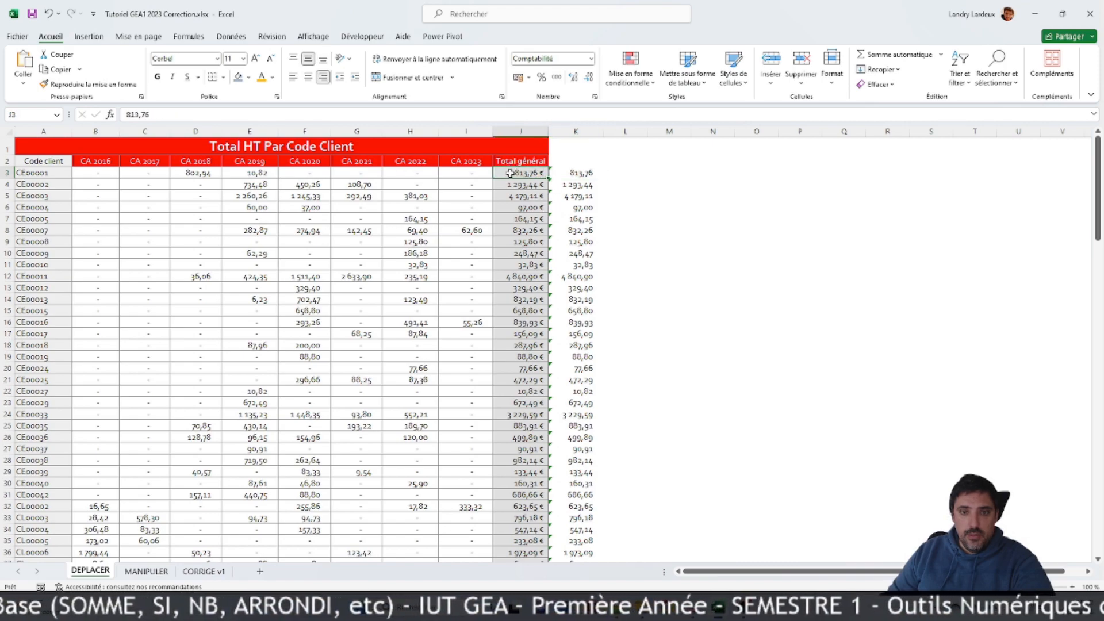
click(621, 172)
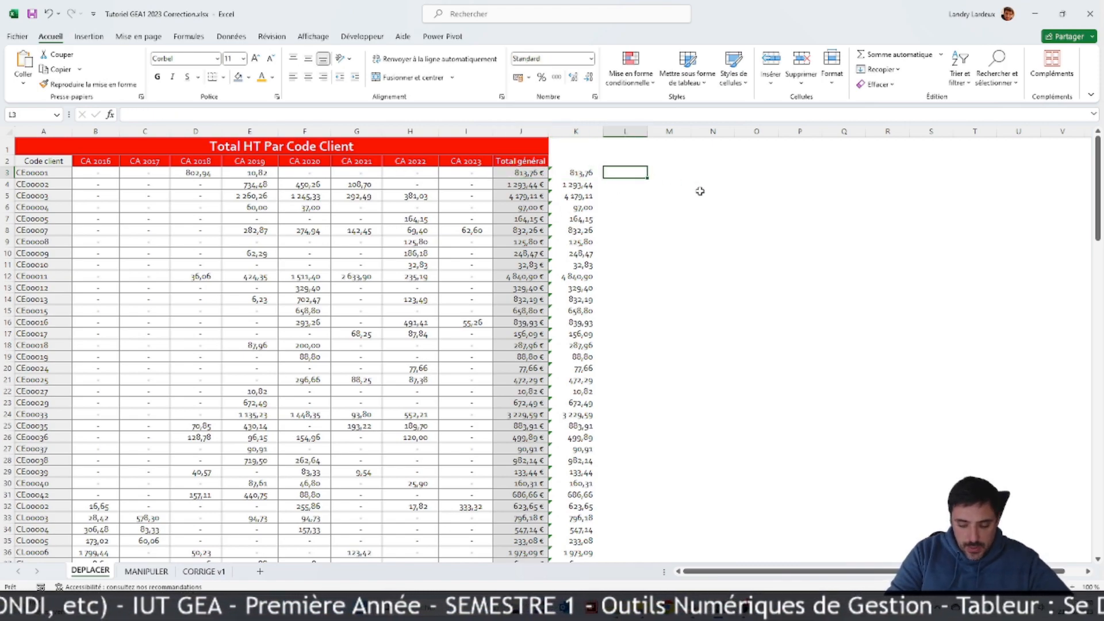
text(=si()
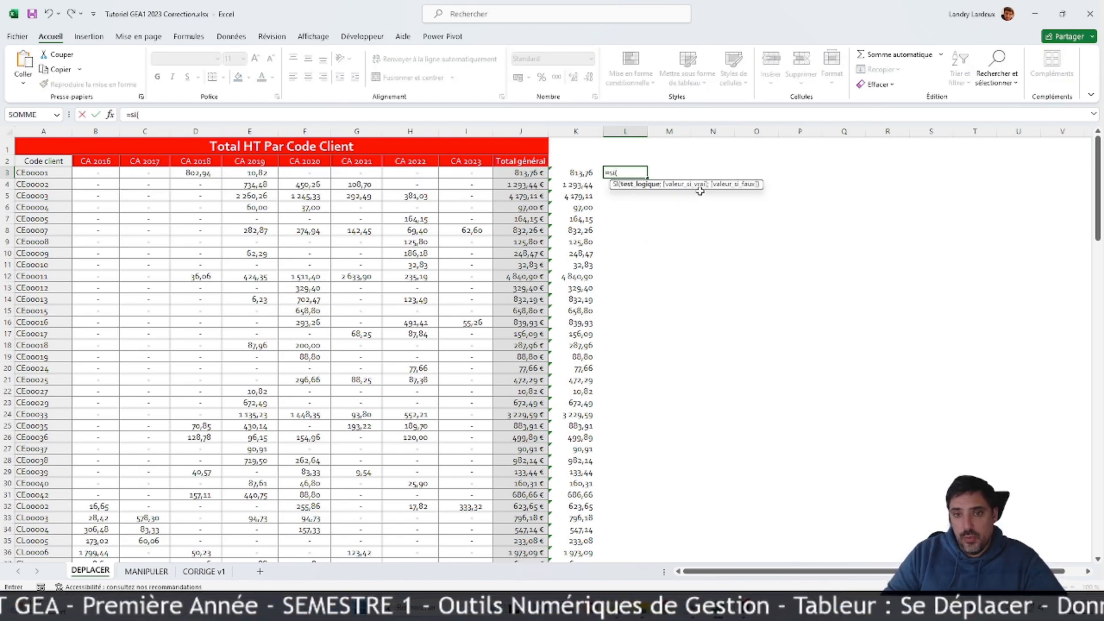
click(528, 173)
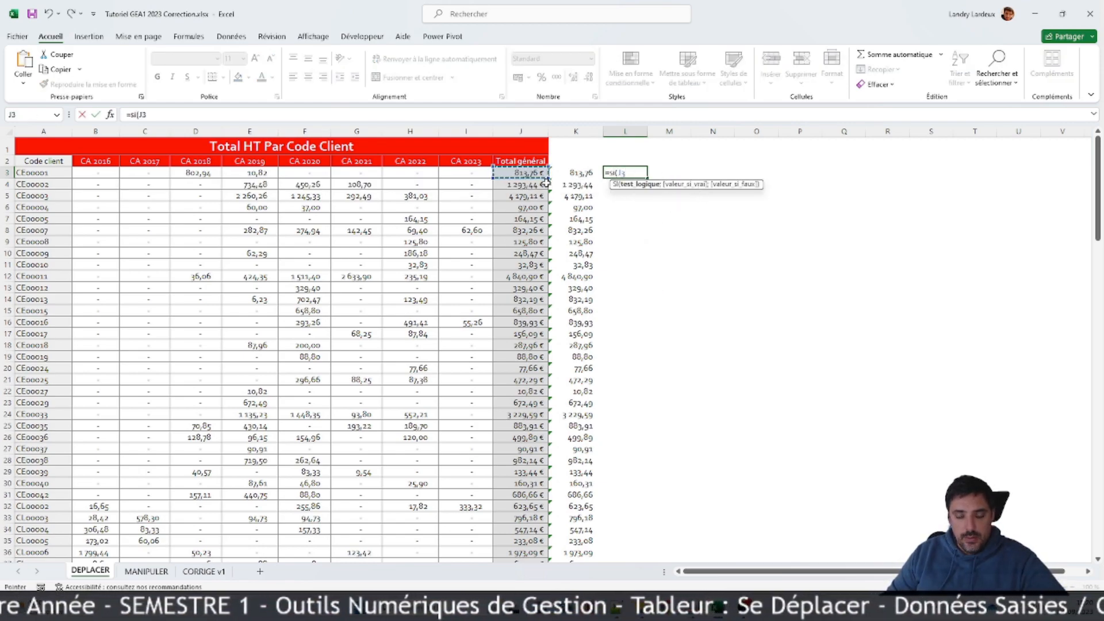
text(=)
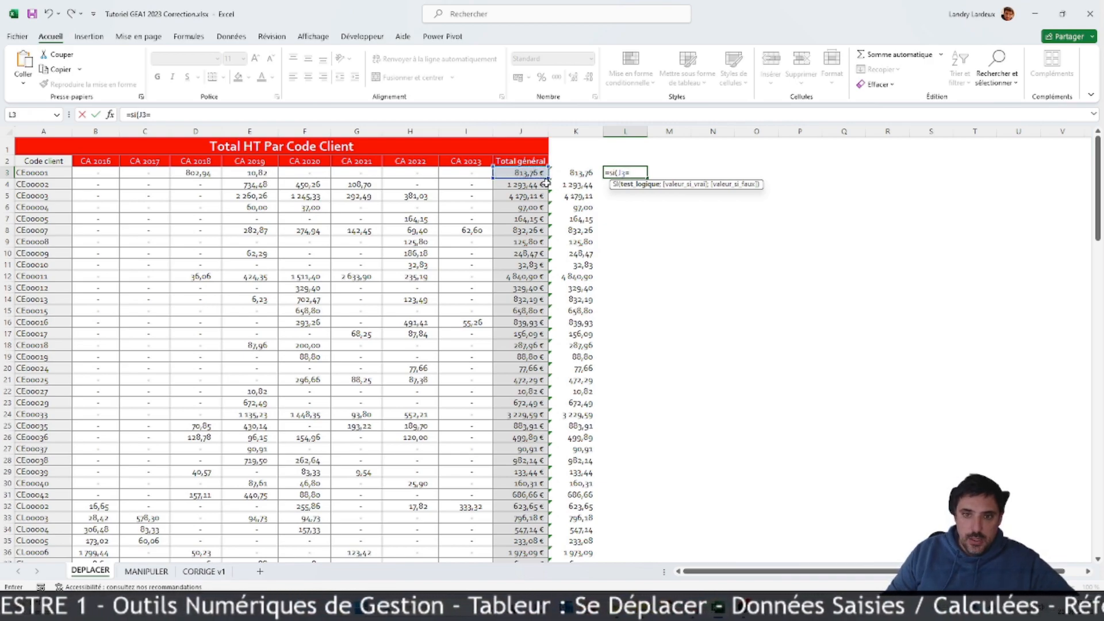
click(568, 171)
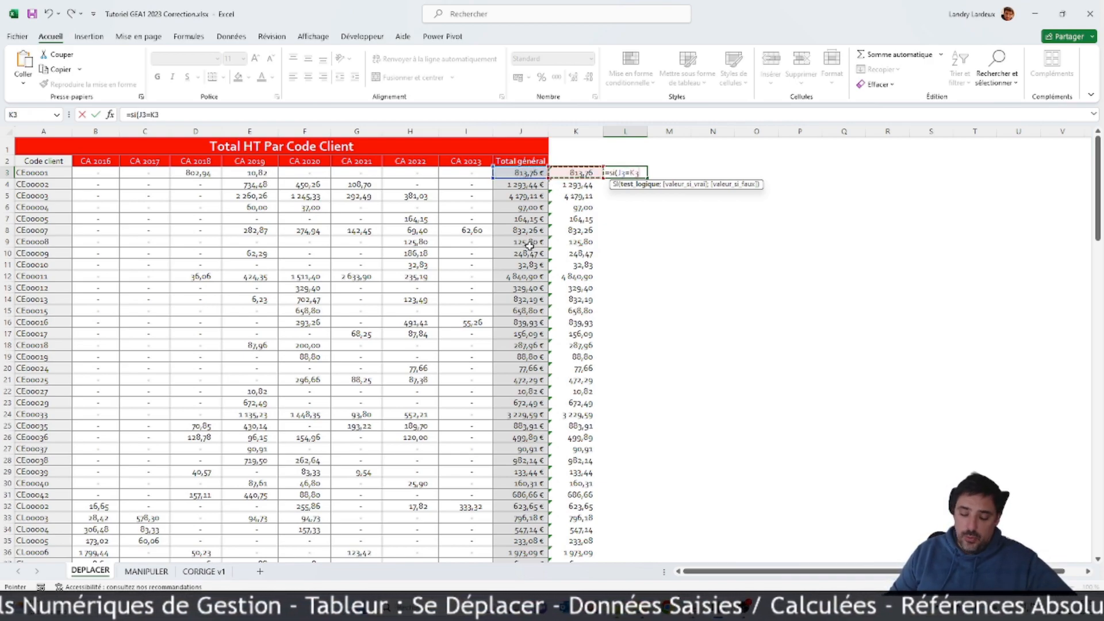
text(;)
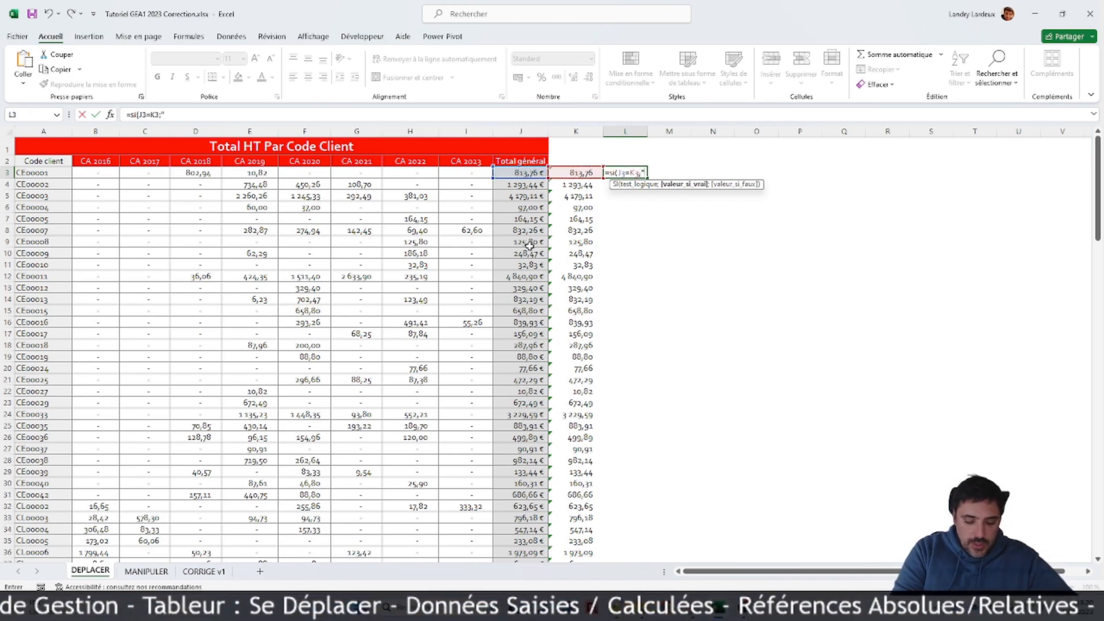
text("VRAI";"FAUX")
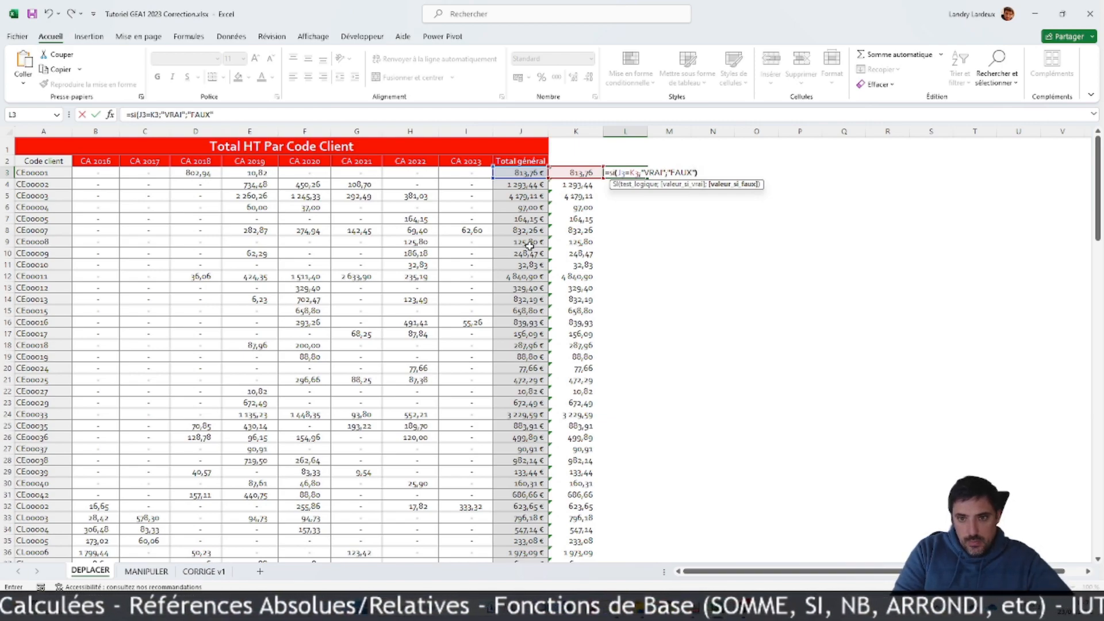
key(Return)
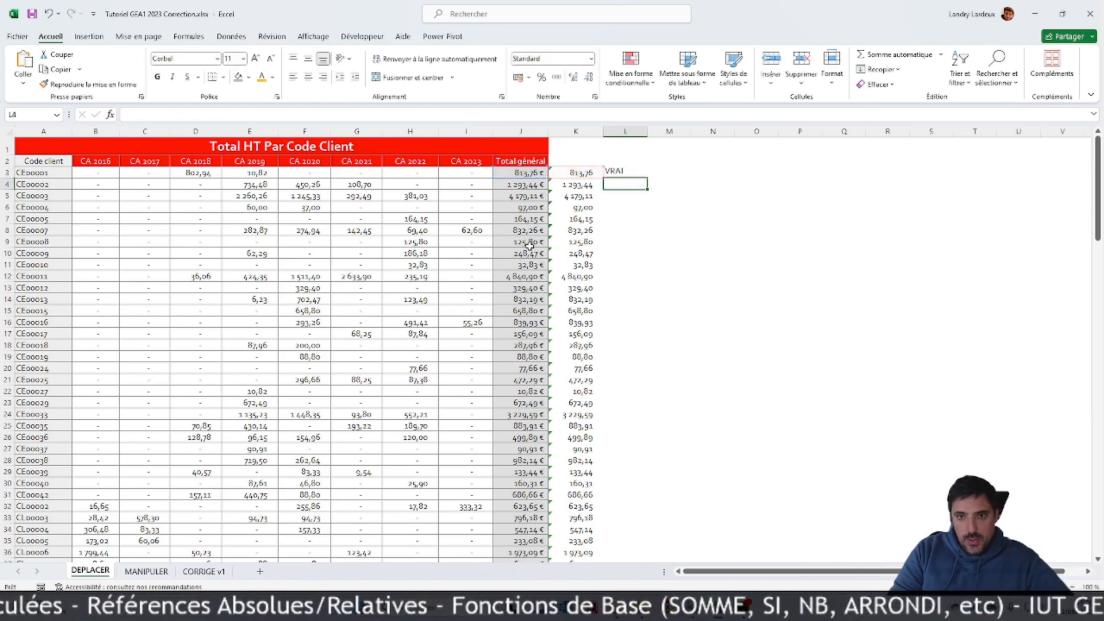
Step: Fill the L3 comparison formula down column L to the Total général row, L146
click(642, 173)
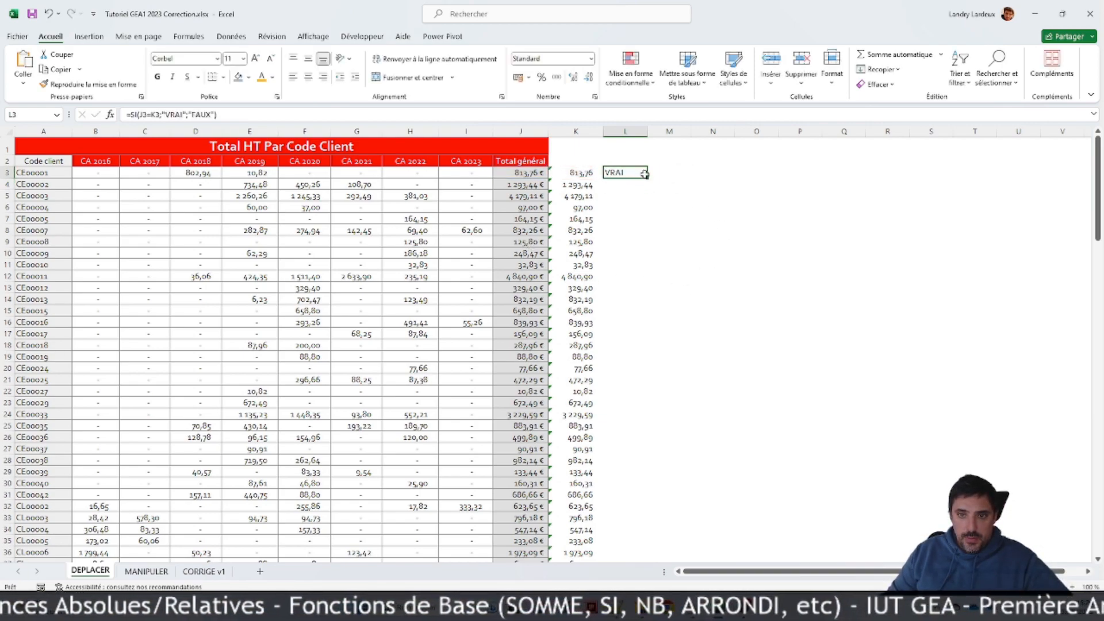
drag(646, 180, 625, 513)
click(184, 537)
Step: Enter =SI(B146=B147;"VRAI";"FAUX") in B148 to compare the given column total with the calculated sum
click(107, 535)
text(=si()
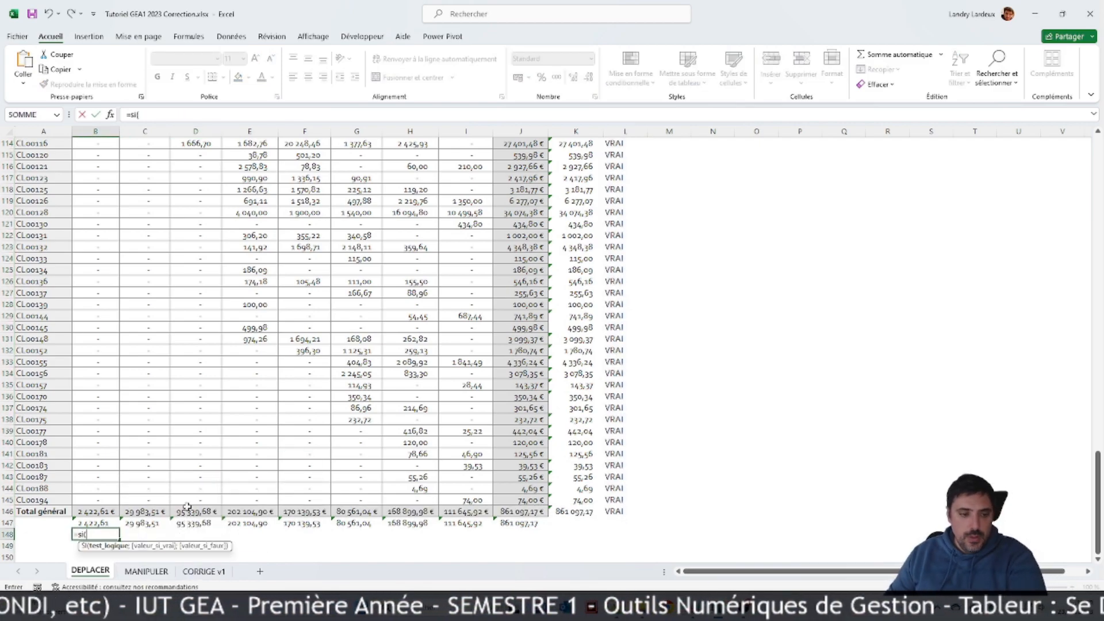
click(102, 511)
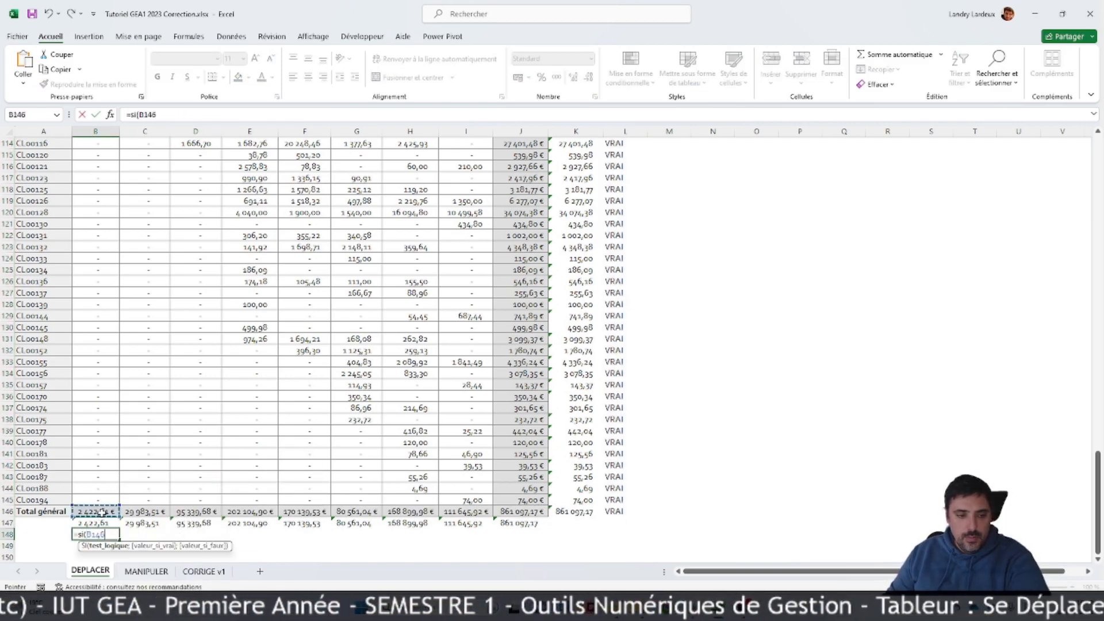
text(=)
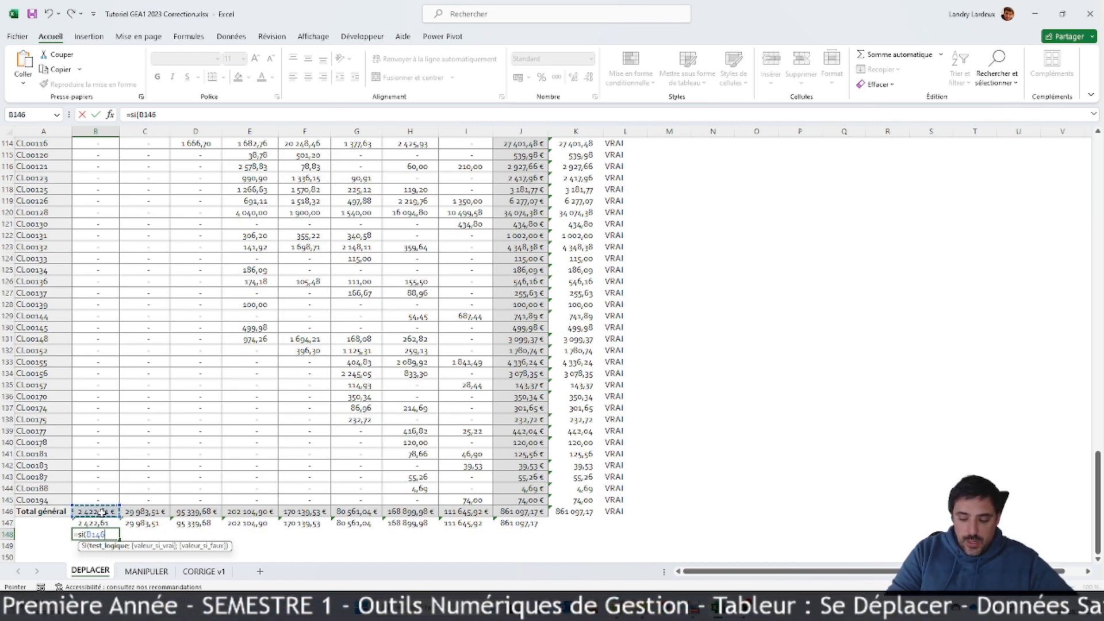
click(99, 524)
text(;)
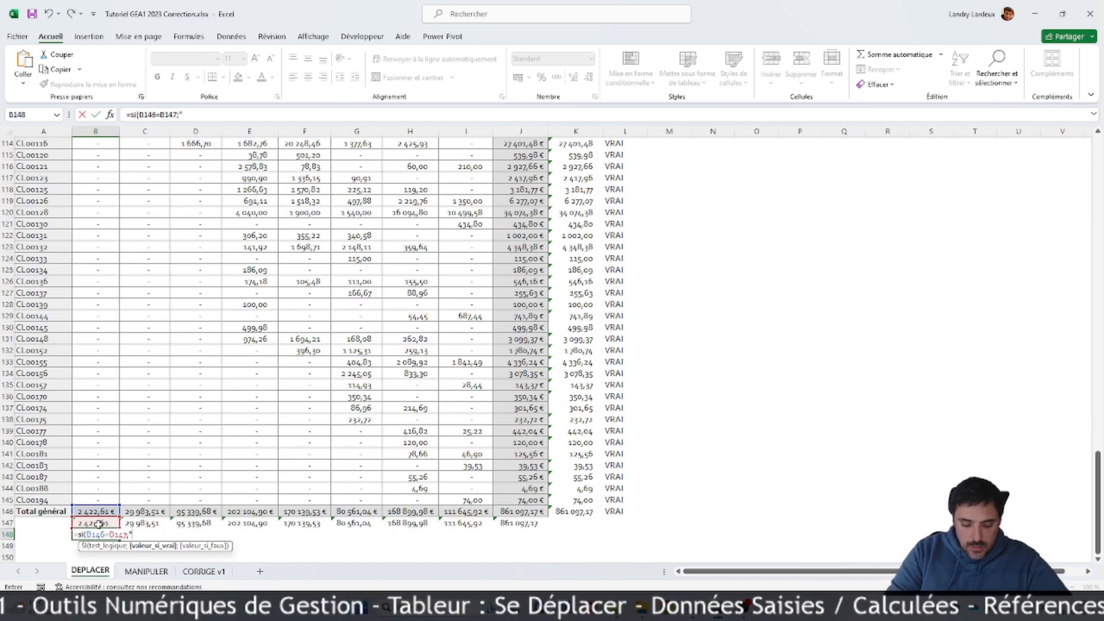
text("VRAI";"FAUX)
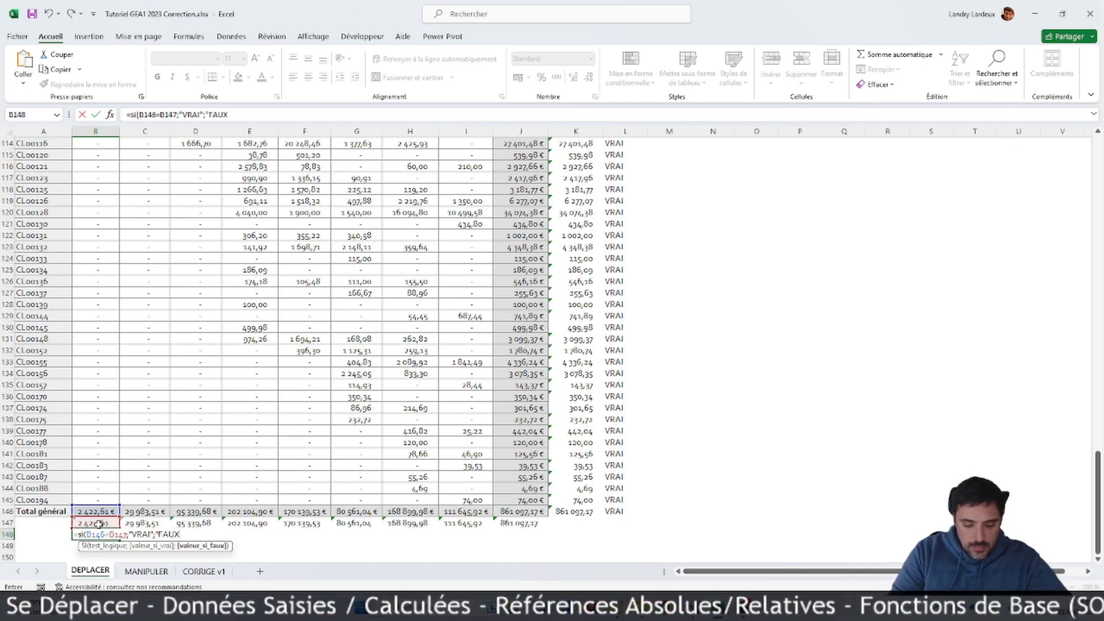
text(")
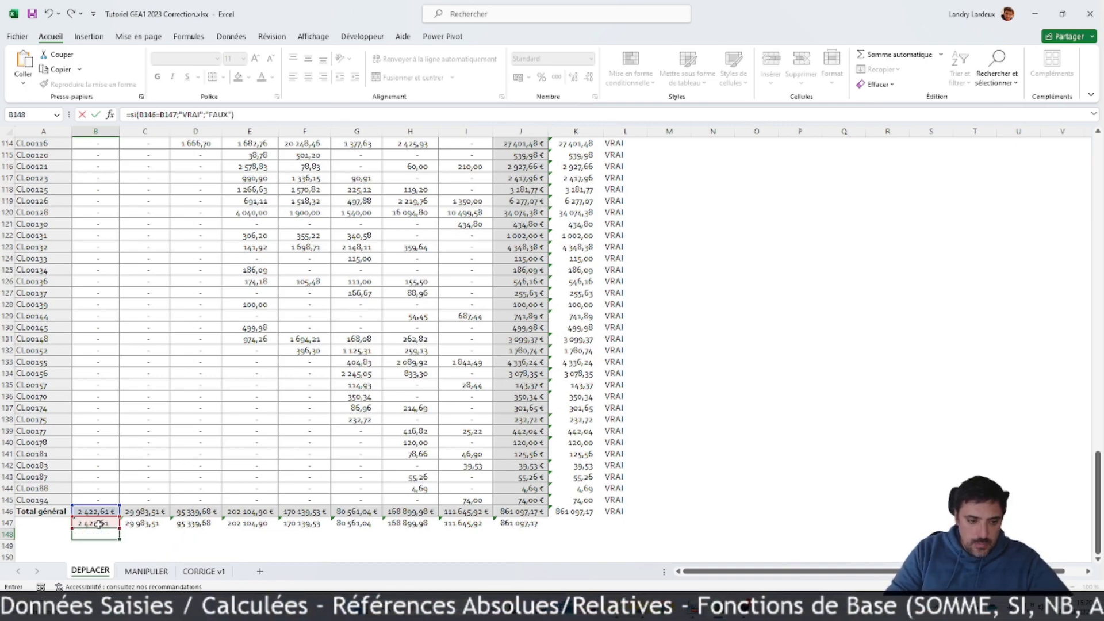
key(Return)
Step: Fill the B148 comparison formula across to J148 and review the column L results up to the first client row
click(98, 534)
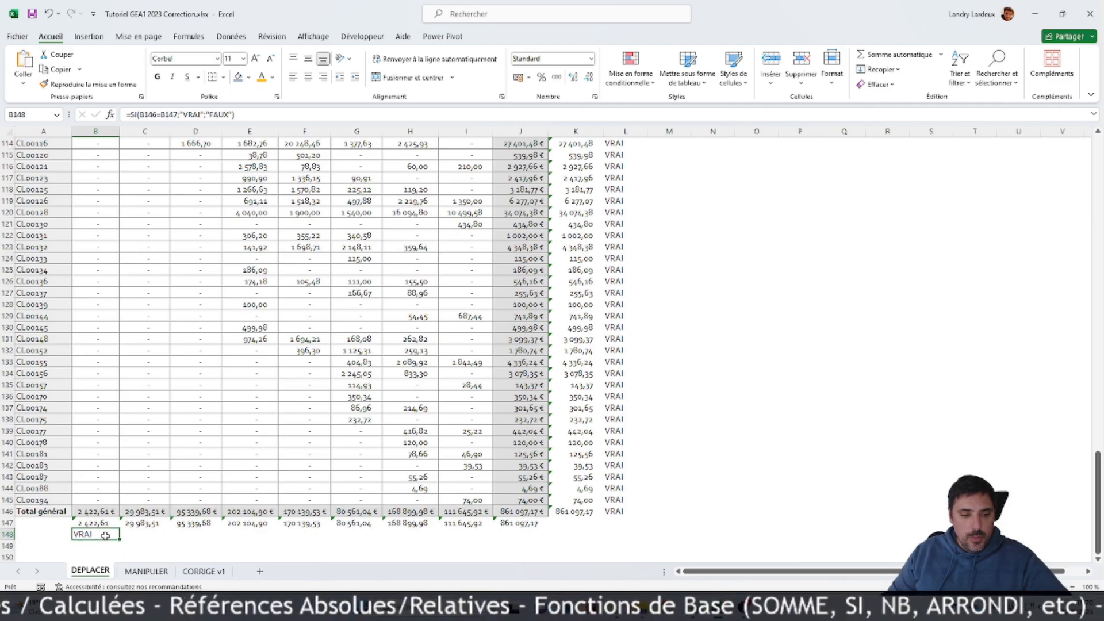
drag(120, 540, 549, 543)
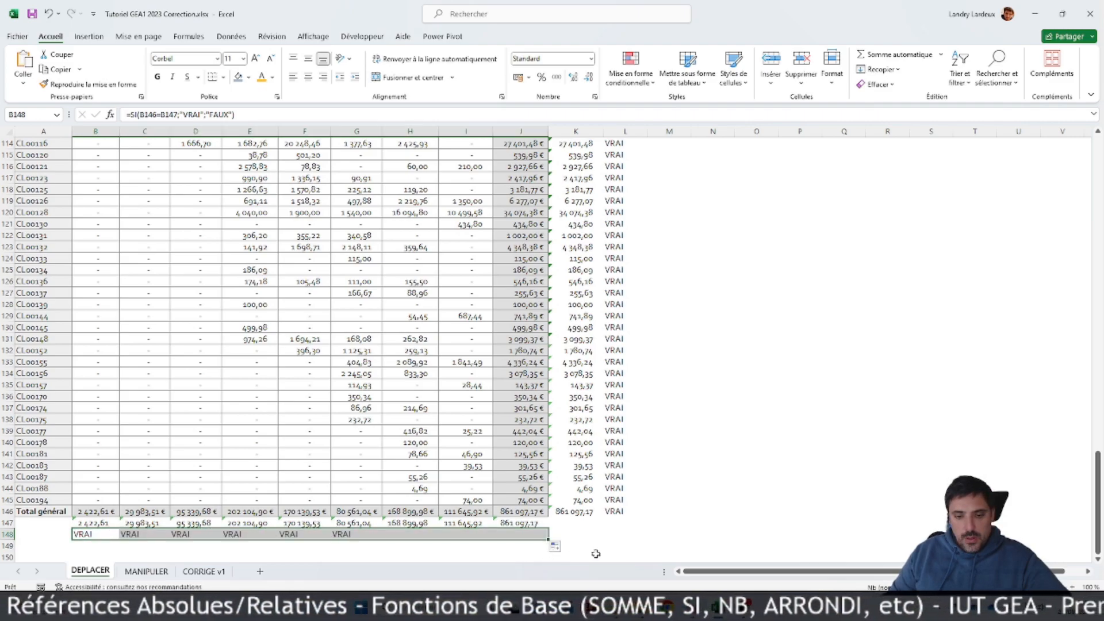
scroll(659, 450, up, 12)
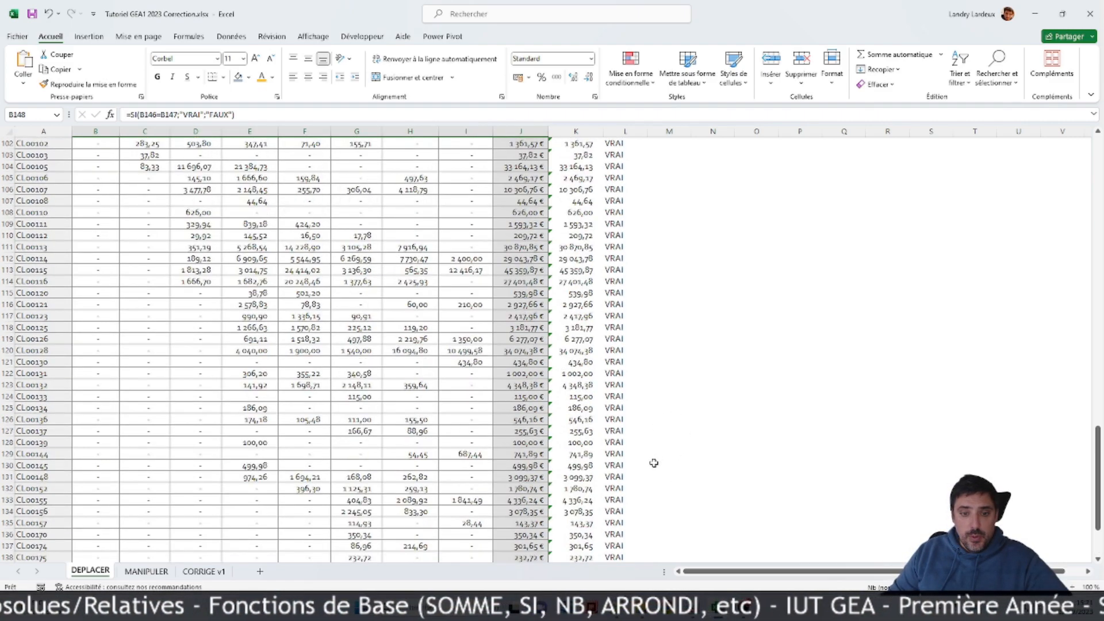
scroll(656, 454, up, 18)
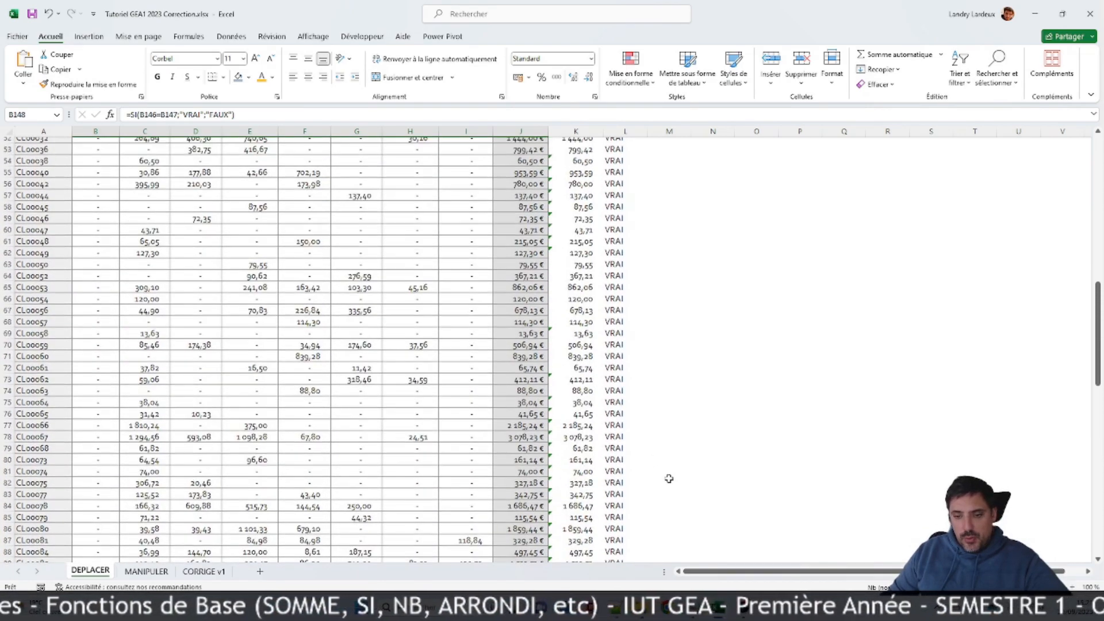
scroll(705, 552, up, 8)
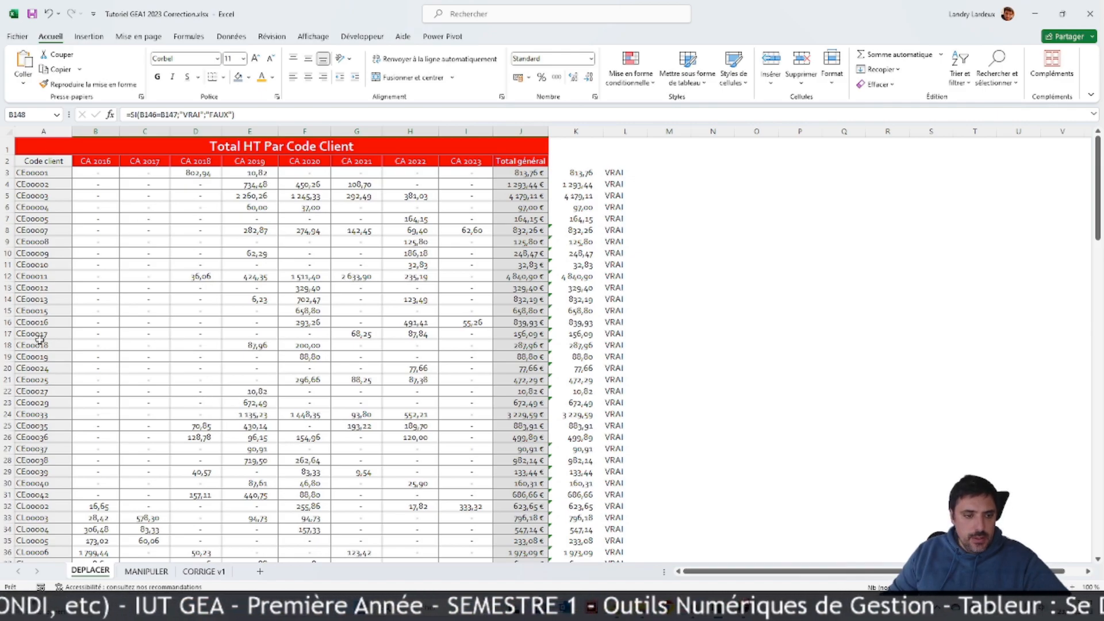
Step: Check whether the title and the header row starting with Code client stay in view while browsing down the client list
scroll(108, 296, down, 10)
scroll(113, 303, up, 10)
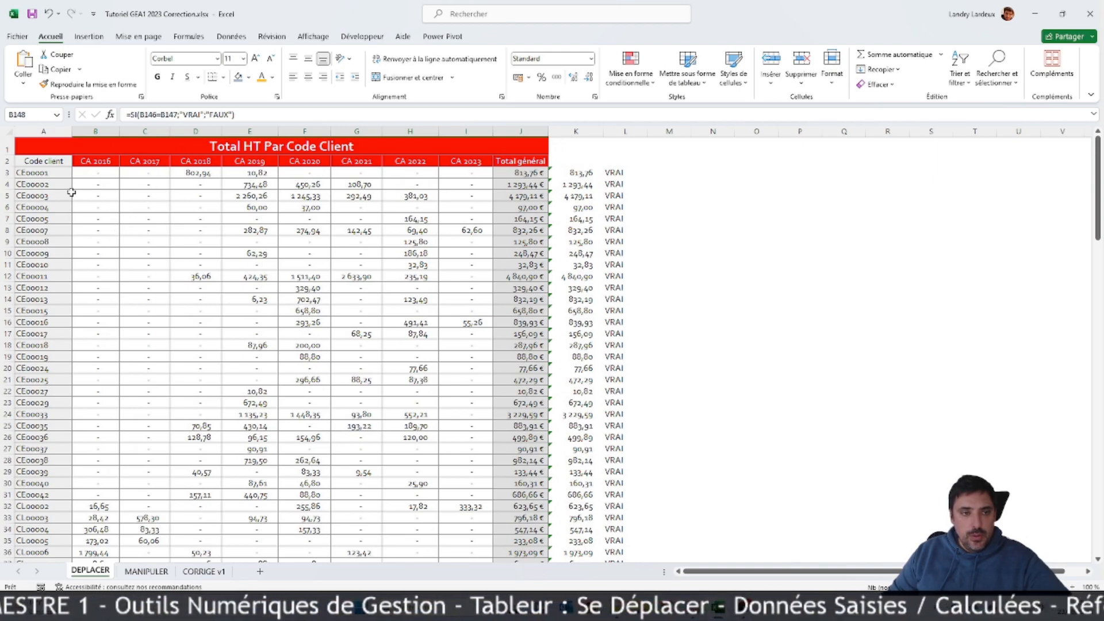
click(40, 160)
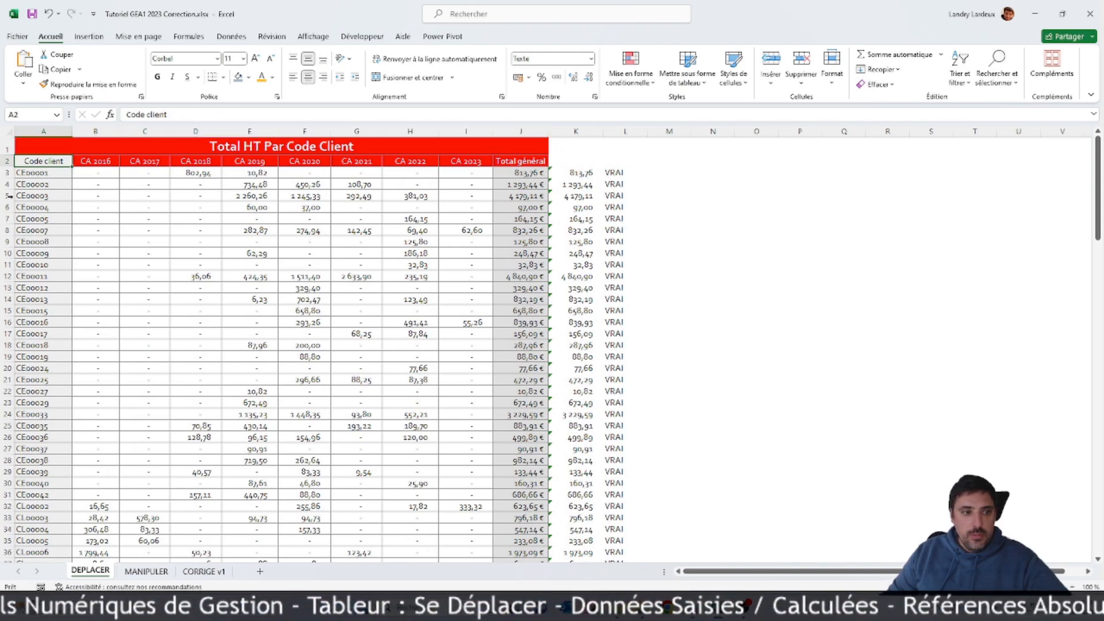
scroll(109, 222, down, 3)
scroll(84, 195, up, 3)
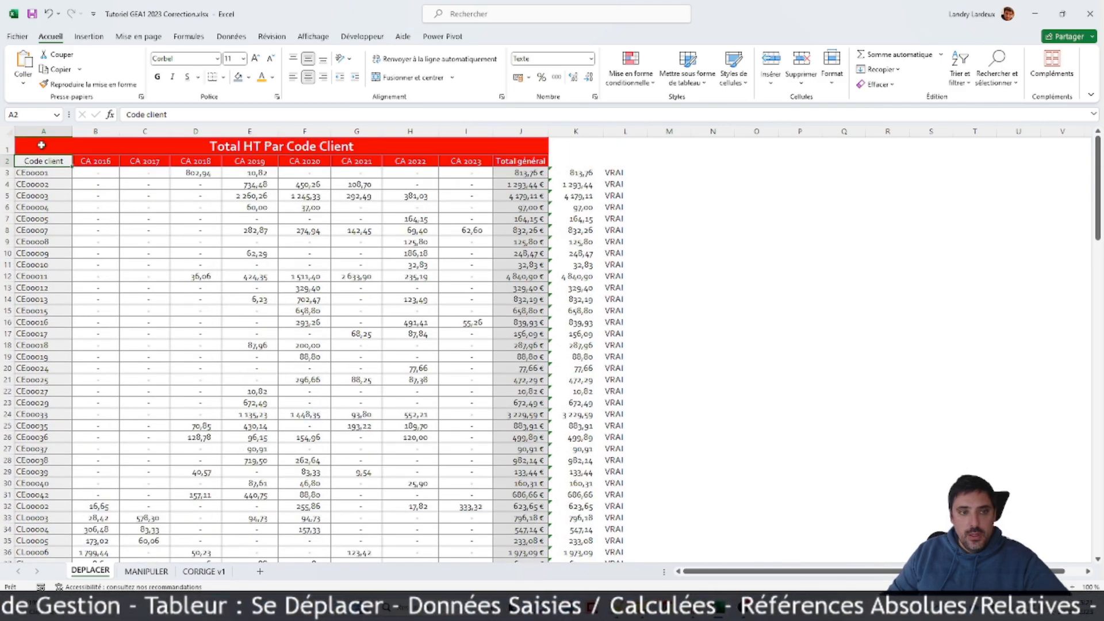
Step: Freeze the panes at A3 so rows 1 and 2 stay in view, and test it by browsing the client list
click(310, 37)
scroll(197, 262, down, 1)
scroll(197, 262, up, 1)
scroll(197, 262, down, 3)
scroll(197, 261, up, 3)
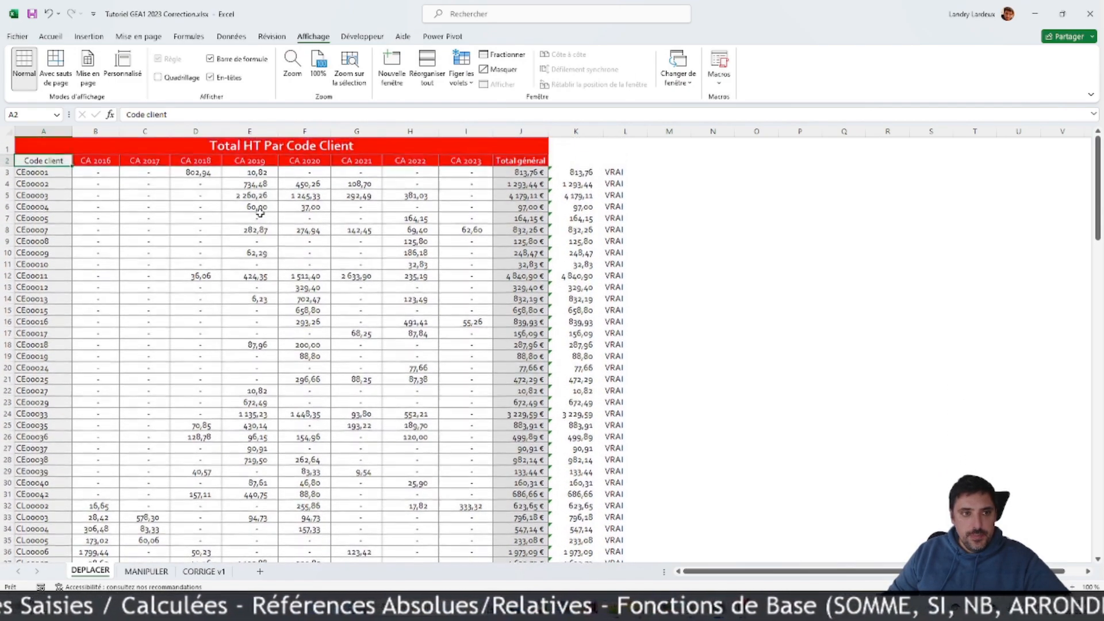
click(33, 172)
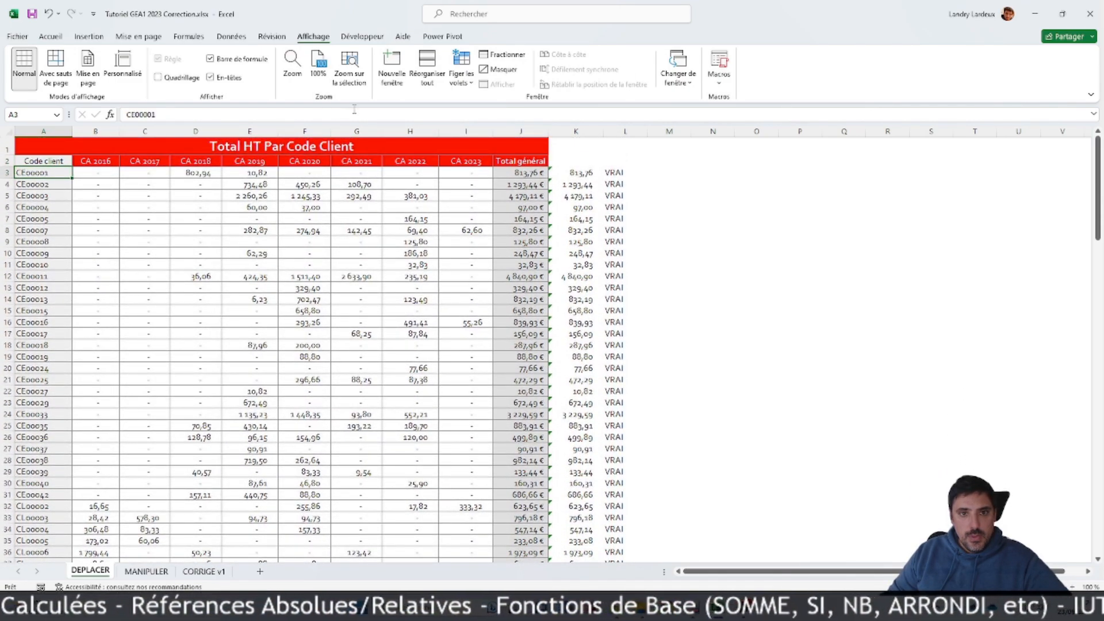
click(470, 87)
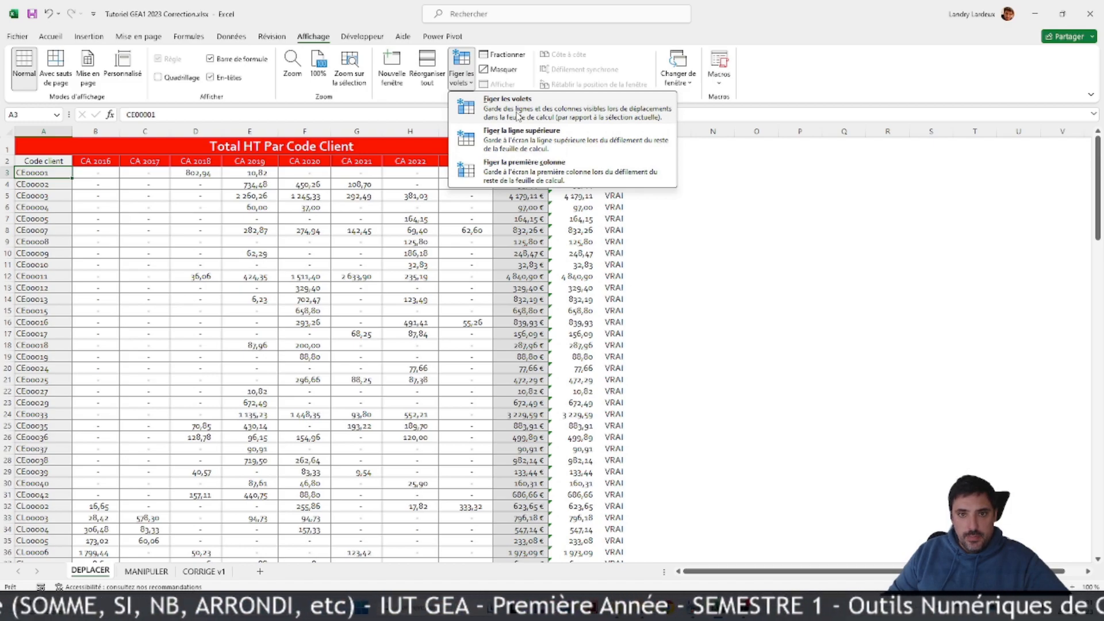
click(494, 108)
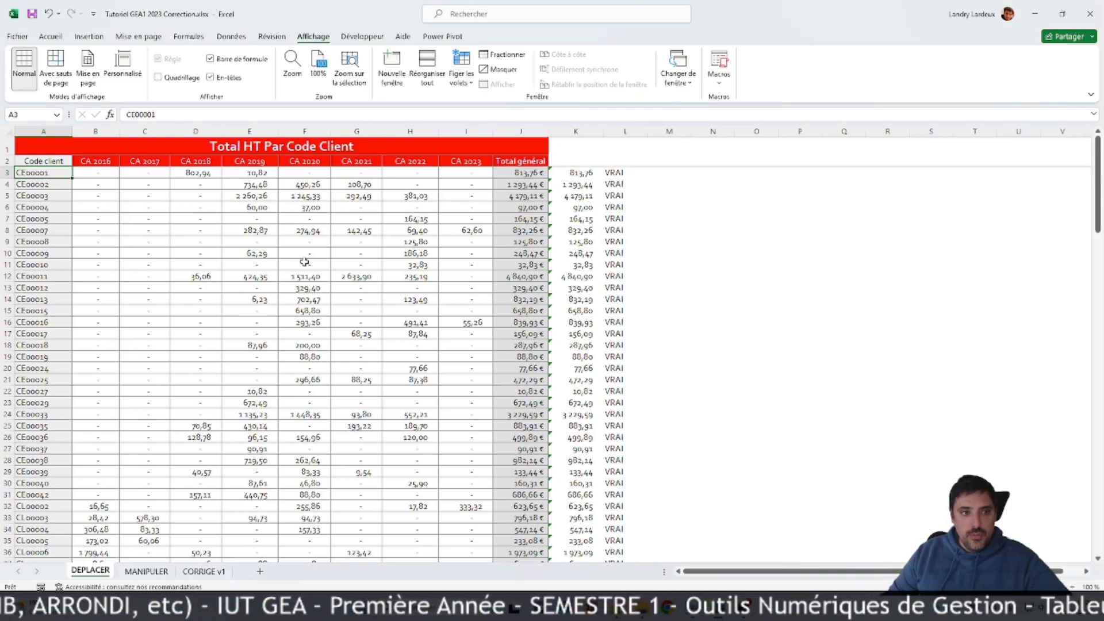
scroll(305, 263, down, 5)
scroll(305, 262, down, 1)
scroll(305, 263, up, 5)
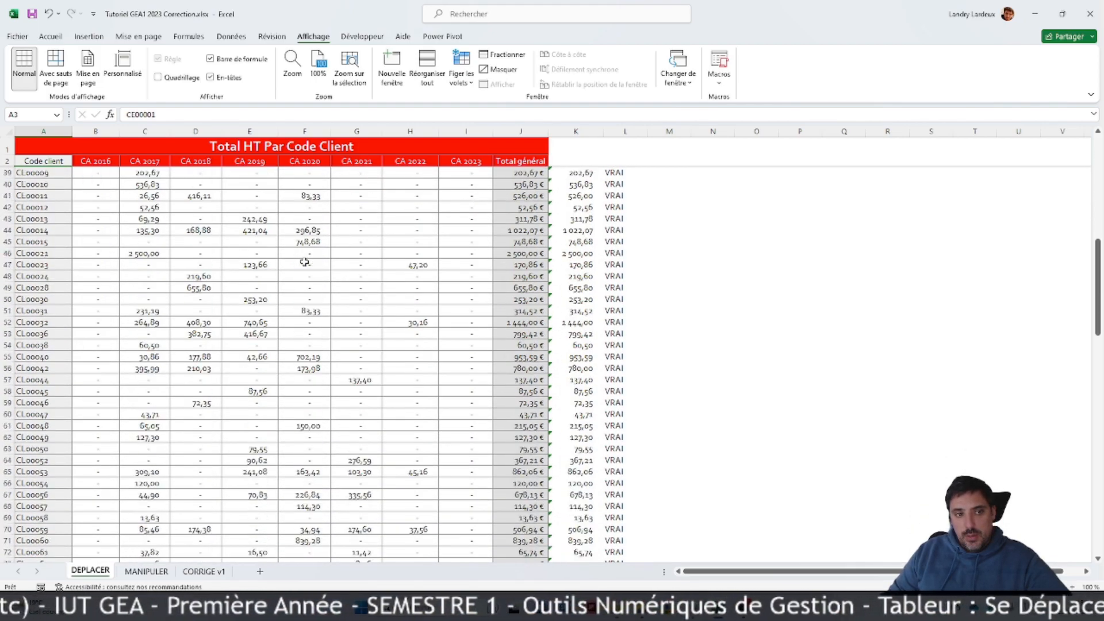
scroll(305, 262, up, 1)
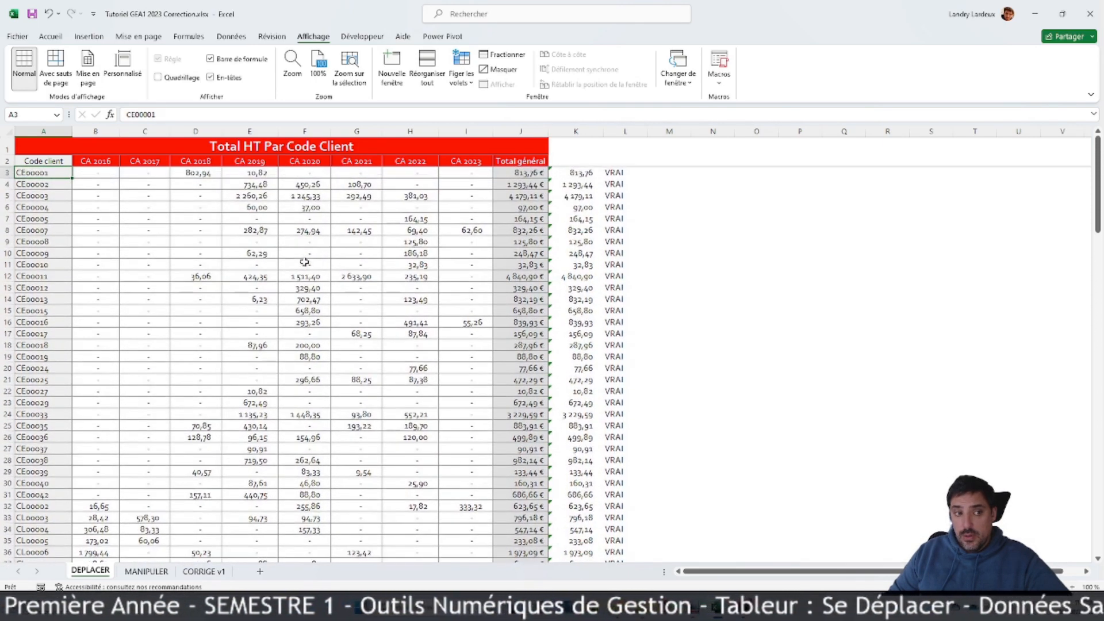
Step: Browse the client list down to the Total général row and back to check that the two header rows stay in view
scroll(305, 263, down, 20)
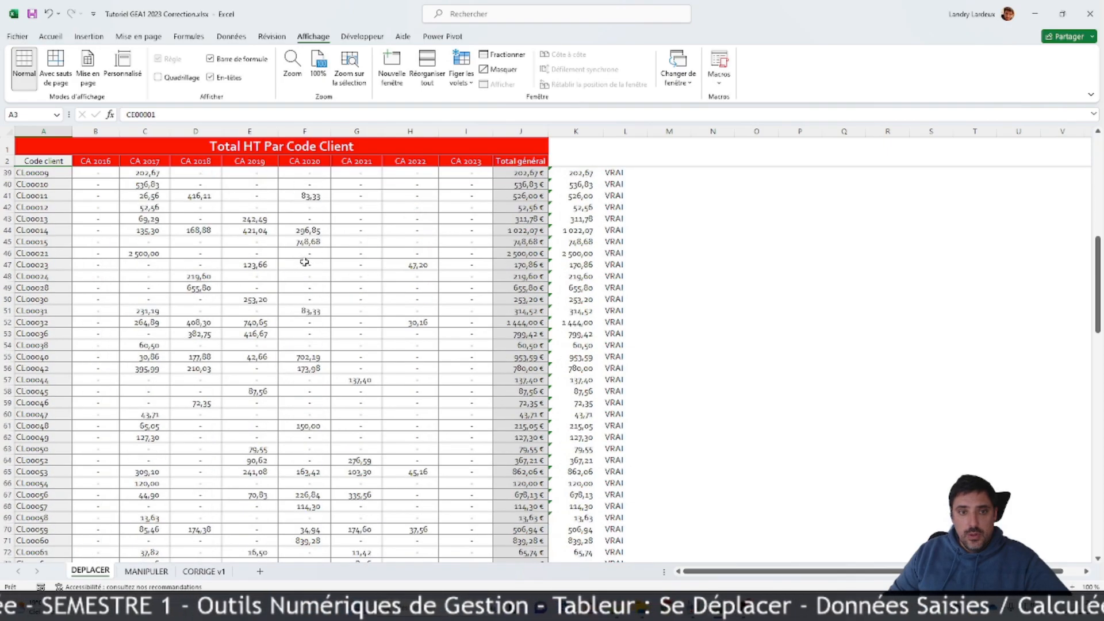
scroll(305, 262, down, 20)
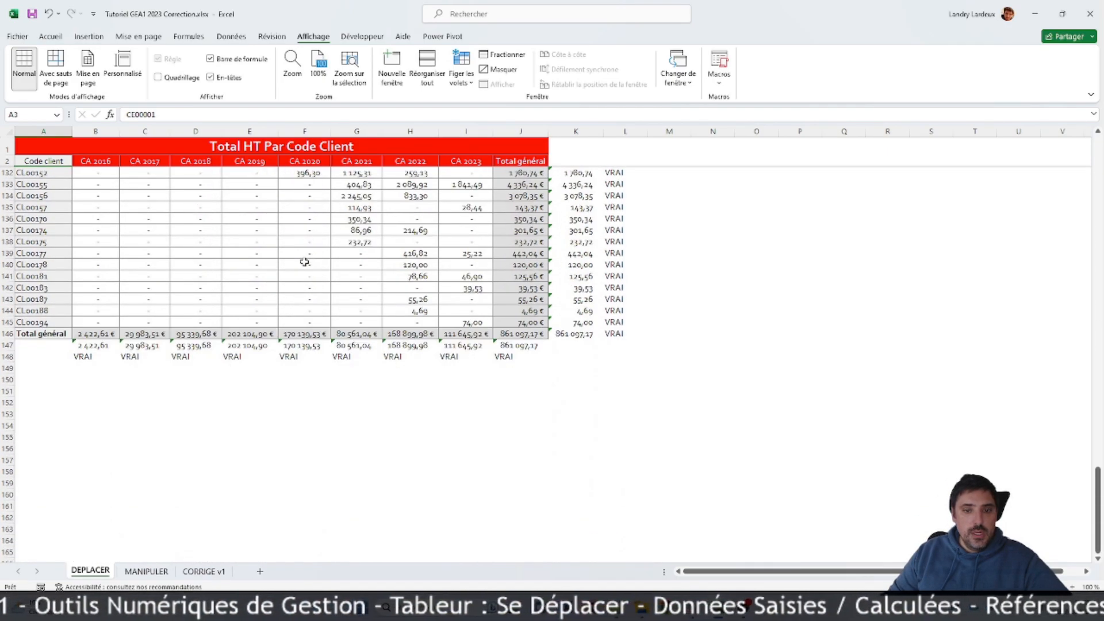
scroll(305, 262, up, 20)
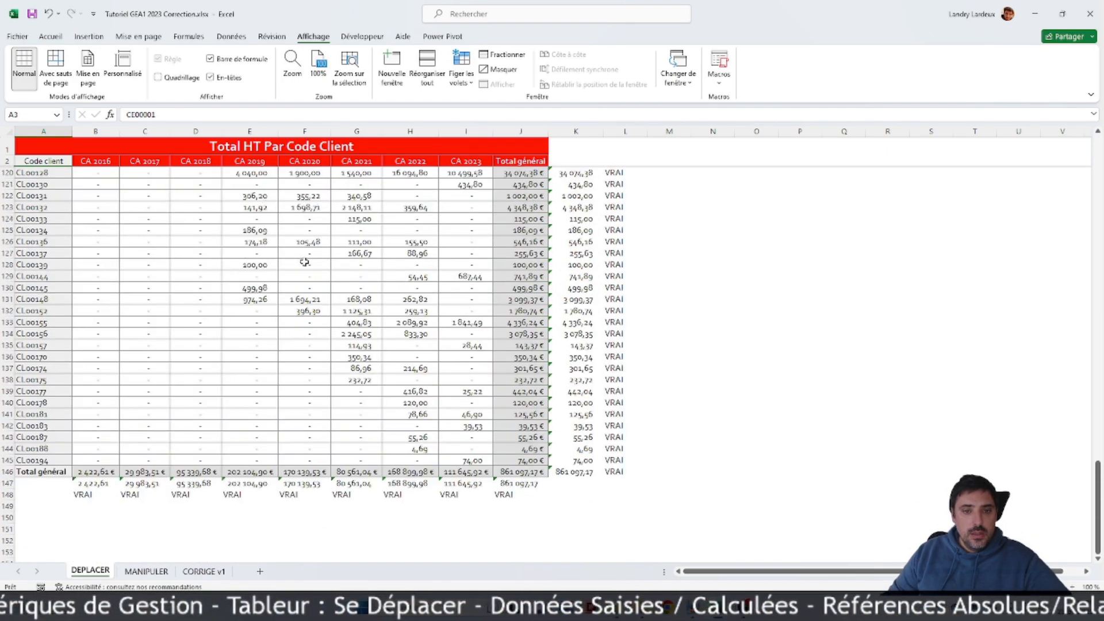
scroll(304, 263, up, 20)
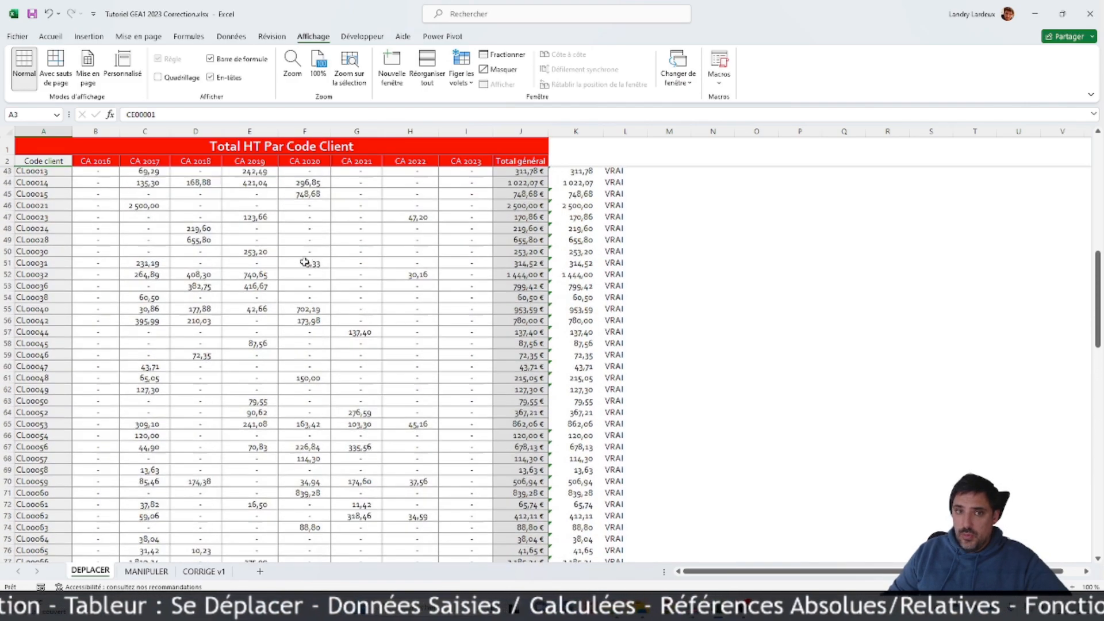
scroll(340, 257, down, 20)
scroll(340, 257, up, 19)
scroll(342, 255, up, 1)
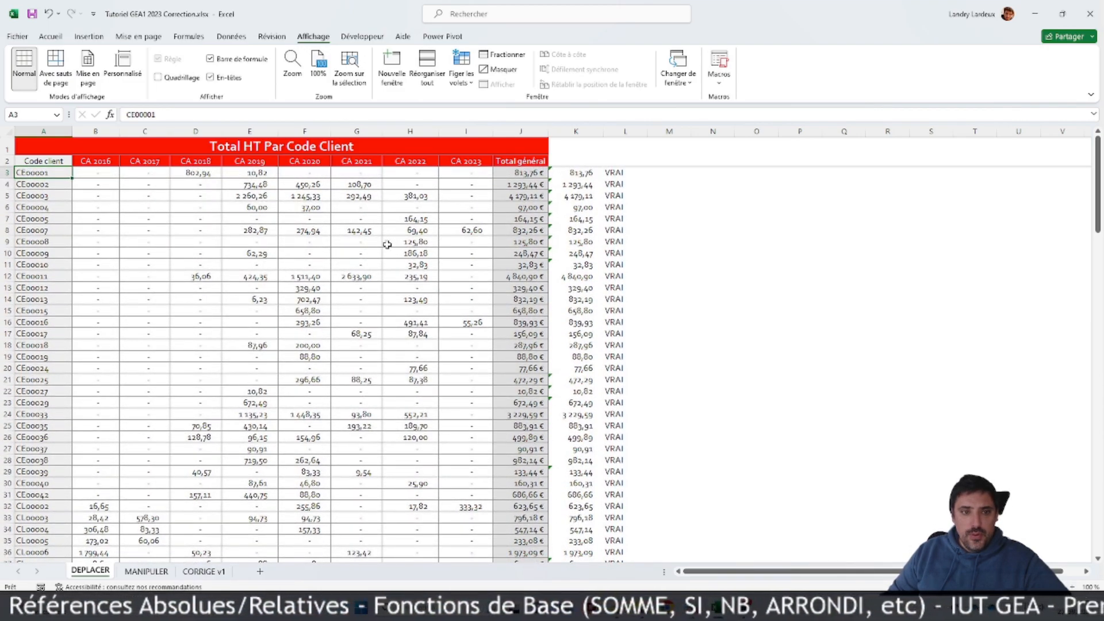
scroll(388, 243, down, 16)
scroll(381, 251, down, 20)
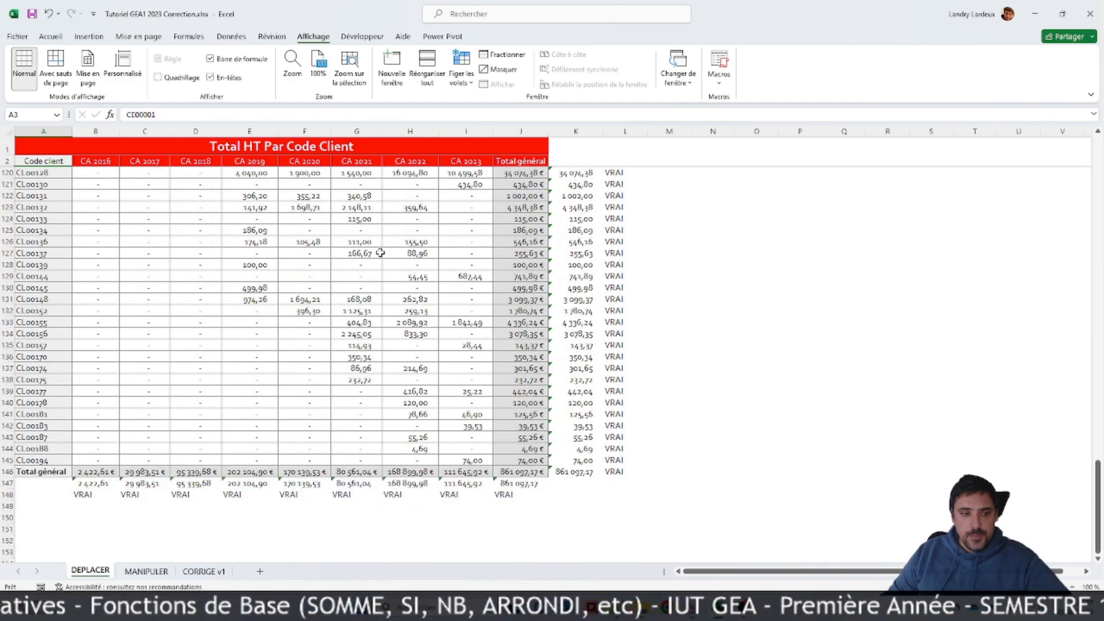
Step: Select the Total général column J3:J146 together with the Total général row A146:J146
click(405, 285)
click(523, 473)
scroll(516, 421, down, 3)
scroll(516, 421, down, 1)
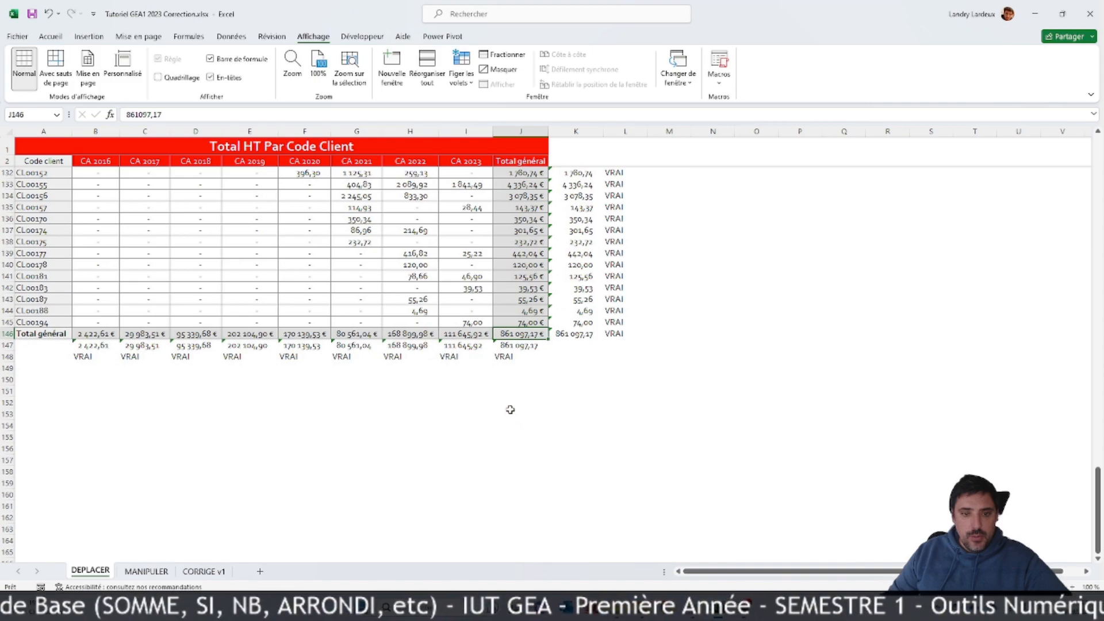
drag(509, 335, 46, 335)
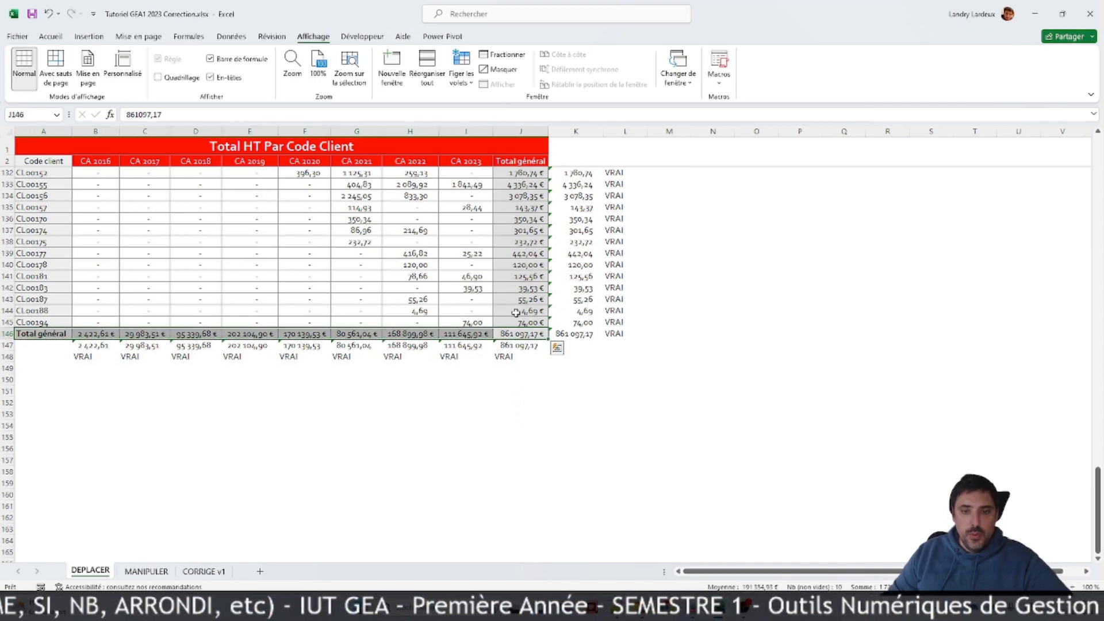
drag(519, 332, 524, 177)
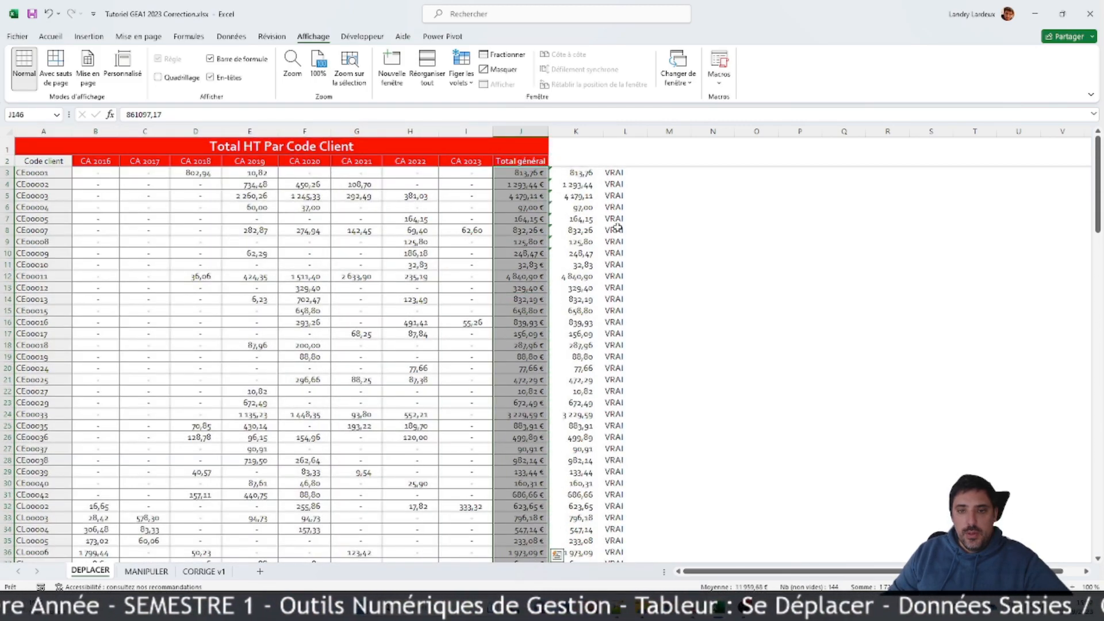
key(ctrl+q)
drag(1097, 204, 1090, 526)
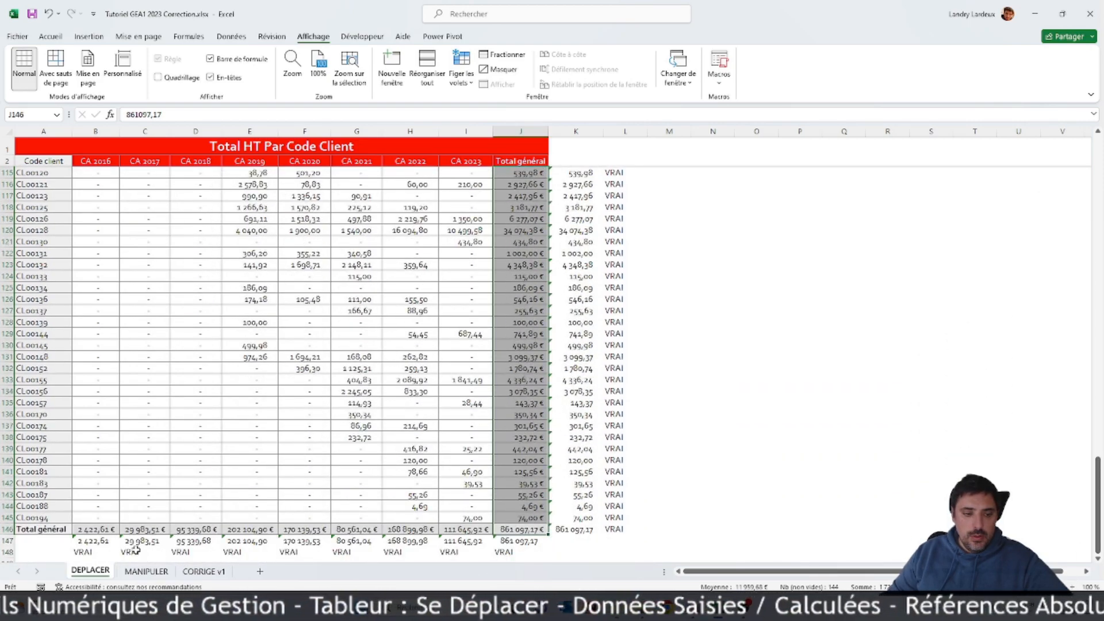
drag(44, 528, 529, 530)
Step: Open the cell format settings for the selected totals, view the gradient fill effects without applying them, and choose a light grey background
right_click(527, 299)
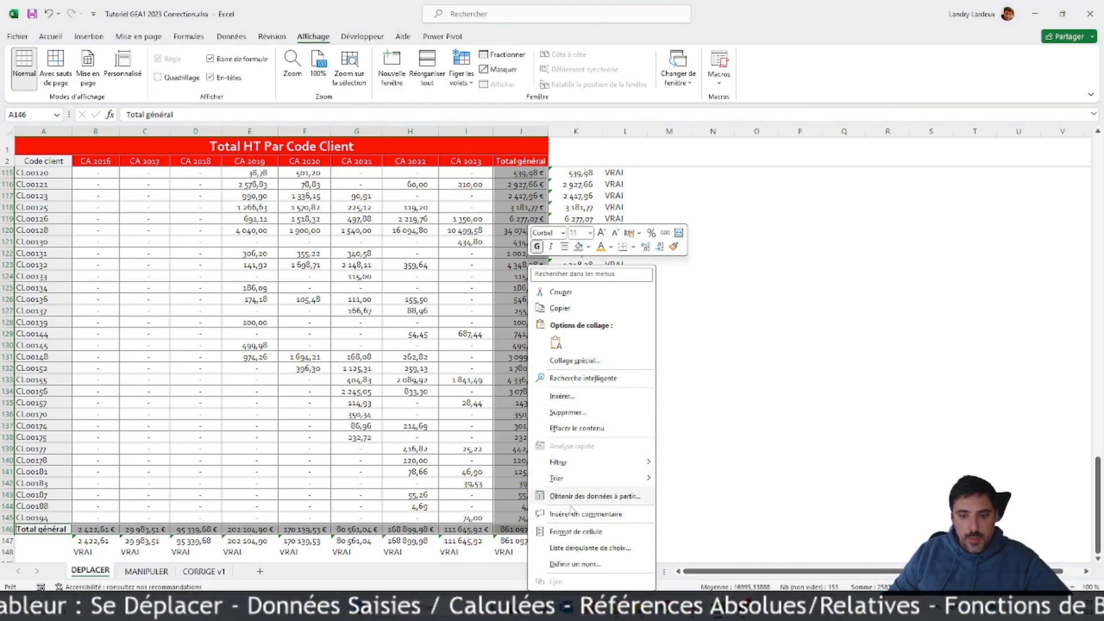
click(572, 533)
drag(553, 326, 714, 156)
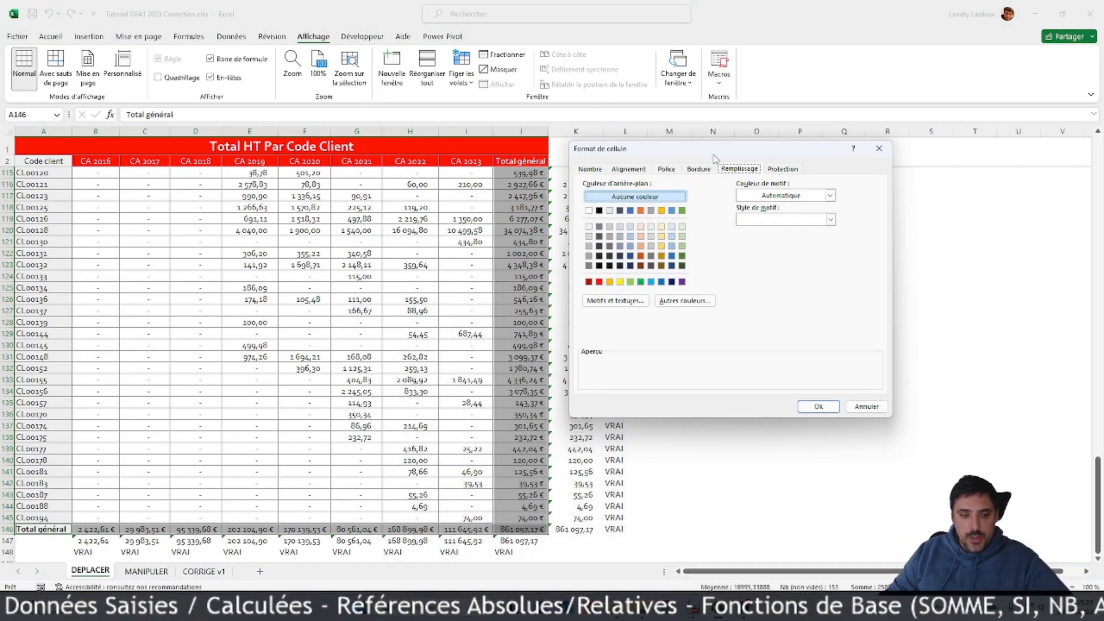
click(629, 300)
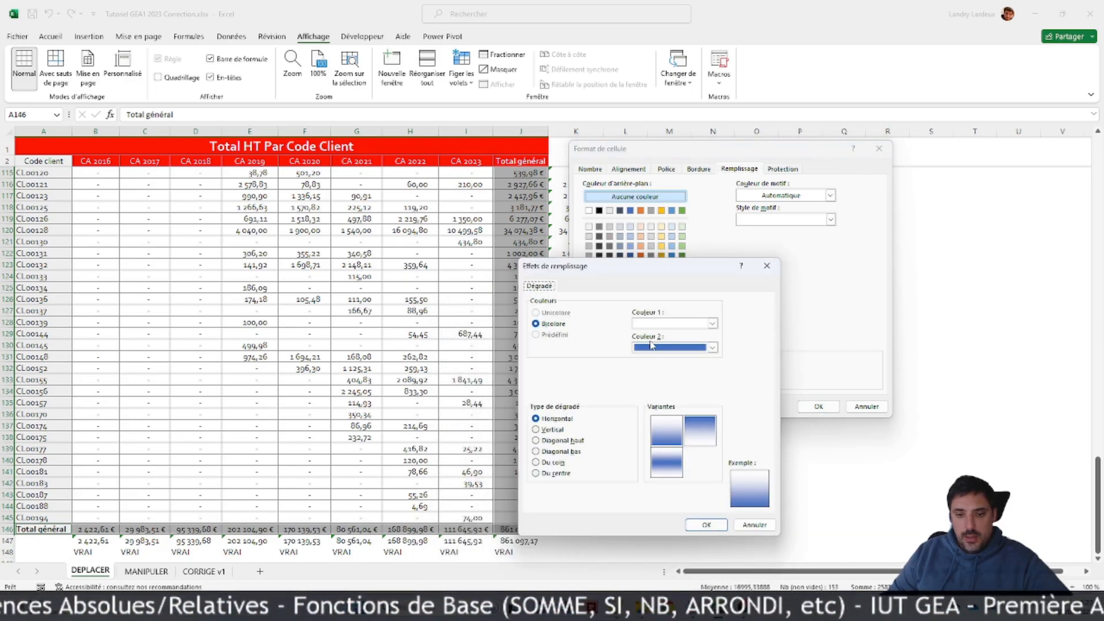
click(753, 525)
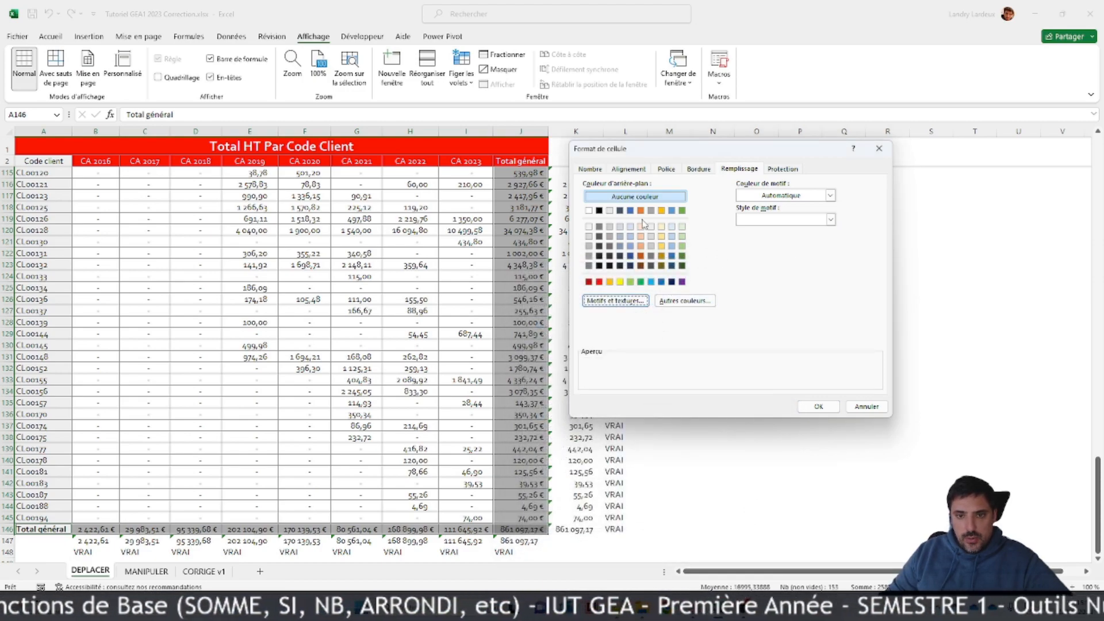
click(589, 237)
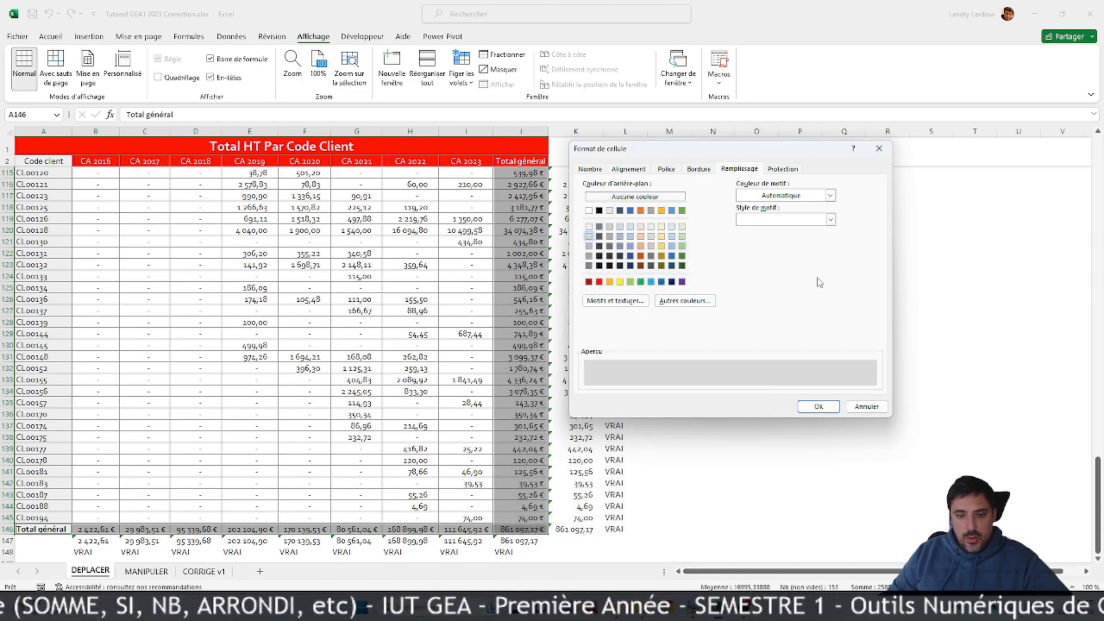
Step: Add a dashed vertical interior border to the selected totals, pick blue as the line colour, and apply the cell format
click(699, 169)
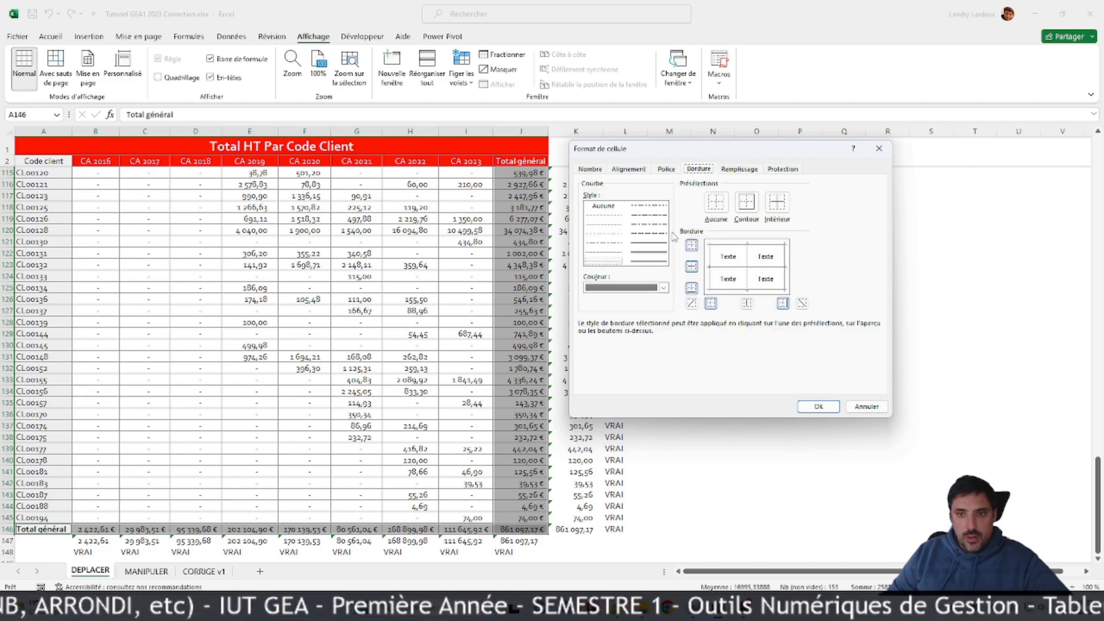
click(606, 231)
click(744, 272)
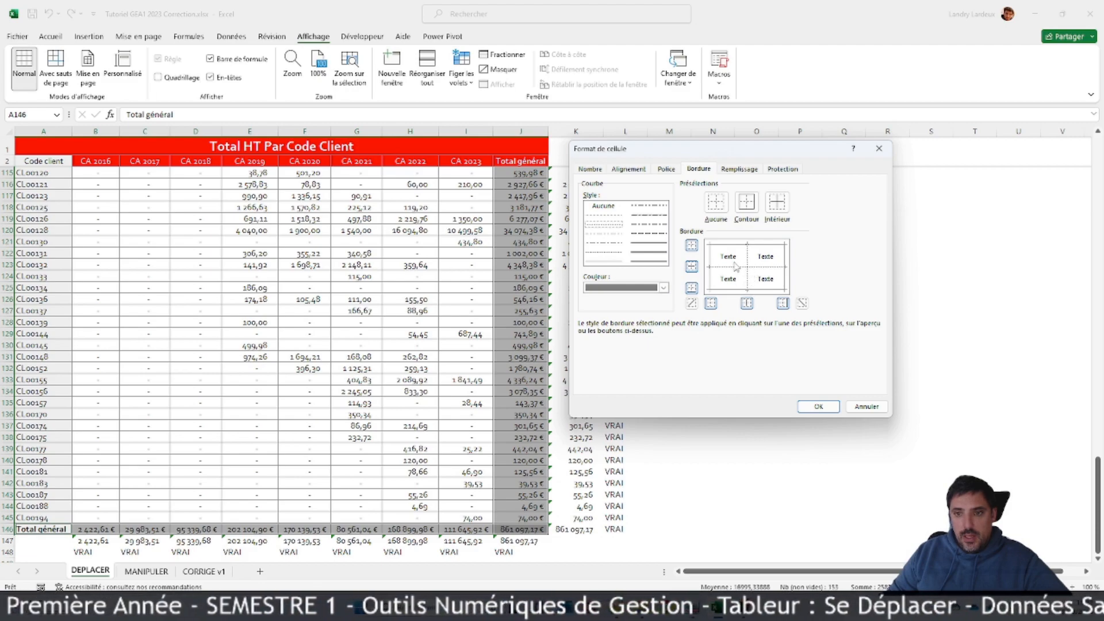
click(664, 287)
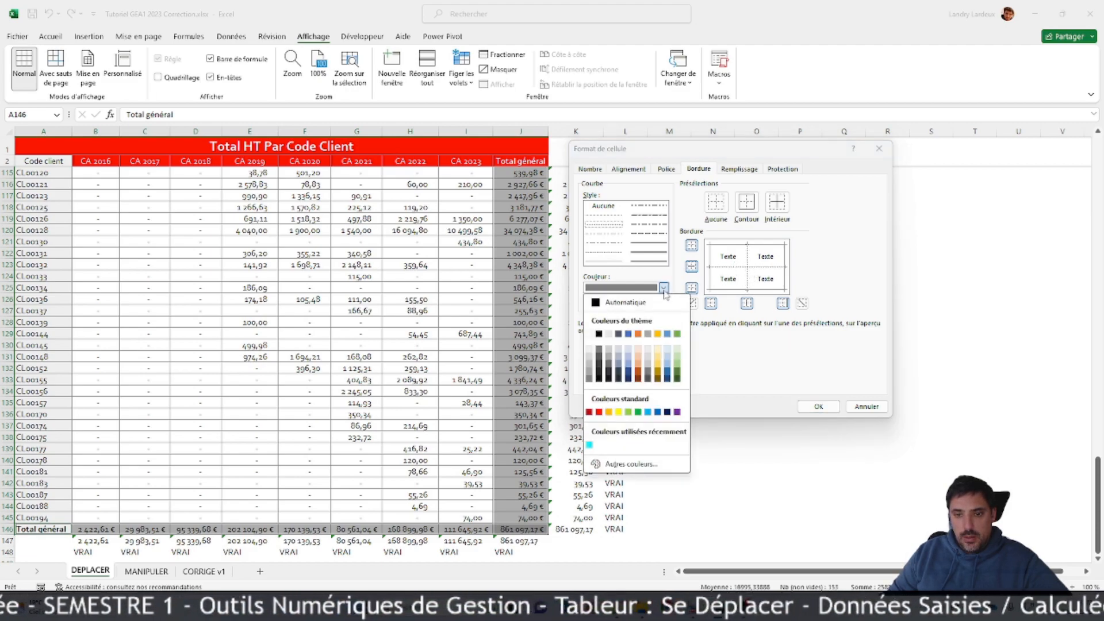
click(630, 339)
click(818, 407)
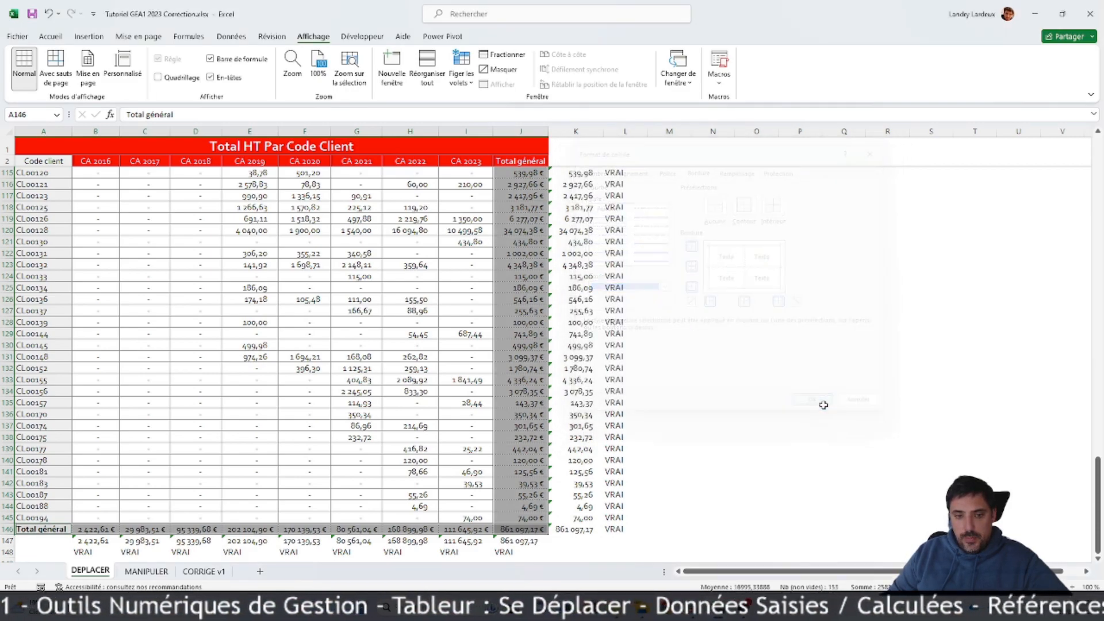
click(736, 412)
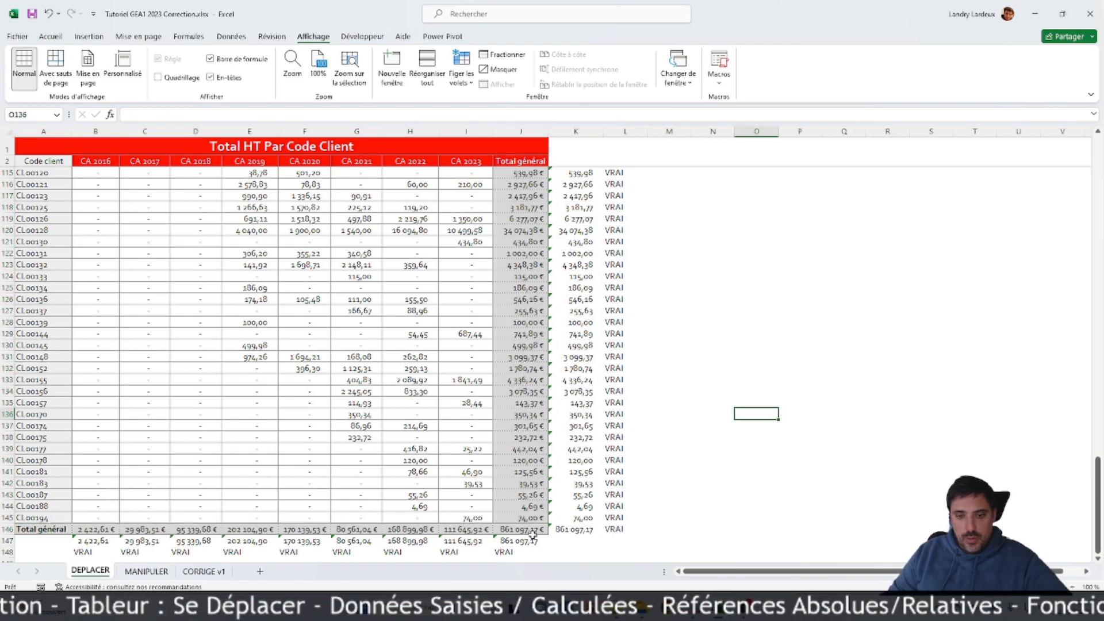
Step: Apply blue dotted interior borders, horizontal and vertical, to the Total général row A146:J146 and column J3:J146
drag(42, 529, 525, 526)
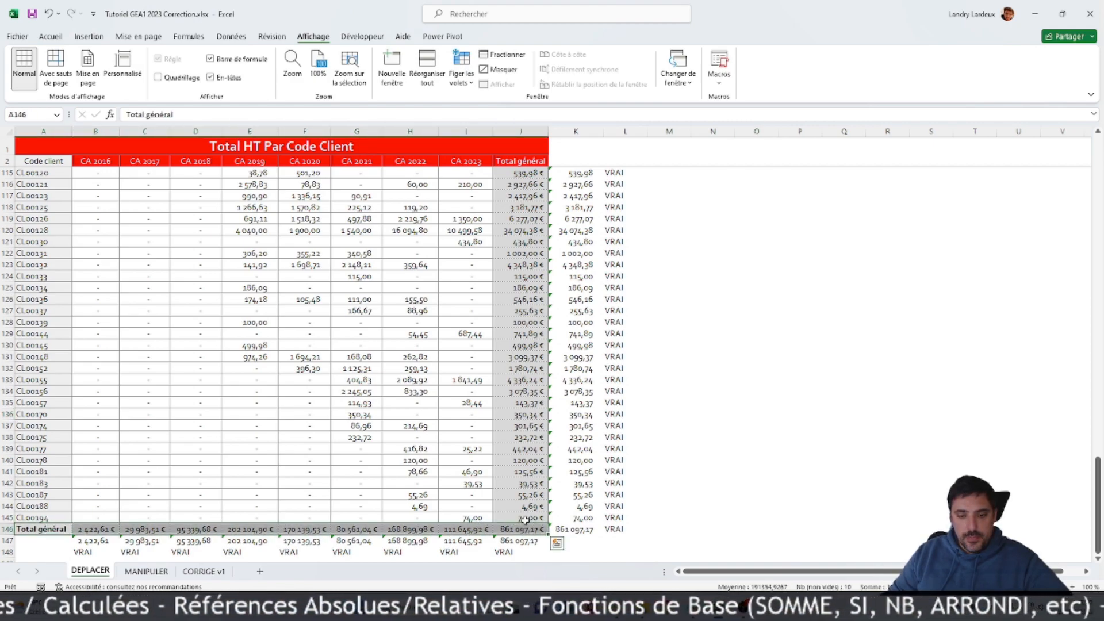
drag(519, 528, 520, 172)
right_click(524, 175)
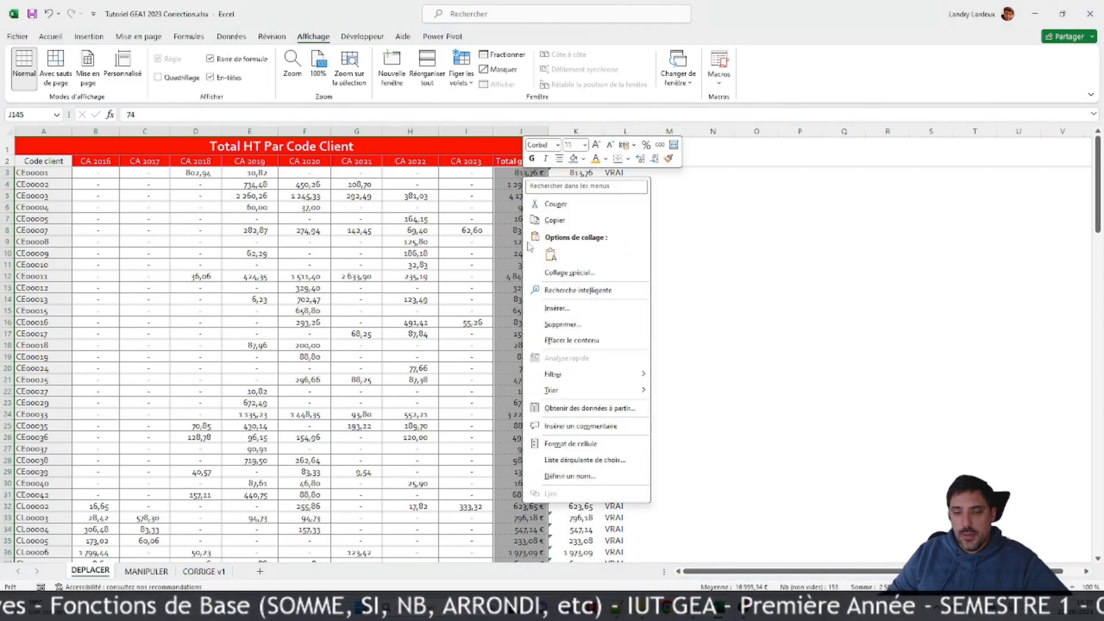
click(569, 444)
drag(554, 311, 672, 150)
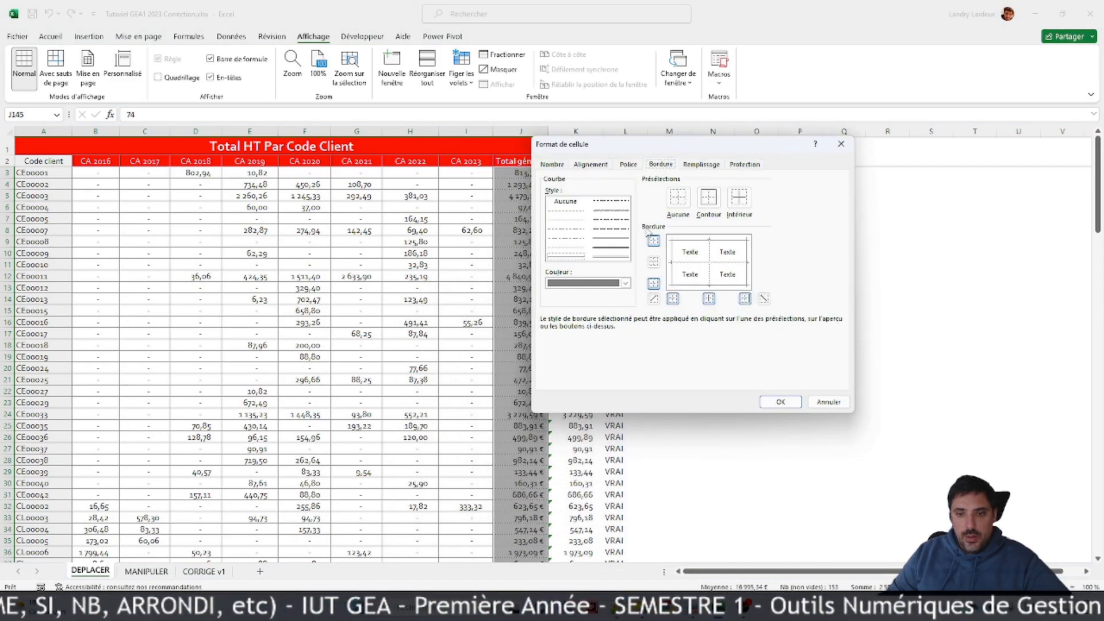
click(625, 282)
click(588, 337)
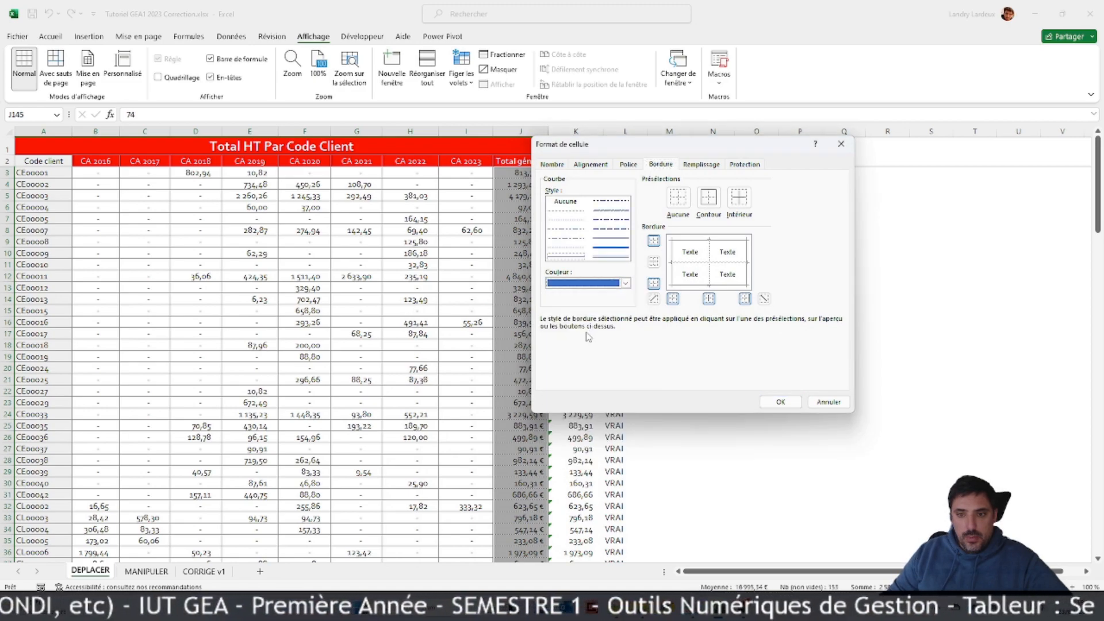
click(569, 249)
click(697, 265)
click(712, 265)
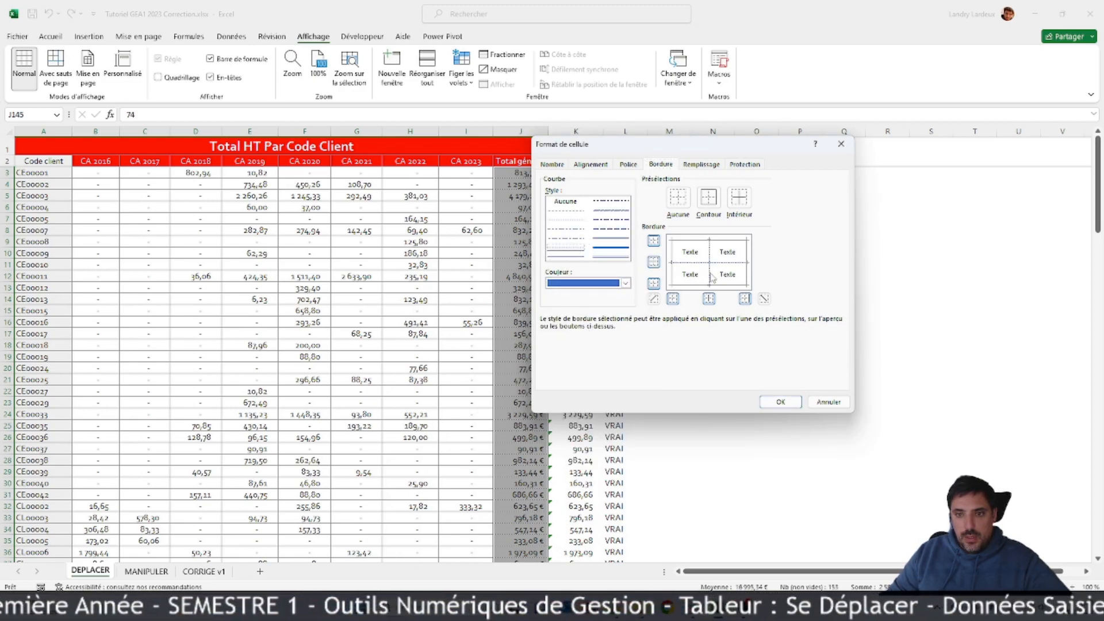
click(778, 402)
click(673, 368)
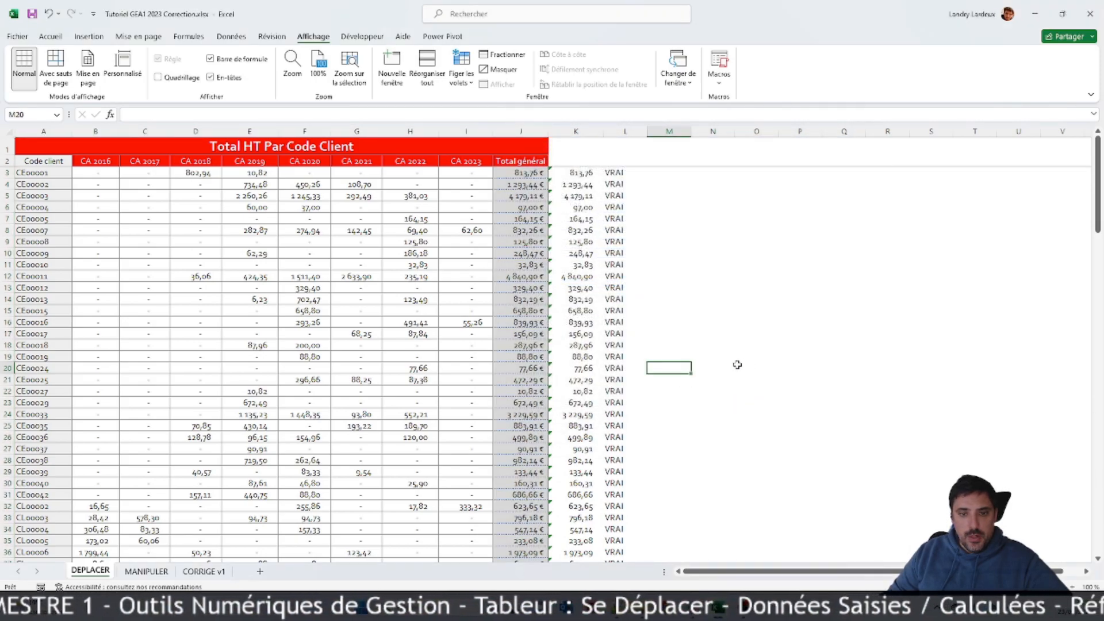
Step: Review the new borders and shading of the Total général column and row throughout the client list
scroll(563, 370, down, 7)
scroll(563, 370, down, 20)
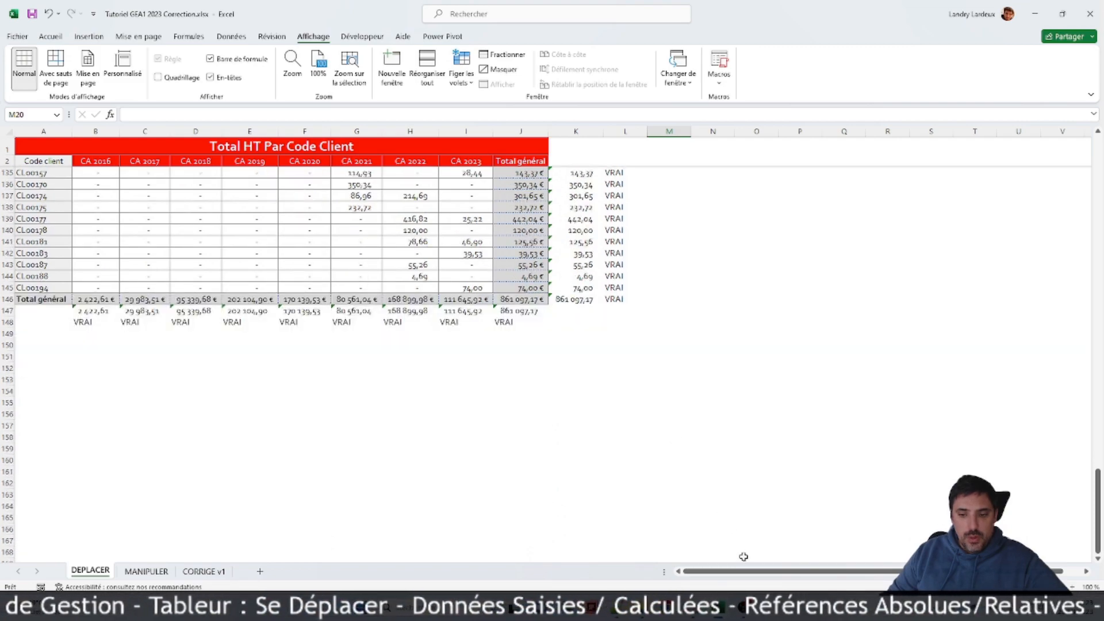
scroll(581, 383, up, 20)
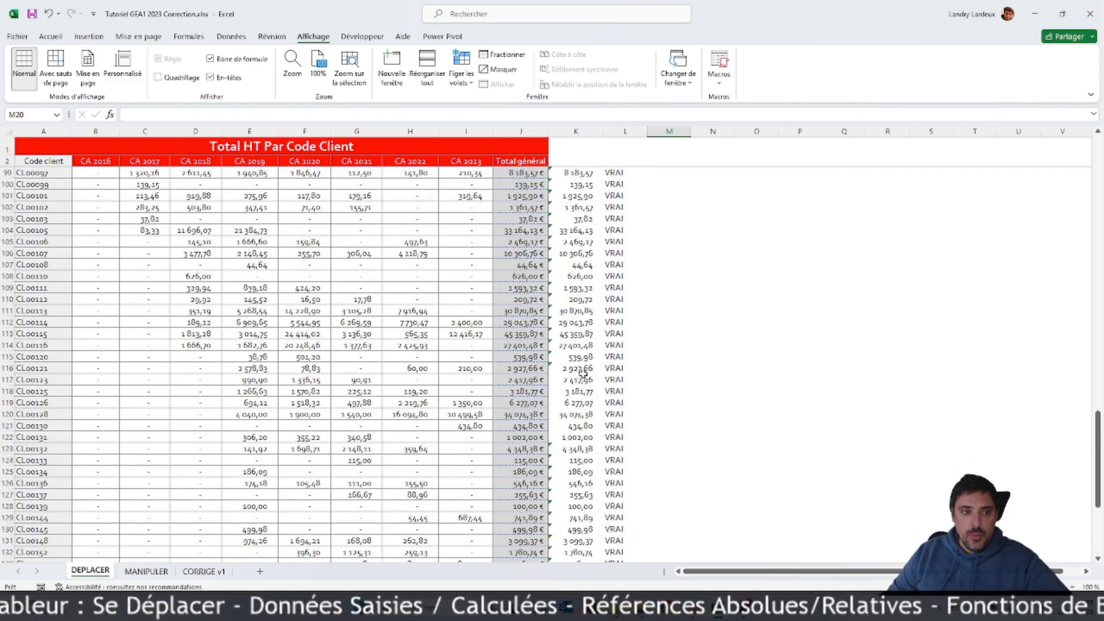
scroll(586, 373, up, 18)
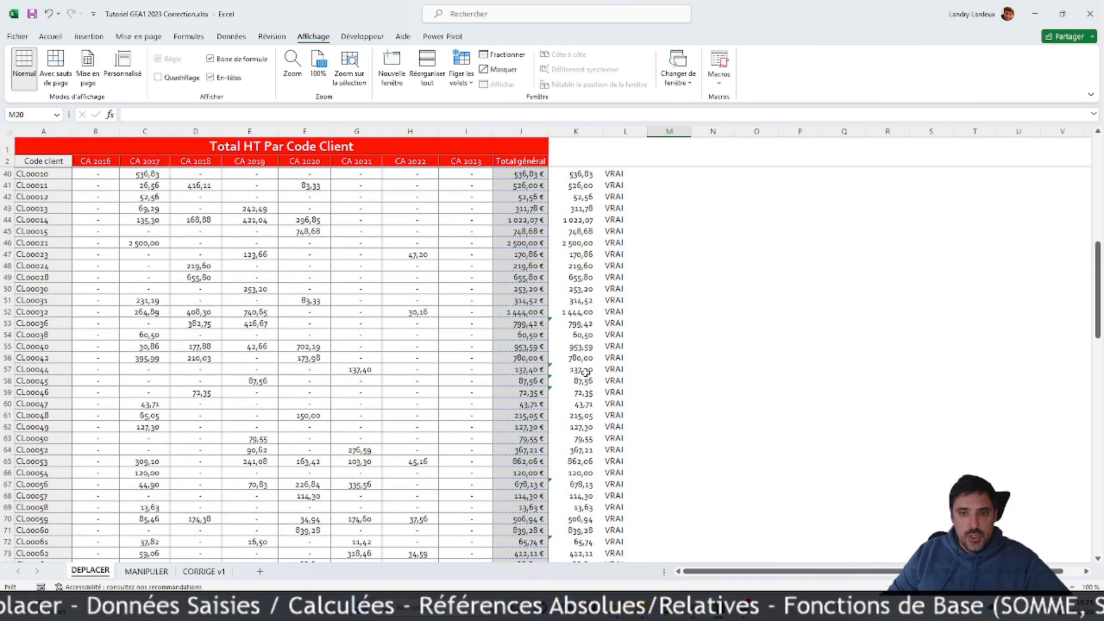
scroll(466, 310, down, 18)
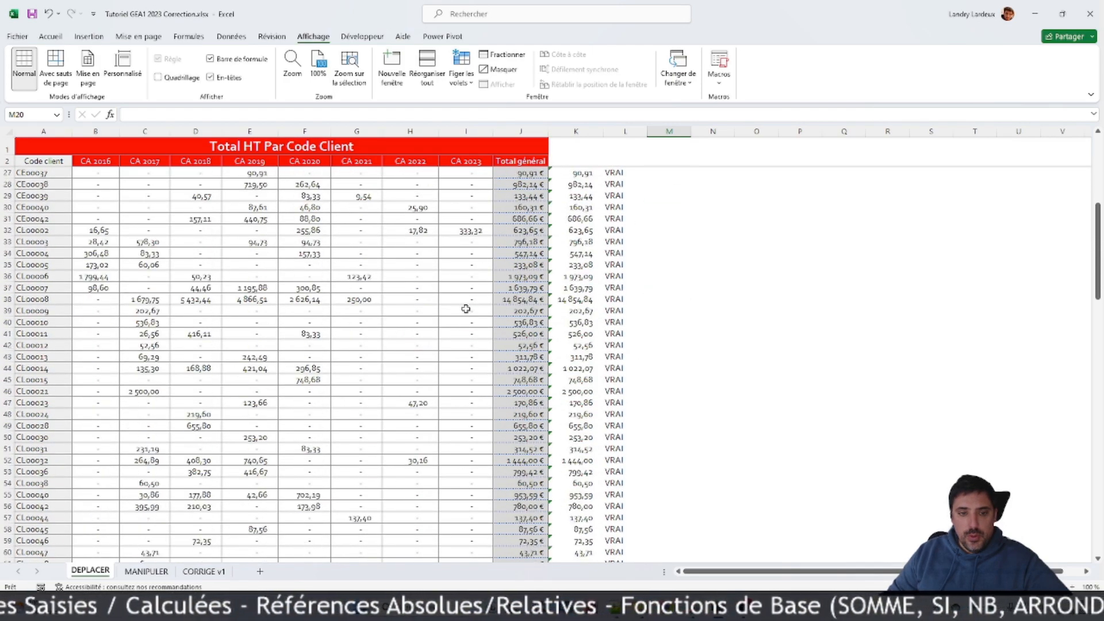
scroll(465, 310, down, 8)
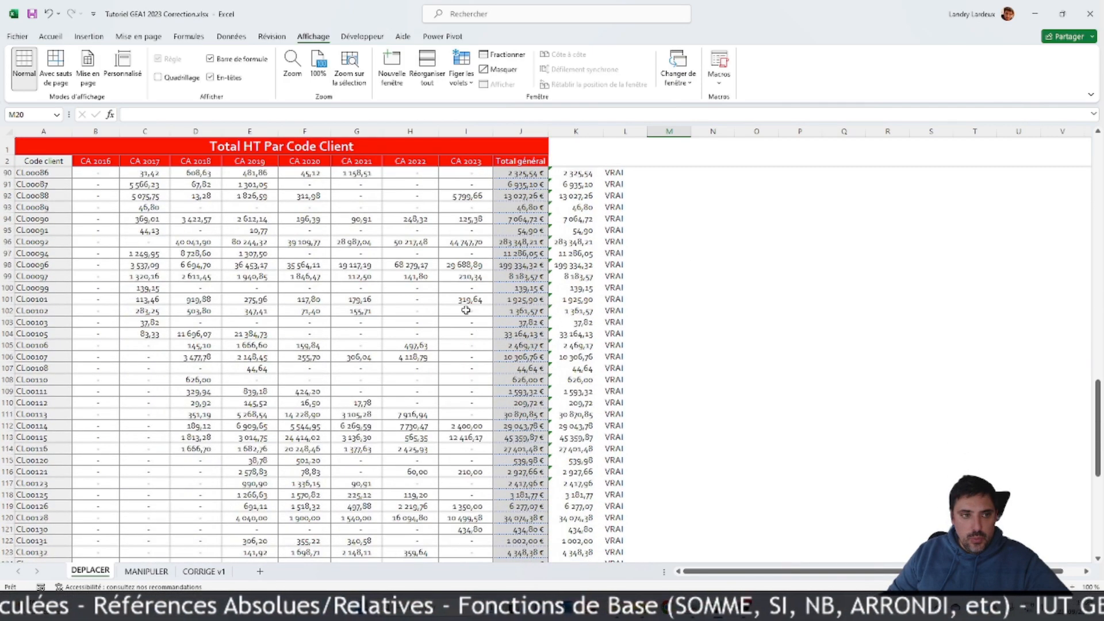
scroll(102, 319, down, 8)
scroll(103, 320, down, 7)
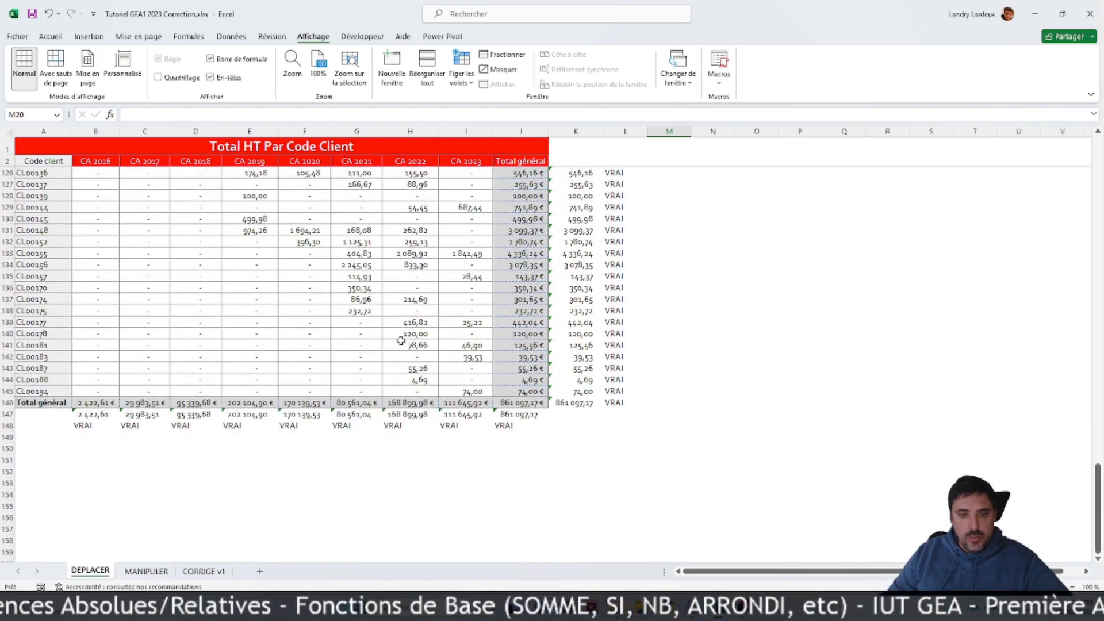
scroll(422, 326, up, 14)
scroll(421, 326, up, 20)
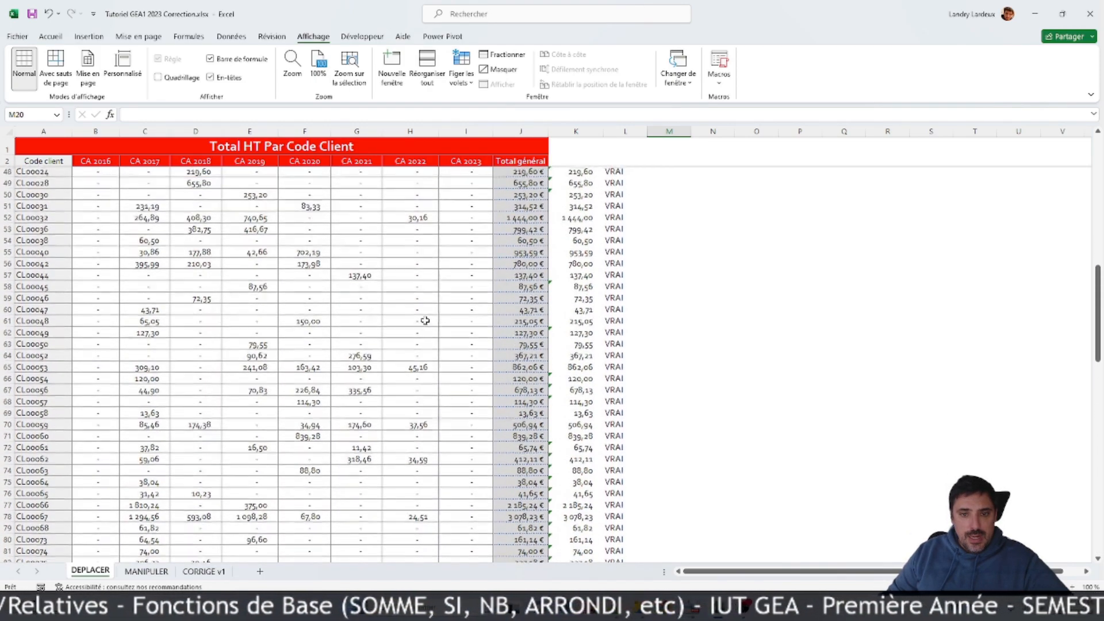
scroll(425, 320, up, 4)
scroll(423, 322, down, 11)
scroll(421, 323, down, 20)
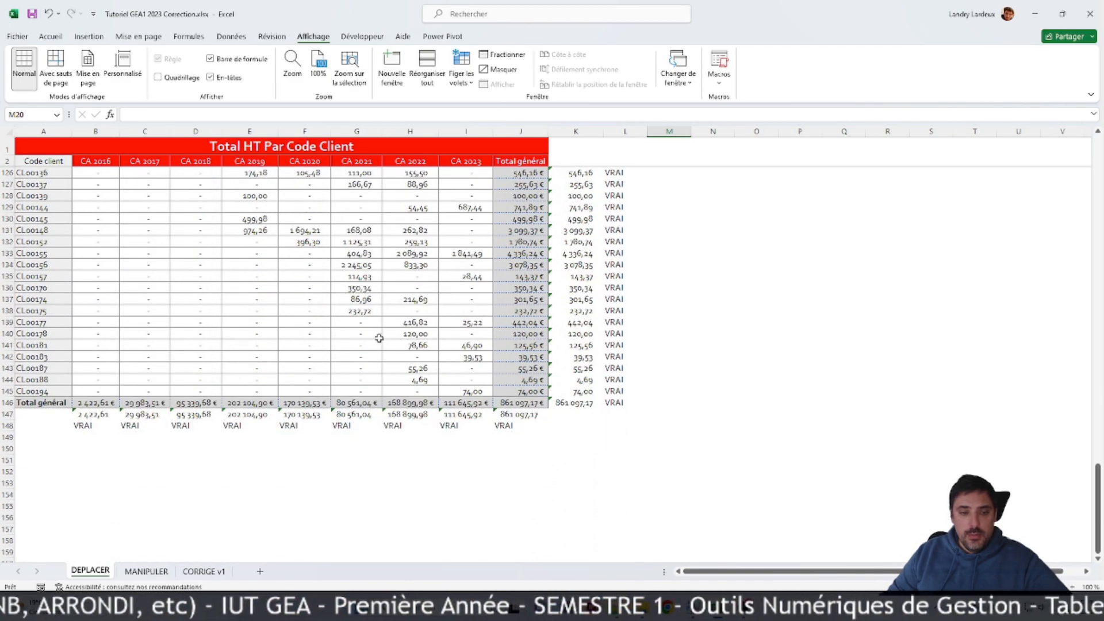
Step: Select the CA 2016 values of all clients, B3:B145, without the header or the Total général row
click(91, 390)
drag(91, 390, 91, 182)
click(90, 493)
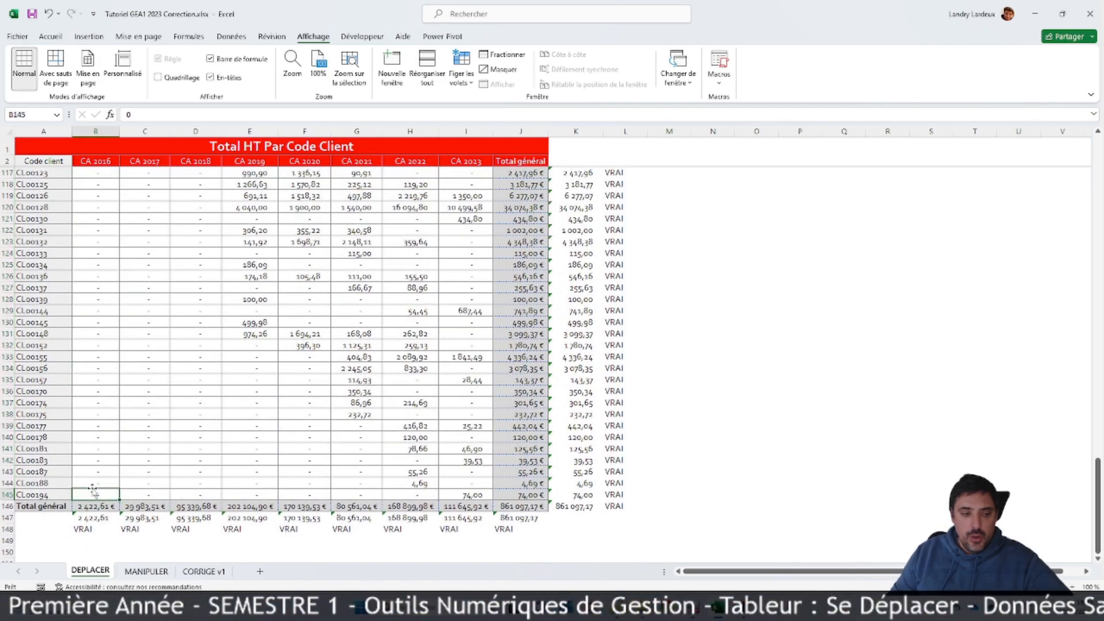
key(ctrl+Up)
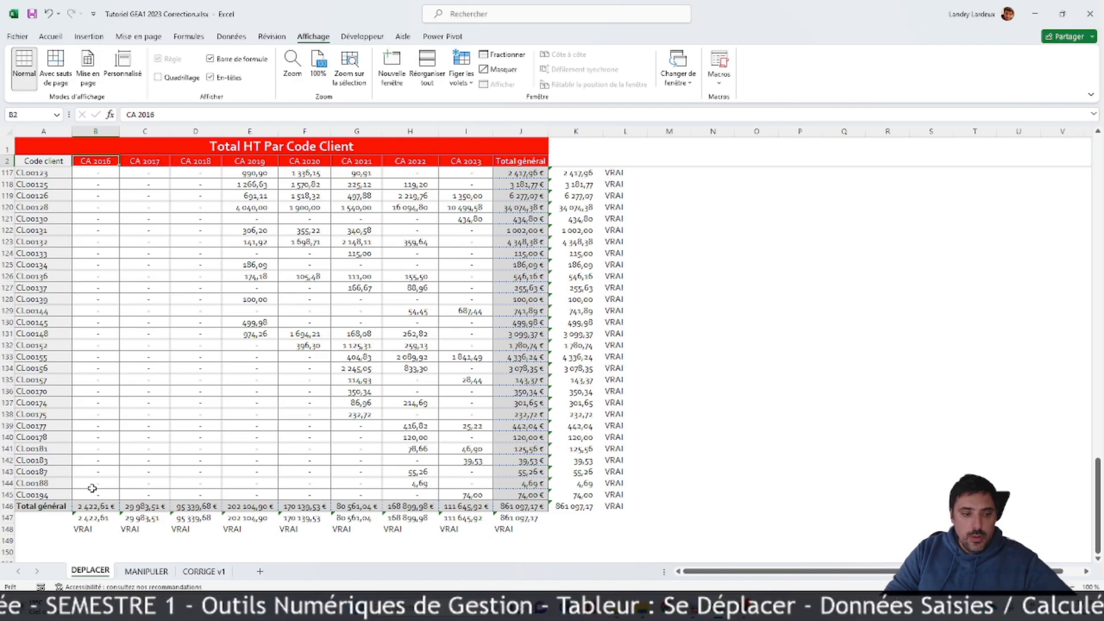
key(Down)
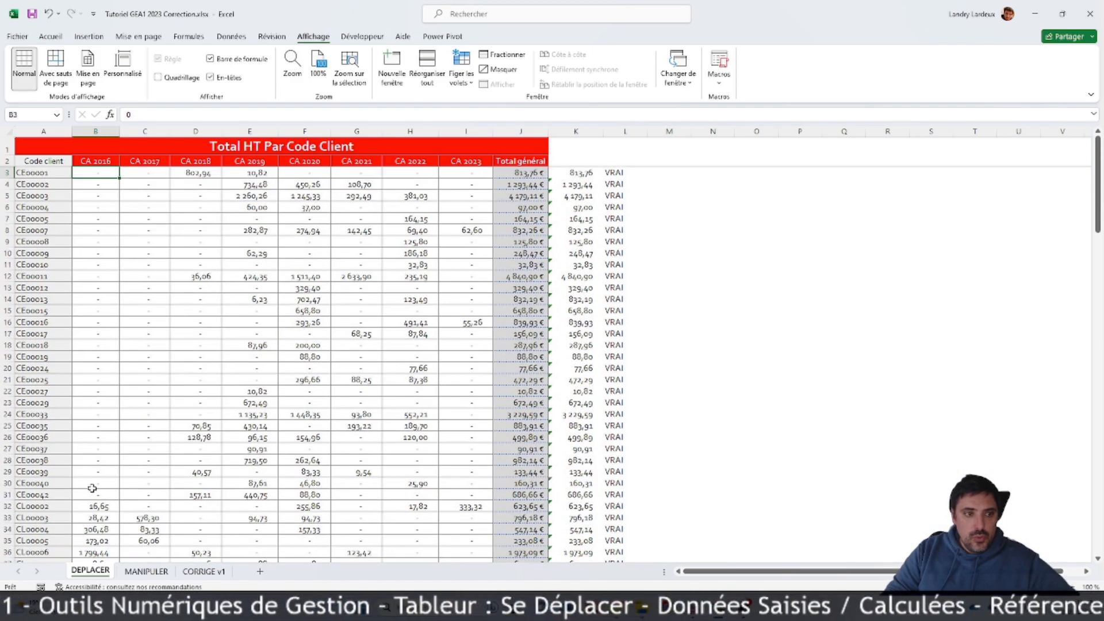
key(ctrl+shift+Down)
key(ctrl+shift+Up)
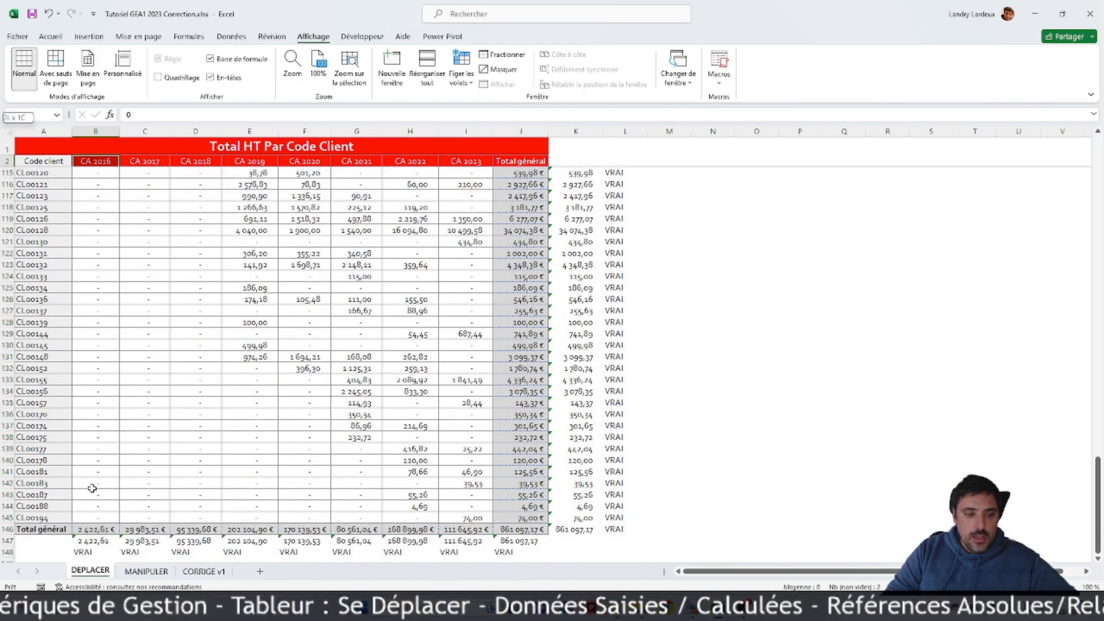
drag(97, 518, 92, 173)
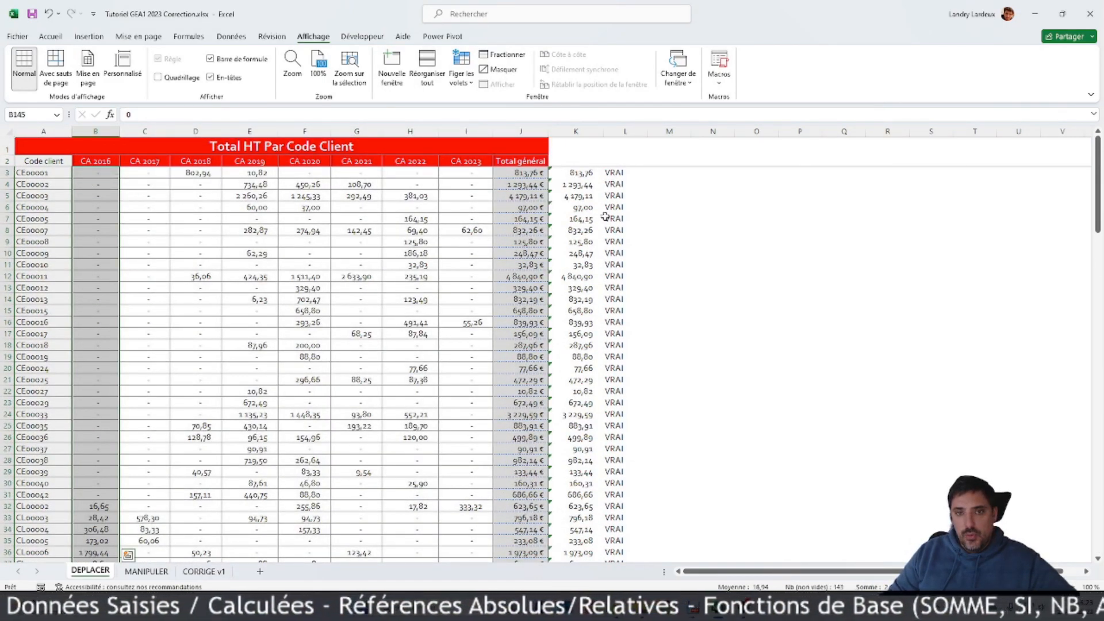
click(50, 37)
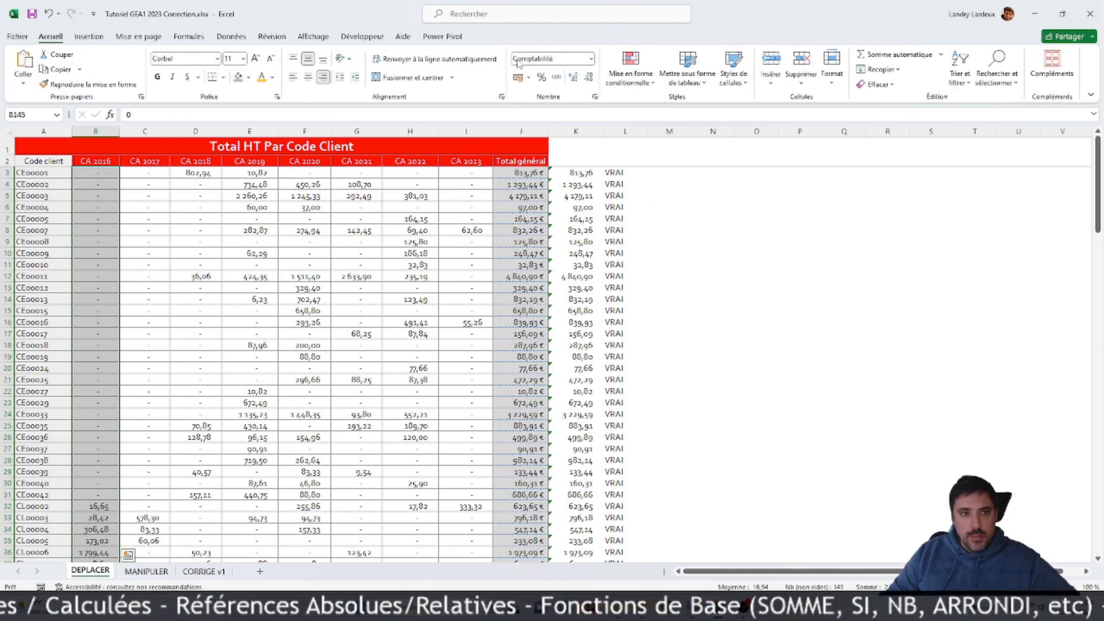
click(653, 87)
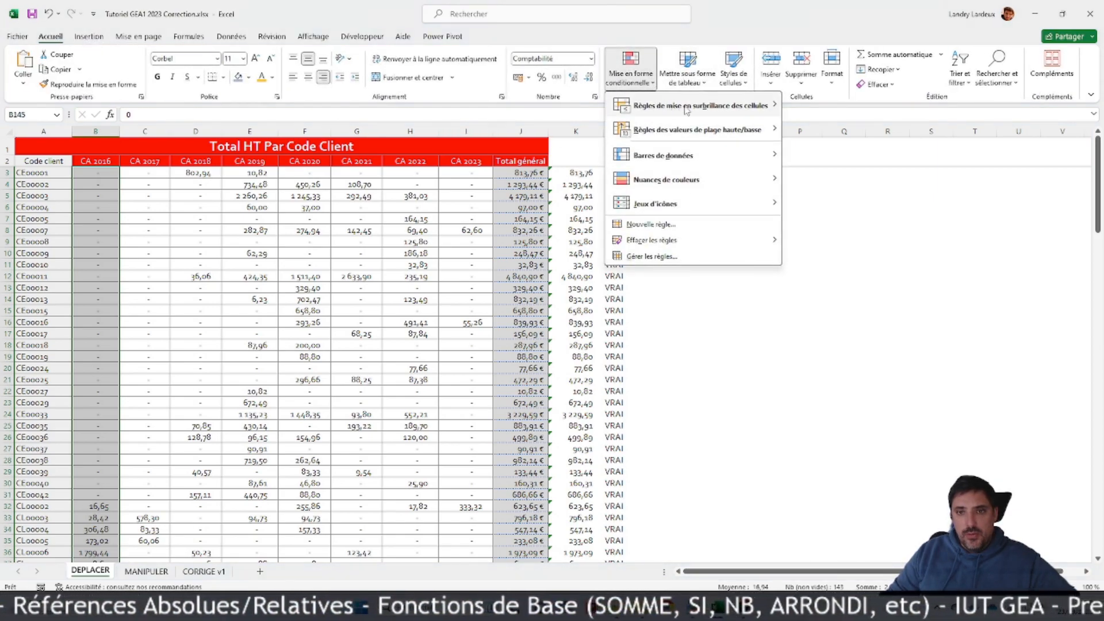
mouse_move(718, 111)
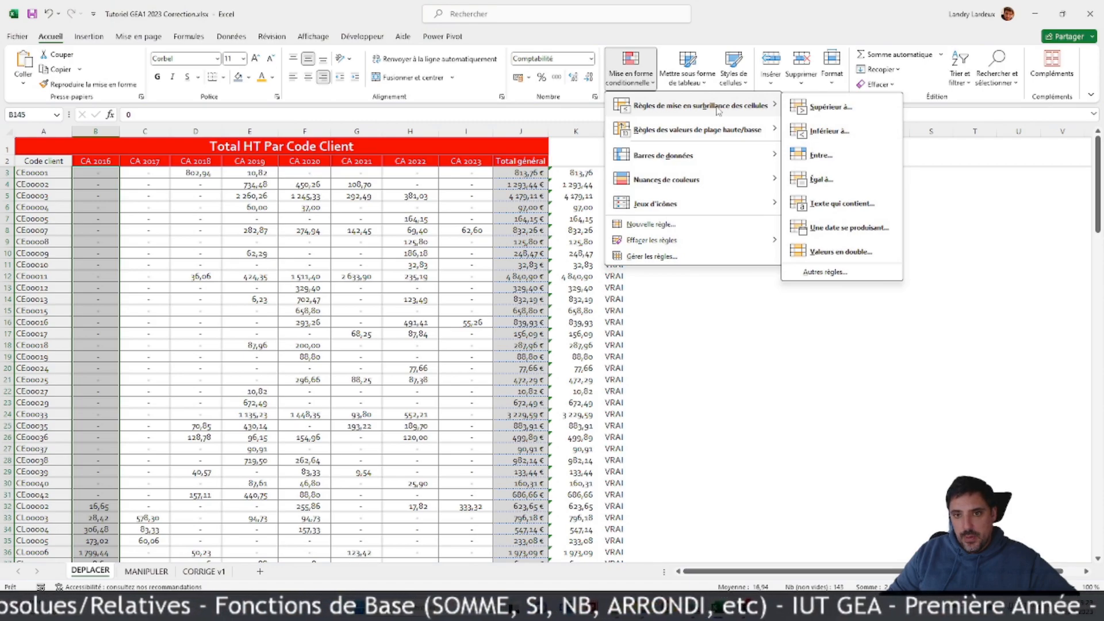
mouse_move(748, 136)
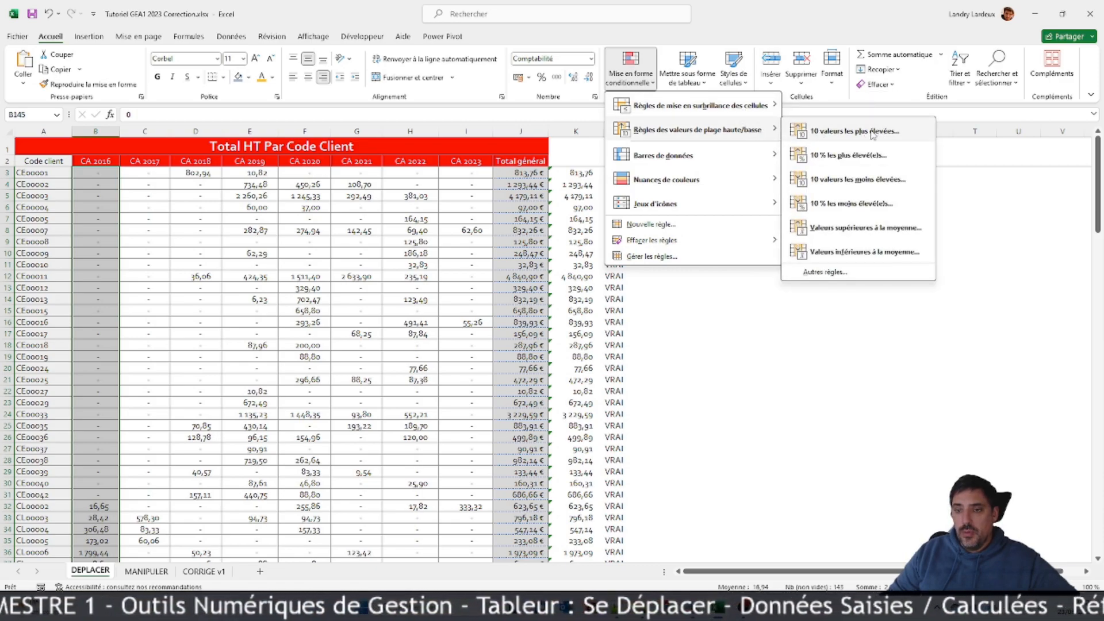
click(828, 272)
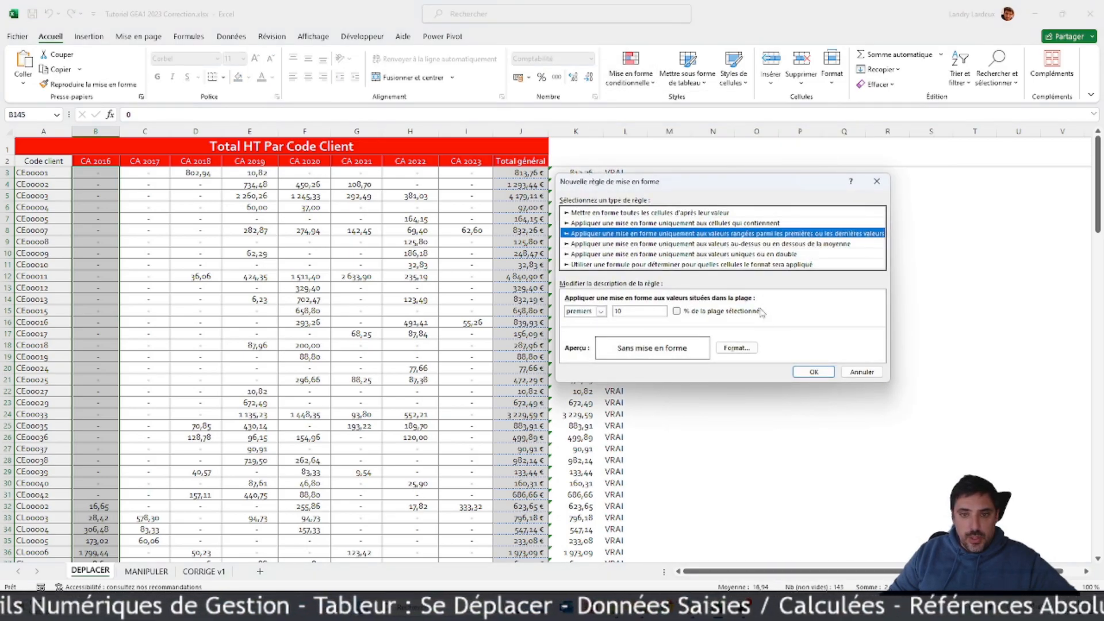
click(656, 313)
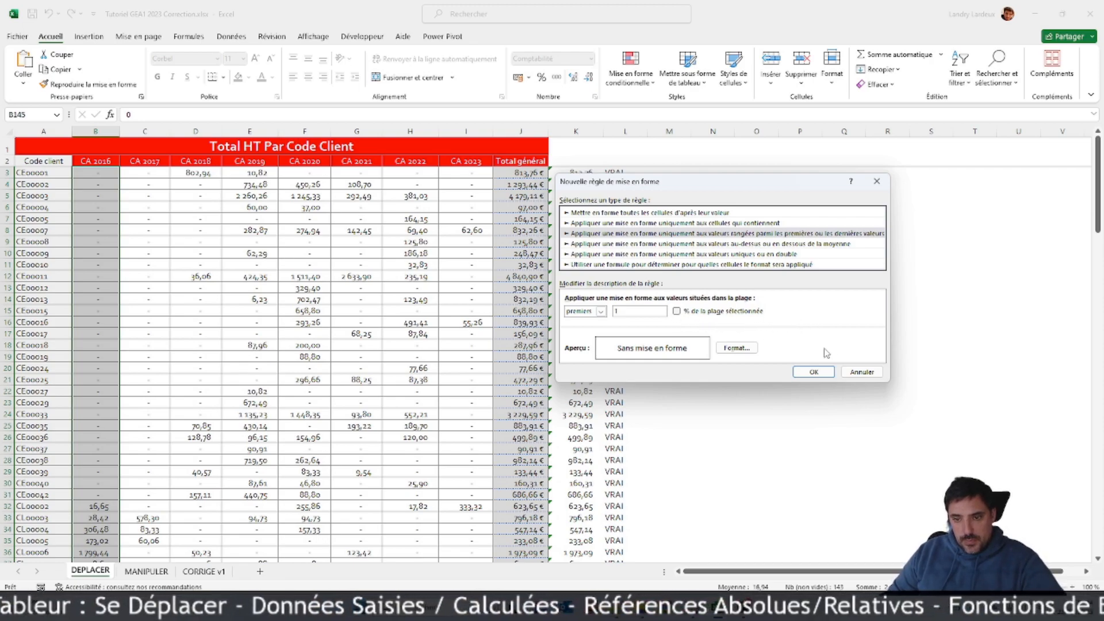
click(737, 347)
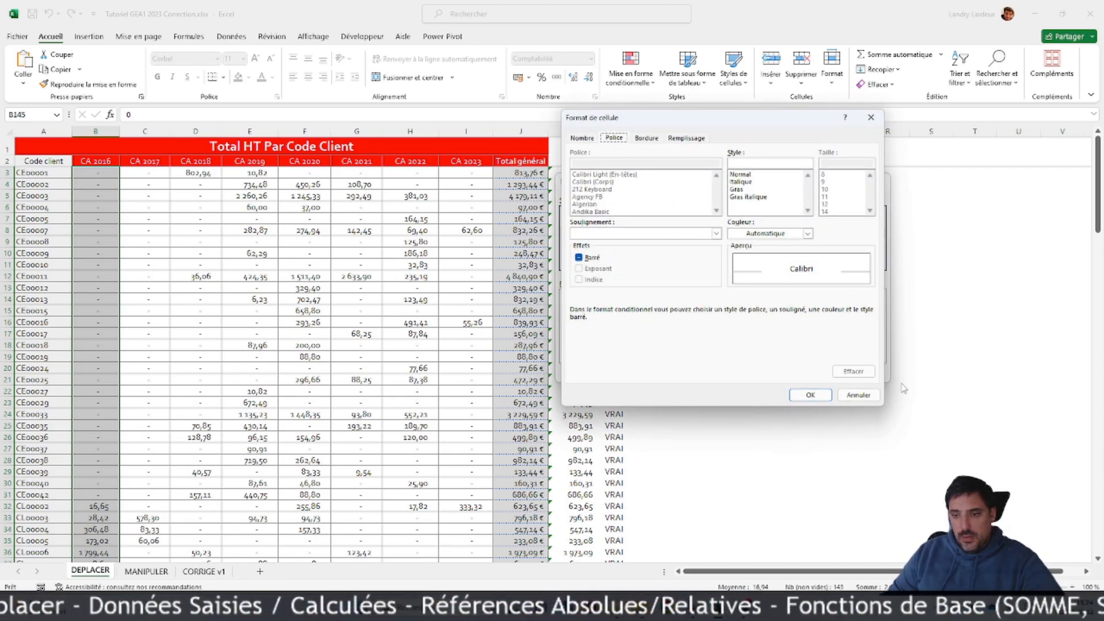
click(858, 395)
click(859, 369)
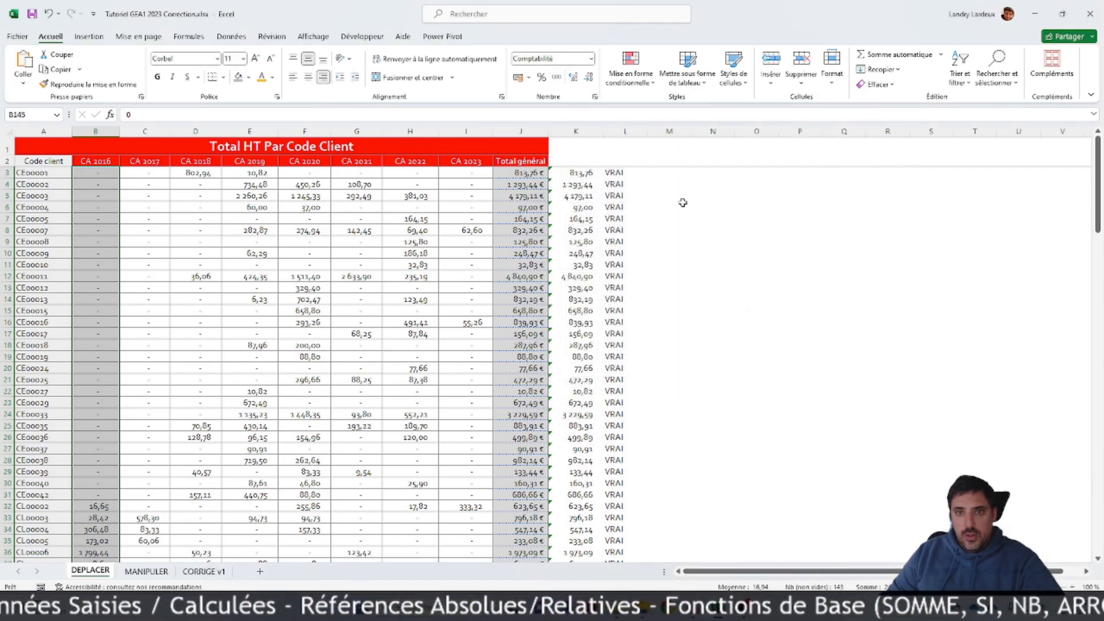
Step: Apply a top 10% conditional formatting rule with light red fill and dark red text to the CA 2016 values B3:B145
click(643, 87)
mouse_move(691, 198)
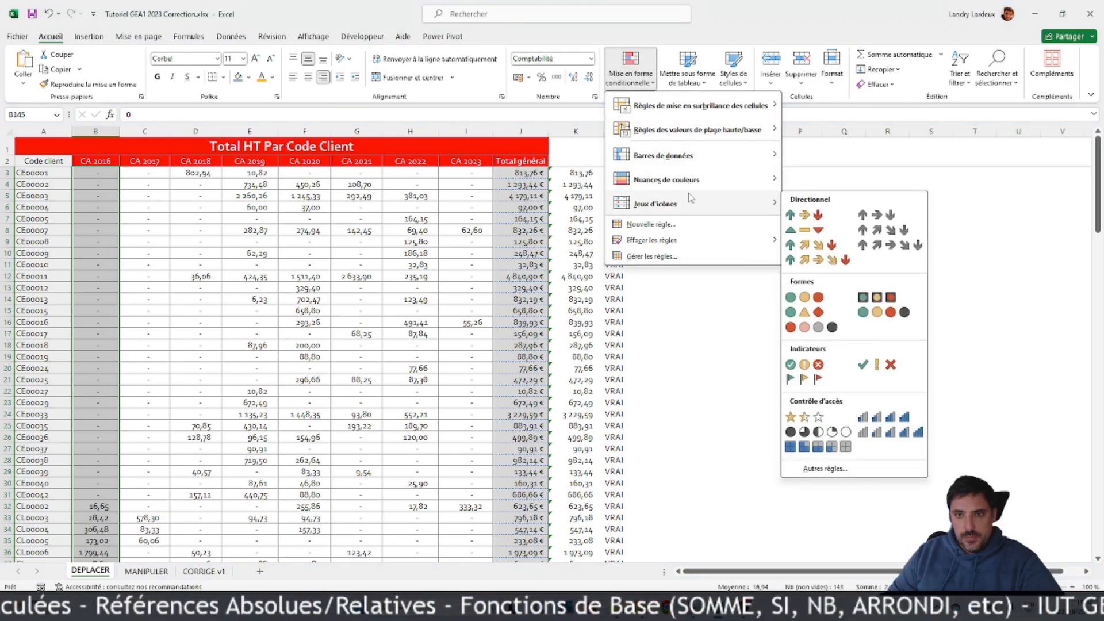
mouse_move(745, 130)
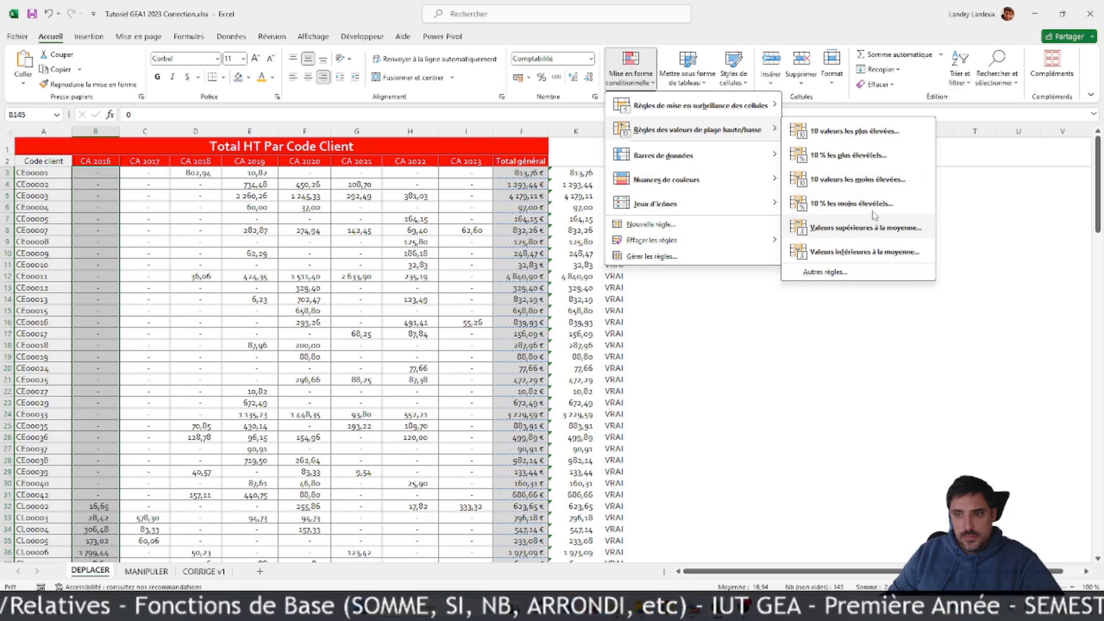
click(879, 156)
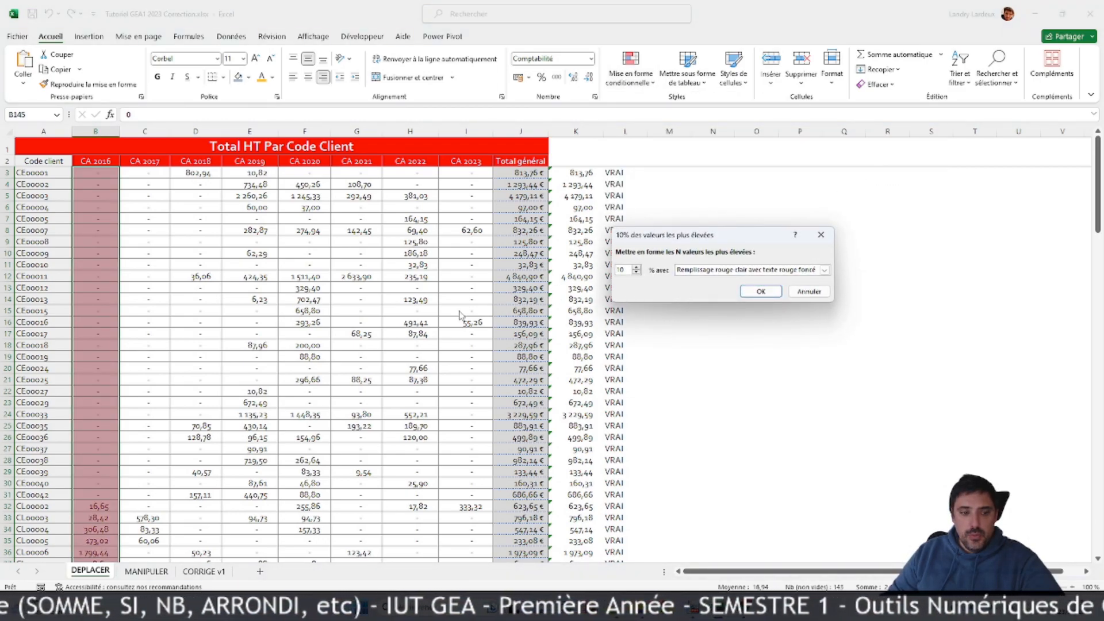
click(825, 270)
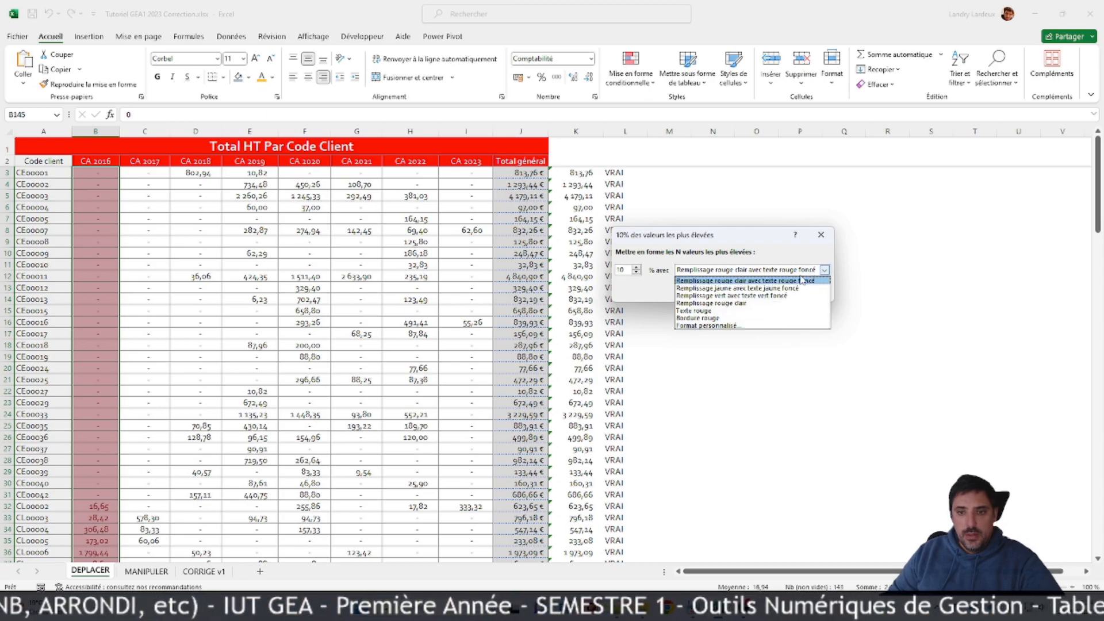
click(726, 326)
click(761, 291)
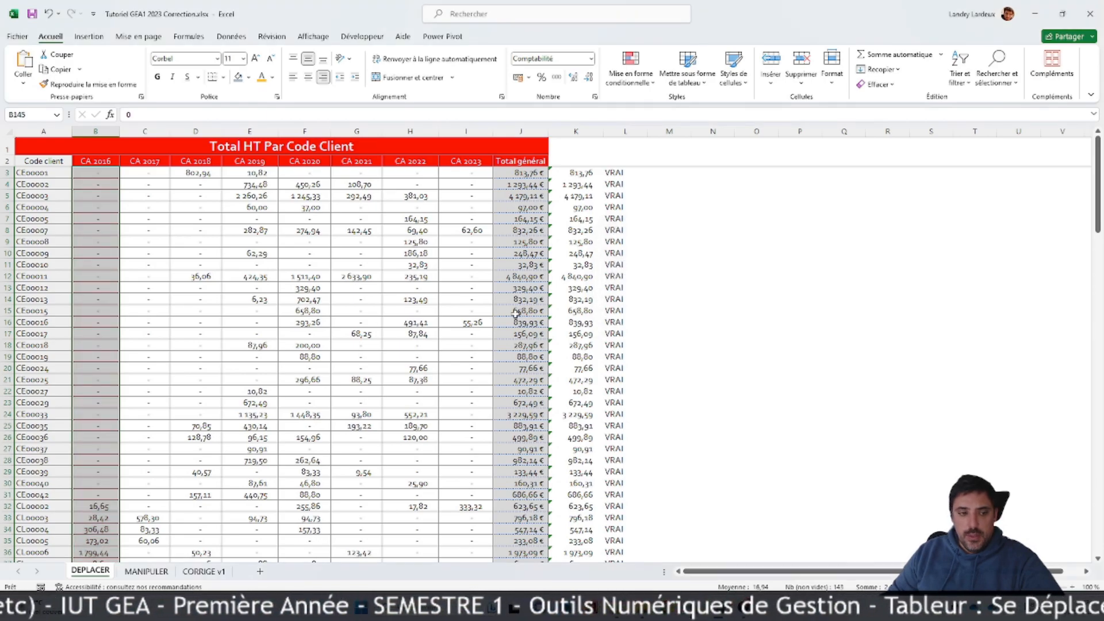
scroll(292, 323, down, 6)
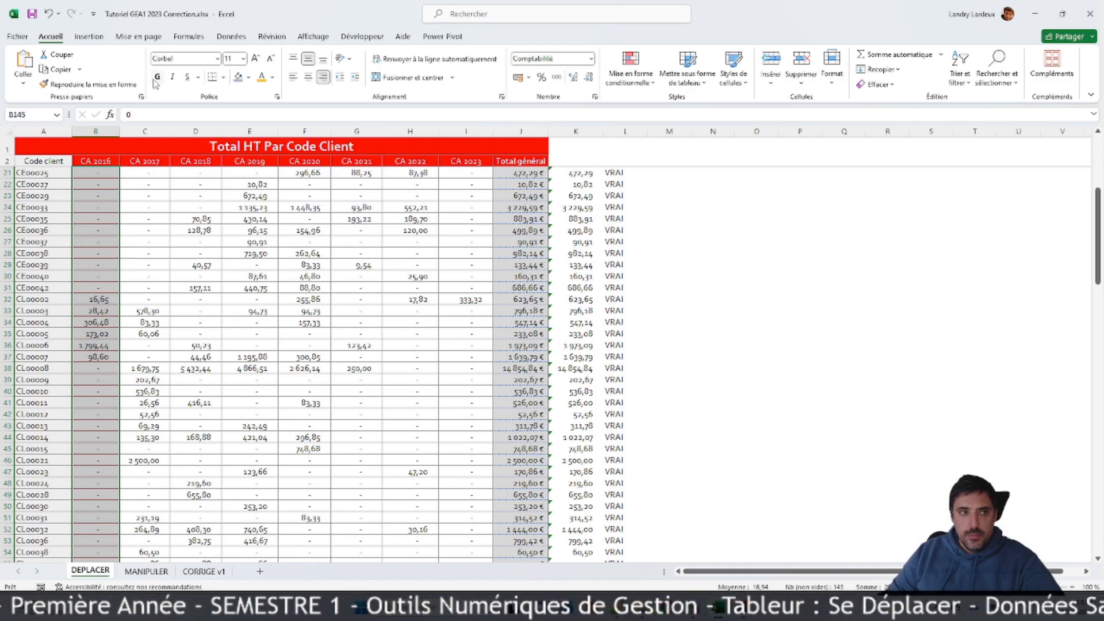
Step: Undo the top 10% conditional formatting on the CA 2016 column and check the table down to its total row
click(45, 19)
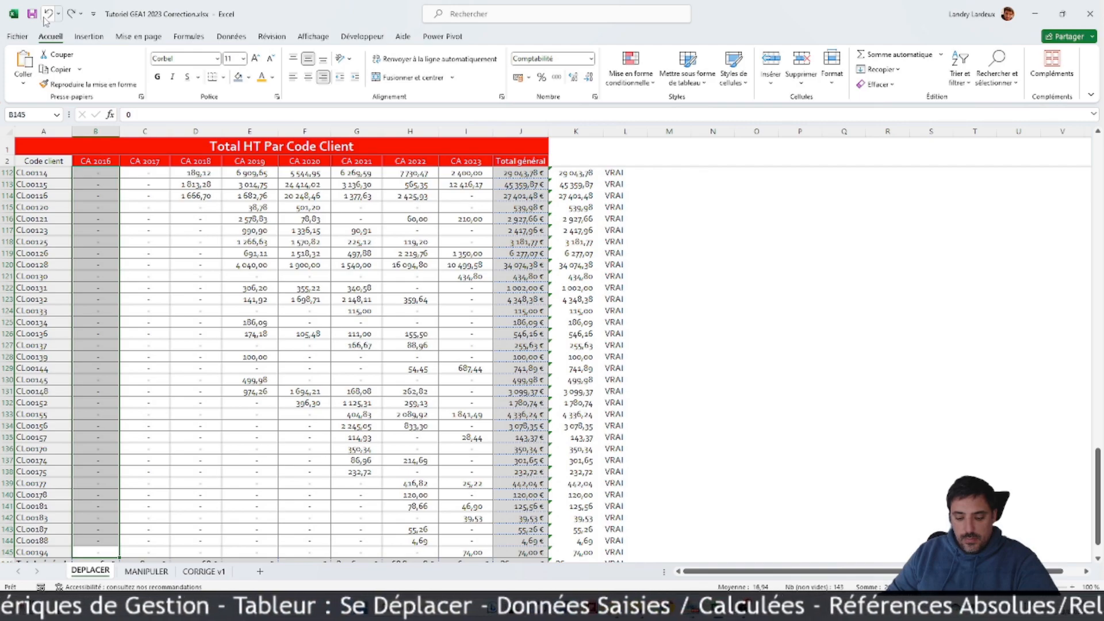
click(45, 19)
scroll(391, 274, down, 14)
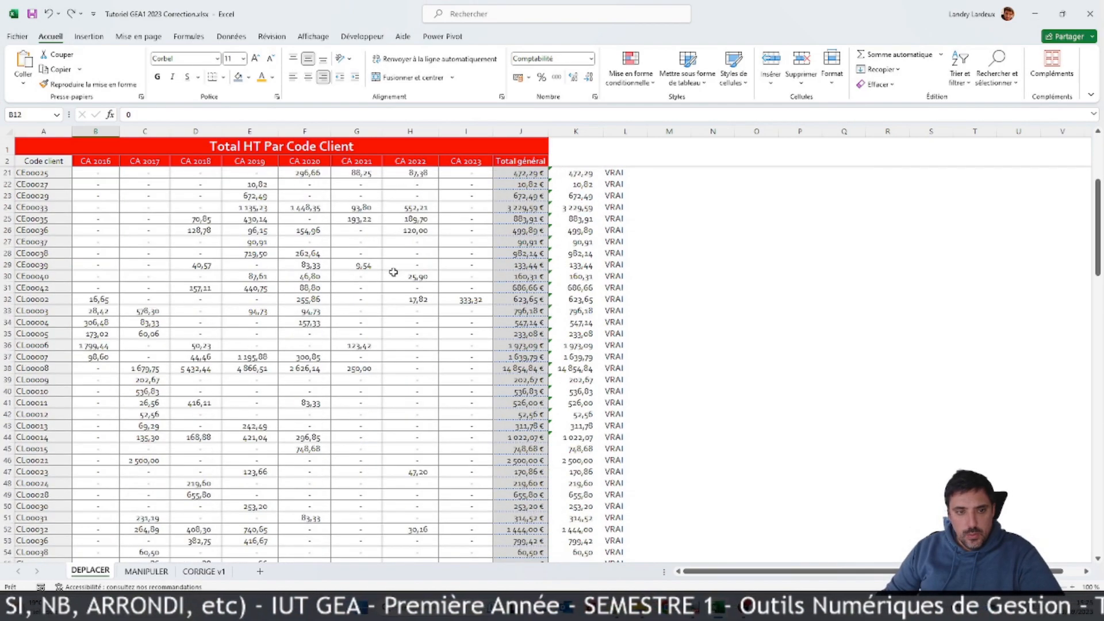
scroll(391, 275, down, 20)
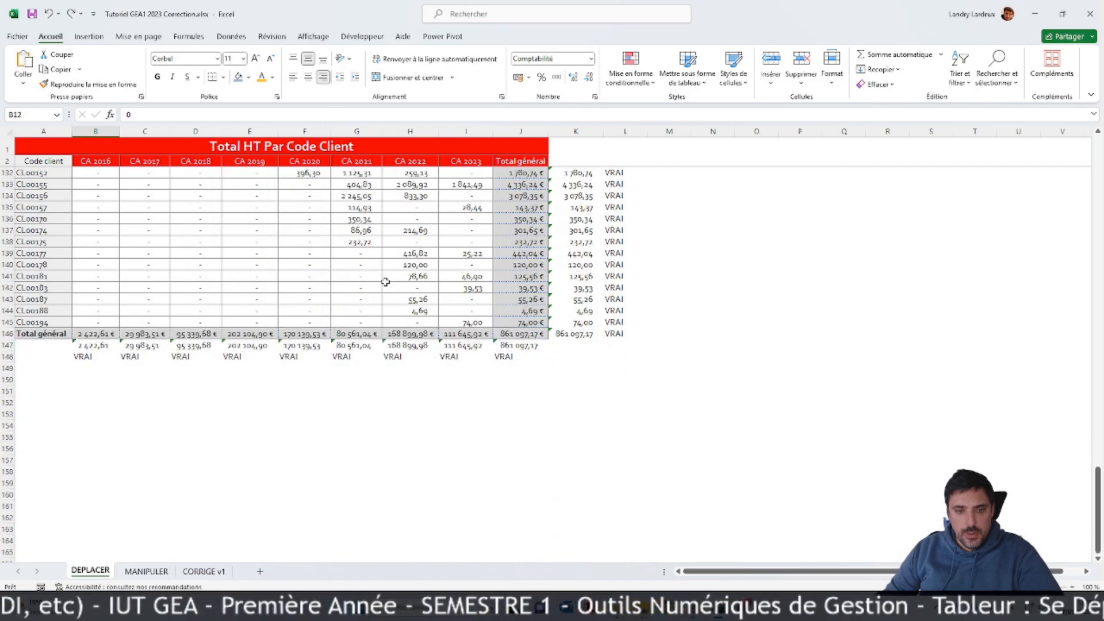
Step: Set up a lowest-values rule for B3:I145 with the count set to 1 and green fill with dark green text
drag(460, 255, 137, 13)
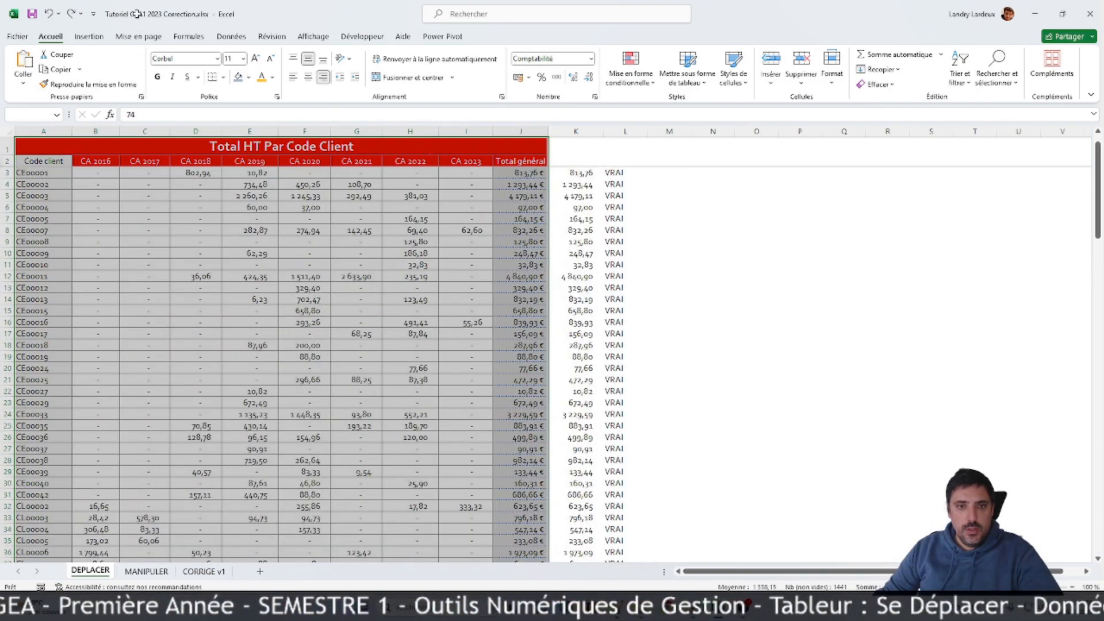
drag(142, 152, 110, 175)
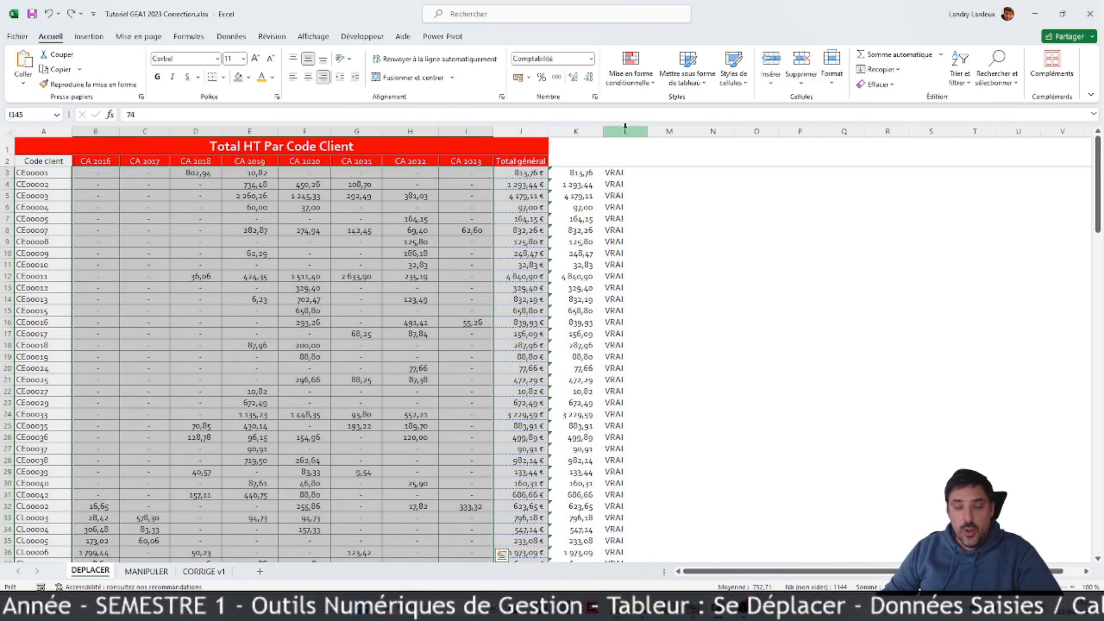
click(631, 68)
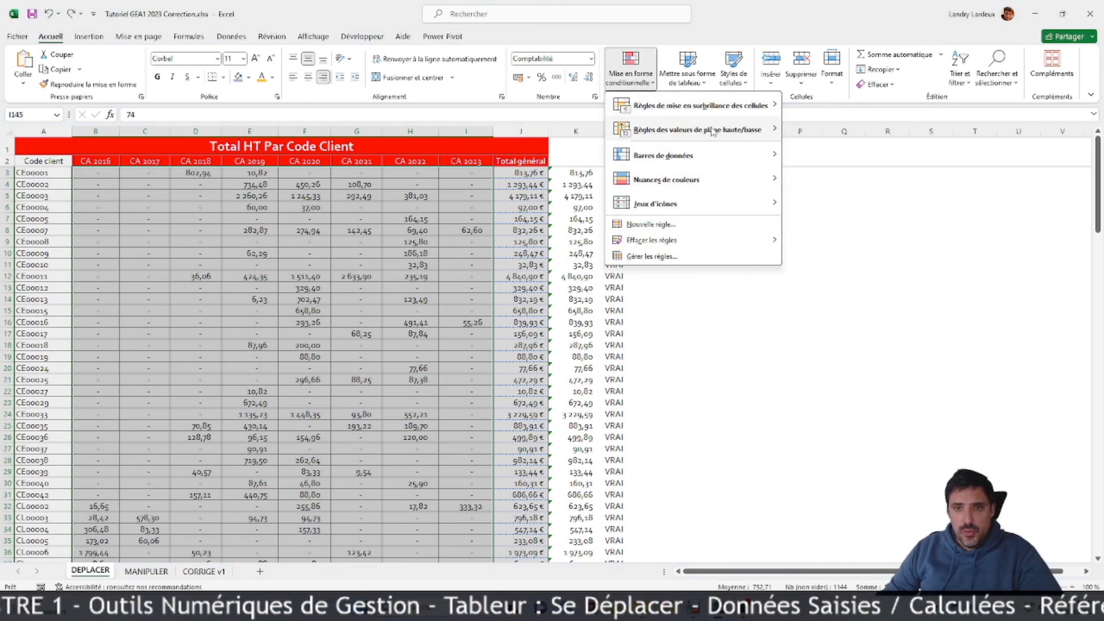
mouse_move(745, 131)
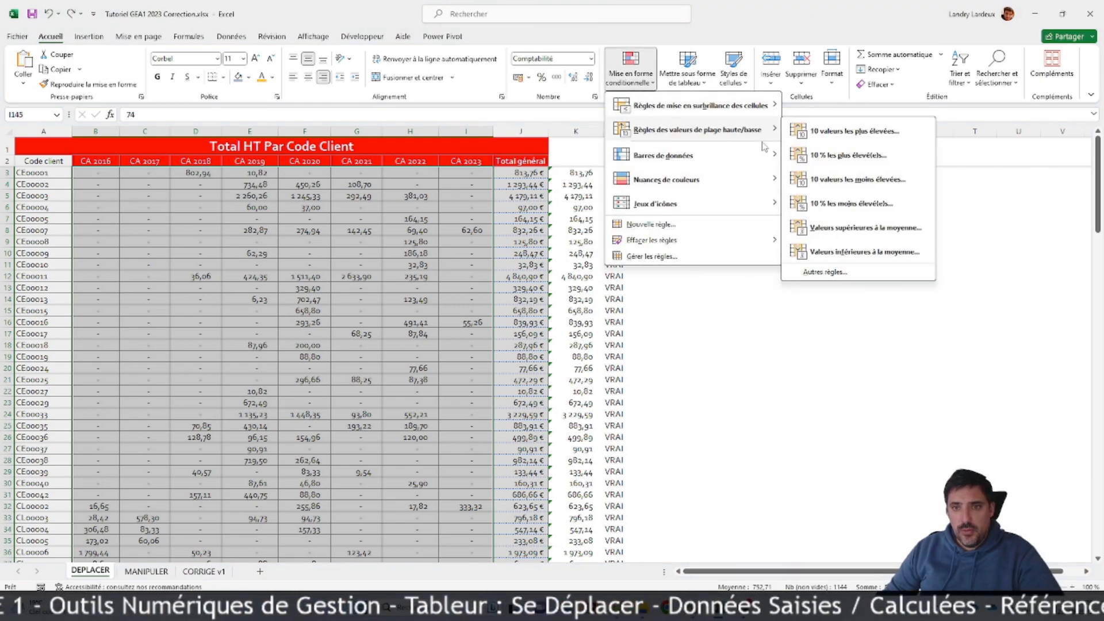
click(885, 183)
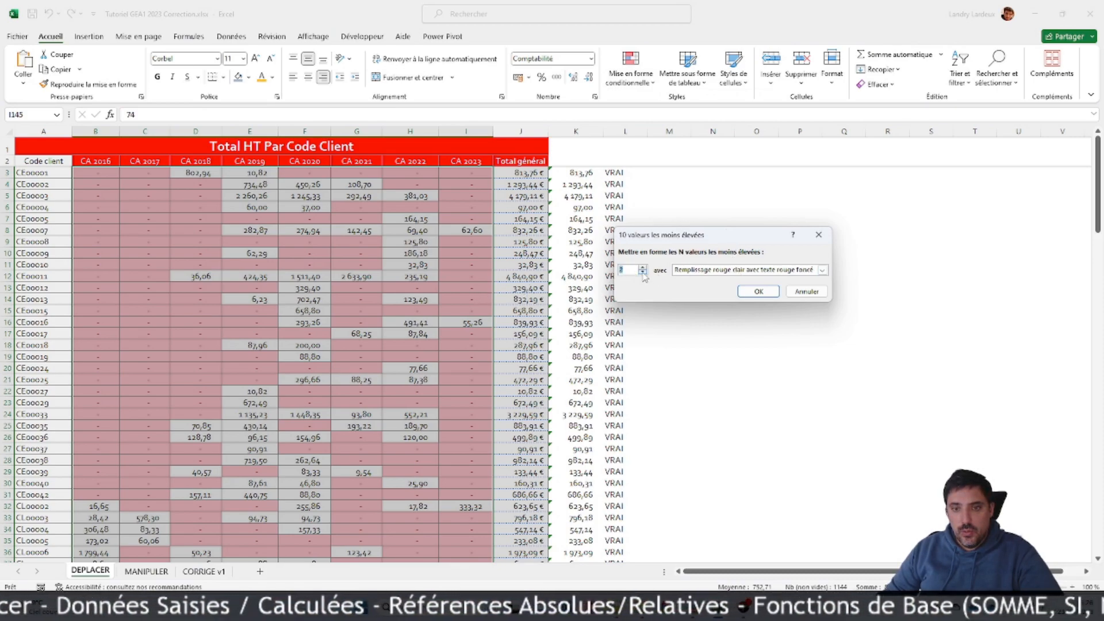
click(823, 269)
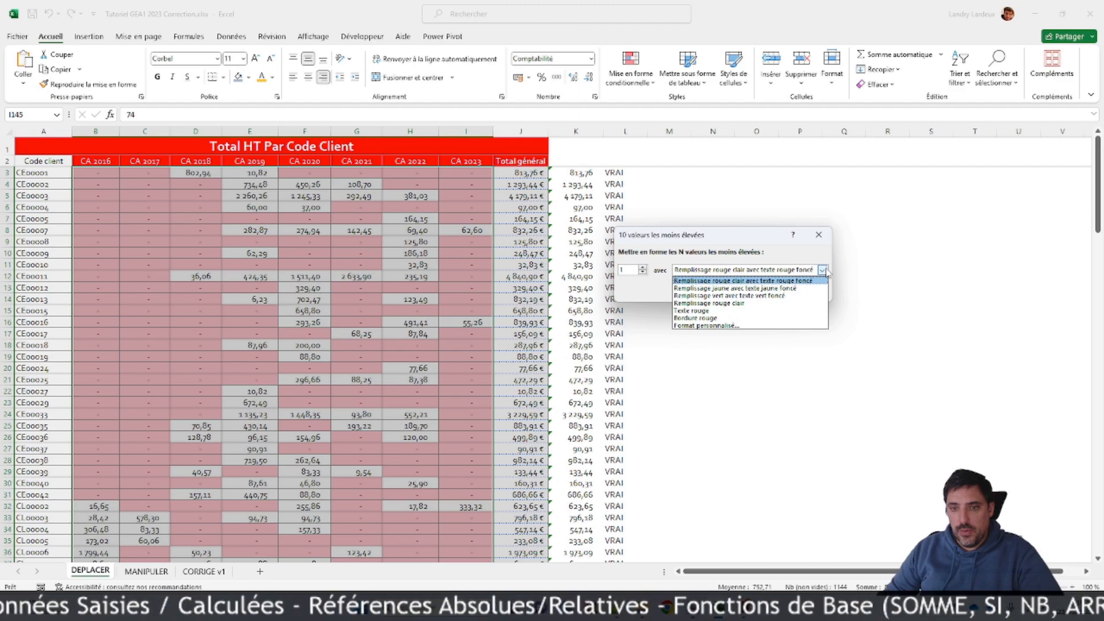
click(751, 295)
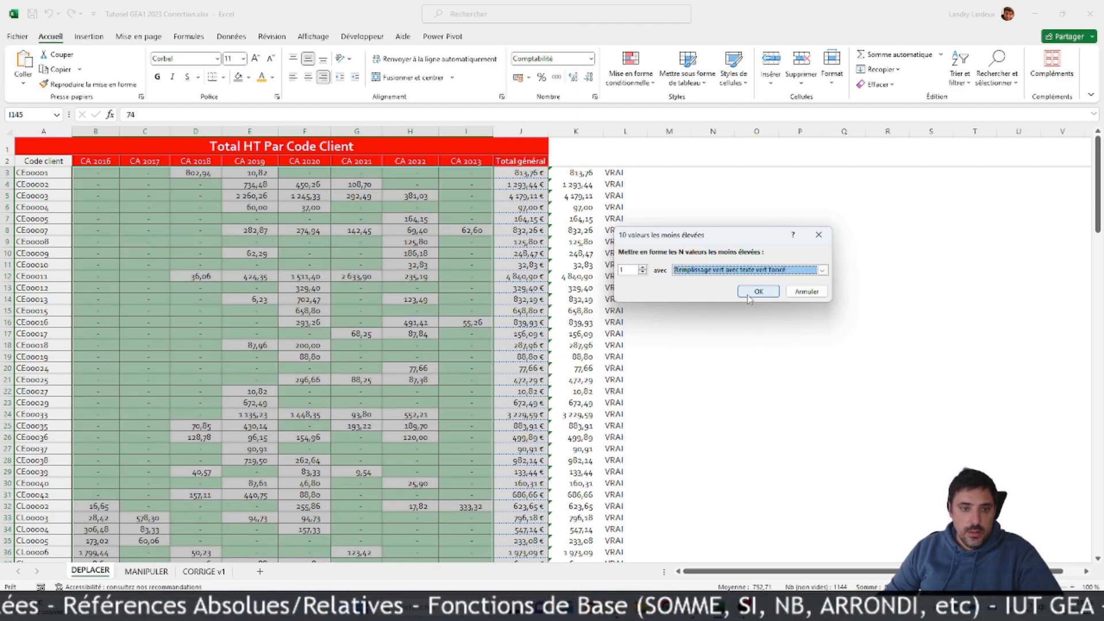
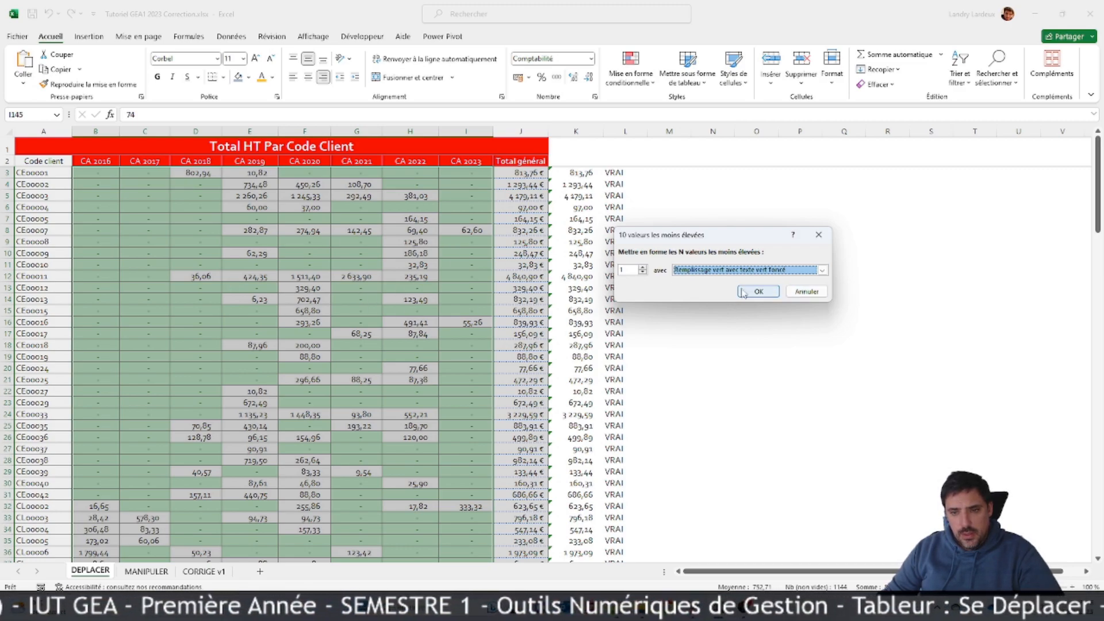
Step: Discard the lowest-values rule and apply a highest-values rule to B3:I145 with count 1 and green fill with dark green text
click(813, 293)
click(631, 67)
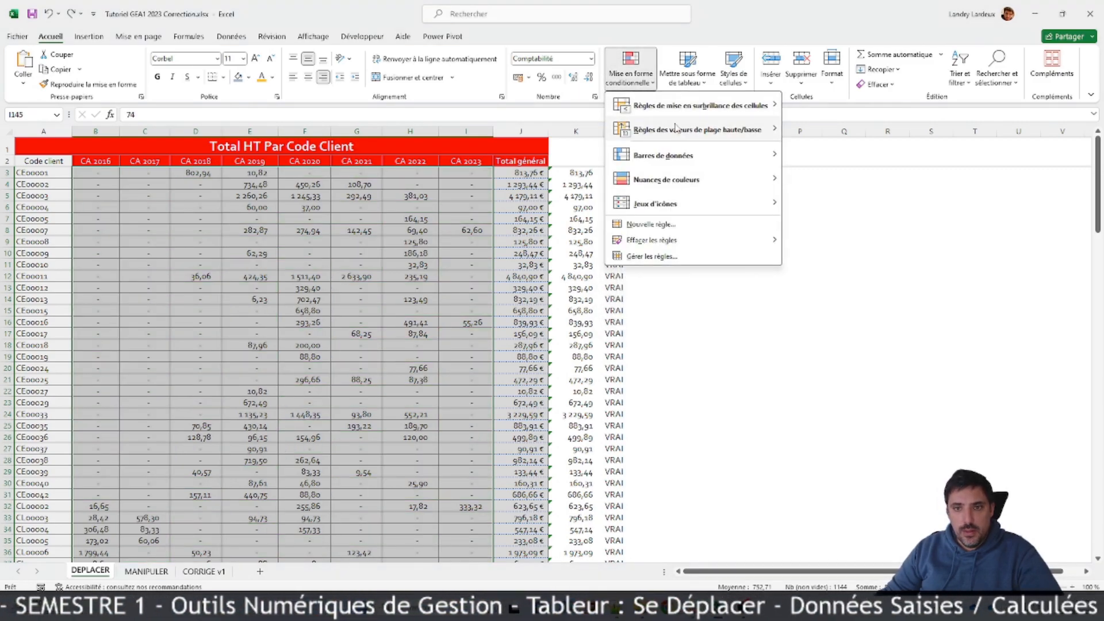
mouse_move(776, 132)
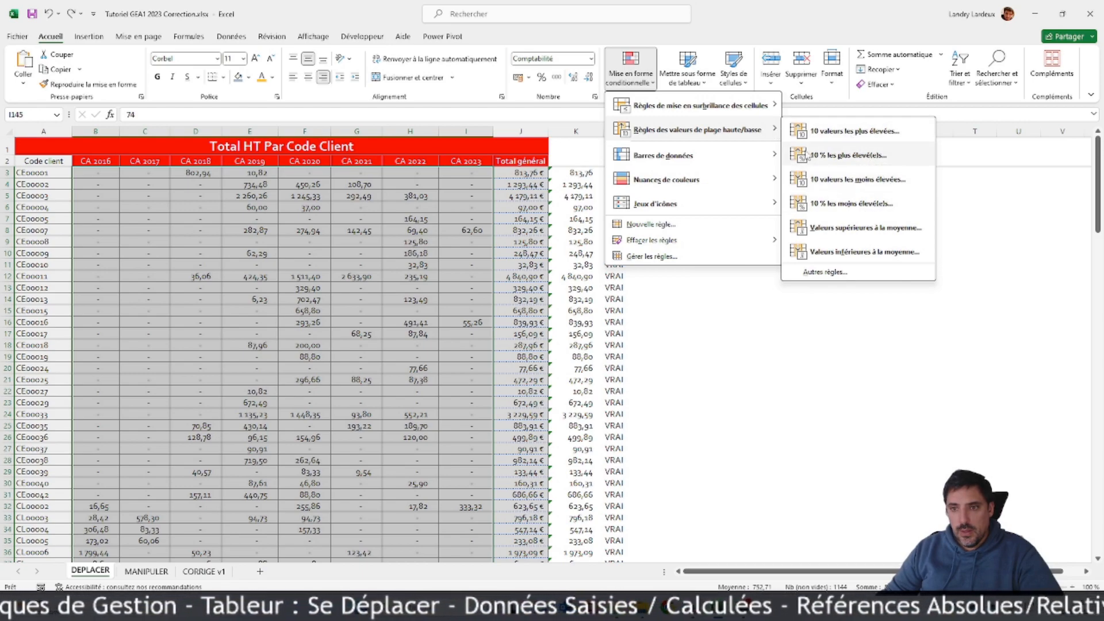
click(885, 132)
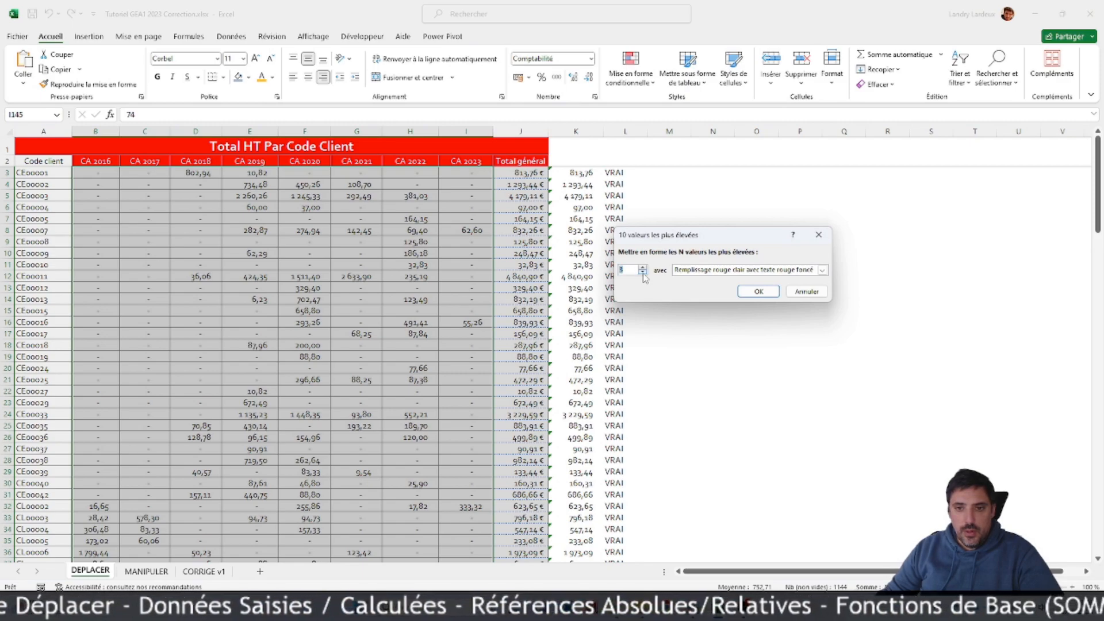
click(823, 270)
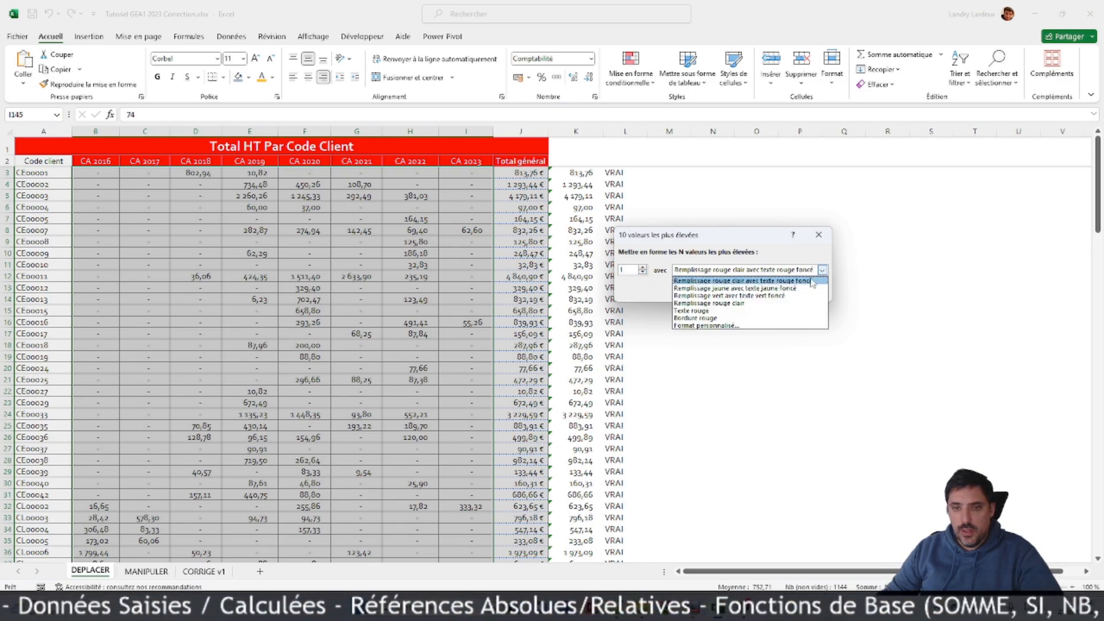
click(744, 295)
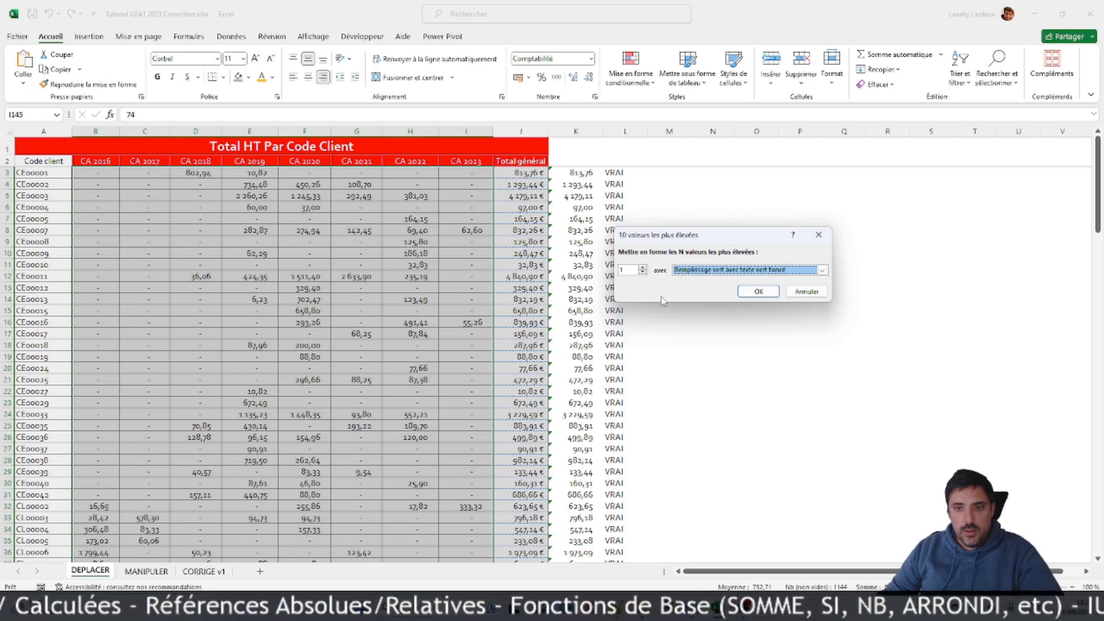
click(759, 291)
scroll(439, 319, down, 20)
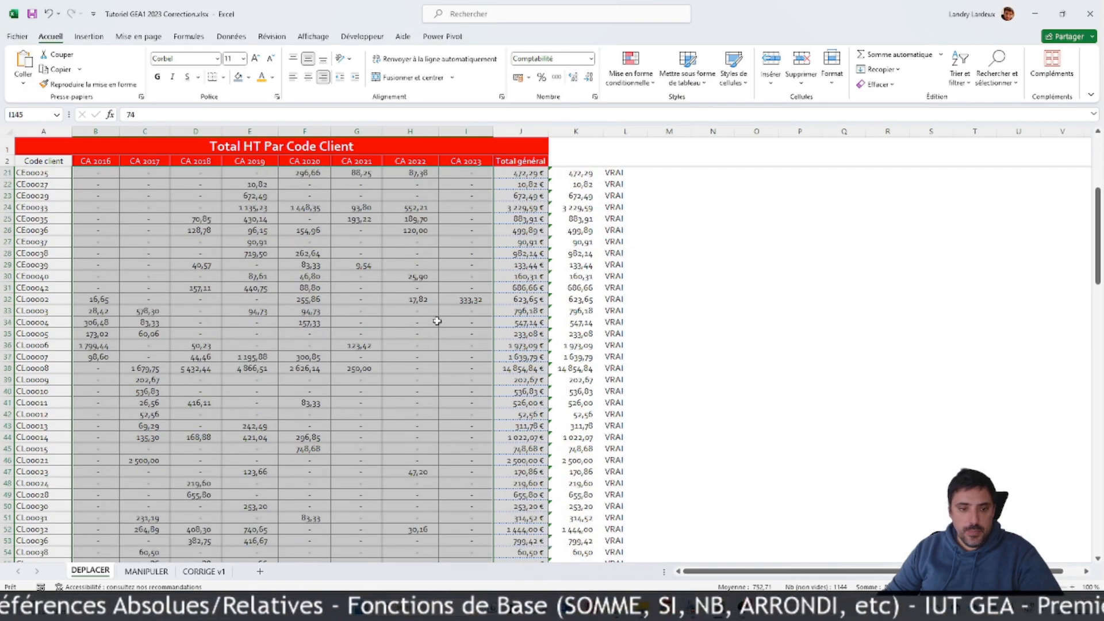
scroll(439, 319, down, 16)
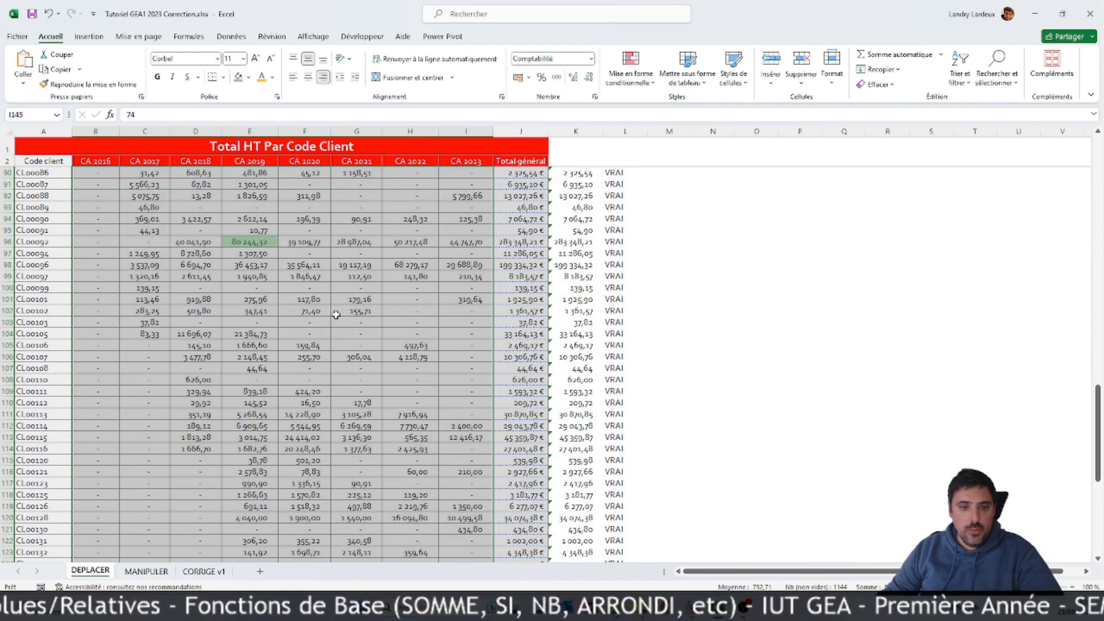
scroll(343, 311, up, 4)
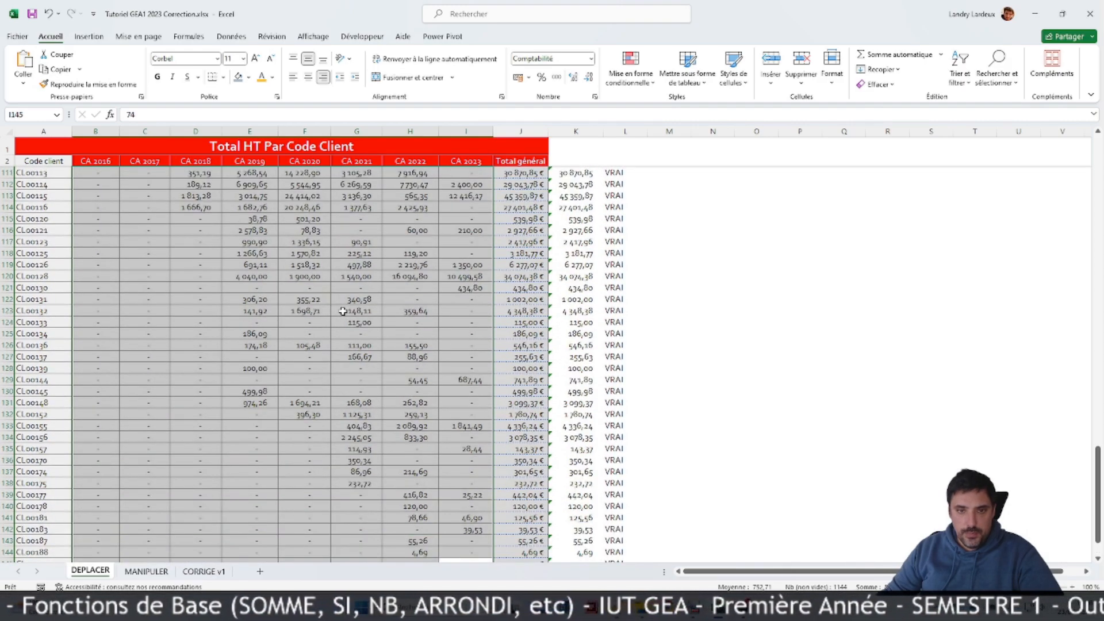
Step: Delete the highest-value conditional formatting rule applied to B3:I145
click(649, 83)
click(652, 257)
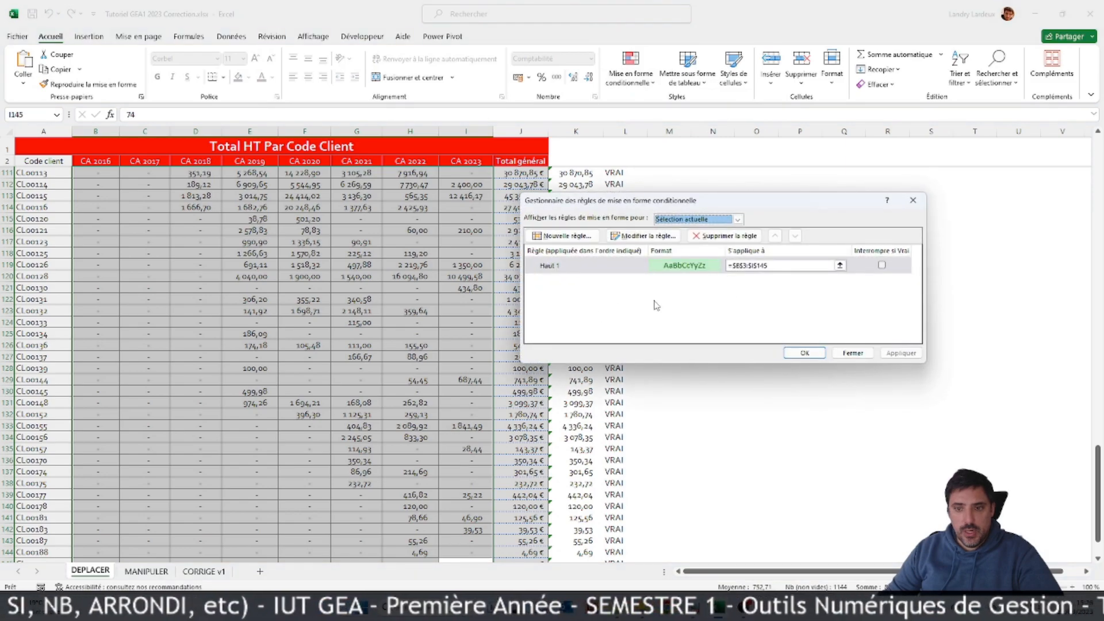
click(579, 271)
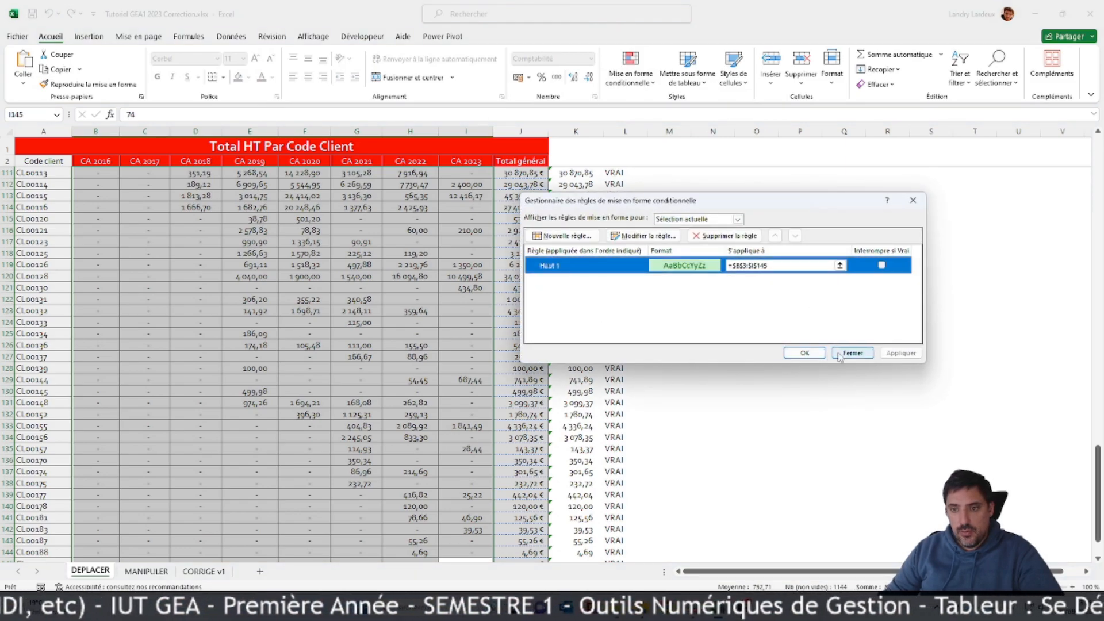
click(707, 237)
click(804, 353)
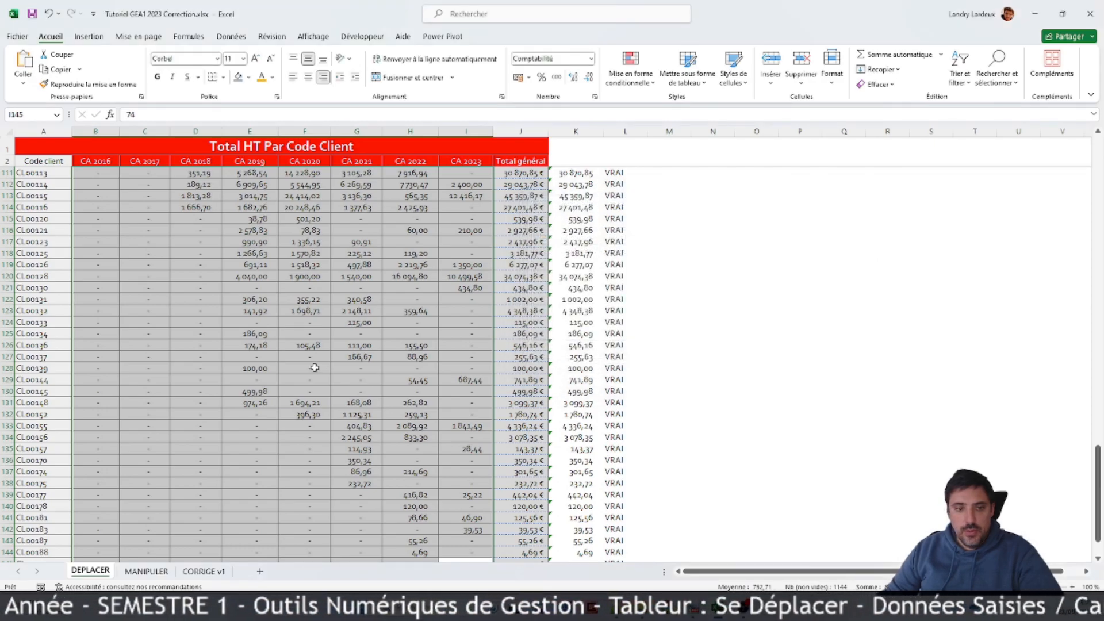
Step: Apply a highest-values rule to the CA 2016 values B3:B145 with count 1 and green fill with dark green text
scroll(311, 365, down, 6)
click(101, 368)
drag(103, 363, 93, 173)
click(631, 72)
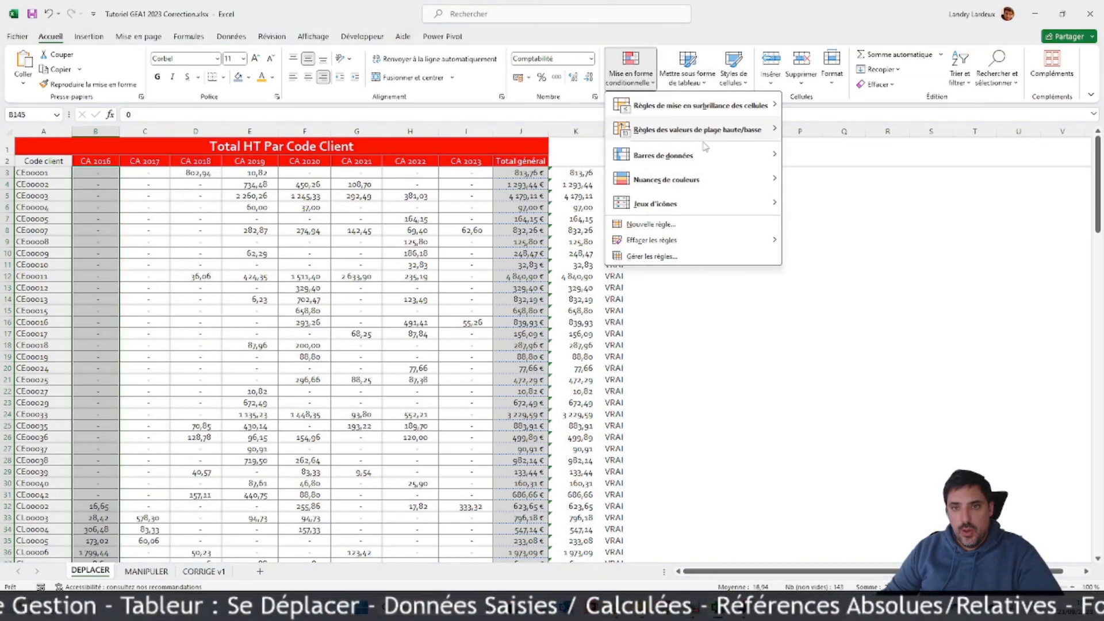
mouse_move(752, 133)
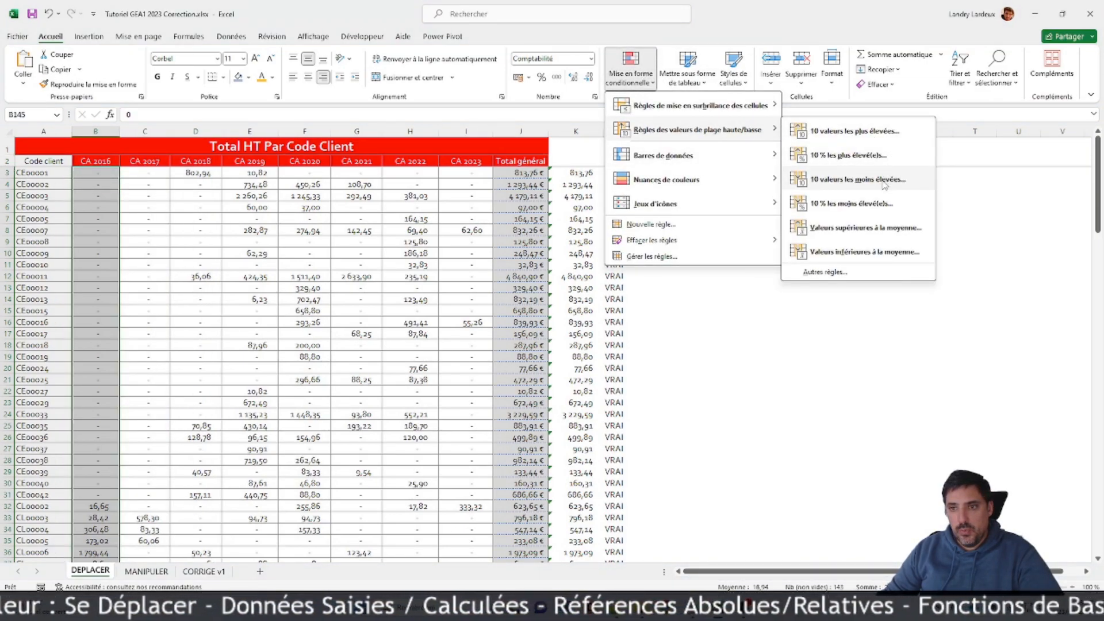
click(864, 140)
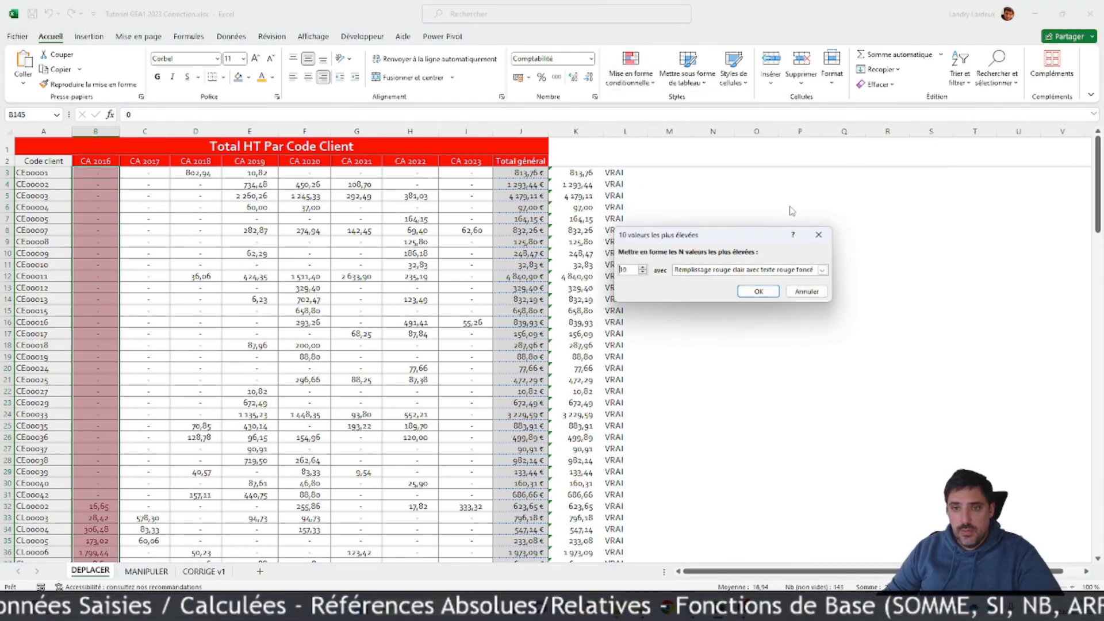
click(643, 274)
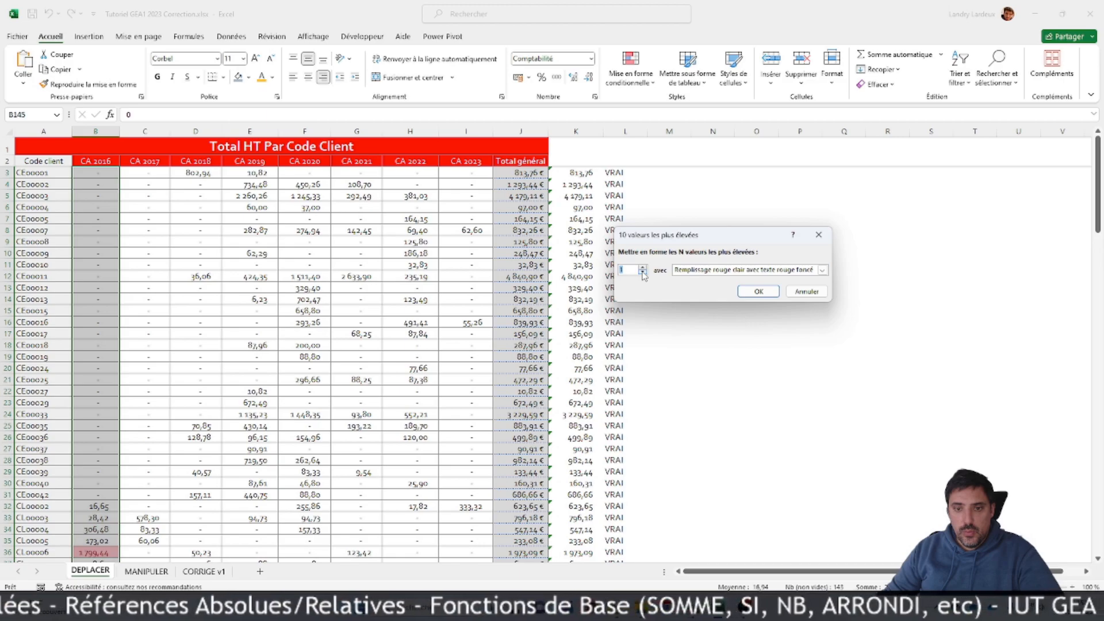
click(824, 269)
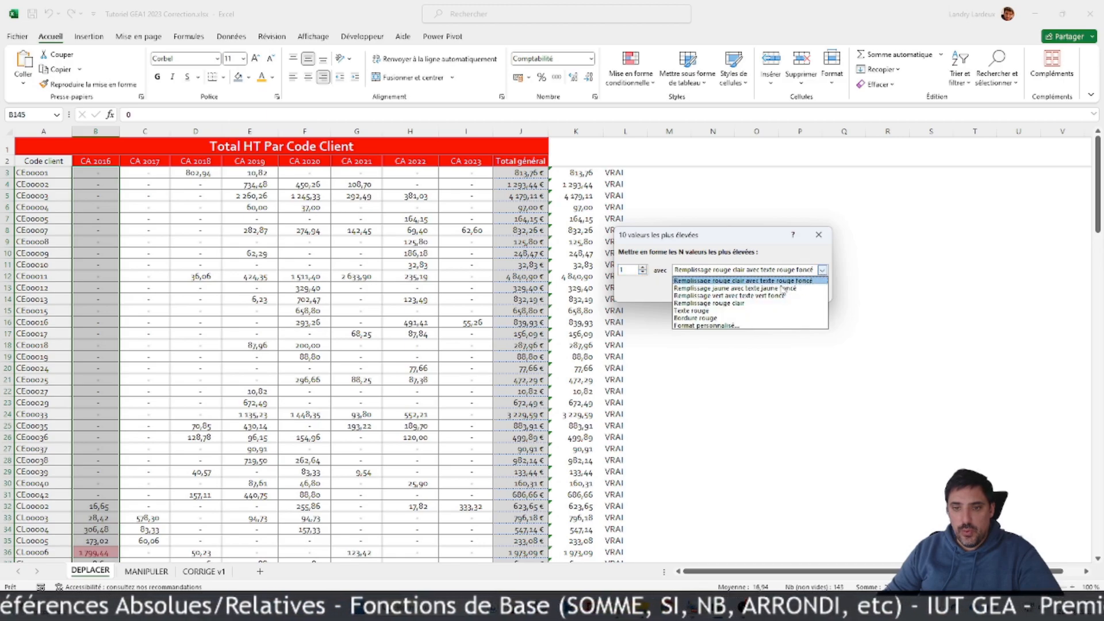
click(754, 296)
click(759, 294)
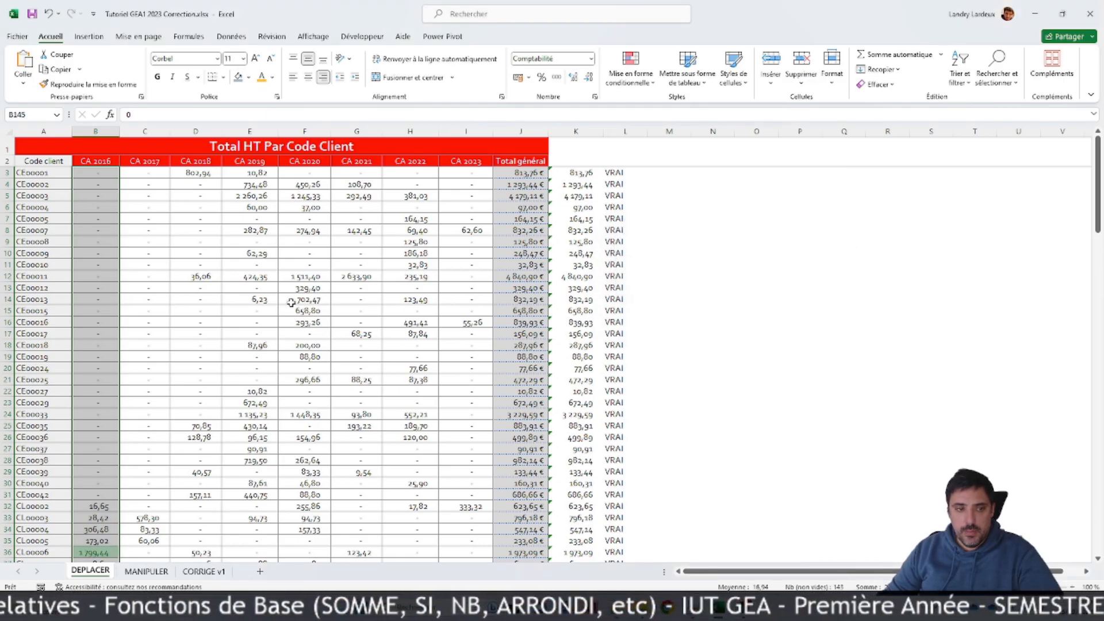
Step: Copy the formatting of the CA 2016 values onto the CA 2017 to CA 2023 values, C3:I145, with the format painter
scroll(264, 290, down, 20)
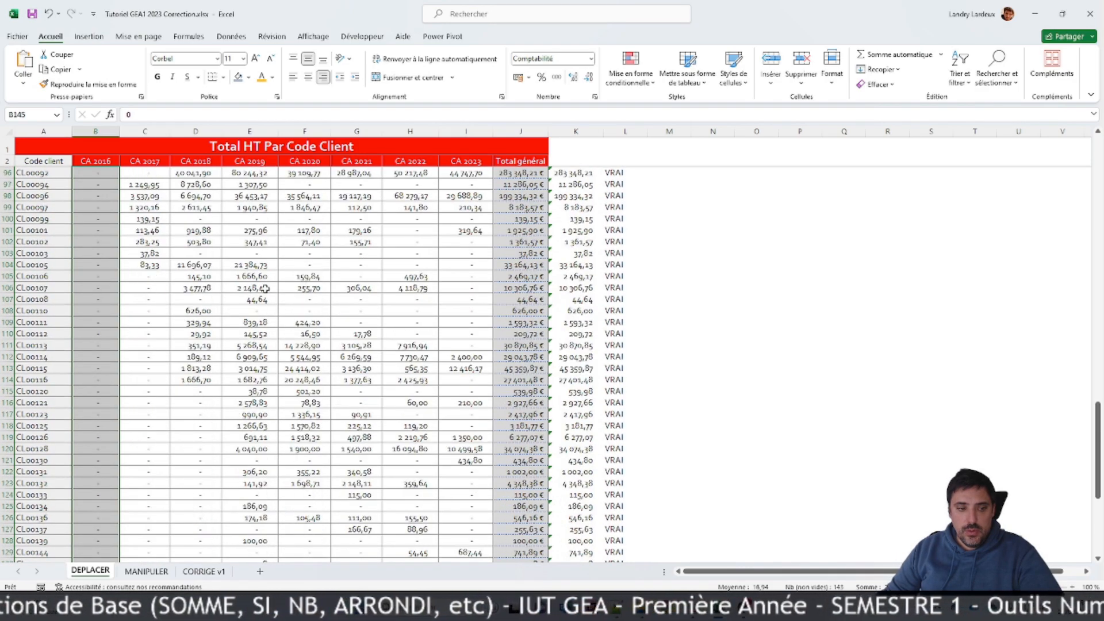
scroll(265, 289, down, 7)
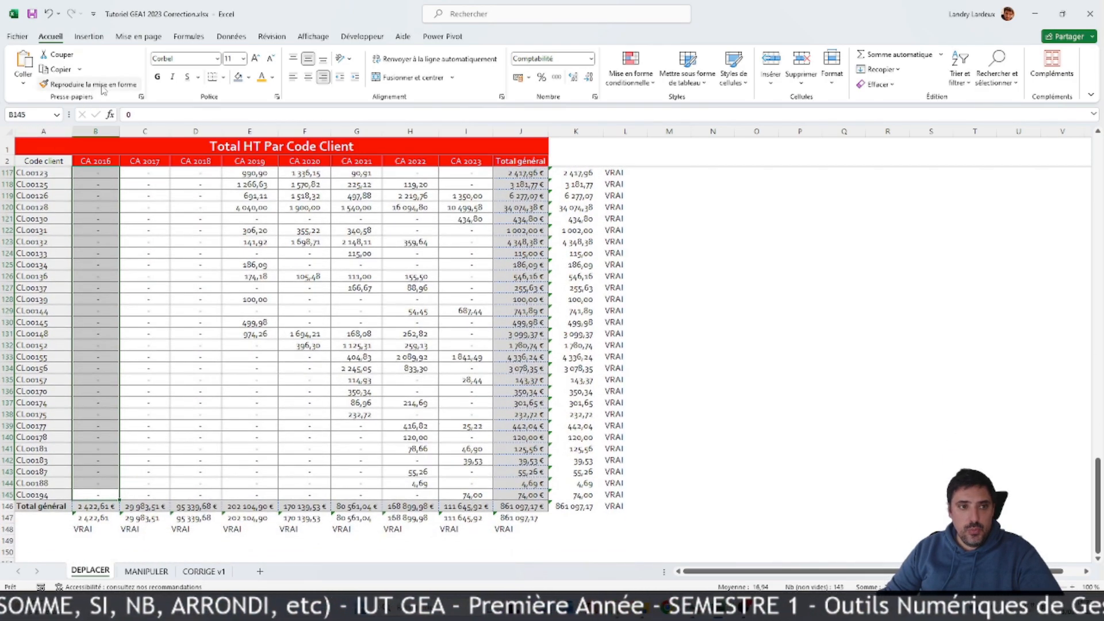
click(90, 85)
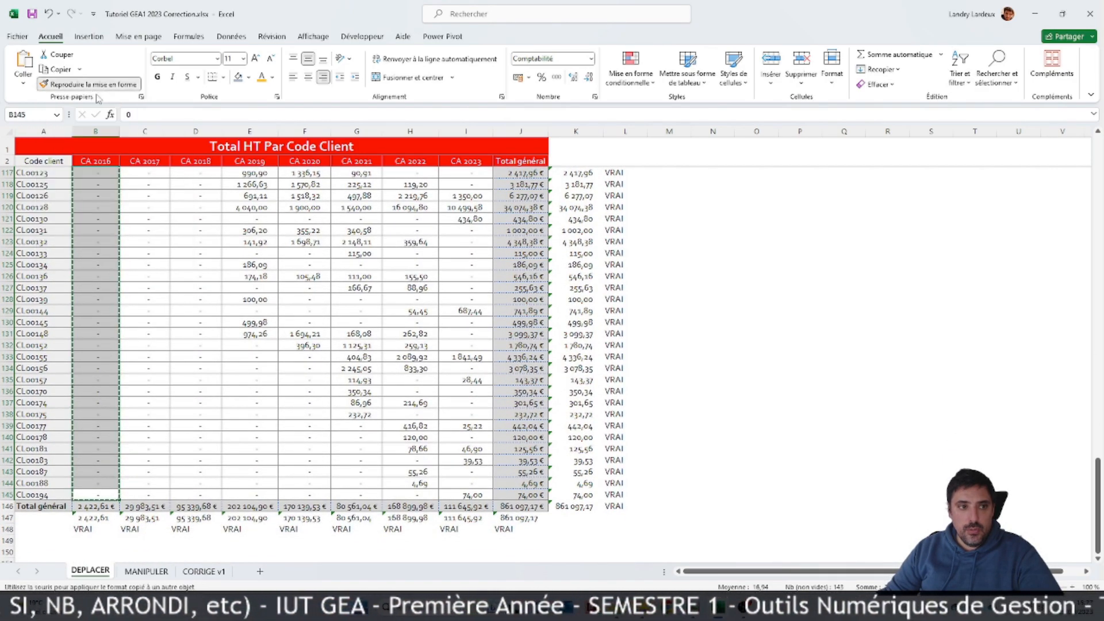
click(470, 496)
mouse_move(470, 495)
mouse_down()
mouse_move(177, 127)
mouse_move(142, 175)
mouse_up()
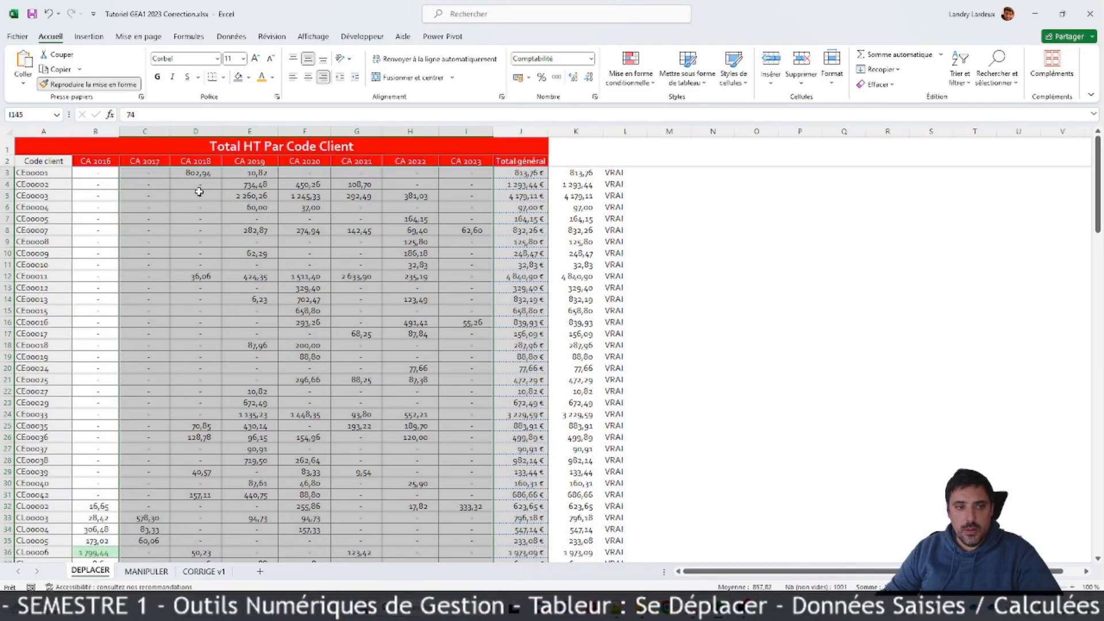
scroll(354, 220, down, 20)
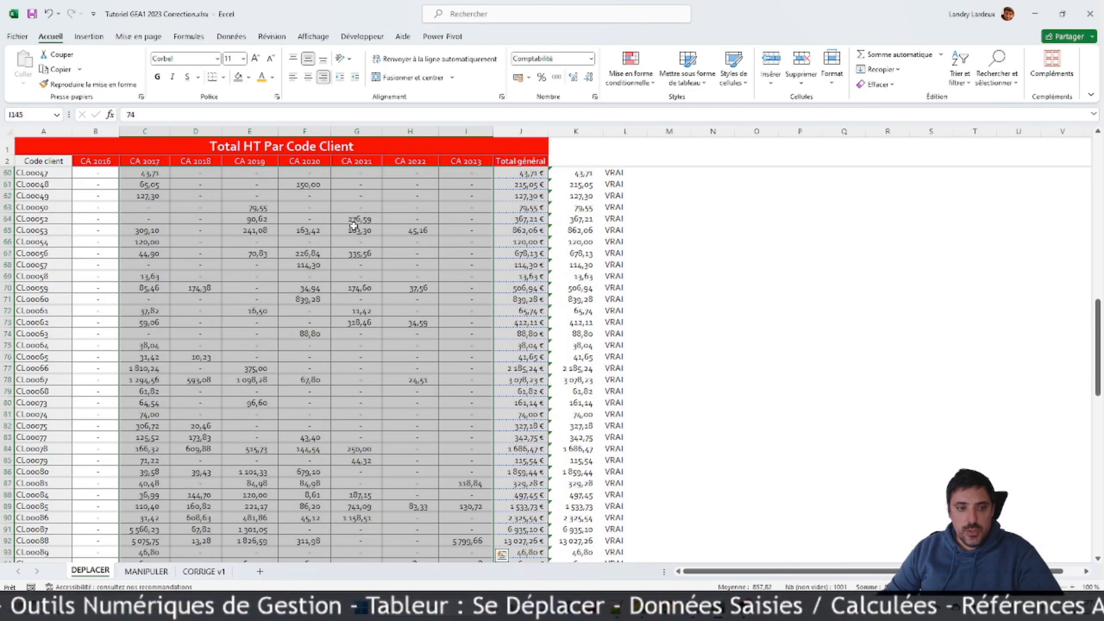
scroll(353, 226, down, 5)
scroll(353, 228, down, 5)
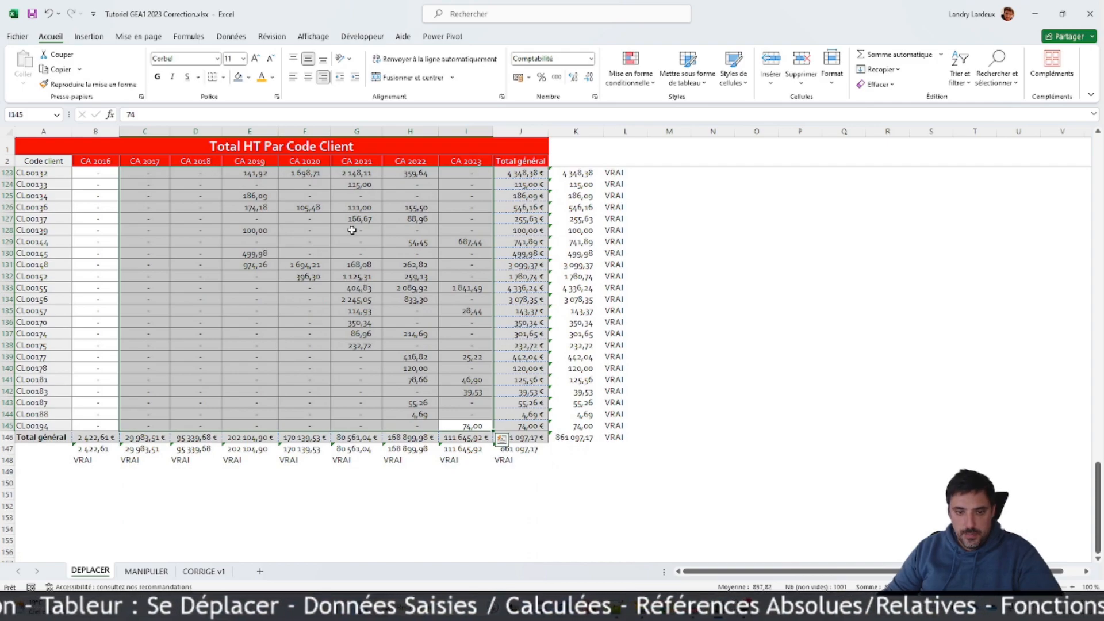
click(393, 283)
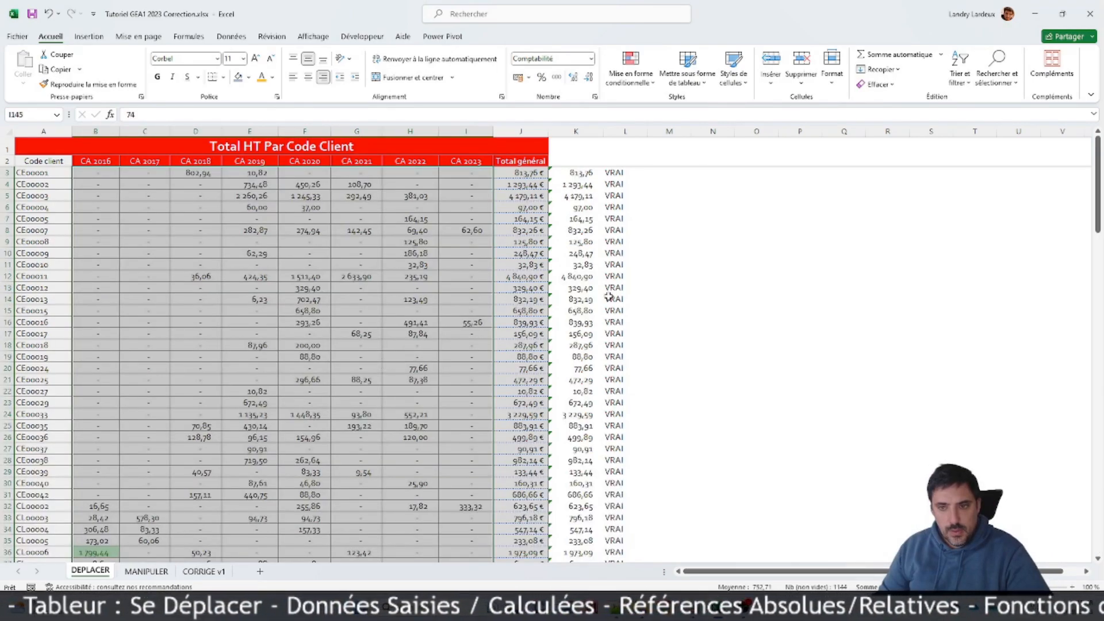
click(672, 275)
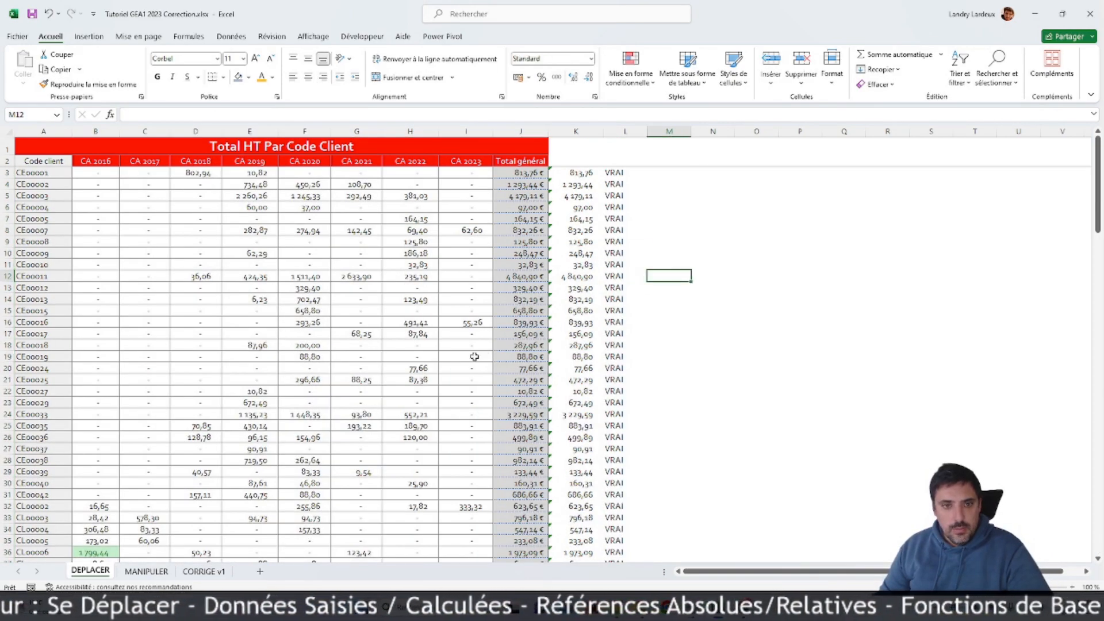
Step: Add right and top outer borders to the whole table A1:J146 through the cell format settings
scroll(395, 388, down, 18)
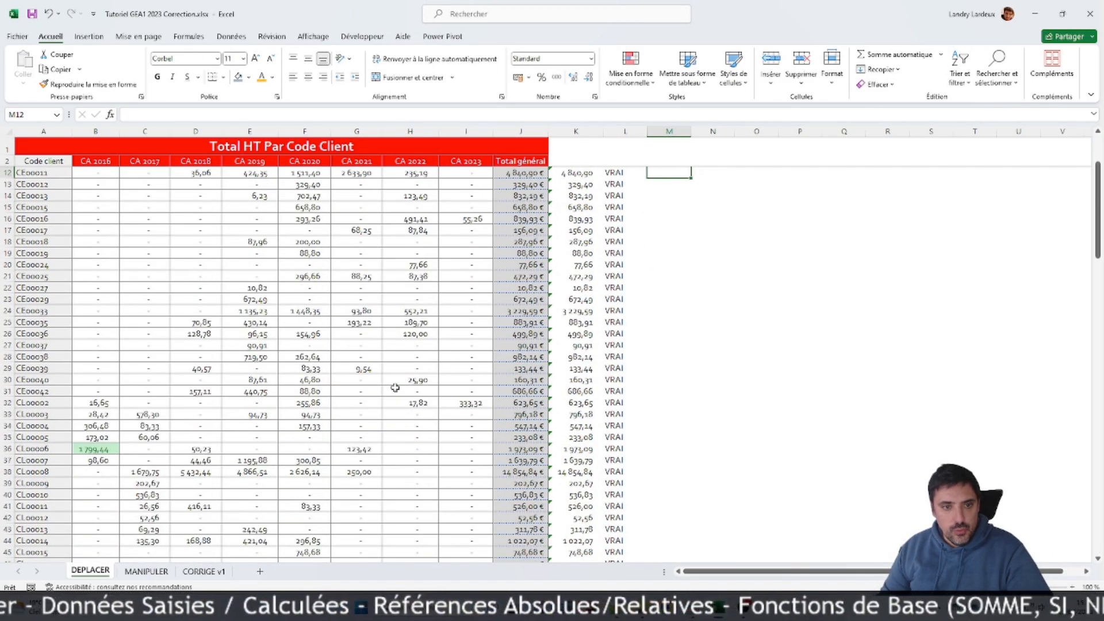
scroll(395, 387, down, 20)
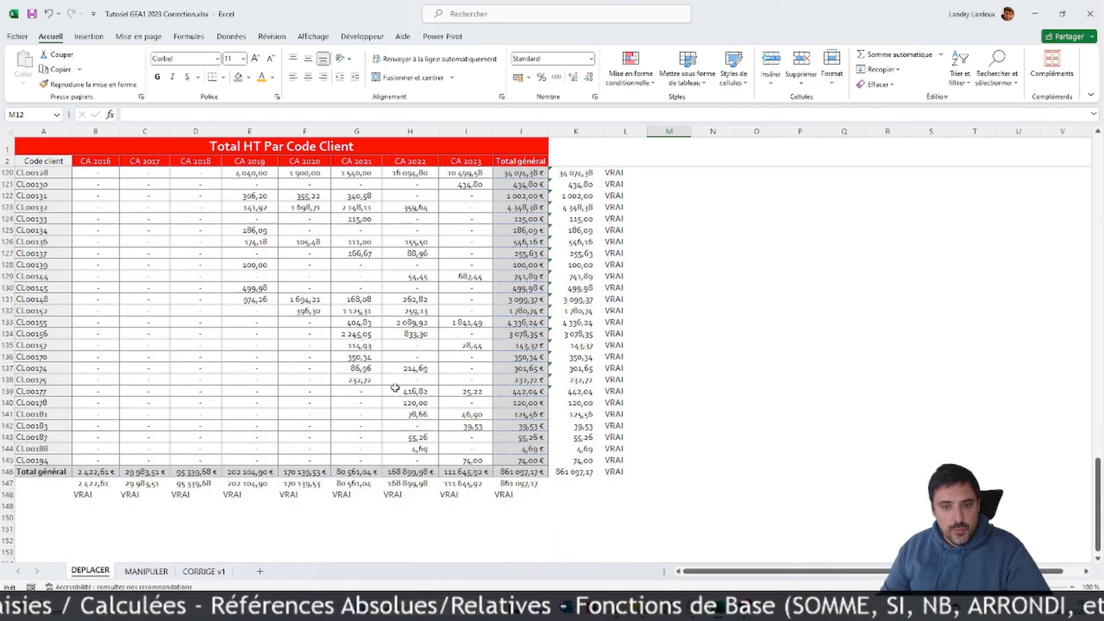
drag(521, 329, 228, 147)
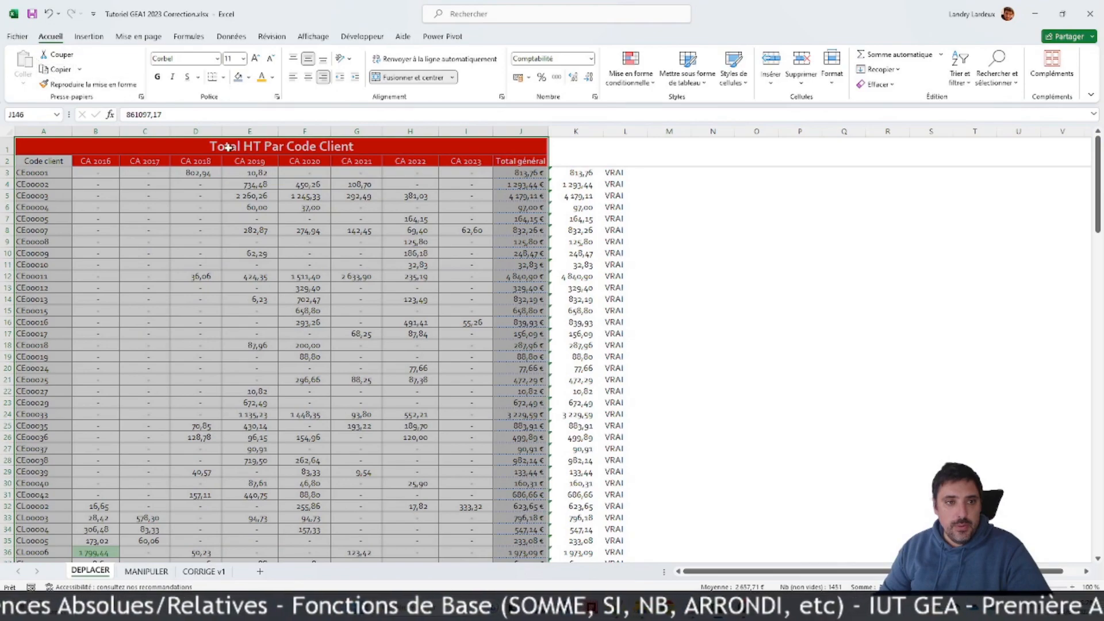
right_click(267, 252)
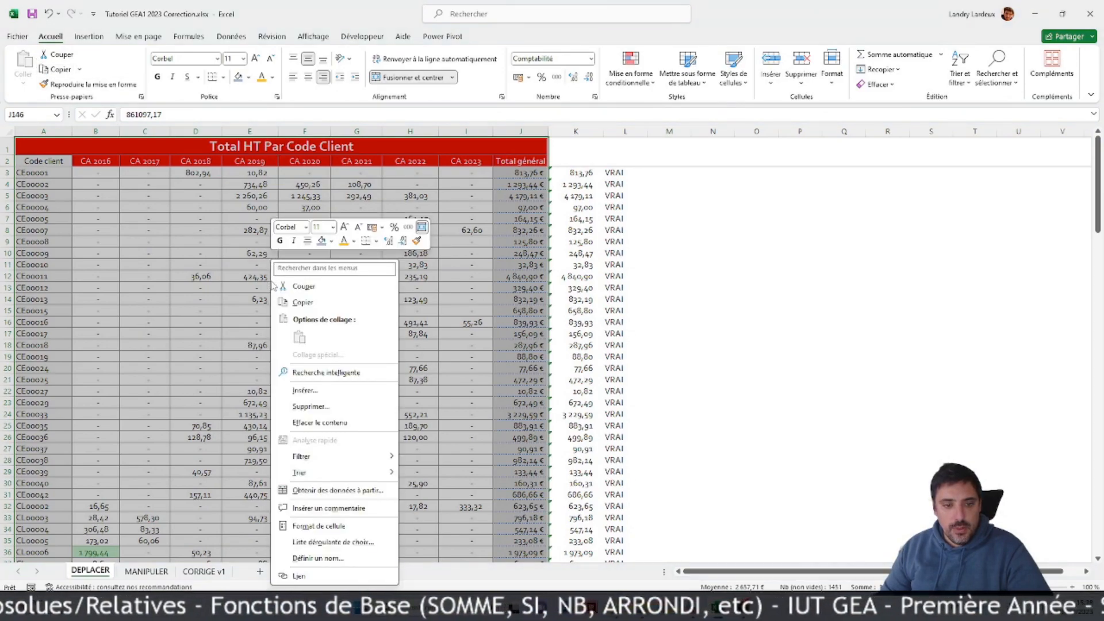
click(318, 526)
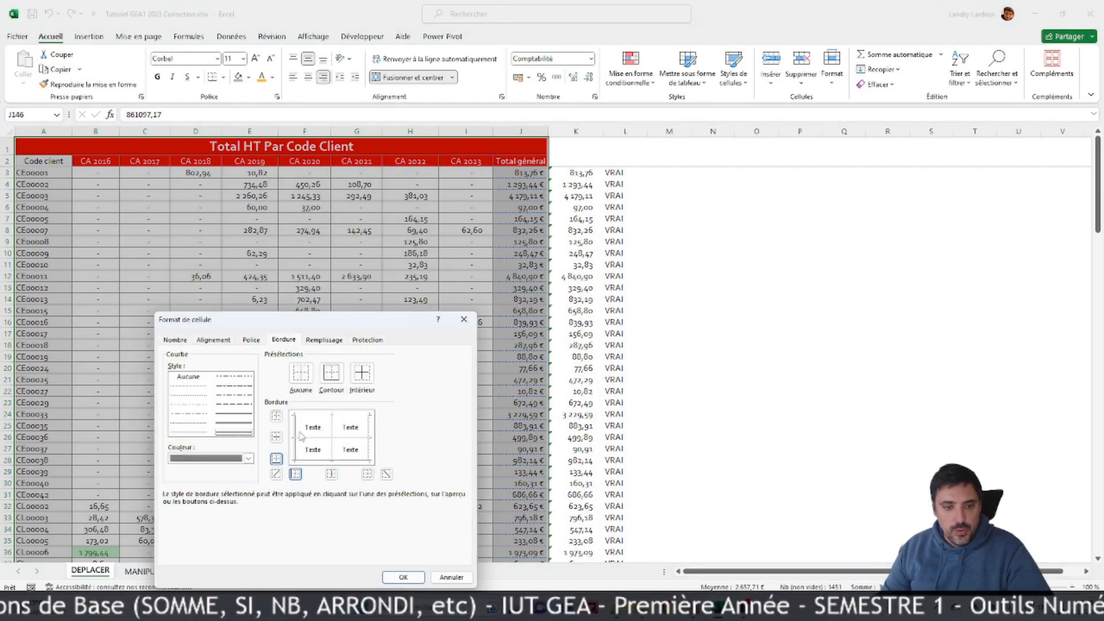
click(371, 436)
click(336, 418)
click(404, 578)
click(621, 415)
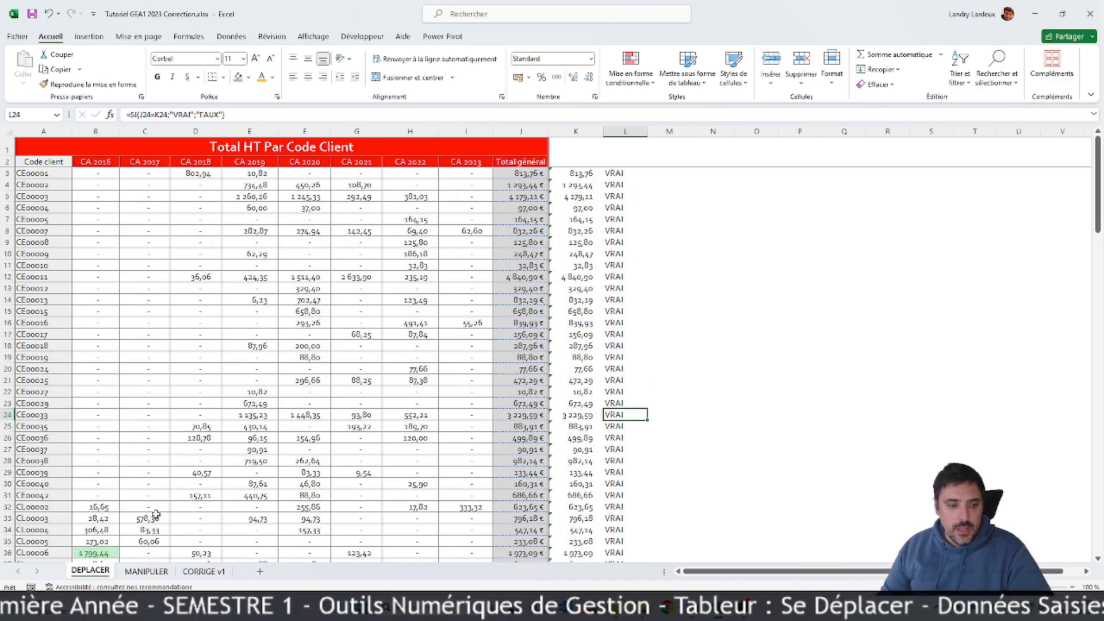
Step: On the MANIPULER sheet, centre Janvier in C4 and fill the month series across to Décembre in N4
click(146, 571)
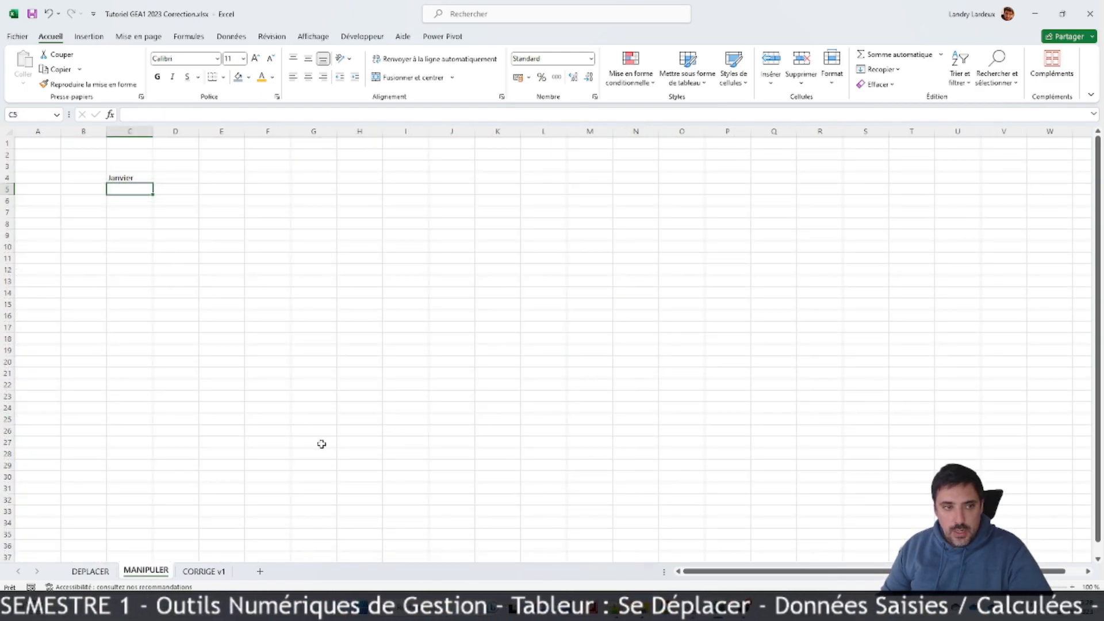
click(138, 179)
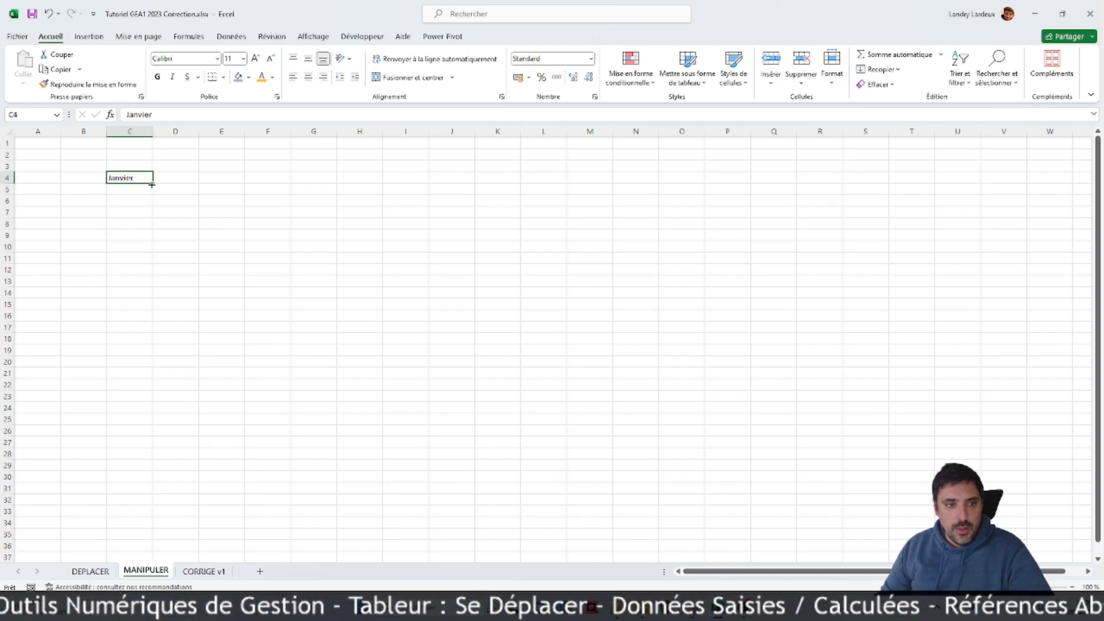
click(308, 77)
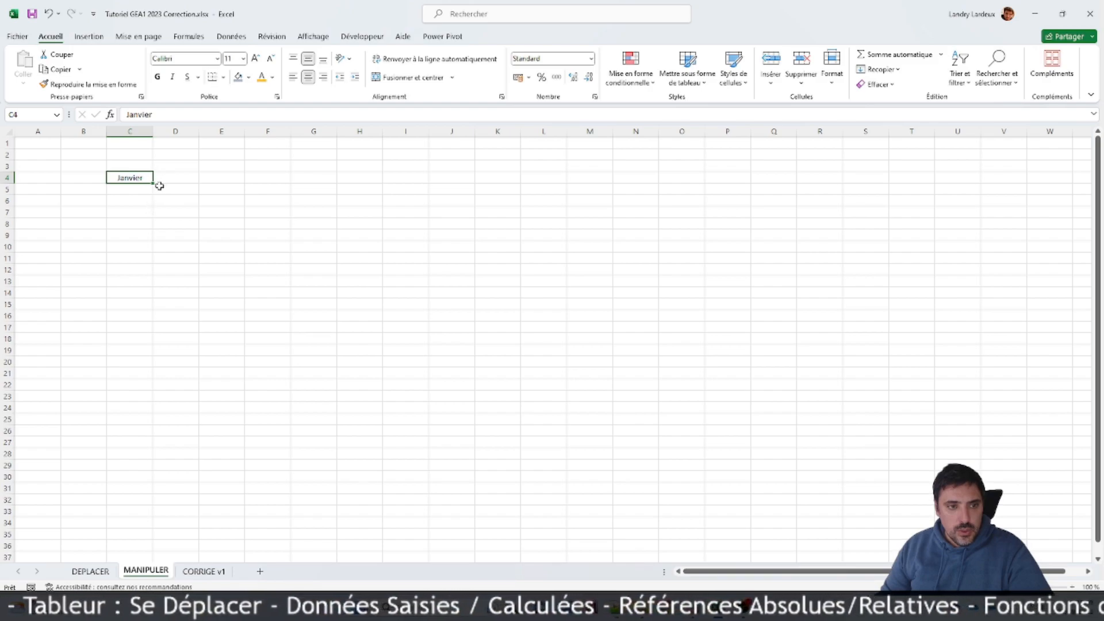
drag(159, 186, 624, 176)
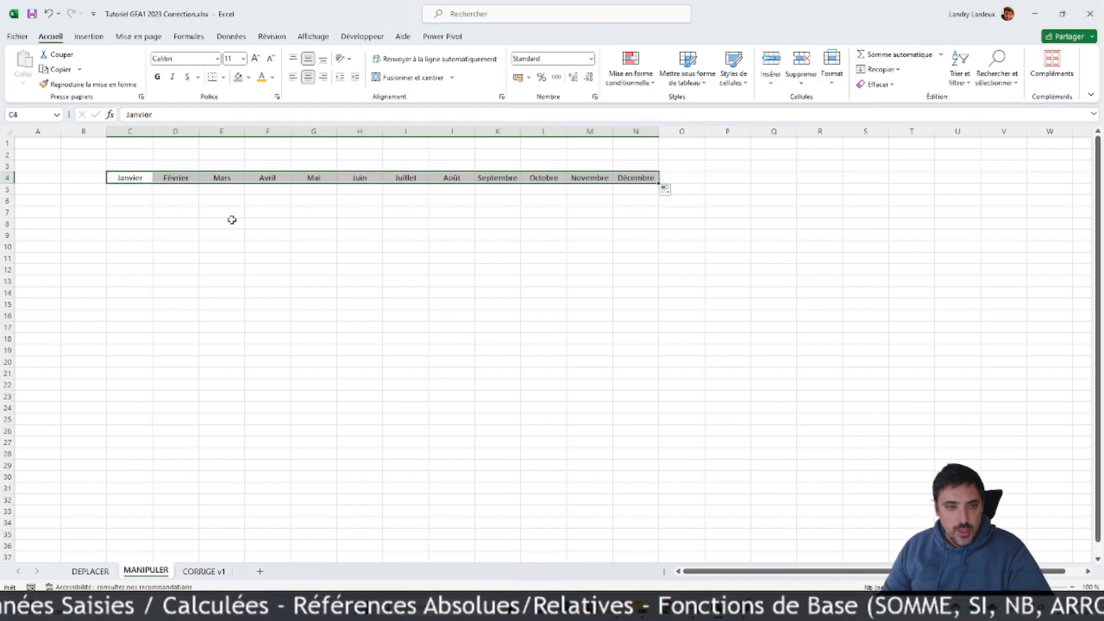
Step: Enter Salarié 1 in A5 and fill the series down to Salarié 200 in A204
click(151, 179)
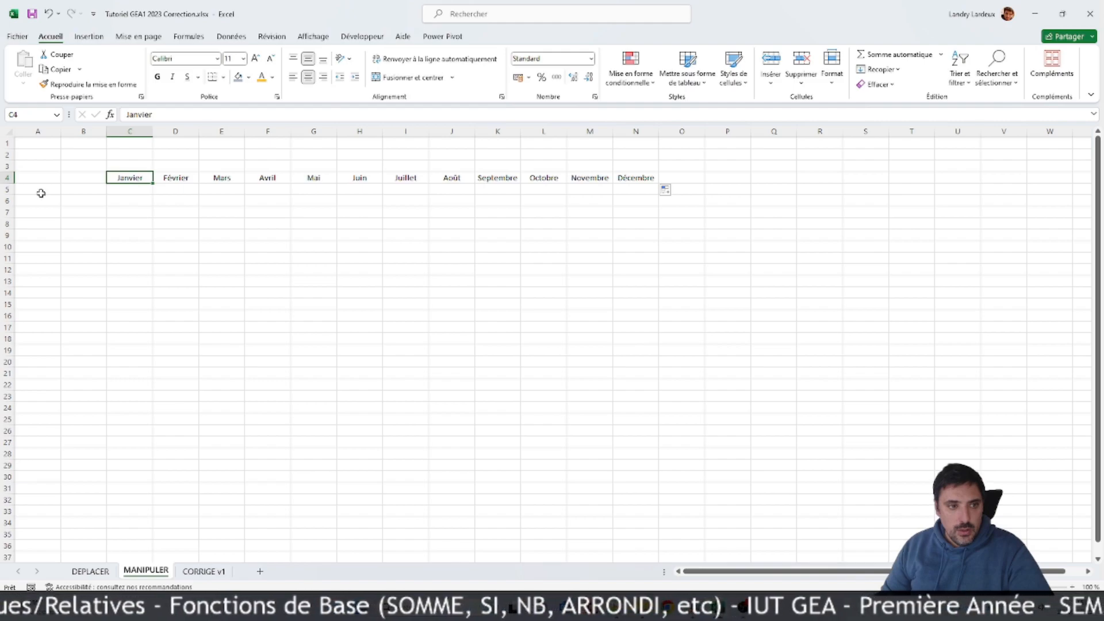
click(43, 192)
text(Salarié 1)
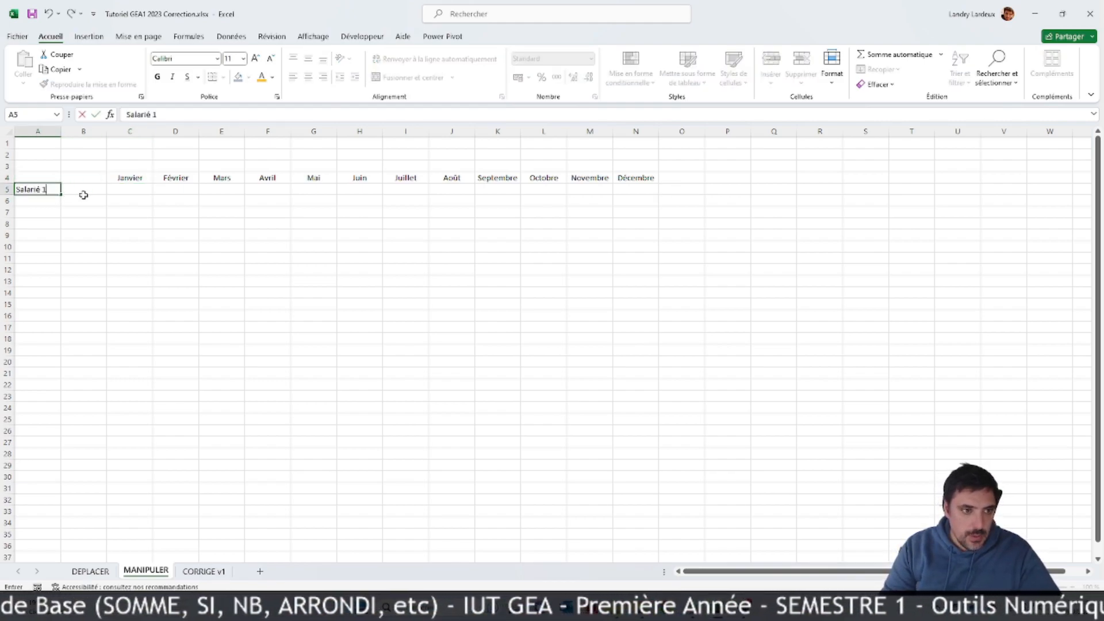
key(Return)
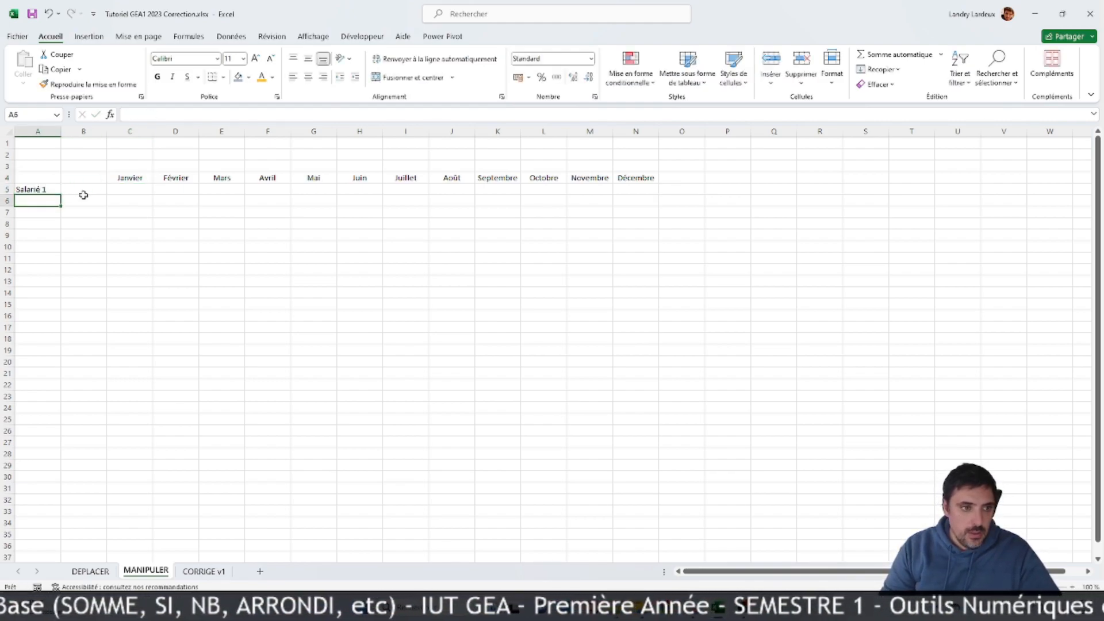
click(55, 191)
drag(57, 190, 34, 395)
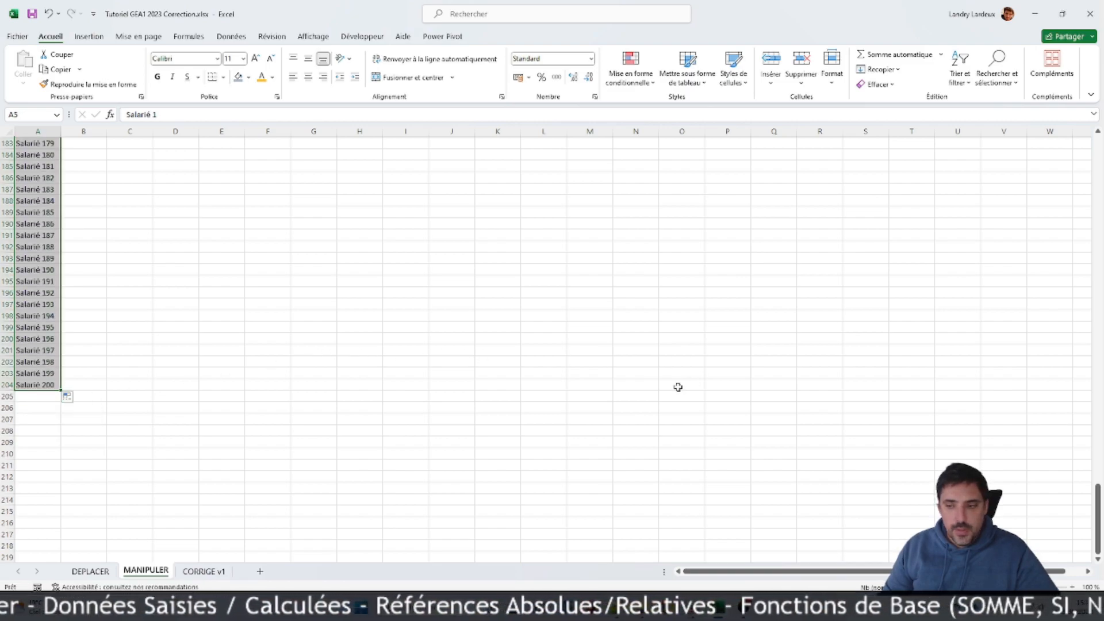
drag(1098, 506, 1100, 167)
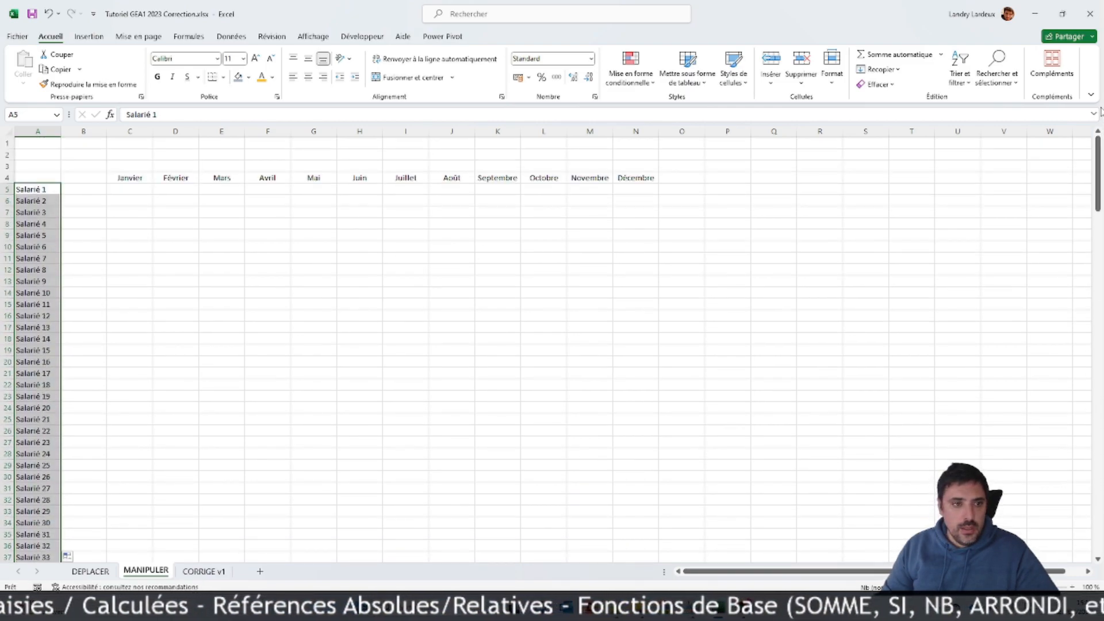
click(540, 224)
Step: Enter an ALEA.ENTRE.BORNES formula in C5 through the function arguments, with Min 100000 and Max 50000
click(130, 189)
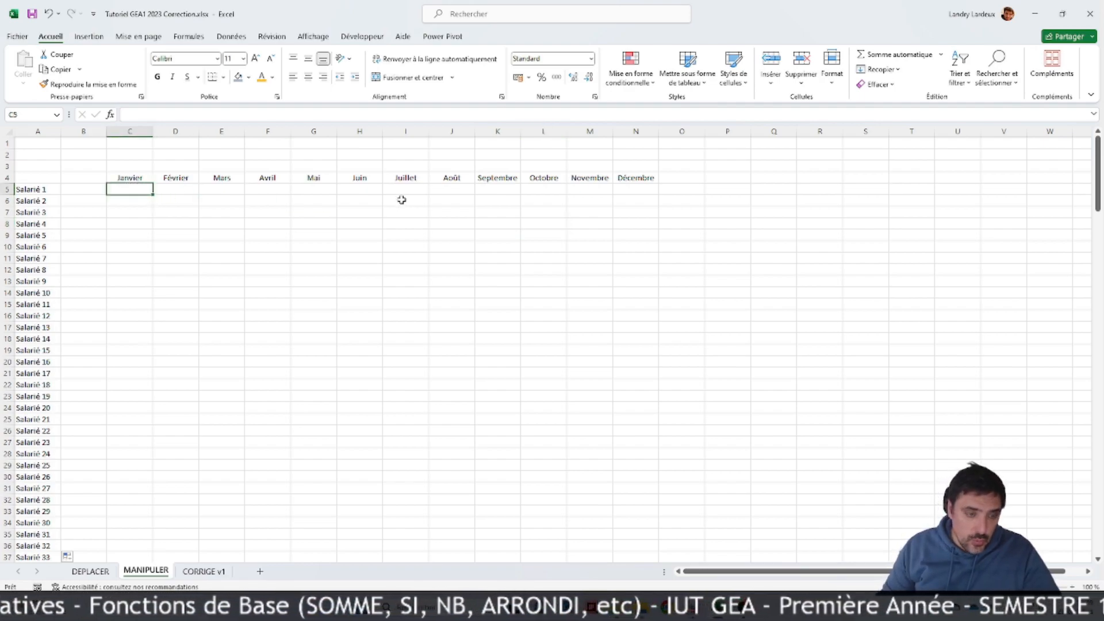
text(=aleat)
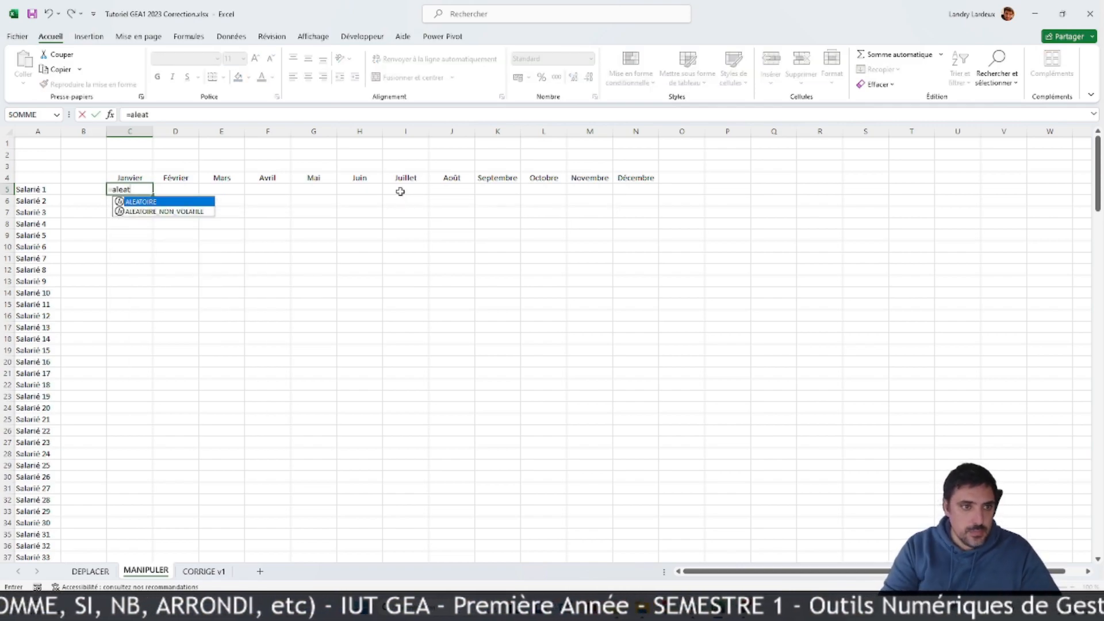
key(BackSpace)
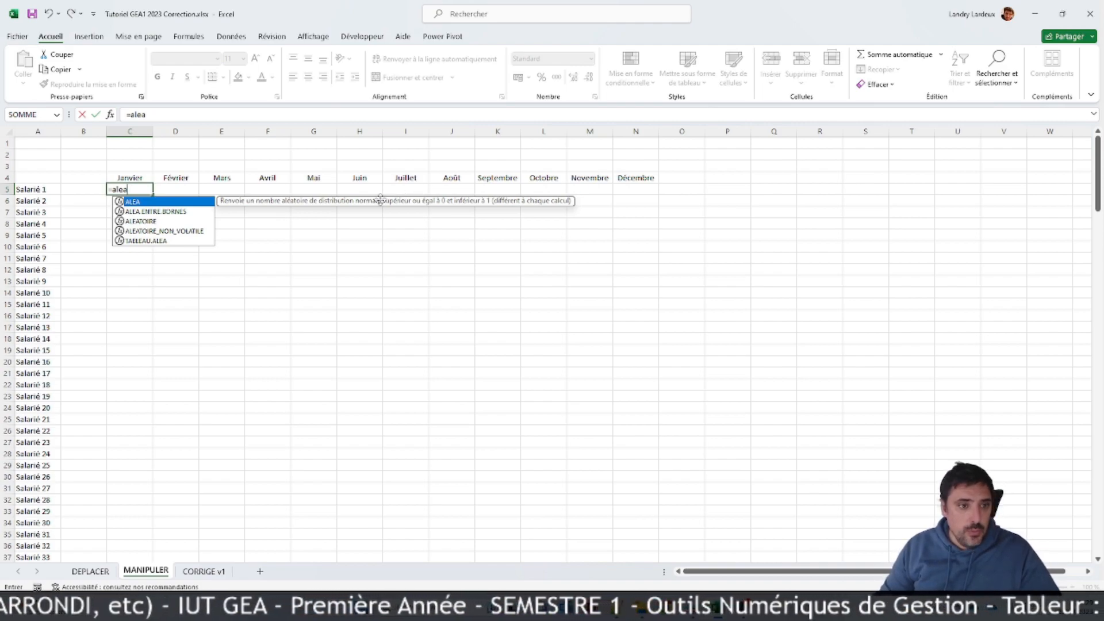
click(177, 214)
double_click(177, 211)
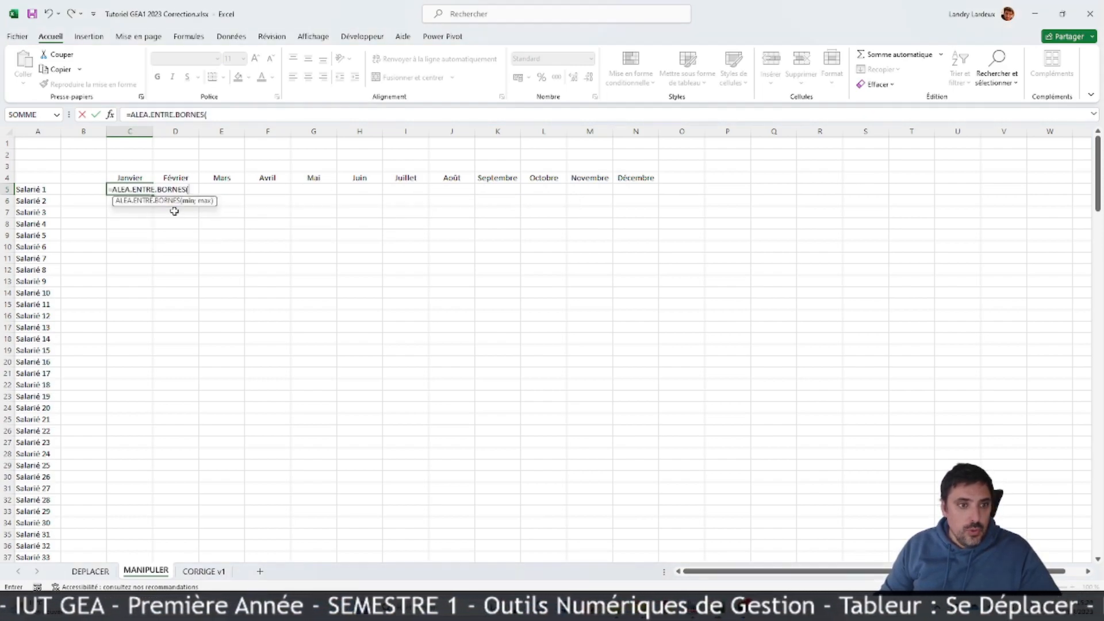
click(110, 115)
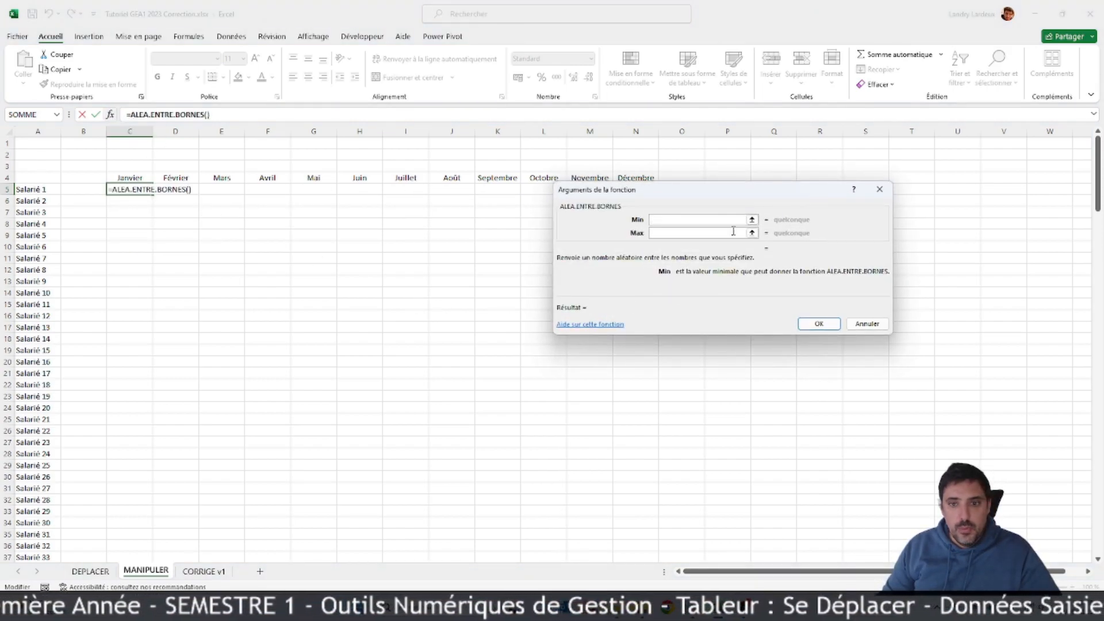
drag(696, 197, 380, 272)
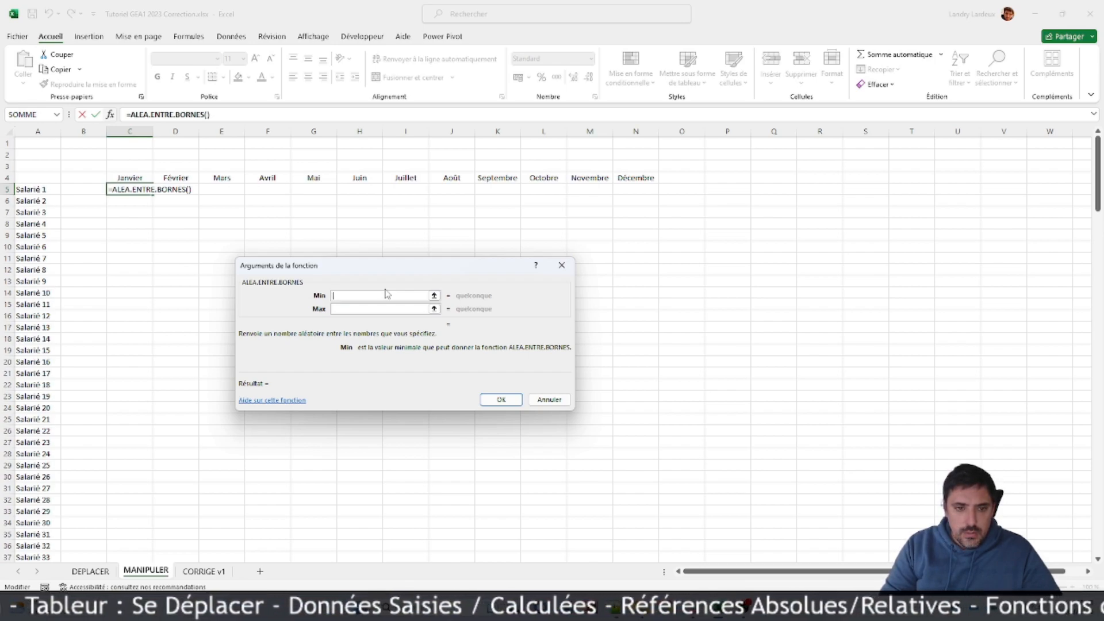
text(100000)
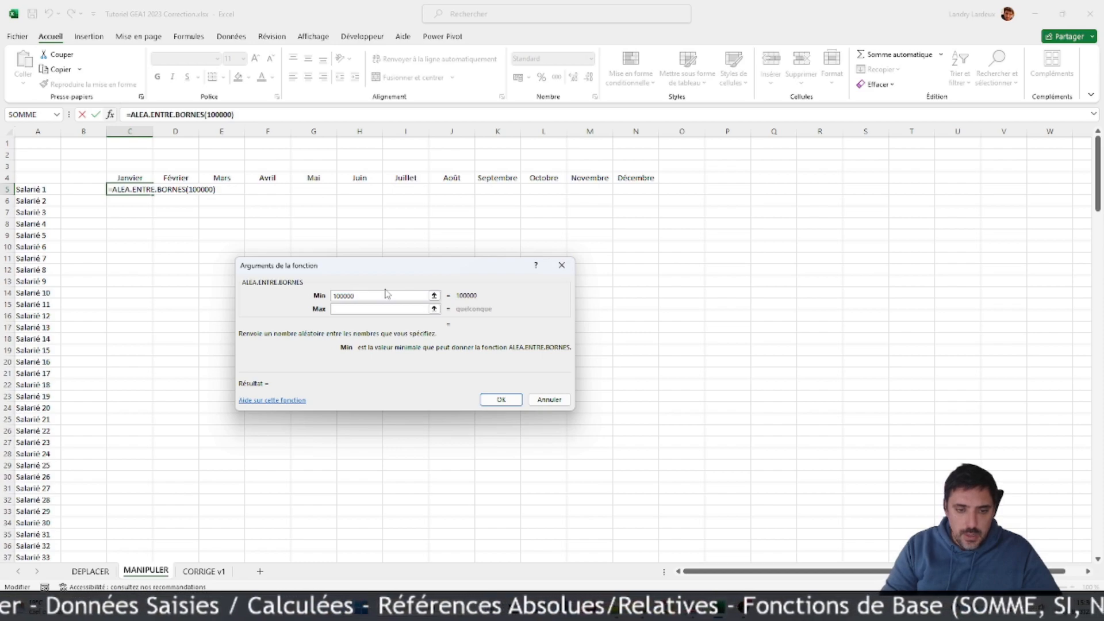
key(Tab)
text(50000)
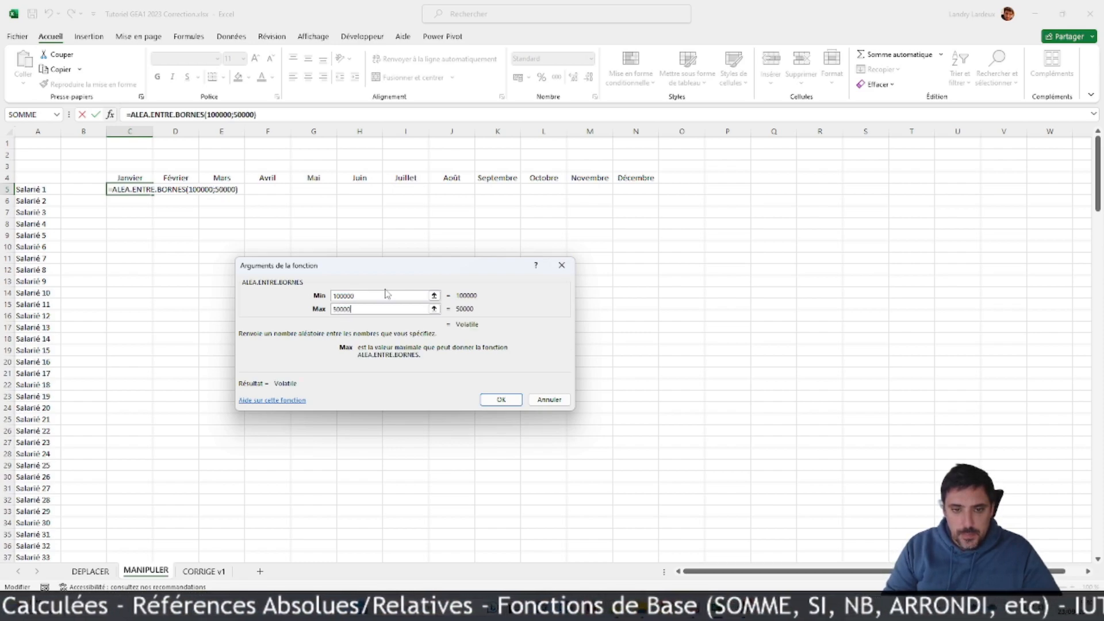
key(Return)
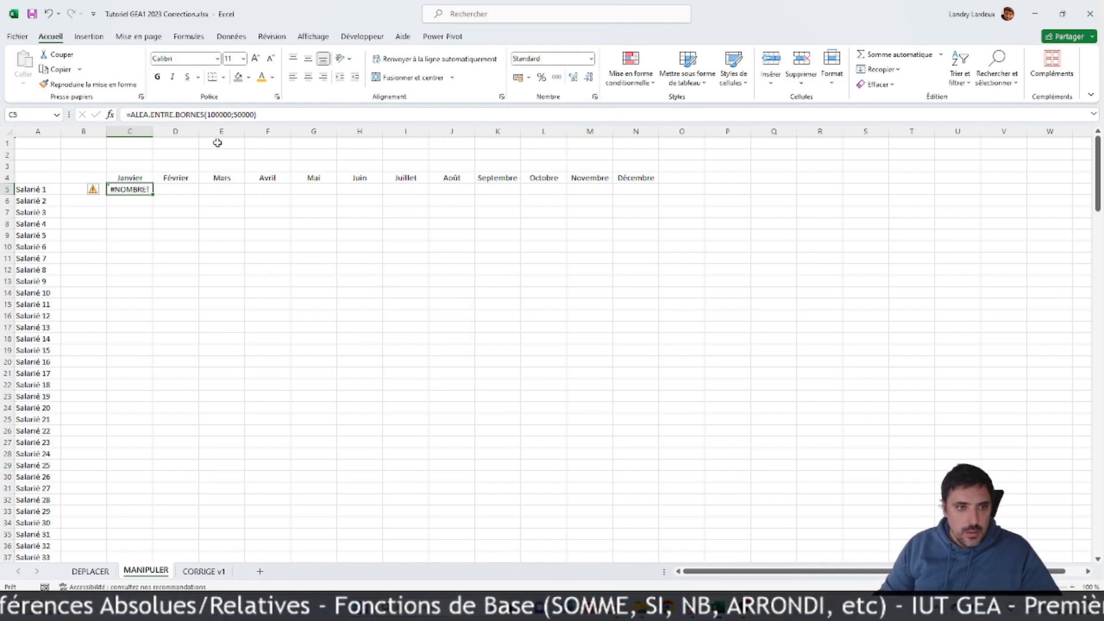
Step: Correct the minimum bound in the C5 formula to 10000
click(213, 114)
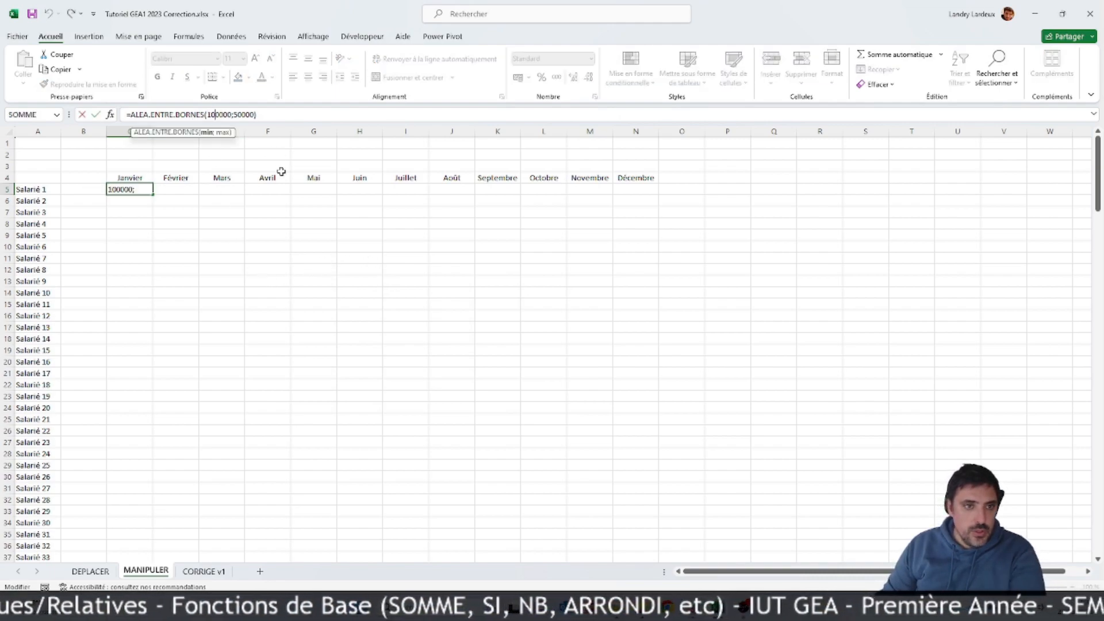
key(Delete)
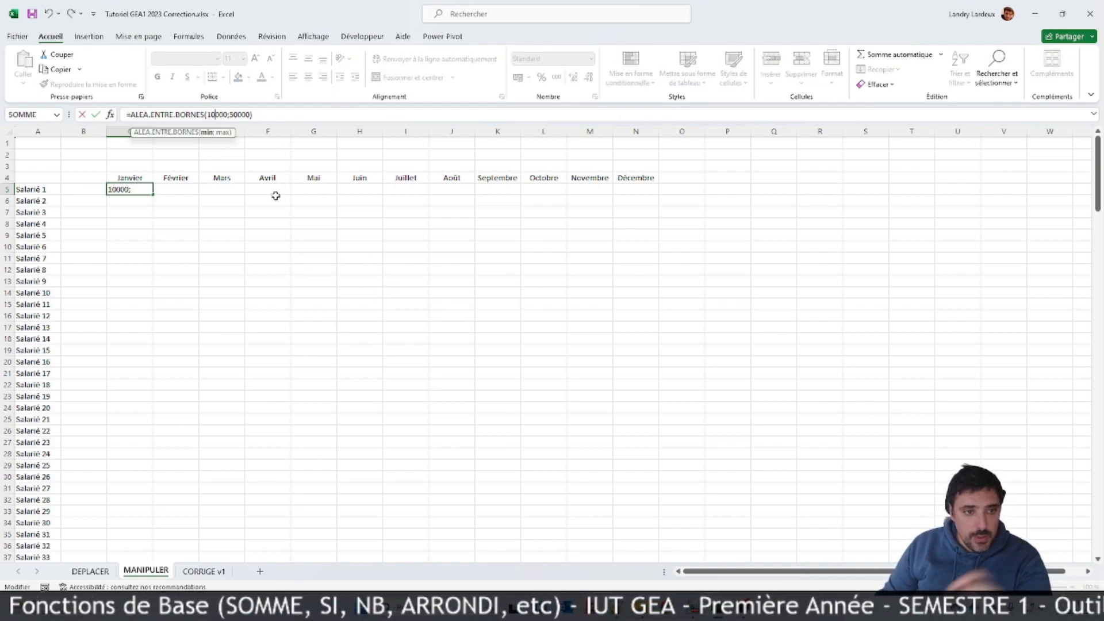
key(Return)
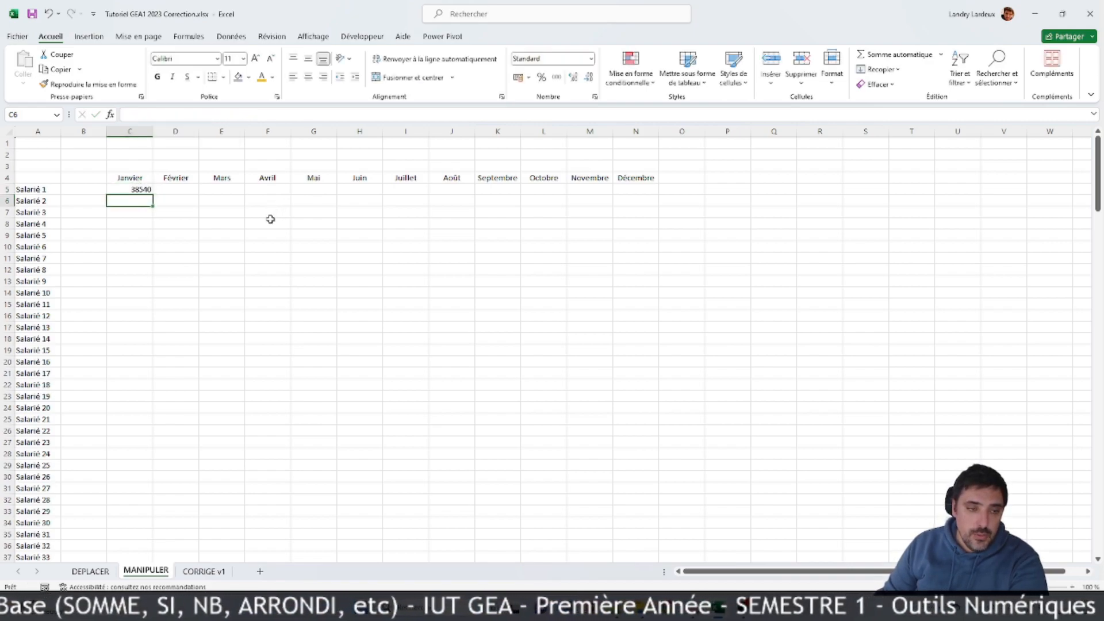
Step: Format the C5 amount with a thousands separator and no decimals
click(145, 191)
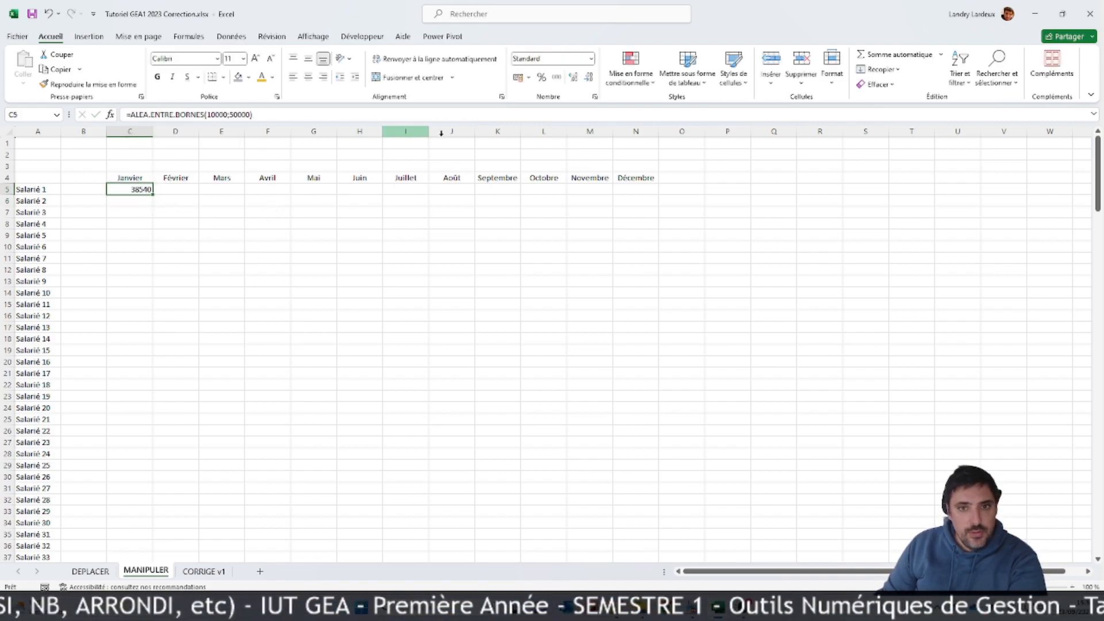
click(556, 77)
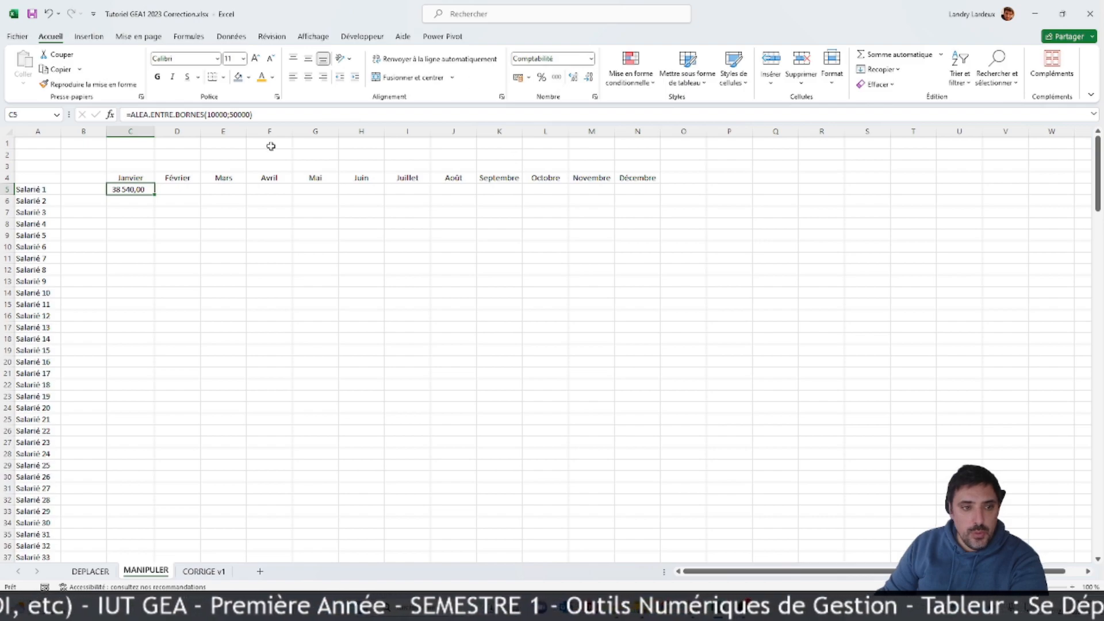
click(591, 77)
click(591, 77)
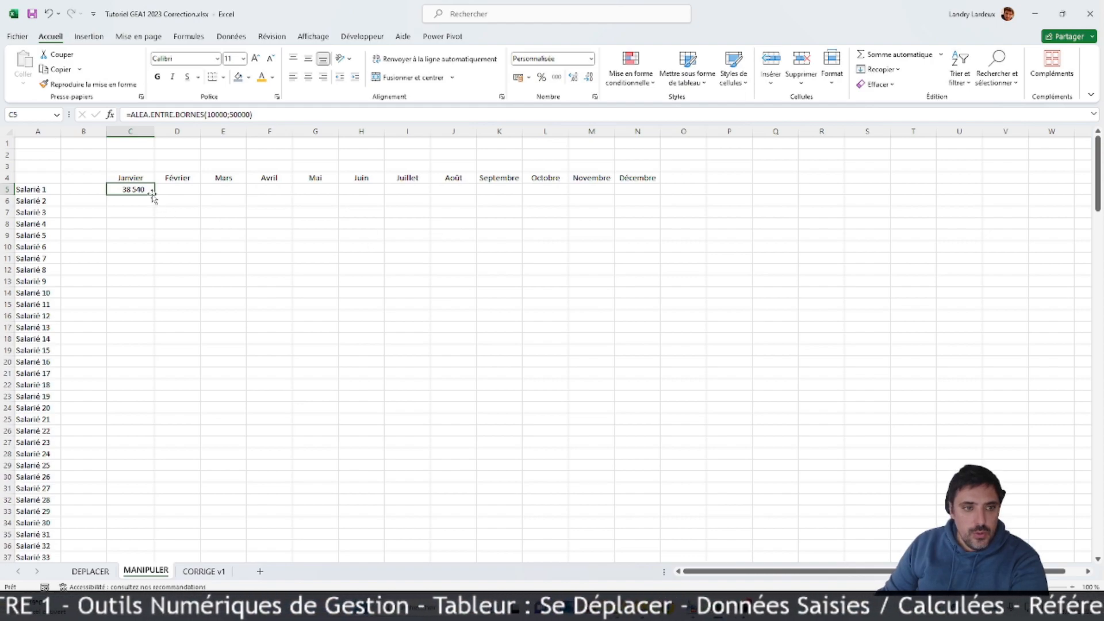
Step: Fill the C5 random formula across all months and down all employees, covering C5:N204
drag(154, 196, 661, 517)
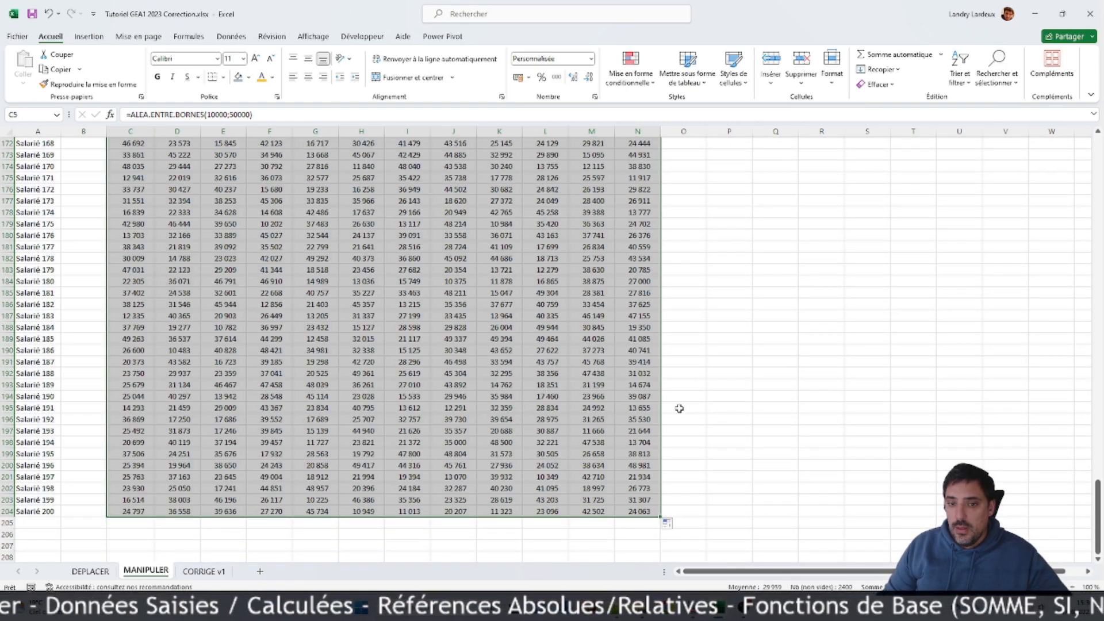
scroll(677, 406, up, 11)
scroll(675, 404, up, 20)
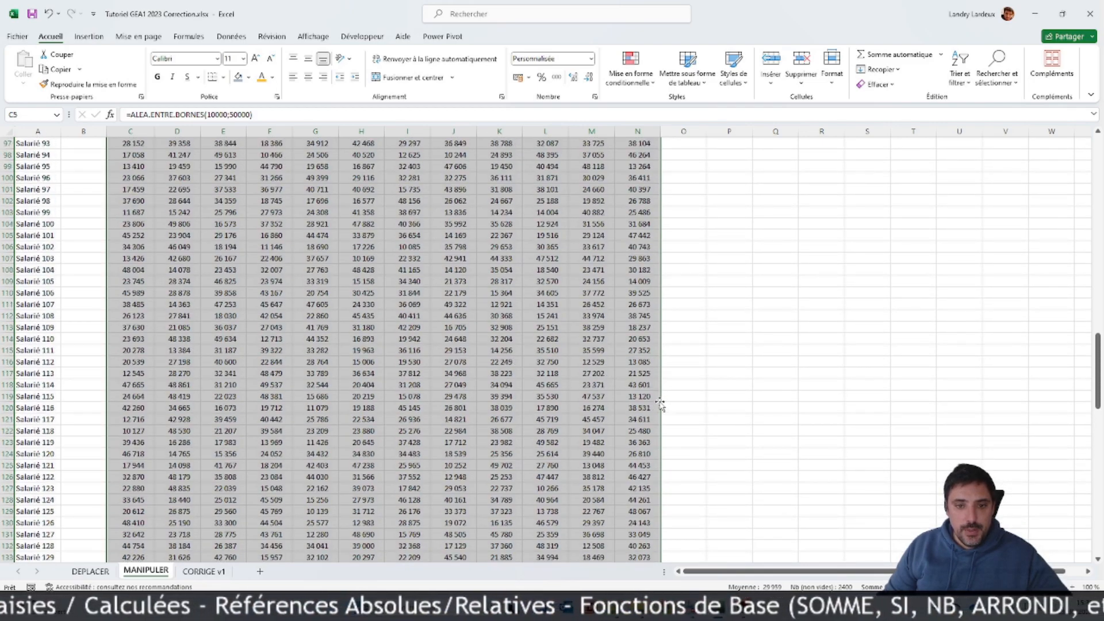
scroll(660, 404, up, 17)
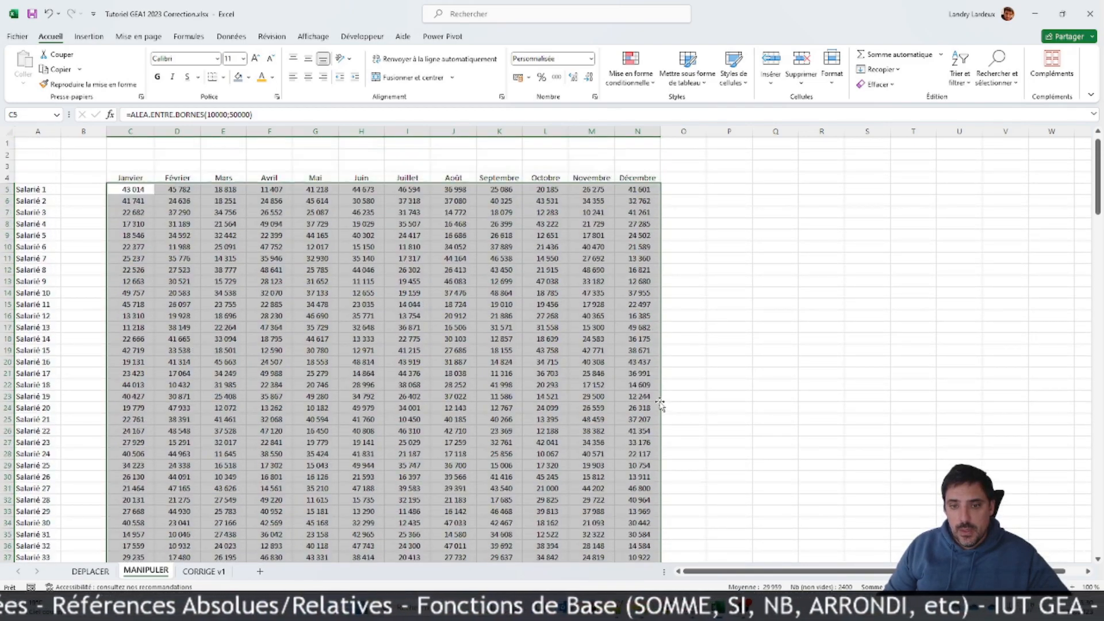
click(545, 327)
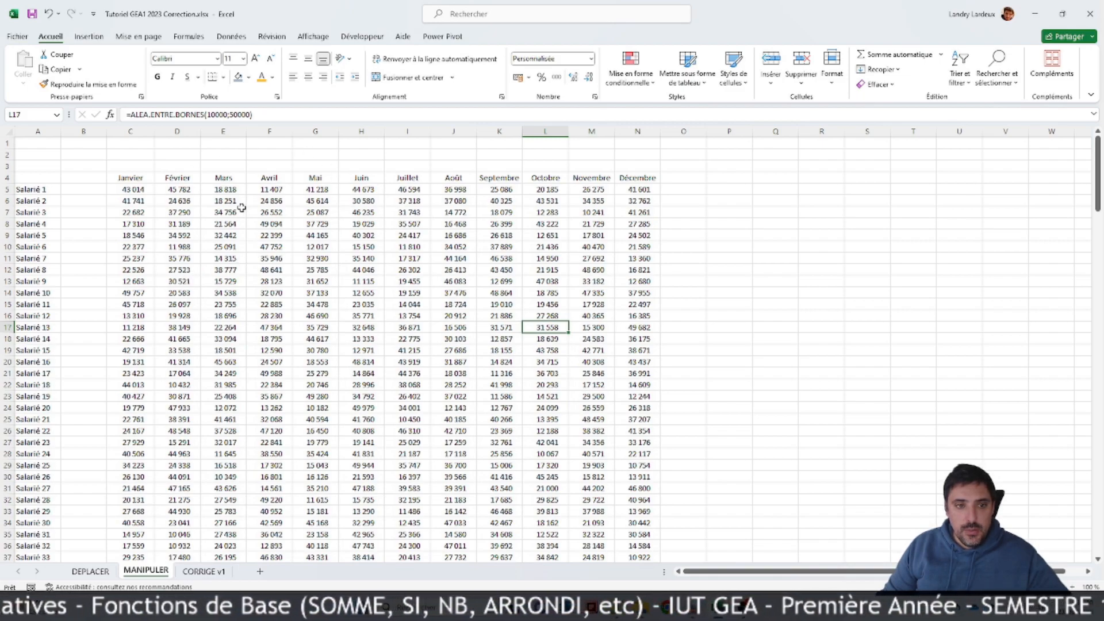
Step: Copy the random amounts C5:N204 and paste them over themselves as values only, then check some of the cells
scroll(394, 285, down, 20)
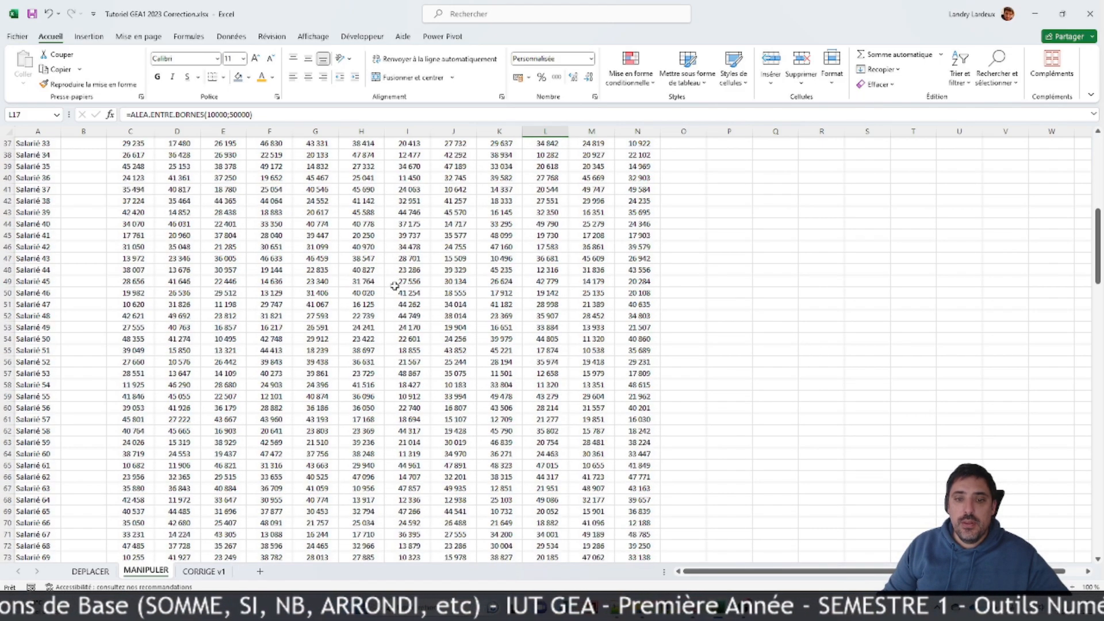
scroll(394, 286, down, 20)
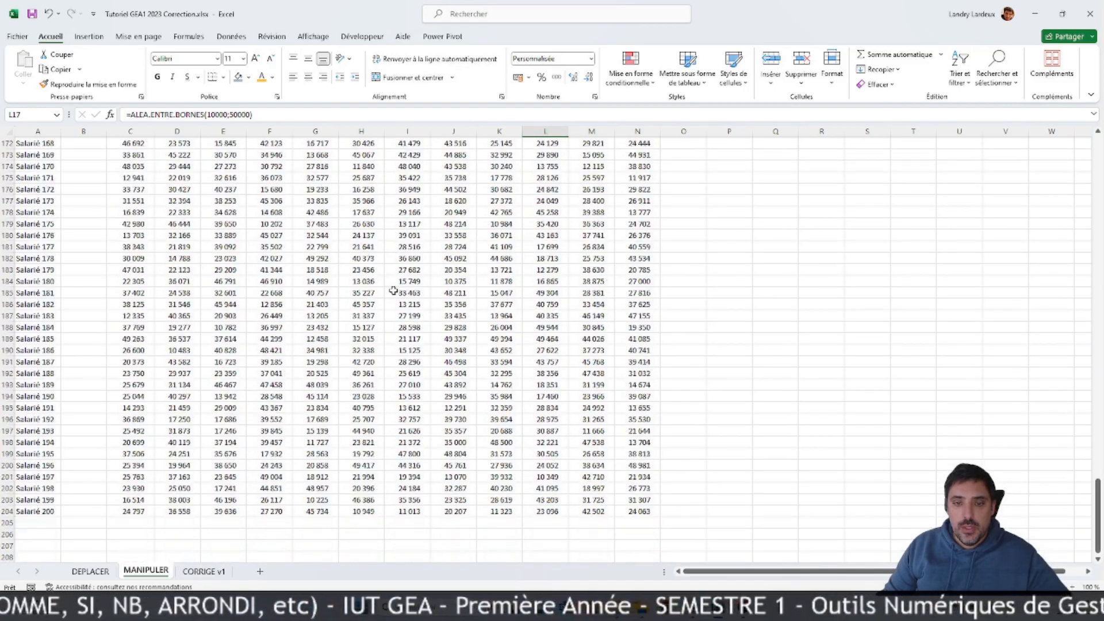
mouse_move(643, 336)
mouse_down()
mouse_move(316, 19)
mouse_move(113, 35)
mouse_move(118, 201)
mouse_up()
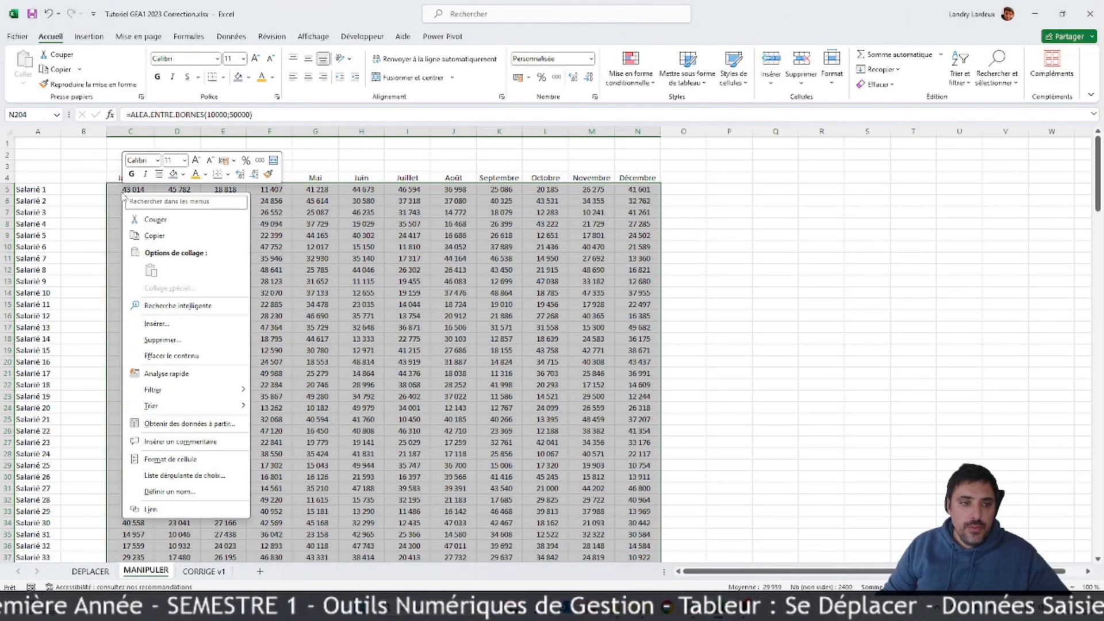
click(153, 236)
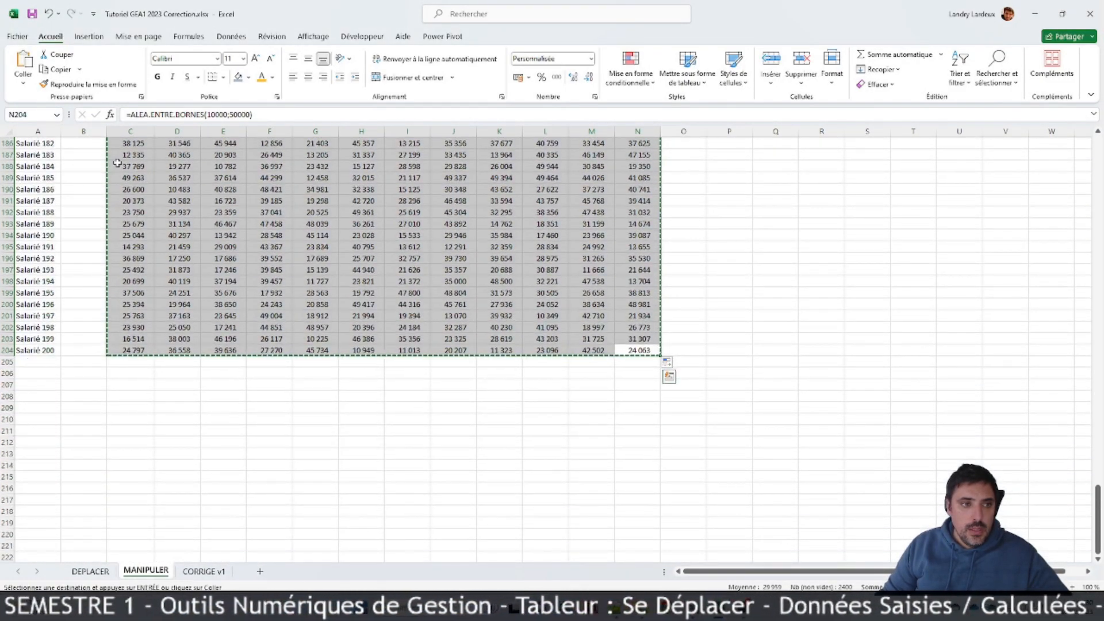
scroll(171, 183, up, 20)
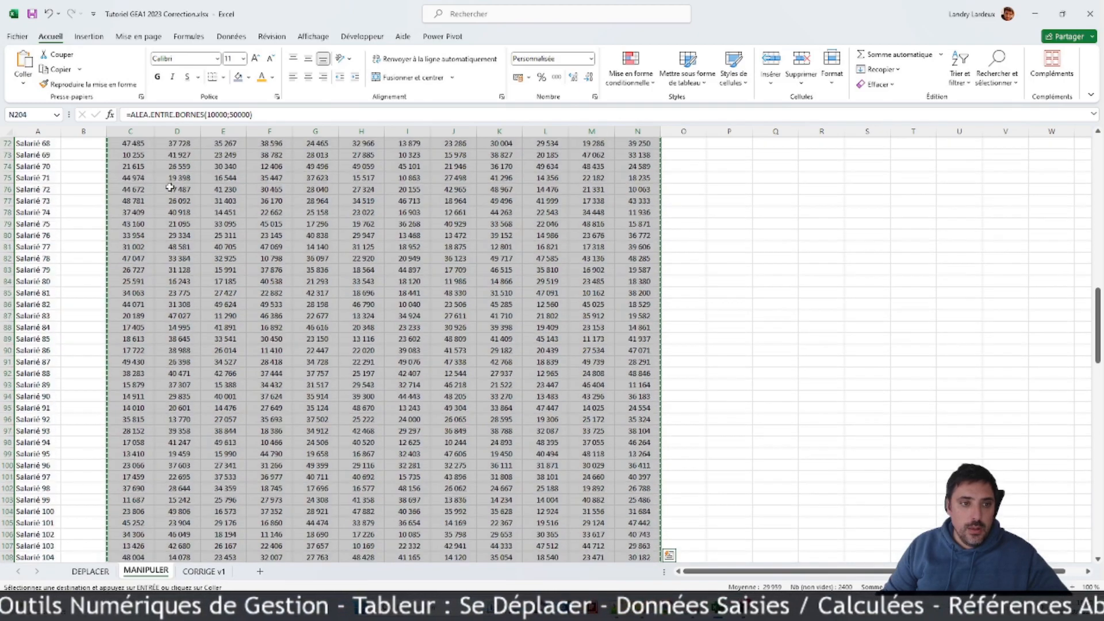
scroll(171, 187, up, 15)
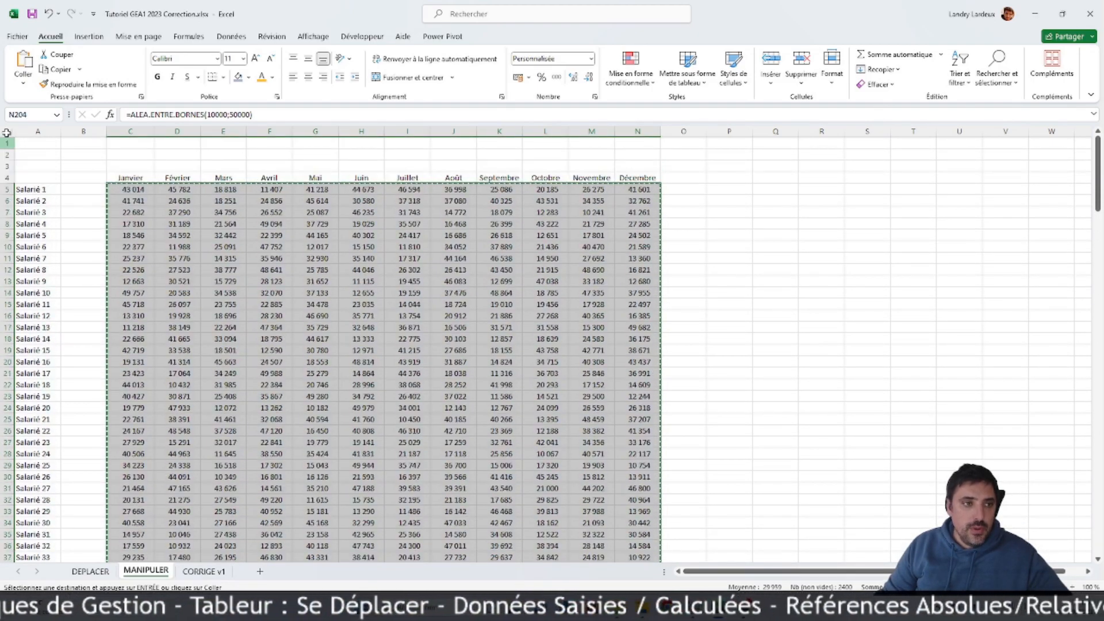
click(23, 82)
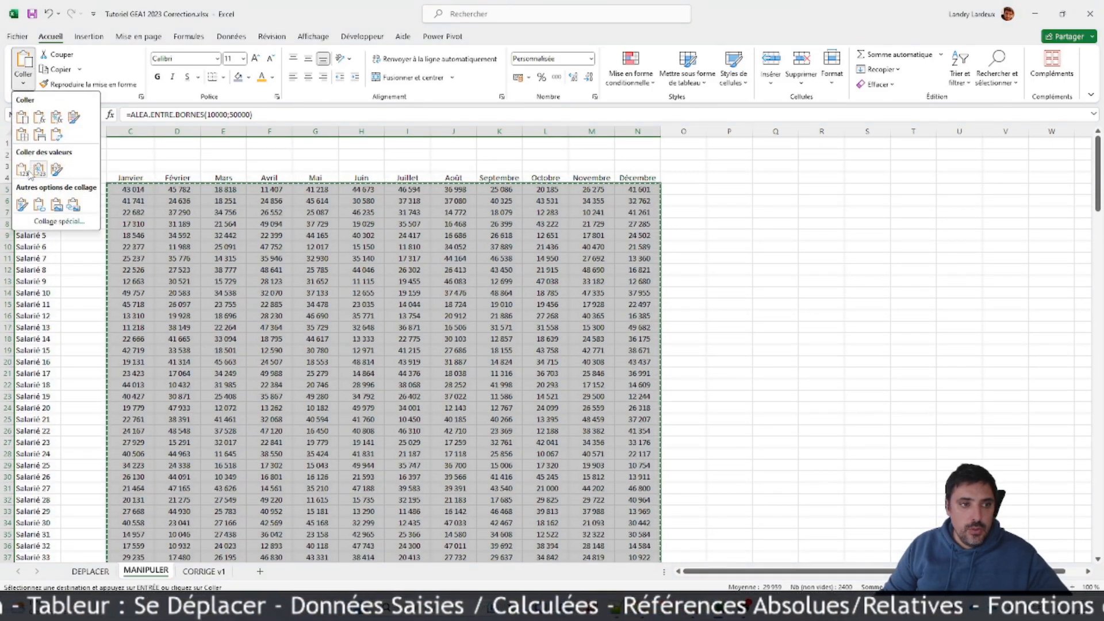
click(22, 171)
scroll(327, 242, down, 2)
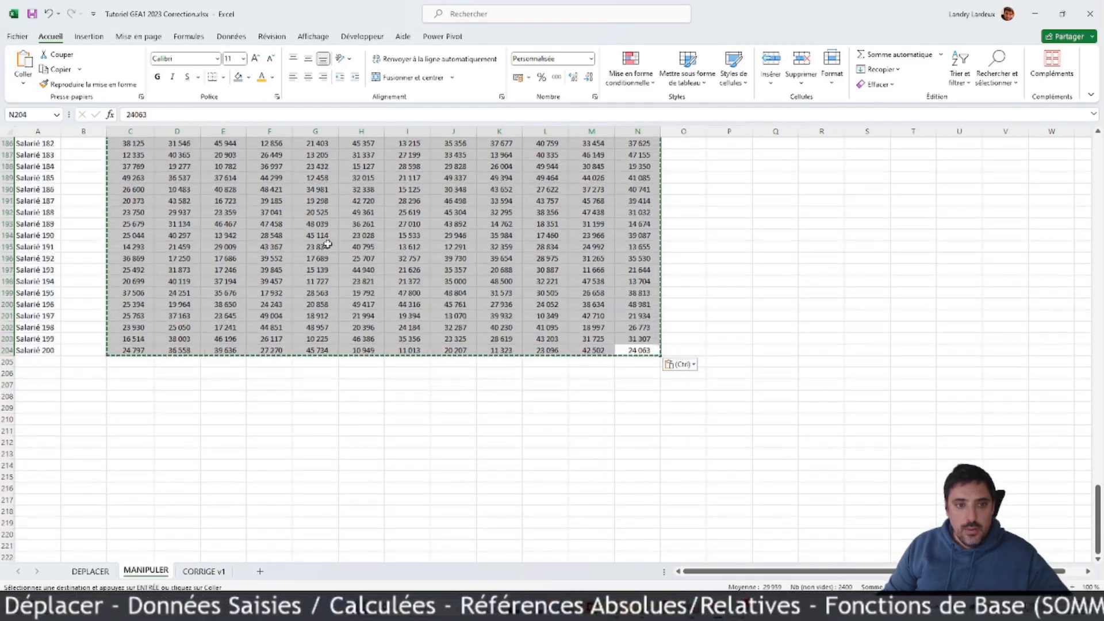
click(276, 236)
scroll(427, 242, up, 6)
scroll(428, 242, up, 20)
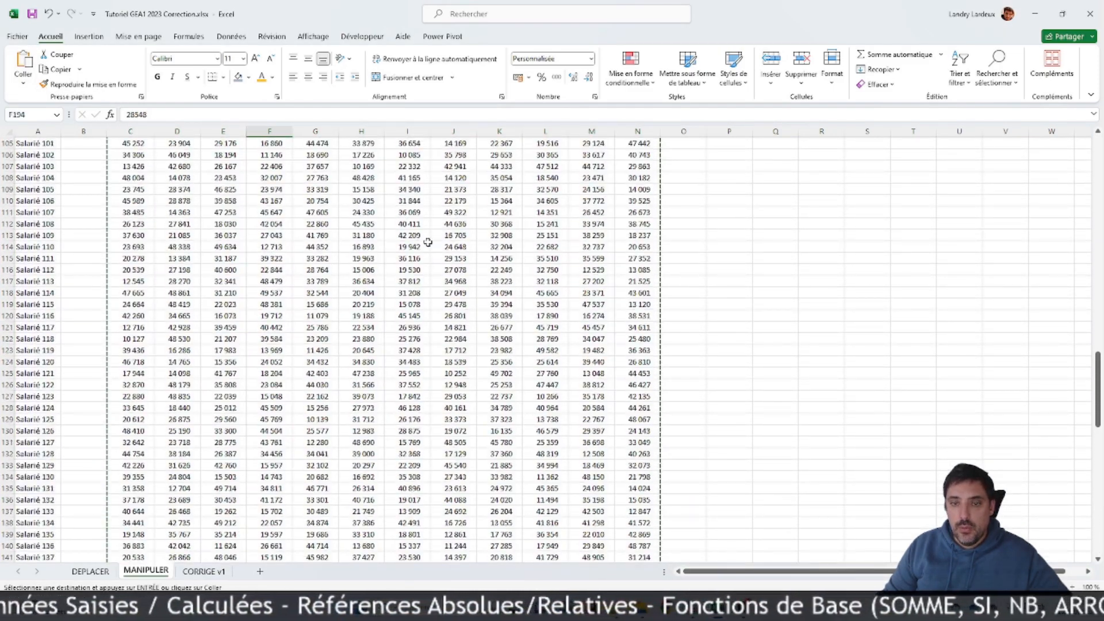
scroll(447, 237, up, 20)
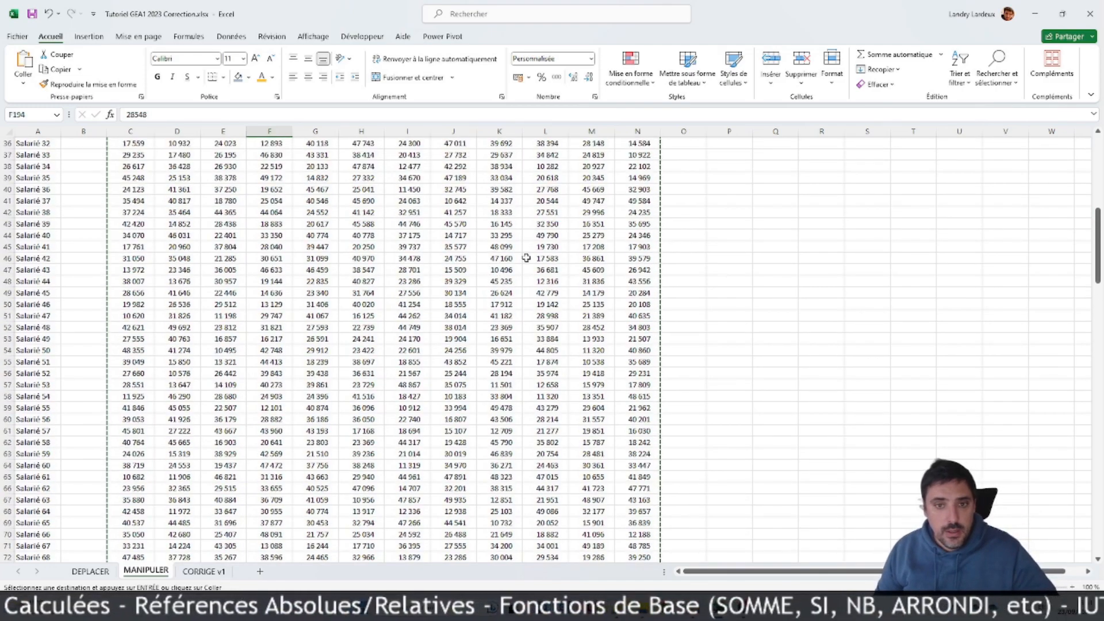
click(600, 293)
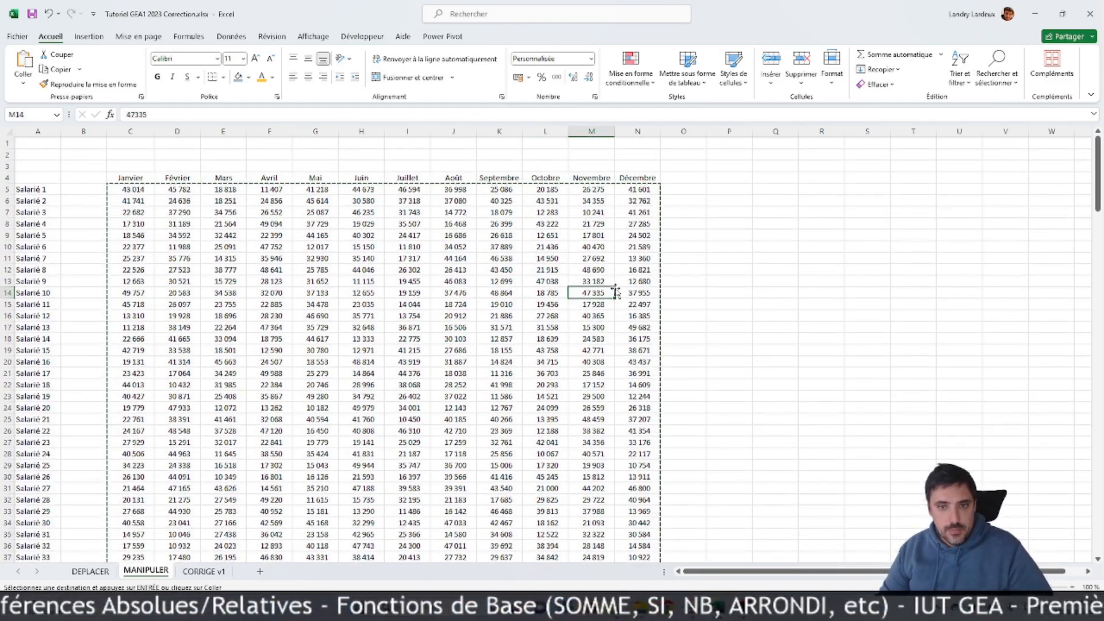
Step: Enter the heading TOTAL in O4 after Décembre and the label TOTAL in A205 below the last employee
key(Escape)
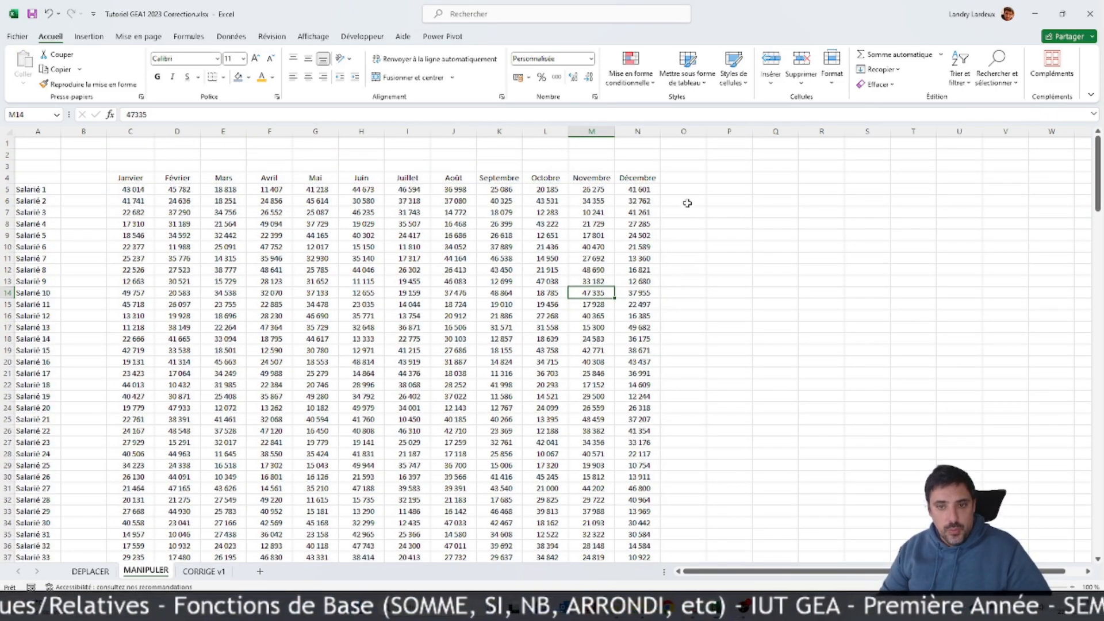
click(685, 190)
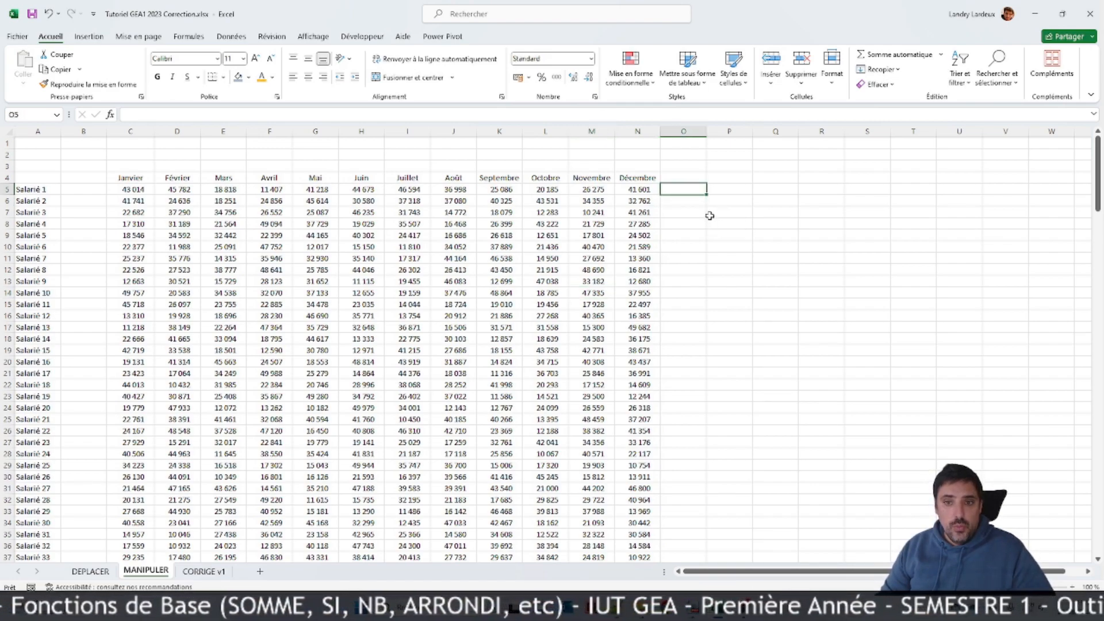
click(687, 178)
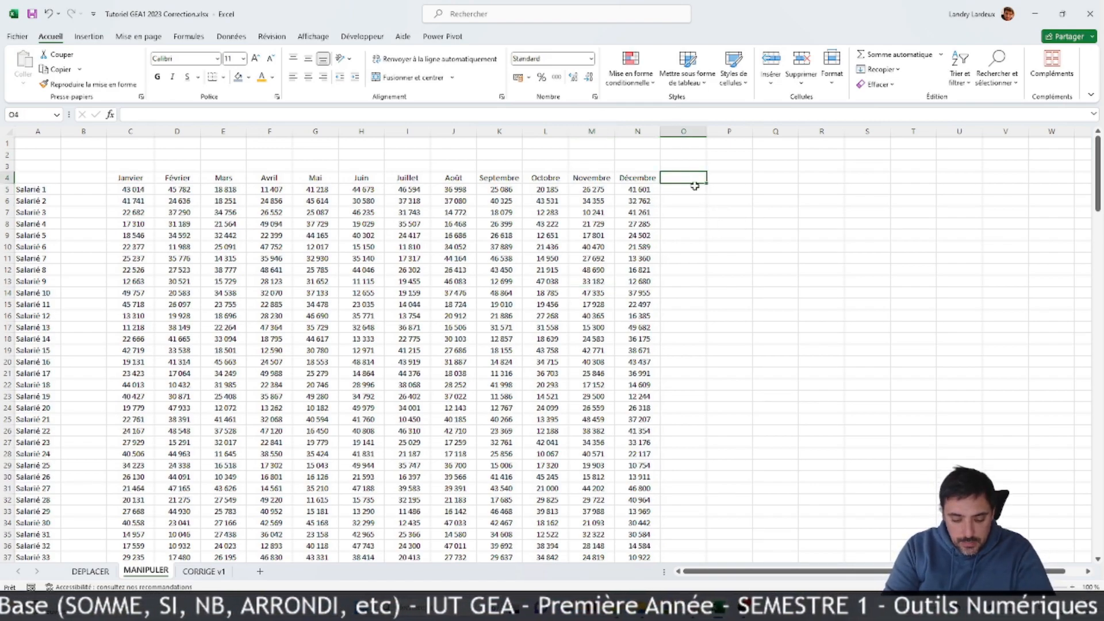
text(TOTAL)
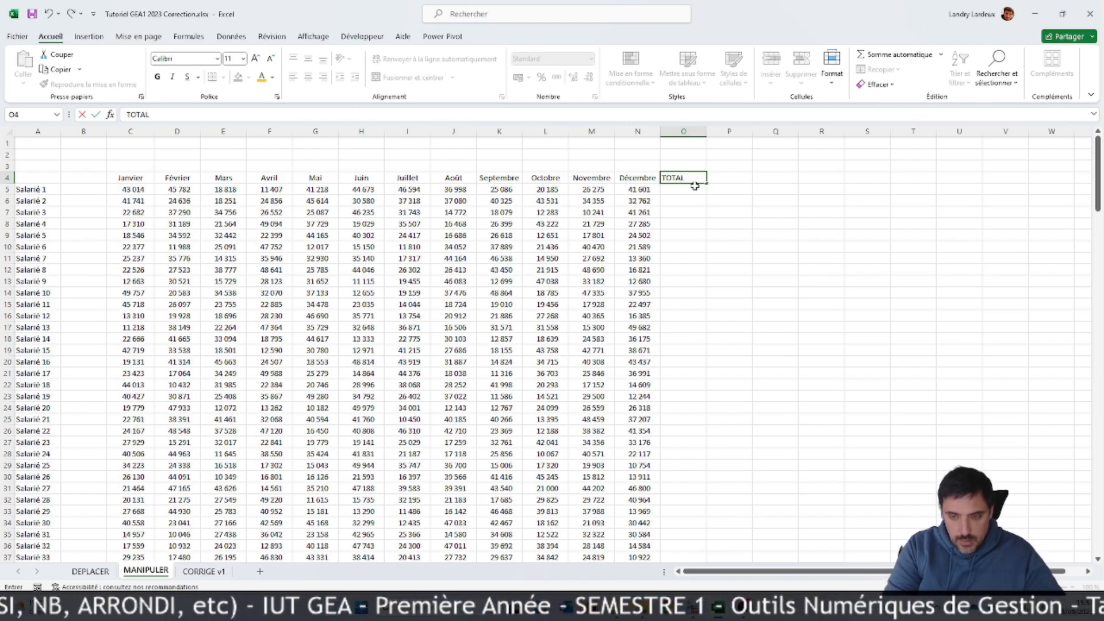
scroll(138, 342, down, 20)
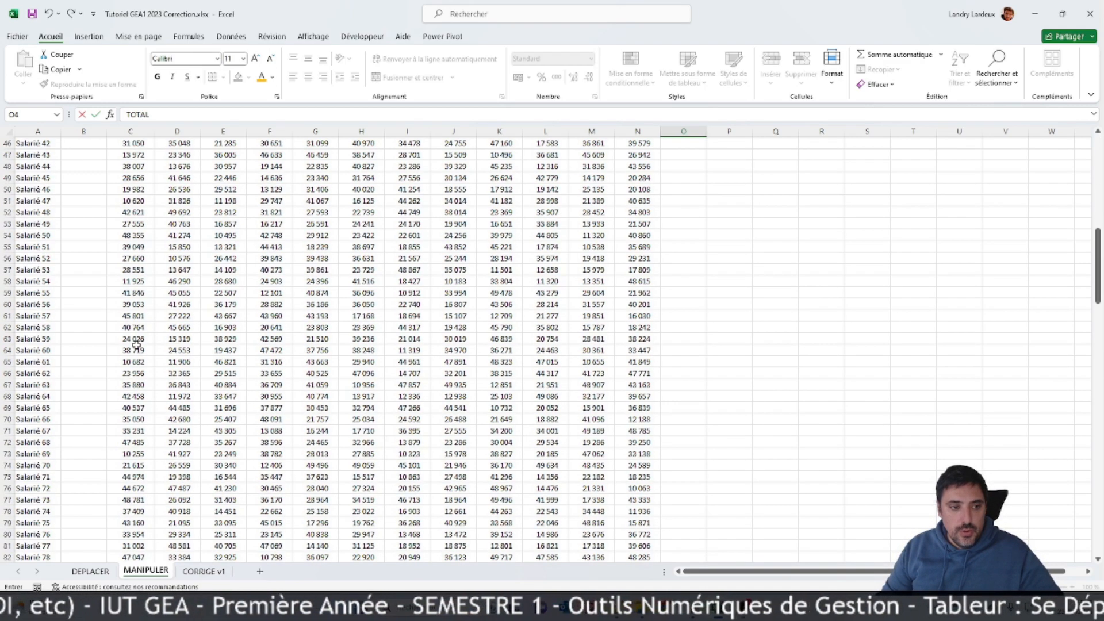
scroll(133, 351, down, 20)
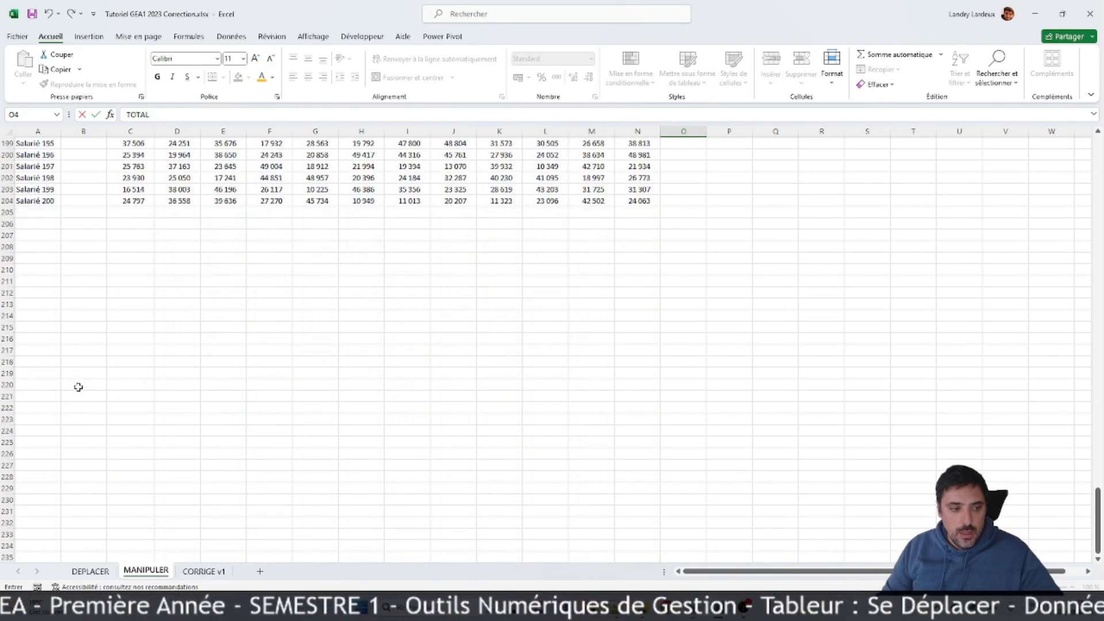
click(47, 278)
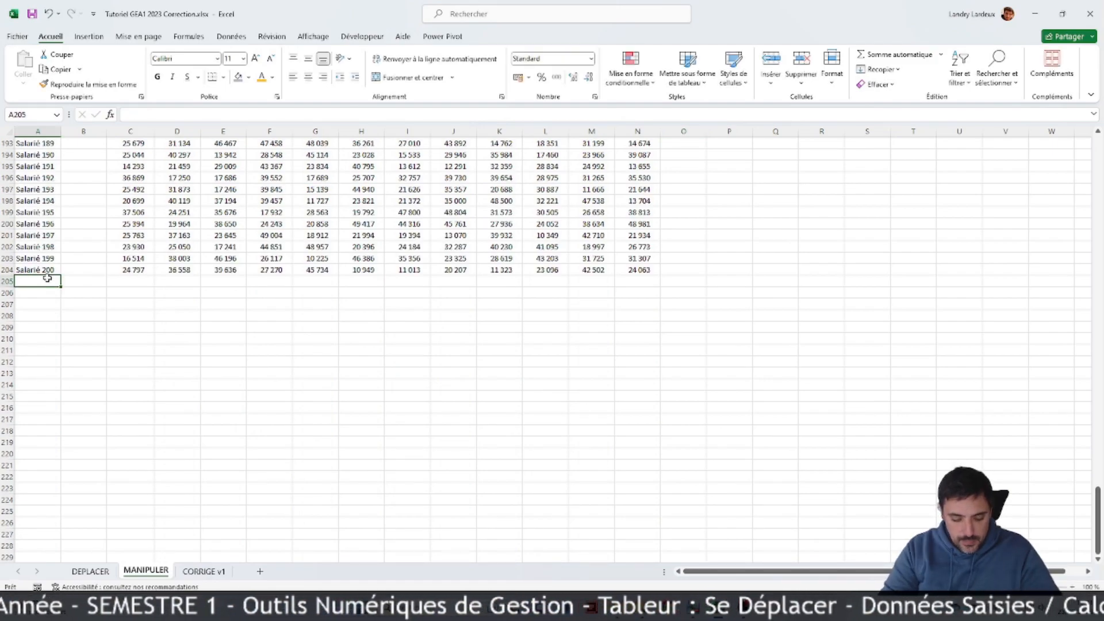
text(TOTAL)
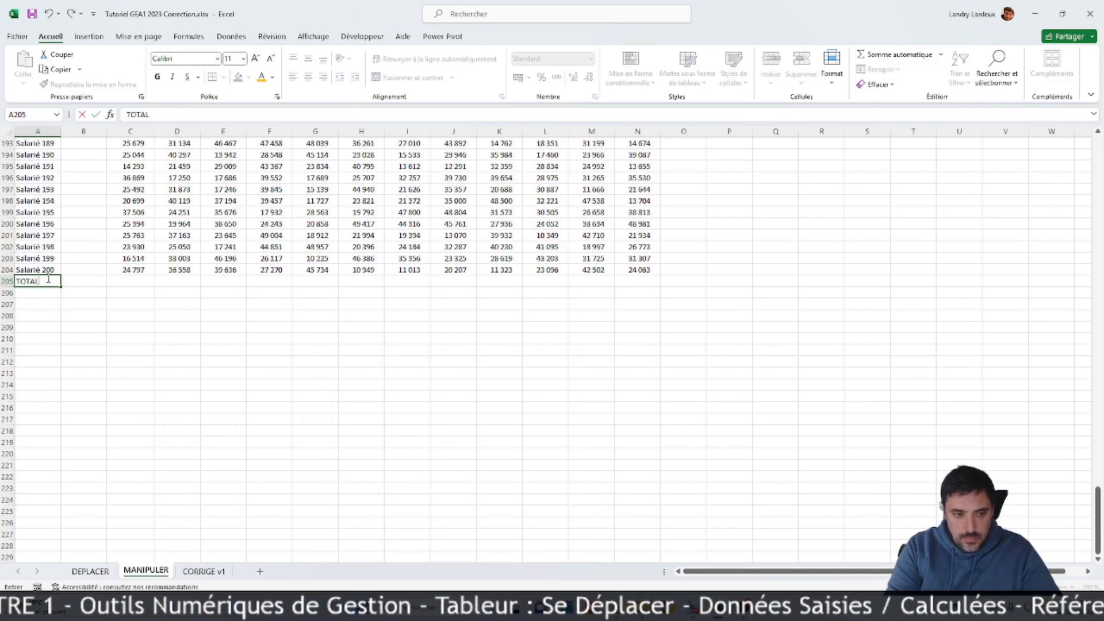
Step: Sum January's amounts C5:C204 in C205 with SOMME and fill the formula across the months to N205
click(146, 279)
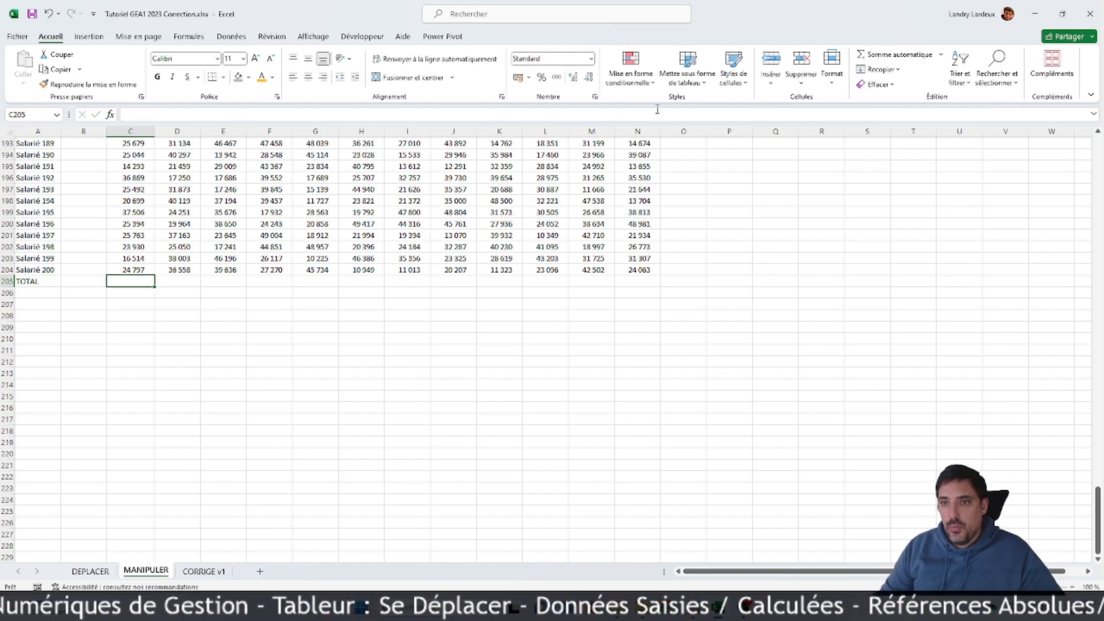
click(894, 54)
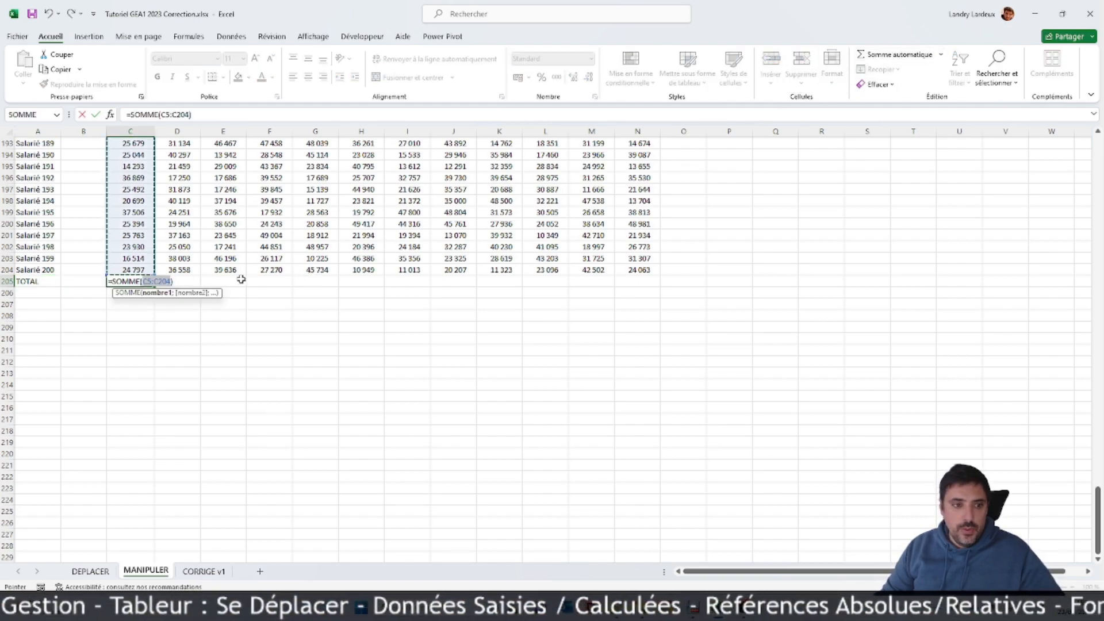
scroll(276, 277, up, 7)
scroll(299, 281, down, 8)
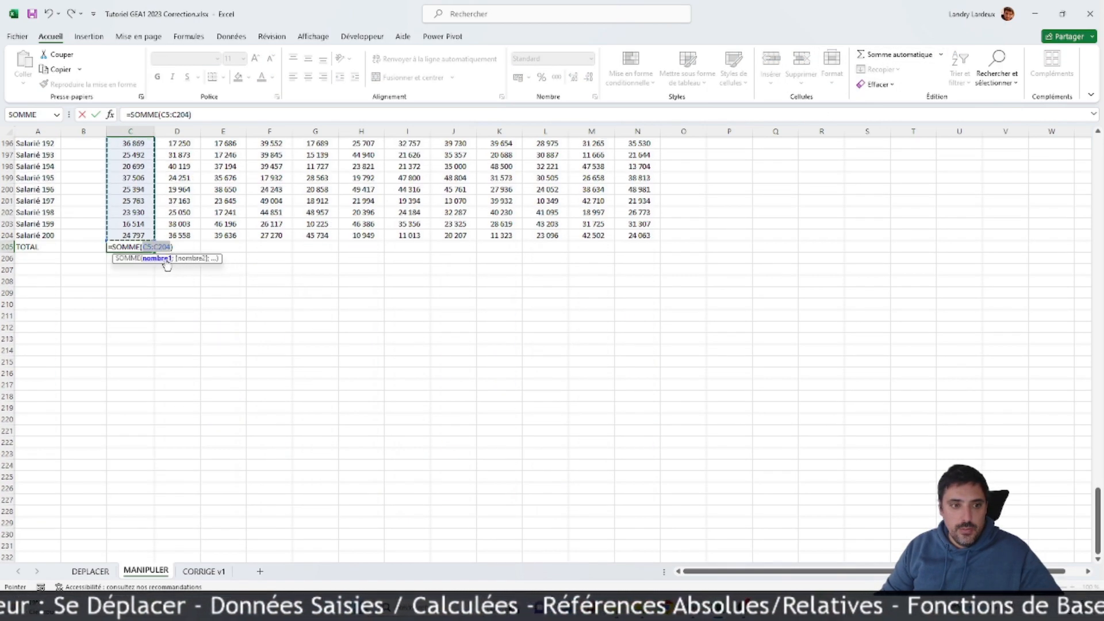
click(175, 247)
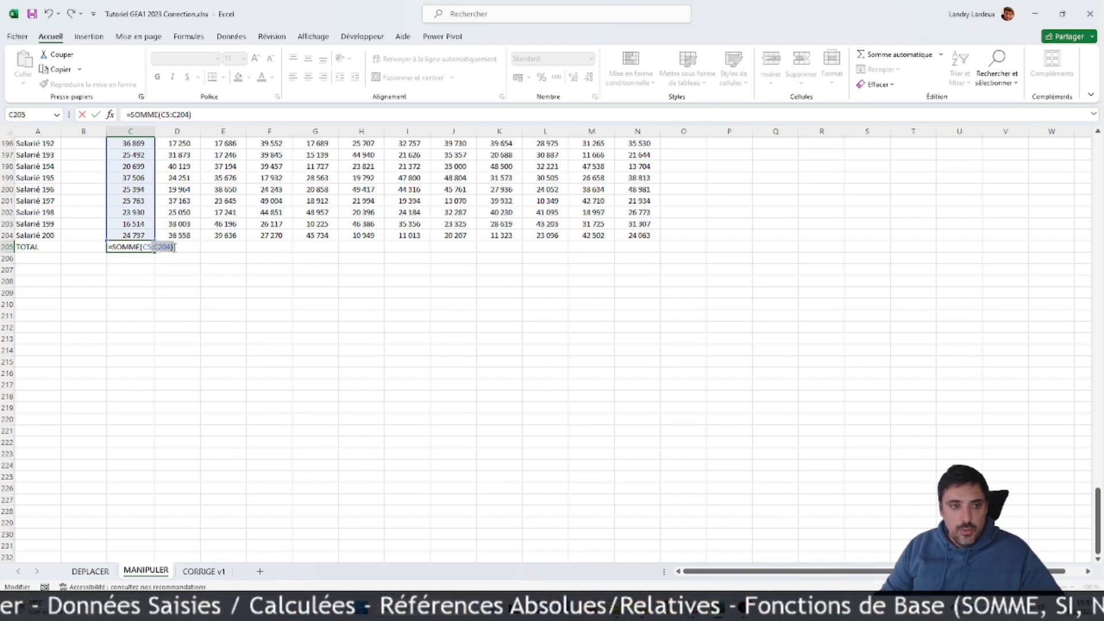
drag(156, 253, 658, 254)
Step: Sum the monthly amounts C204:N204 of Salarié 200 in O204
click(693, 232)
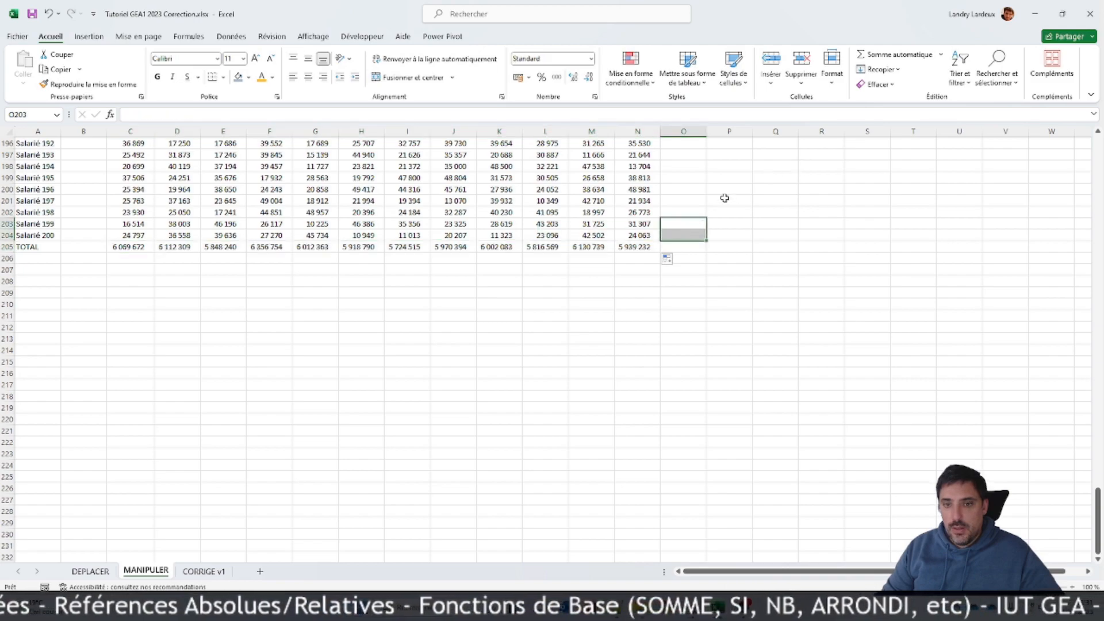
click(891, 54)
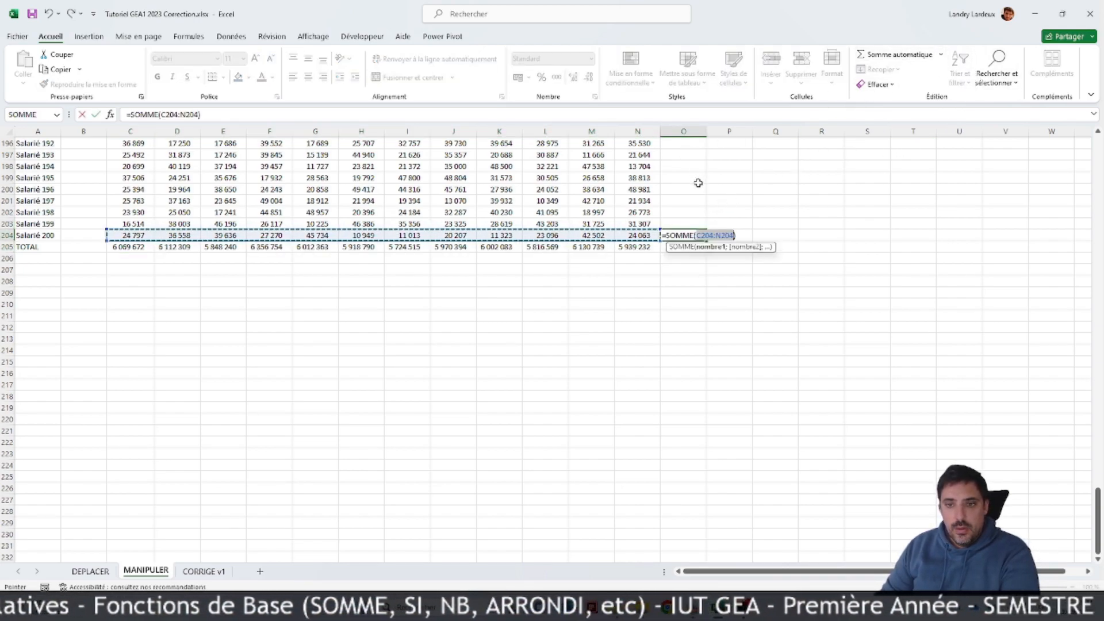
key(Return)
Step: Copy the O204 sum formula to the TOTAL column for all employees, O5:O204
click(683, 237)
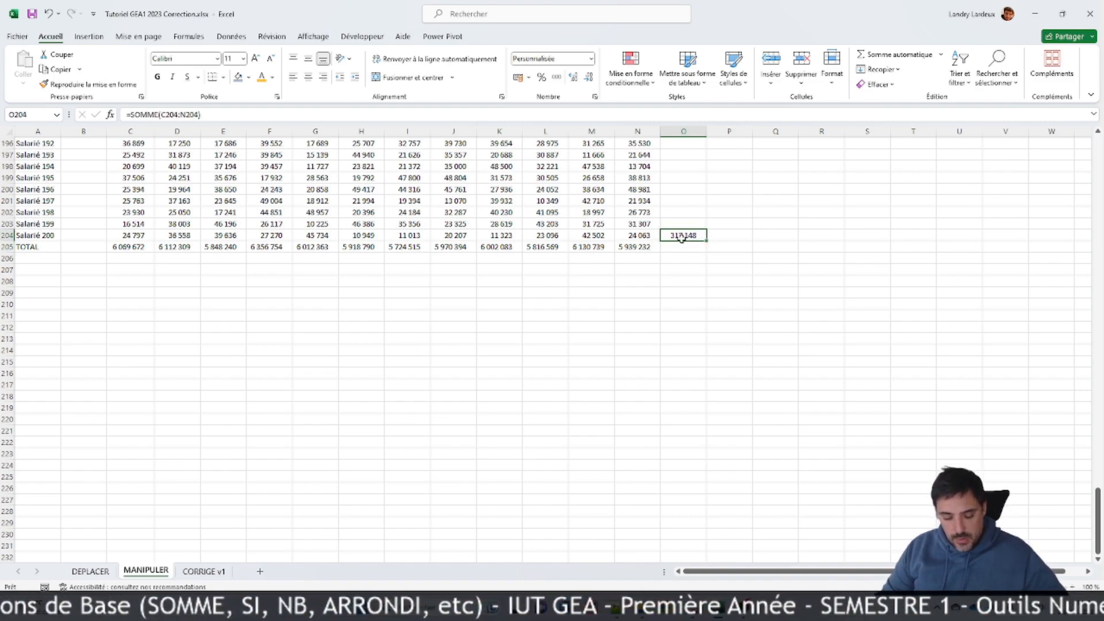
key(ctrl+c)
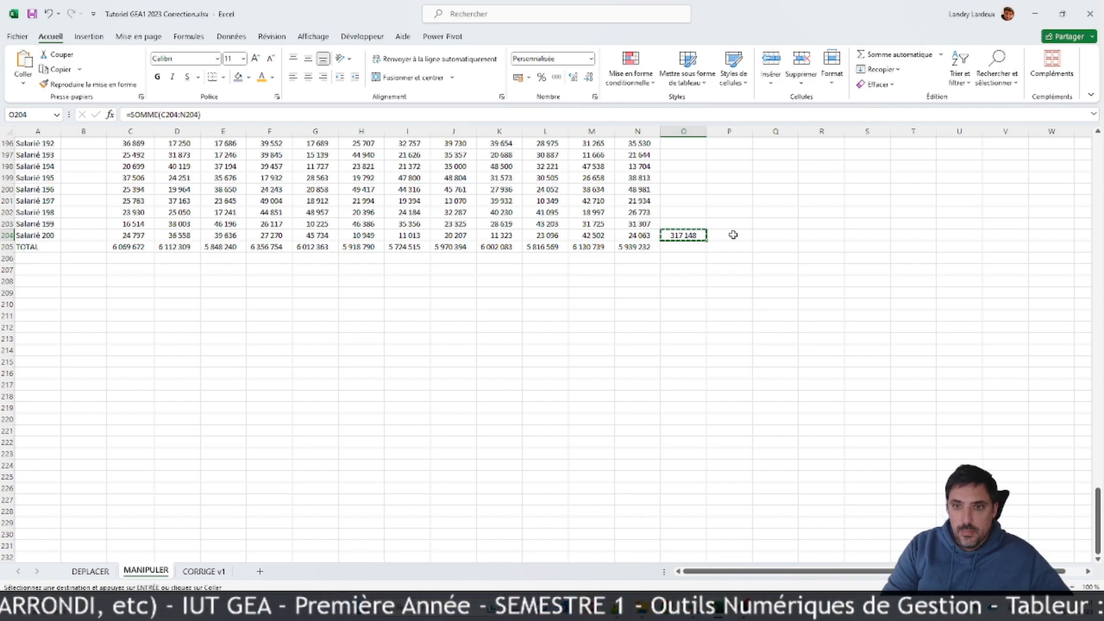
key(ctrl+shift+Up)
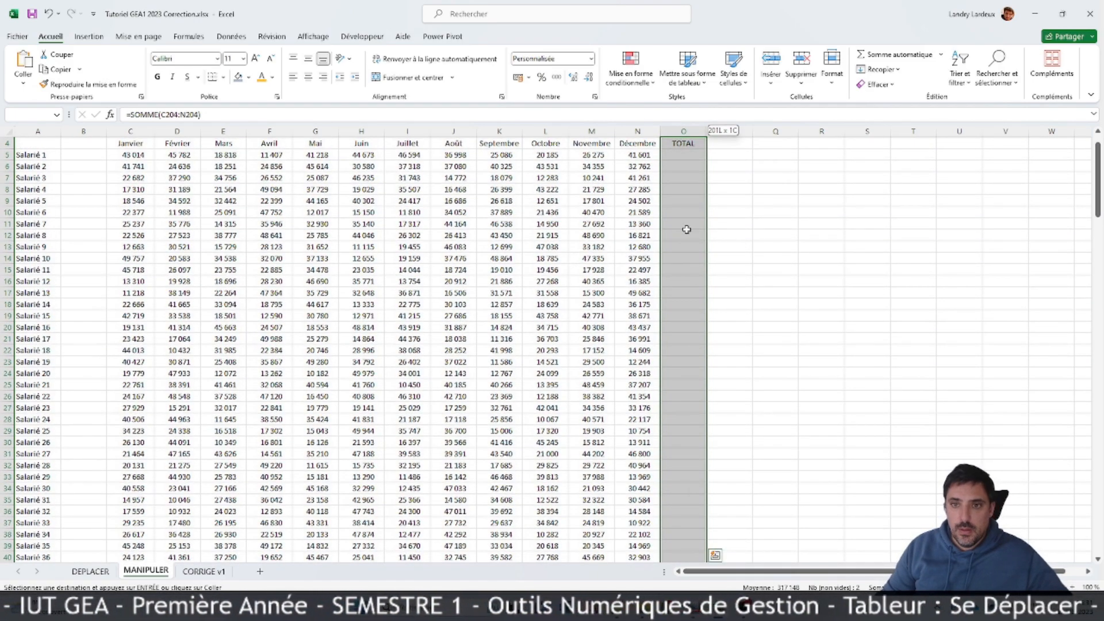
drag(697, 152, 690, 149)
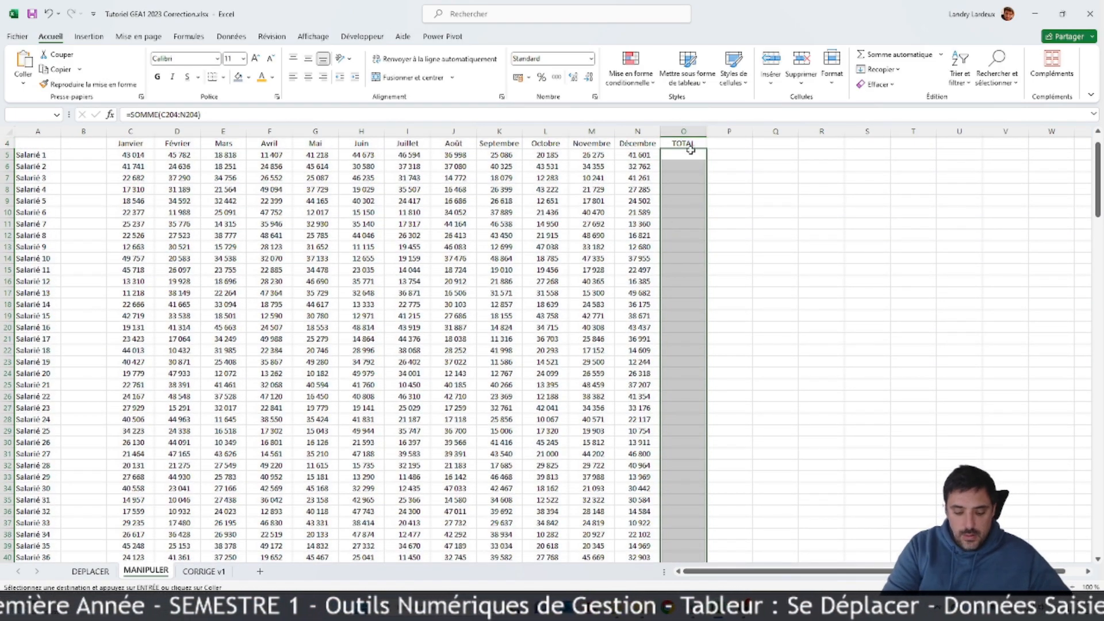
key(ctrl+v)
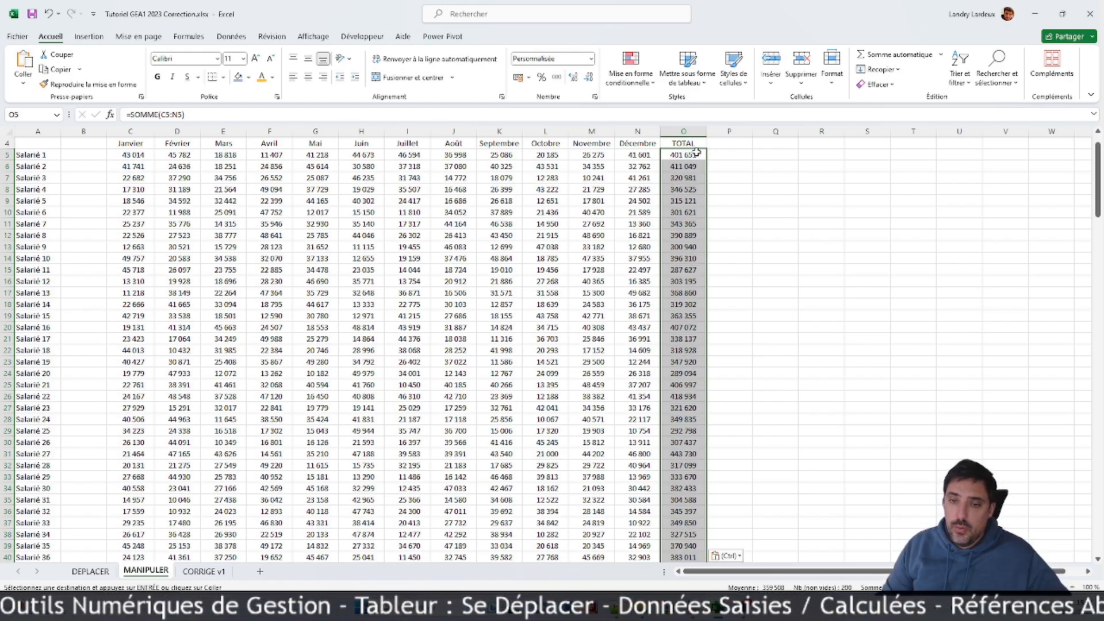
click(696, 153)
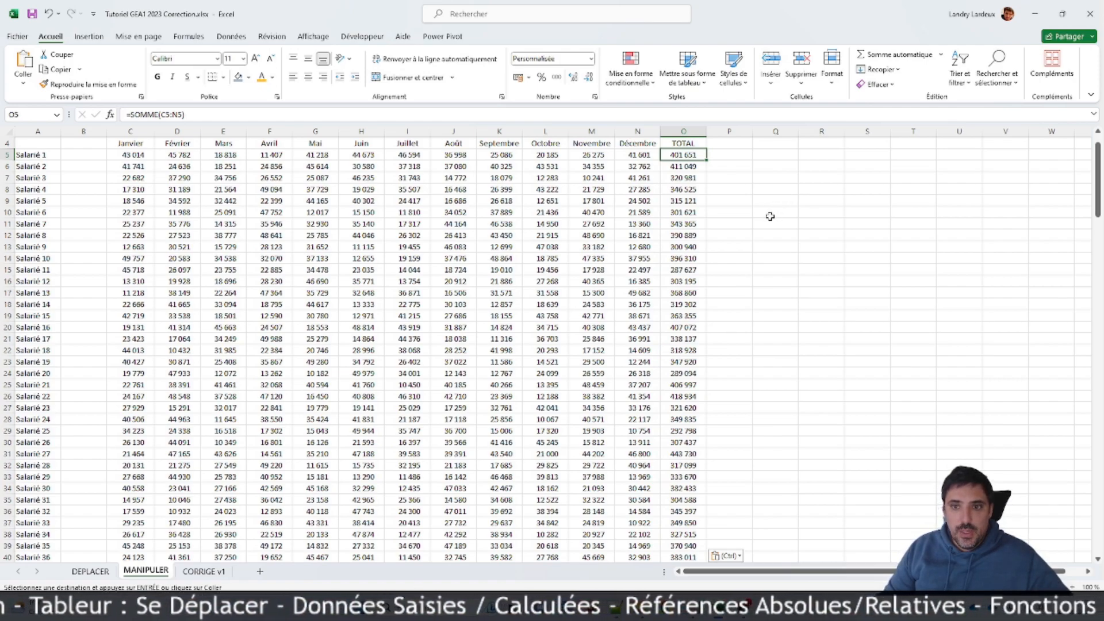
Step: Enter the heading Moyenne in P4 beside TOTAL and select P5 beneath it
scroll(770, 217, up, 1)
click(731, 180)
text(Moyenne)
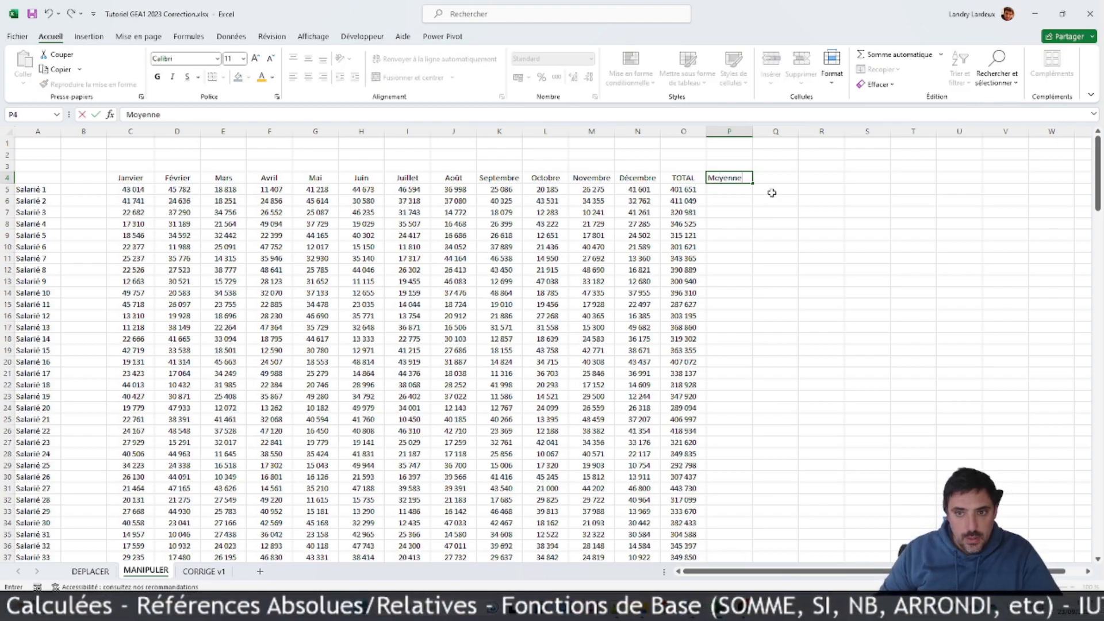
click(781, 245)
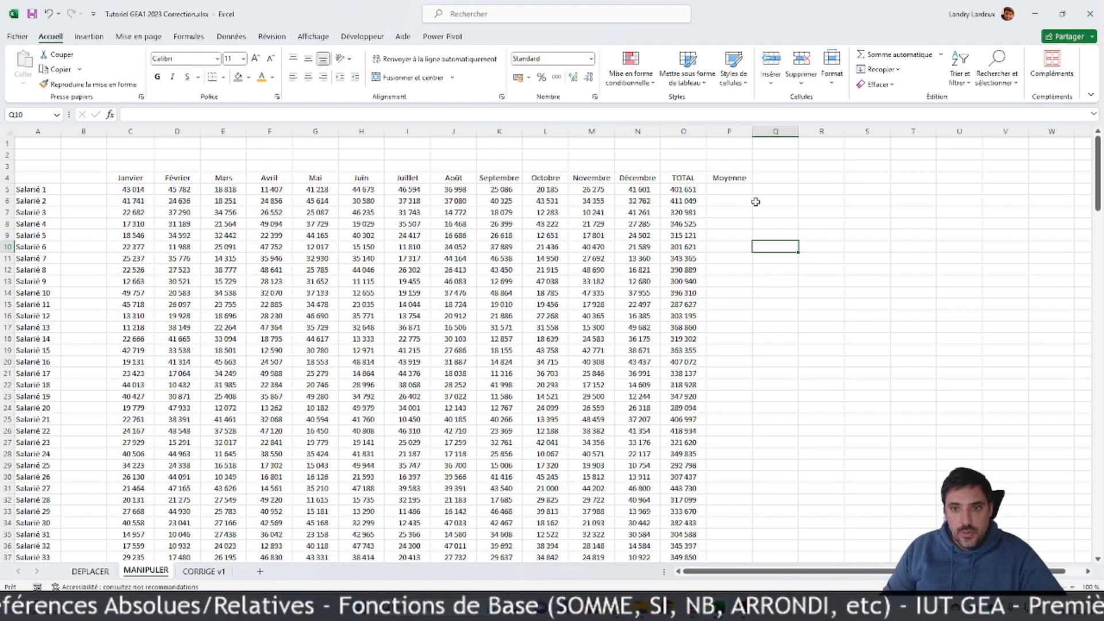
click(731, 190)
text(=)
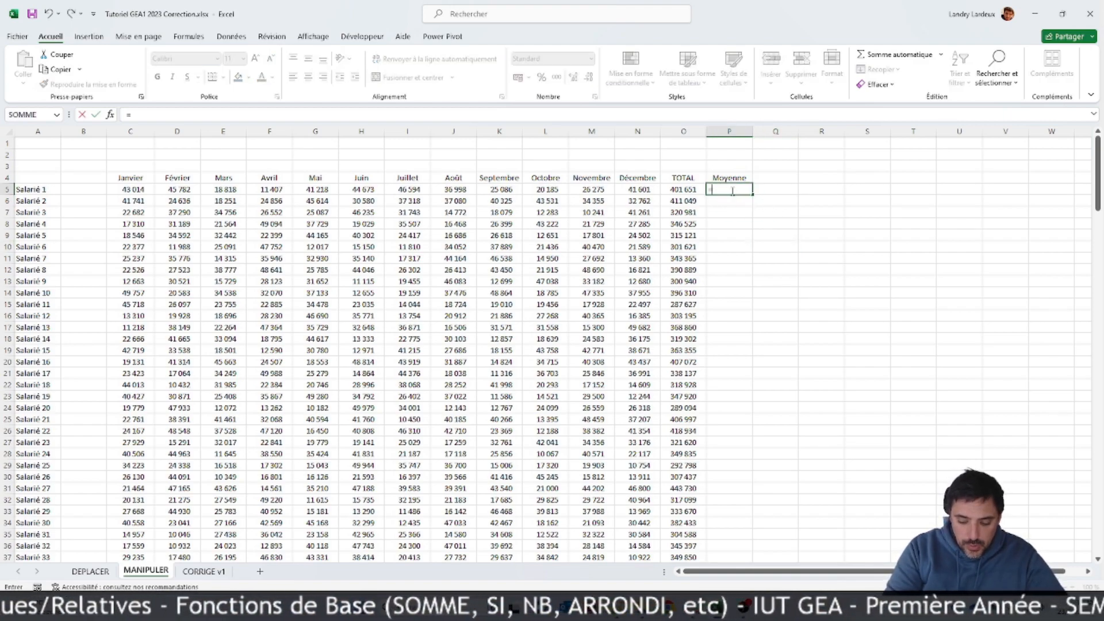
text(moyenne()
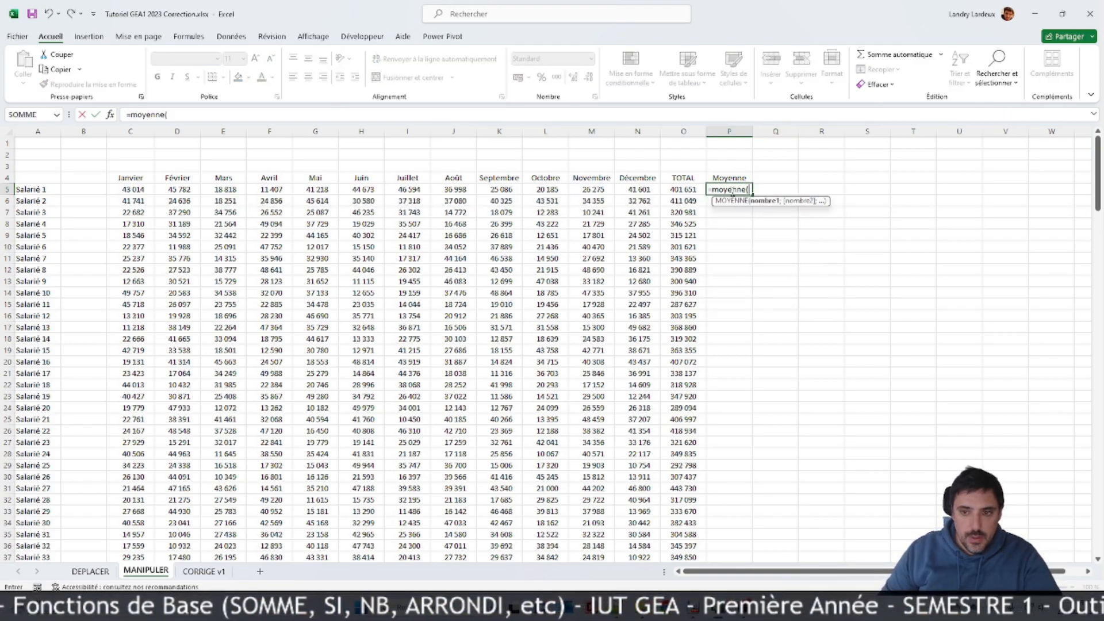
key(Escape)
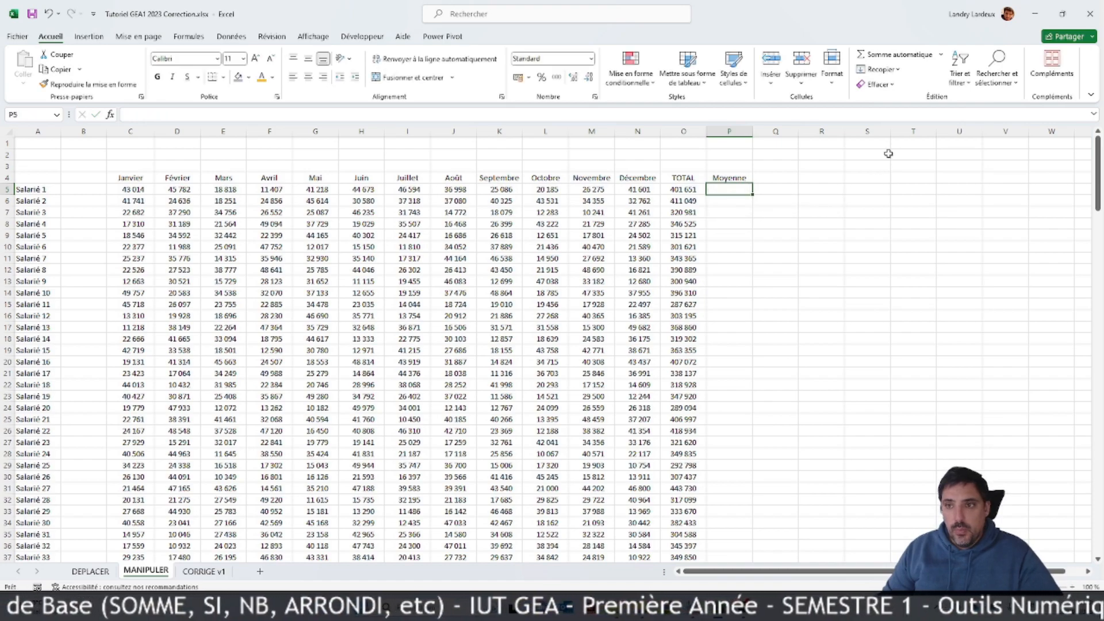
Step: Calculate the average of Salarié 1's monthly amounts C5:N5 in P5 with MOYENNE, leaving out the TOTAL column
click(941, 54)
click(890, 87)
drag(124, 189, 647, 190)
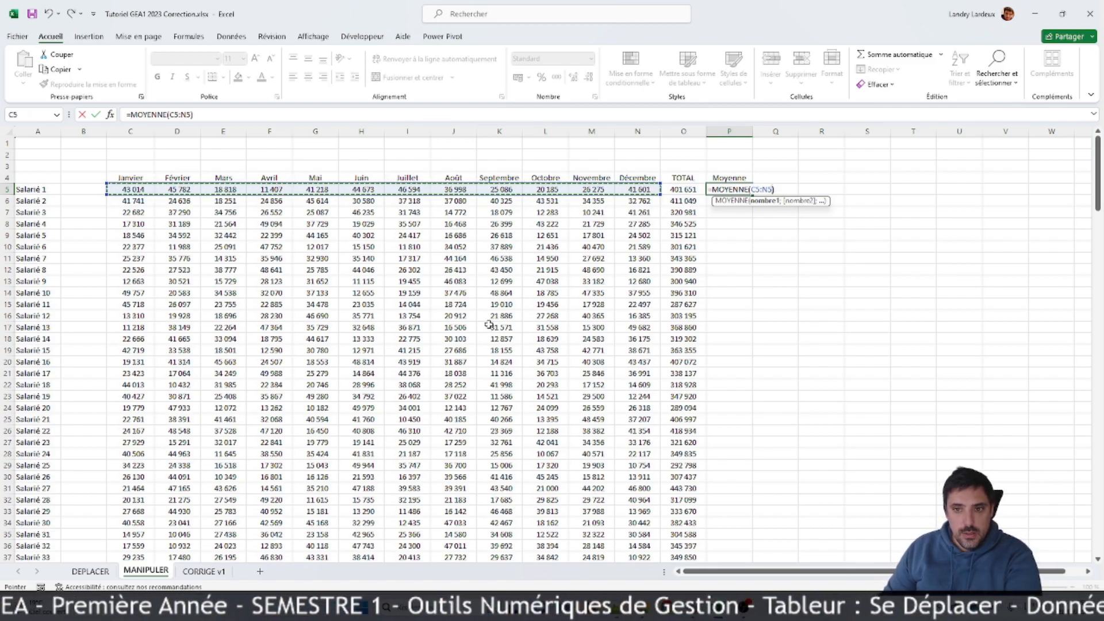
key(Return)
Step: Enter the label Moyenne in A206 below the TOTAL row
scroll(453, 362, down, 20)
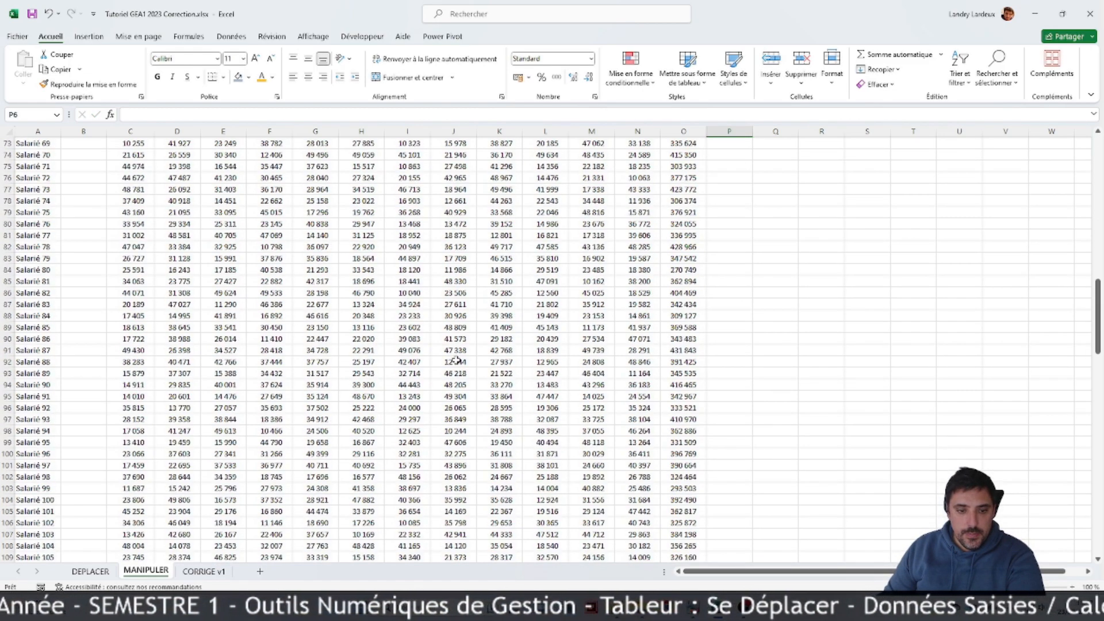
scroll(453, 362, down, 12)
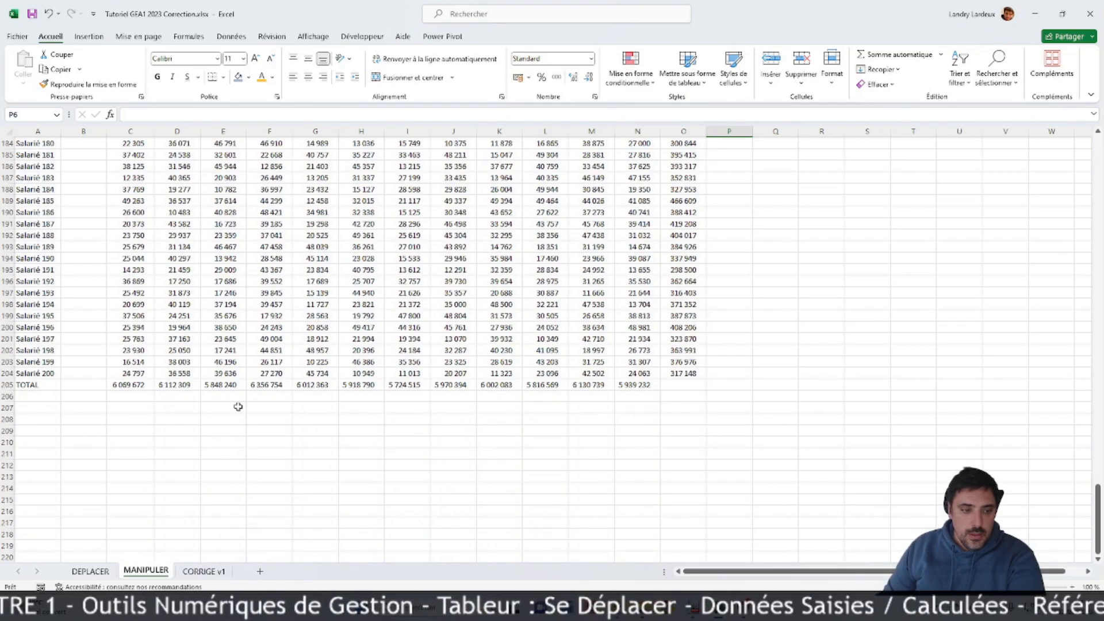
click(39, 396)
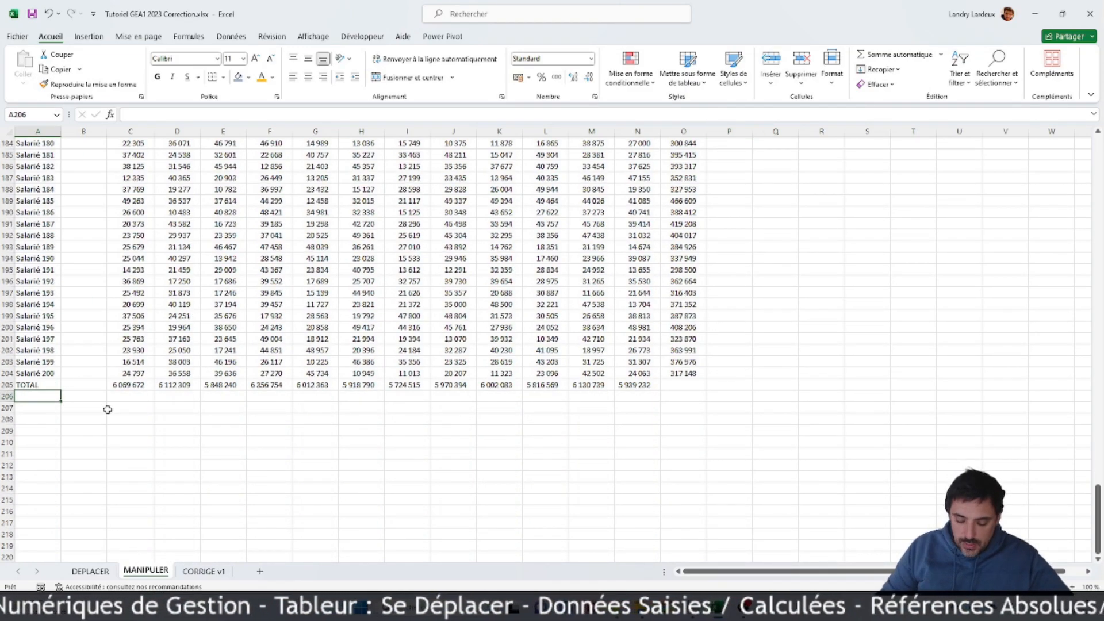
text(Moyenne)
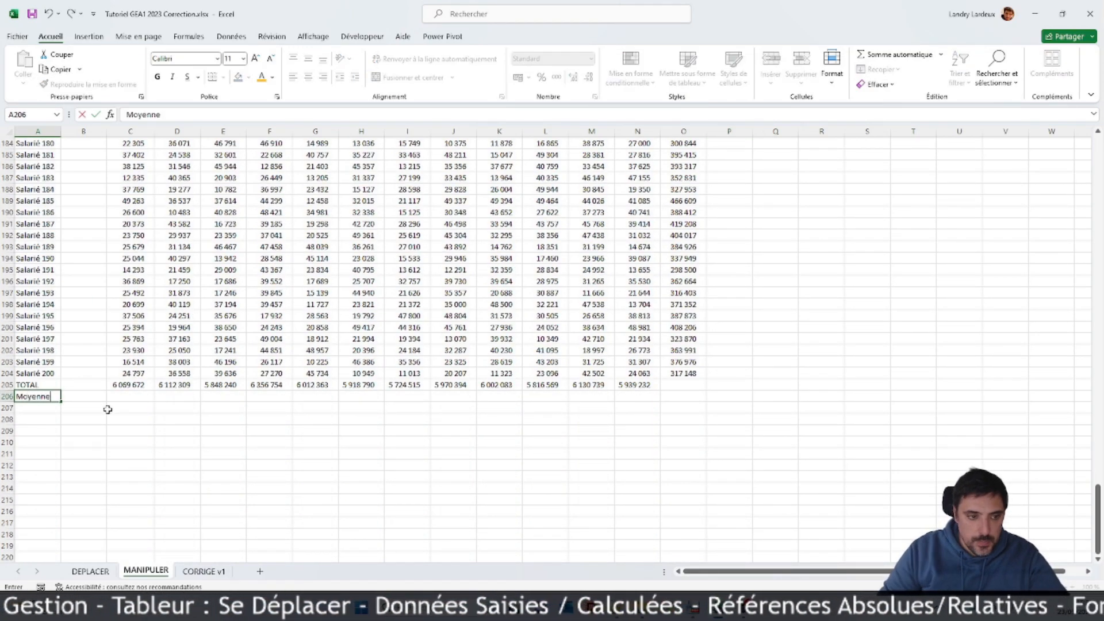
Step: Calculate the average of January's amounts C5:C204 in C206 with MOYENNE, leaving out the TOTAL row
click(132, 398)
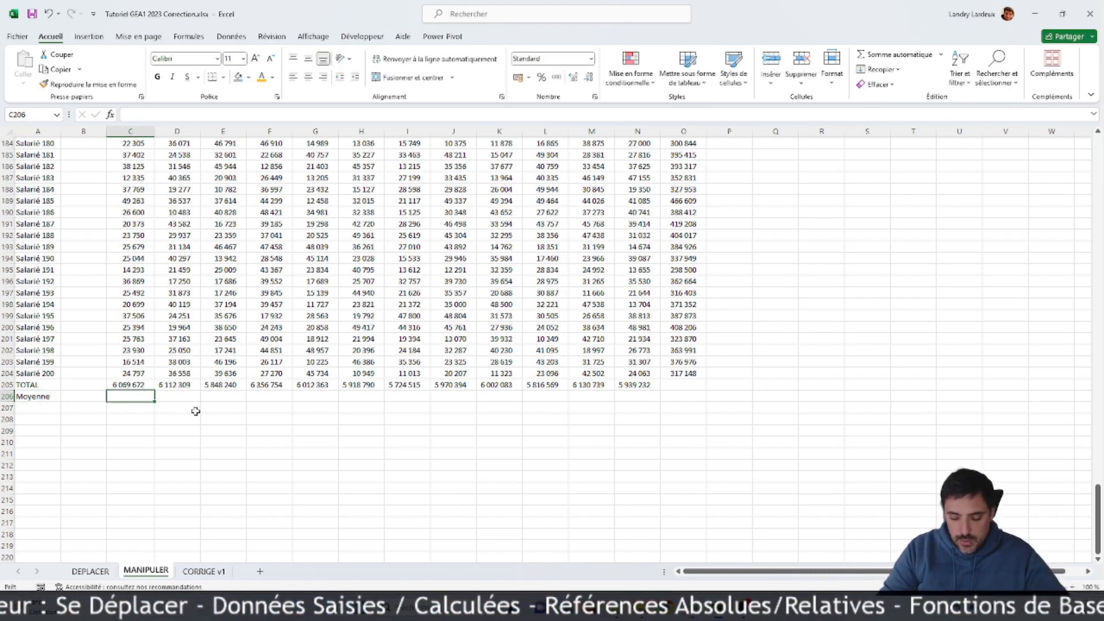
text(=)
key(Escape)
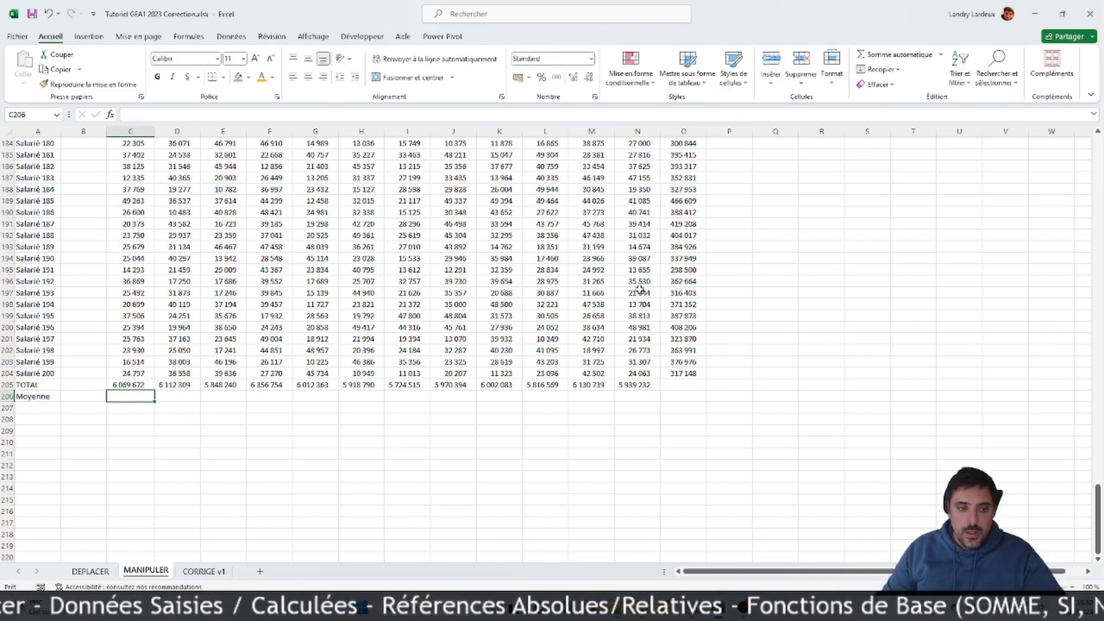
click(941, 54)
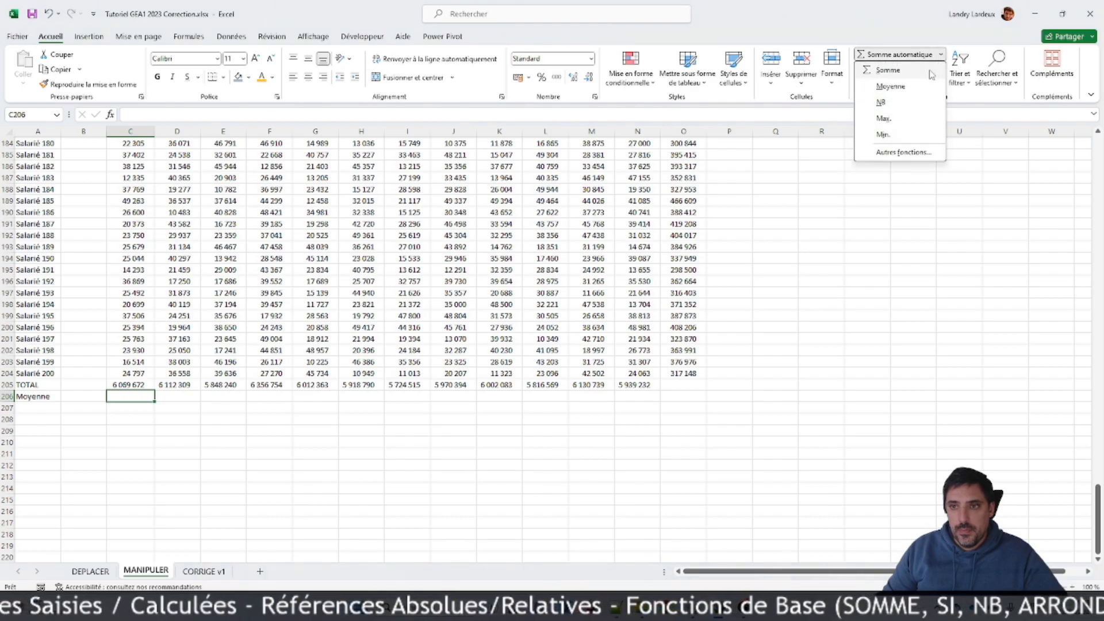
click(890, 86)
drag(138, 374, 124, 179)
key(Return)
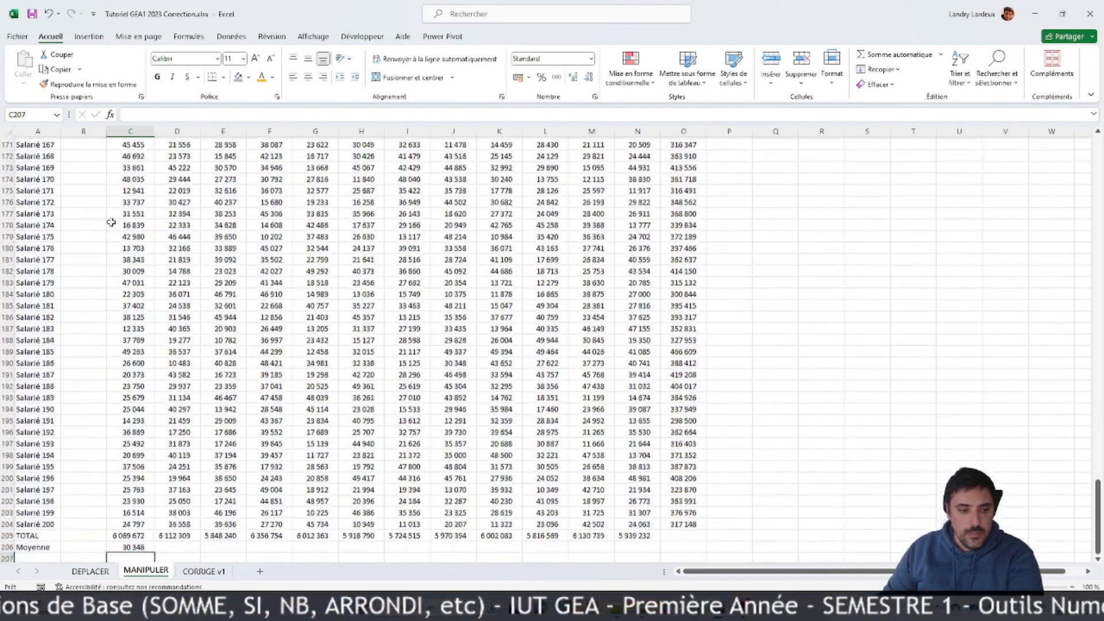
Step: Fill the C206 average formula across the months to M206
click(143, 512)
drag(156, 516, 604, 513)
scroll(780, 442, up, 5)
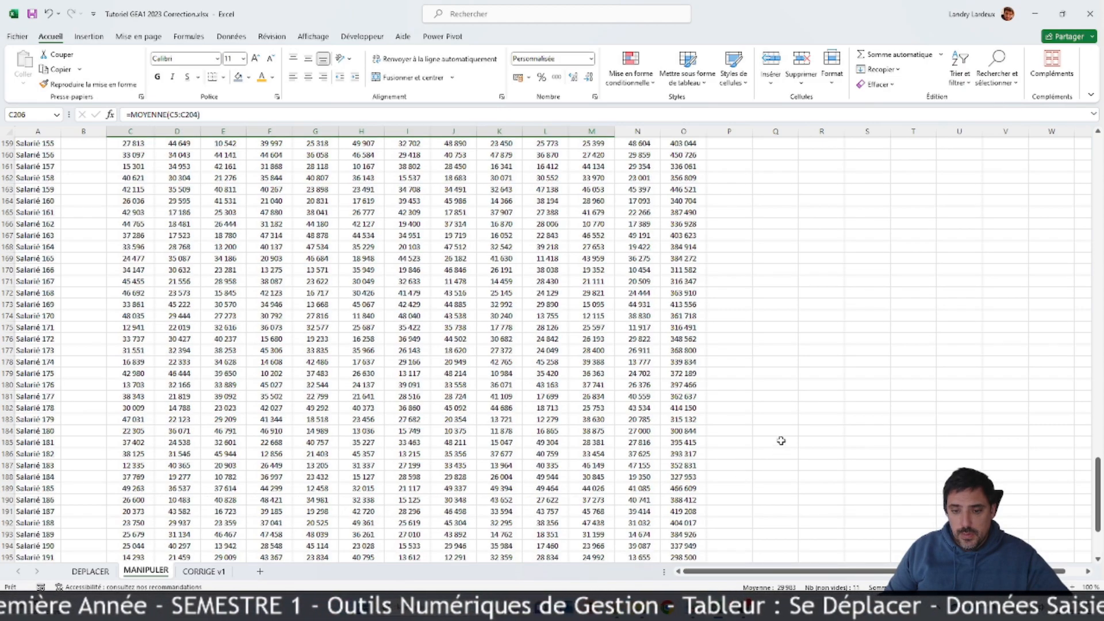
Step: Extend the monthly average formulas in row 206 to the December column, N206
scroll(780, 442, up, 20)
scroll(785, 416, up, 20)
scroll(778, 408, down, 11)
scroll(777, 408, down, 20)
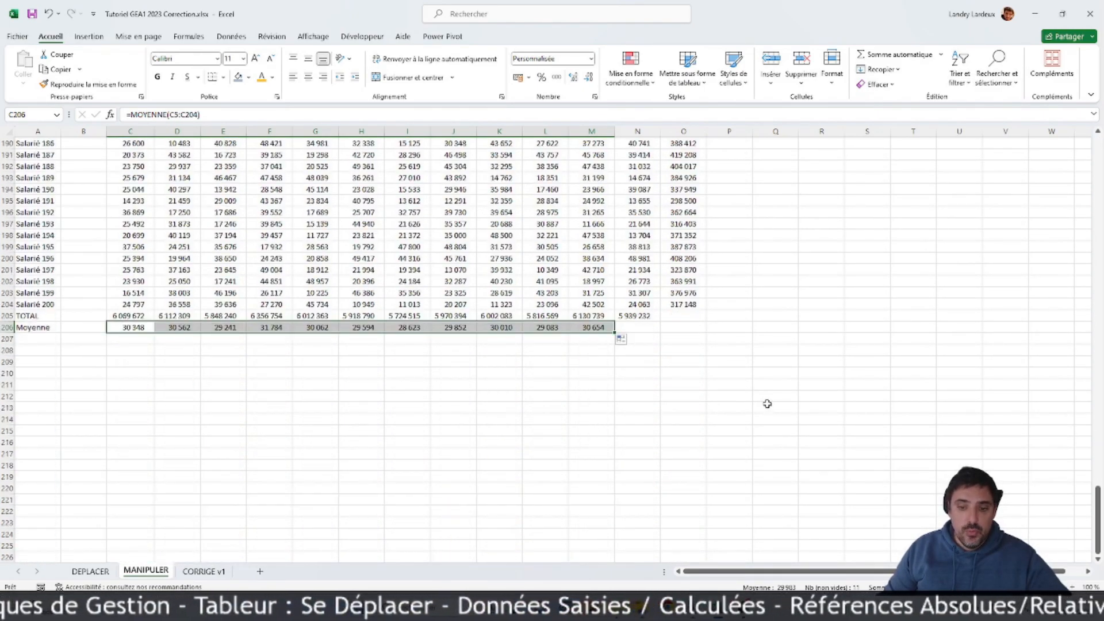
drag(614, 333, 707, 339)
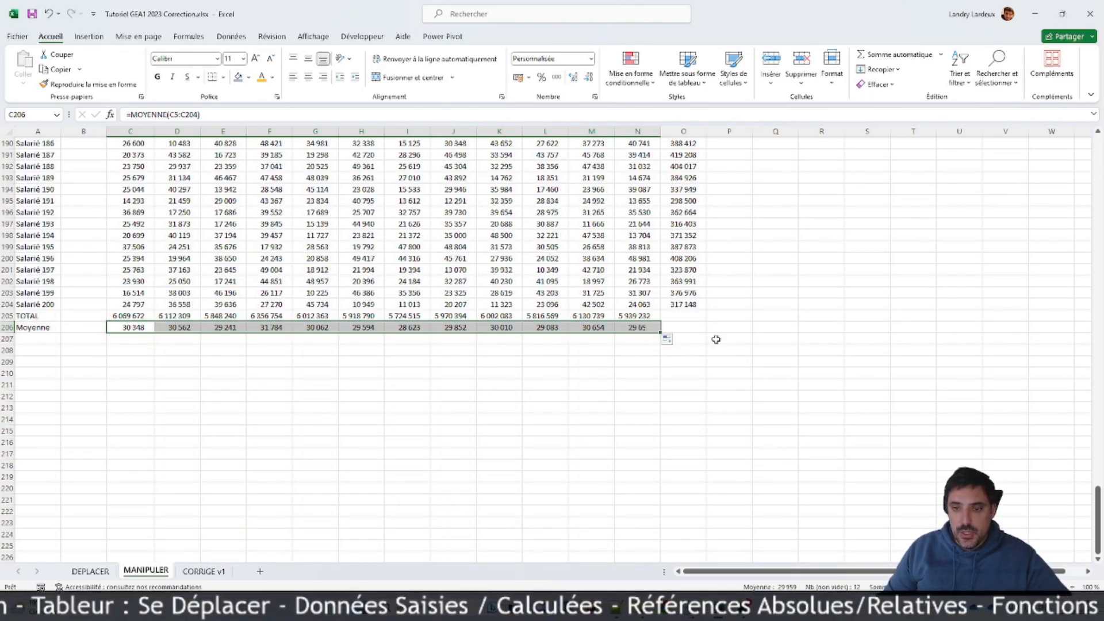
Step: Calculate the average of Salarié 200's monthly amounts C204:N204 in P204 with MOYENNE, leaving out the TOTAL column
click(728, 308)
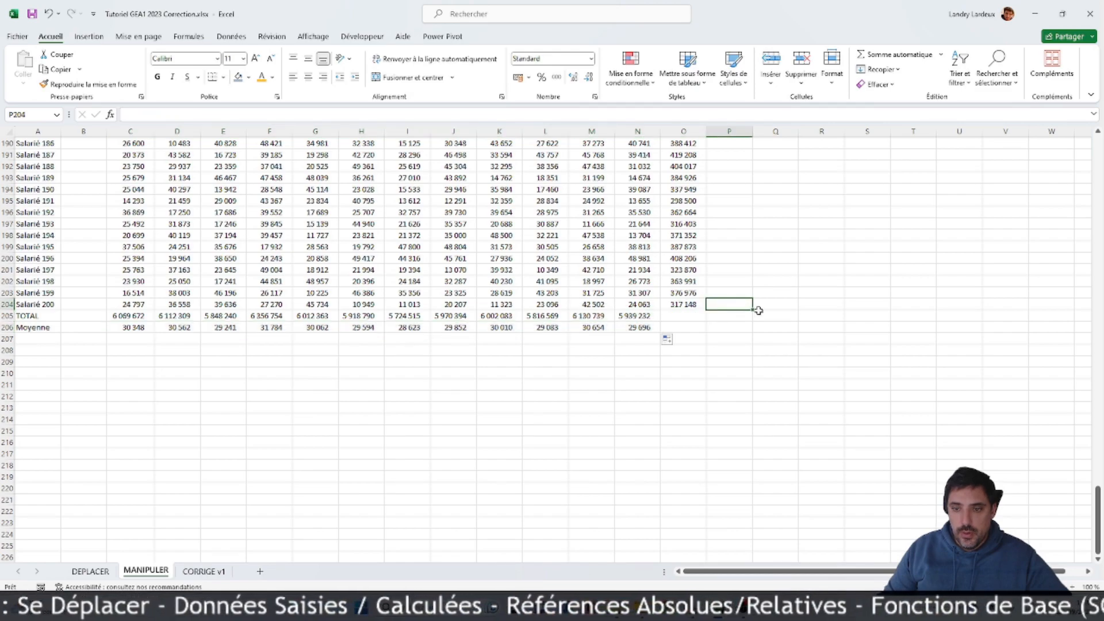
click(941, 54)
click(897, 86)
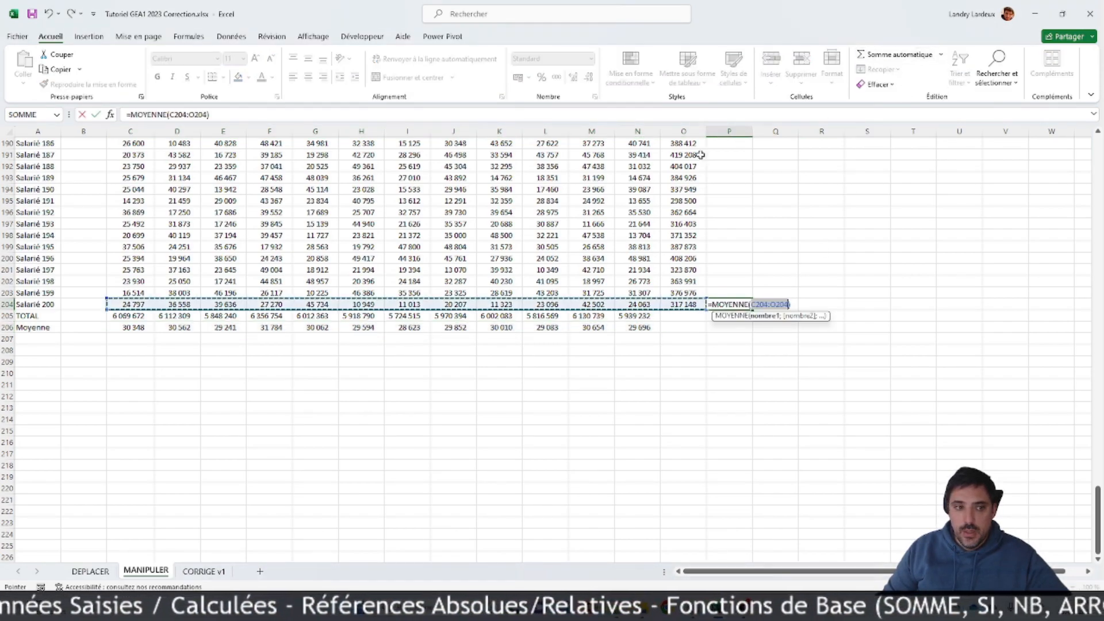
mouse_move(130, 304)
mouse_down()
mouse_move(644, 296)
mouse_move(637, 305)
mouse_move(131, 306)
mouse_up()
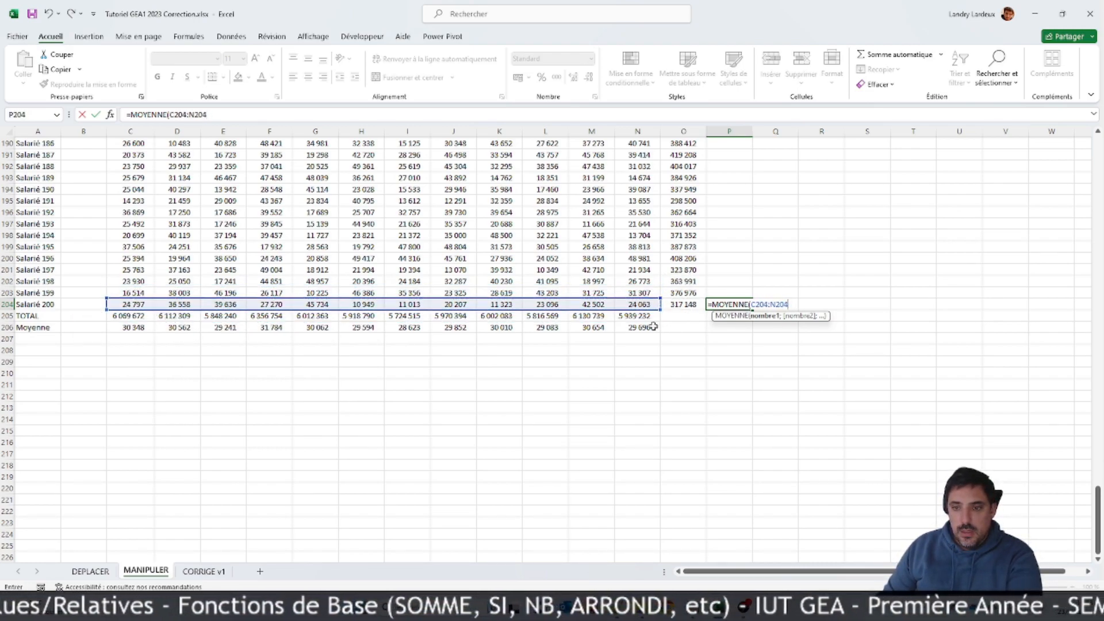
key(Return)
Step: Copy the P204 average formula up the Moyenne column to P5 so every employee has an average
click(745, 305)
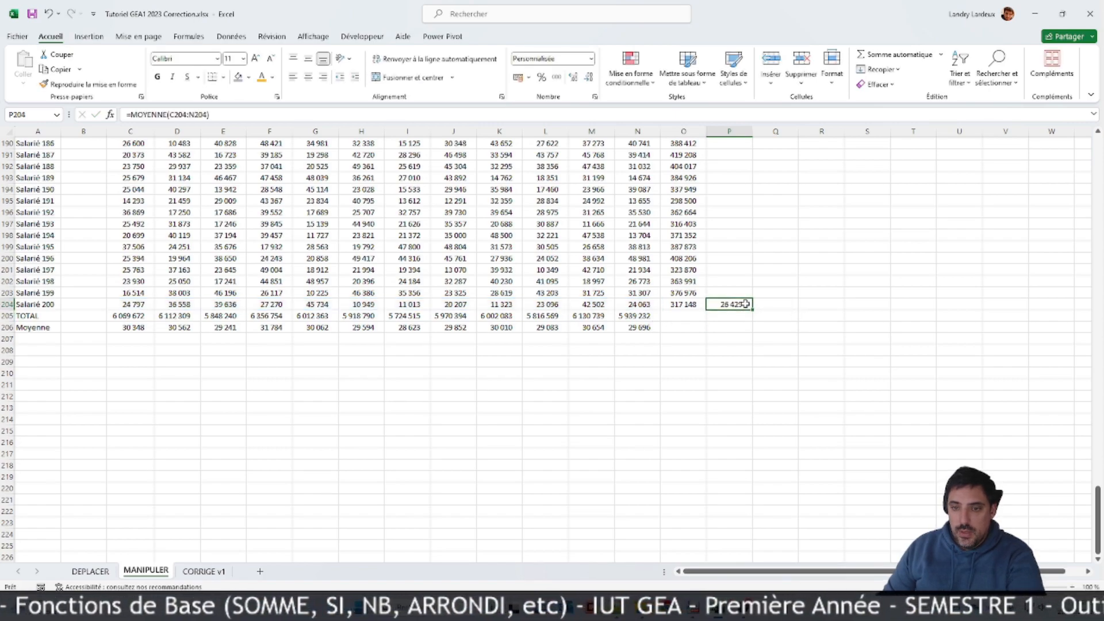
key(ctrl+c)
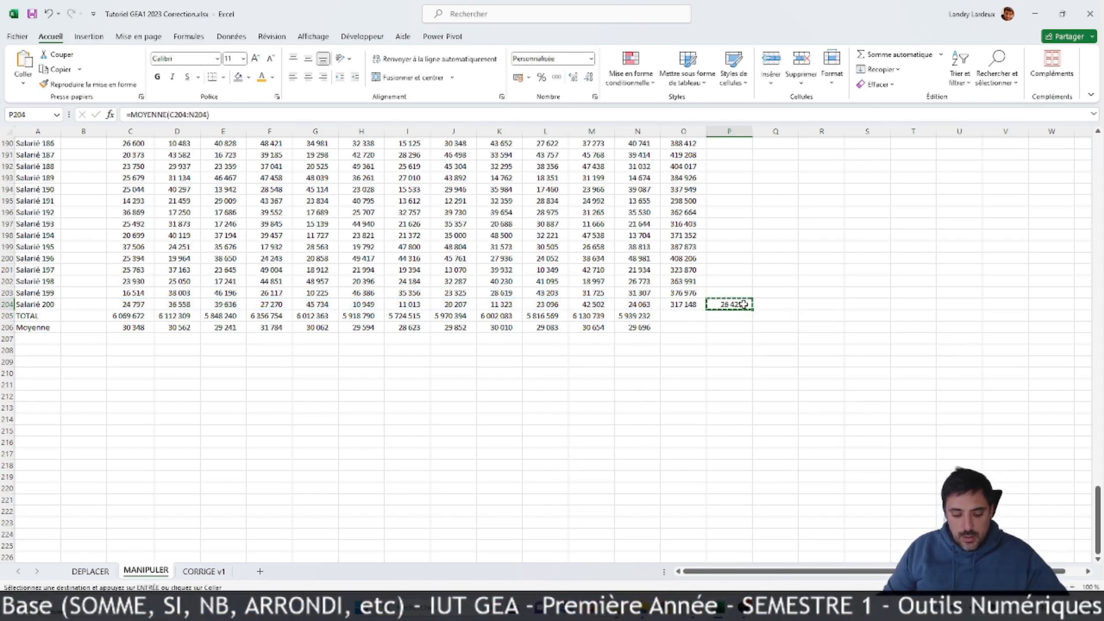
key(ctrl+shift+Up)
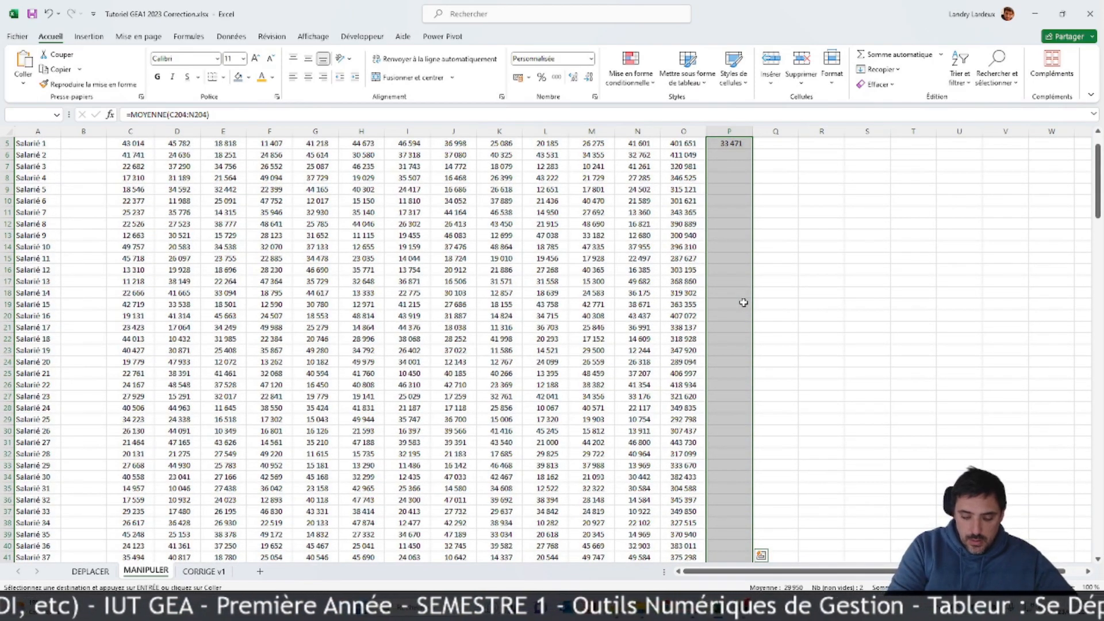
key(ctrl+v)
scroll(729, 277, up, 20)
scroll(729, 277, up, 20)
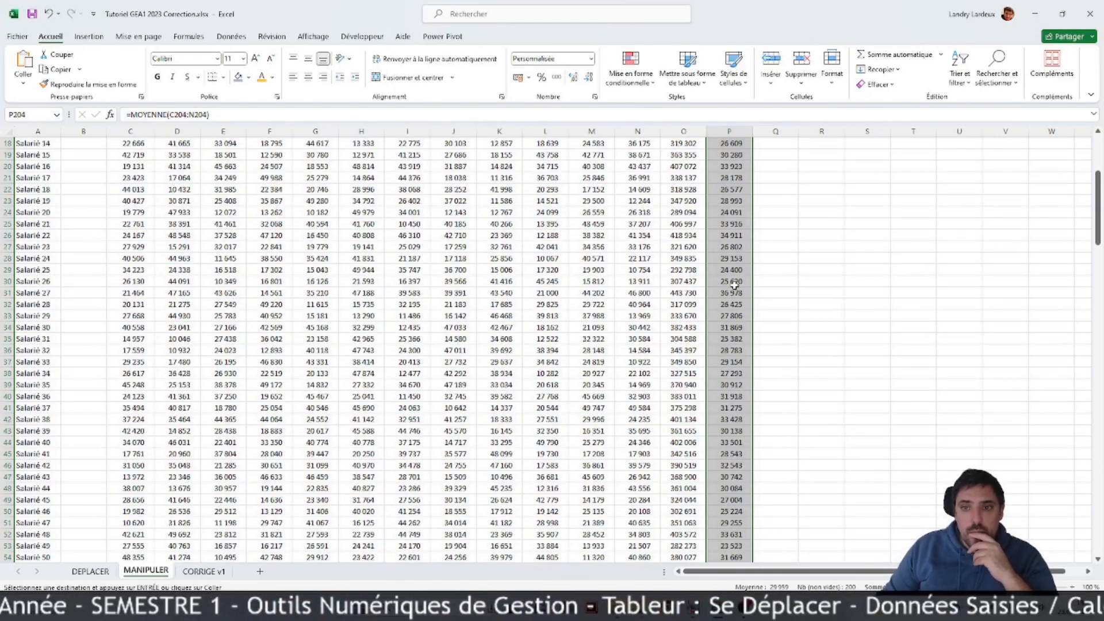
scroll(734, 285, up, 6)
Step: Examine the copied average formula in P10 against Salarié 6's monthly amounts and total
click(696, 247)
click(415, 304)
click(546, 300)
click(646, 296)
click(686, 293)
click(726, 238)
click(637, 245)
click(493, 245)
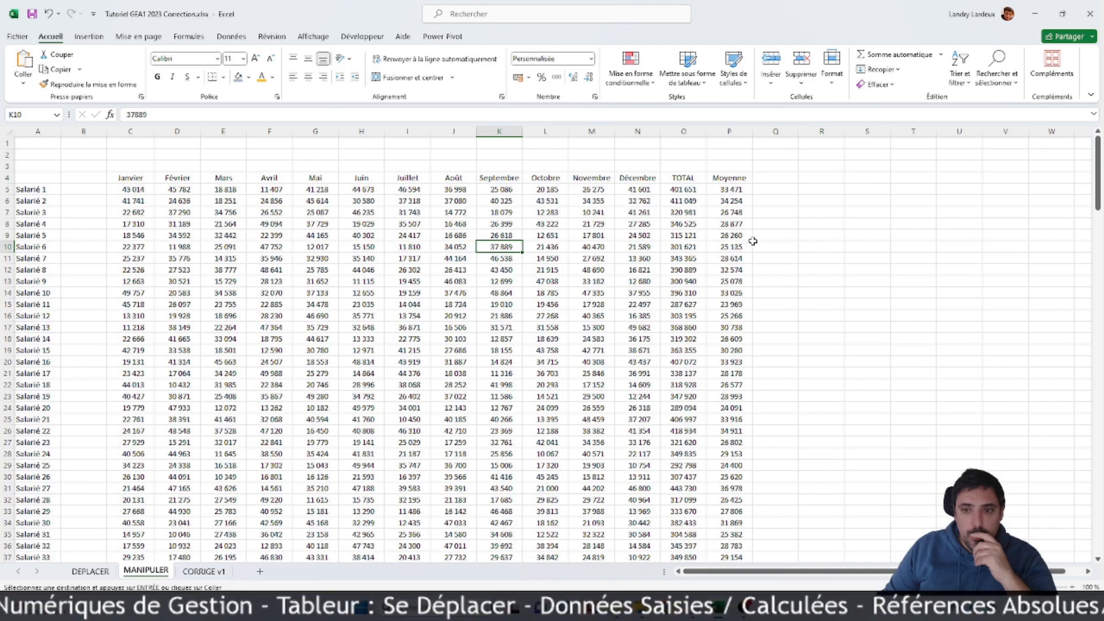
click(709, 246)
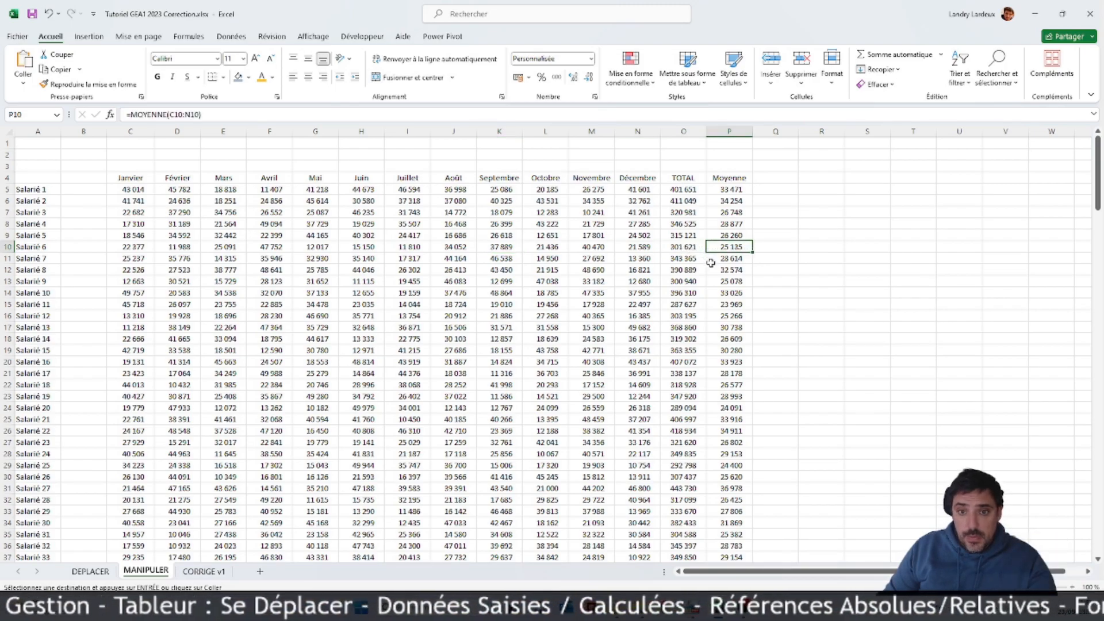
scroll(695, 270, down, 1)
scroll(695, 270, up, 1)
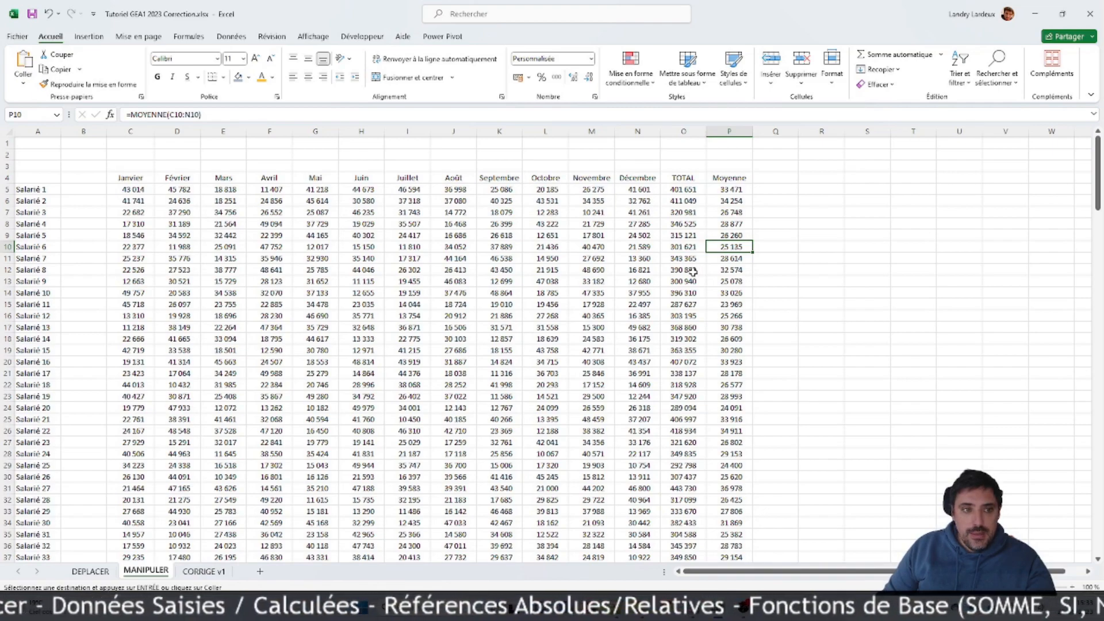
Step: Enter the header Moyenne Pondérée in Q4, next to the Moyenne column
click(791, 176)
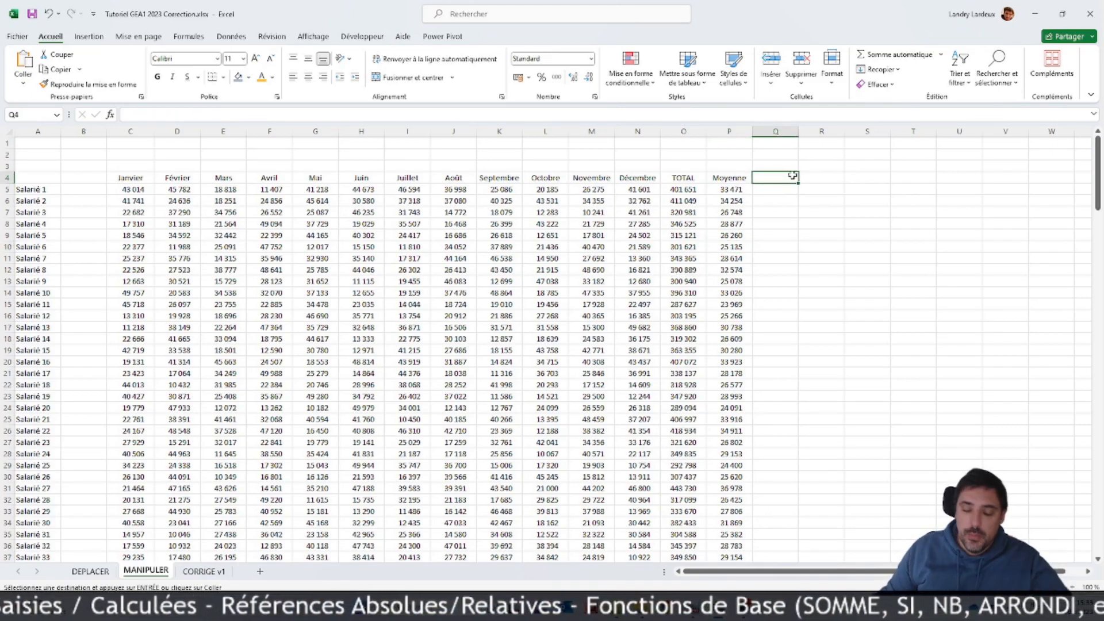
text(Moyenne Pond)
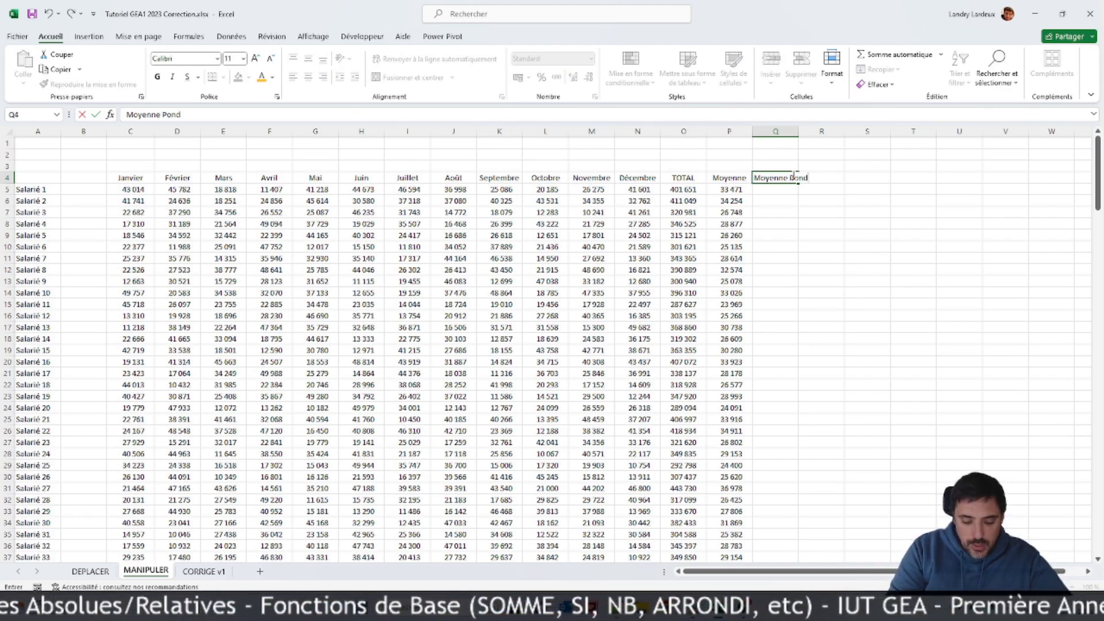
key(Return)
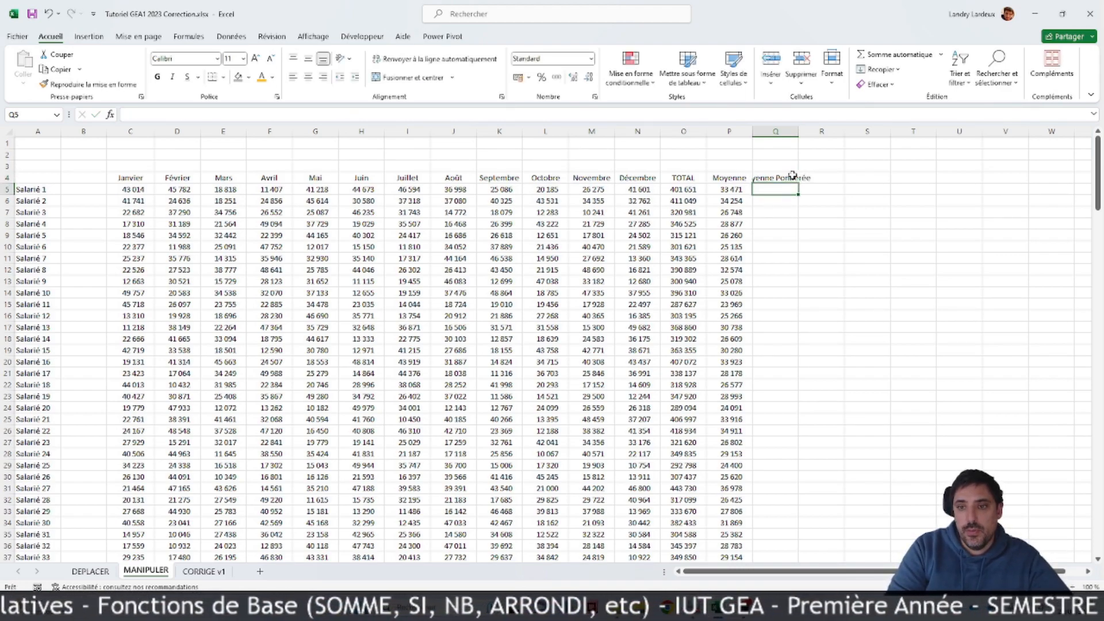
Step: Enter the label Coefficient in B3, above the month headers
click(98, 166)
text(Coe)
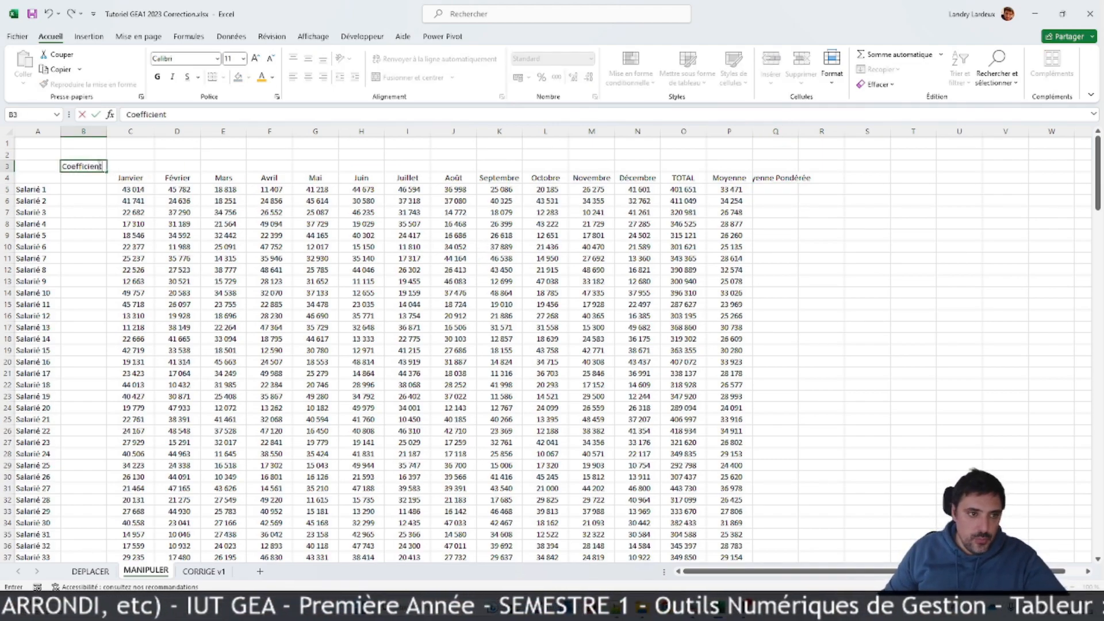
text(fficient)
key(Tab)
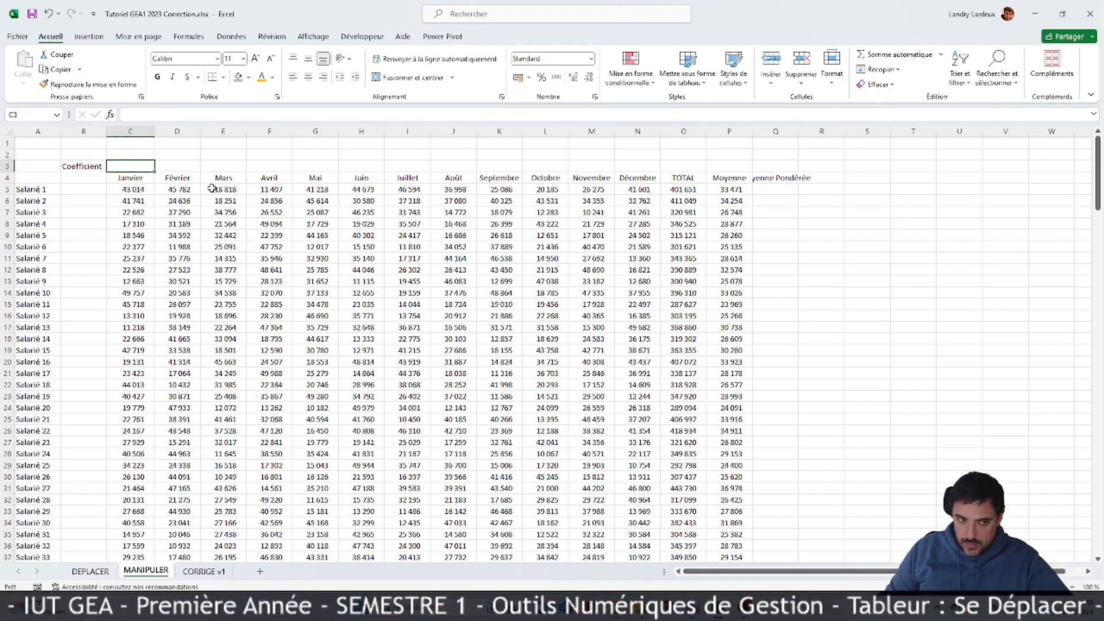
Step: Enter the coefficient 1 in C3 and fill it across row 3 to O3
text(1)
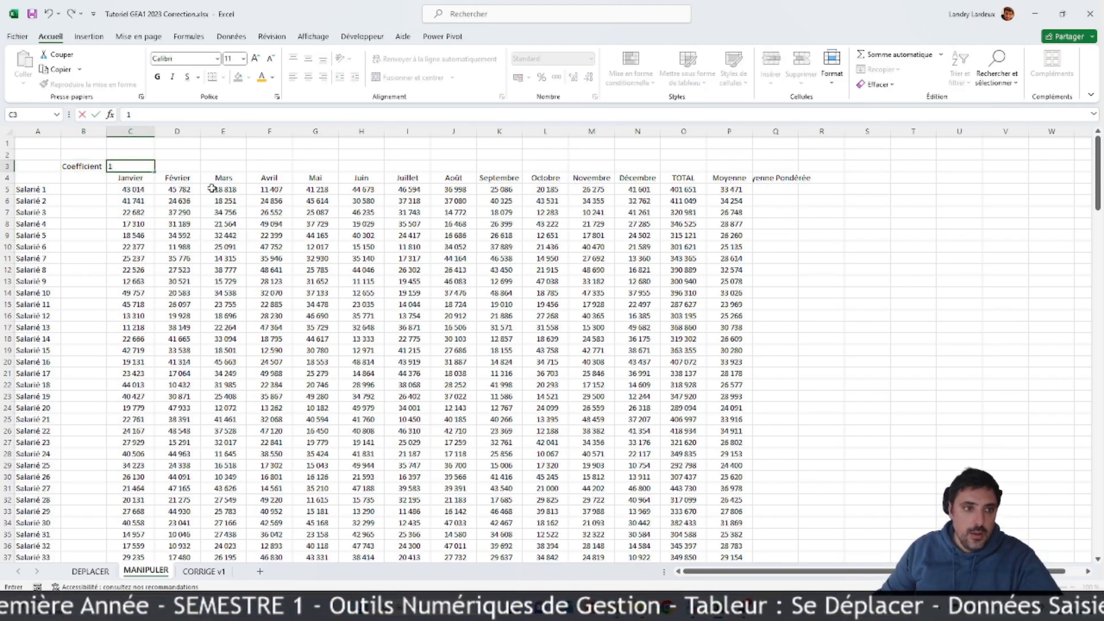
click(212, 188)
click(133, 166)
drag(154, 171, 699, 238)
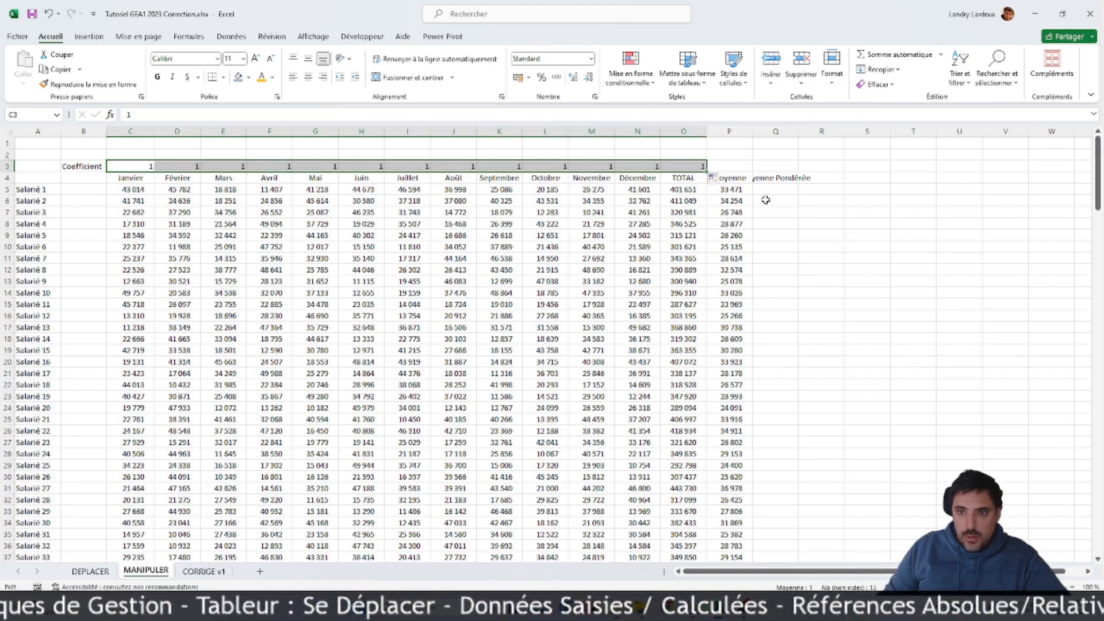
Step: Wrap the Moyenne Pondérée header in Q4 onto two lines
click(794, 178)
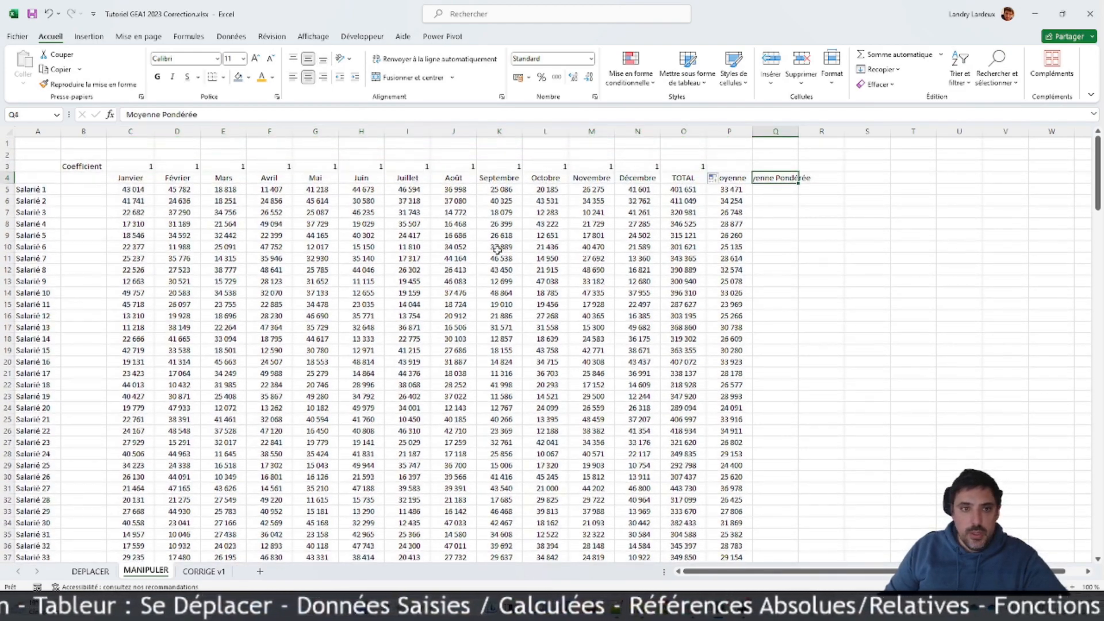
click(421, 60)
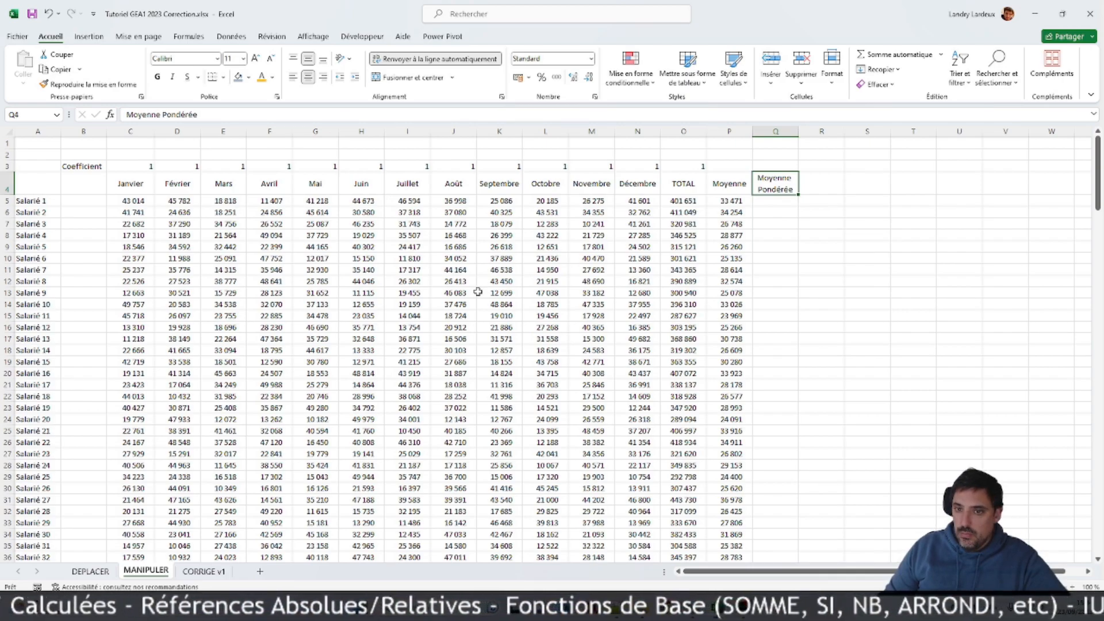
scroll(565, 292, down, 3)
scroll(564, 292, up, 3)
click(779, 202)
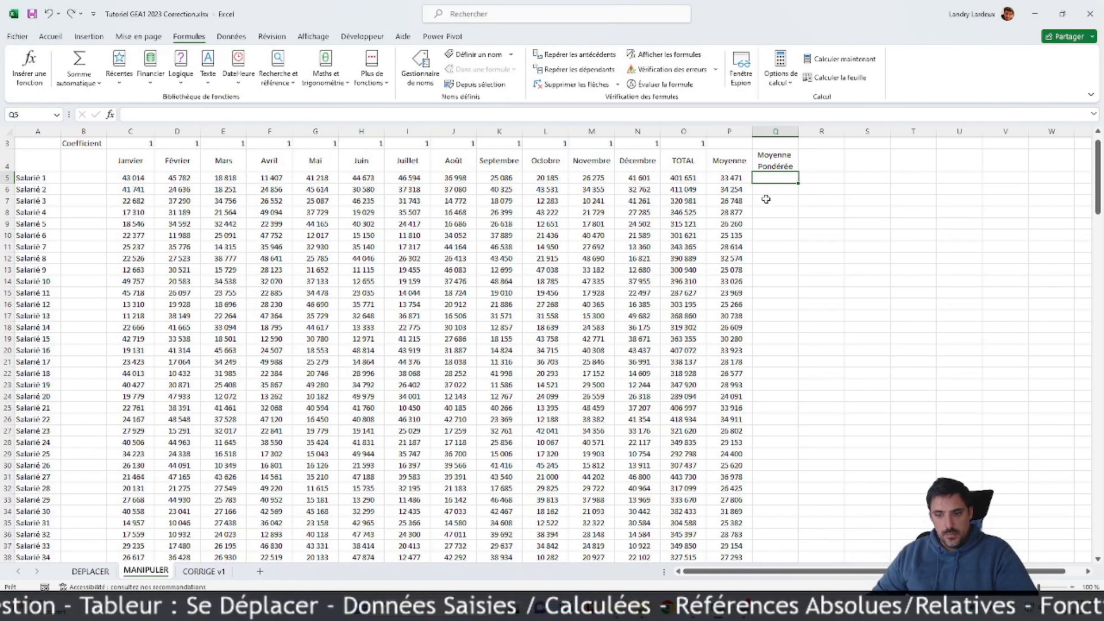
click(761, 223)
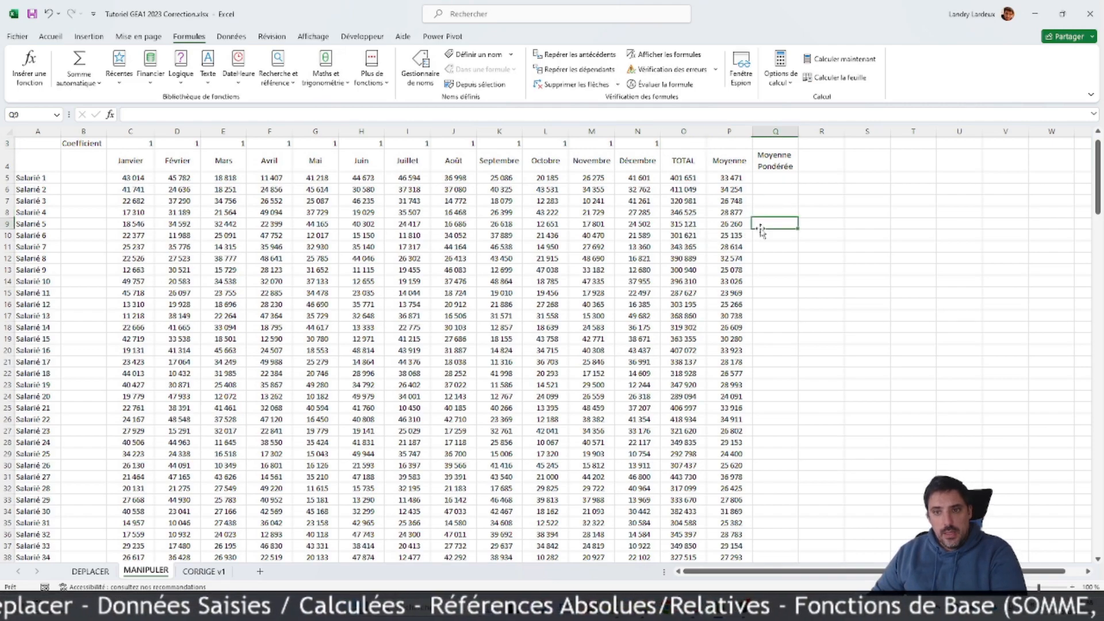
click(777, 178)
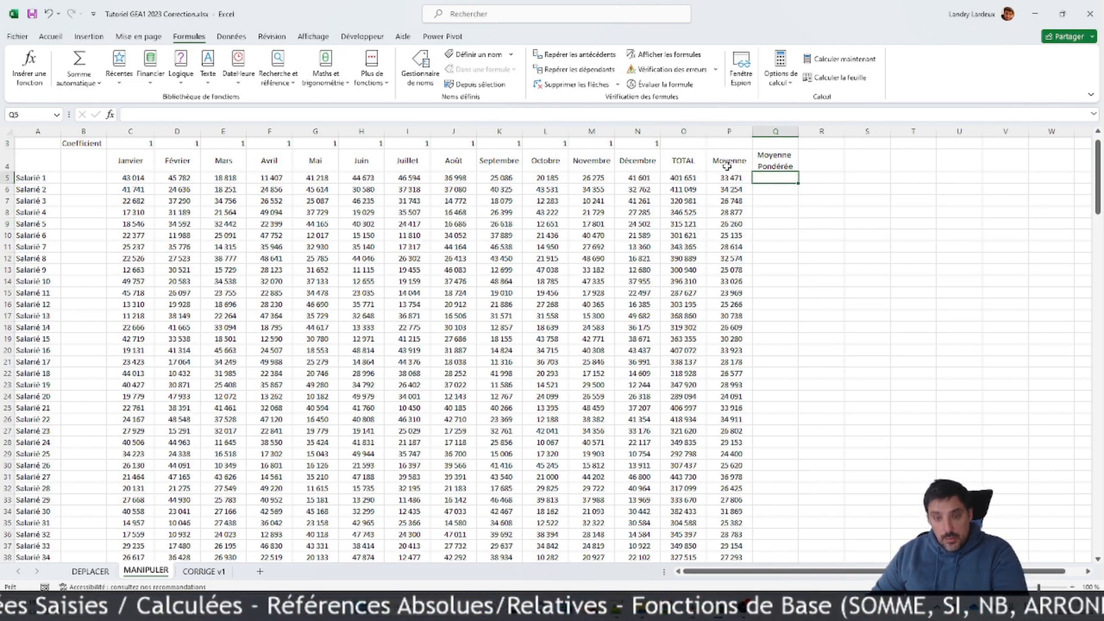
Step: Total the monthly coefficients of row 3 in O3 with the automatic sum
click(686, 145)
text(=)
key(Escape)
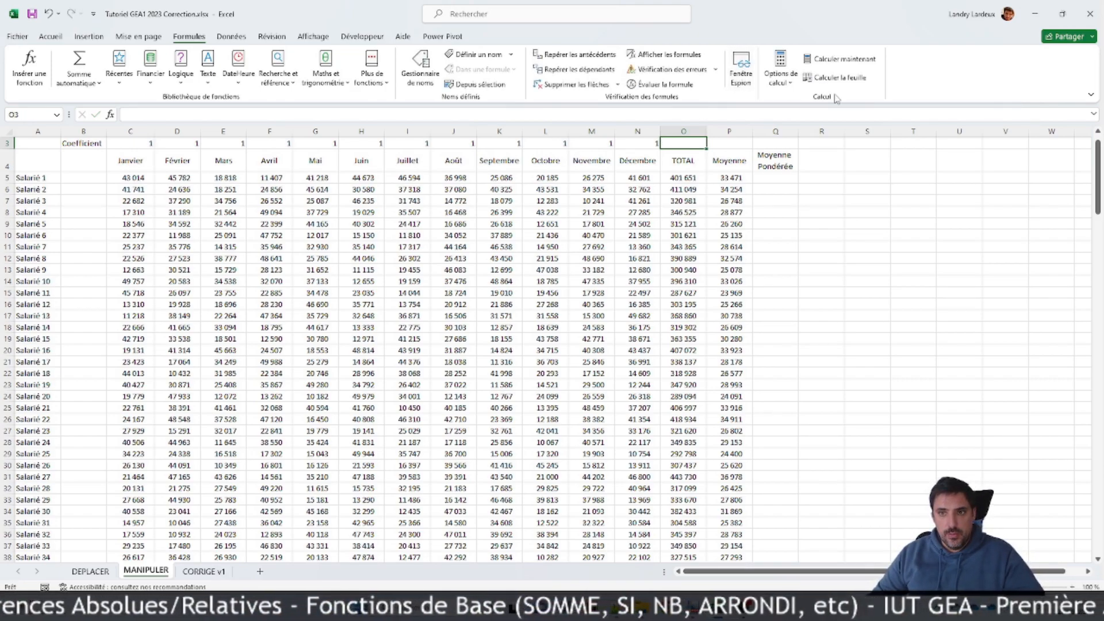
click(57, 39)
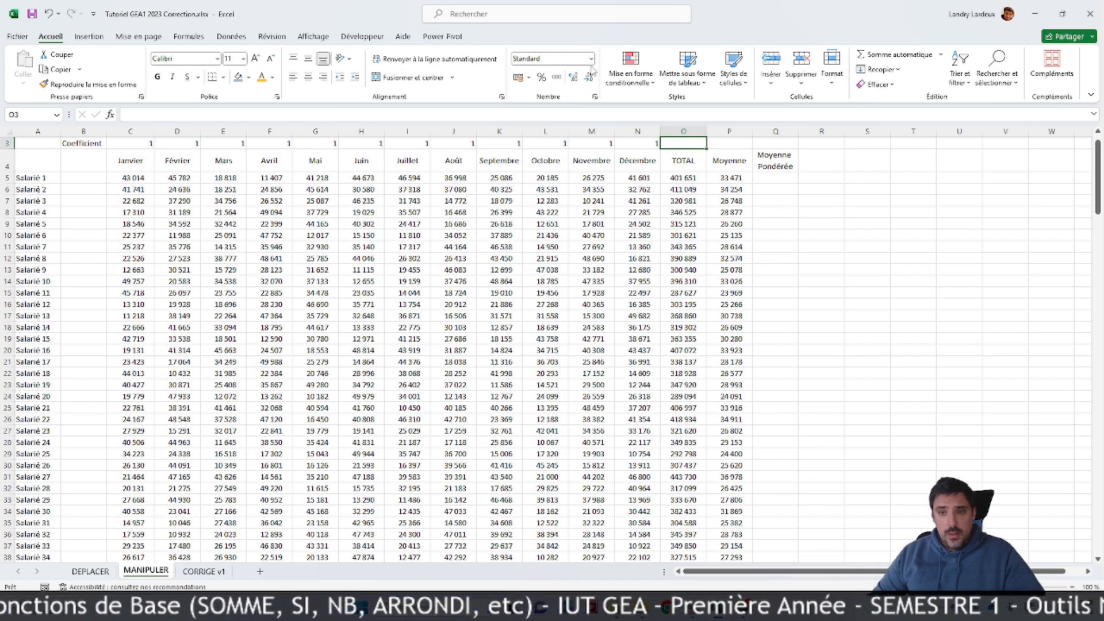
click(873, 57)
key(Return)
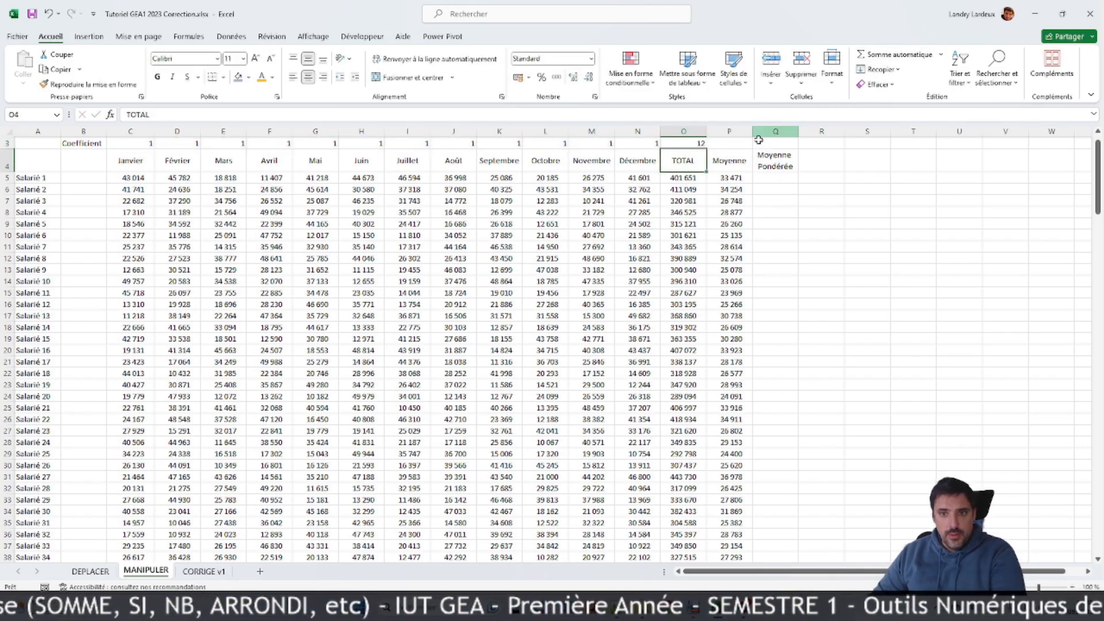
scroll(782, 226, up, 1)
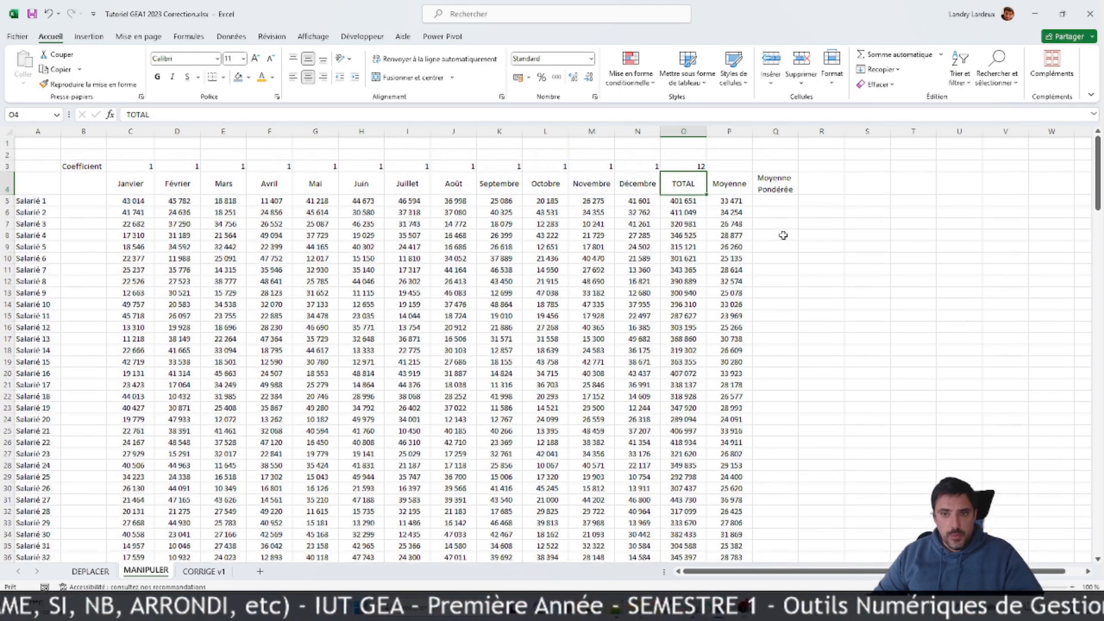
click(773, 202)
text(=)
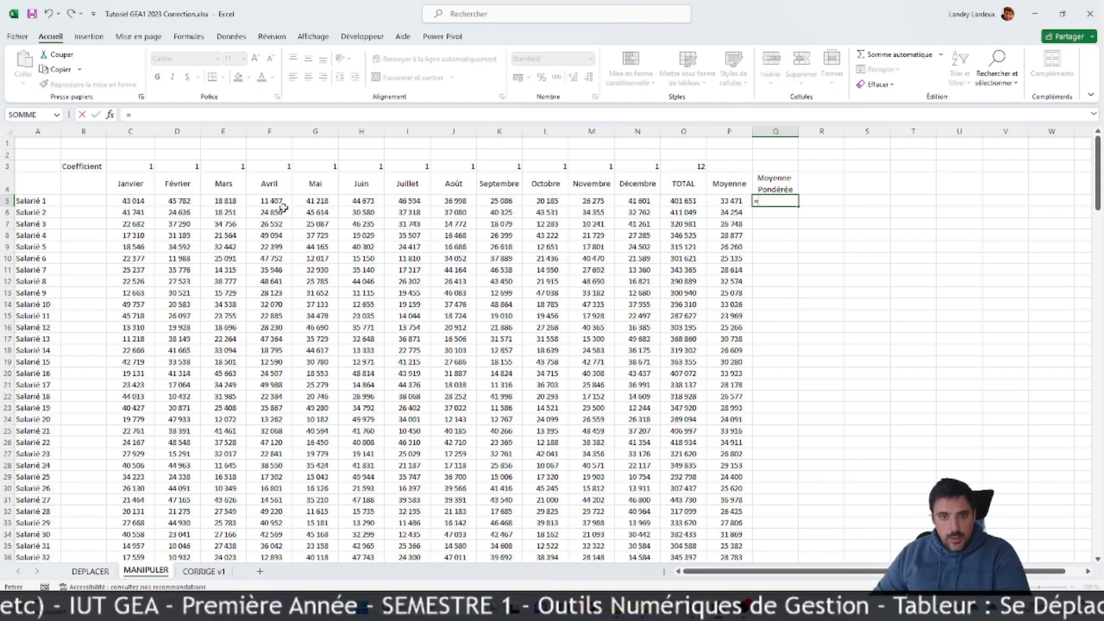
click(125, 200)
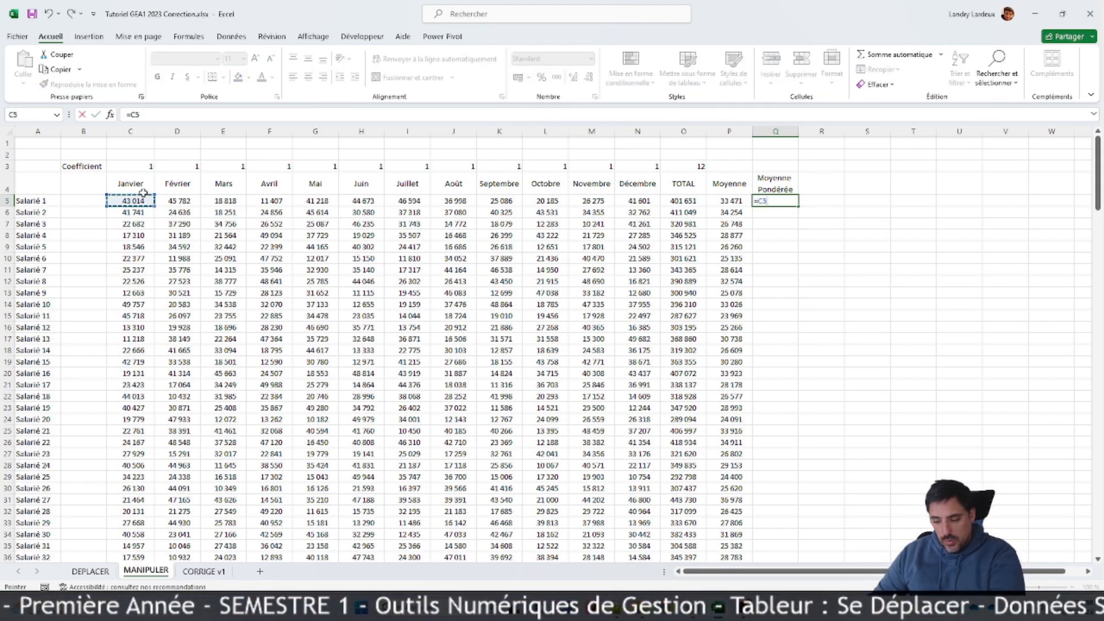
text(*)
click(148, 166)
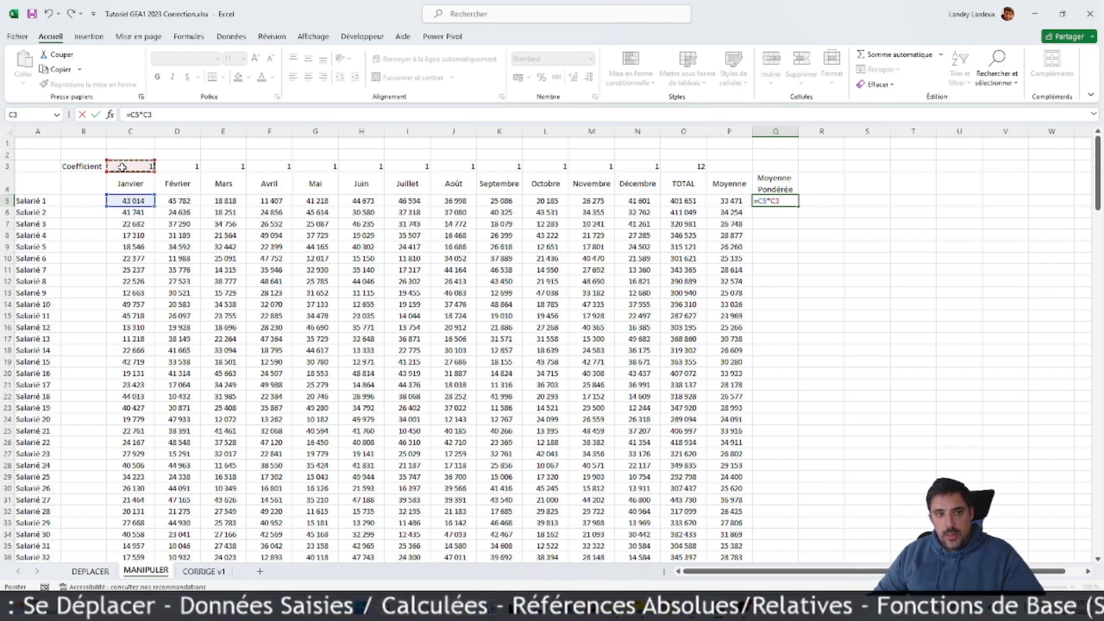
key(Escape)
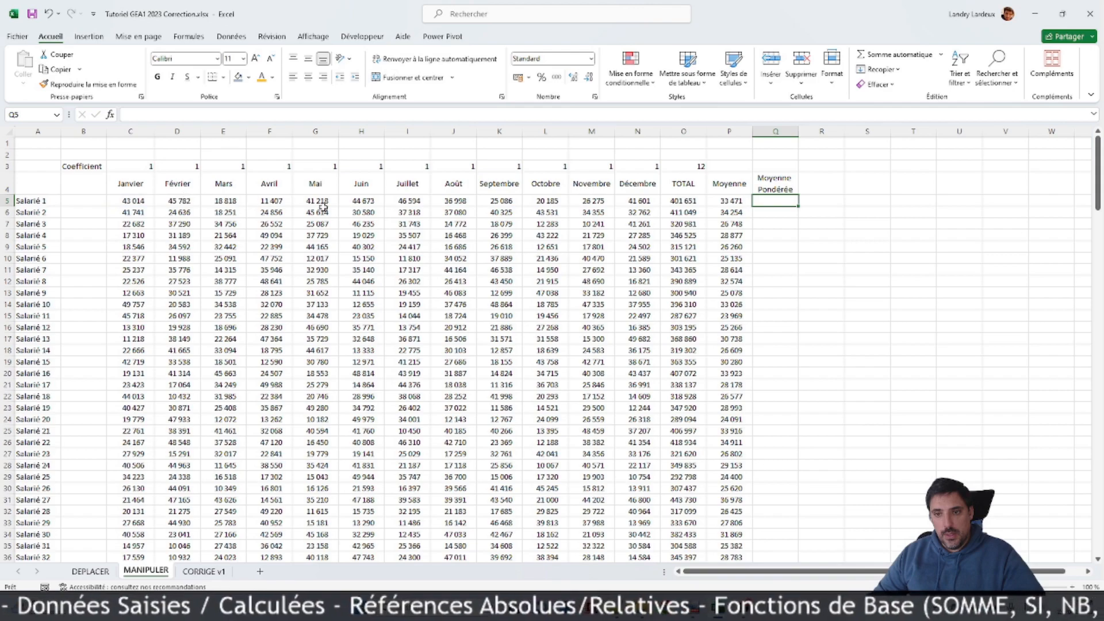
Step: Enter the formula =(C5*C3+D5*D3)/O3 in Q5 as a first weighted average for Salarié 1
text(=()
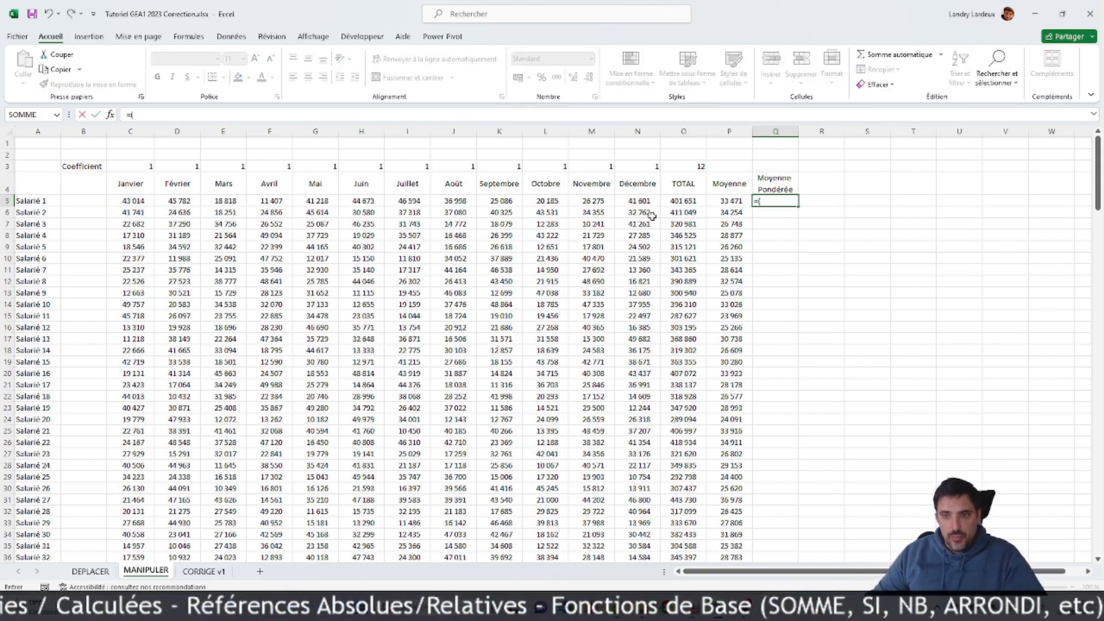
click(133, 205)
text(*)
click(147, 165)
text(+)
click(173, 203)
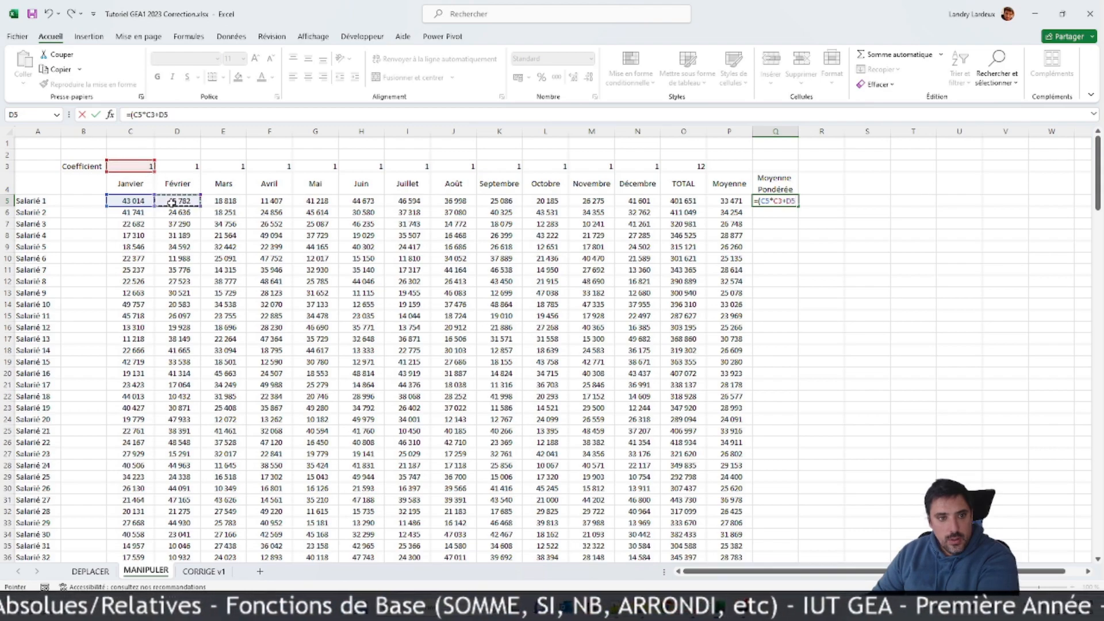
text(*)
click(186, 165)
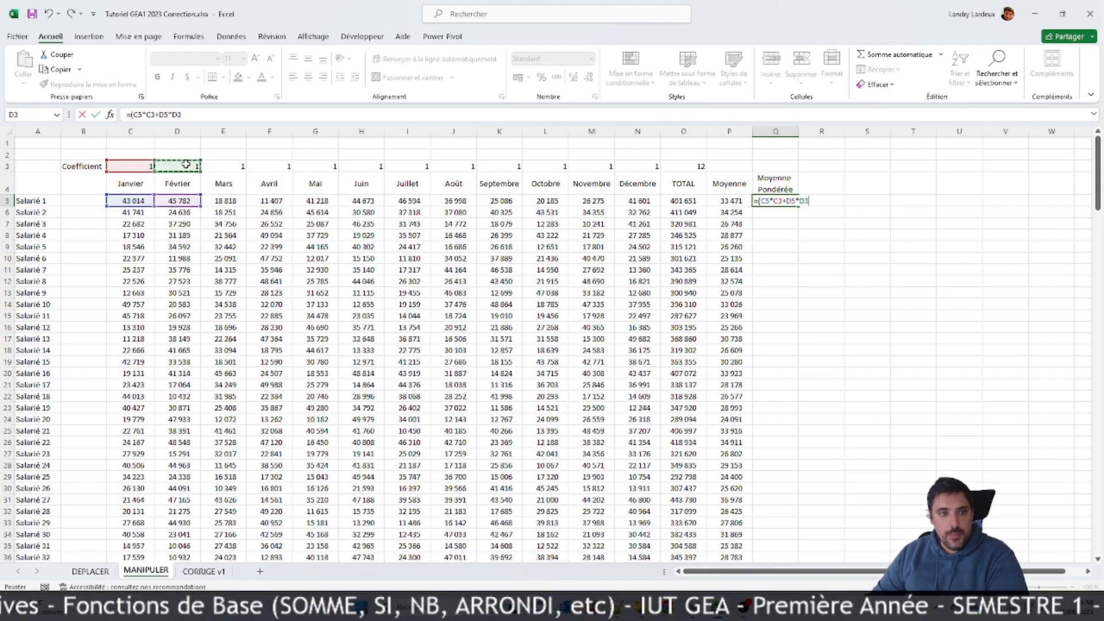
text())
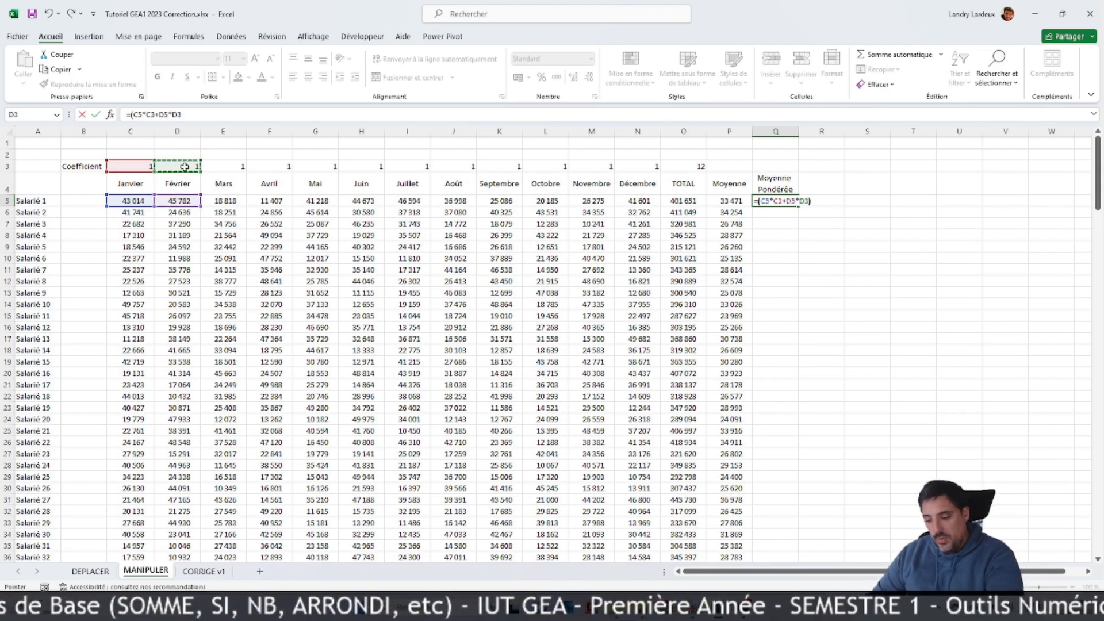
text(/12)
key(Return)
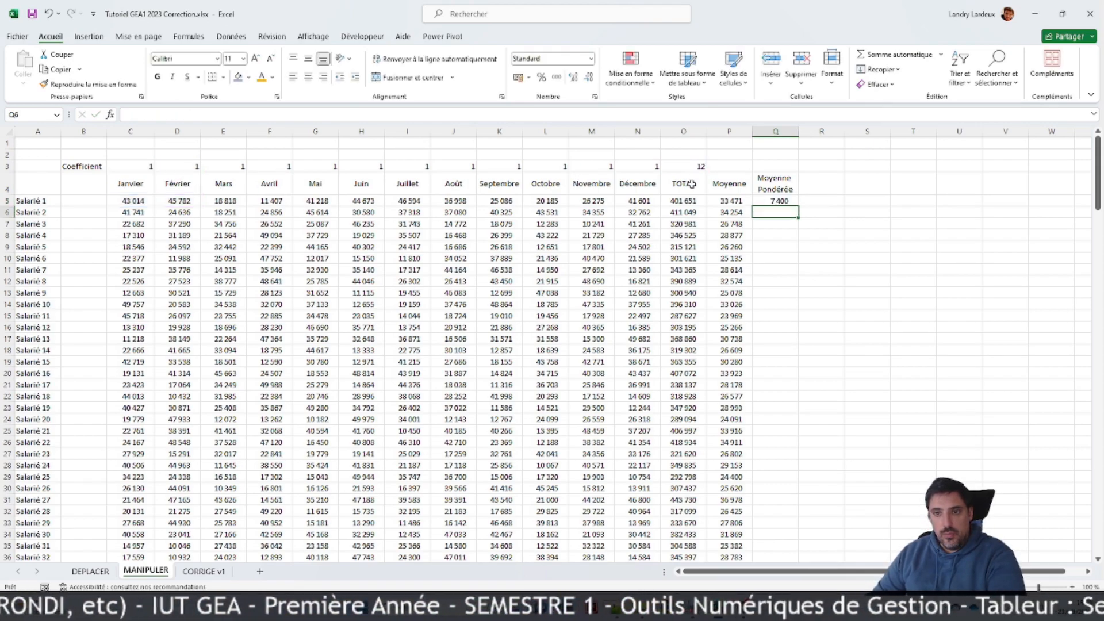
Step: Copy the Q5 formula down to Q6 and inspect the cell references of the copy
click(789, 202)
drag(798, 205, 799, 217)
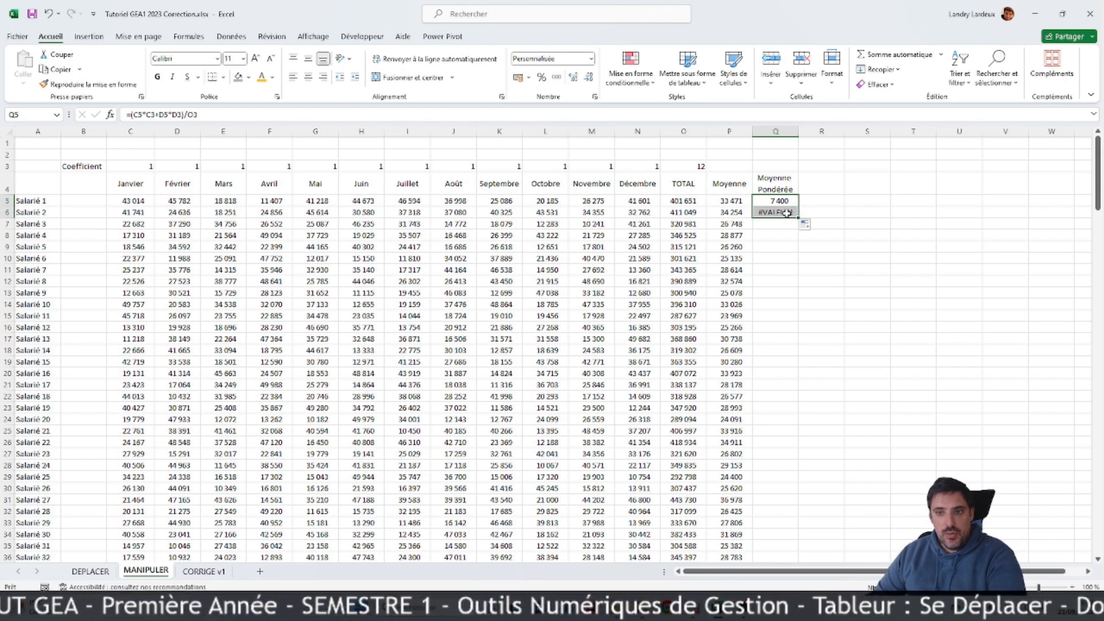
key(F2)
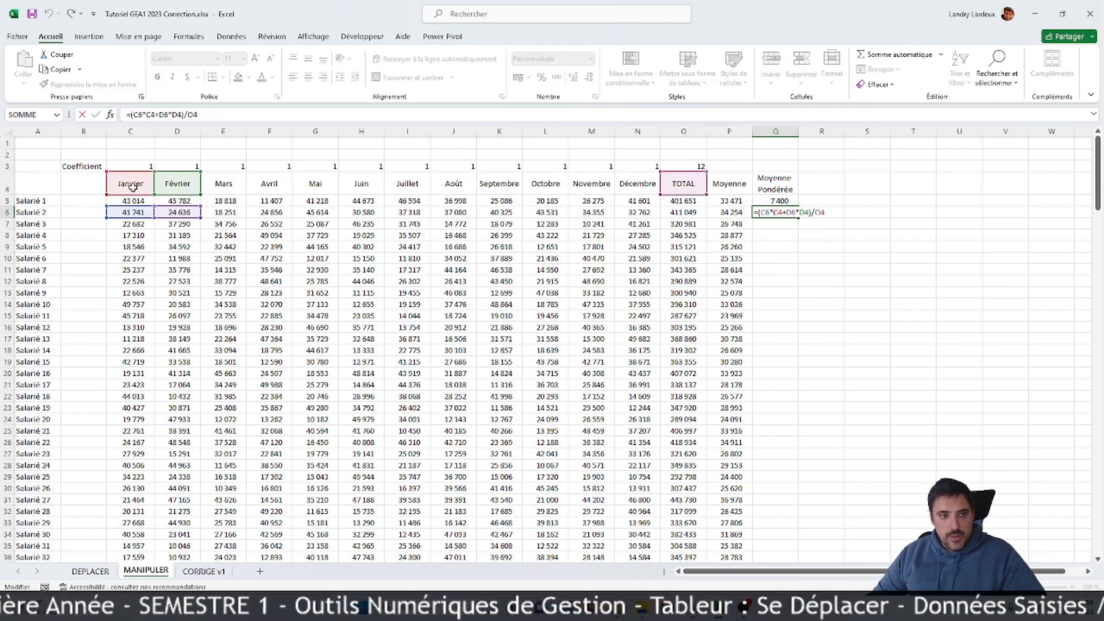
key(Escape)
Step: Replace the formula in Q5 with =SOMMEPROD(C3:N3;C5:N5), multiplying the coefficients by Salarié 1's monthly amounts
click(783, 199)
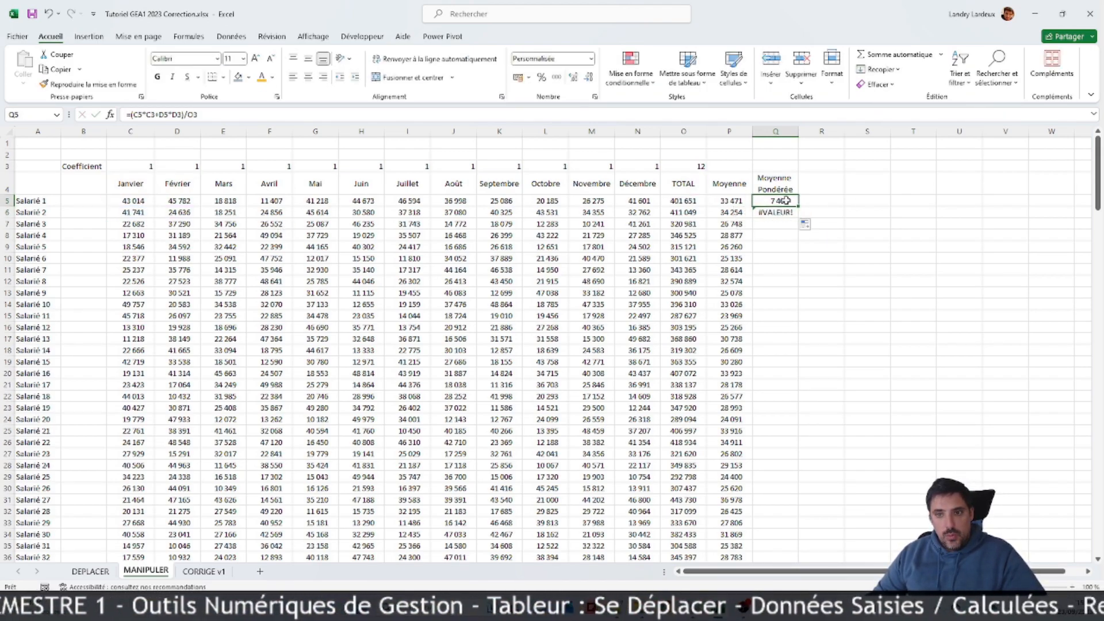
click(223, 117)
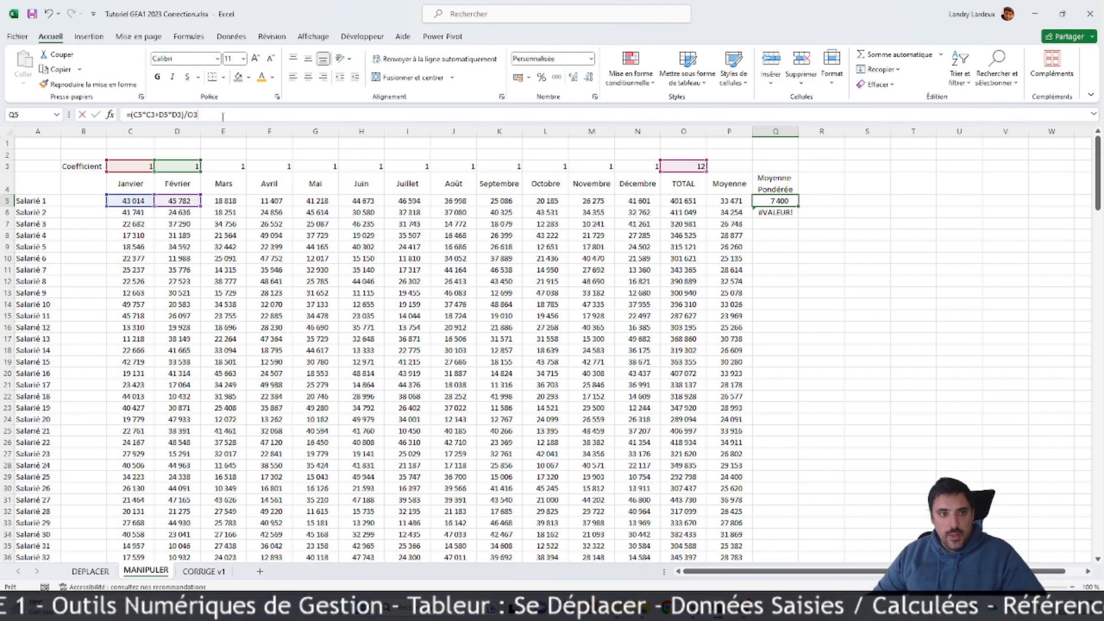
click(87, 116)
text(=sommepro)
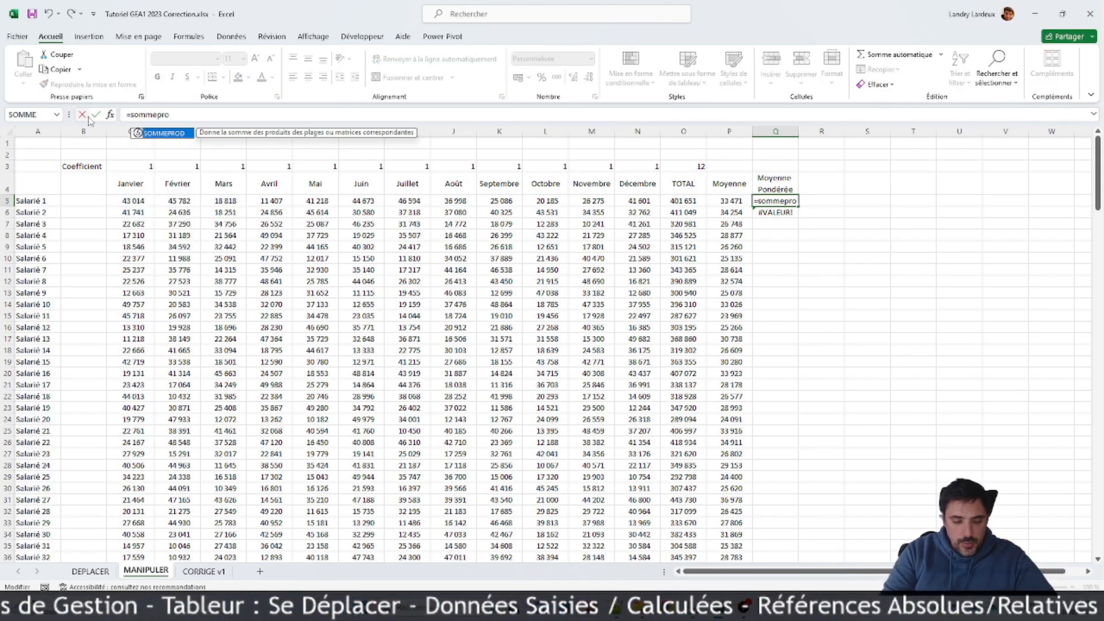
text(d')
key(BackSpace)
text(()
drag(141, 165, 669, 166)
drag(640, 164, 640, 164)
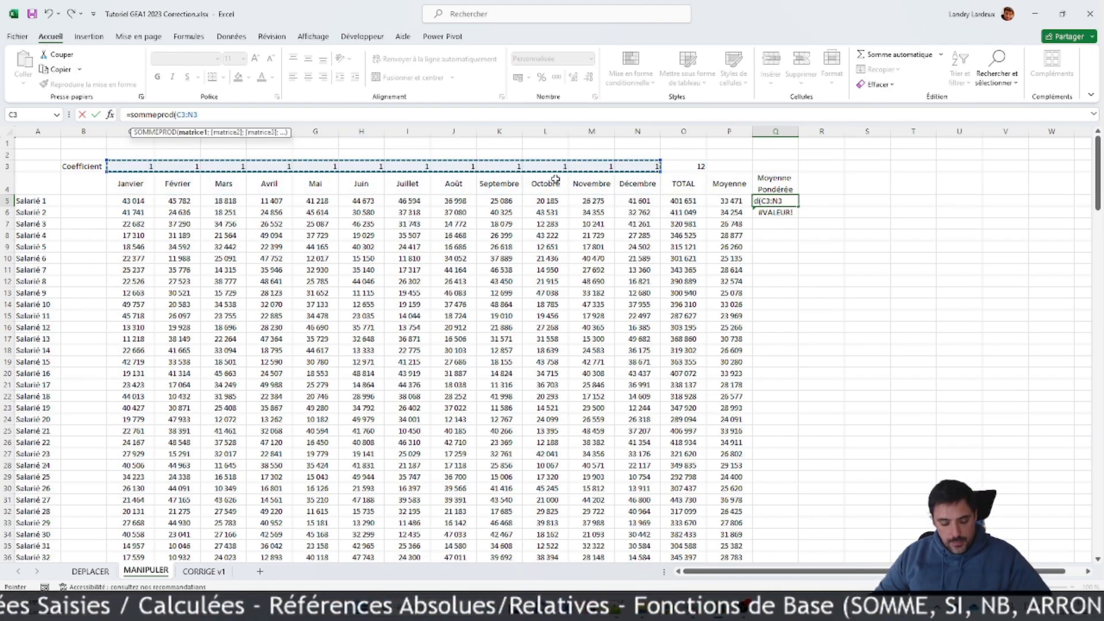
text(;)
drag(142, 202, 624, 202)
key(ctrl+Return)
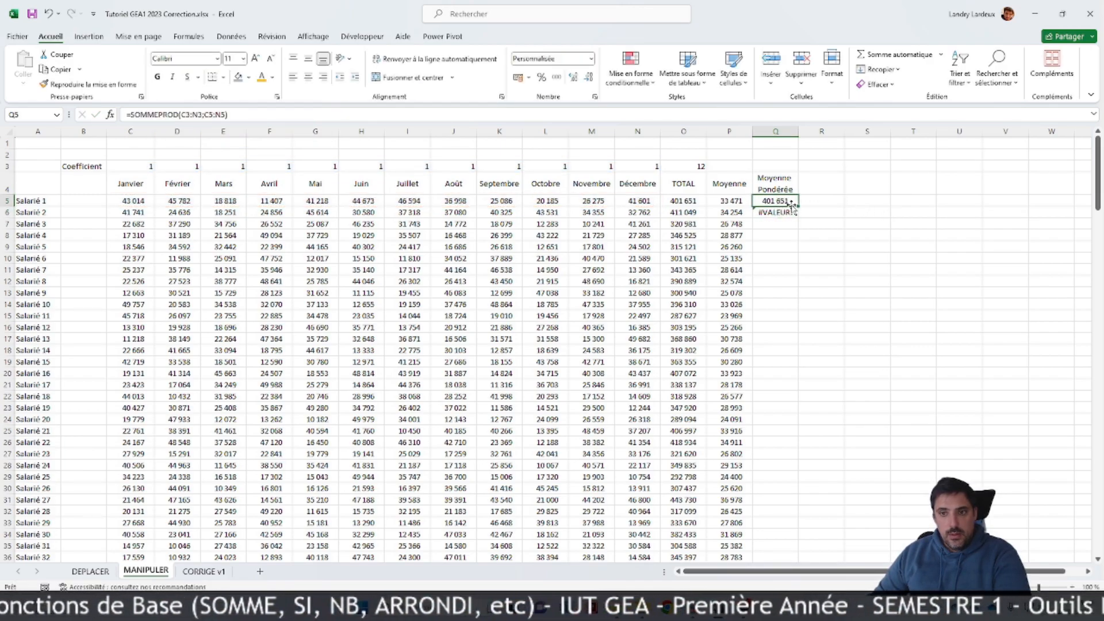
Step: Divide the SOMMEPROD formula in Q5 by the coefficient total O3 and fill it down to Q8
click(286, 115)
text(/)
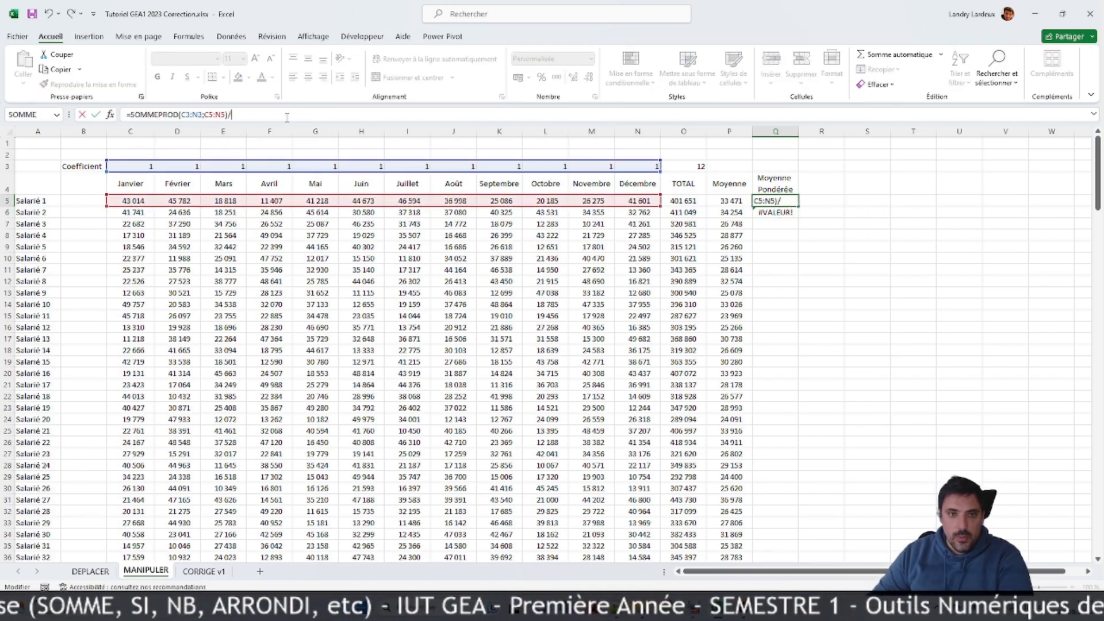
click(688, 166)
key(Return)
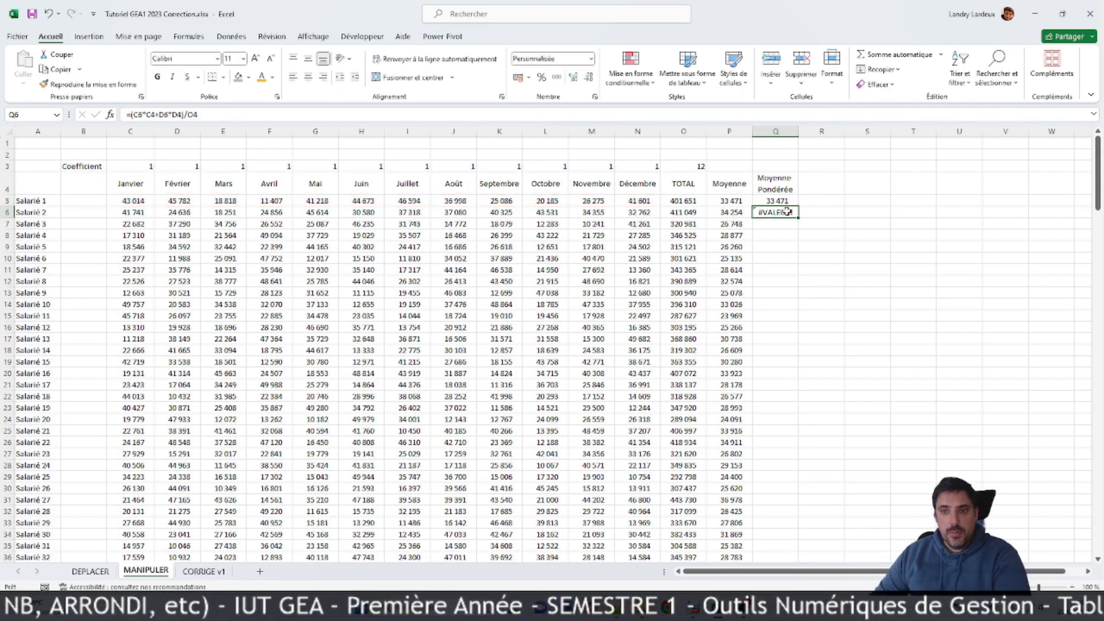
click(777, 202)
drag(798, 206, 777, 234)
Step: Make the coefficient references in the Q5 formula absolute, as $C$3:$N$3 and $O$3
click(766, 199)
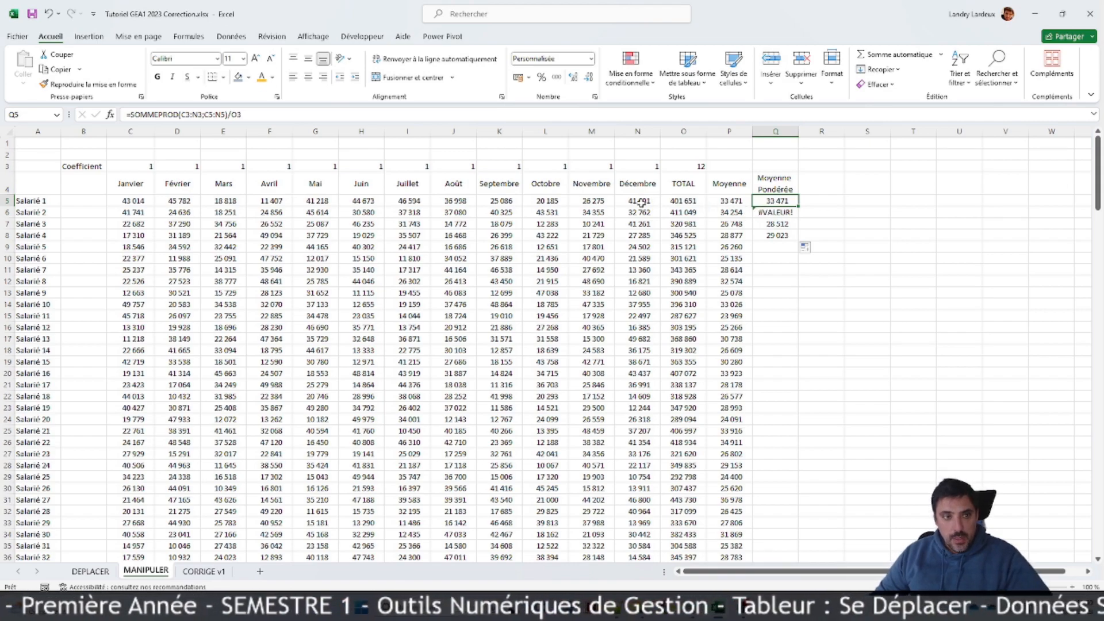
click(189, 115)
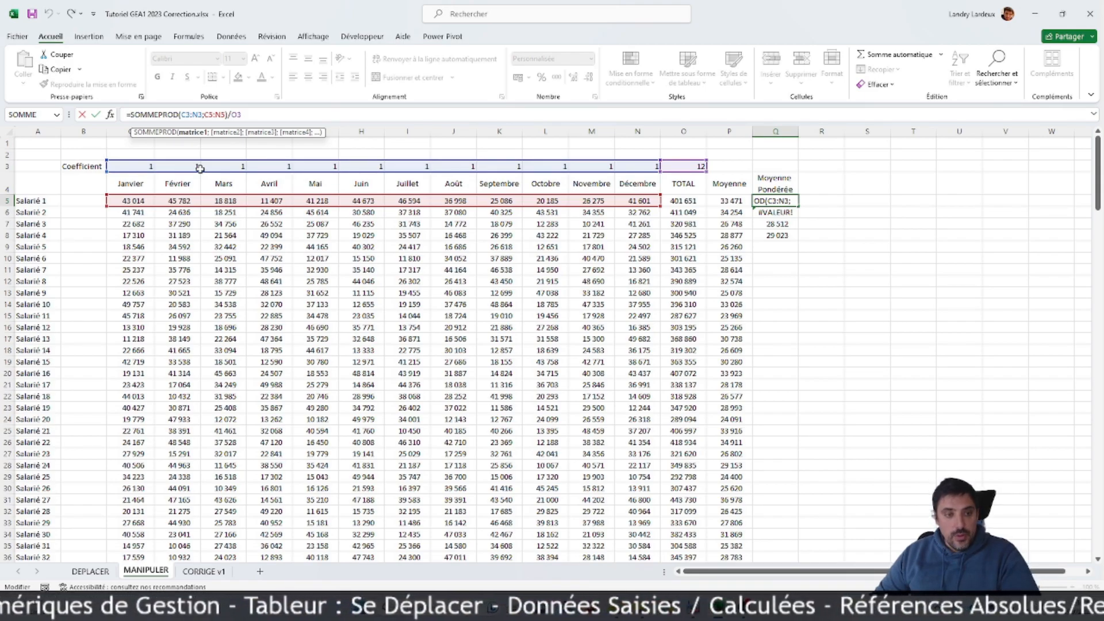
key(F4)
click(207, 114)
key(F4)
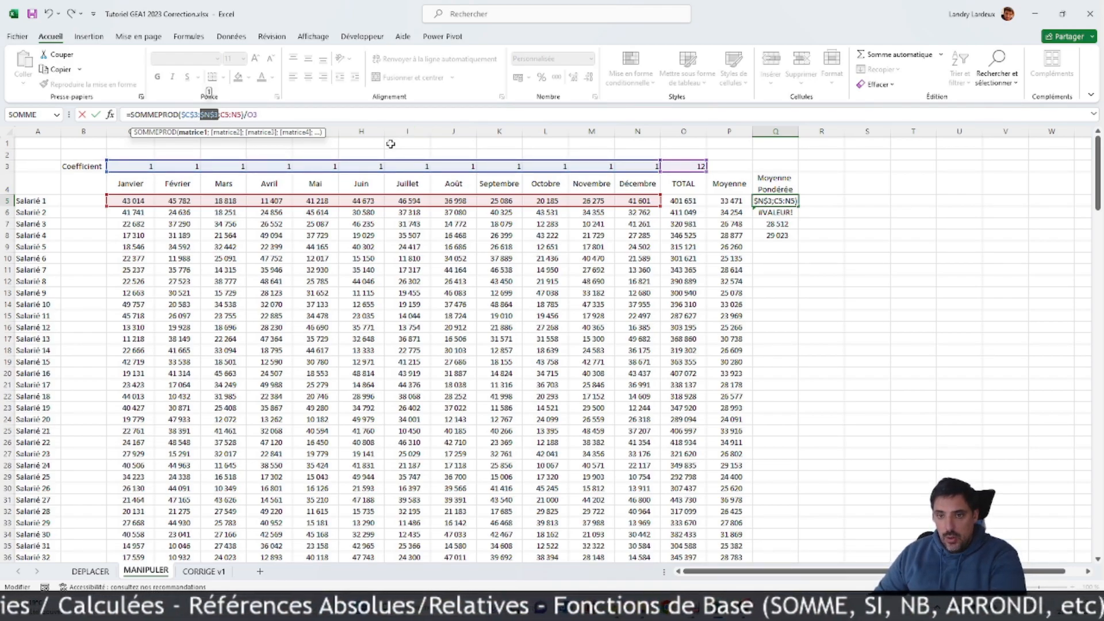
key(Return)
click(781, 202)
click(260, 116)
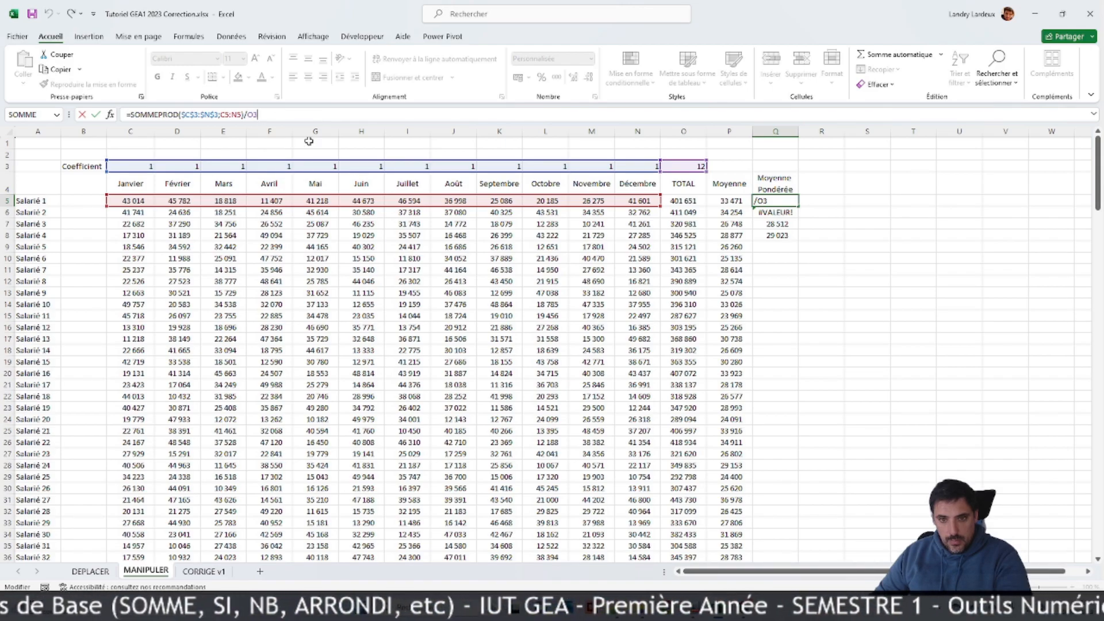
key(F4)
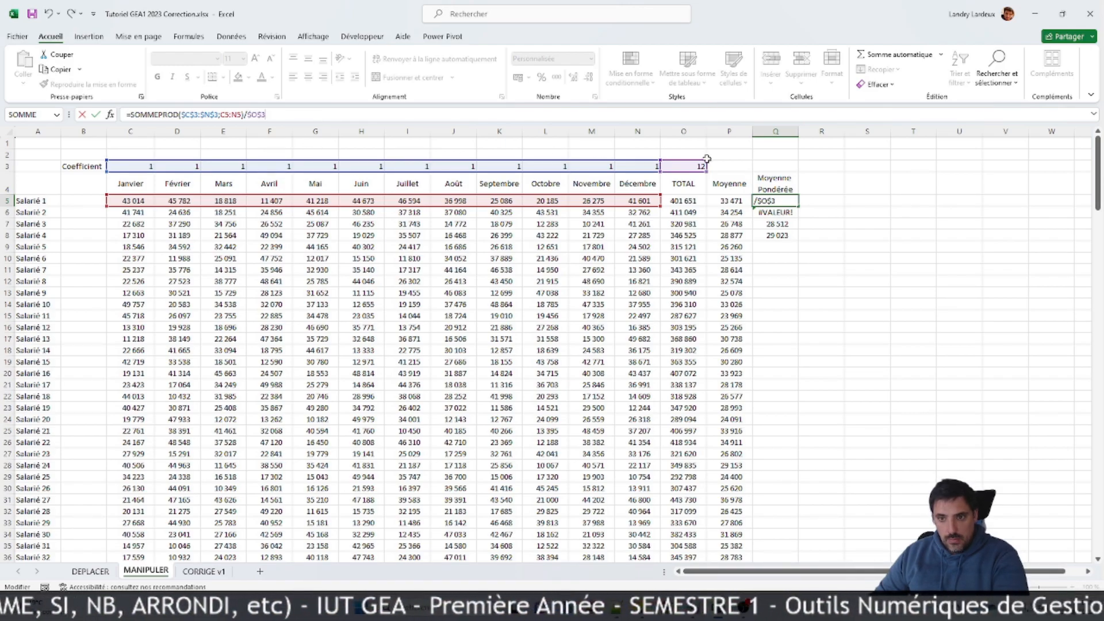
key(Return)
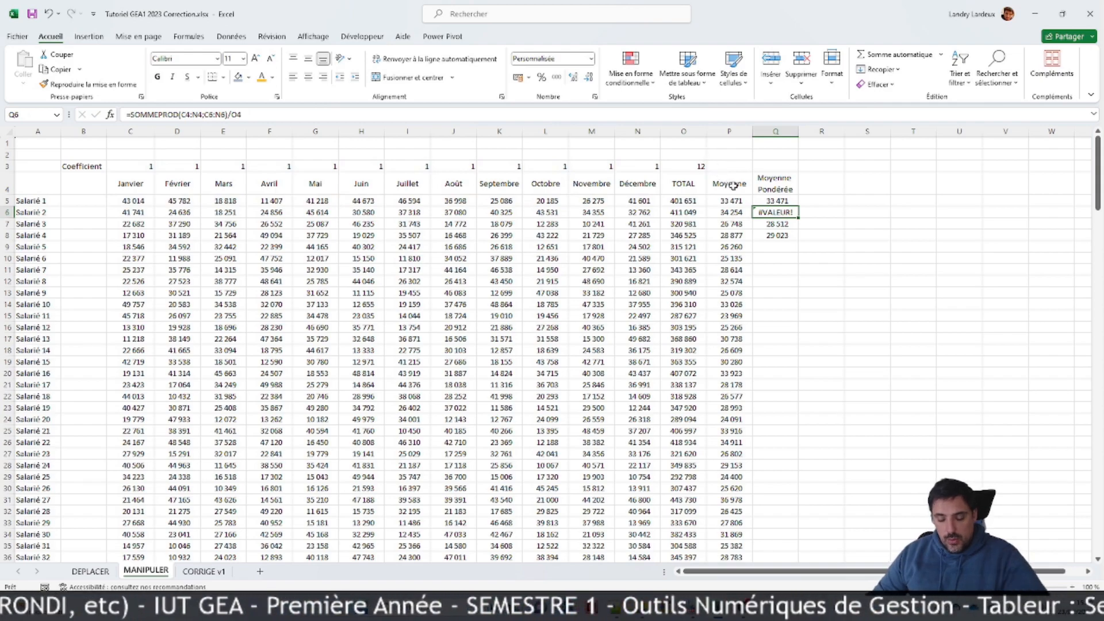
Step: Enter the formula =SOMMEPROD($C$3:$N$3;C6:N6)/$O$3 in Q6 for Salarié 2
text(=som)
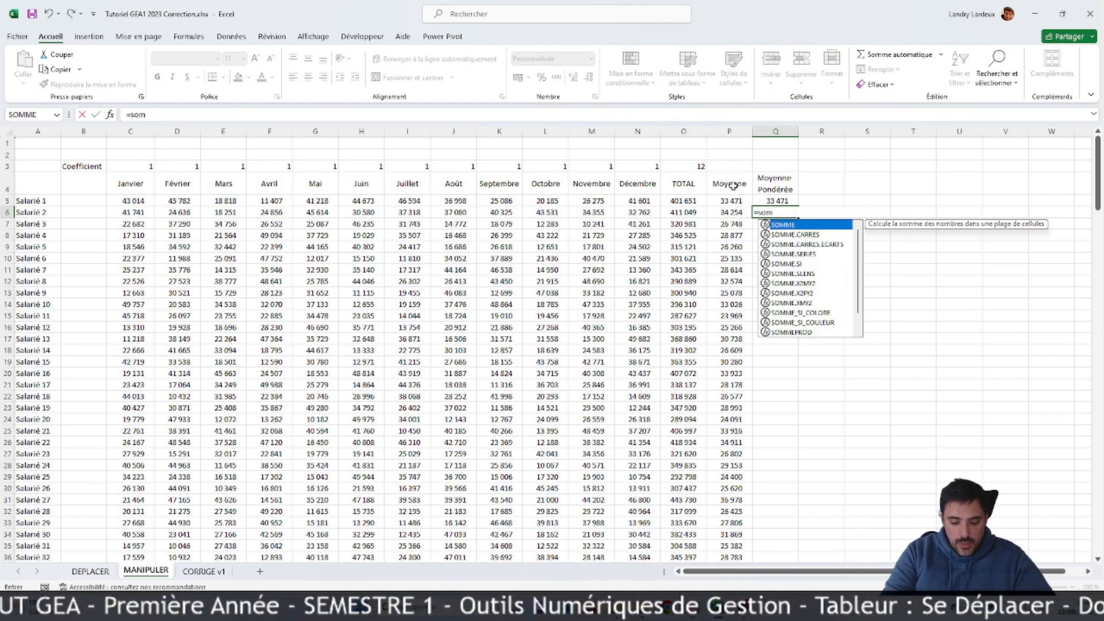
text(meprod)
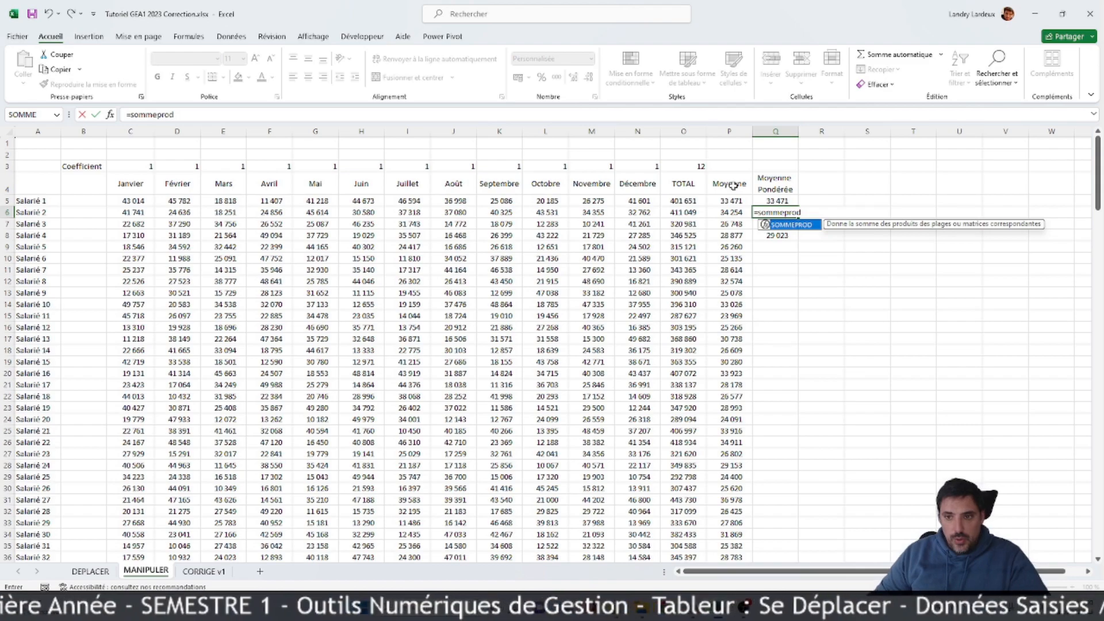
text(()
drag(144, 166, 642, 169)
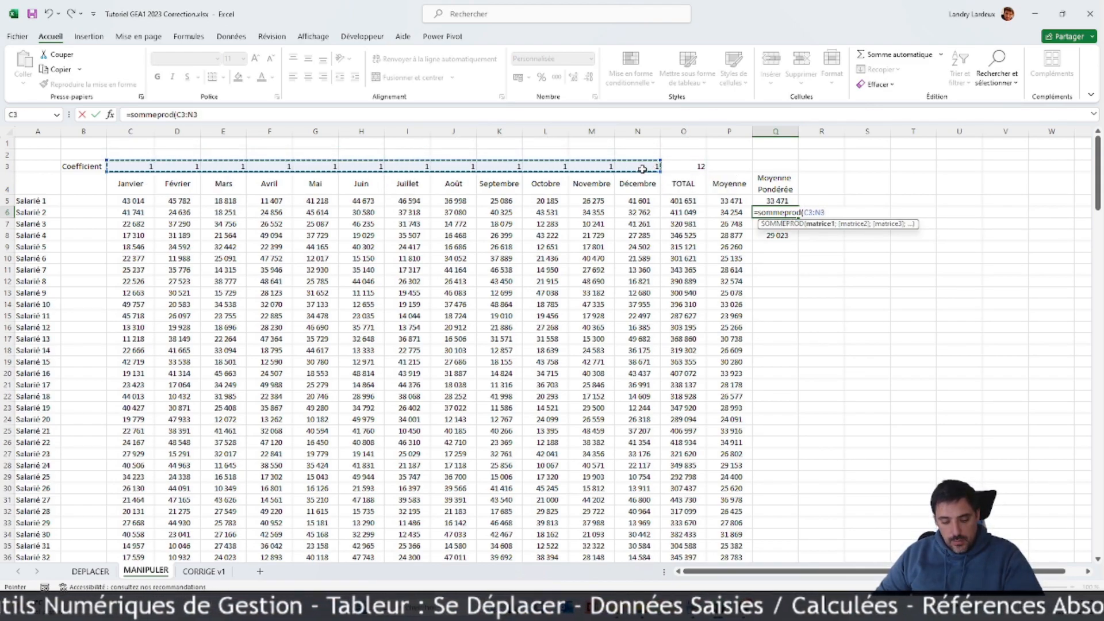
key(F4)
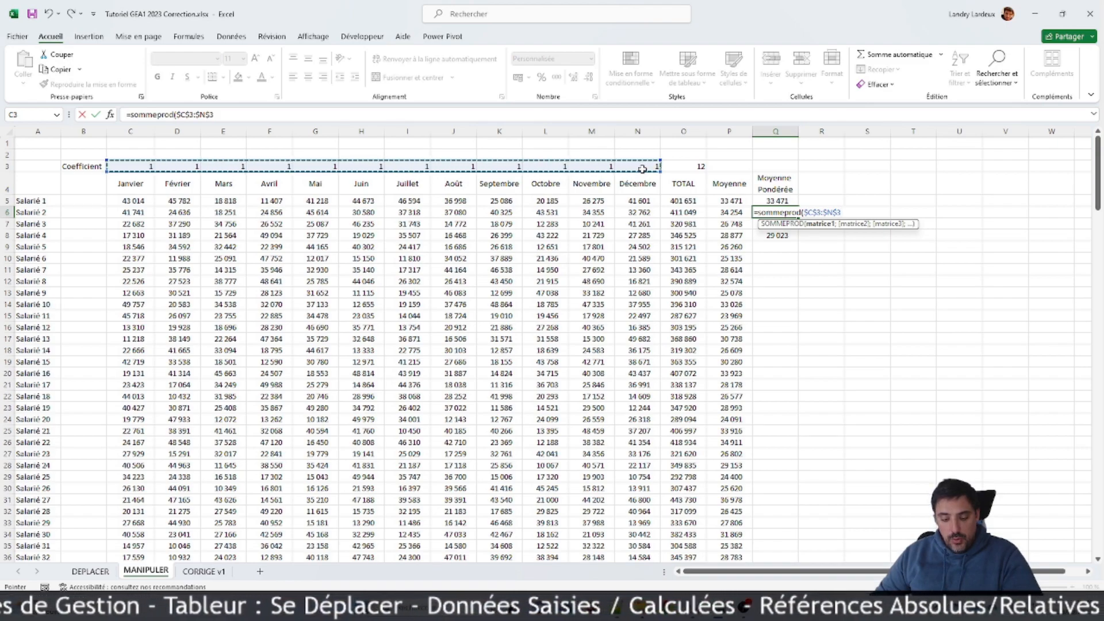
text(;)
drag(133, 214, 651, 212)
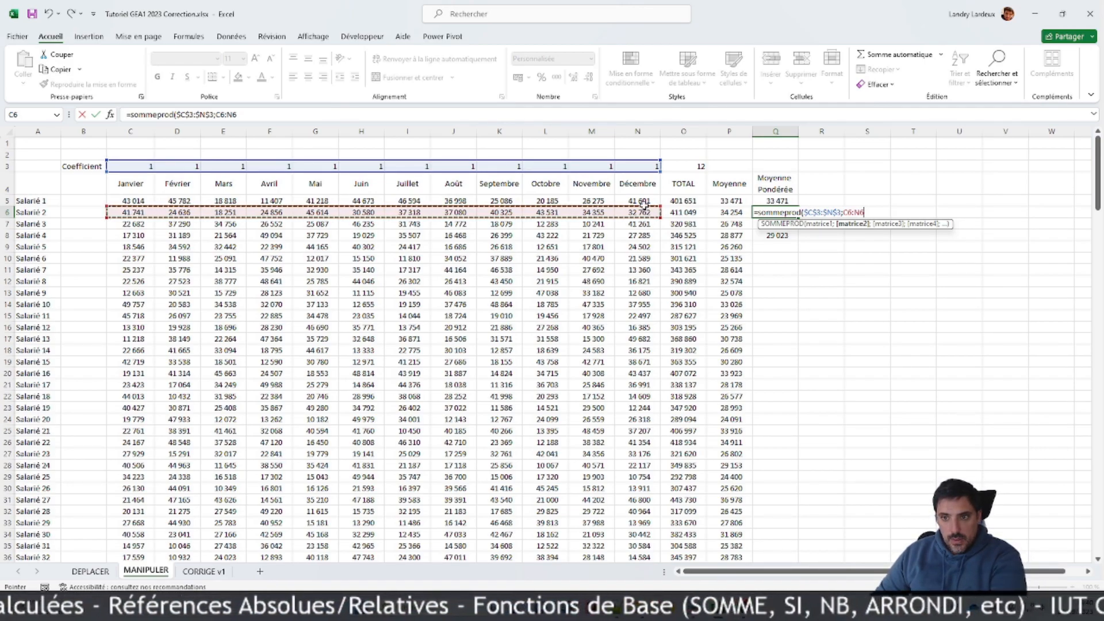
text()/)
click(694, 166)
key(F4)
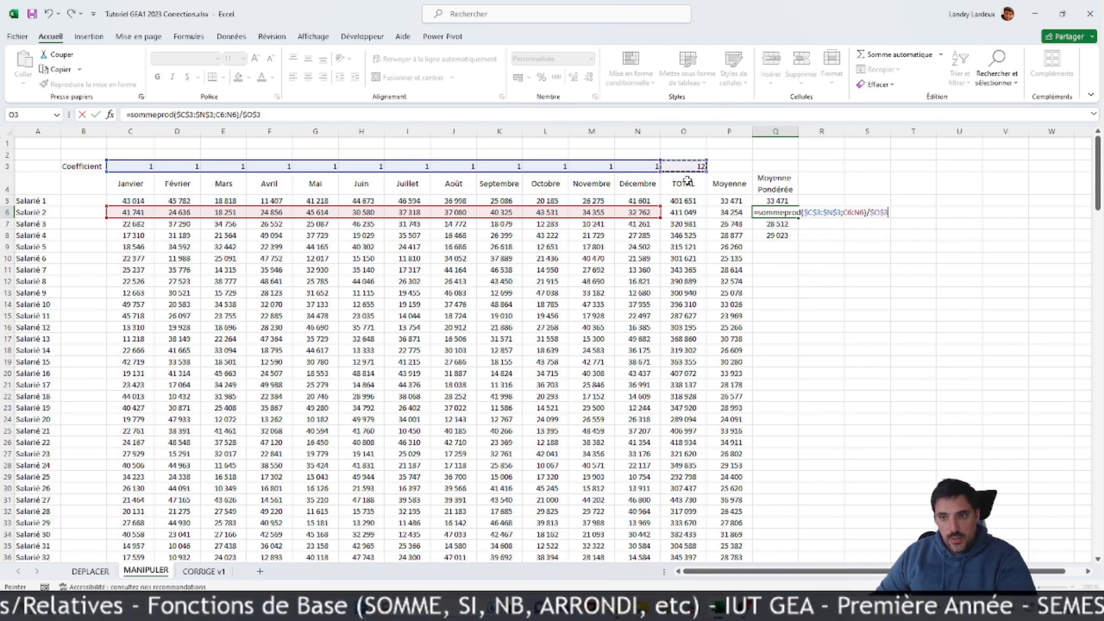
key(Return)
Step: Fill the weighted average formula from Q6 down to Q25
click(781, 213)
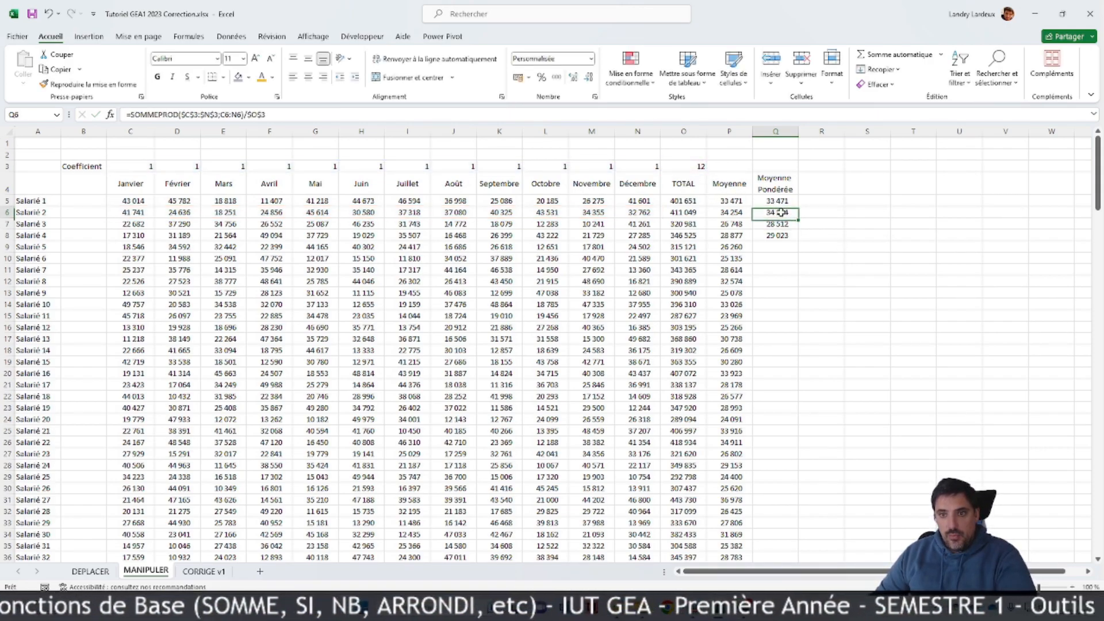
drag(799, 223, 820, 441)
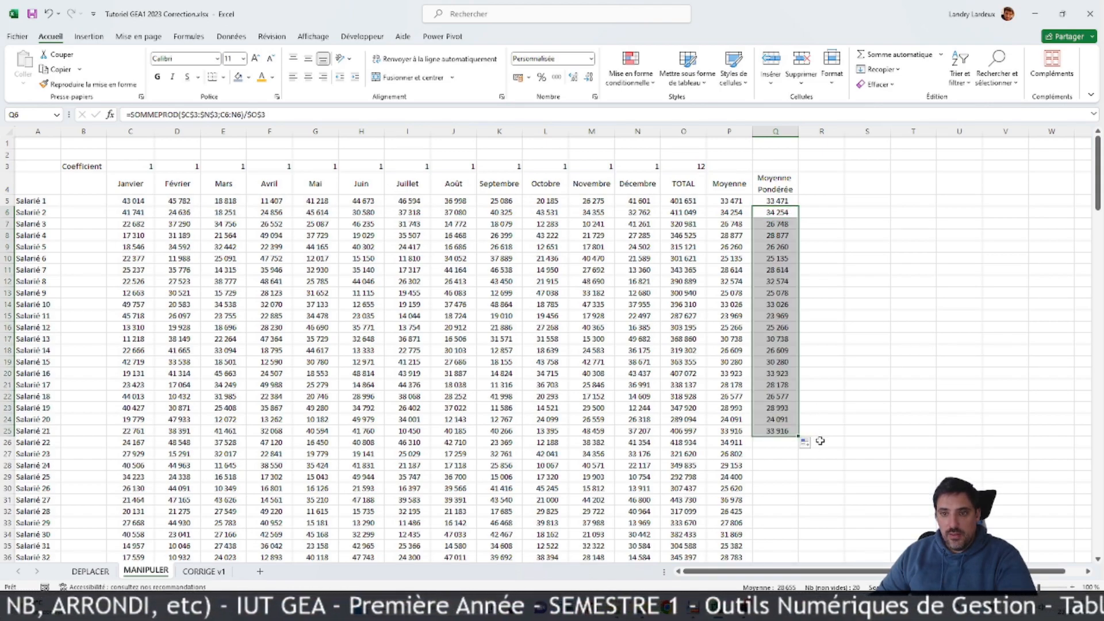
click(773, 439)
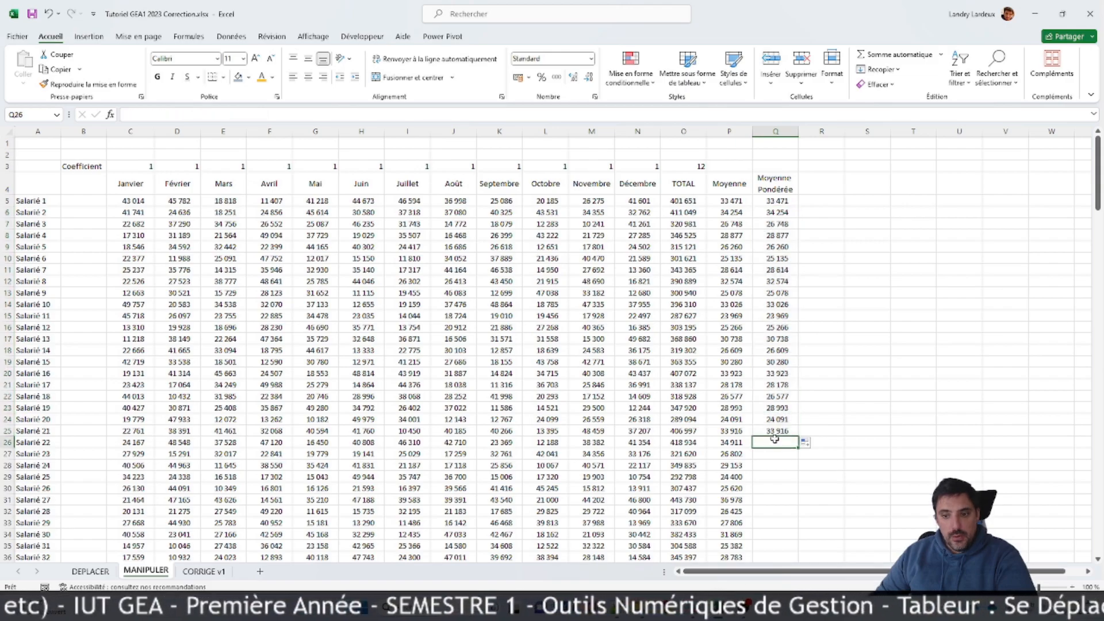
Step: Name the range of monthly coefficients C3:N3 COEF
click(138, 162)
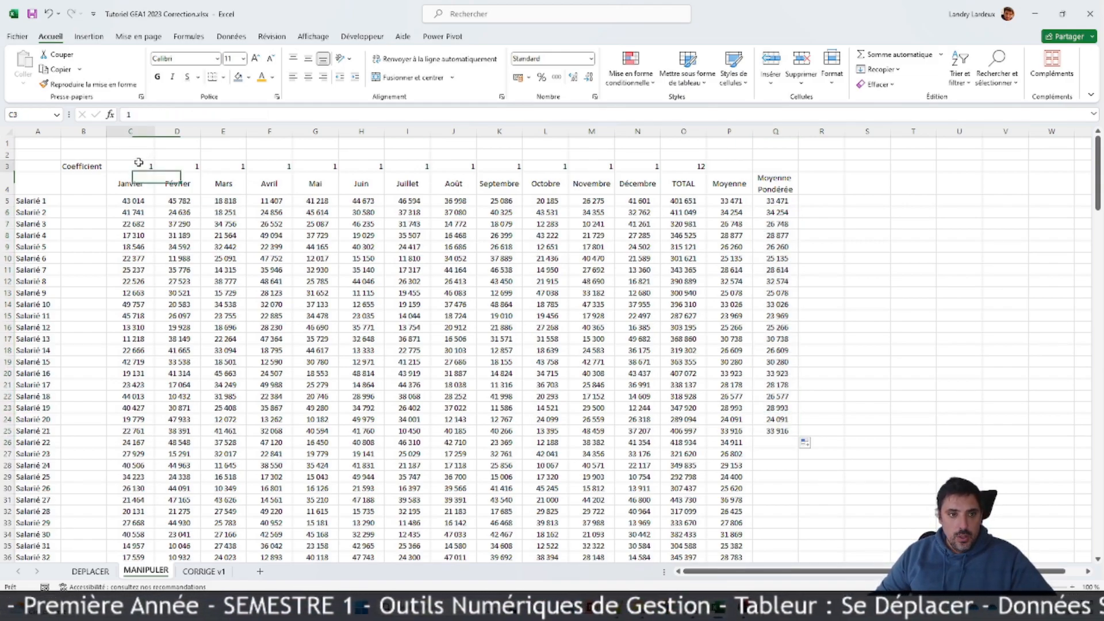
key(ctrl+shift+Right)
key(shift+Left)
click(35, 111)
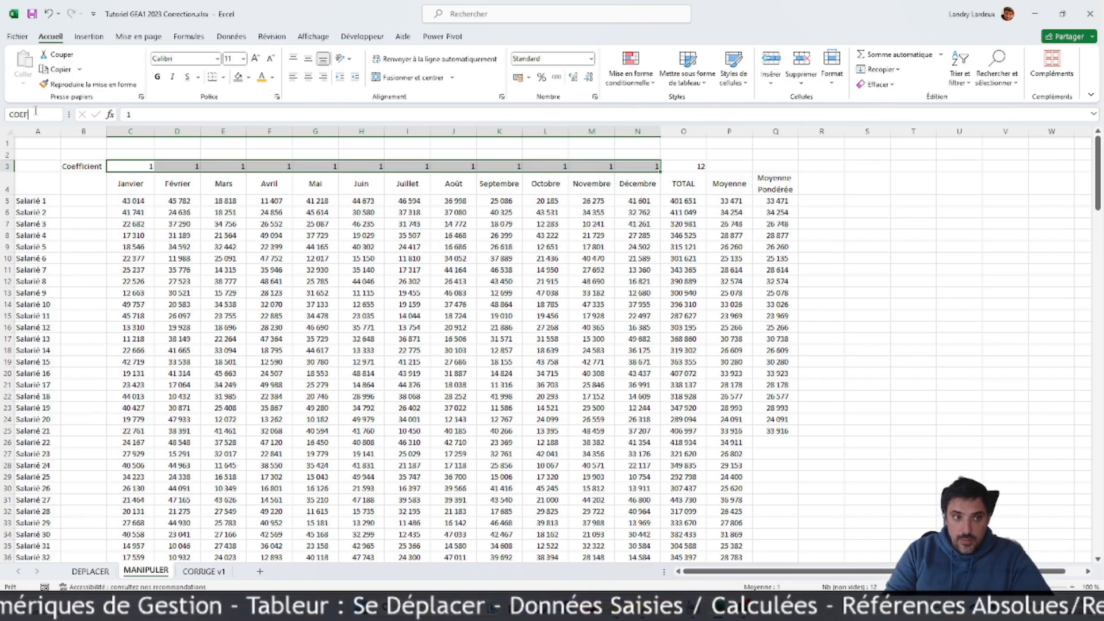
key(Return)
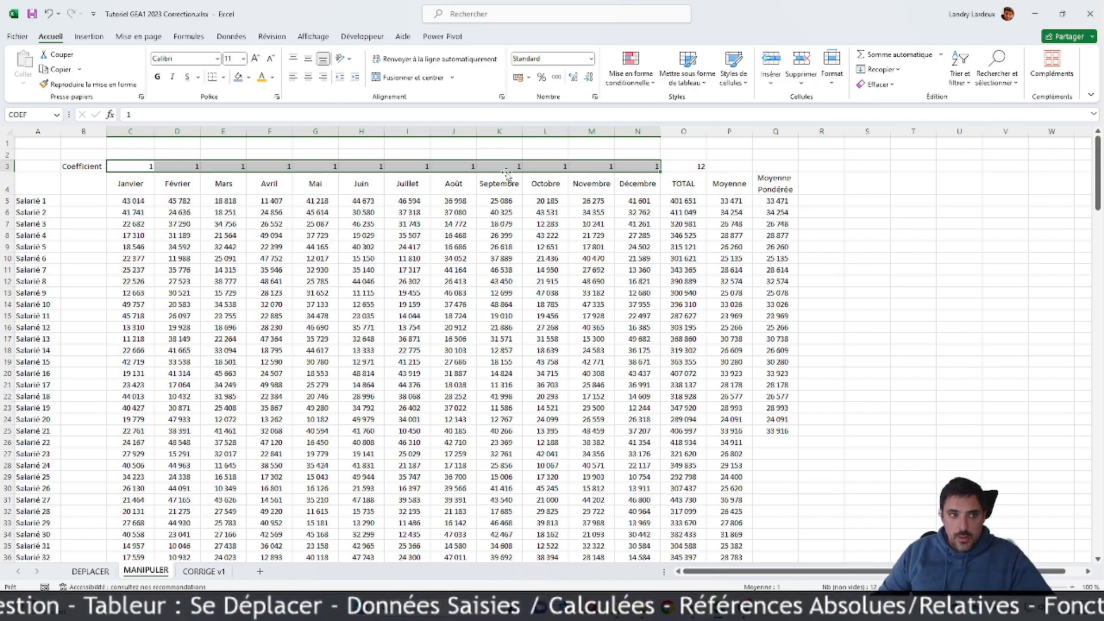
Step: Name the coefficient total cell O3 TCOEF
click(684, 166)
click(57, 115)
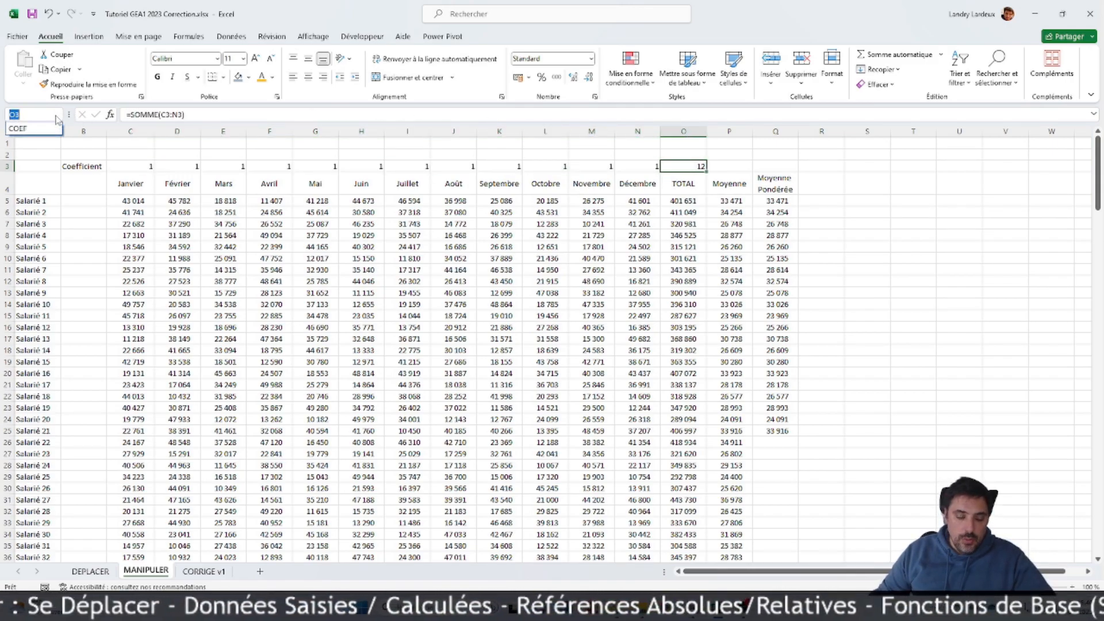
text(TCOEF)
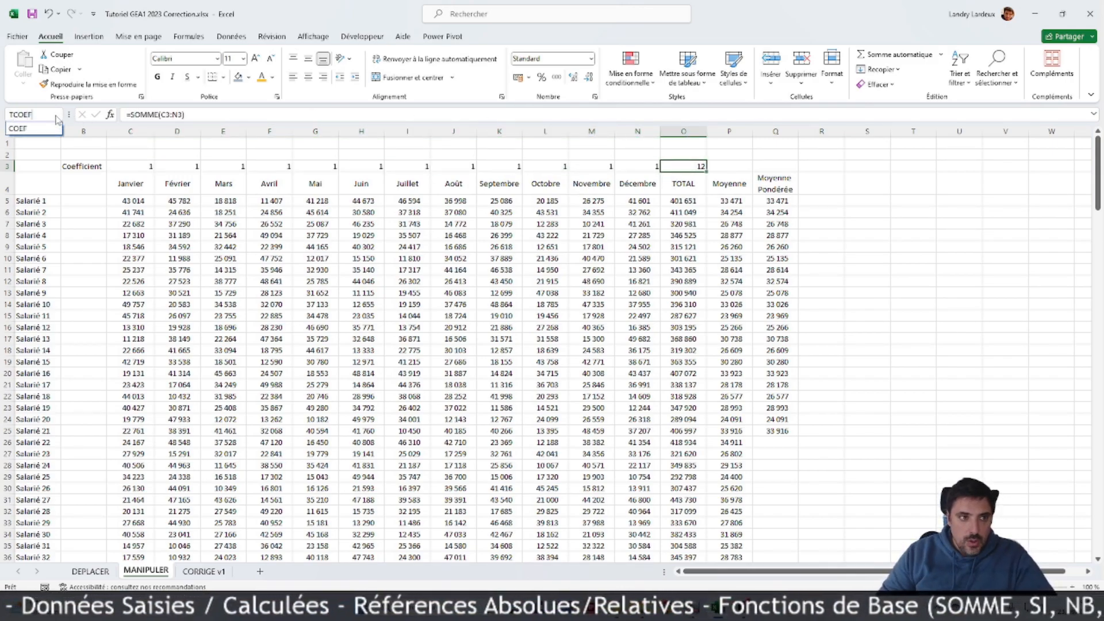
click(772, 440)
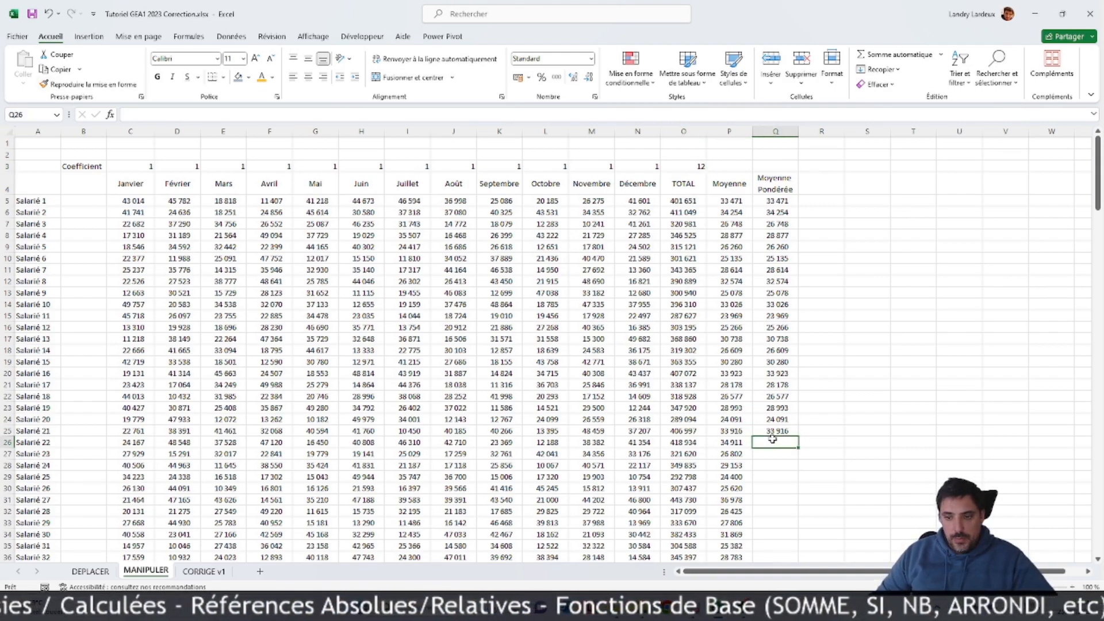
Step: Enter the weighted average formula =SOMMEPROD(C26:N26;COEF)/TCOEF in Q26 for Salarié 22
text(=somme)
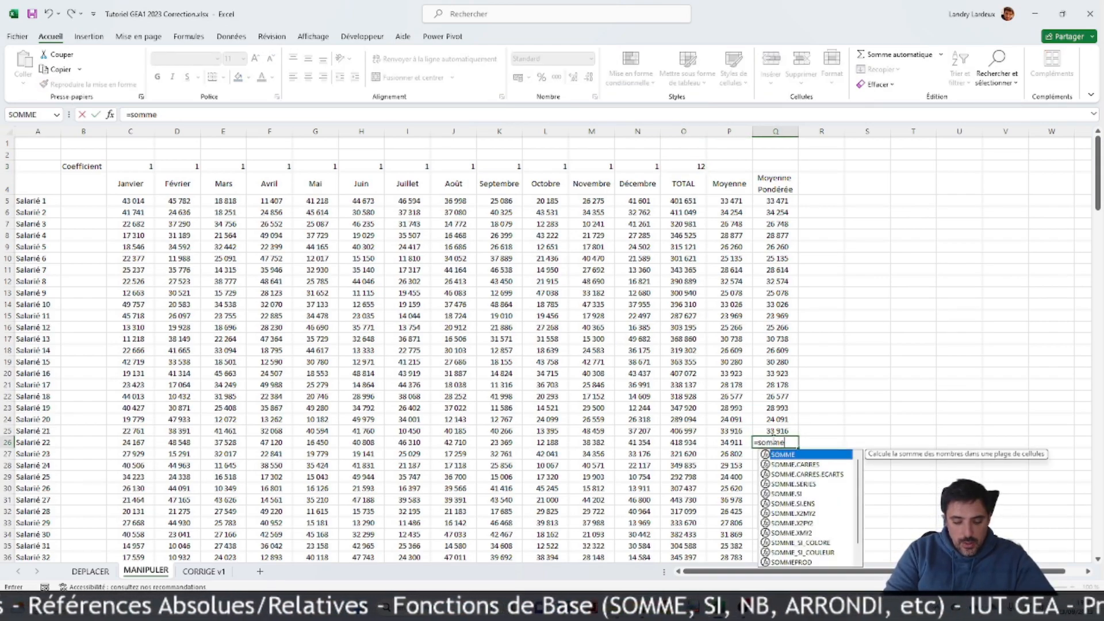
text(prod)
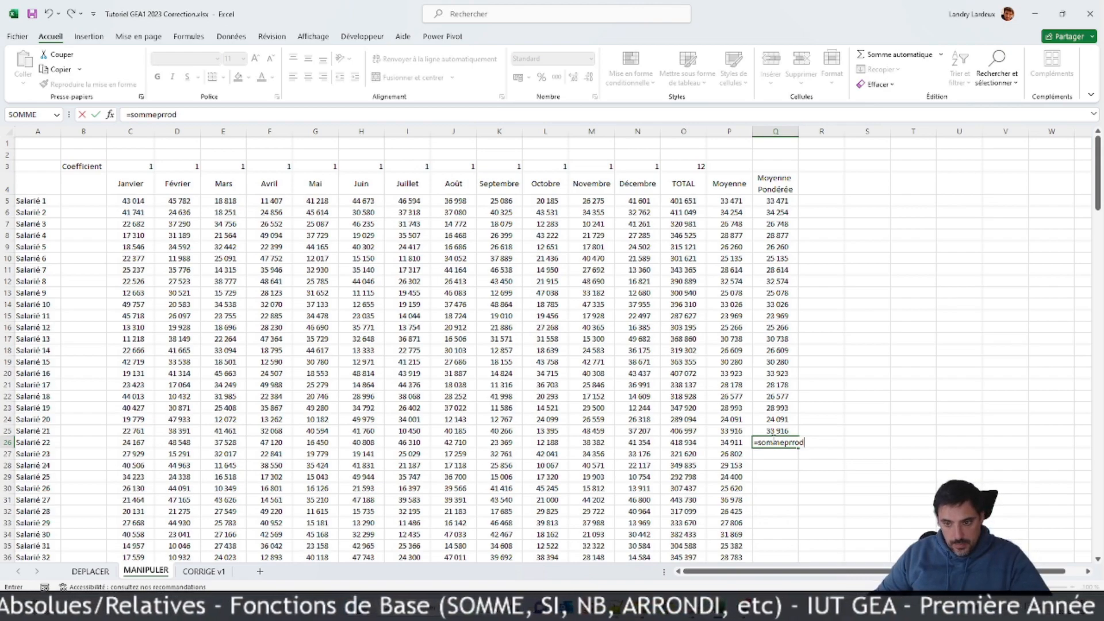
key(BackSpace)
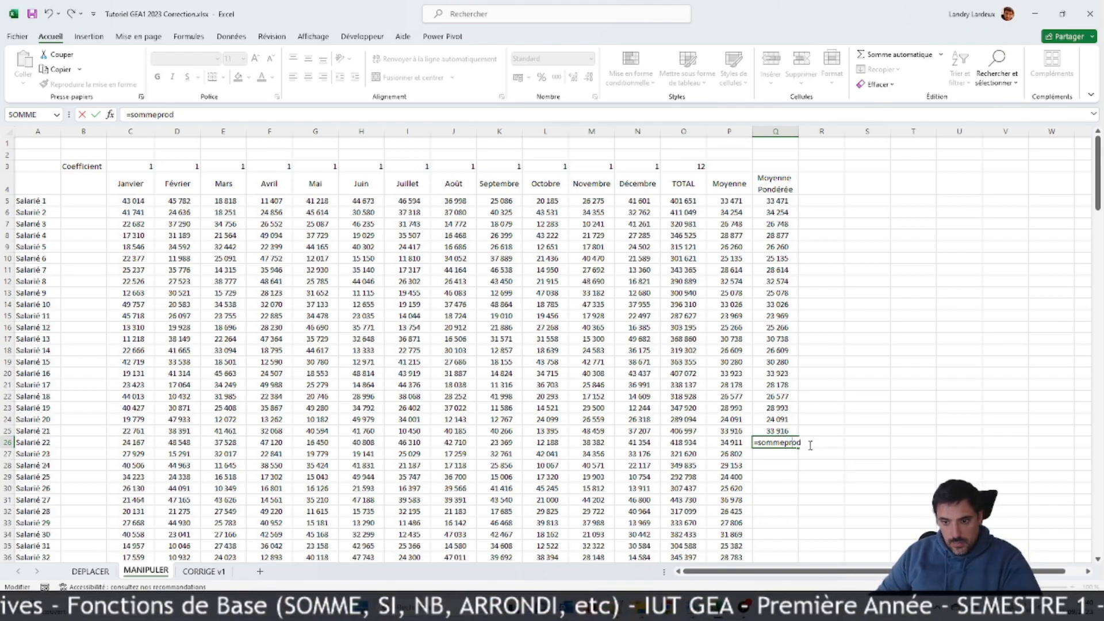
text(()
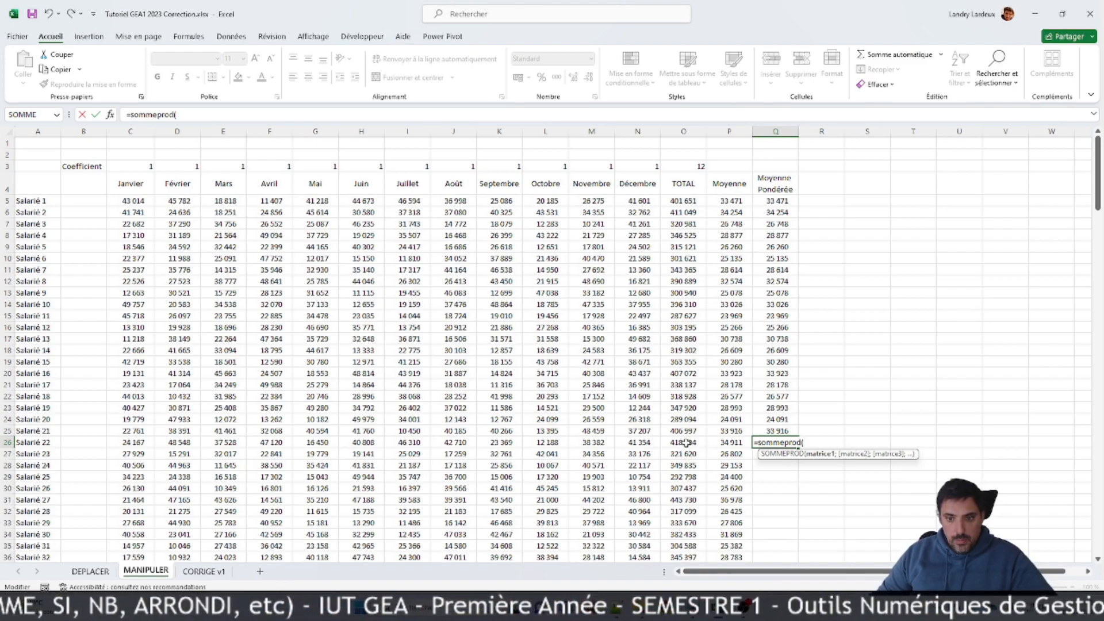
click(637, 441)
drag(637, 441, 134, 441)
text(;)
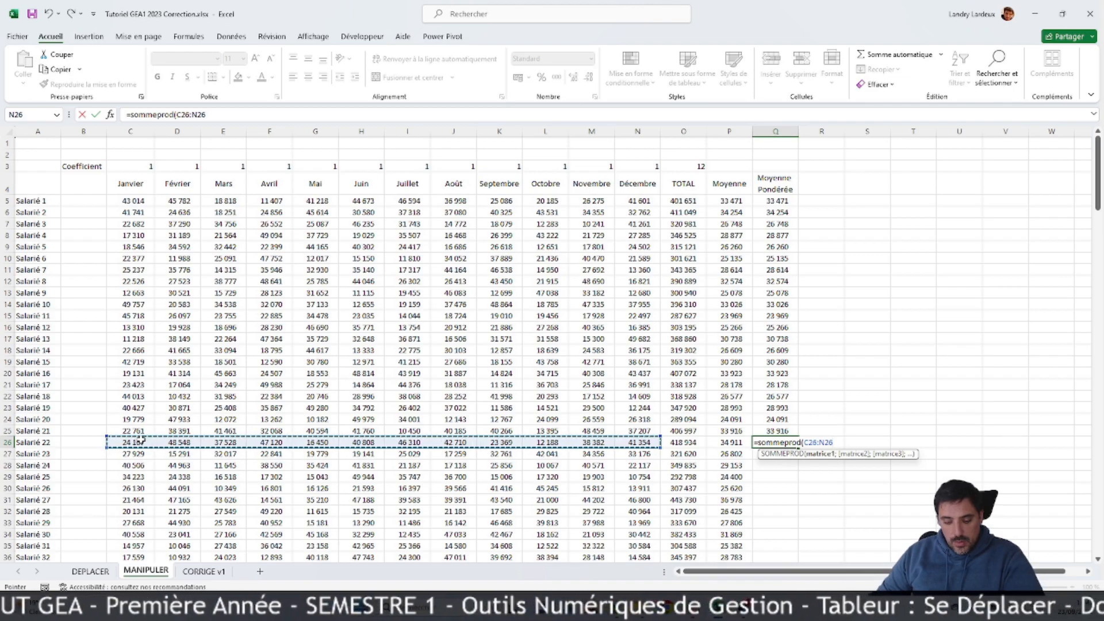
text(COEF))
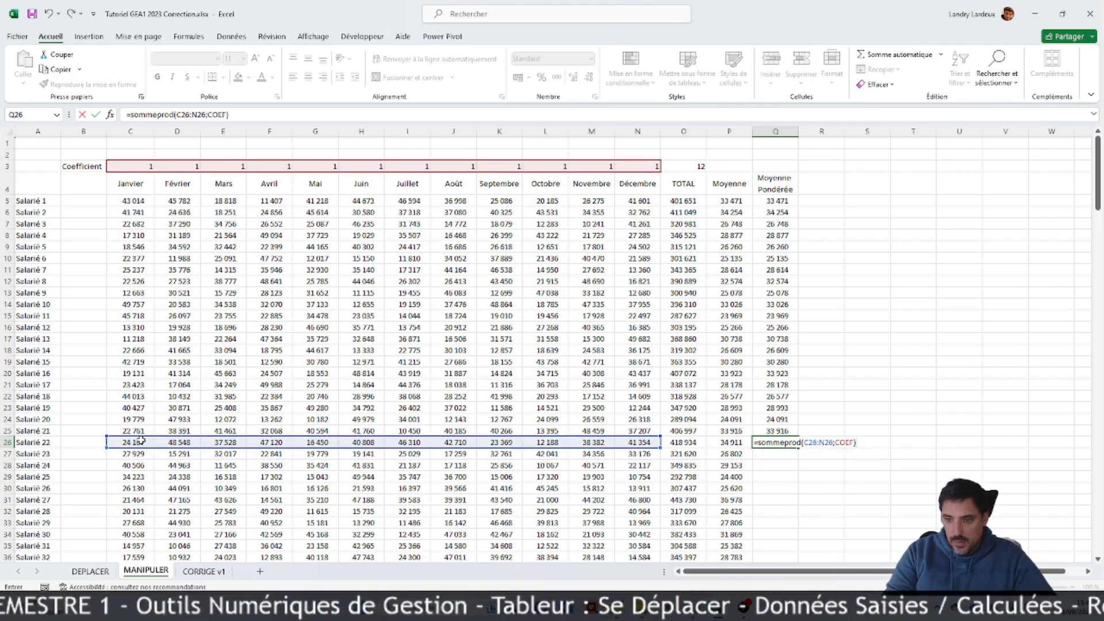
text(/TCO)
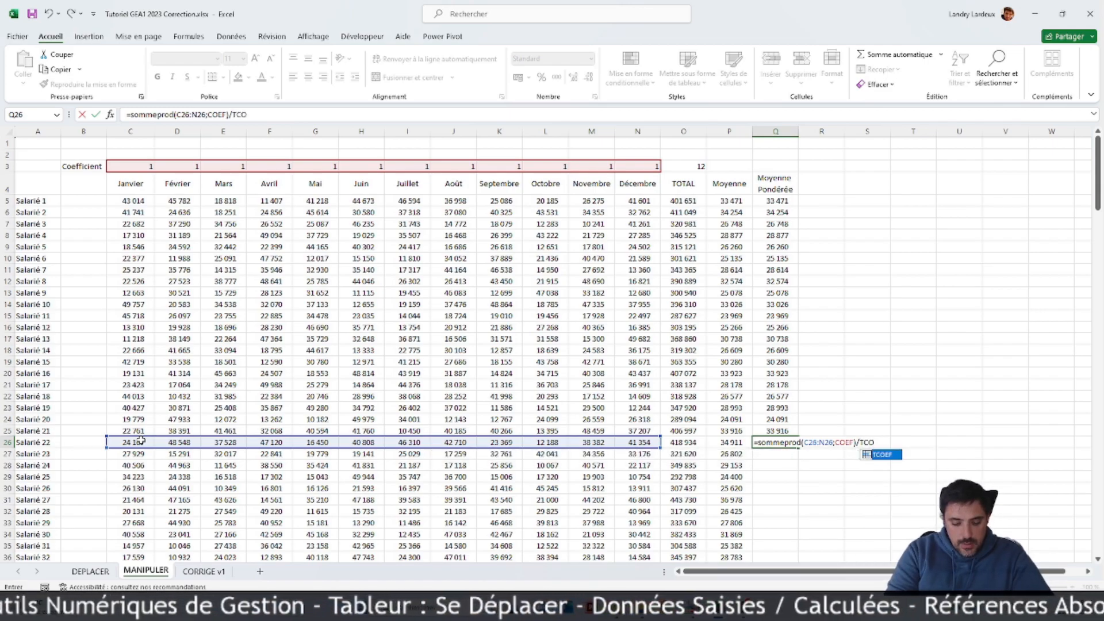
text(EF)
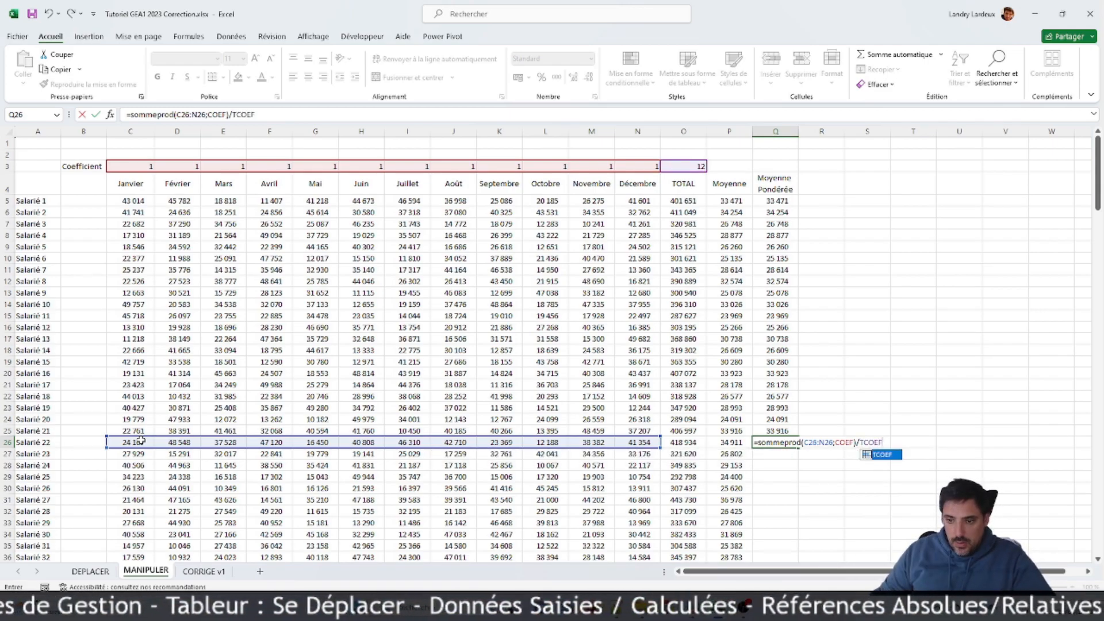
key(Return)
Step: Fill the named-range weighted average formula from Q26 down to the last employee row
click(777, 443)
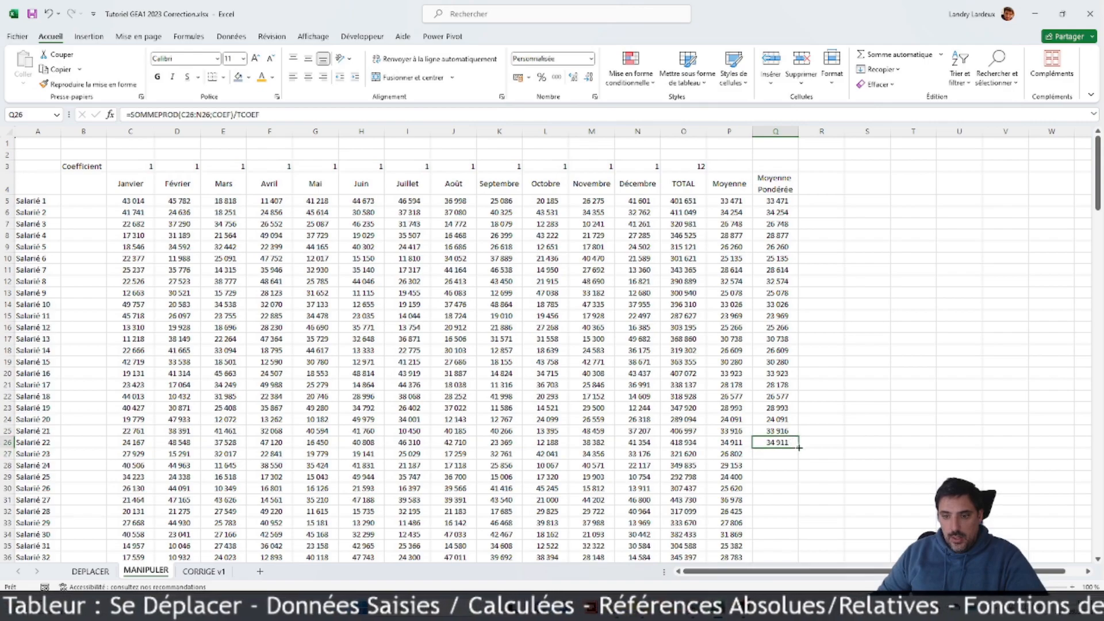
drag(800, 456, 776, 525)
scroll(720, 452, up, 17)
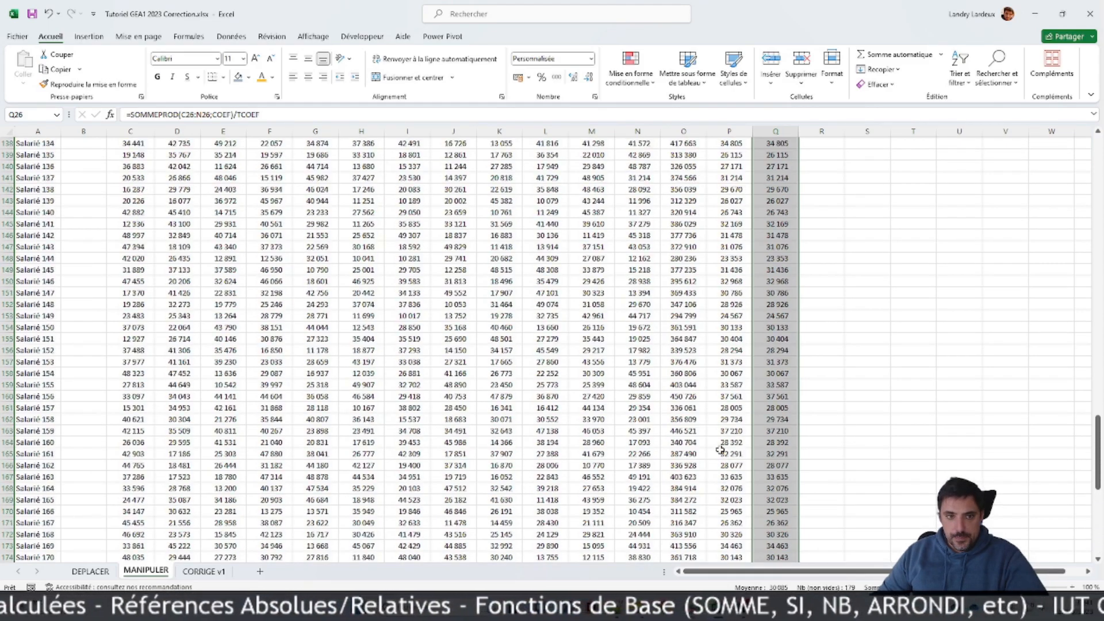
scroll(720, 450, up, 20)
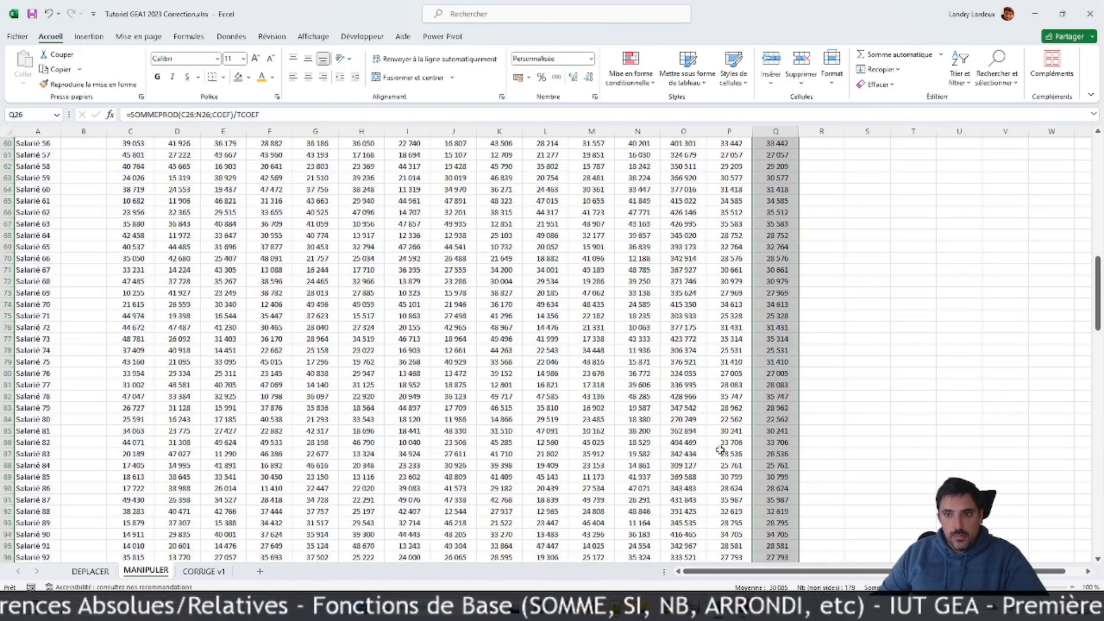
scroll(720, 450, up, 12)
click(720, 450)
scroll(720, 450, up, 1)
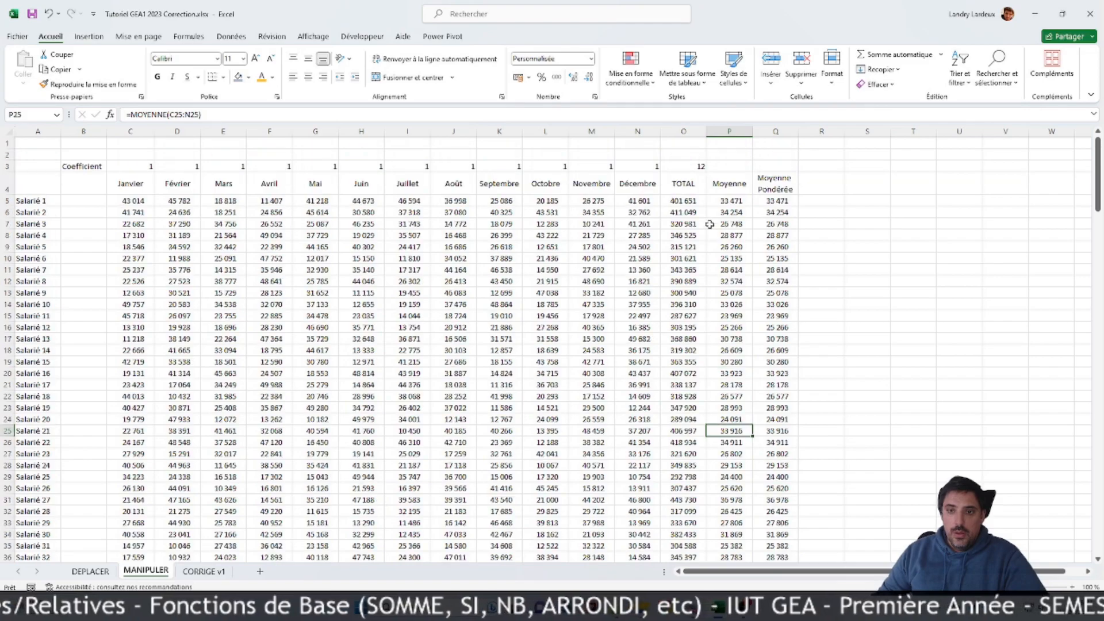
scroll(693, 247, down, 1)
scroll(693, 247, up, 1)
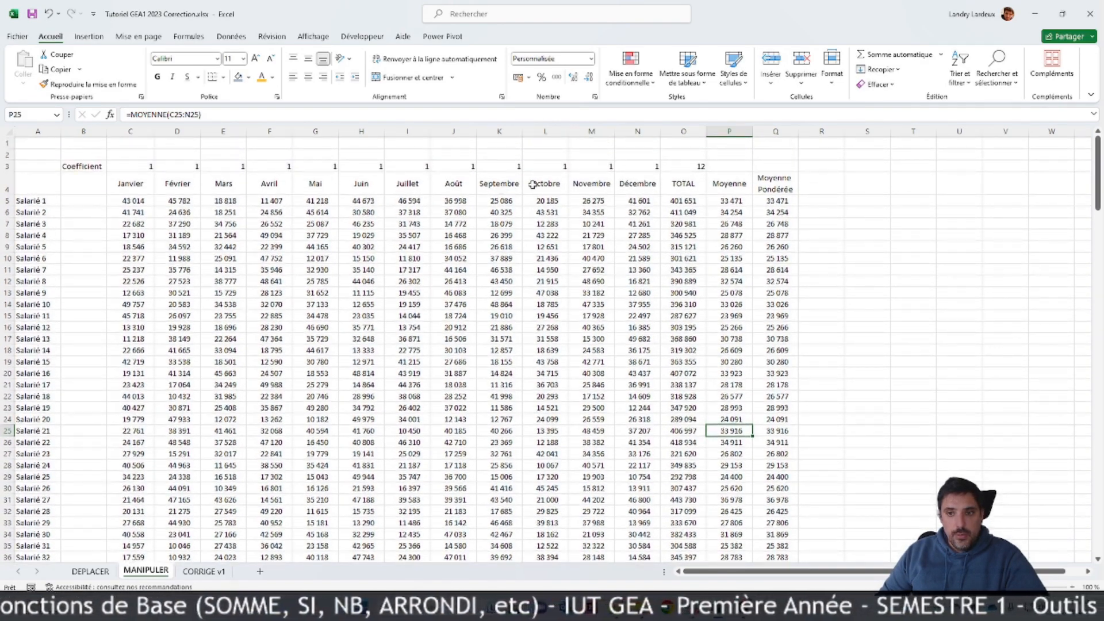
Step: Set the November coefficient in M3 to 2 to test the weighted averages
click(604, 167)
text(2)
key(Return)
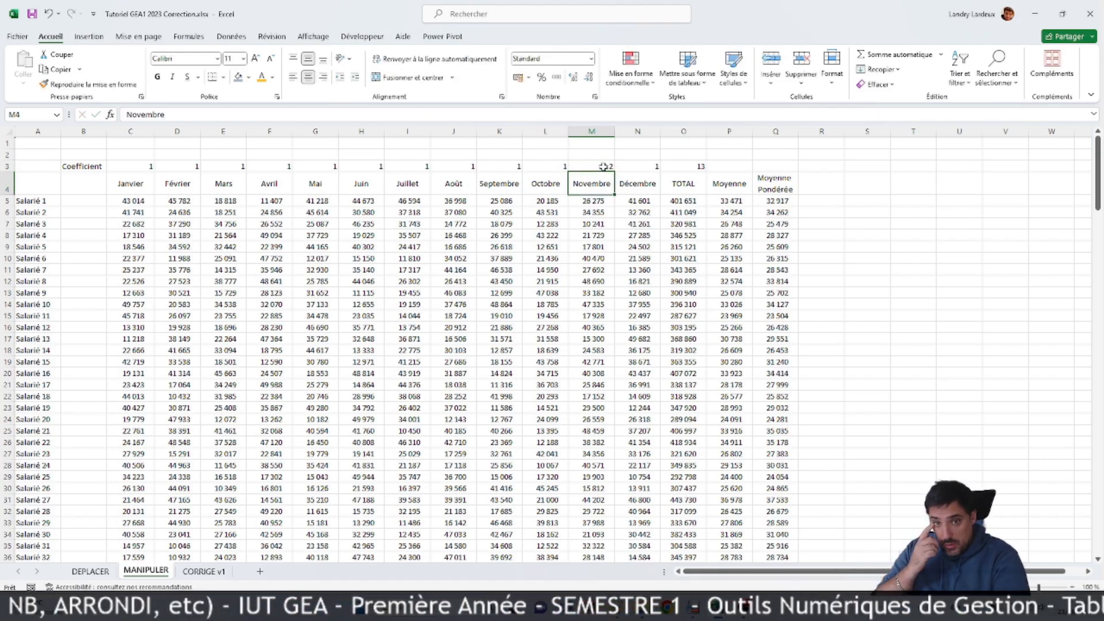
Step: Set the November coefficient in M3 back to 1
click(602, 164)
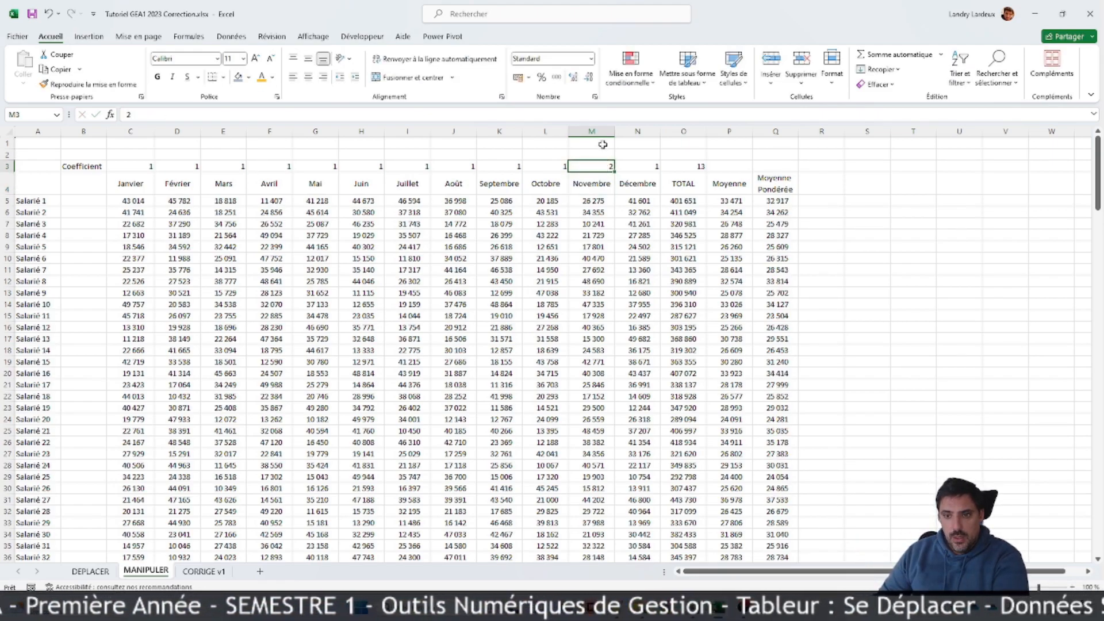
text(1)
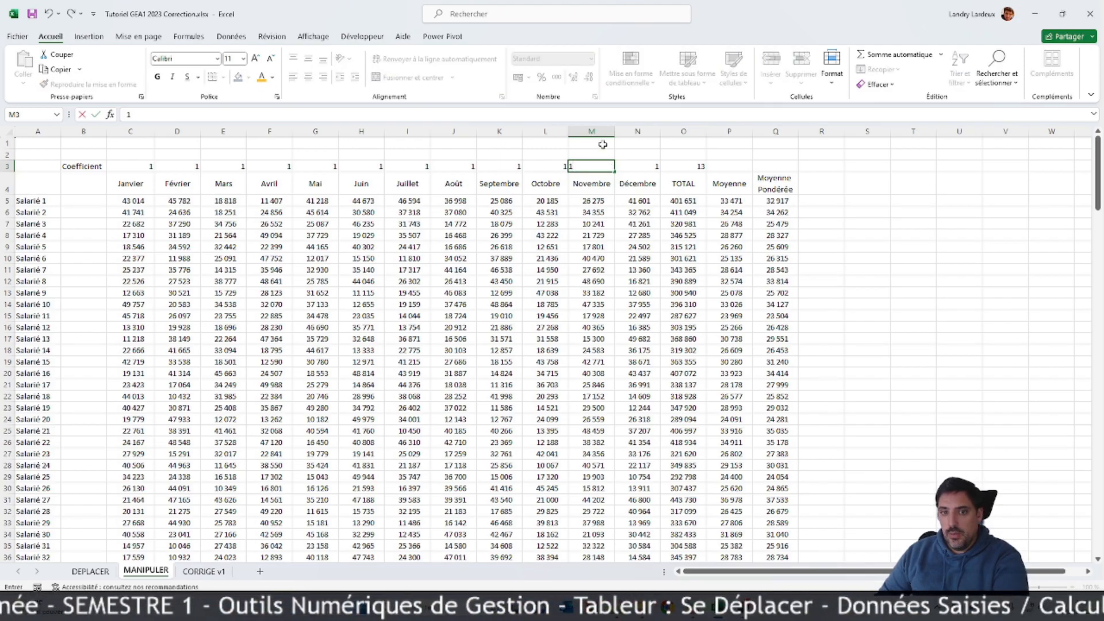
key(ctrl+Return)
text(k)
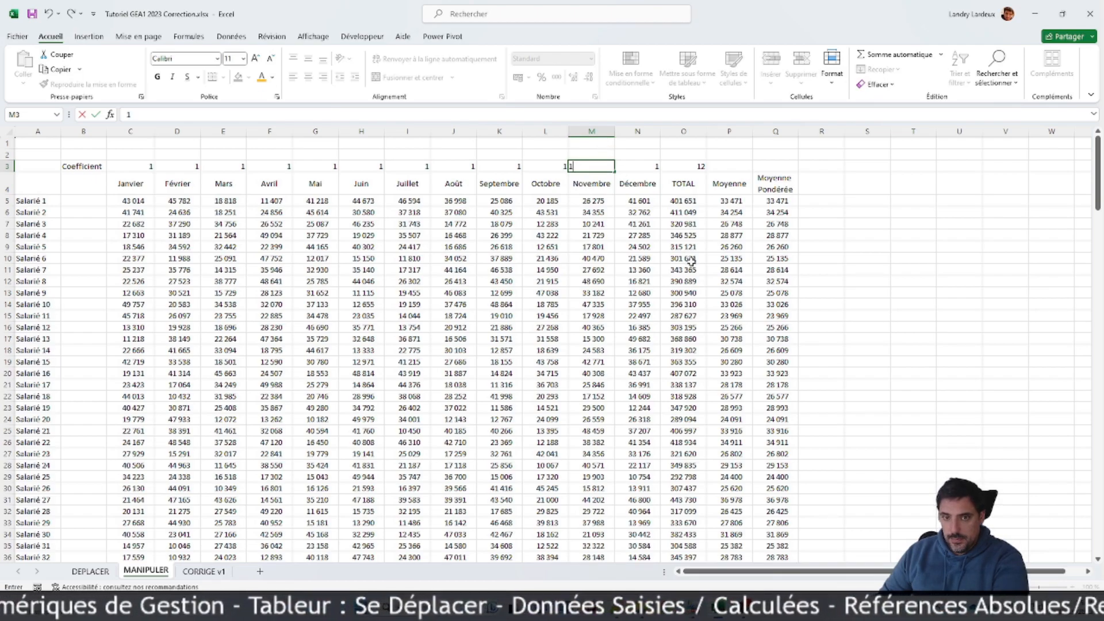
click(563, 201)
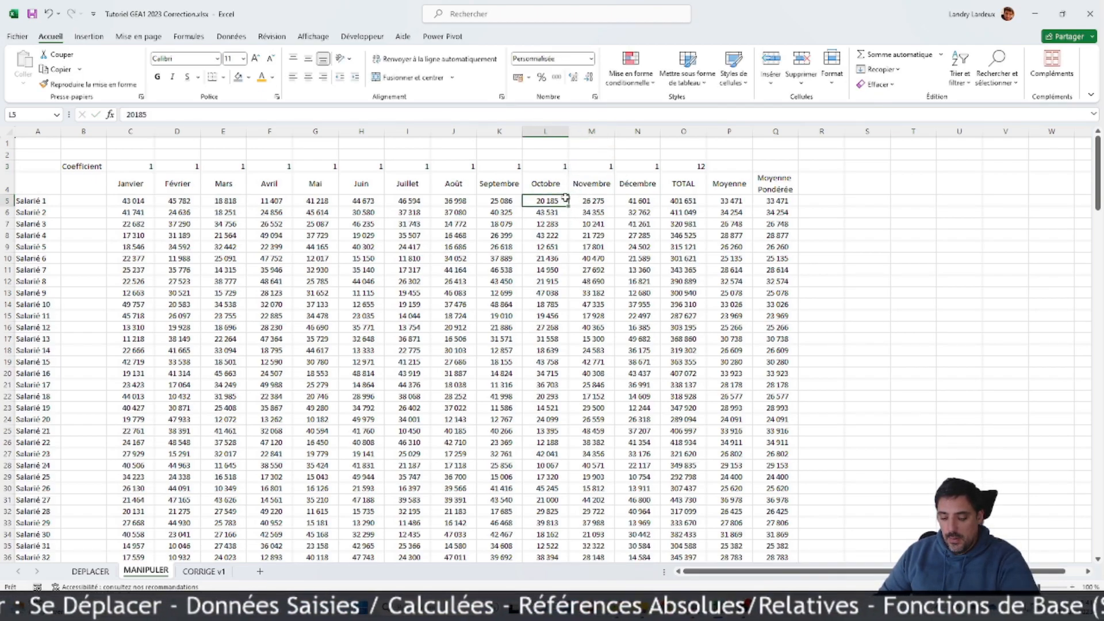
Step: Add the column header Contrôle in R4, beside Moyenne Pondérée
click(823, 181)
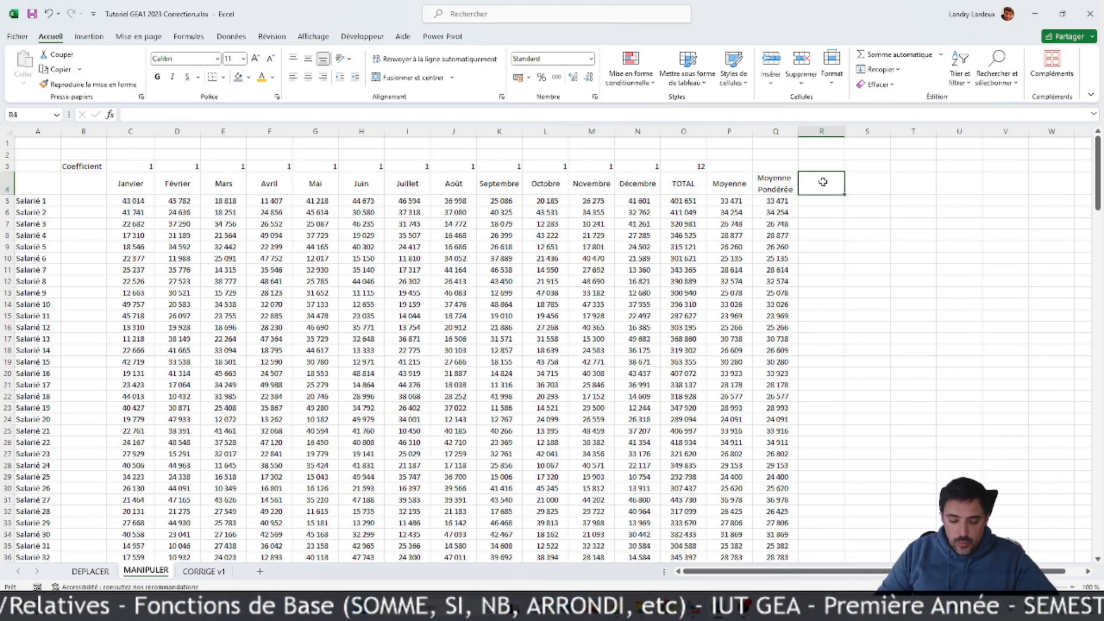
text(Contr)
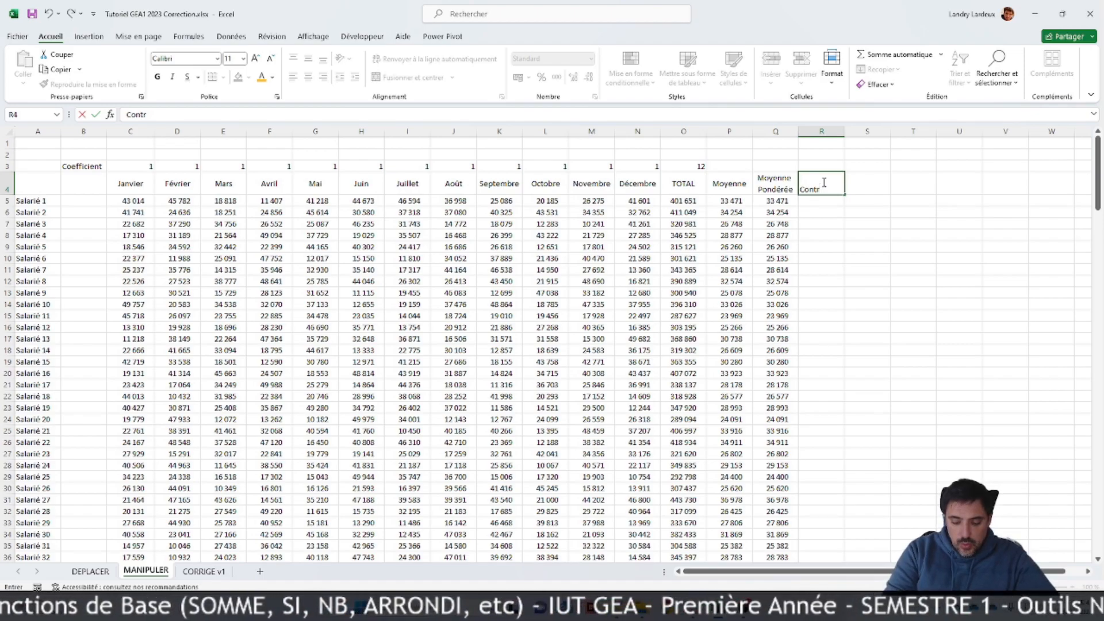
text(ôle)
key(Return)
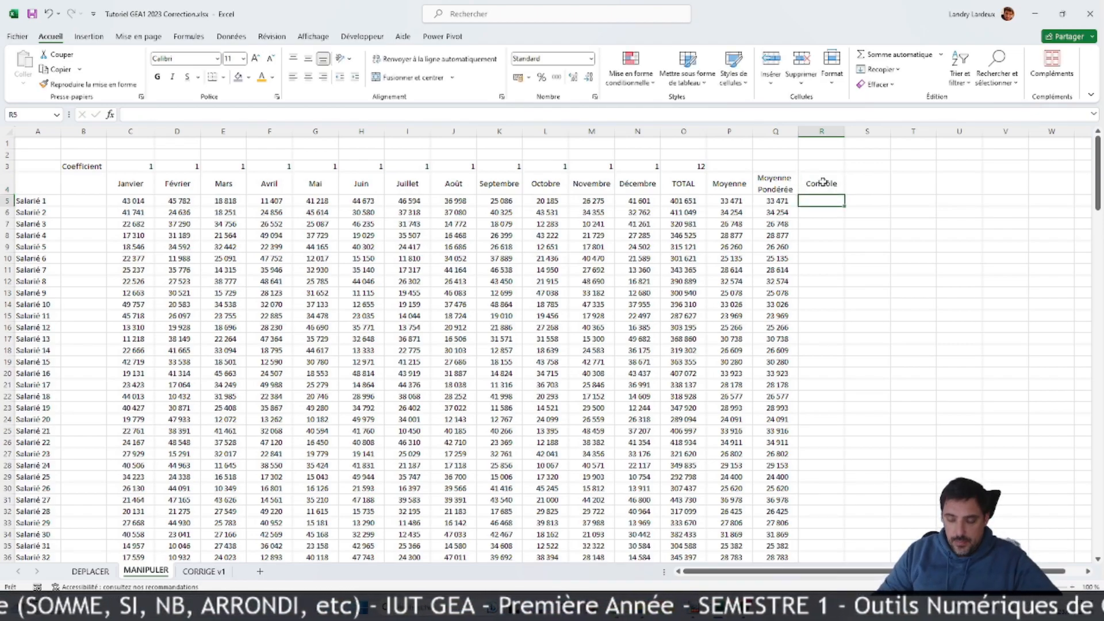
Step: Begin an SI formula in R5 with the logical test P5<>Q5, comparing the average with the weighted average
text(=)
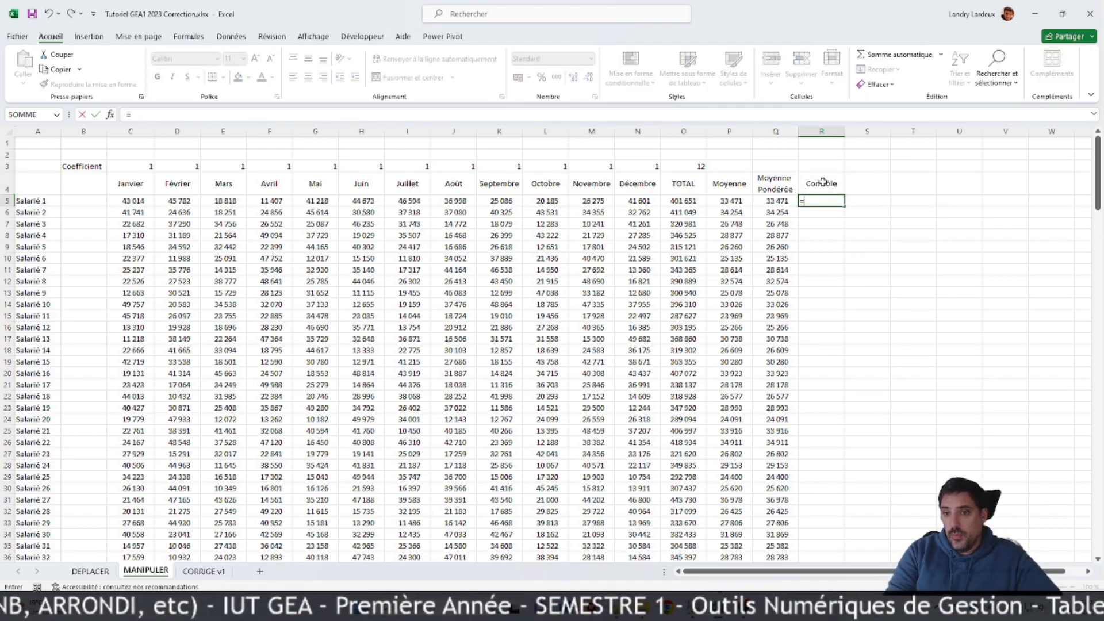
text(SI)
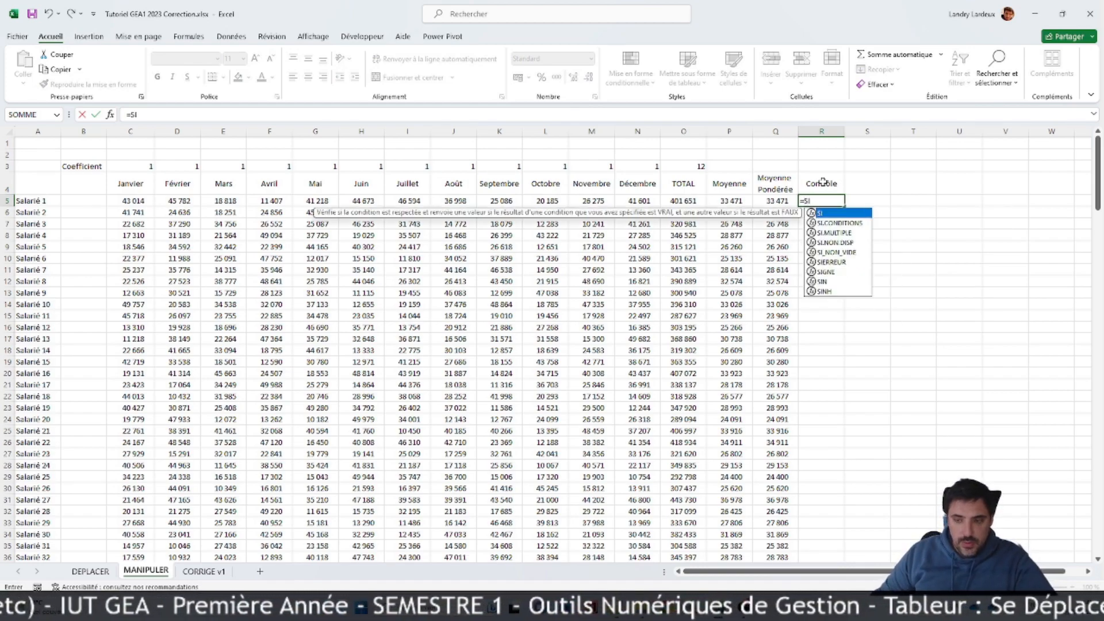
text(()
click(730, 202)
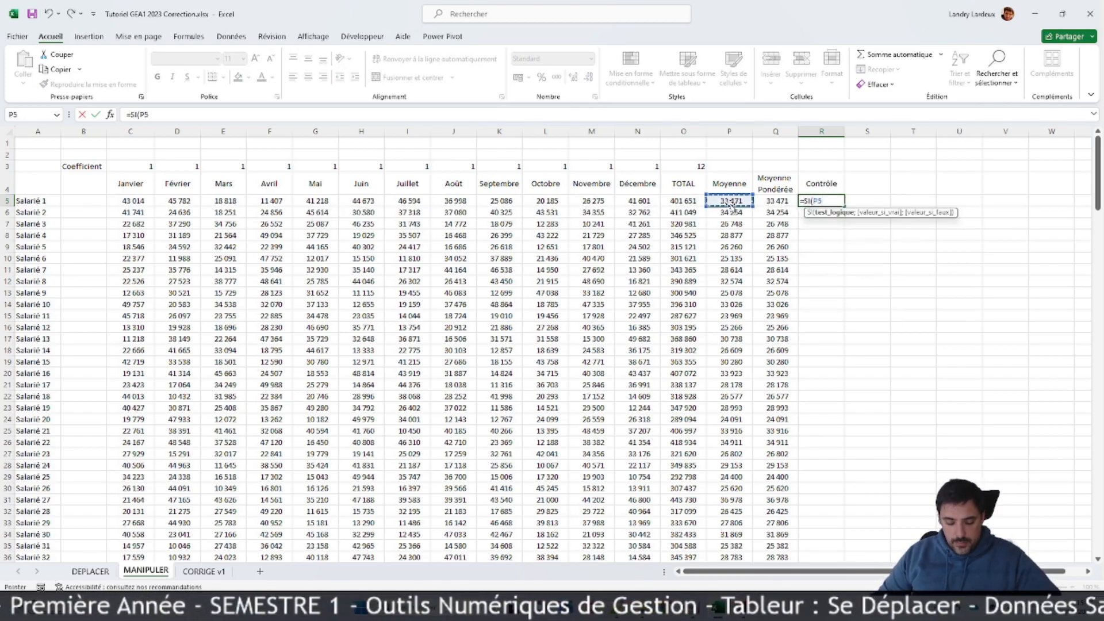
click(773, 201)
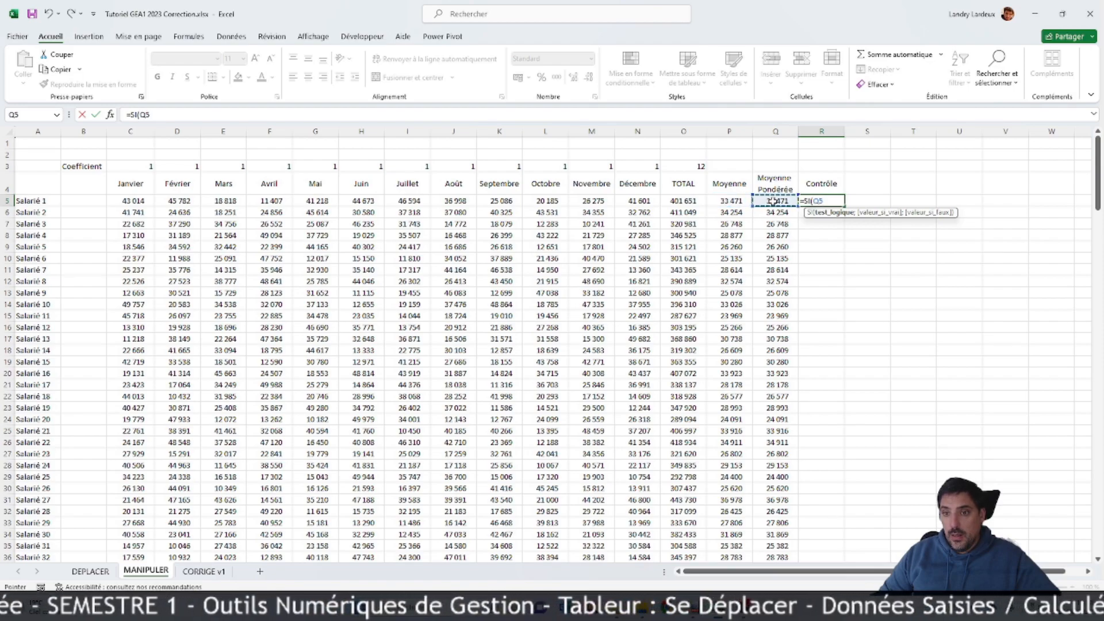
key(BackSpace)
key(BackSpace)
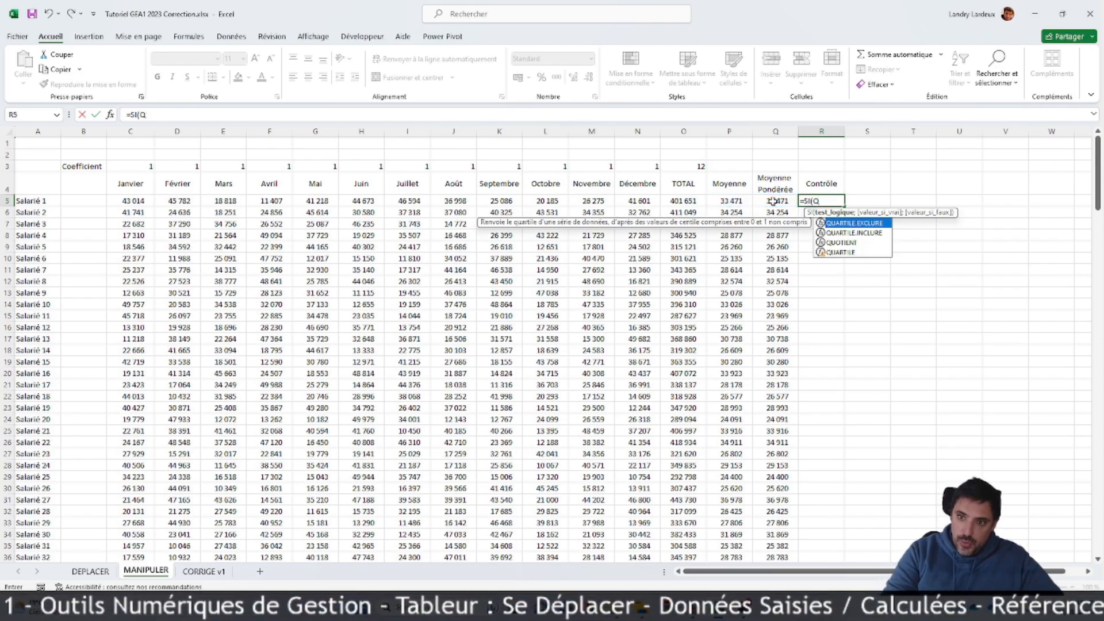
click(748, 199)
text(<>)
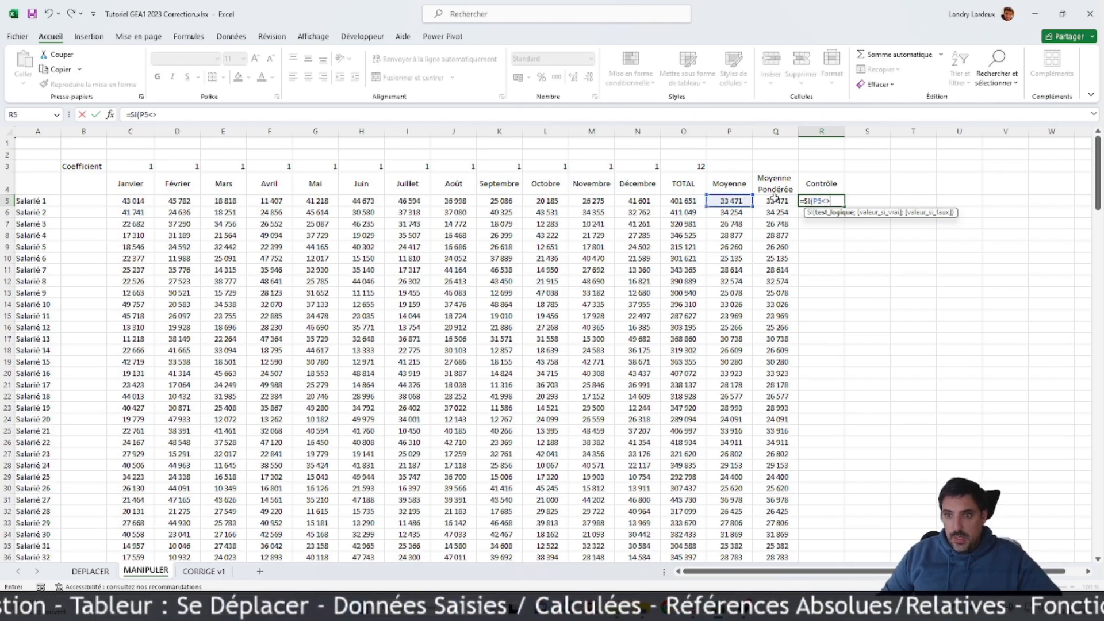
click(778, 201)
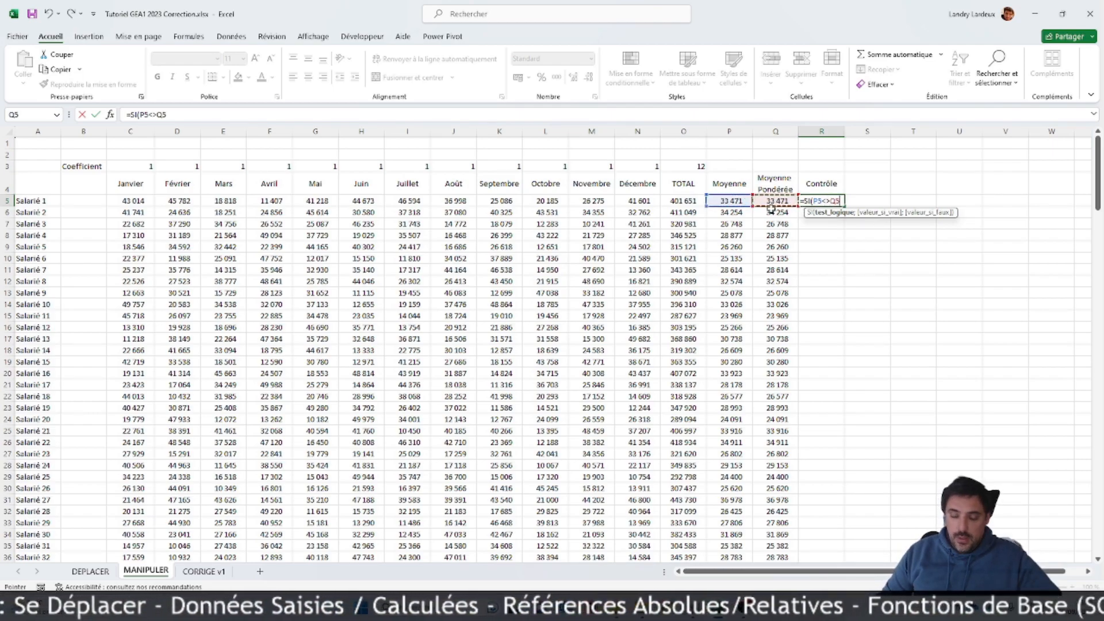
Step: Complete the SI formula in R5 to return "FAUX" when the averages differ and "VRAI" otherwise
text(;)
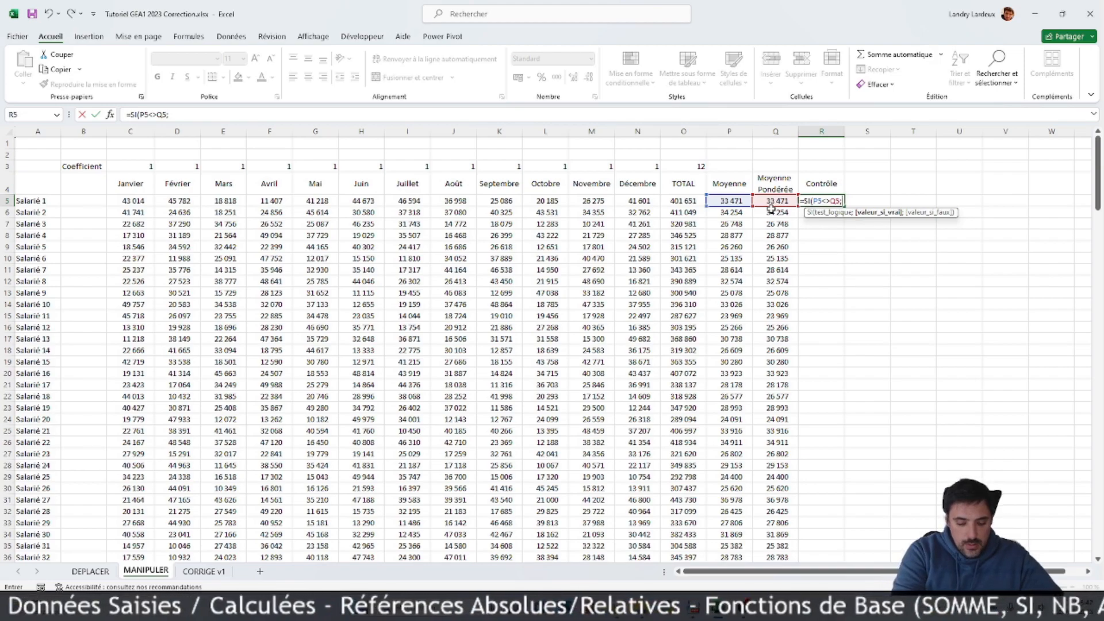
text("FAUX";"VEA)
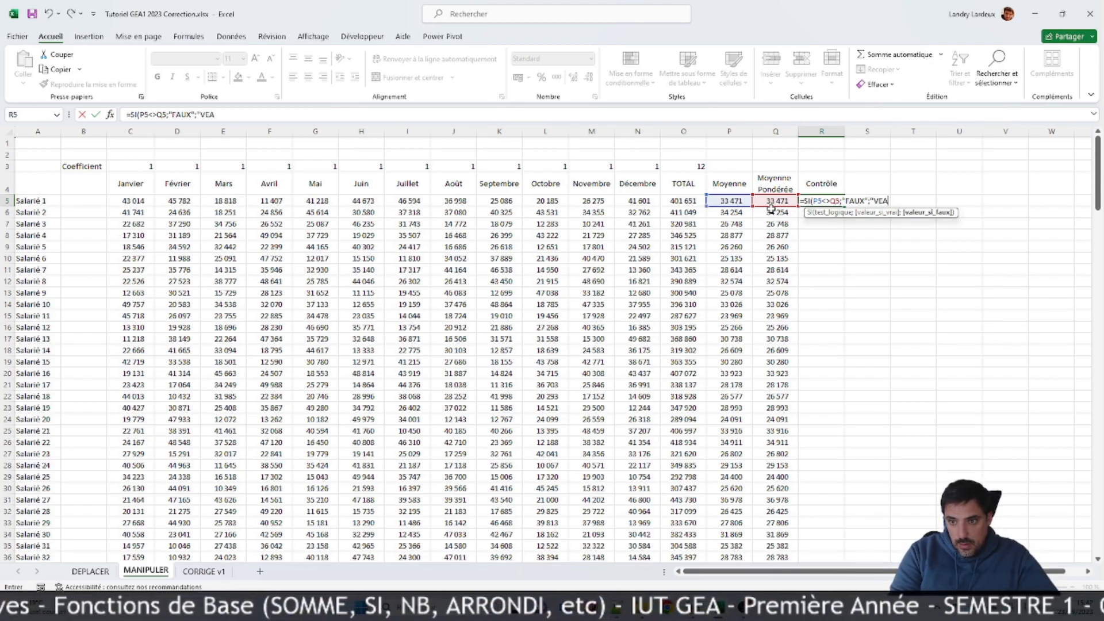
key(BackSpace)
key(BackSpace)
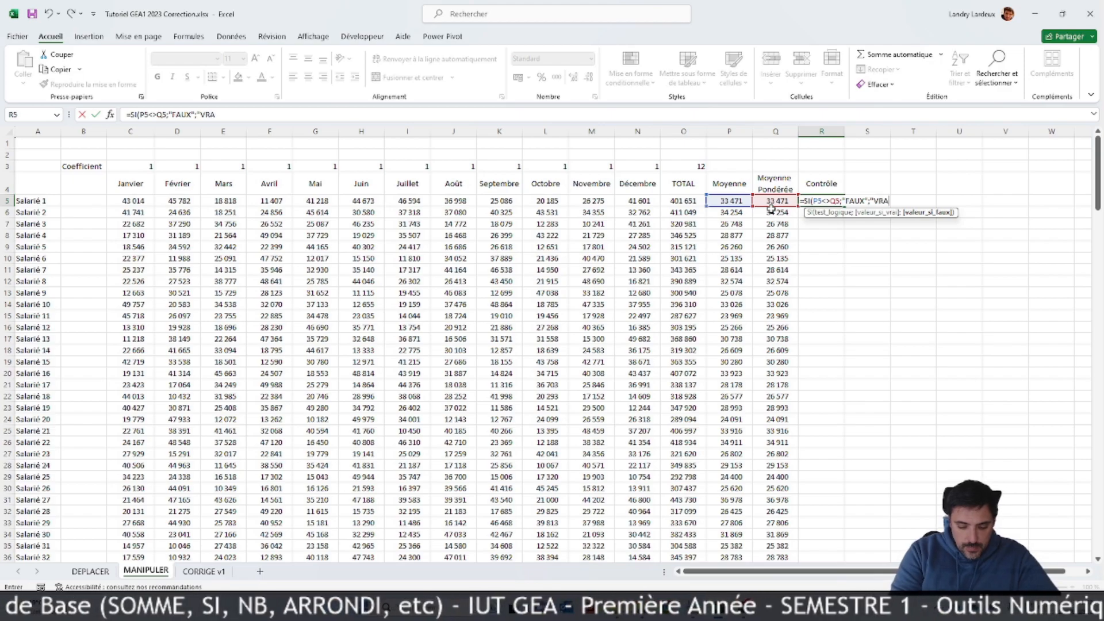
text(RAI"))
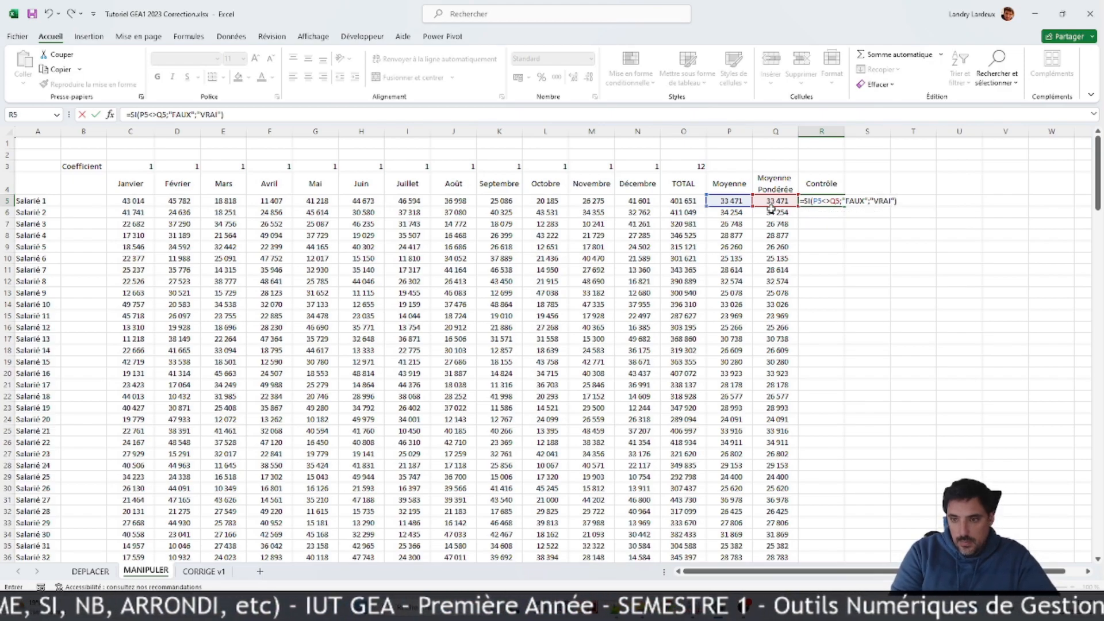
key(Return)
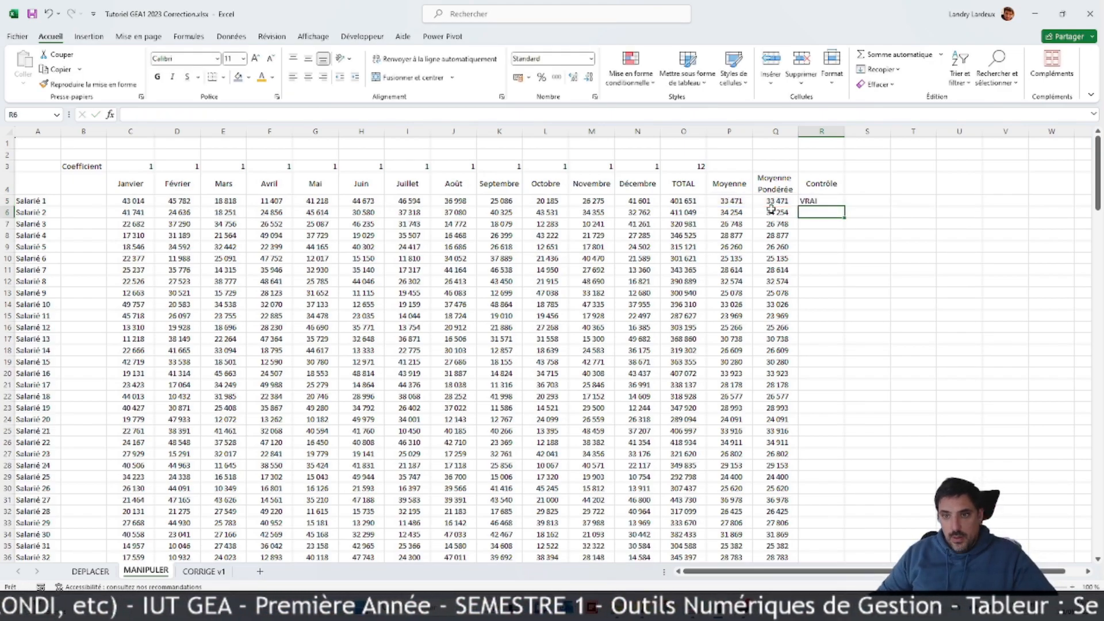
Step: In R5's SI formula, replace the value returned when the averages differ with "ERREUR"
click(828, 201)
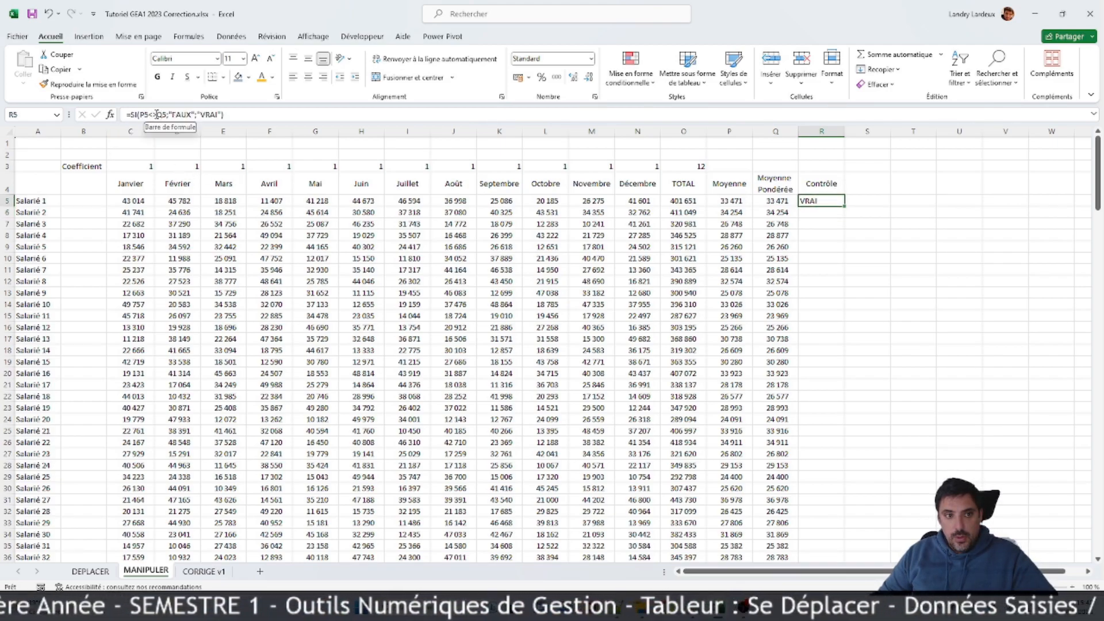
click(189, 115)
click(212, 132)
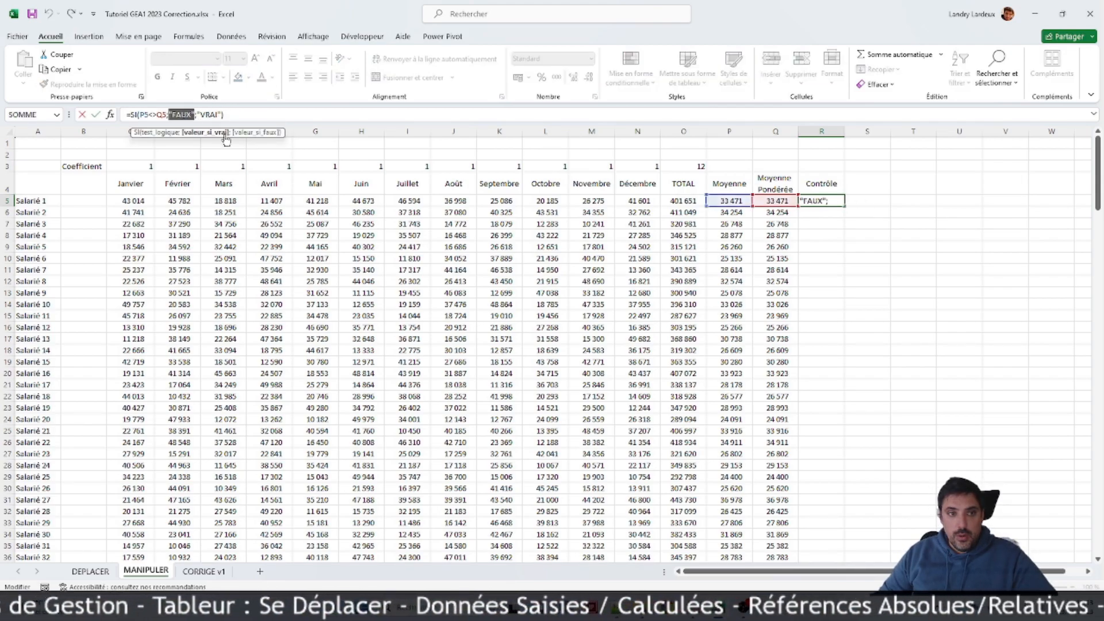
text("FX")
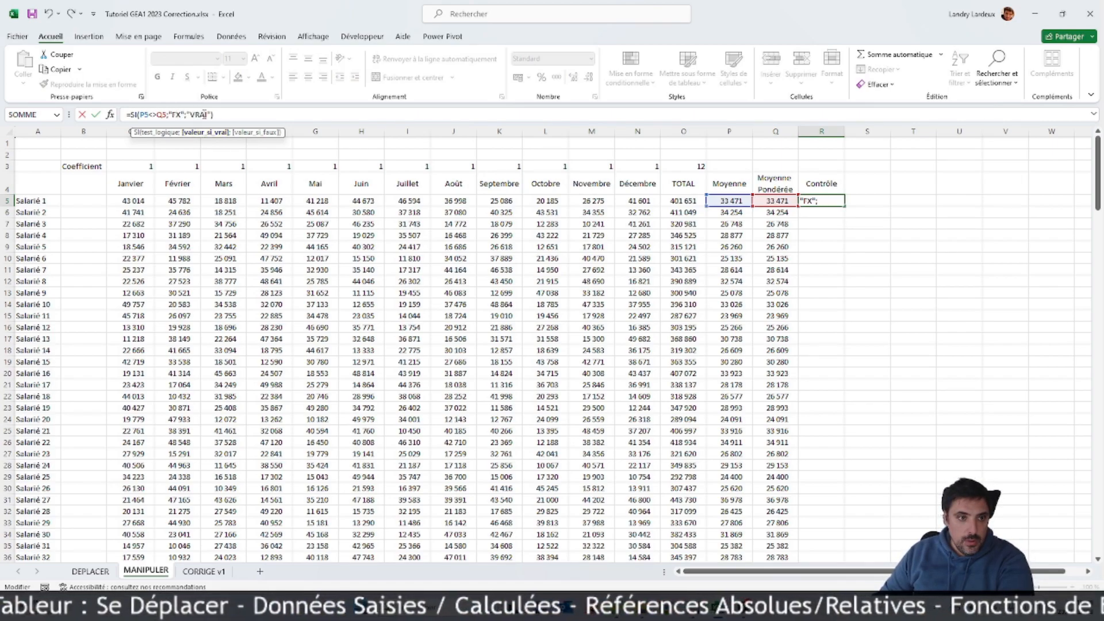
key(BackSpace)
key(Delete)
text(ERREUR)
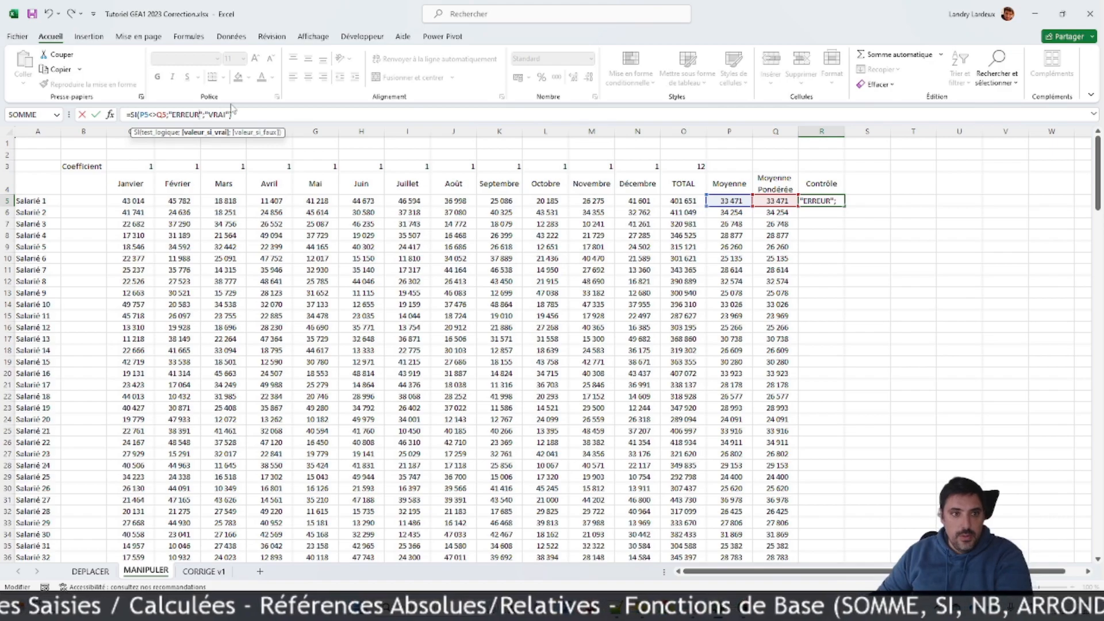
Step: Change the SI formula's value-if-false in R5 to an empty text ("") and commit the formula
double_click(216, 115)
double_click(224, 115)
click(224, 115)
key(BackSpace)
key(BackSpace)
key(BackSpace)
key(BackSpace)
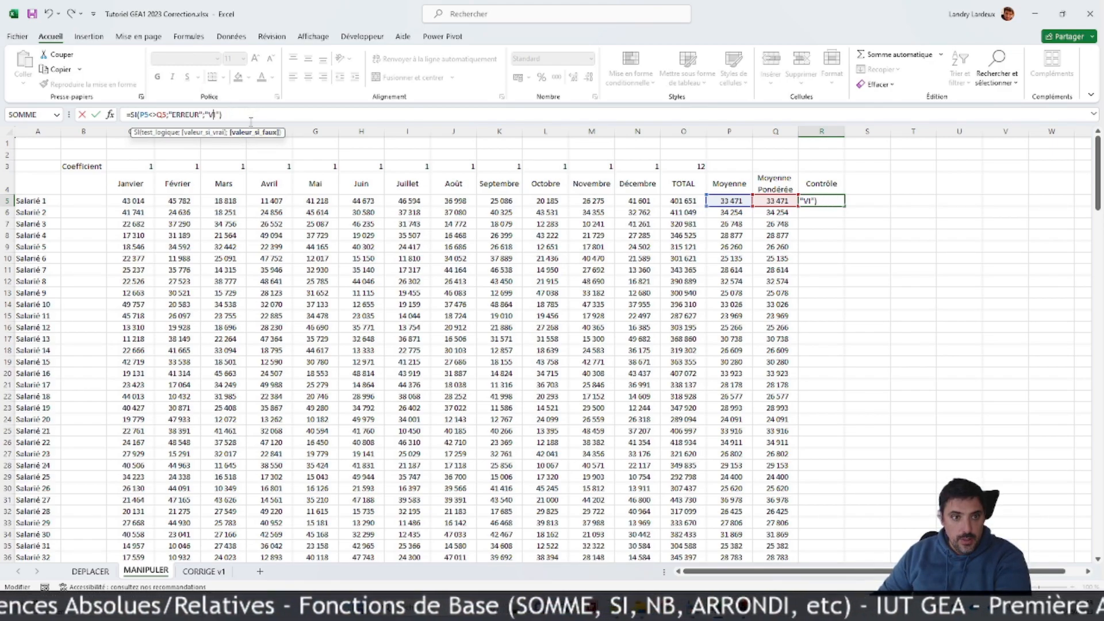
key(Return)
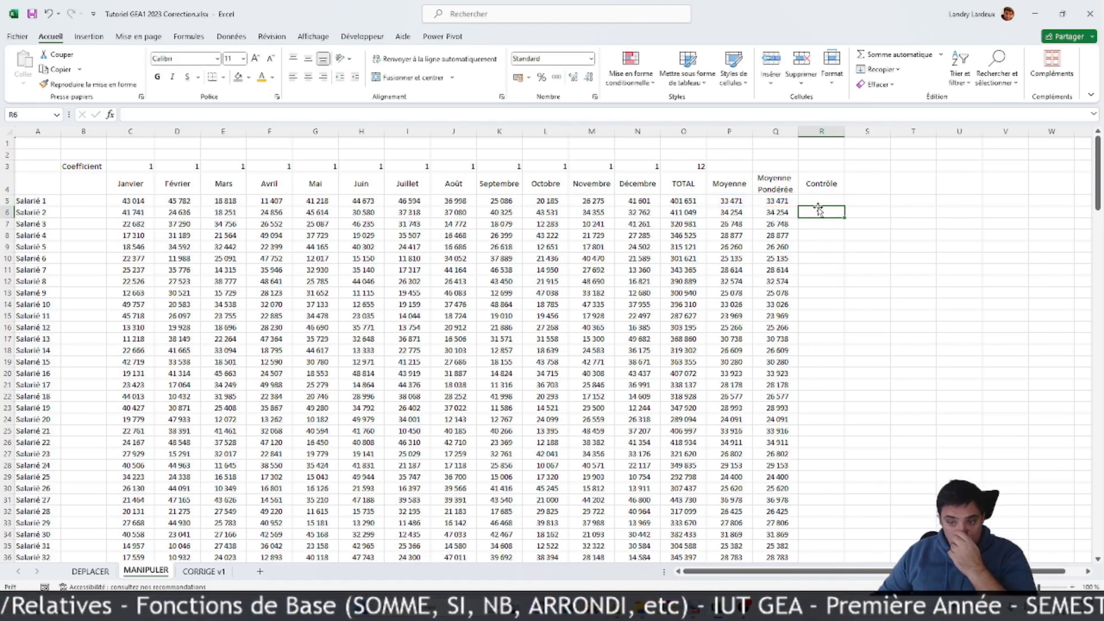
Step: Fill the control formula from R5 down the Contrôle column for all employees and look over the rows
click(830, 202)
drag(845, 207, 822, 503)
scroll(886, 412, up, 13)
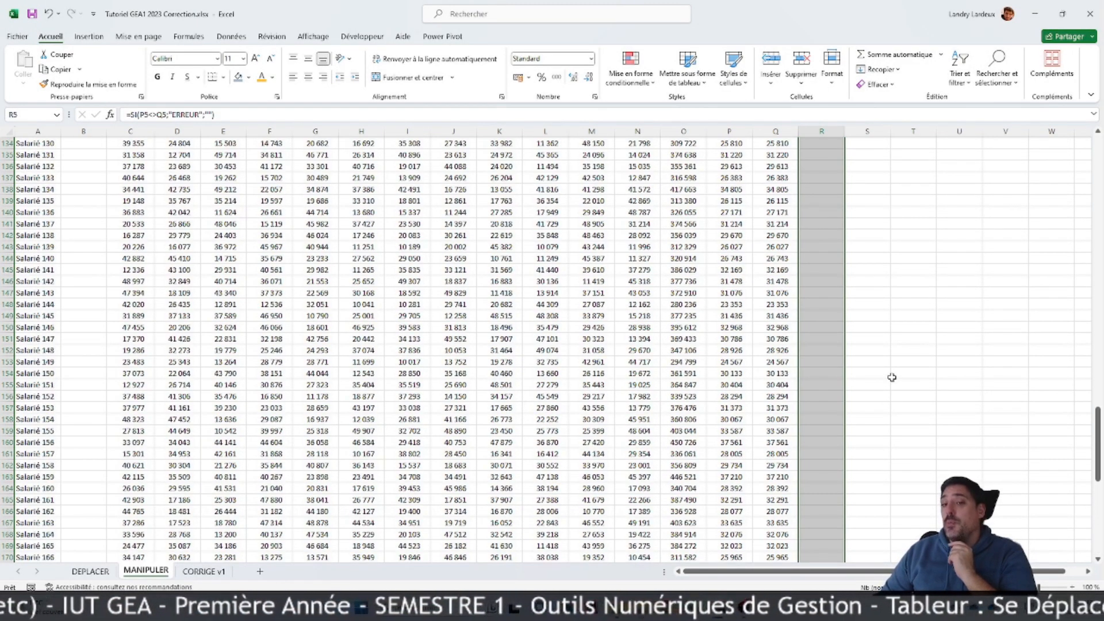
scroll(891, 378, up, 20)
scroll(891, 378, up, 14)
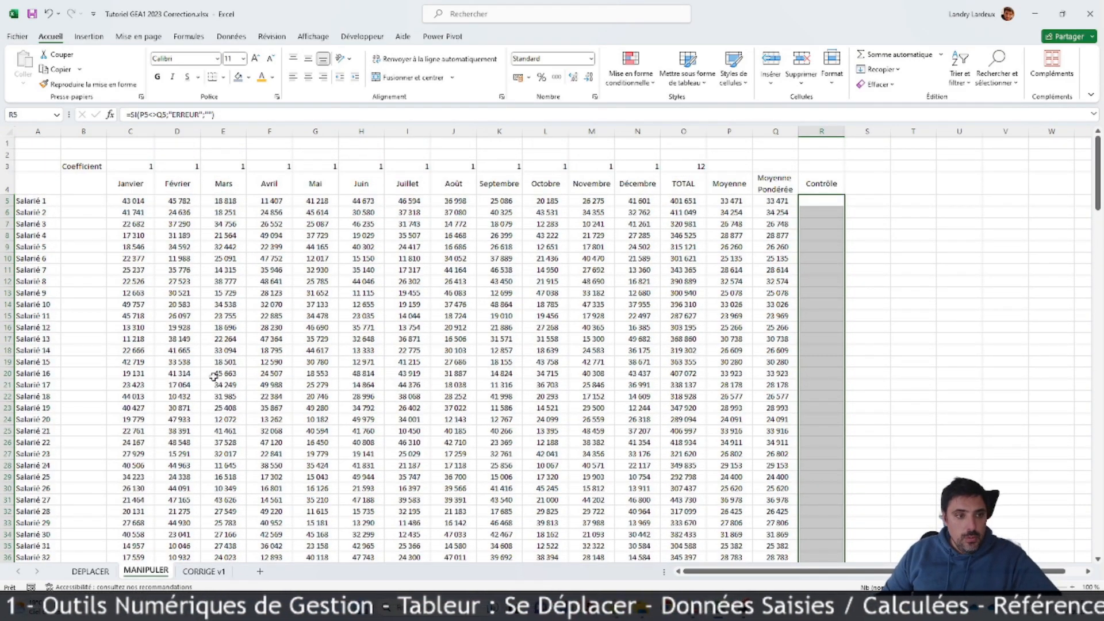
scroll(91, 233, down, 1)
scroll(116, 233, up, 1)
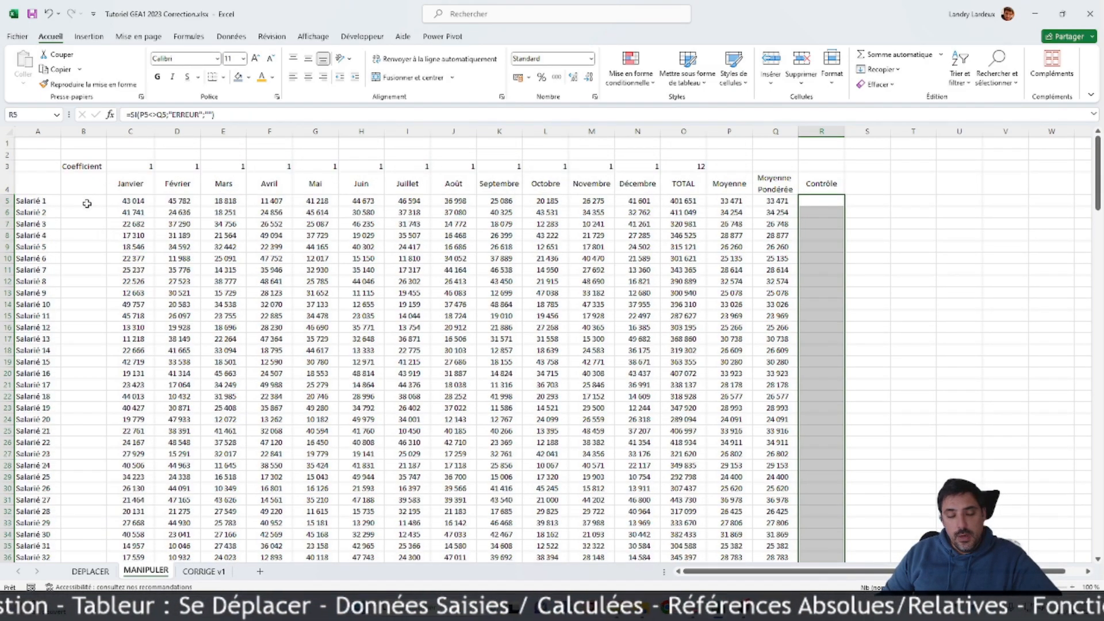
Step: Enter Équipe 1 in B5 and extend the series down to Équipe 6 in B10
click(81, 202)
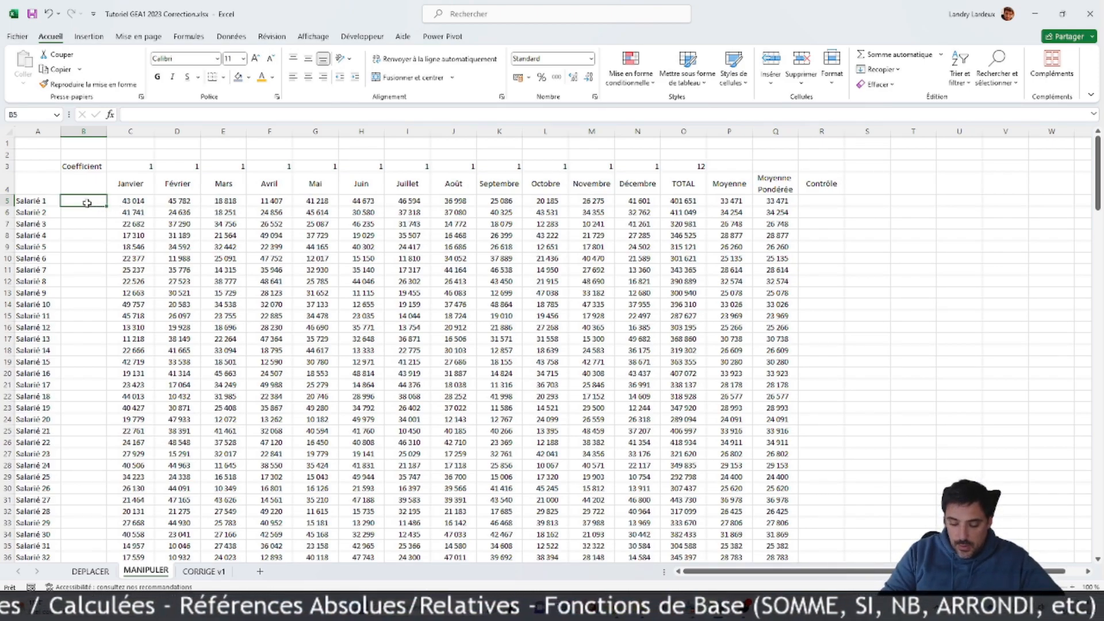
key(alt)
key(alt)
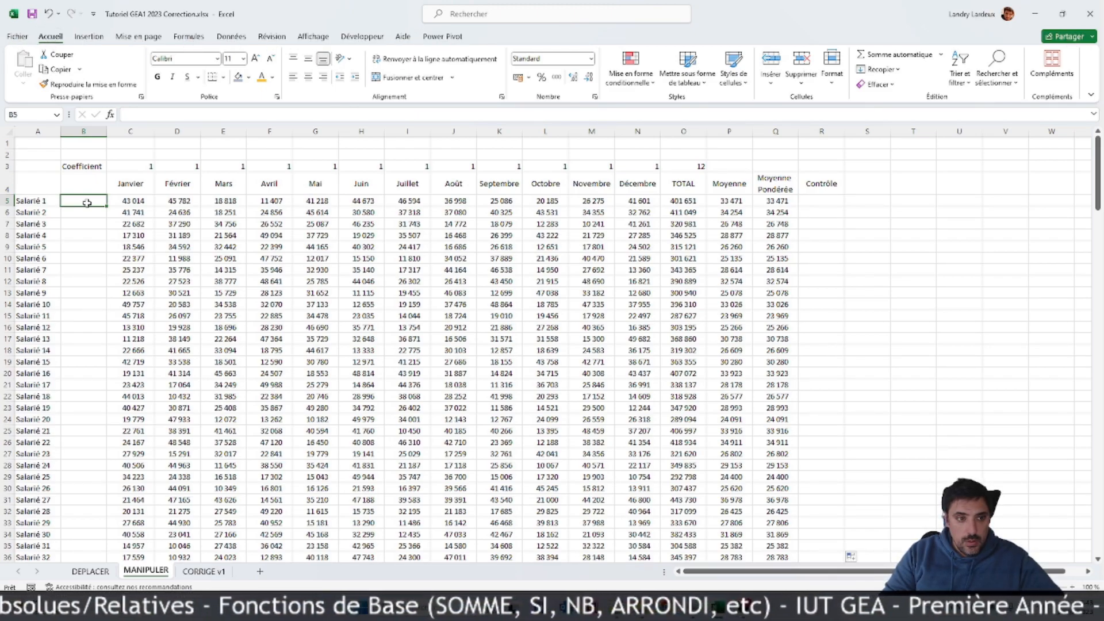
text(à)
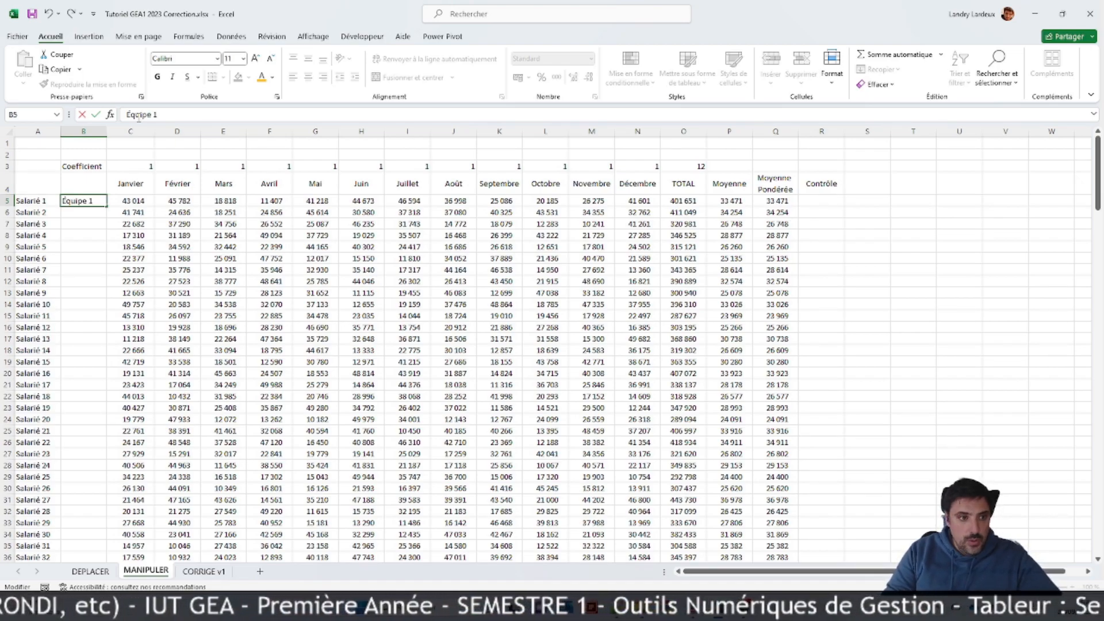
key(Return)
click(90, 197)
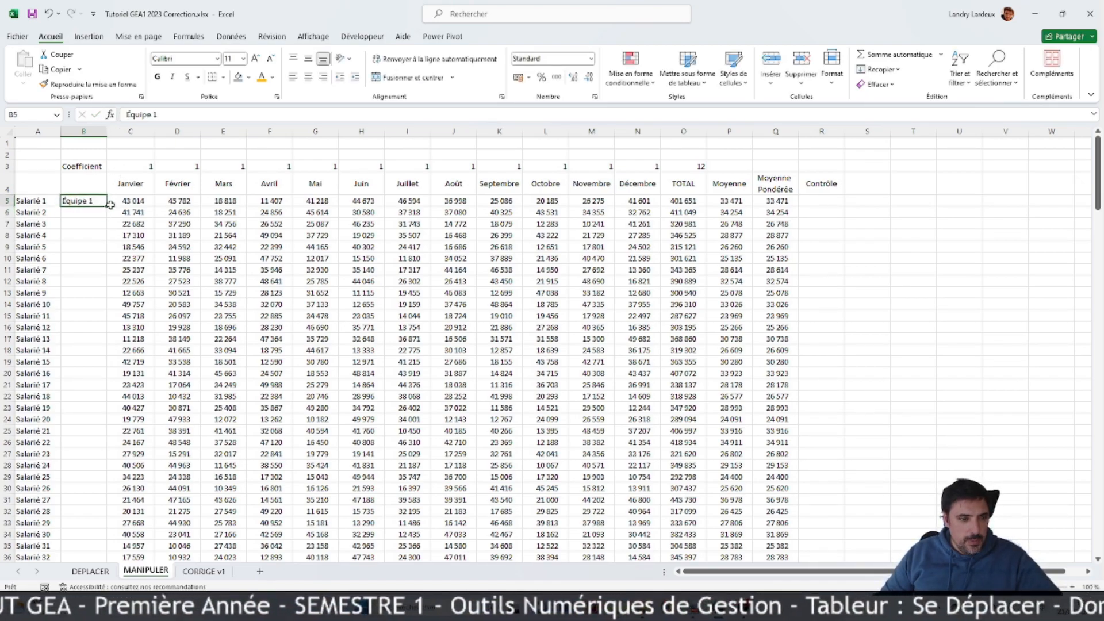
drag(106, 206, 107, 263)
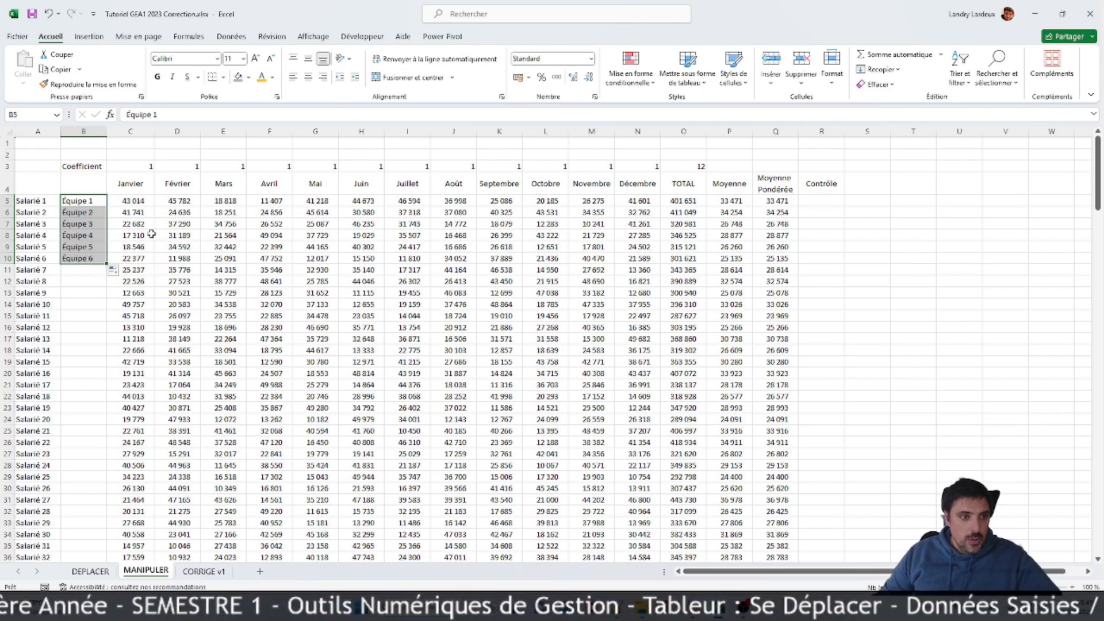
Step: Format the Équipe 1 cell B5 with a left alignment indent of 1
right_click(83, 201)
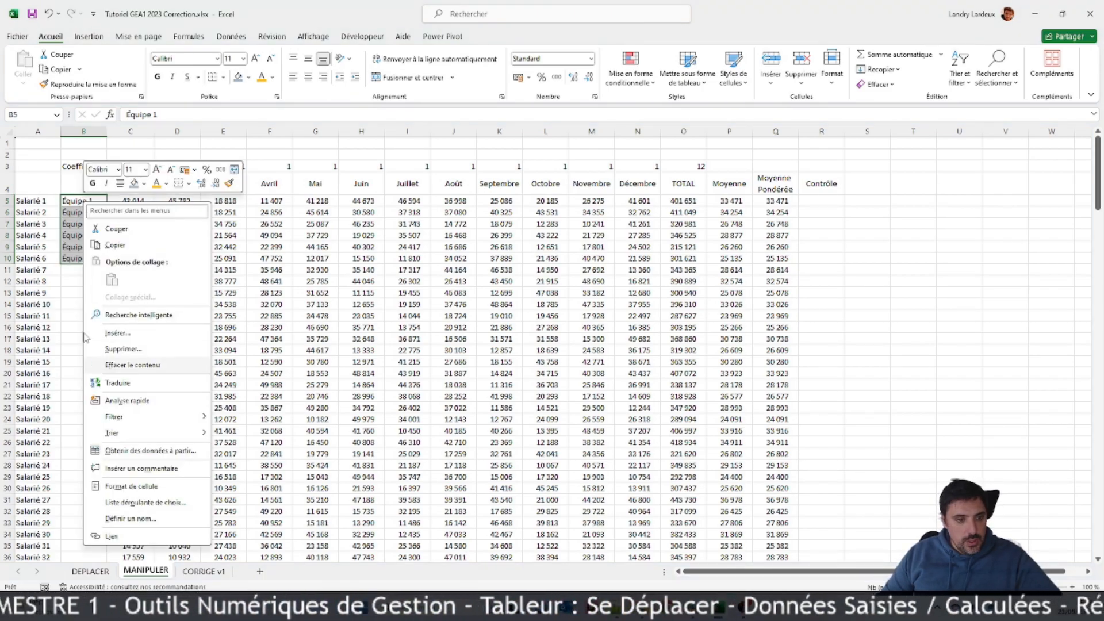
key(Escape)
click(83, 201)
right_click(82, 201)
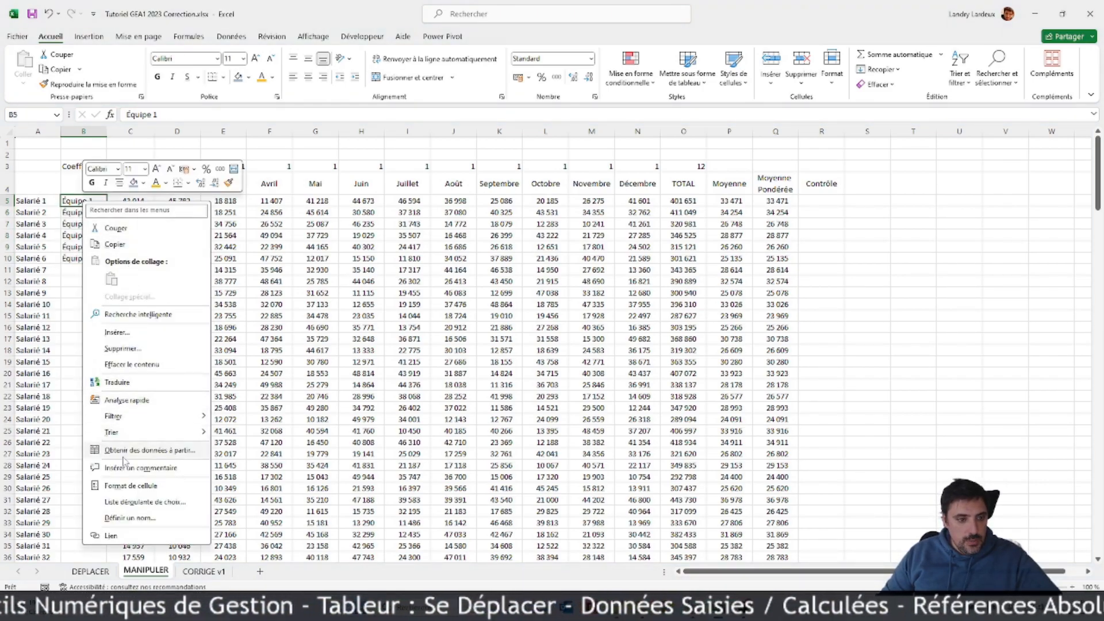
click(122, 486)
drag(132, 320, 380, 208)
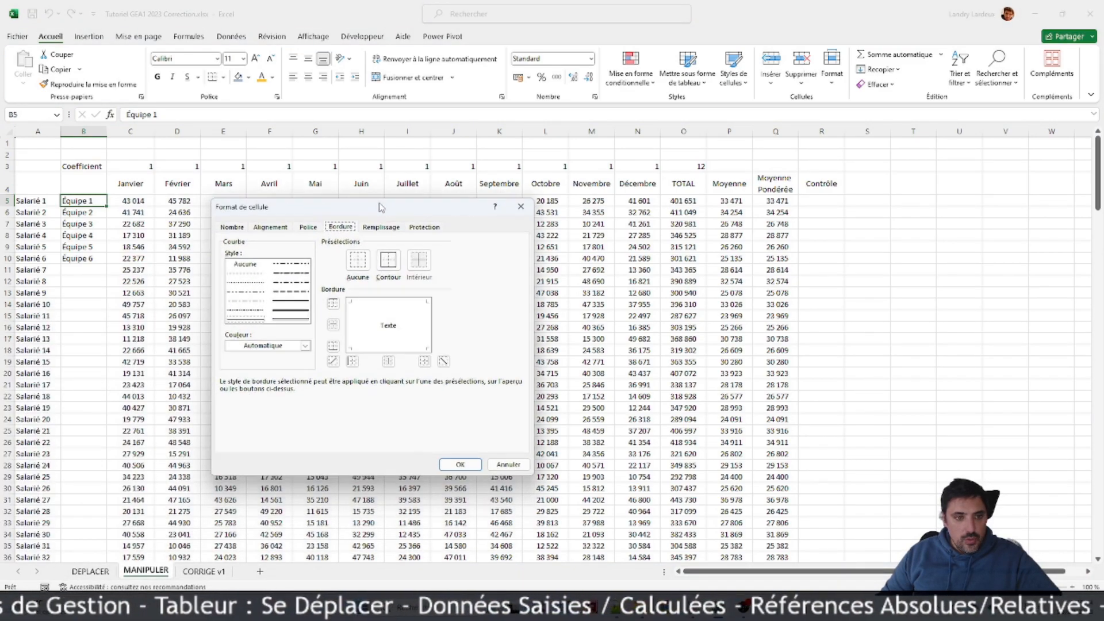
click(264, 227)
click(233, 227)
click(269, 227)
click(363, 273)
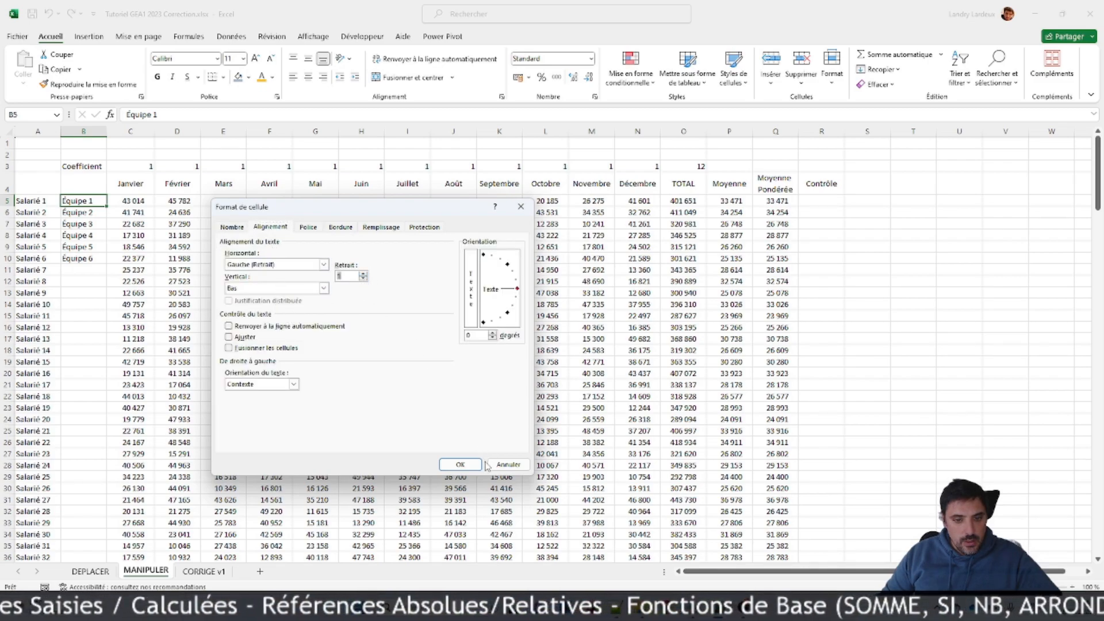
click(460, 464)
Step: Format the Équipe 2 cell B6 with a left alignment indent of 2
click(84, 212)
right_click(87, 213)
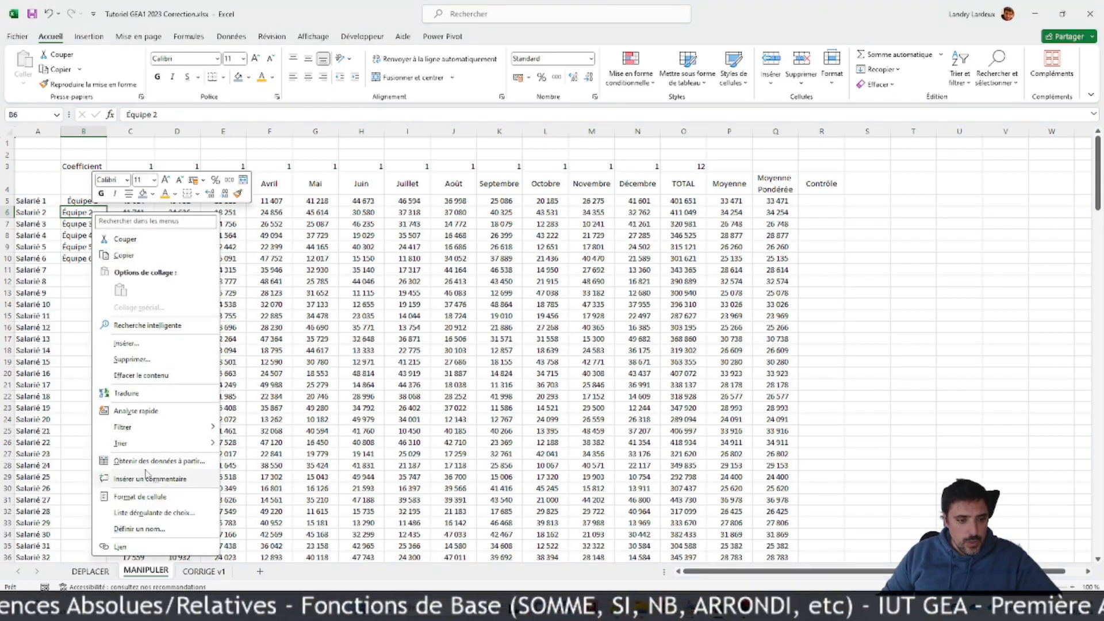
click(148, 497)
drag(172, 315, 382, 224)
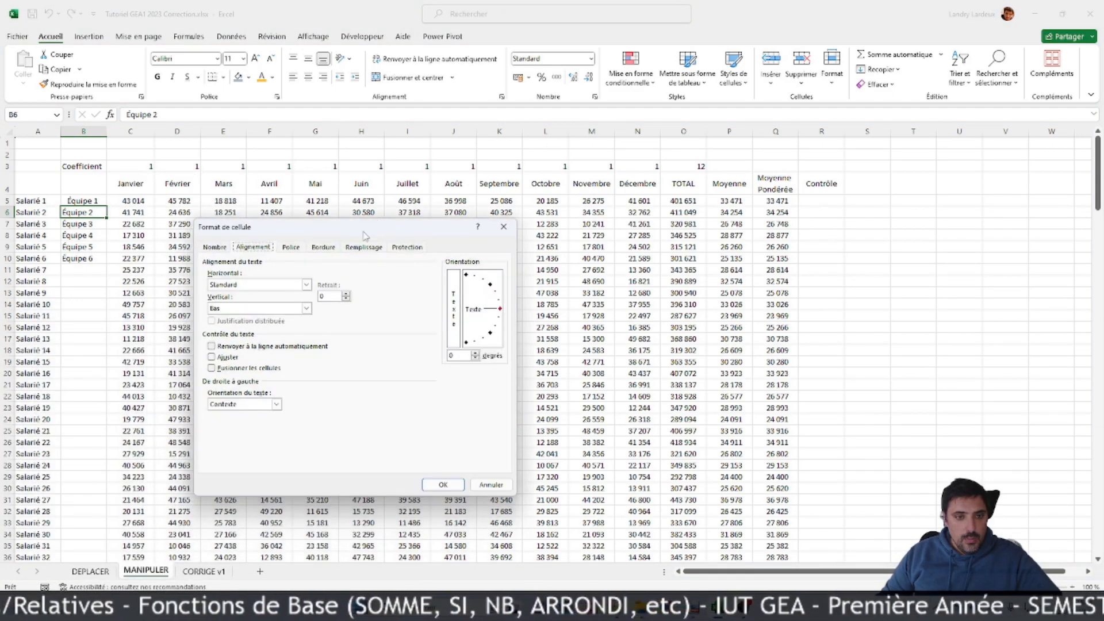
click(291, 247)
click(256, 247)
click(214, 247)
click(255, 247)
click(346, 294)
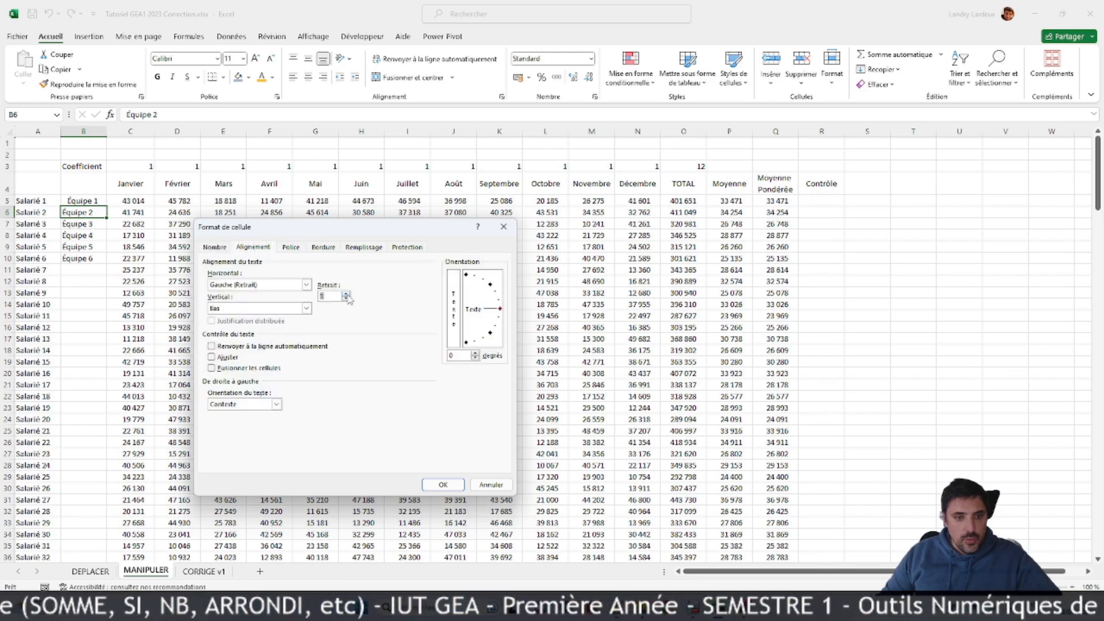
click(441, 485)
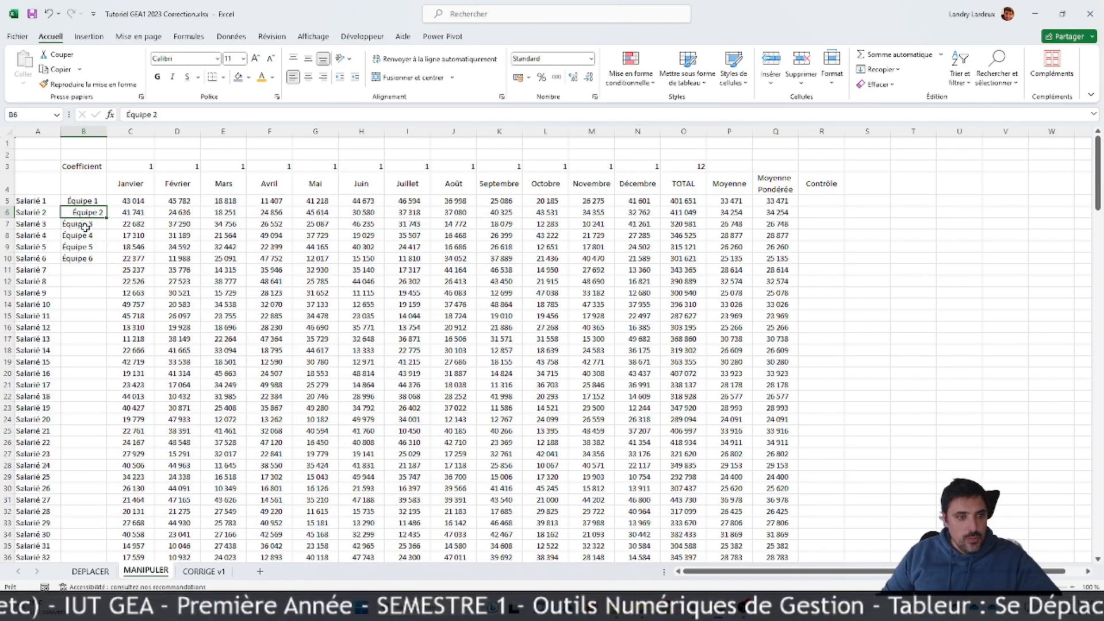
Step: Copy the alternating indent formatting of B5:B6 onto the remaining team cells B7:B10
drag(84, 201, 86, 258)
click(89, 84)
click(161, 273)
Step: Copy the team labels in B5:B10 and try to paste them over B11:B204, down to Salarié 200
mouse_move(84, 201)
mouse_down()
mouse_move(98, 246)
mouse_move(114, 572)
mouse_move(89, 239)
mouse_up()
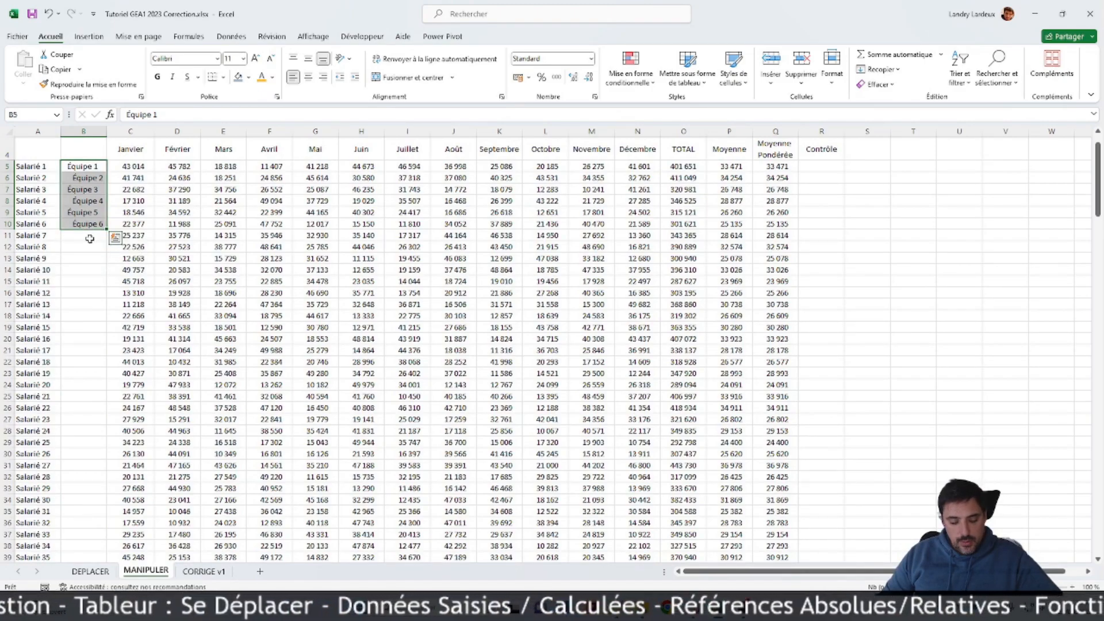
key(ctrl+c)
click(91, 237)
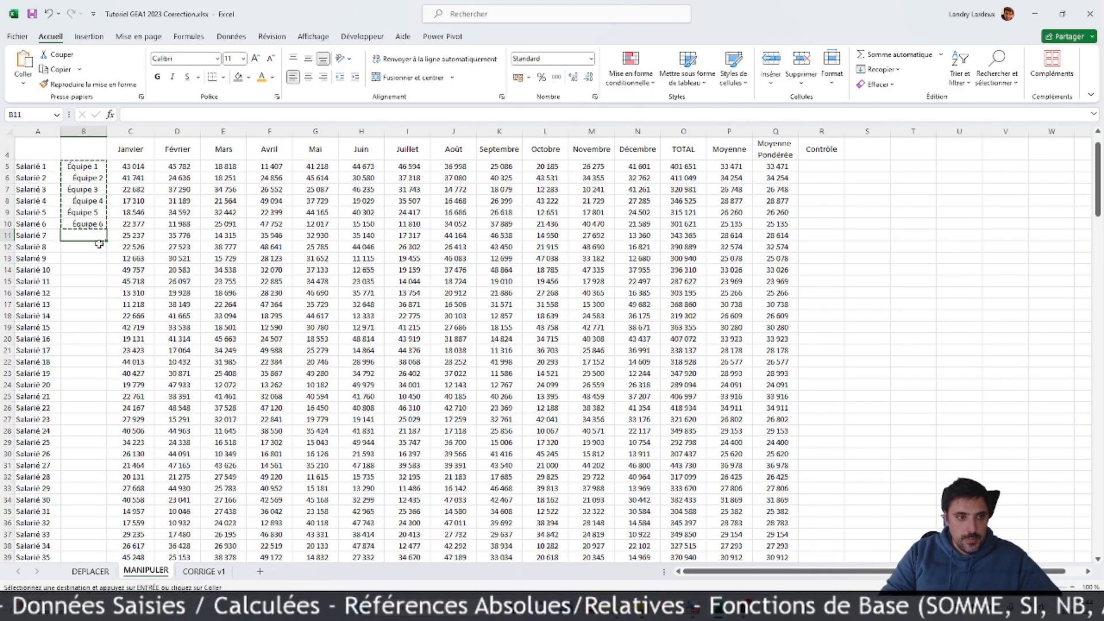
key(ctrl+shift+Down)
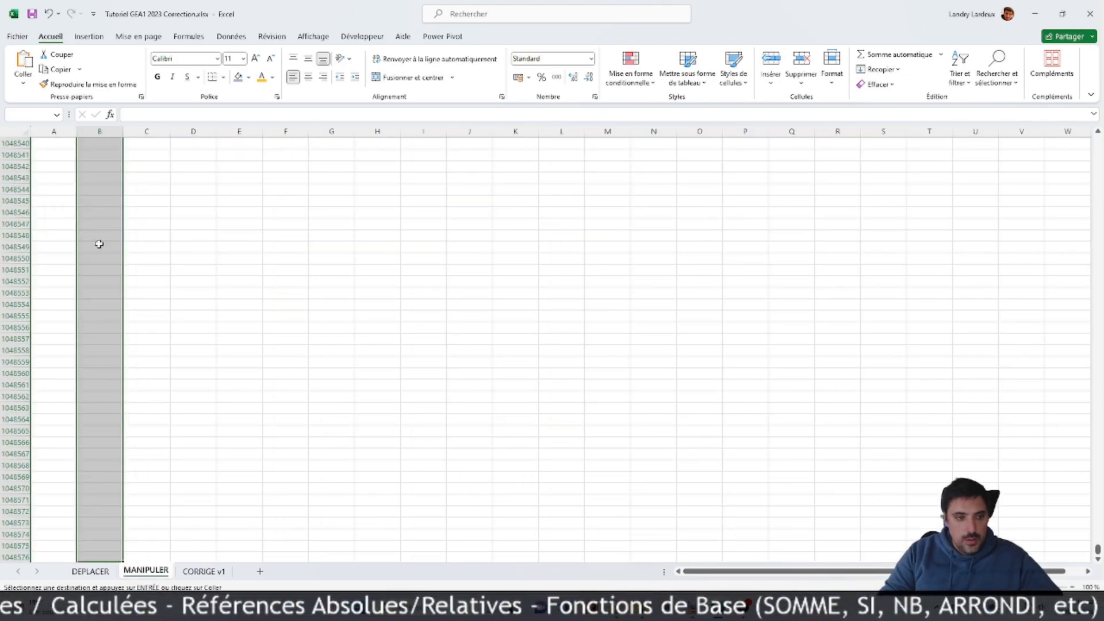
key(ctrl+shift+Up)
scroll(99, 242, down, 18)
scroll(112, 386, down, 20)
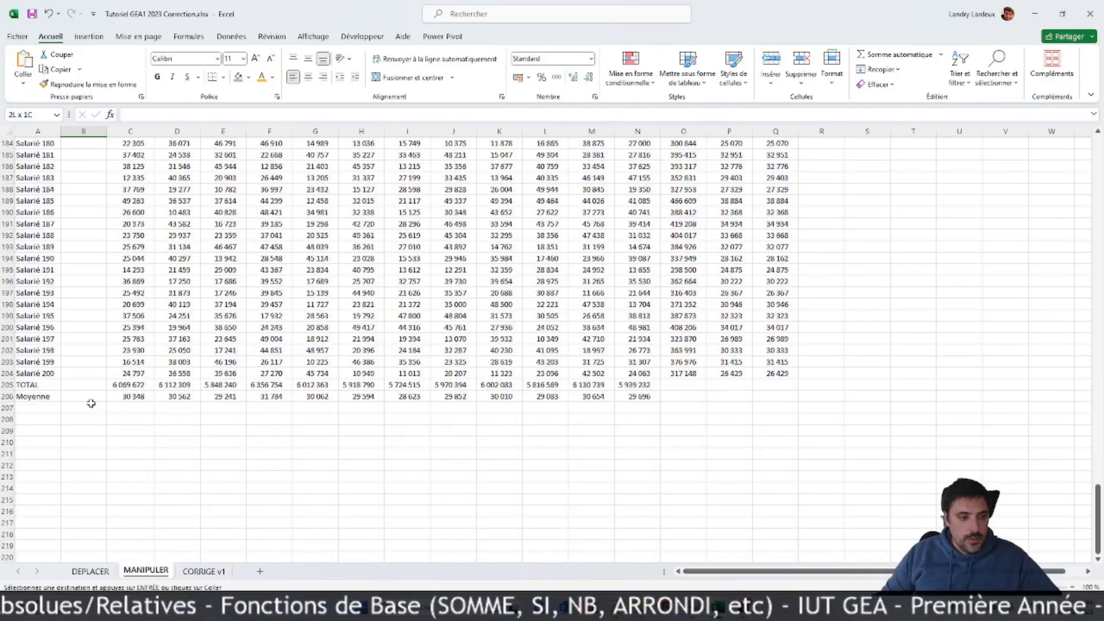
drag(78, 374, 86, 201)
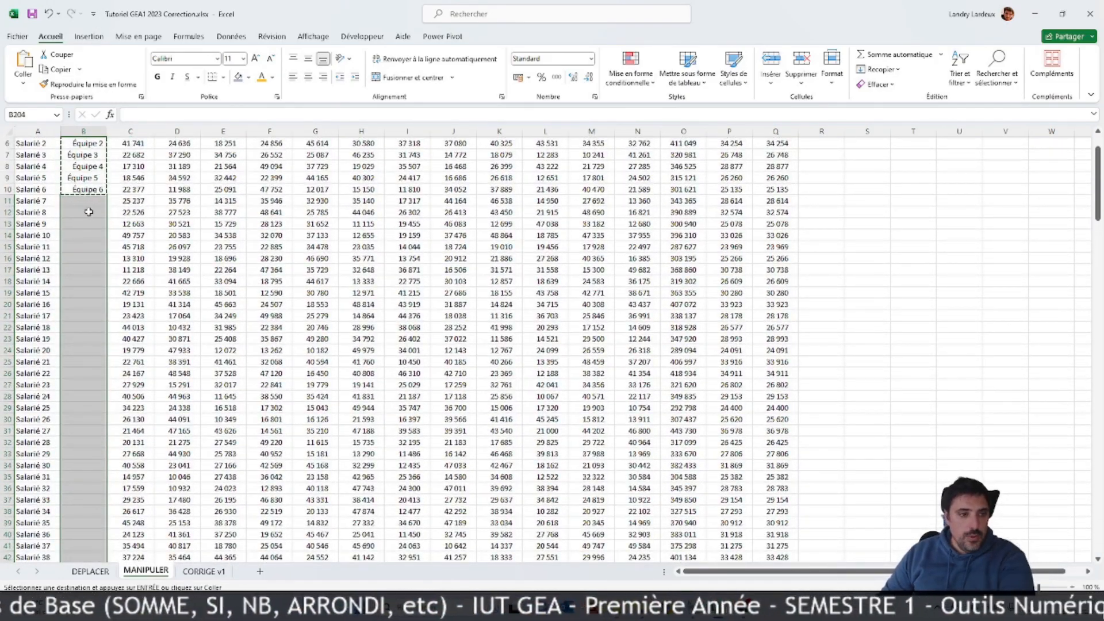
key(Return)
scroll(126, 225, up, 20)
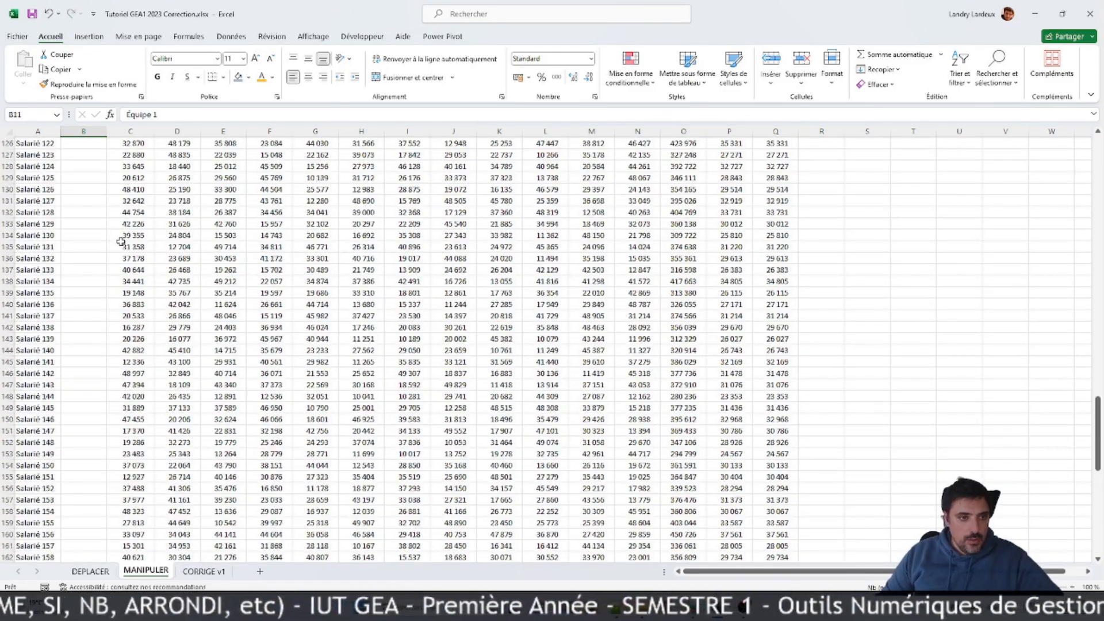
scroll(122, 236, up, 20)
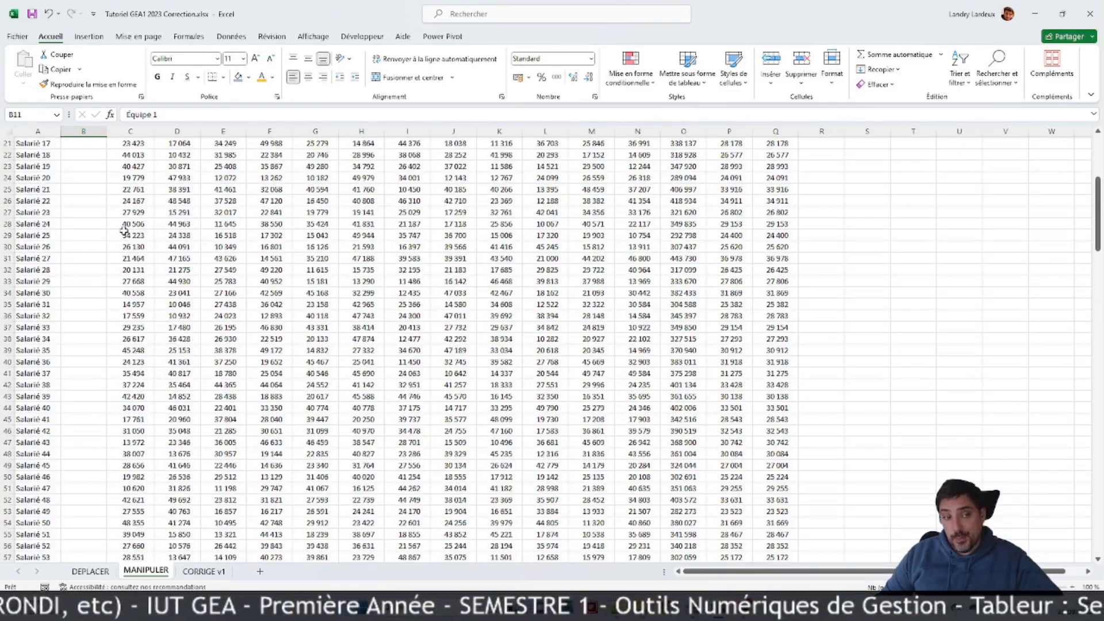
Step: Copy the team labels B5:B10 again and try to paste them from B17 down to B204
click(78, 198)
drag(80, 178, 95, 231)
right_click(96, 231)
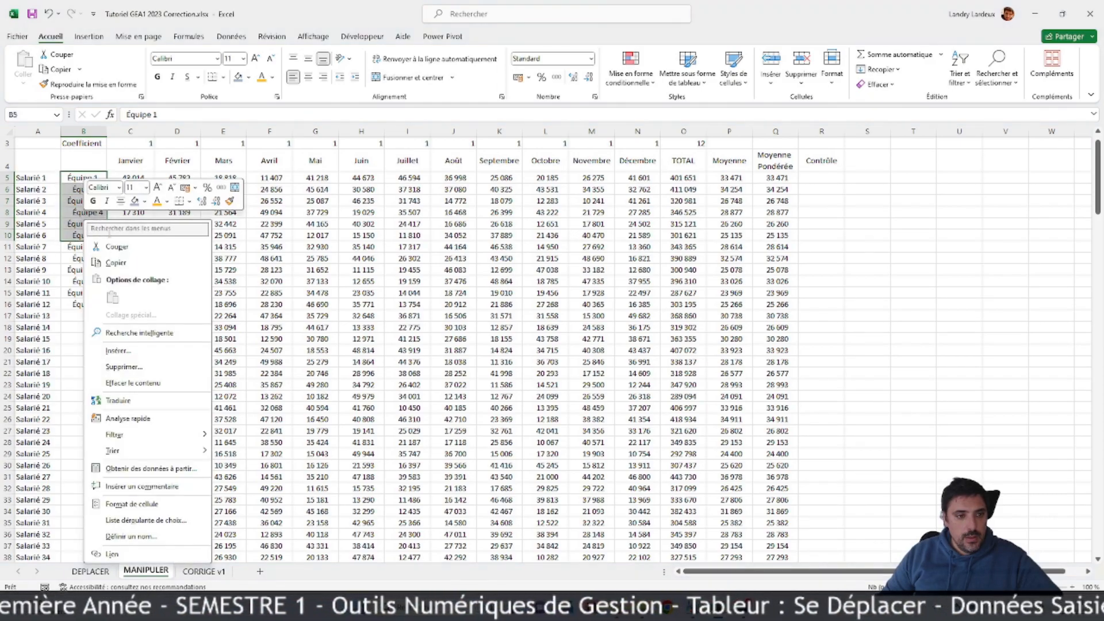
click(115, 261)
drag(87, 311, 87, 534)
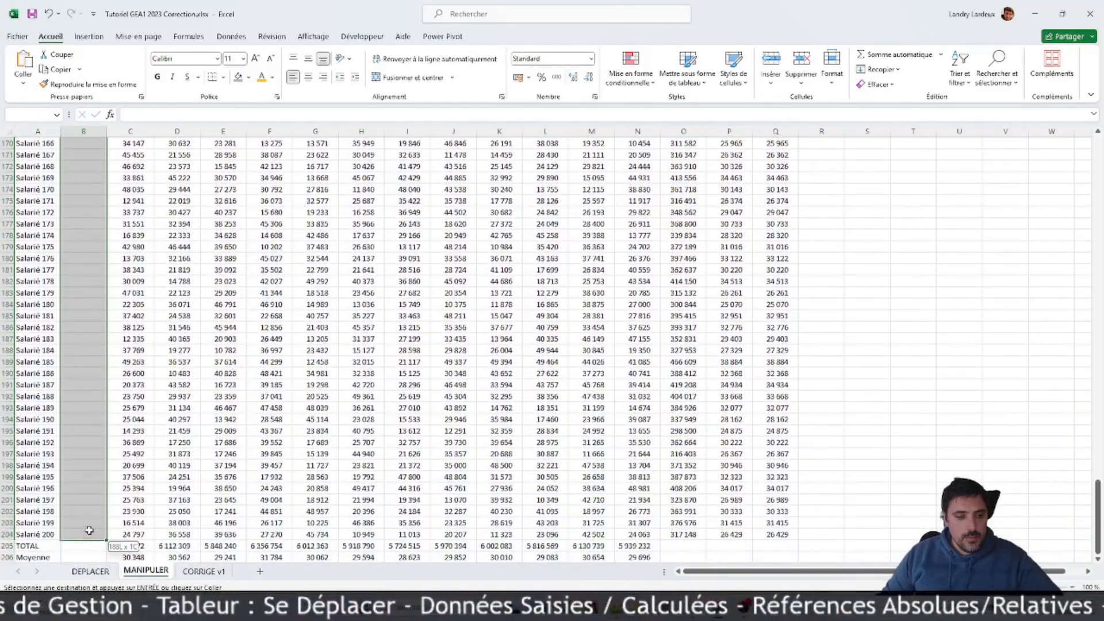
click(23, 63)
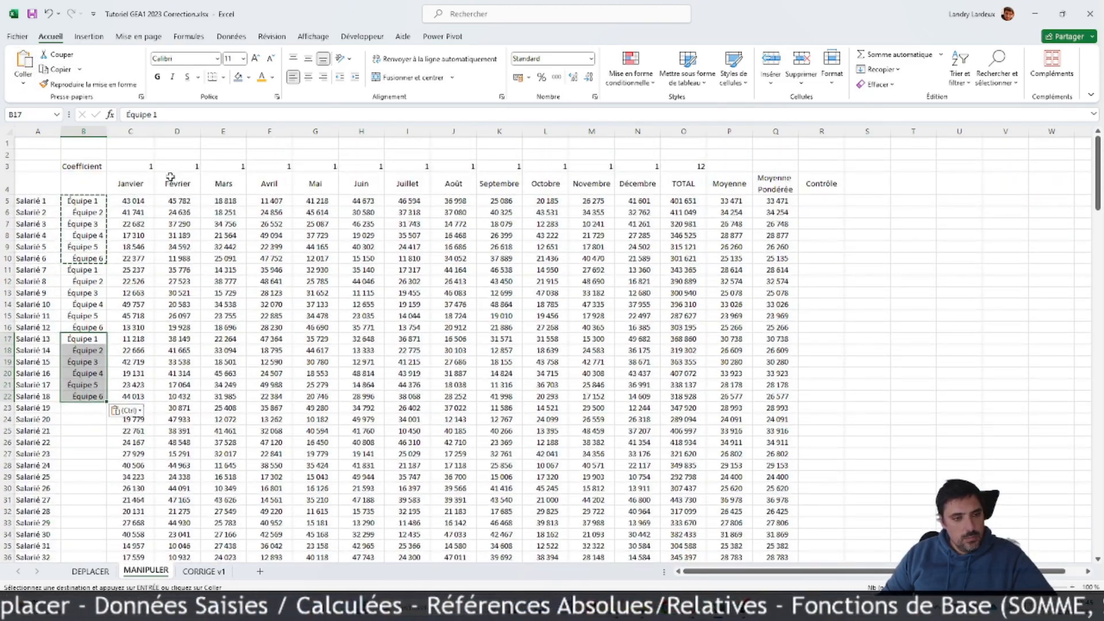
key(Escape)
Step: Fill the repeating Équipe 1 to Équipe 6 pattern down column B to Salarié 200 in B204
drag(81, 203, 87, 530)
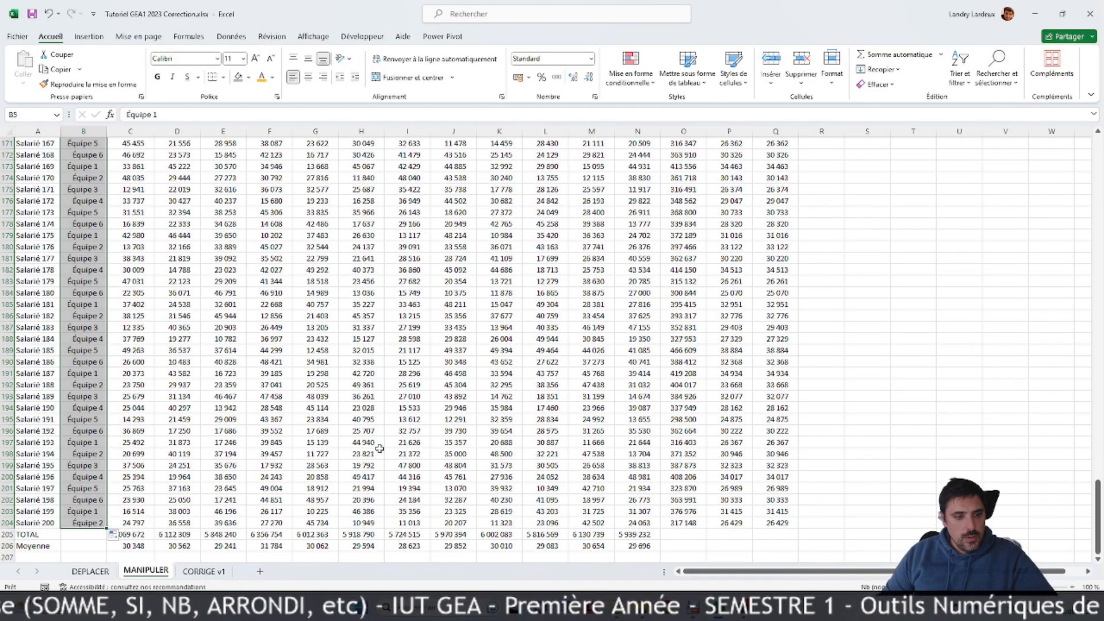
scroll(242, 345, up, 20)
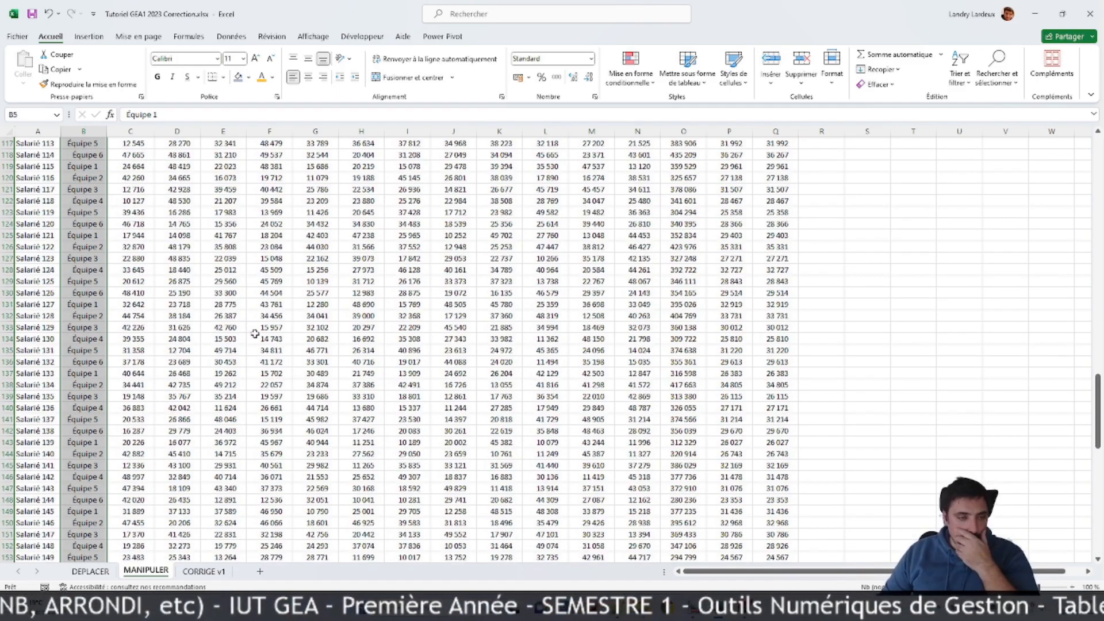
scroll(254, 331, up, 19)
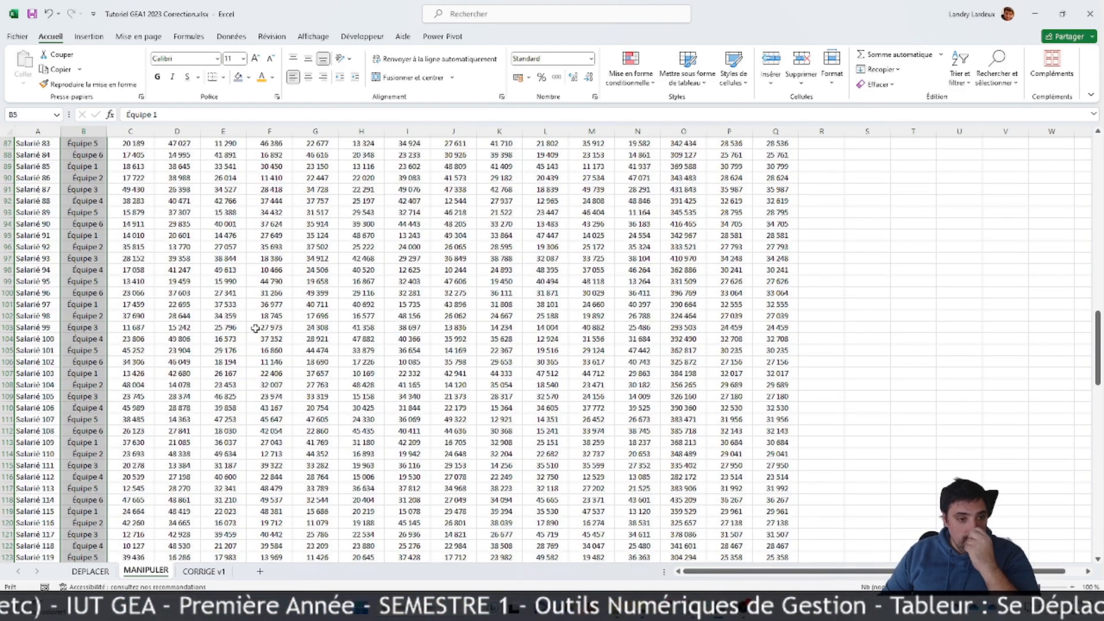
Step: Review the repeating team labels in column B against the employee rows, back up to the table's header
scroll(255, 329, up, 15)
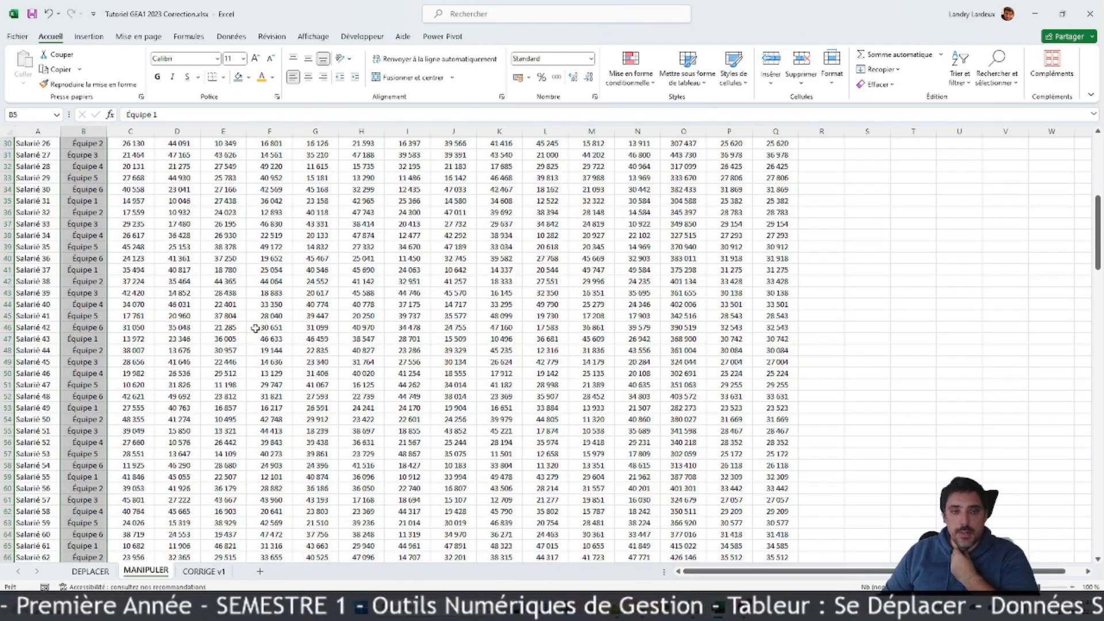
scroll(255, 326, down, 2)
scroll(254, 326, up, 2)
click(255, 327)
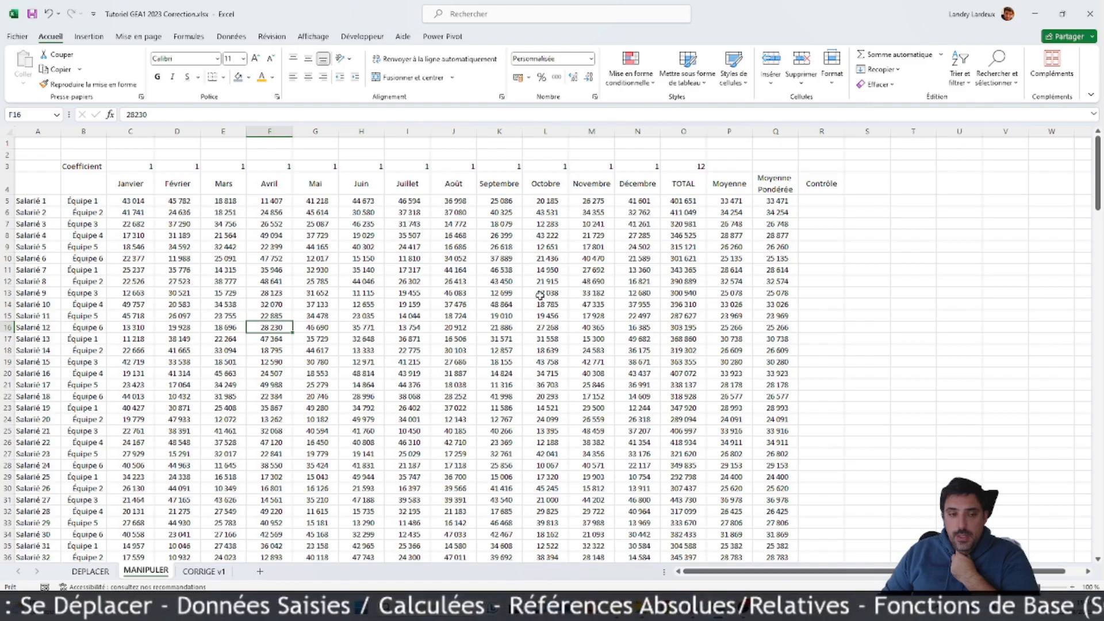
scroll(314, 295, down, 5)
scroll(314, 295, up, 5)
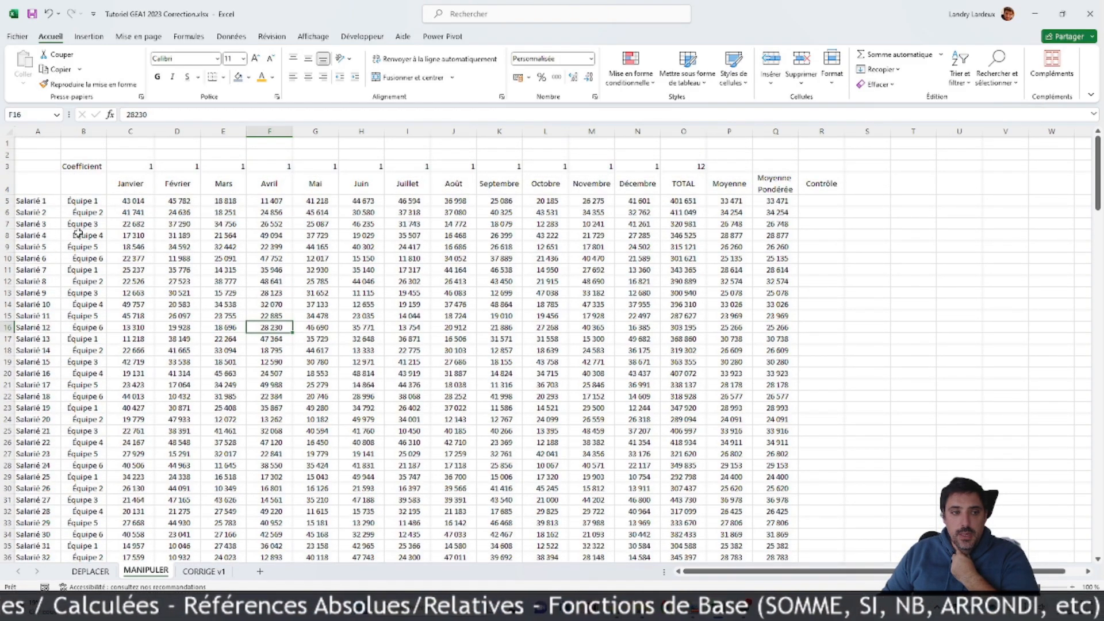
scroll(63, 226, down, 3)
scroll(19, 226, up, 3)
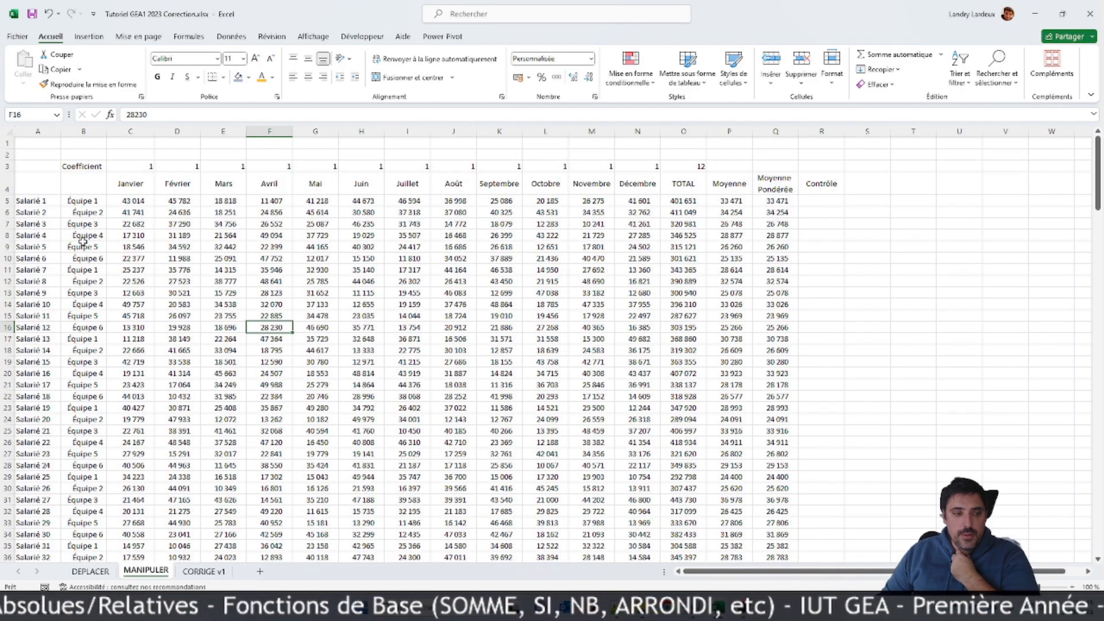
Step: Add the label "Nombre Salariés" in A207, below the Moyenne row
scroll(86, 238, down, 13)
scroll(86, 240, down, 20)
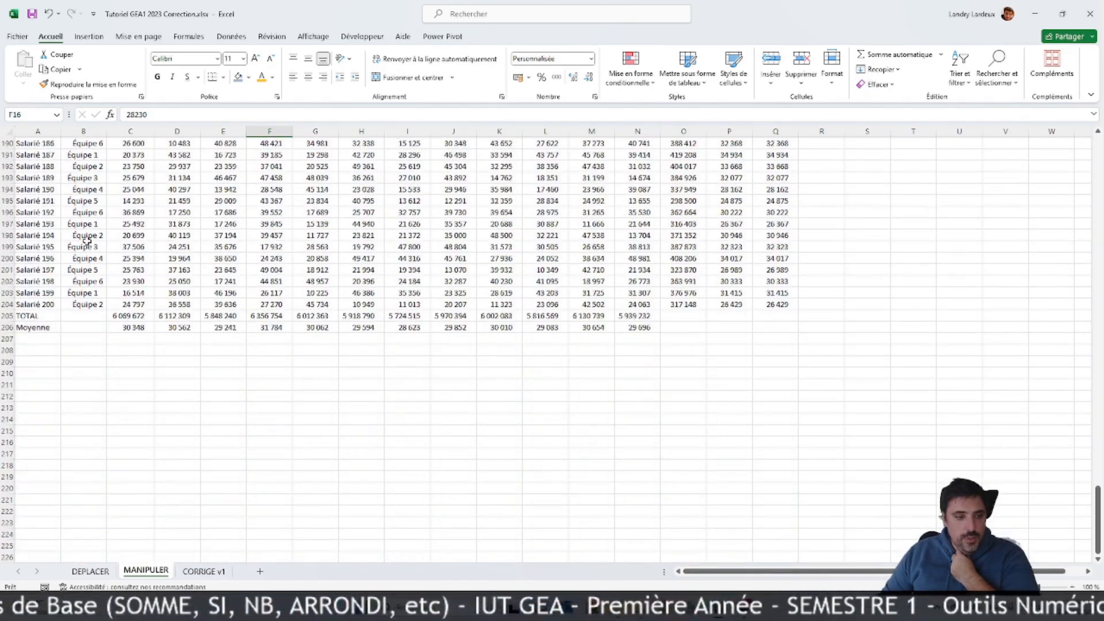
scroll(86, 241, down, 3)
scroll(104, 297, up, 2)
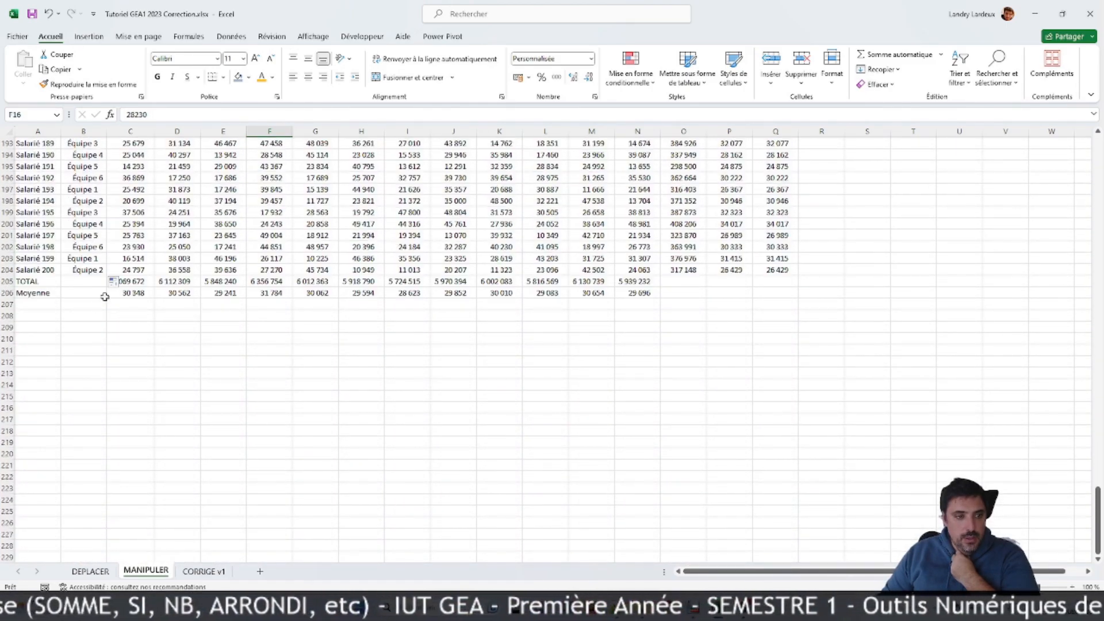
click(37, 305)
text(Nombre Salariés)
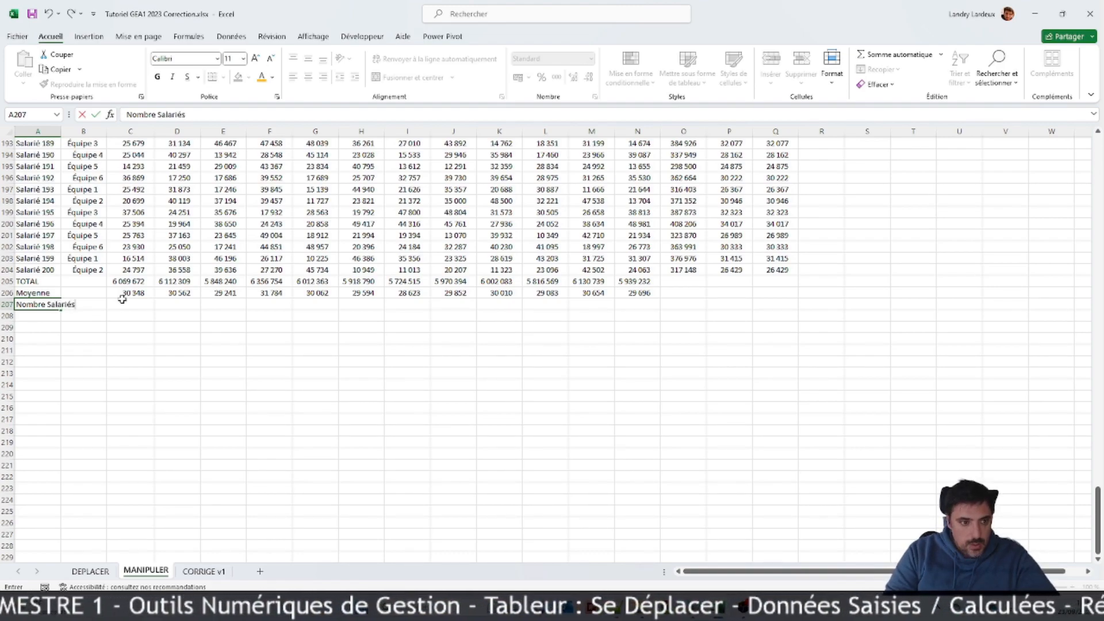
key(Tab)
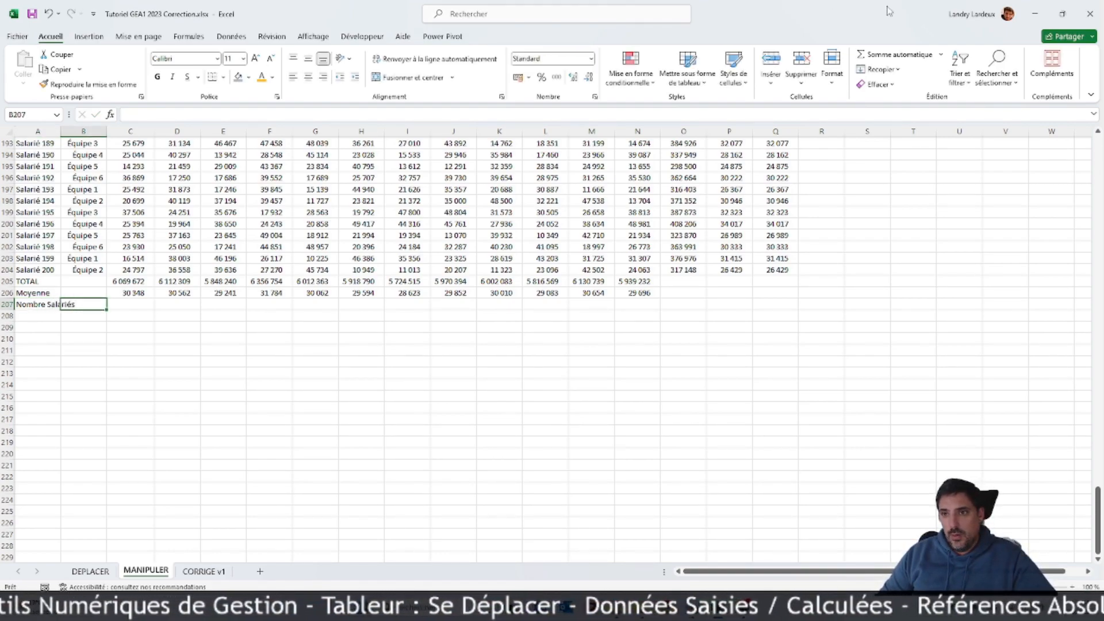
Step: Insert an NB count of the employee names A5:A204 in B207
click(940, 55)
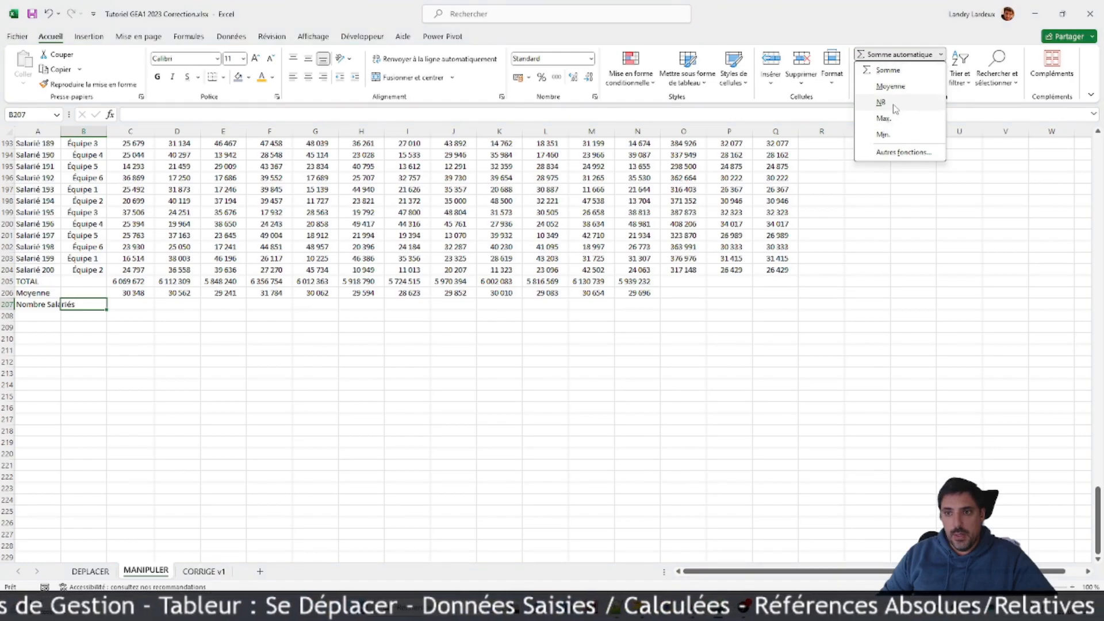
click(880, 102)
drag(30, 271, 45, 171)
key(Return)
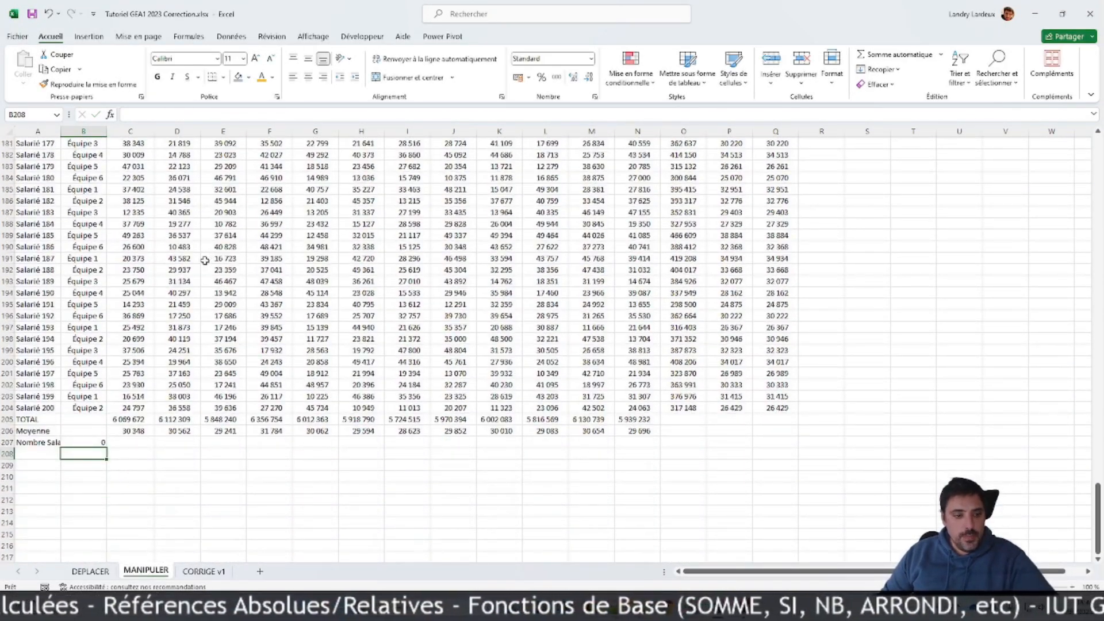
Step: Change the function in B207 to NBVAL, keeping the range A5:A204, to count the non-empty employee cells
click(103, 442)
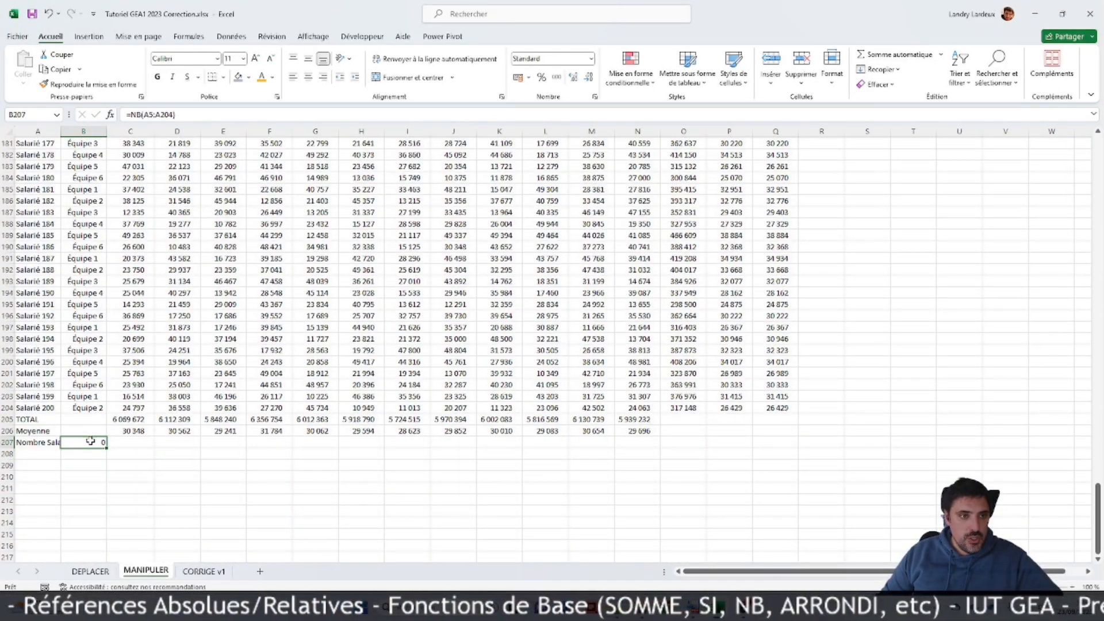
click(141, 114)
text(VA)
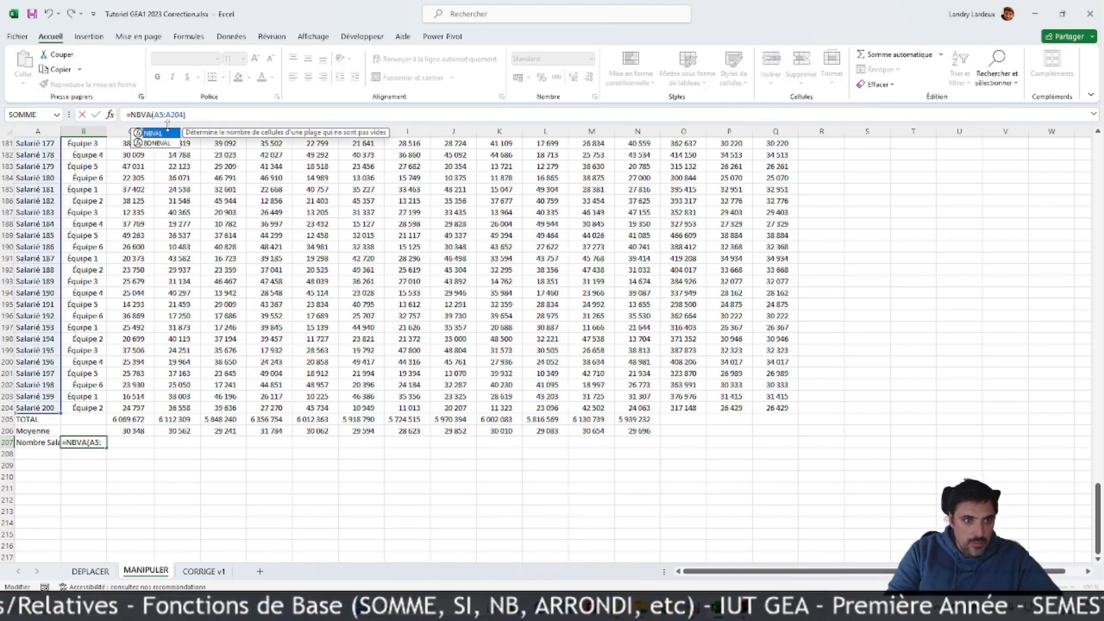
double_click(170, 134)
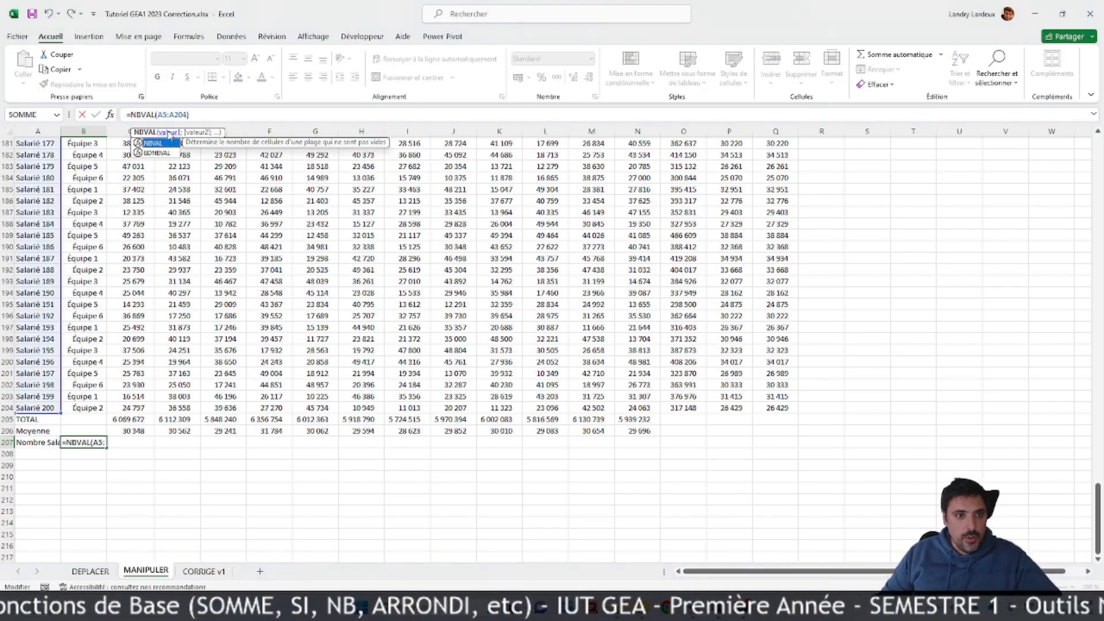
key(Return)
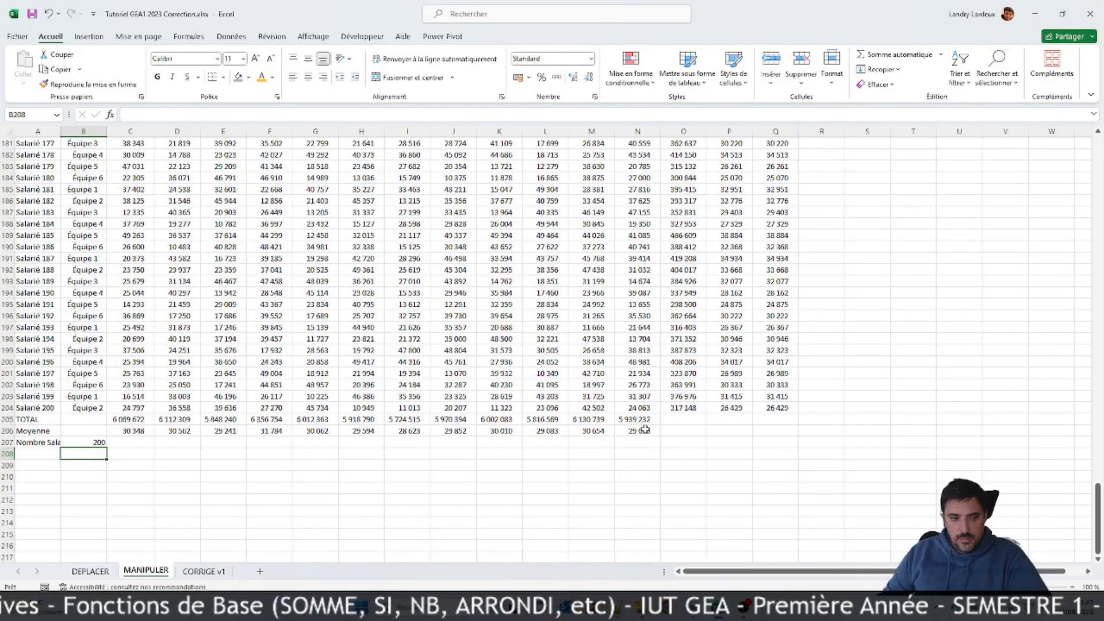
Step: Enter the headers "Équipes" in V4 and "Salariés" in W4 for a team summary table
scroll(679, 426, up, 20)
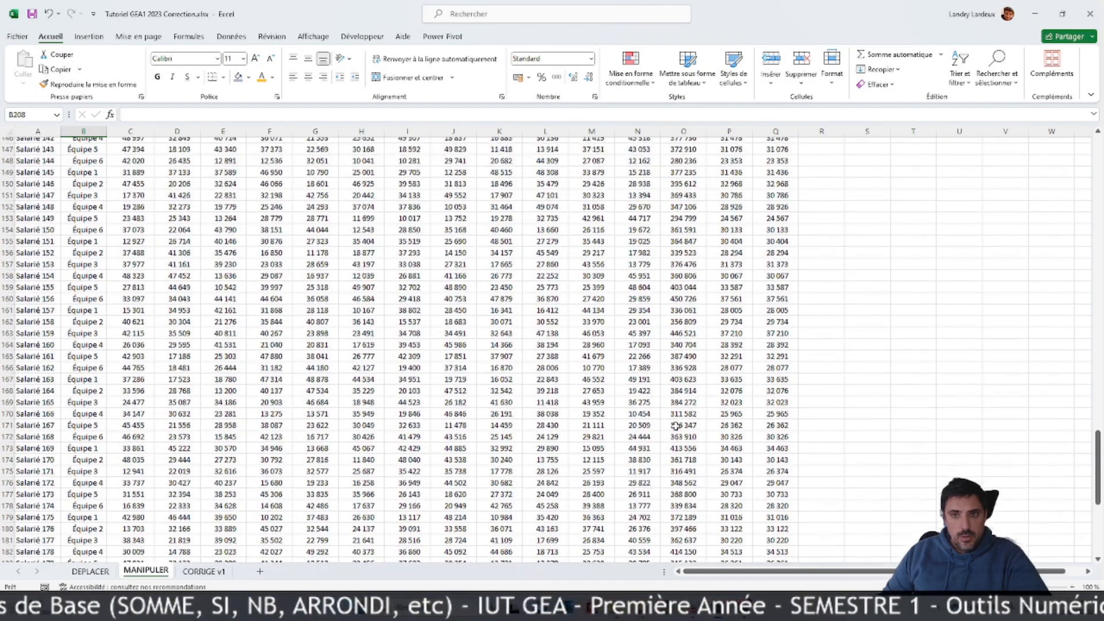
scroll(676, 424, up, 20)
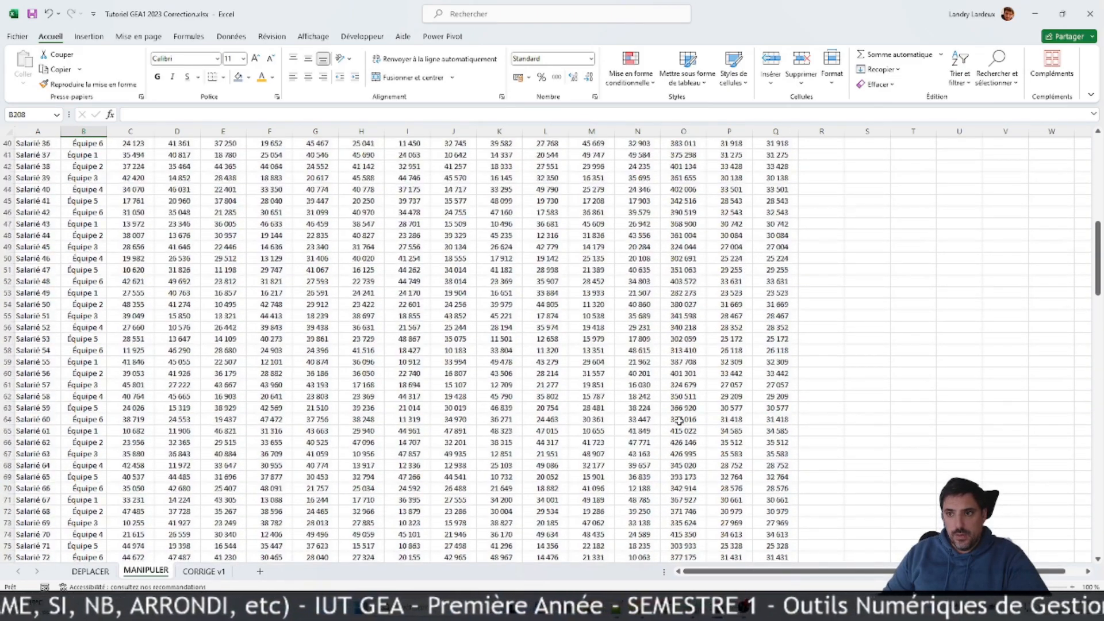
scroll(679, 421, up, 6)
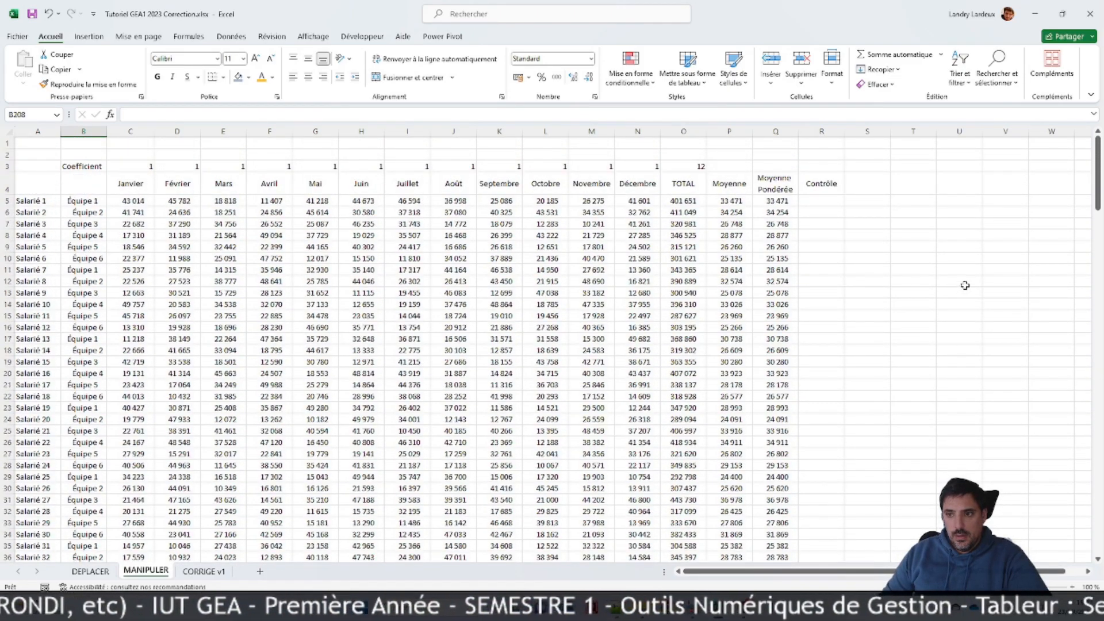
click(973, 189)
click(992, 184)
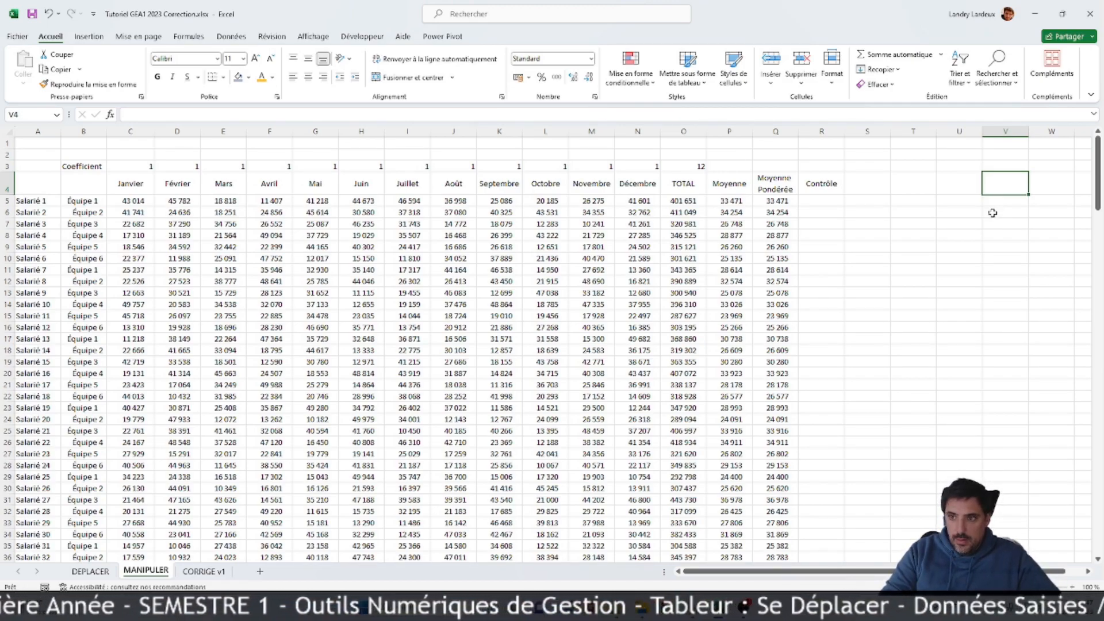
text(Équ)
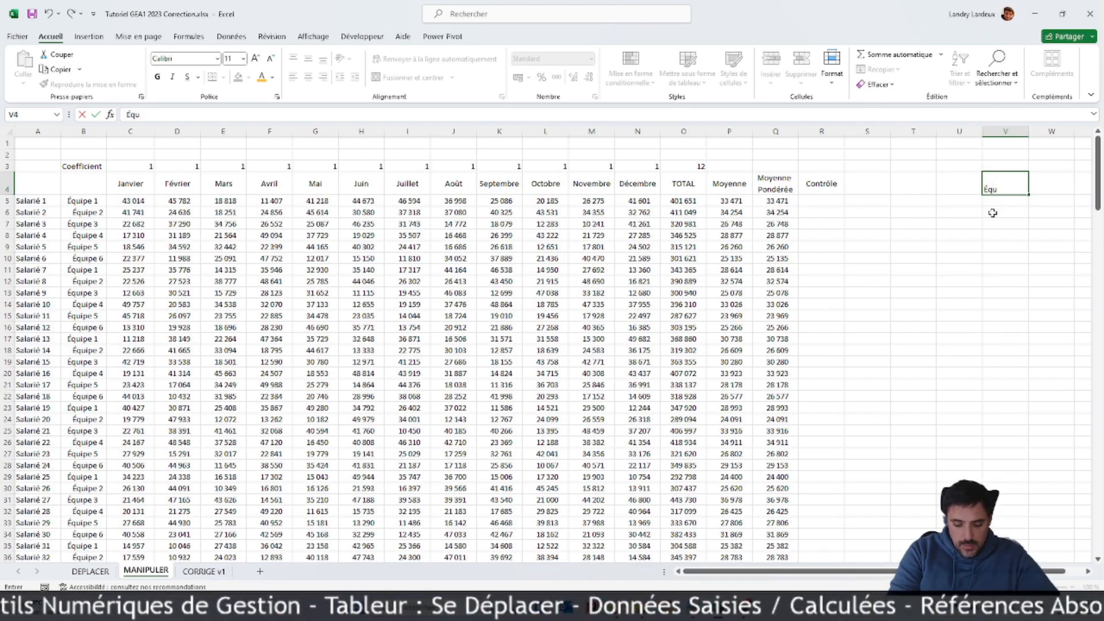
text(s)
key(Tab)
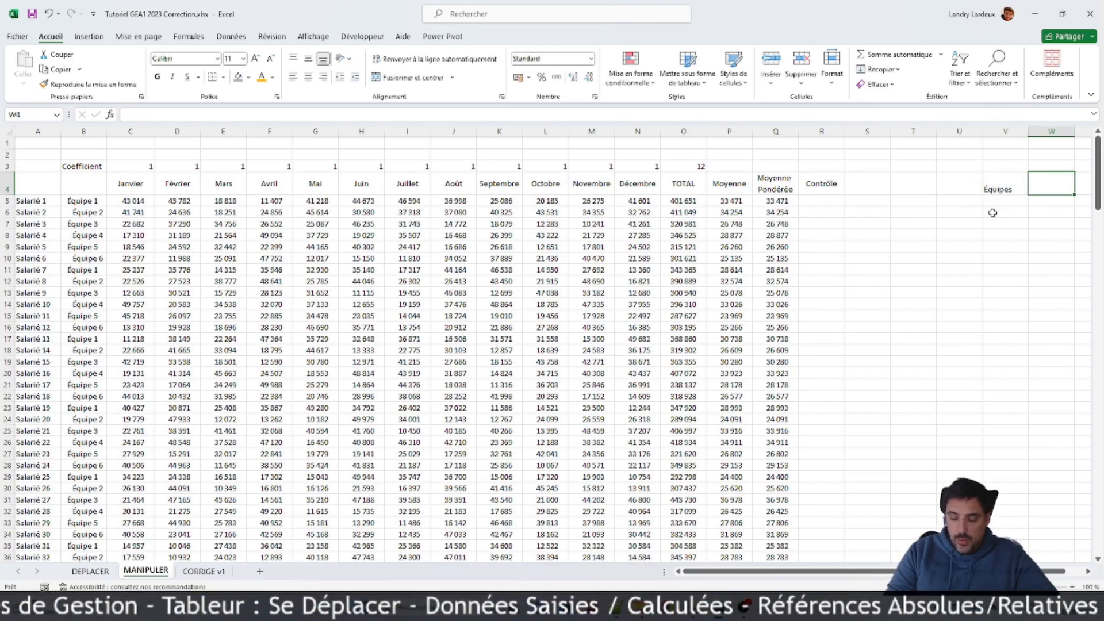
text(Salariés)
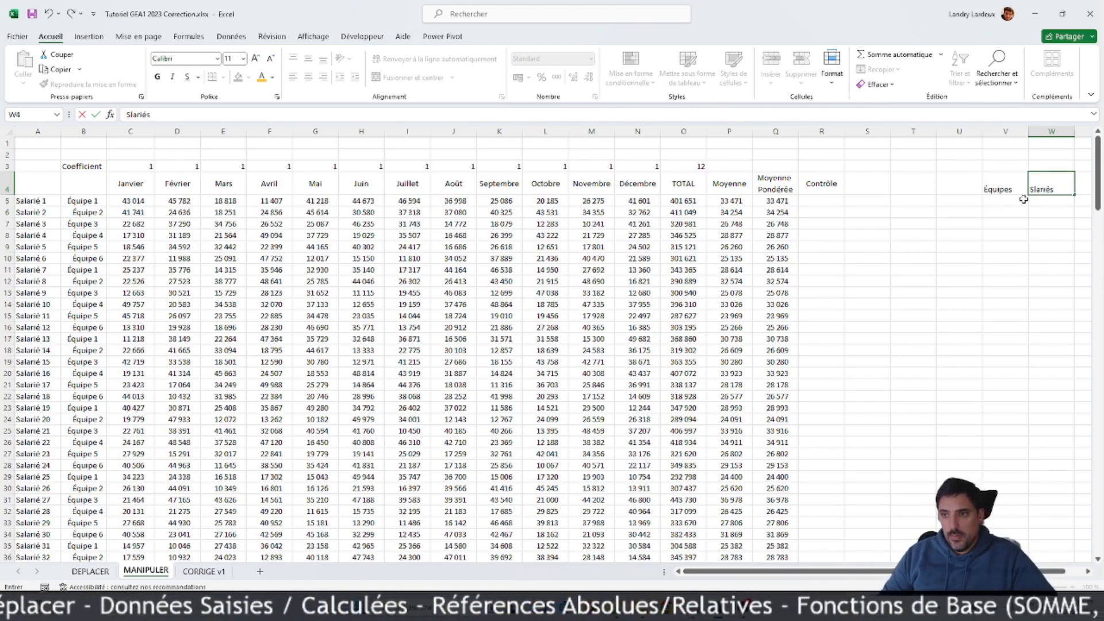
click(961, 251)
Step: Copy the team labels Équipe 1 to Équipe 6 from B5:B10 and paste them as values only from V5
drag(90, 202, 95, 259)
click(99, 254)
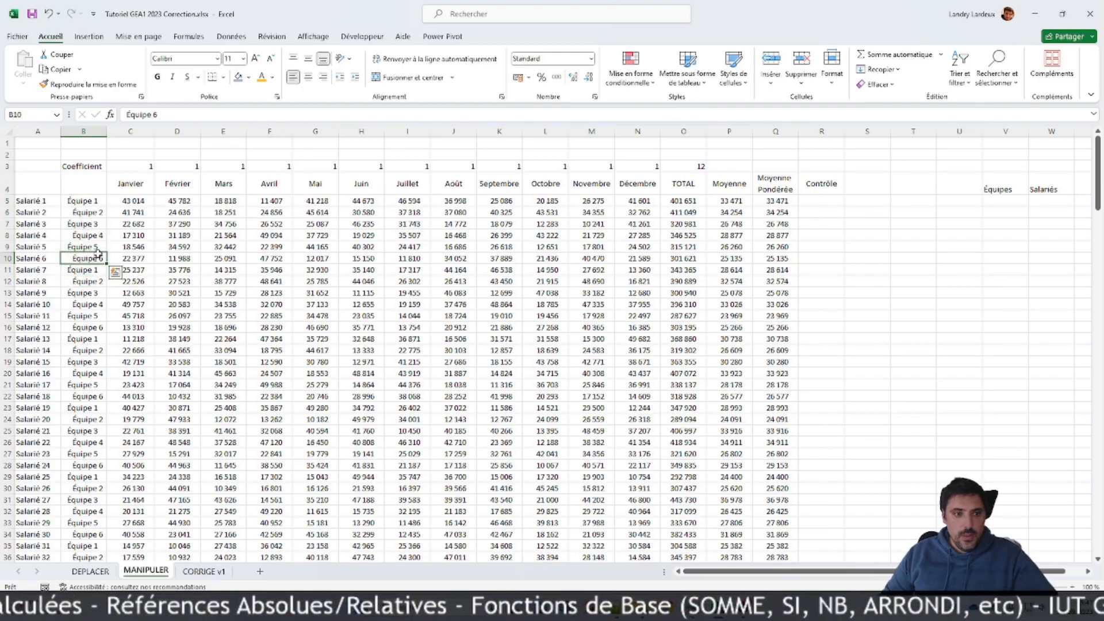
drag(98, 202, 91, 259)
key(ctrl+c)
click(998, 201)
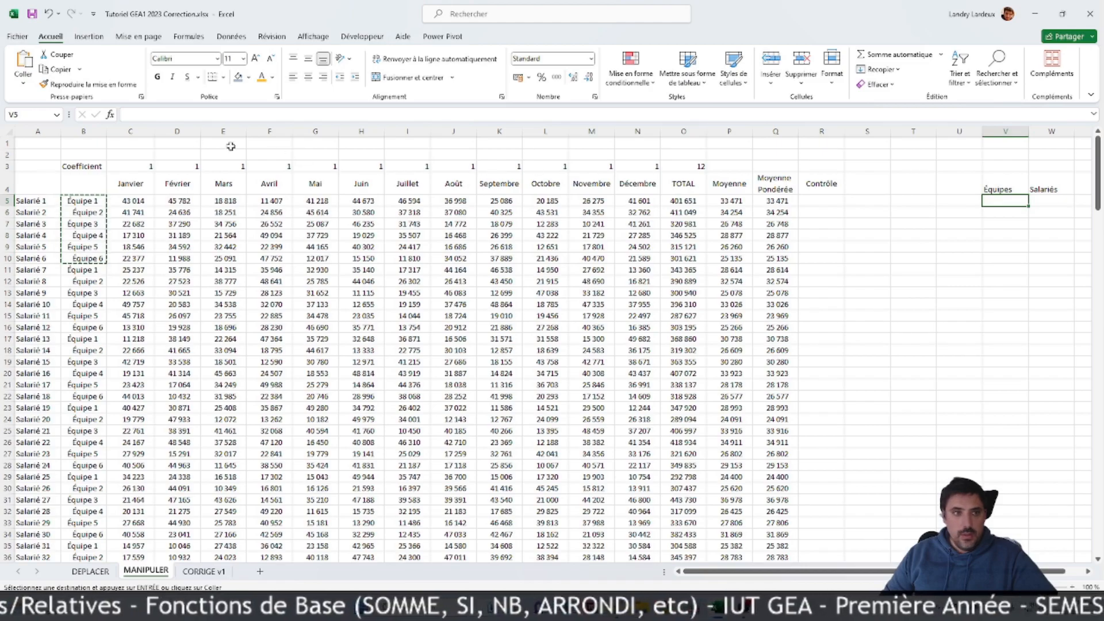
click(23, 83)
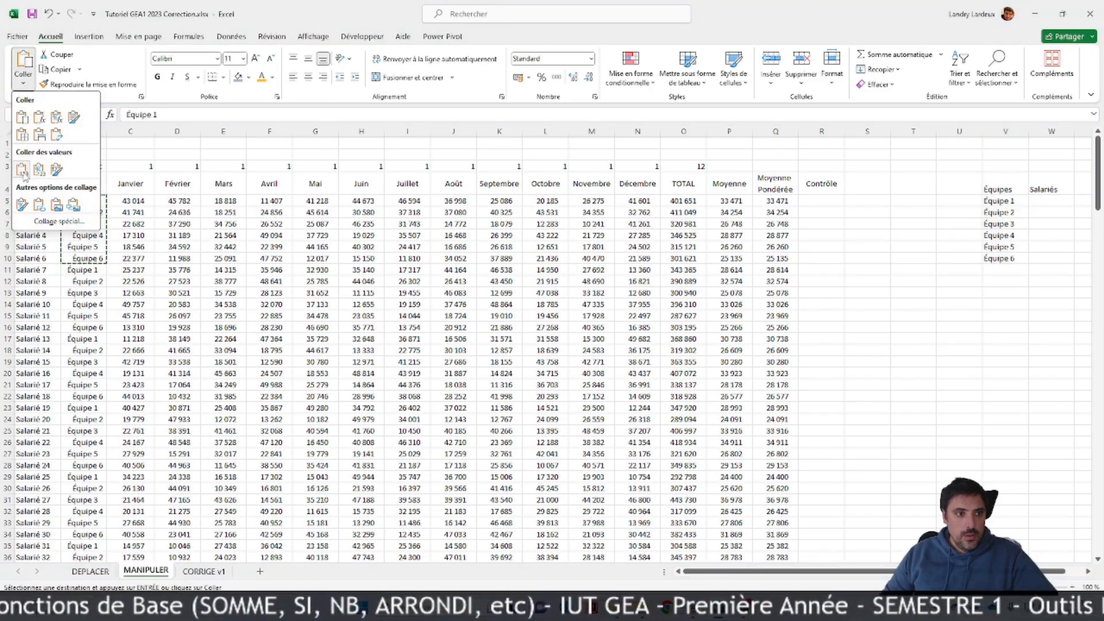
click(21, 170)
click(1007, 281)
scroll(848, 375, right, 1)
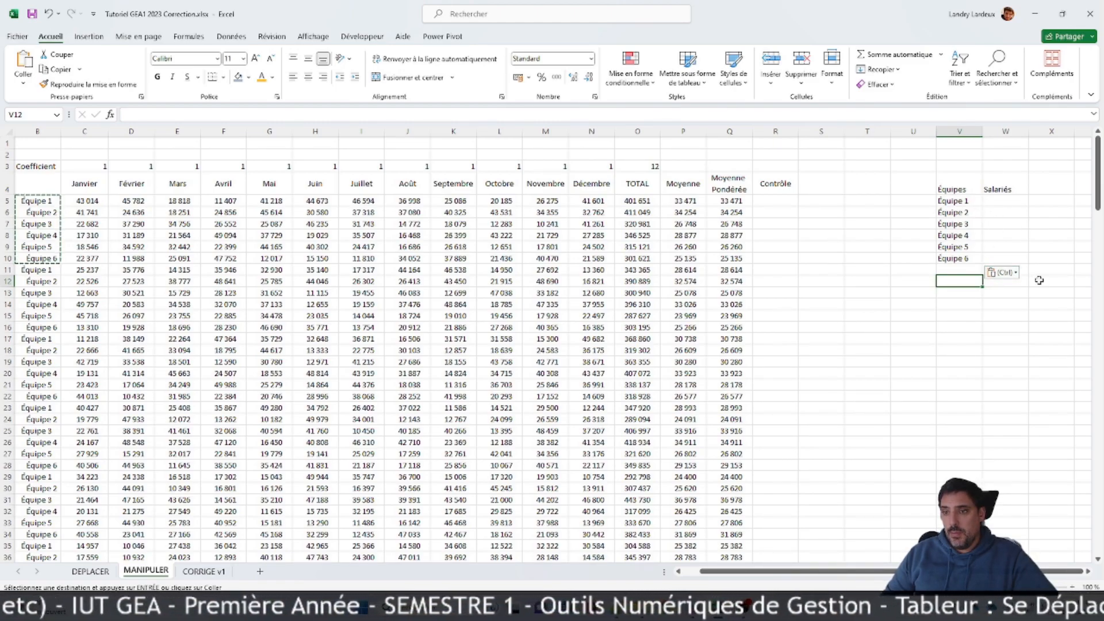
click(1012, 273)
click(1012, 272)
Step: Count Équipe 1's employees in W5 with =NB.SI(B5:B204;V5) and fill the formula down to W10 for all six teams
click(1006, 202)
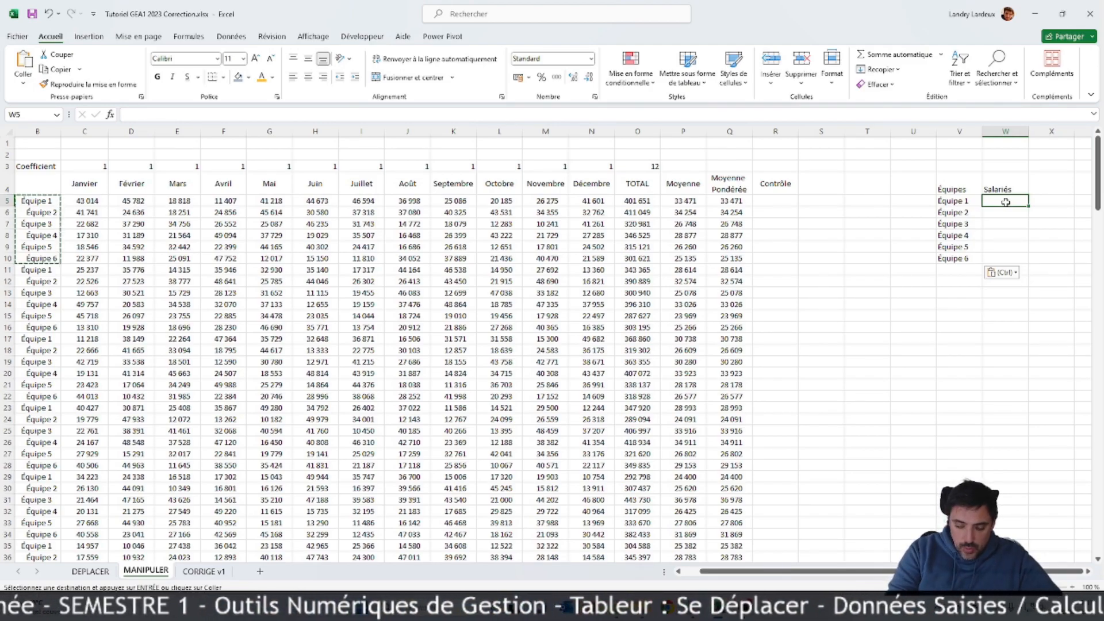
text(=)
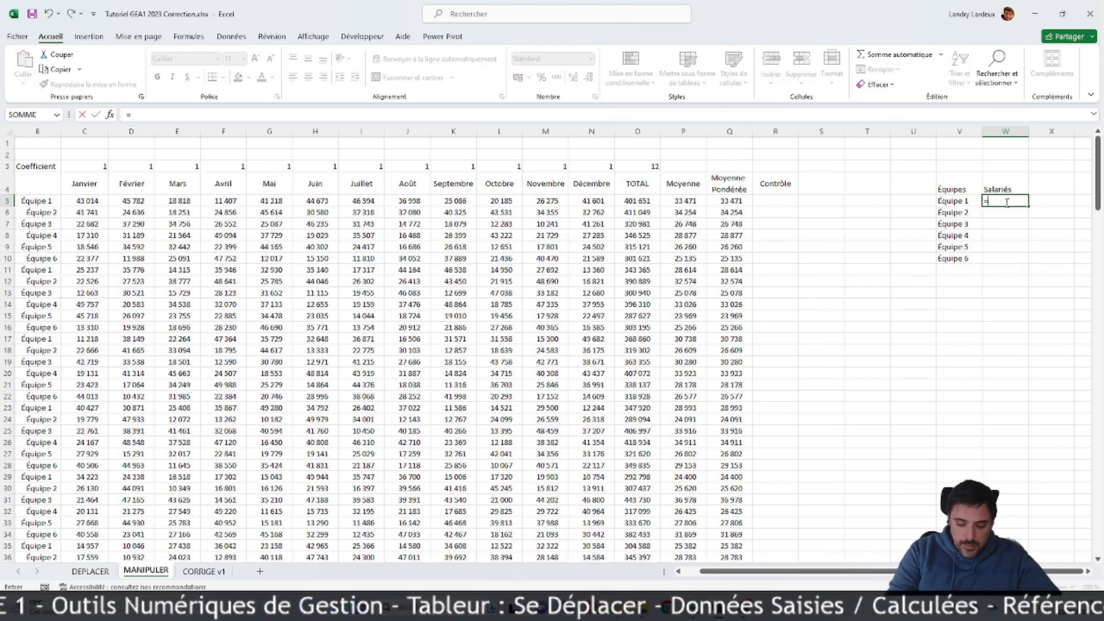
text(nb.si()
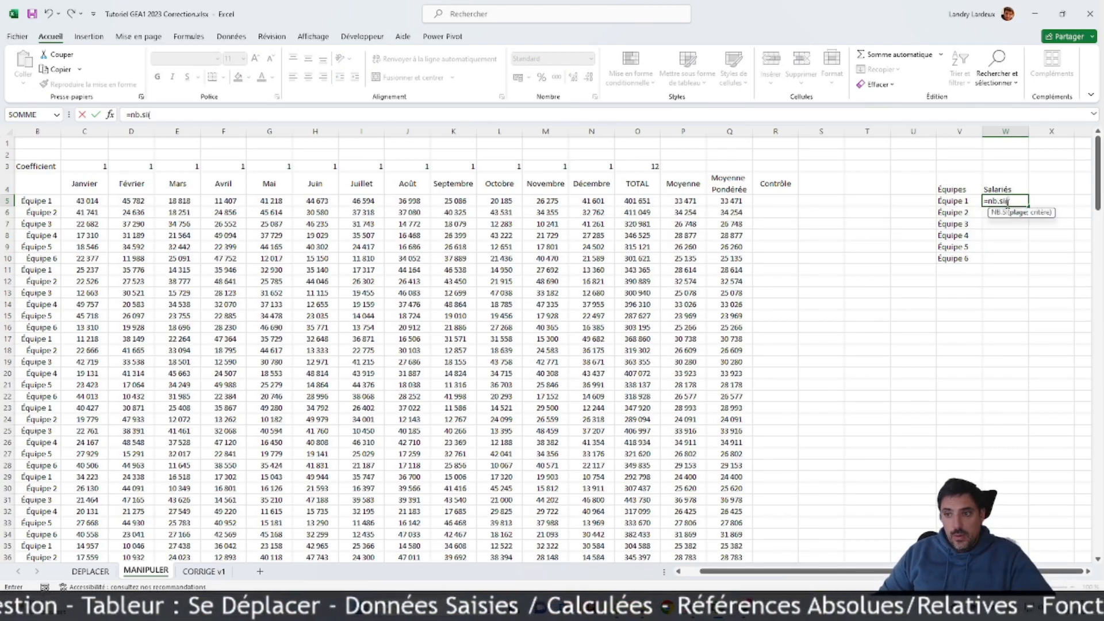
scroll(138, 319, down, 20)
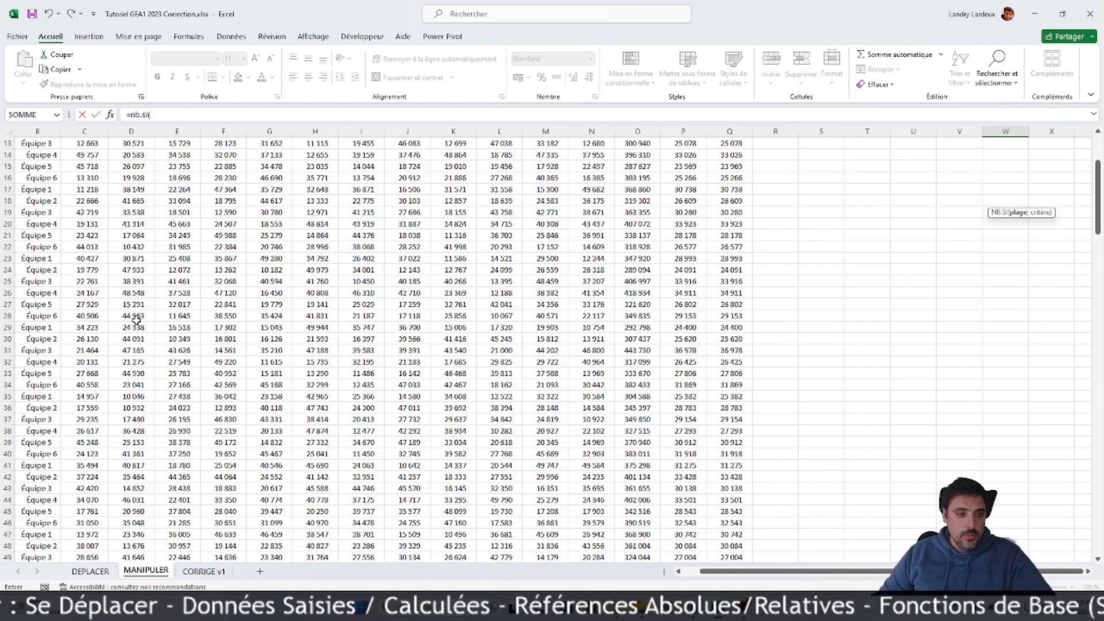
scroll(119, 339, down, 20)
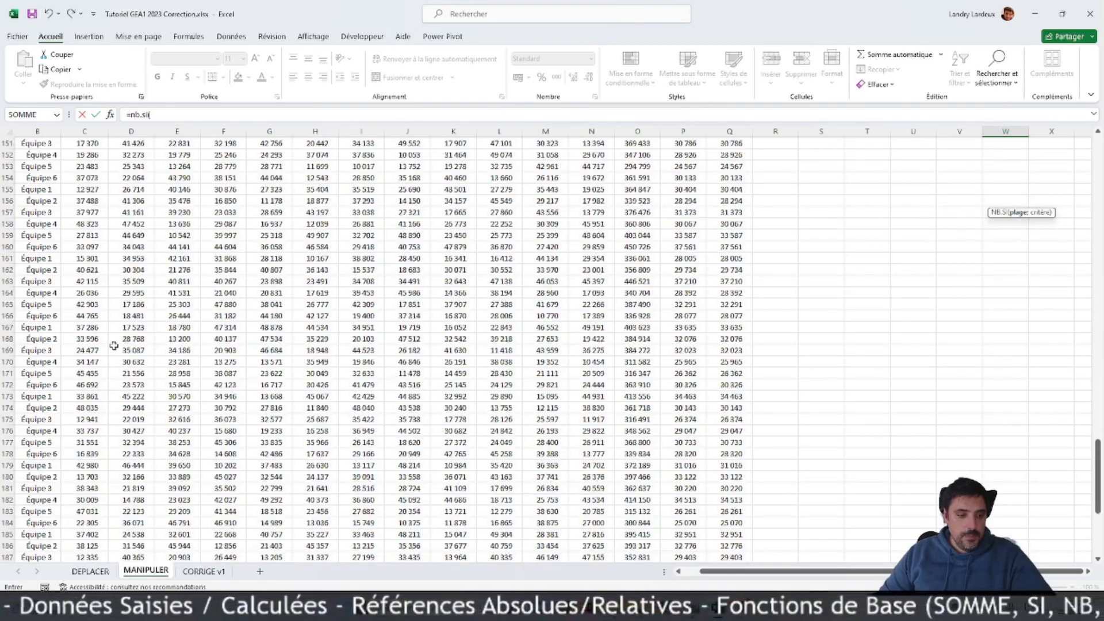
drag(40, 475, 35, 189)
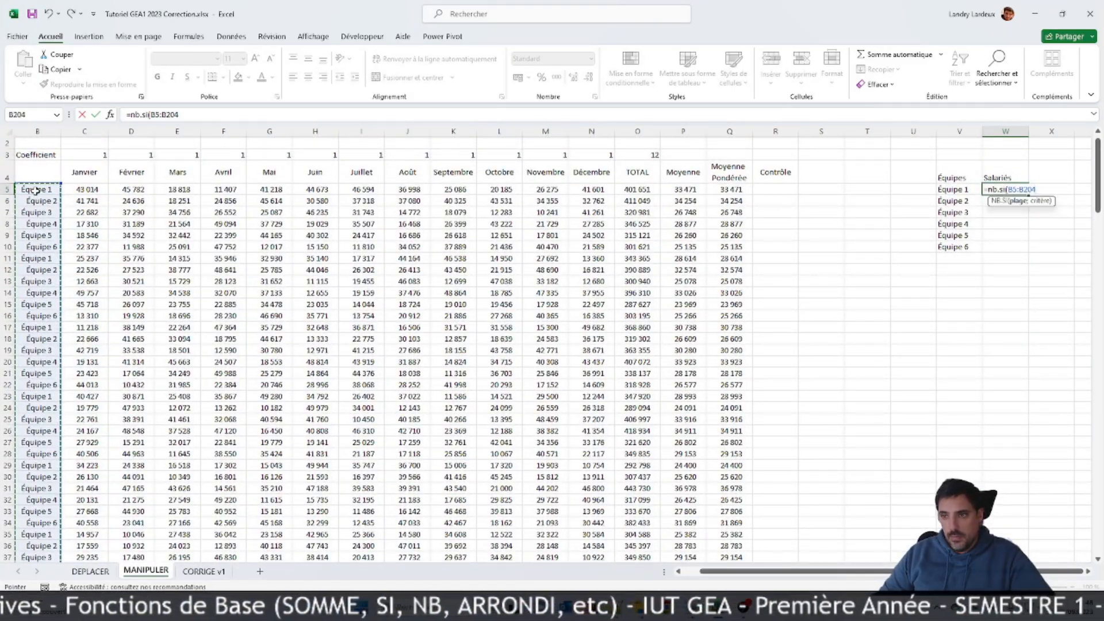
text(;)
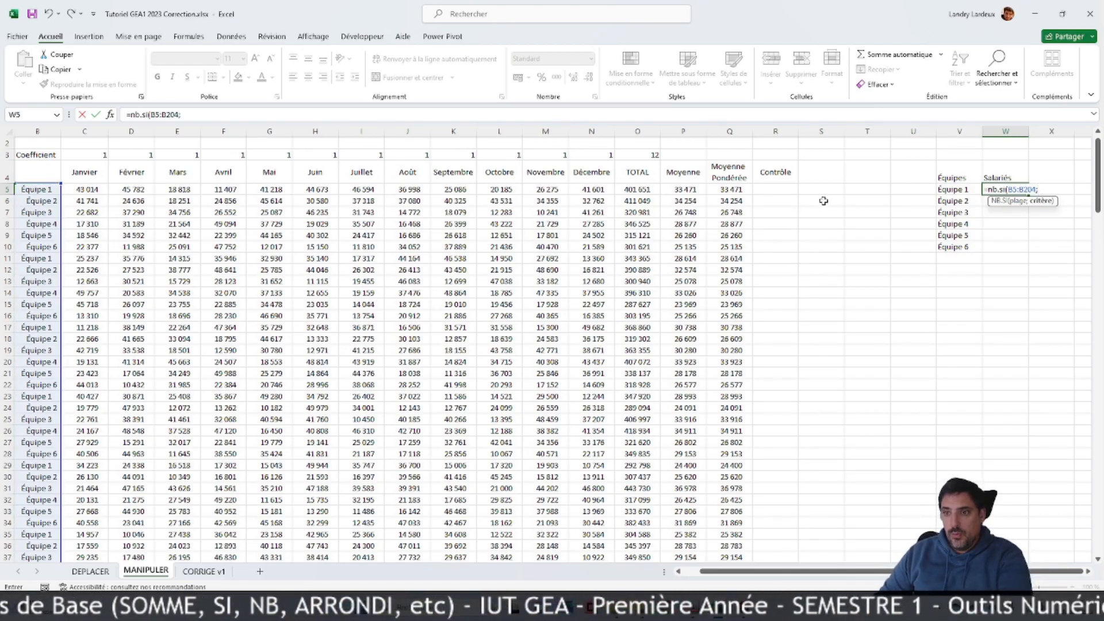
click(968, 190)
key(Return)
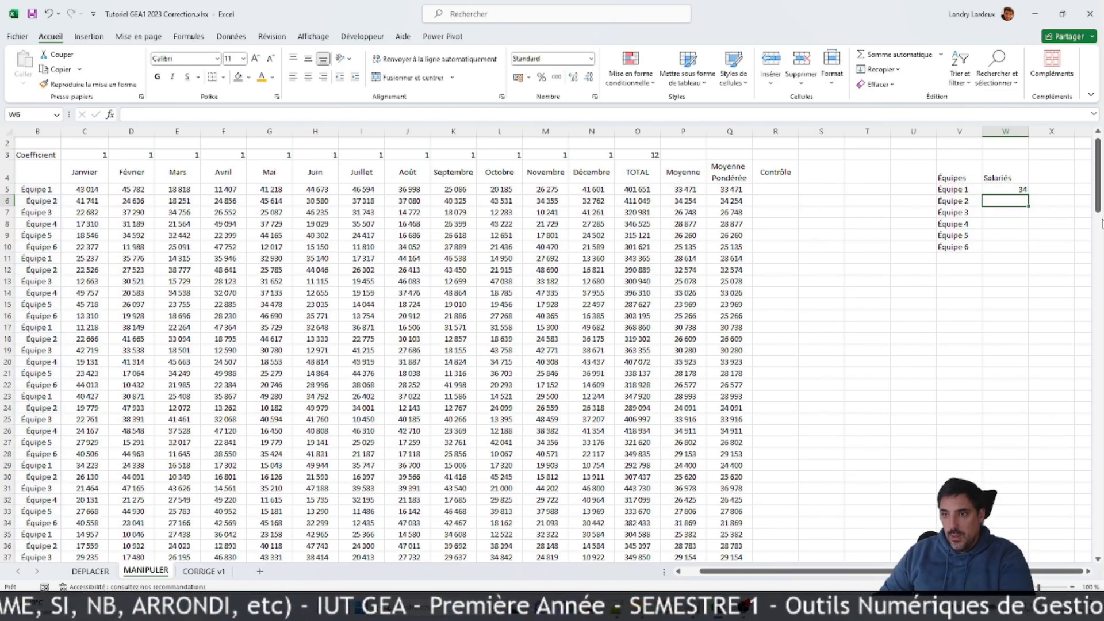
click(1023, 190)
drag(1028, 195, 1028, 248)
Step: Sum the six team counts W5:W10 in W11 with SOMME
click(1013, 258)
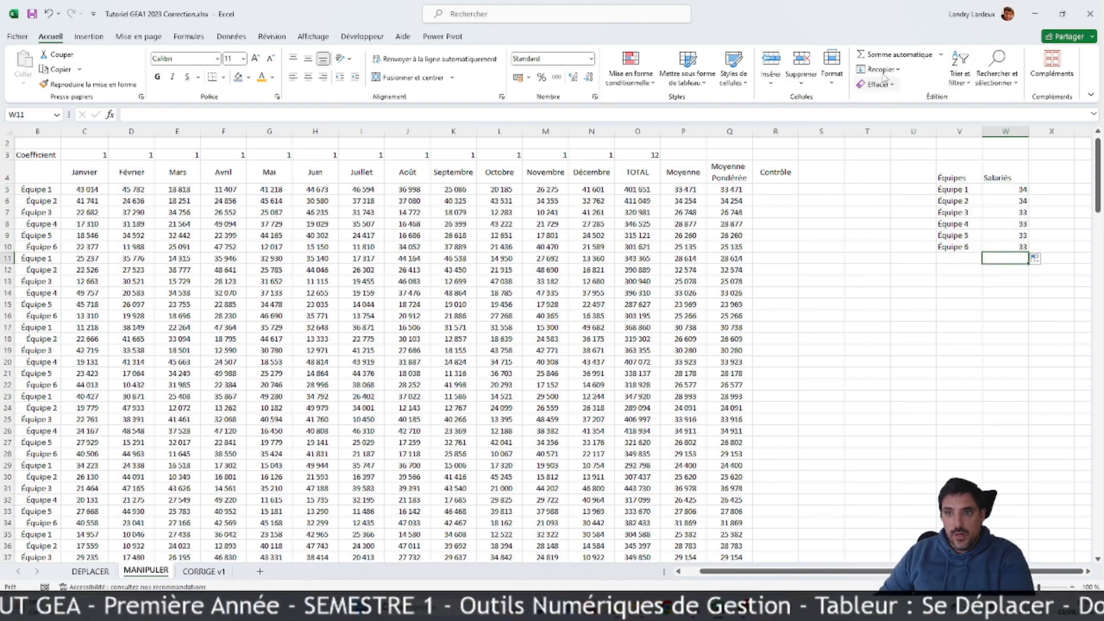
click(941, 55)
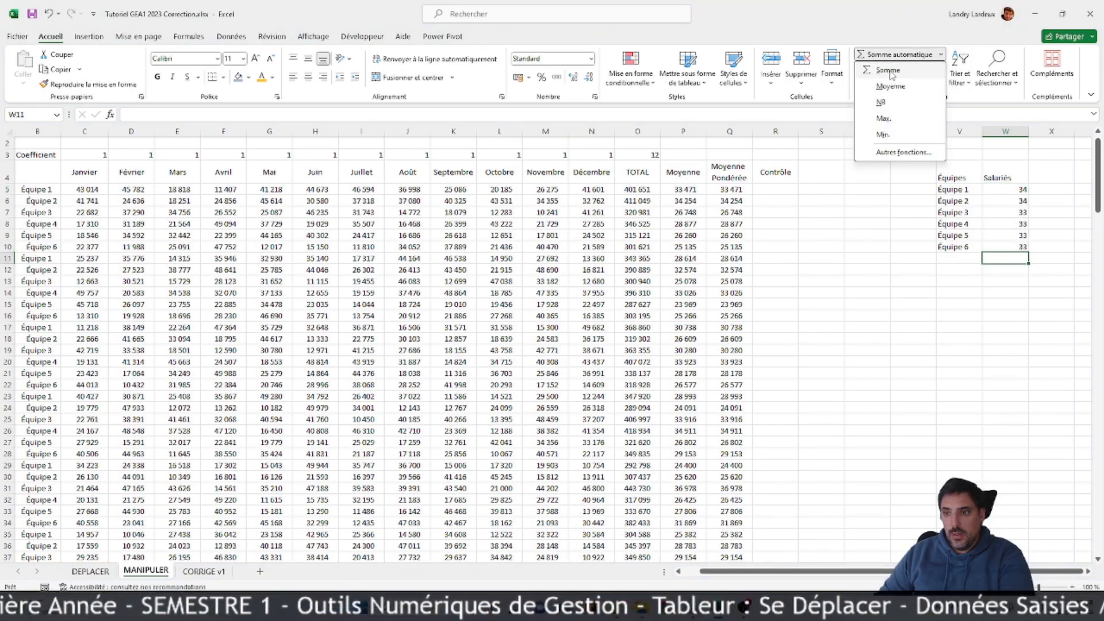
click(888, 71)
key(Return)
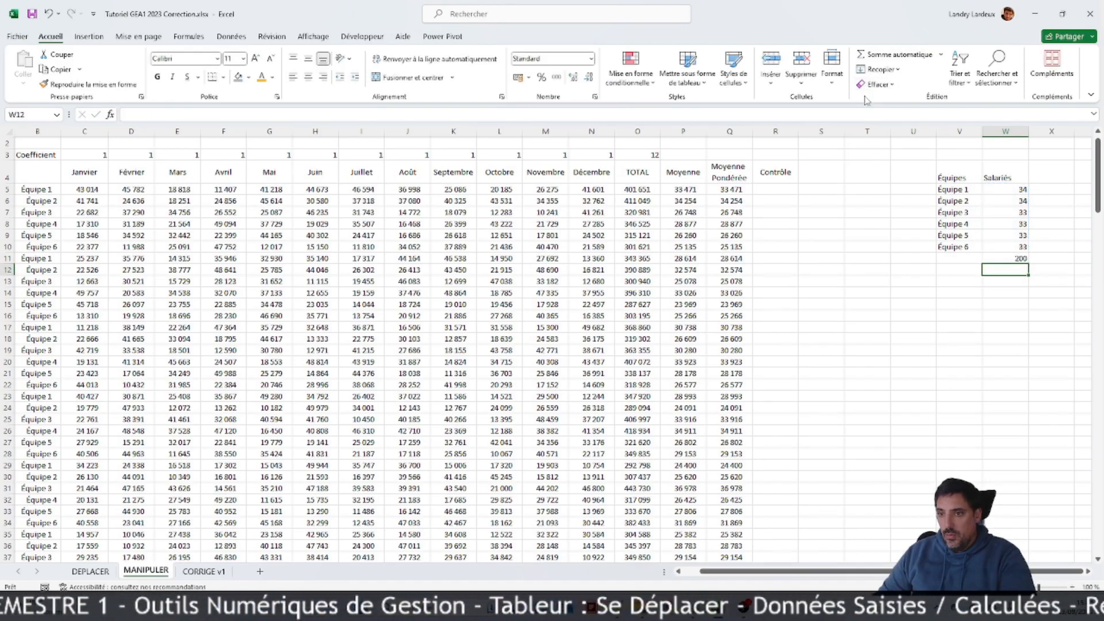
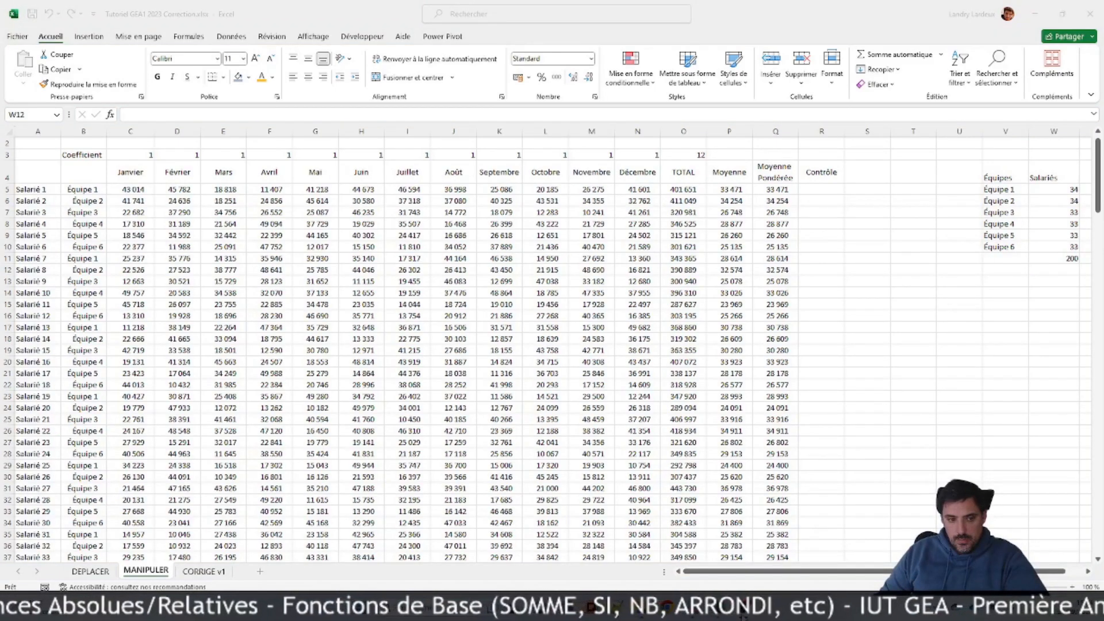
Step: Copy the Équipes header and team labels from V4:V10 and paste them from V14 for a second summary table
click(1022, 286)
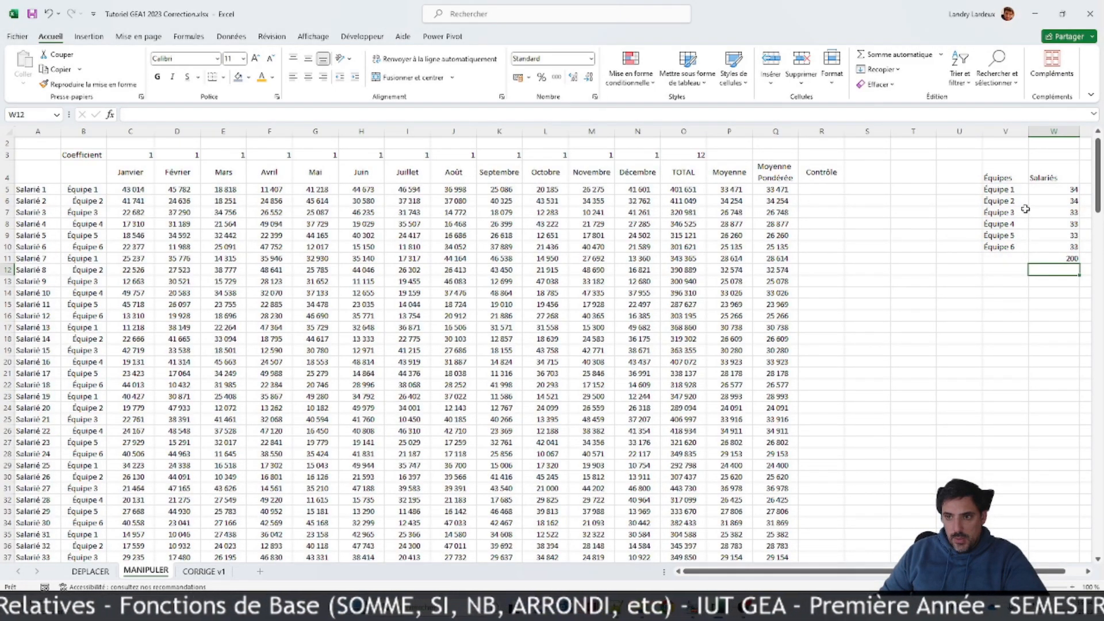
mouse_move(1003, 176)
mouse_down()
mouse_move(1005, 239)
mouse_move(1012, 209)
mouse_move(1058, 230)
mouse_move(1006, 250)
mouse_move(996, 177)
mouse_up()
right_click(996, 177)
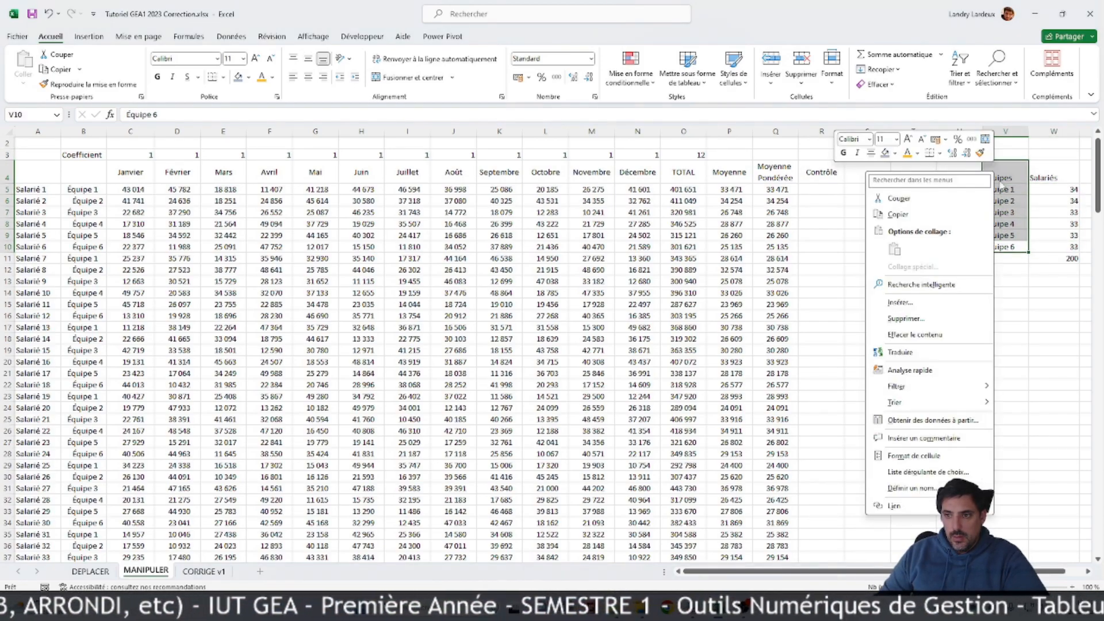
click(990, 217)
click(993, 294)
key(Return)
Step: Enter the header "CA" in W14
drag(1051, 295, 1050, 304)
click(1053, 293)
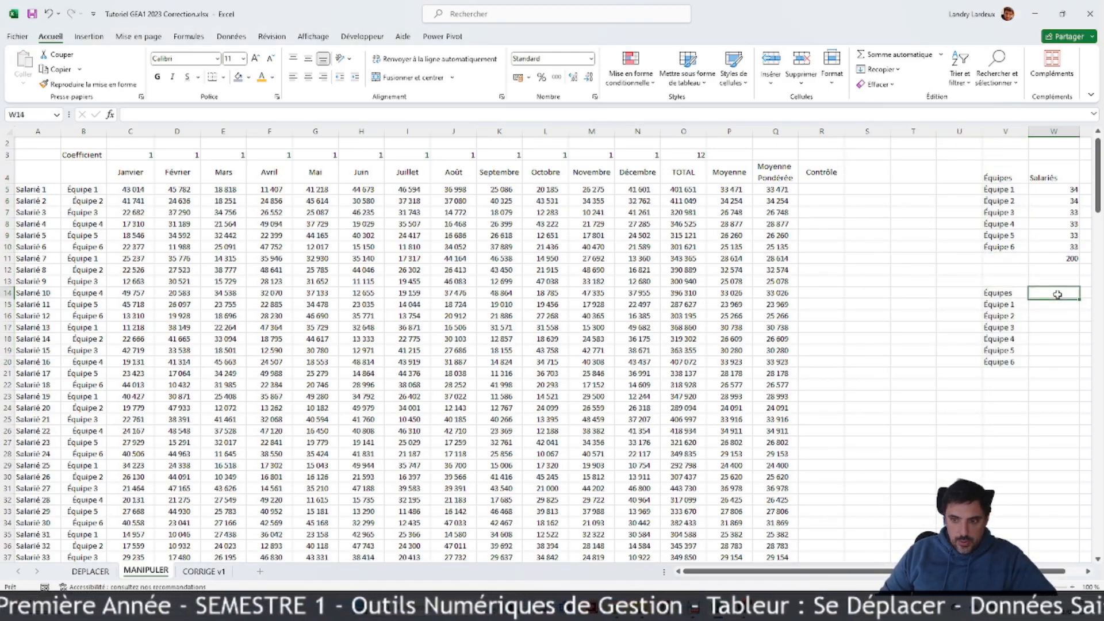
text(CA)
key(Return)
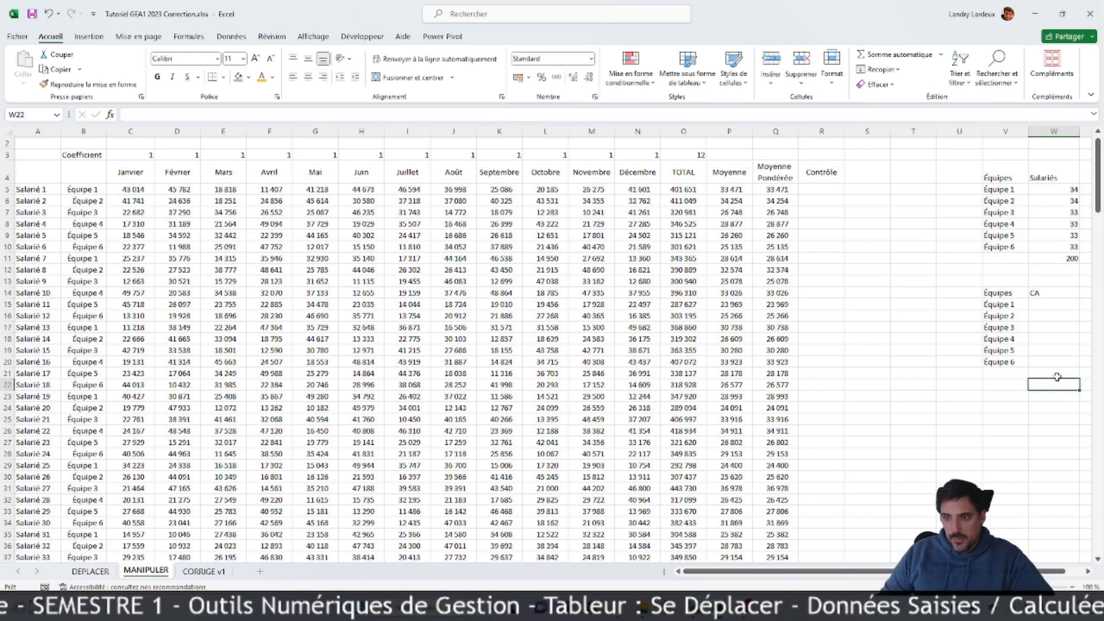
Step: Begin a SOMME.SI formula in W15 with the team column $B$5:$B$204 as its absolute criteria range
text(=s)
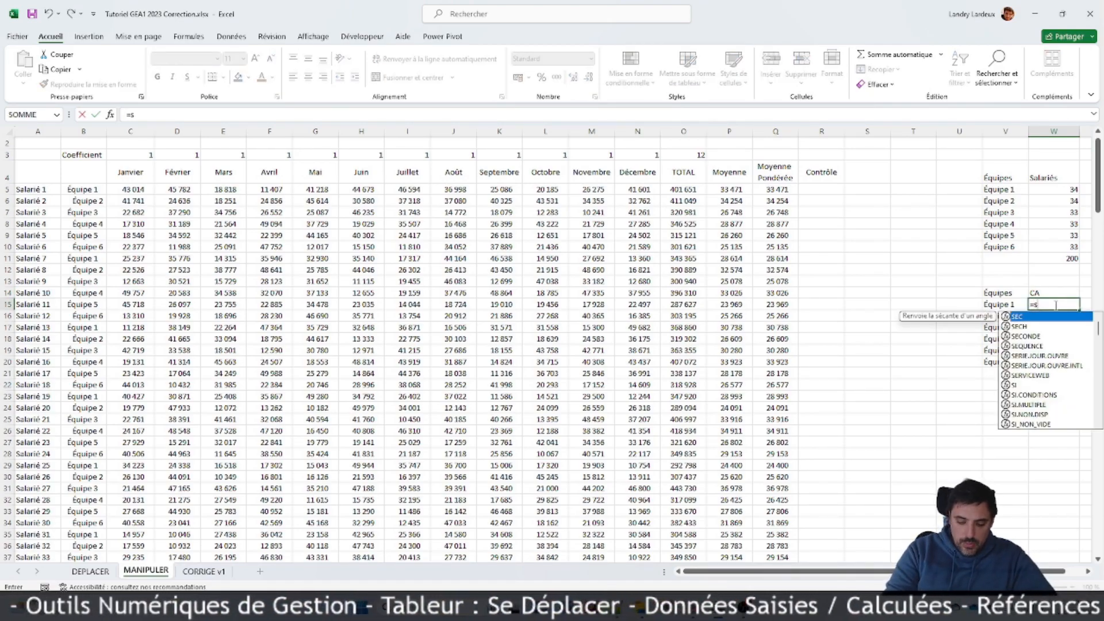
text(omme.si()
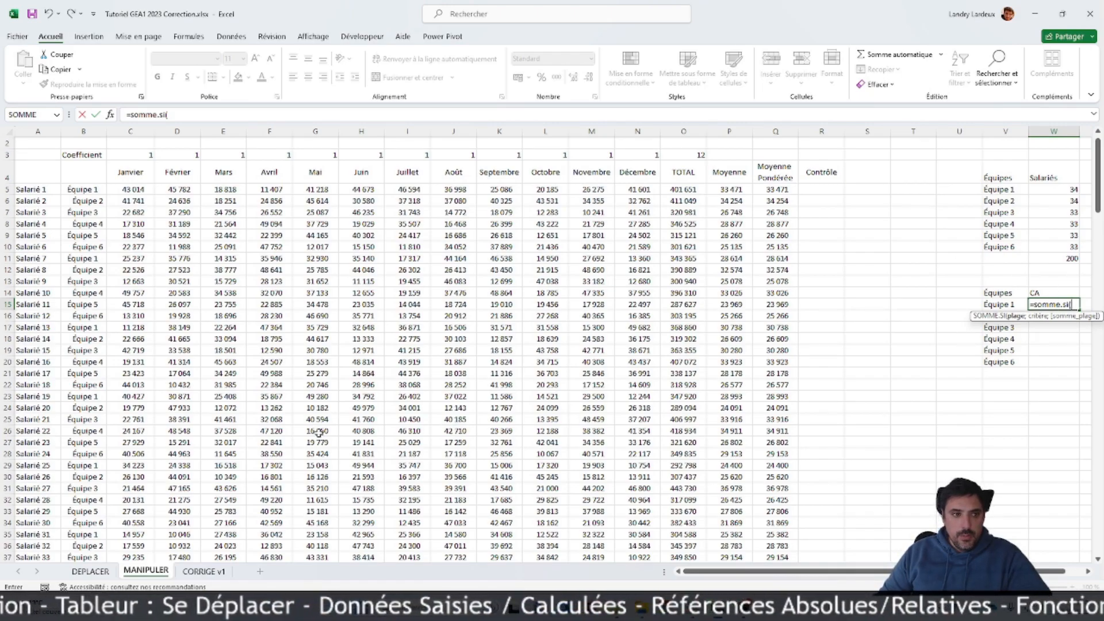
scroll(128, 422, down, 20)
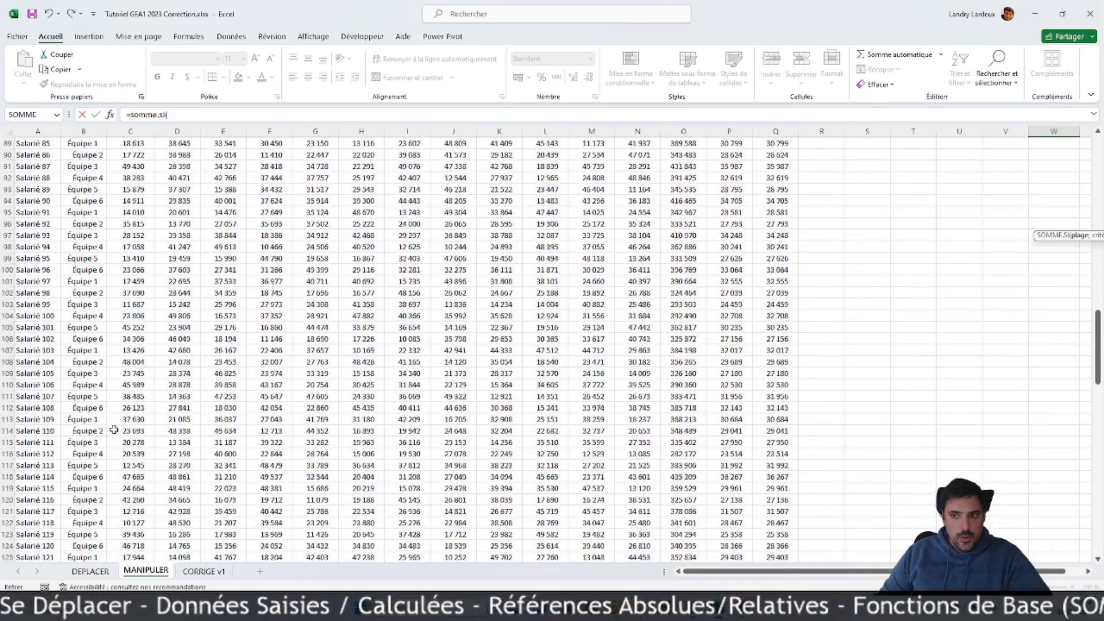
scroll(144, 426, down, 20)
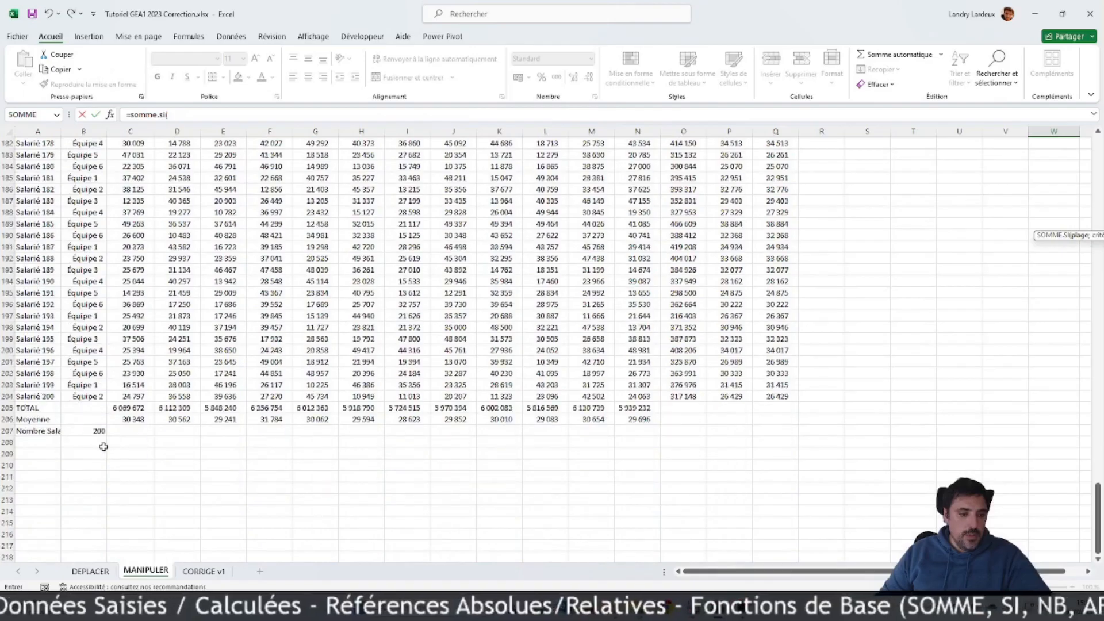
drag(87, 331, 59, 185)
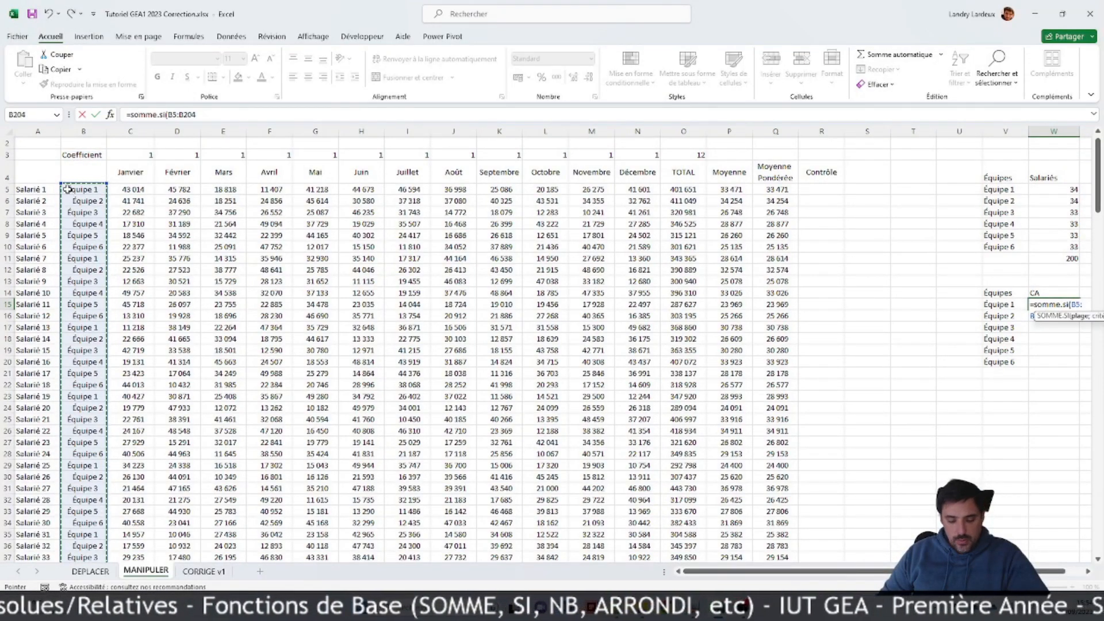
key(F4)
key(Return)
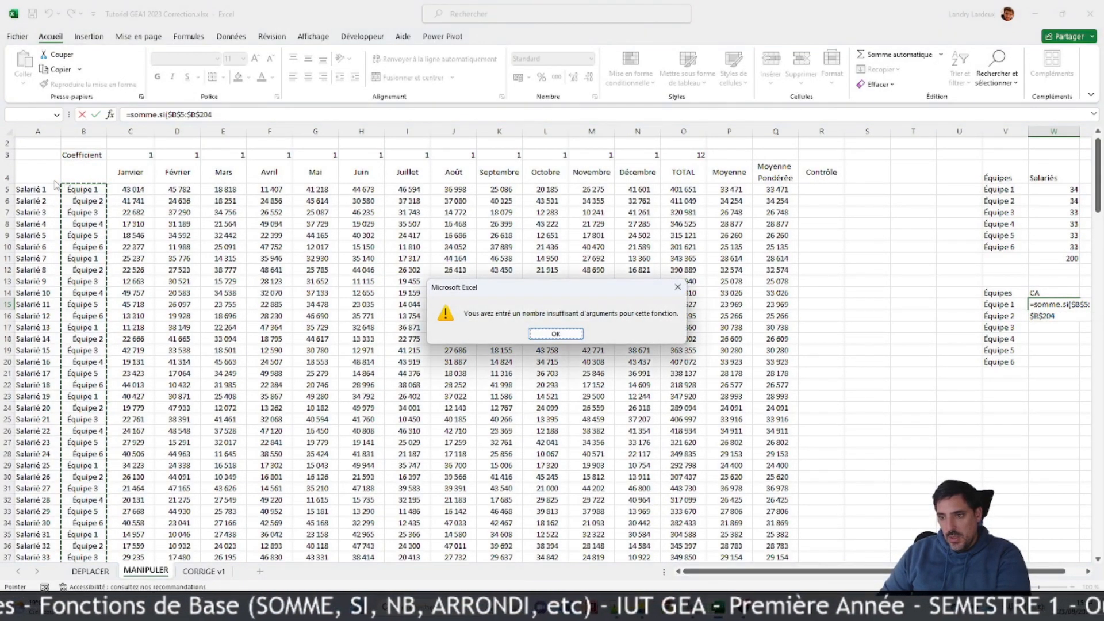
key(Return)
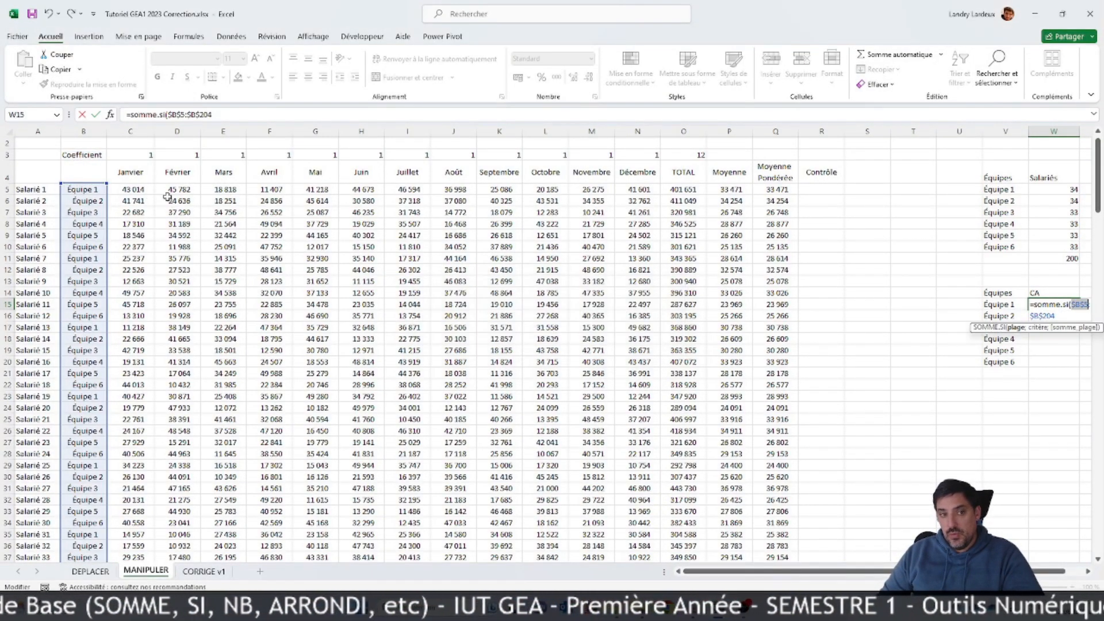
Step: Complete the W15 SOMME.SI formula with criterion V15 and sum range $O$5:$O$204, and fill it down to W20
click(225, 115)
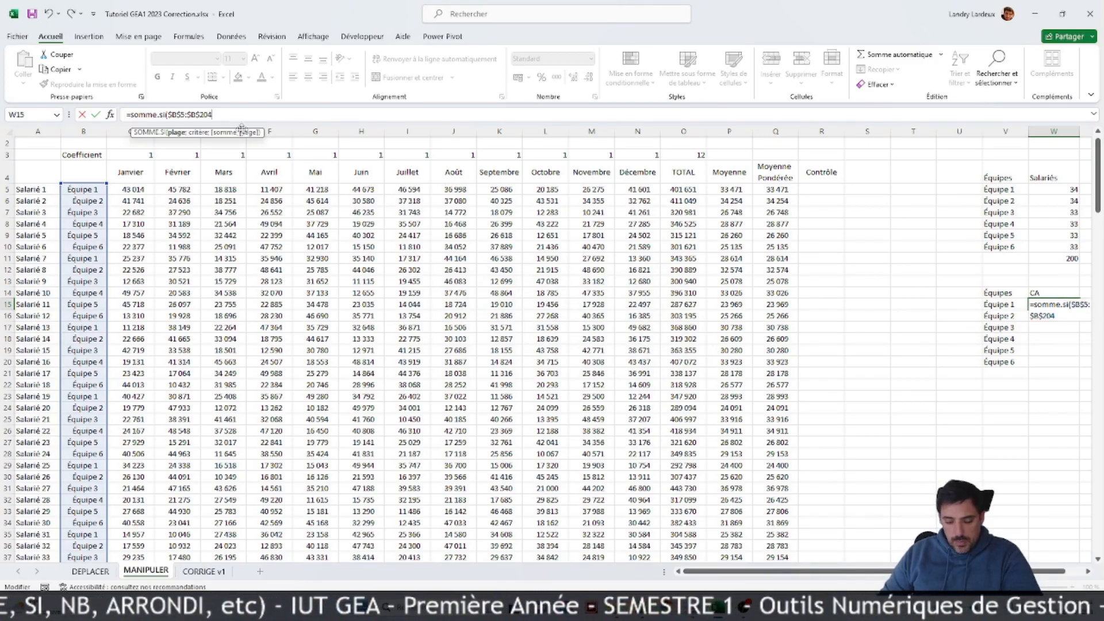
text(;)
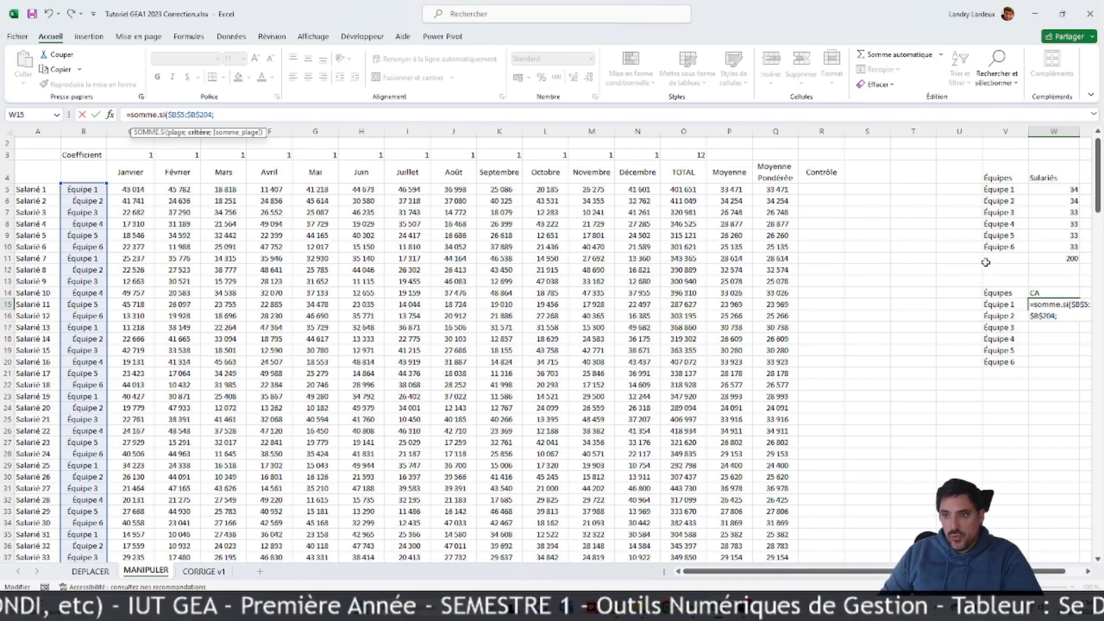
click(1005, 307)
text(;)
drag(692, 189, 686, 508)
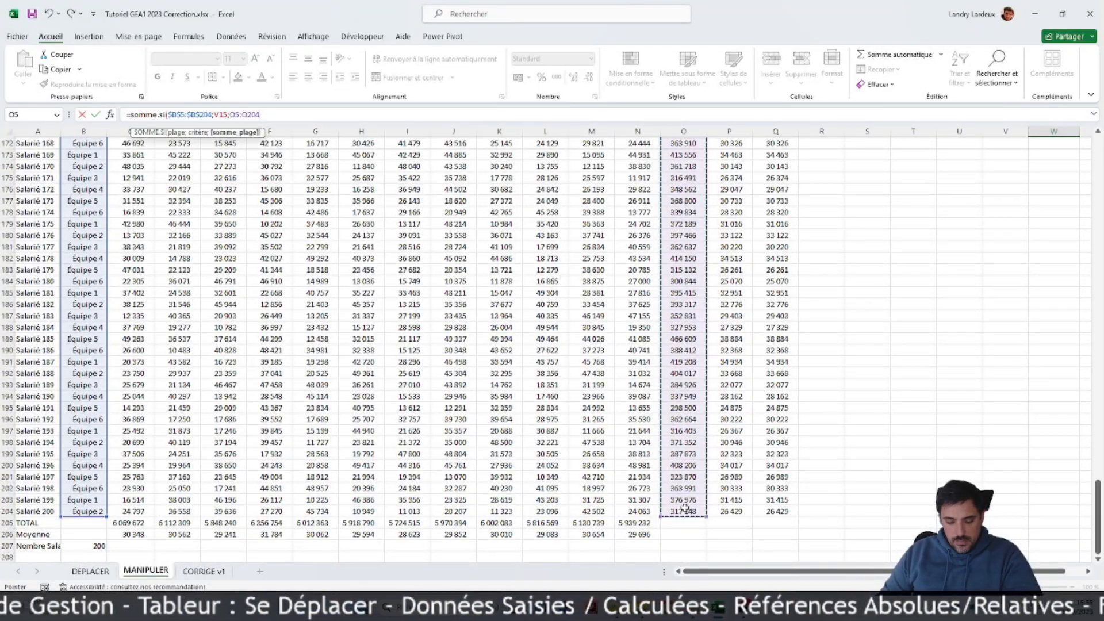
key(F4)
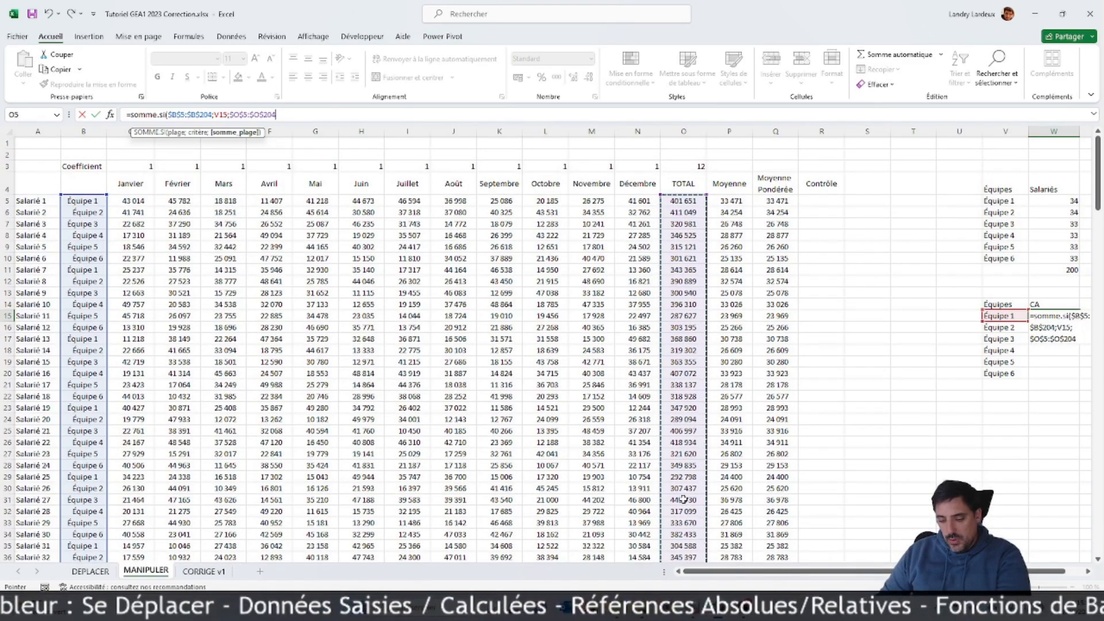
key(Return)
click(1070, 314)
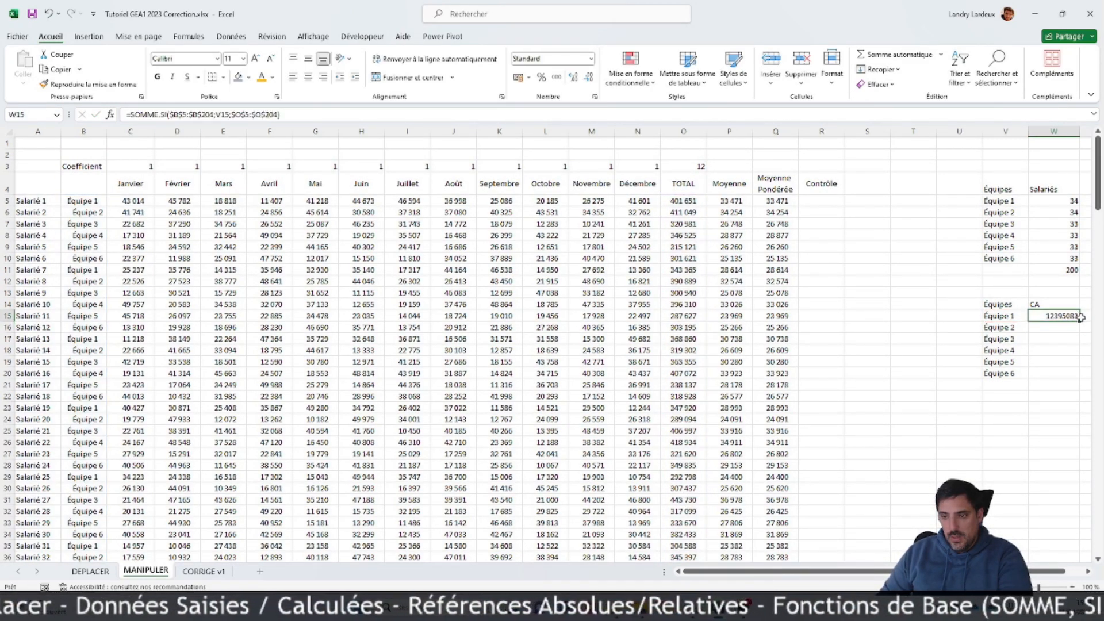
drag(1080, 323, 1073, 375)
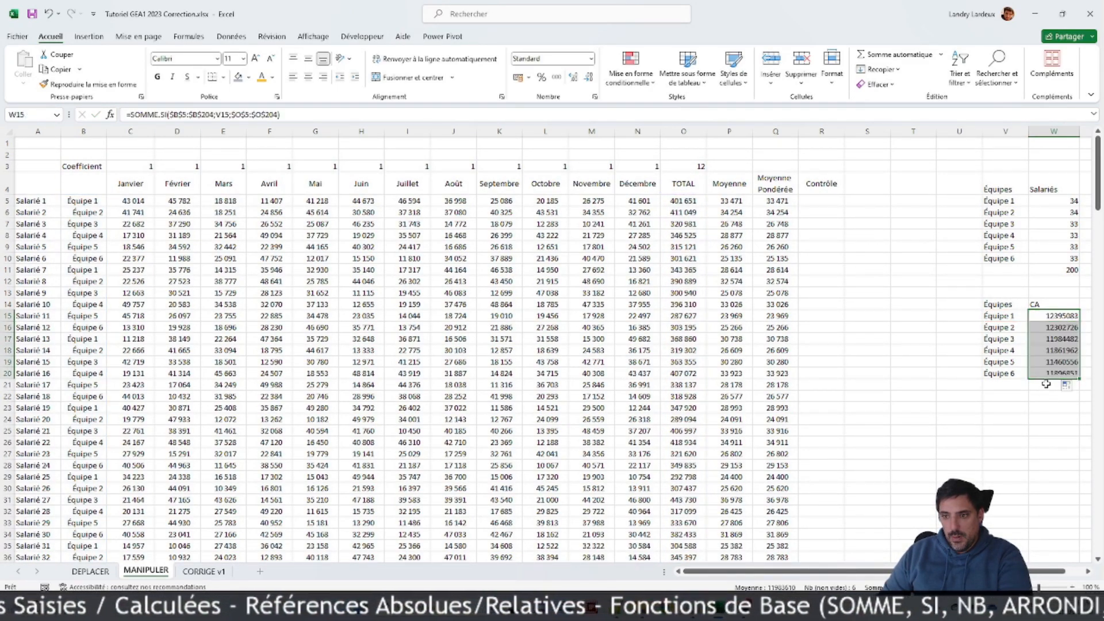
Step: Total the six team revenues W15:W20 in W21 with SOMME
click(1043, 385)
click(941, 54)
click(889, 70)
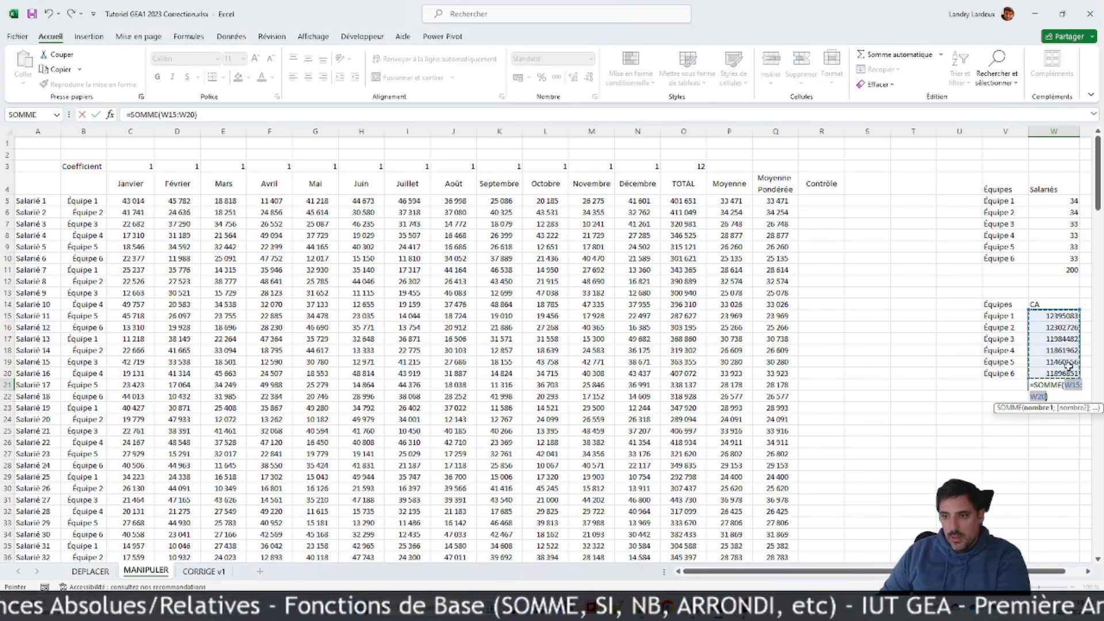
key(Return)
Step: Enter the label "Contrôle" in V22
click(1007, 396)
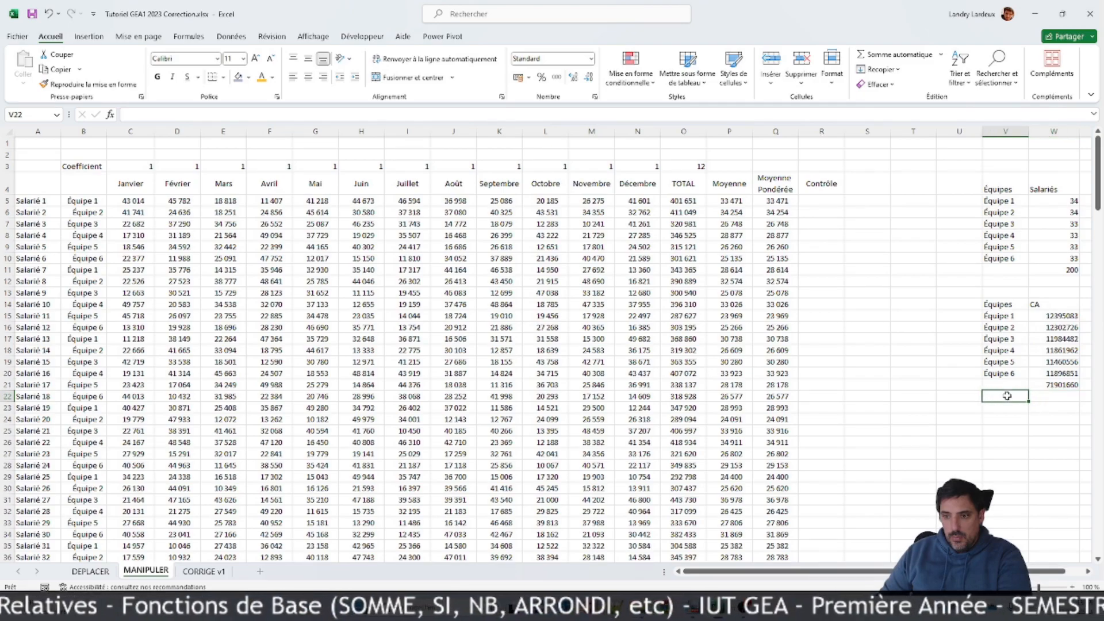
text(Co)
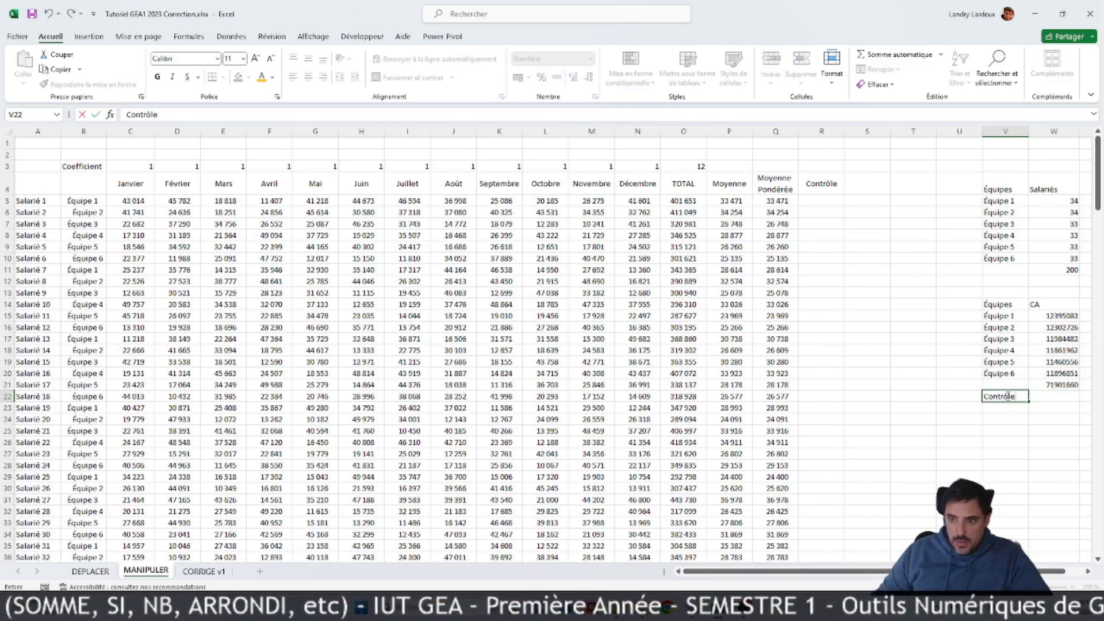
text(ntrôle)
Step: Compute the control total in W22 by summing the employees' TOTAL column O5:O204 with SOMME
click(1045, 401)
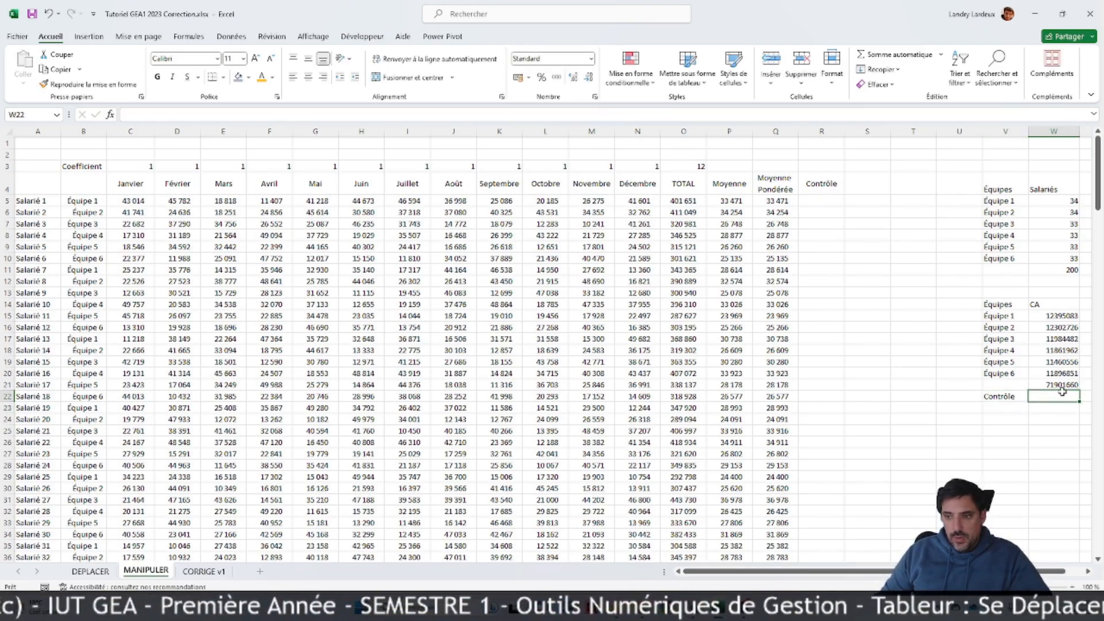
scroll(717, 472, down, 20)
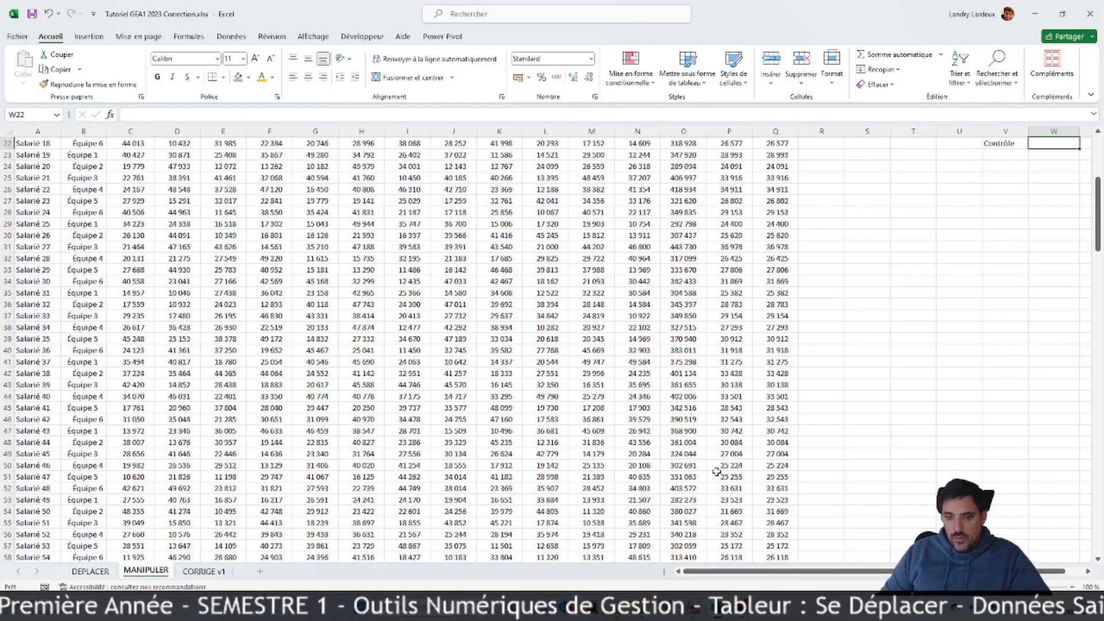
scroll(716, 471, down, 20)
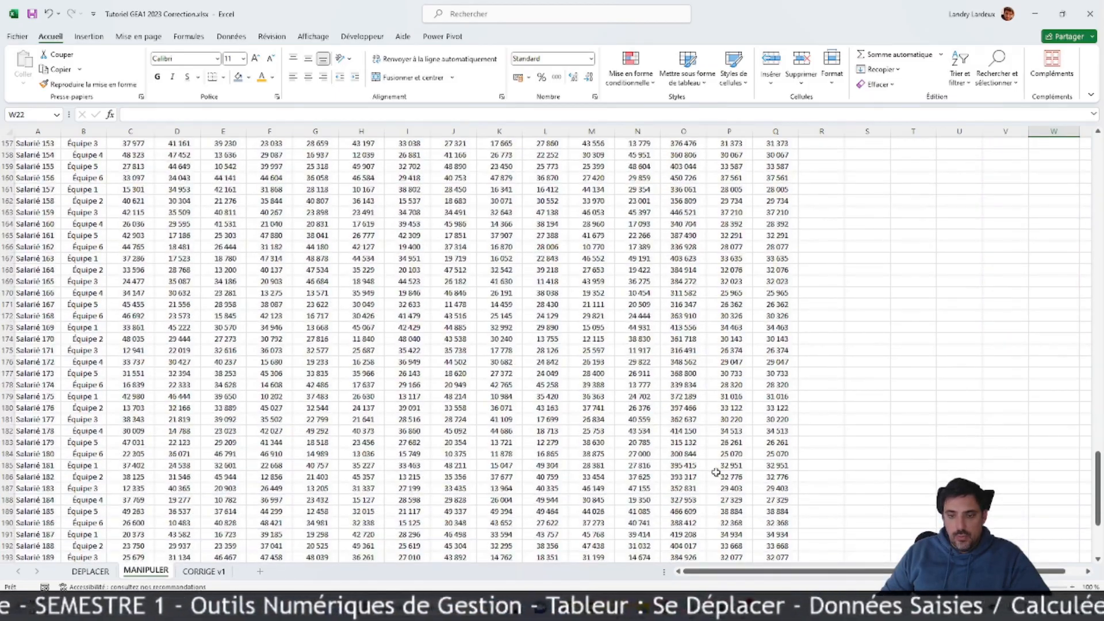
scroll(1071, 315, up, 20)
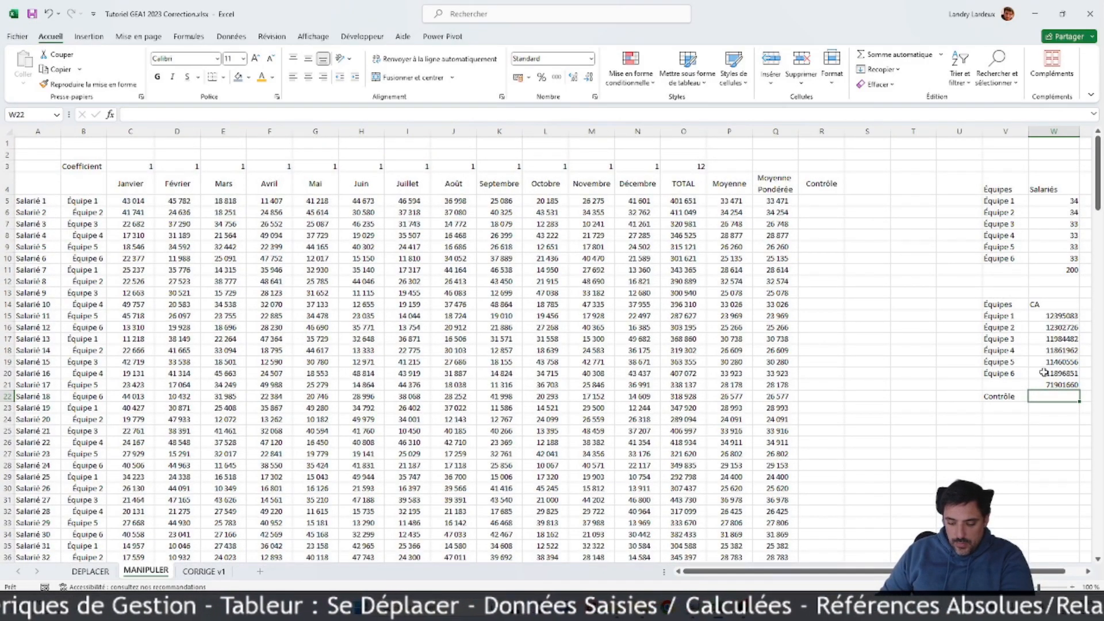
text(=somme()
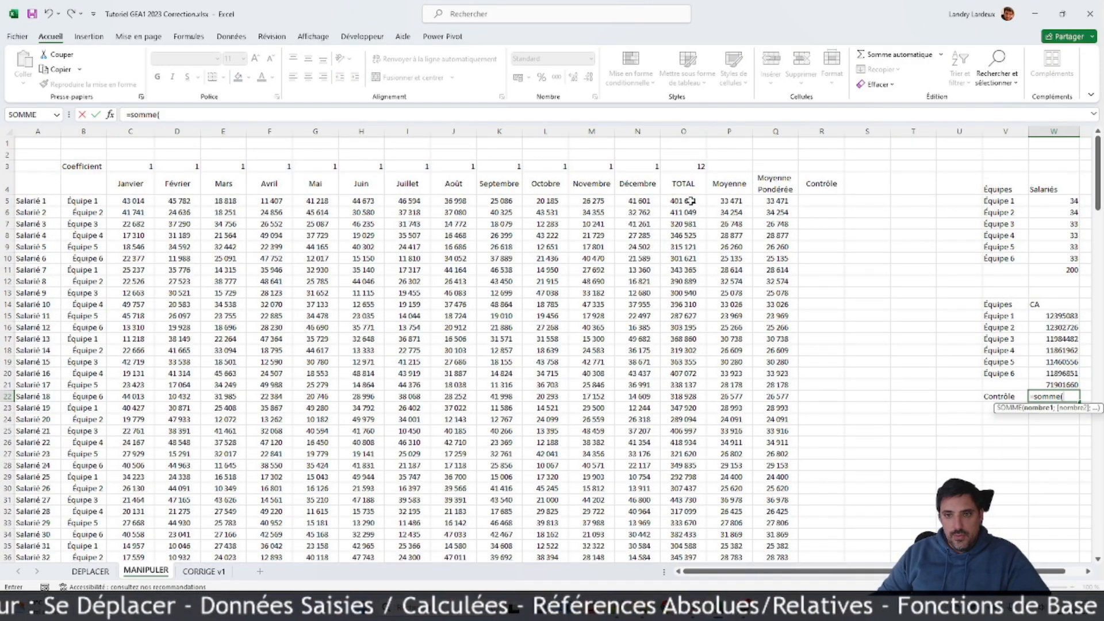
drag(690, 201, 686, 540)
key(Return)
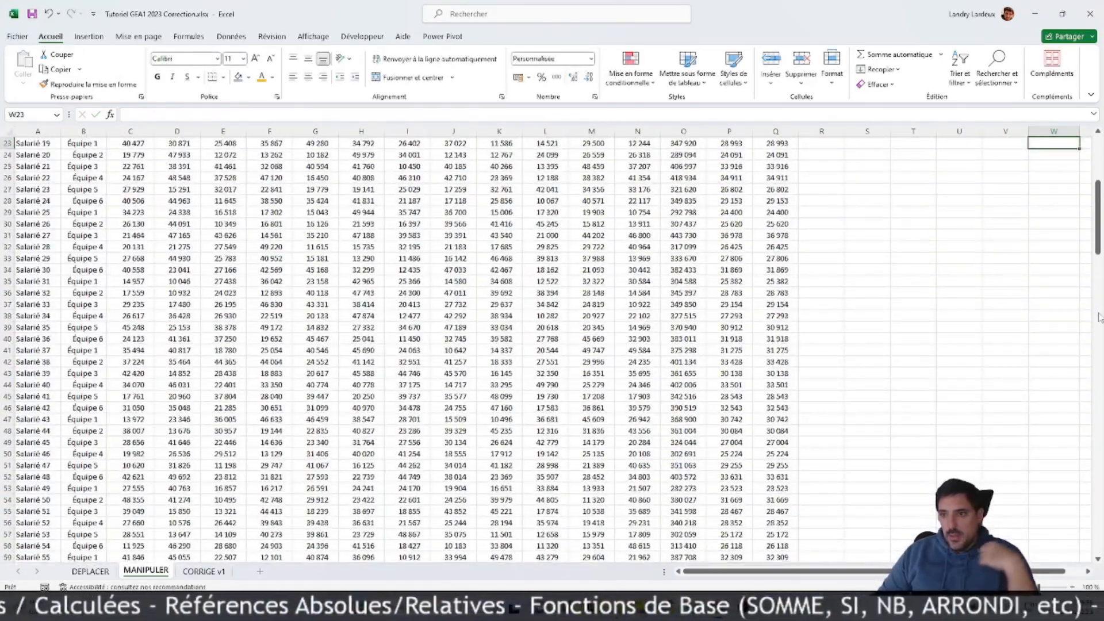
Step: Apply the euro accounting format to the revenue figures and control total in W15:W22
click(1043, 306)
drag(1027, 225, 1044, 304)
click(524, 81)
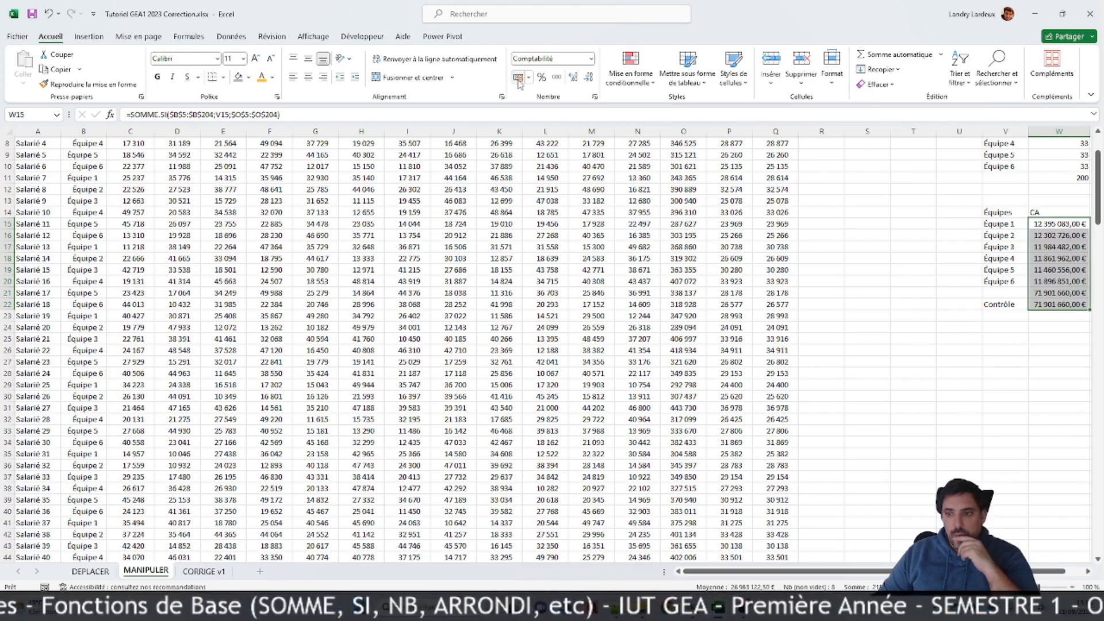
click(1088, 571)
click(1021, 431)
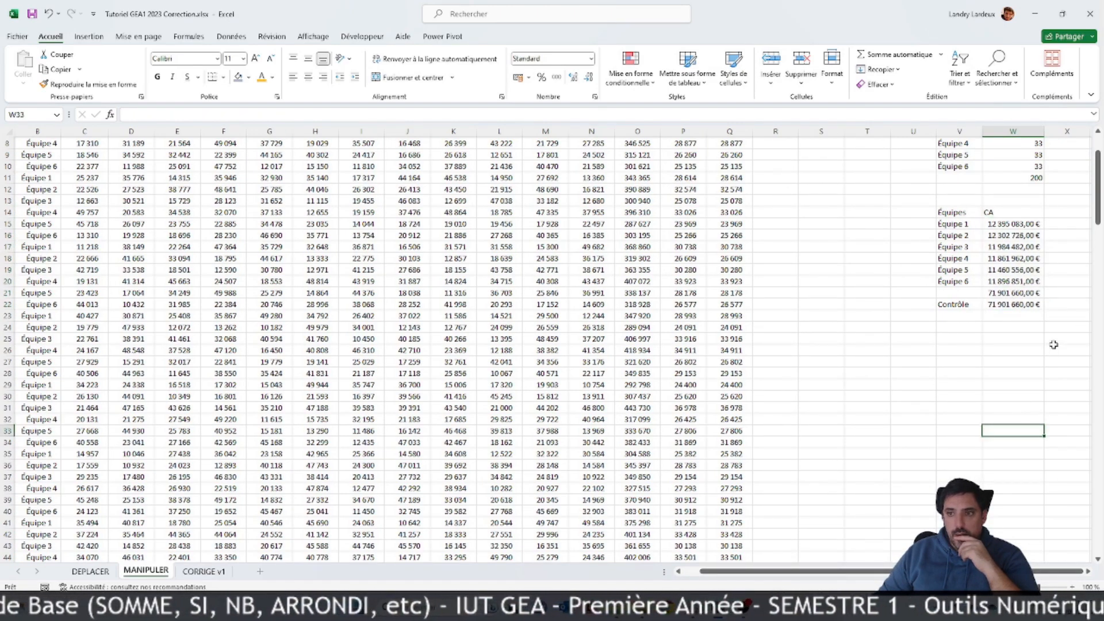
scroll(1055, 342, up, 3)
drag(958, 187, 1035, 272)
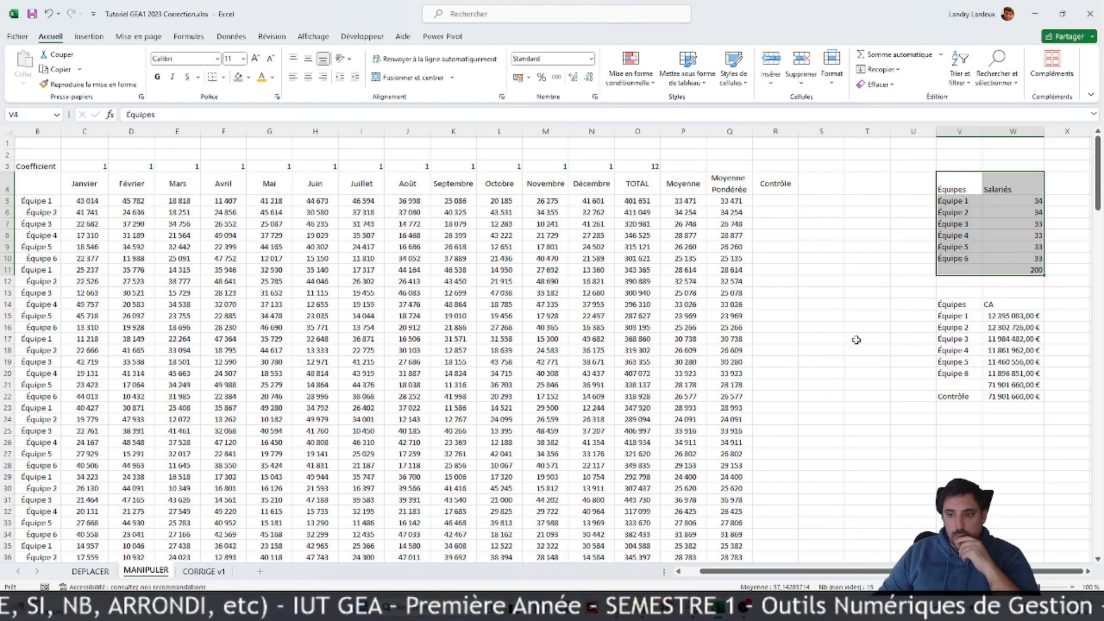
click(835, 339)
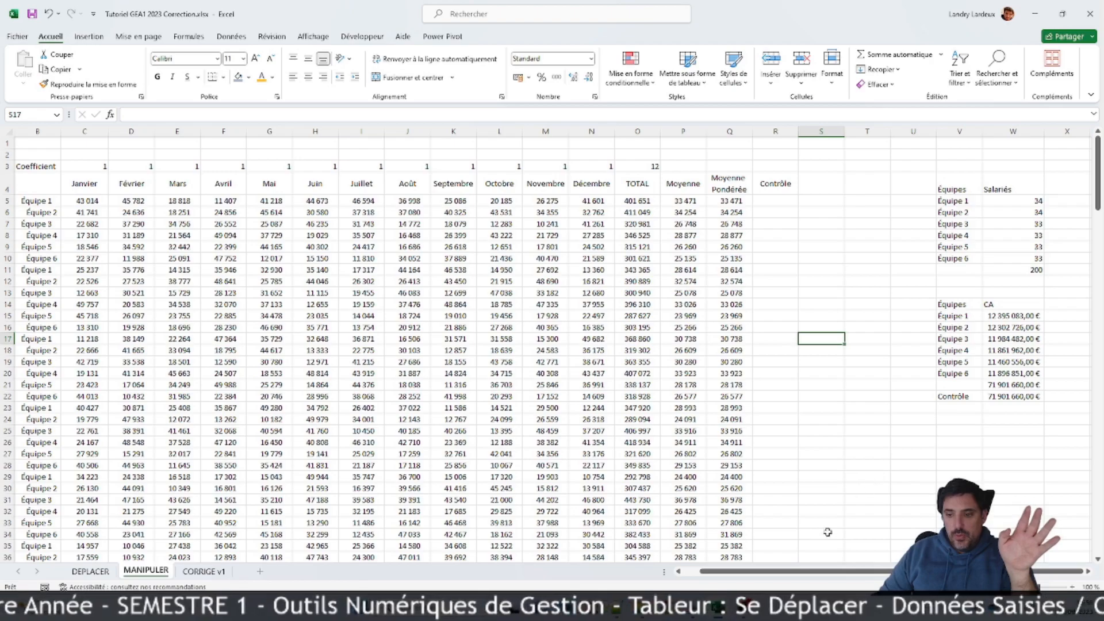
drag(777, 572, 724, 578)
scroll(725, 414, down, 9)
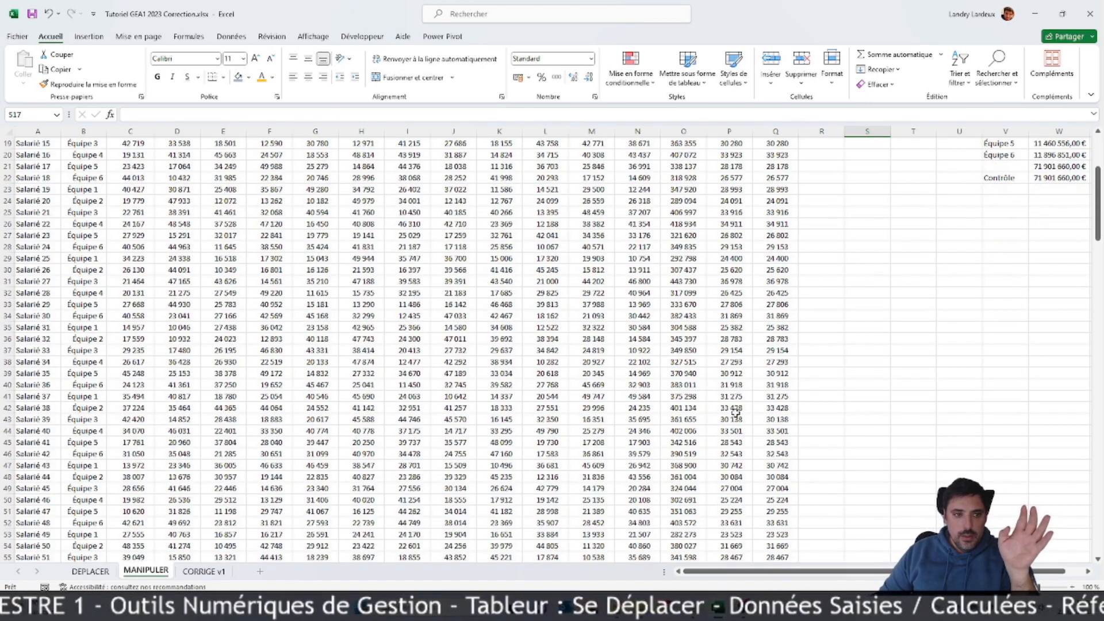
scroll(860, 368, up, 9)
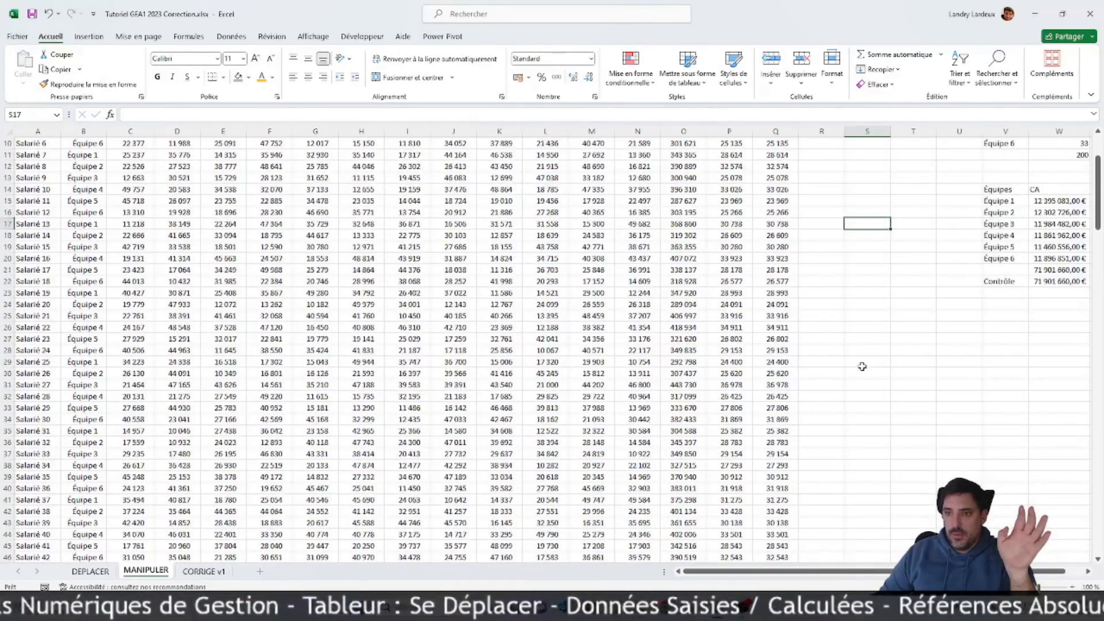
Step: Enter the column header "Arrondir" in S4
click(874, 191)
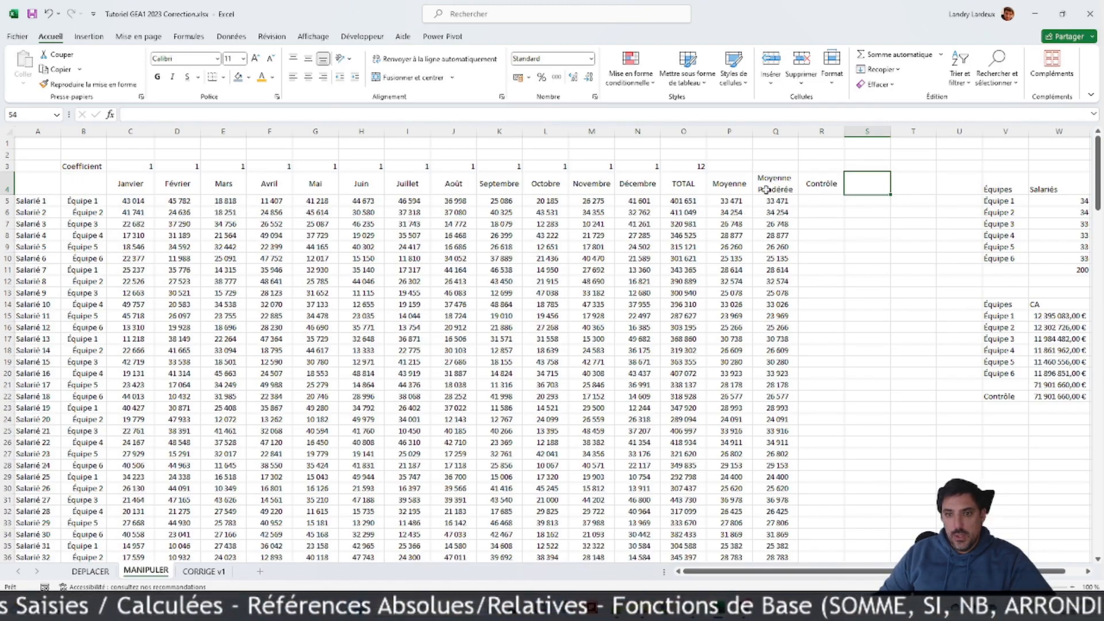
text(A)
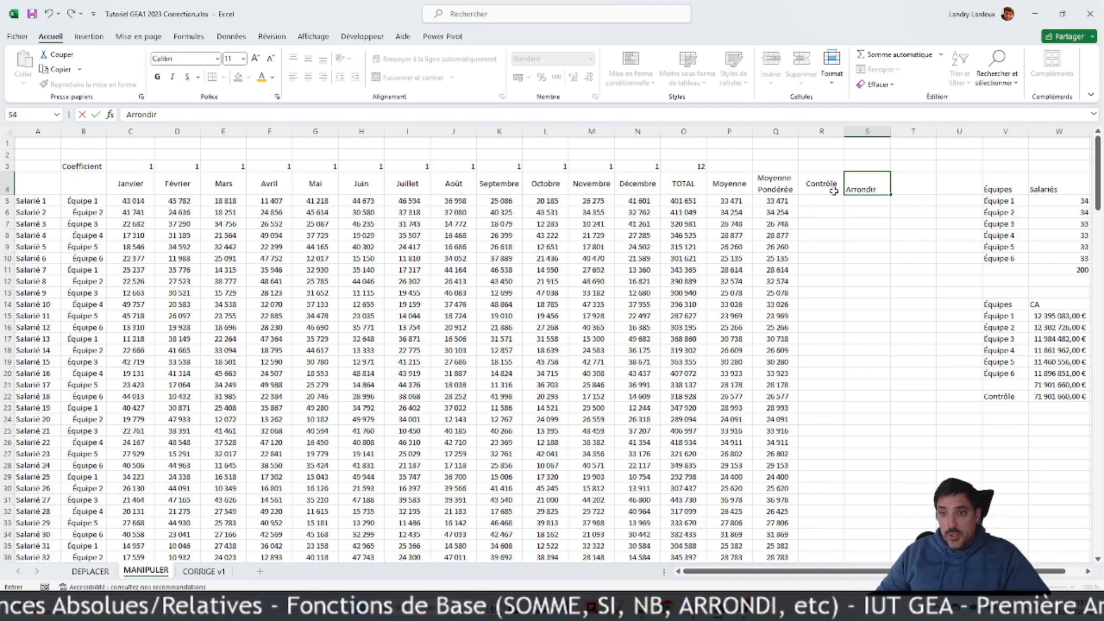
text(rrondir)
key(Return)
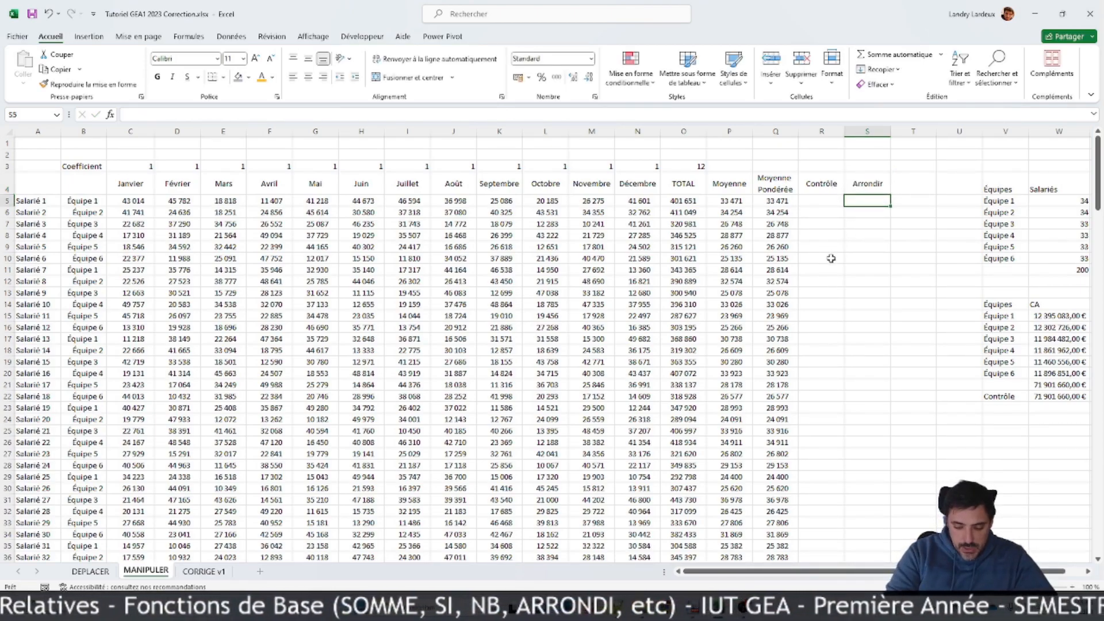
Step: Enter an ARRONDI formula in S5 that rounds the weighted average in Q5 with -1 digits
text(=arrondi)
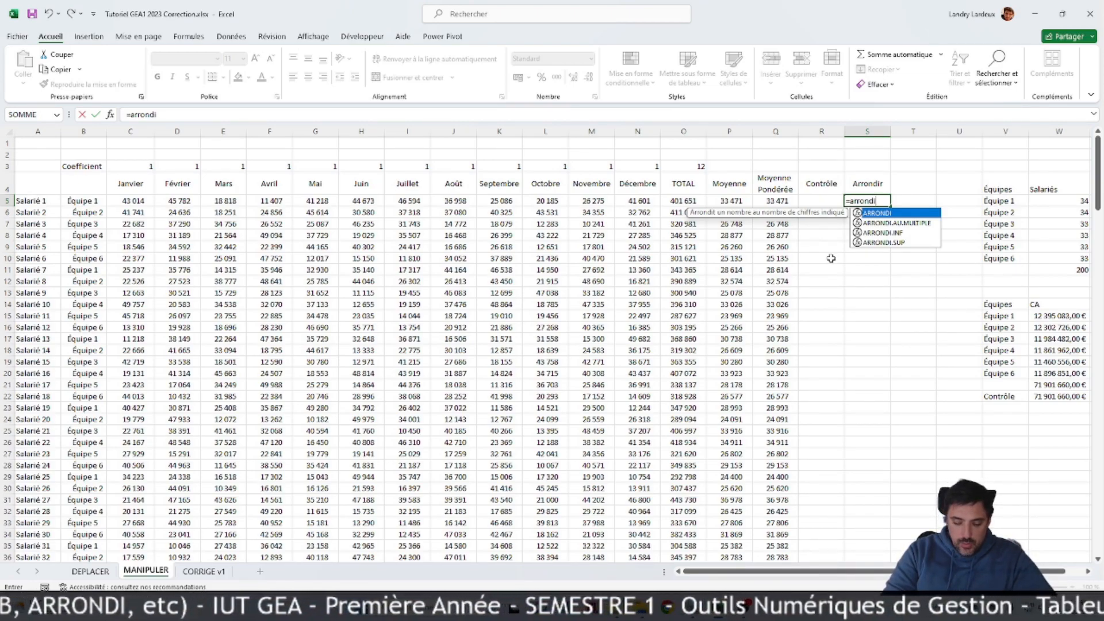
text(.in)
key(BackSpace)
key(BackSpace)
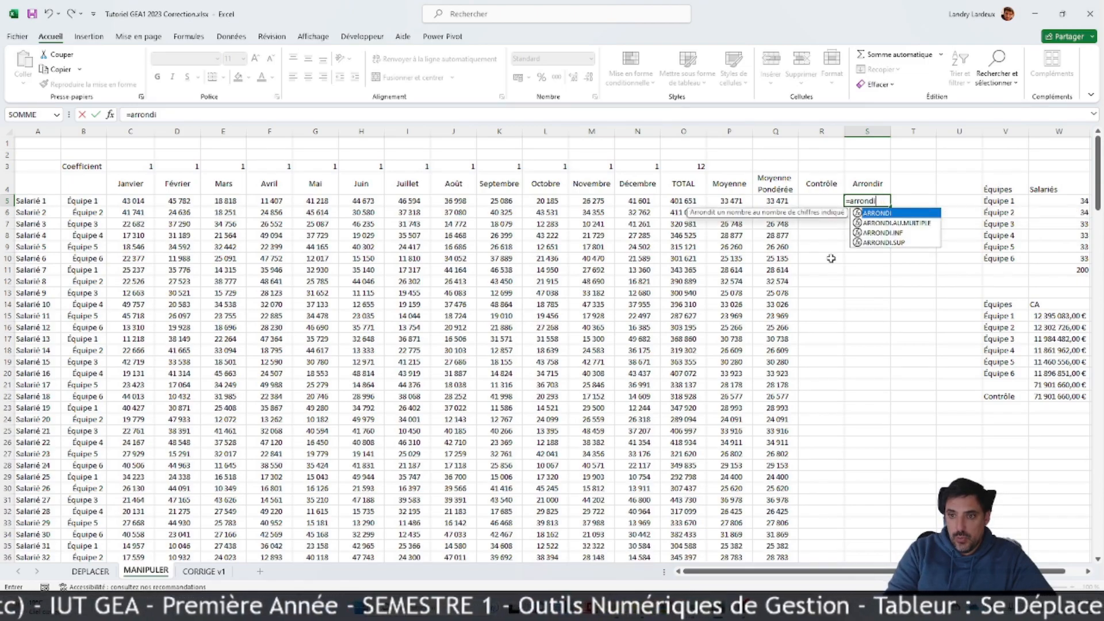
text(()
click(785, 201)
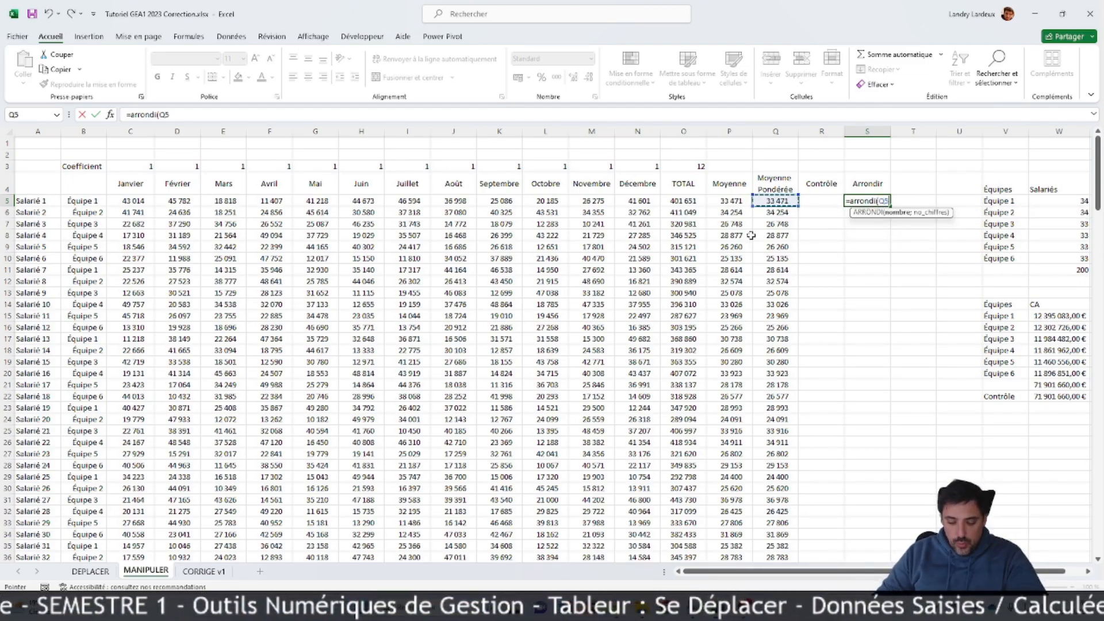
text(;)
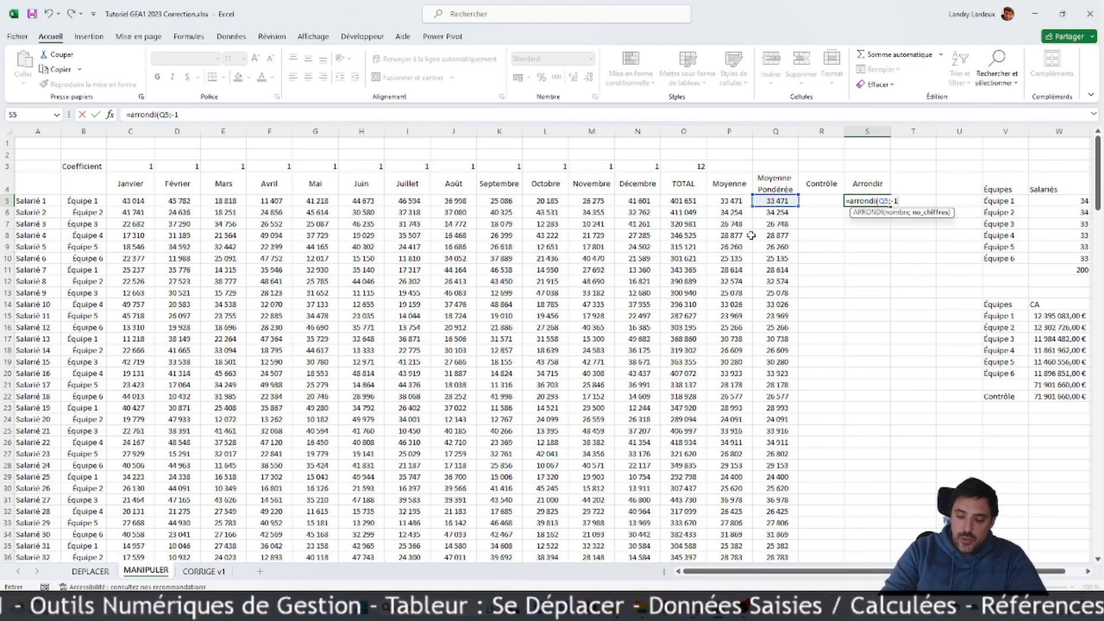
text(-1)
key(Return)
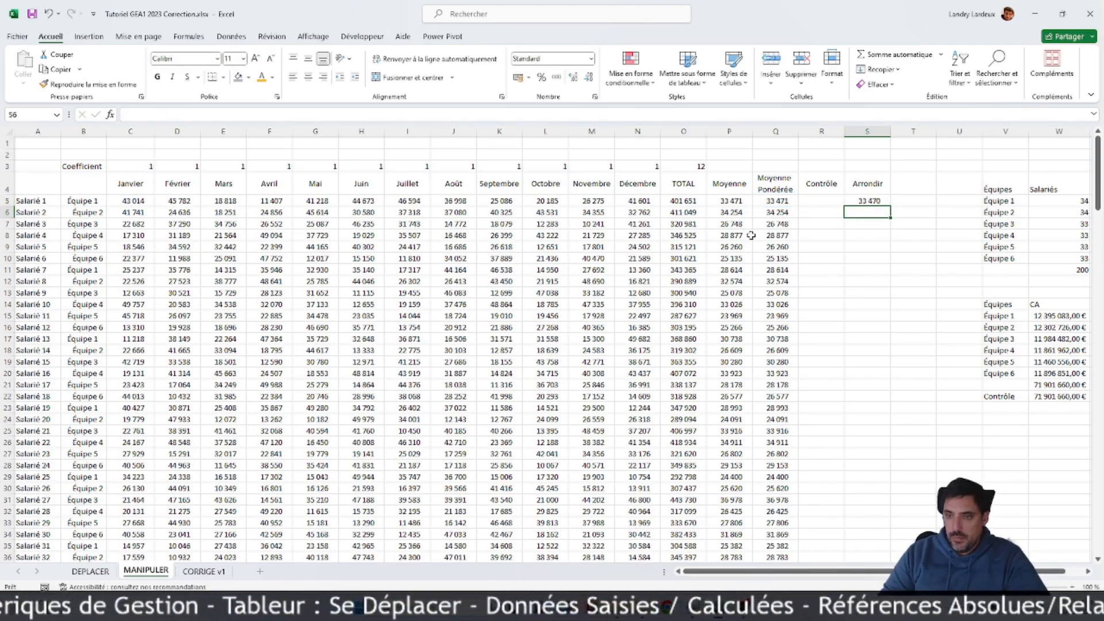
Step: Change the number of digits in the S5 ARRONDI formula to -2
key(Up)
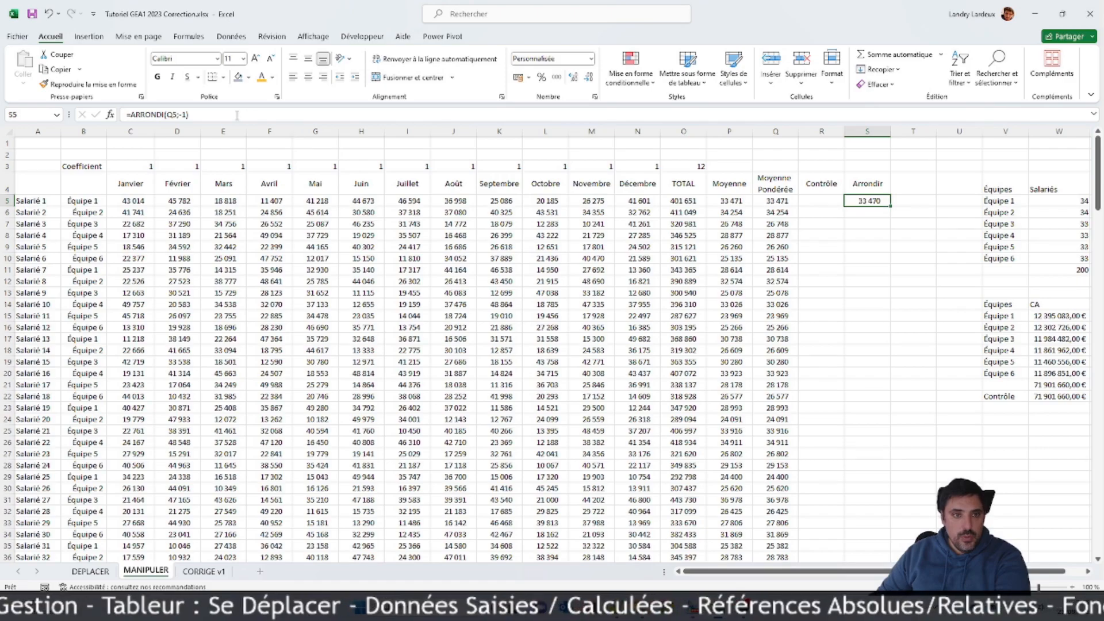
click(188, 116)
key(BackSpace)
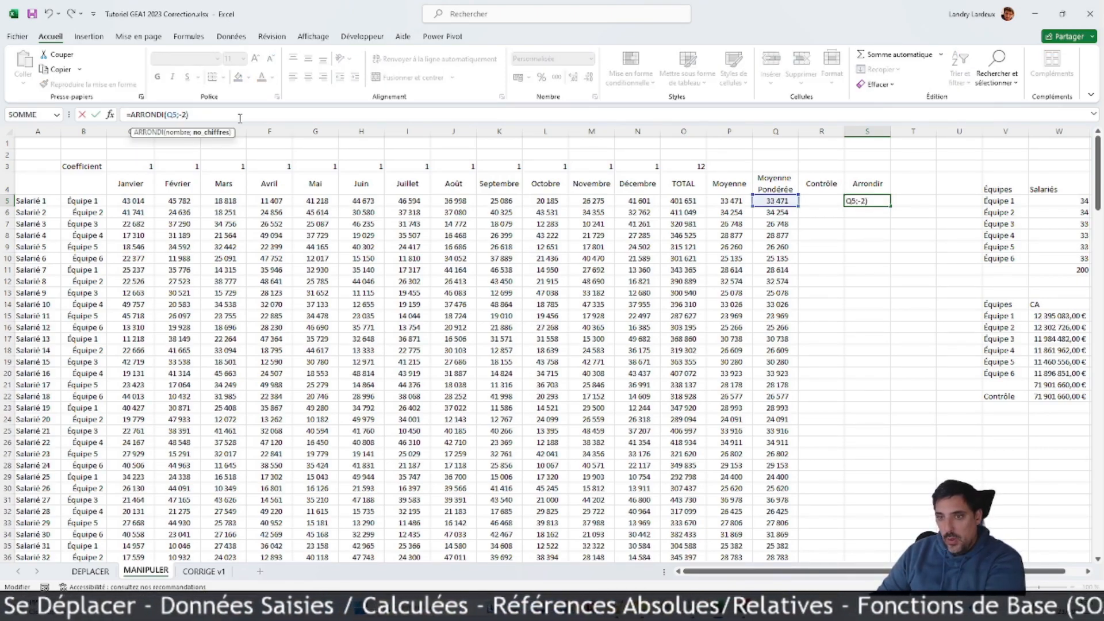
key(Return)
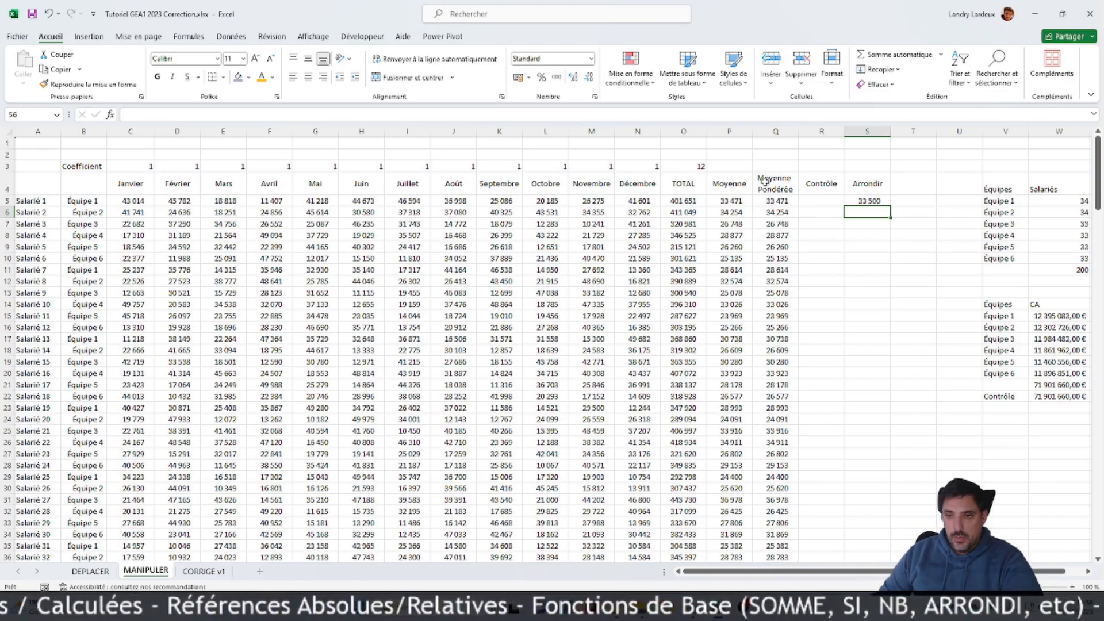
Step: Fill the rounding formula from S5 down to the last employee in S204
click(881, 202)
drag(889, 206, 881, 515)
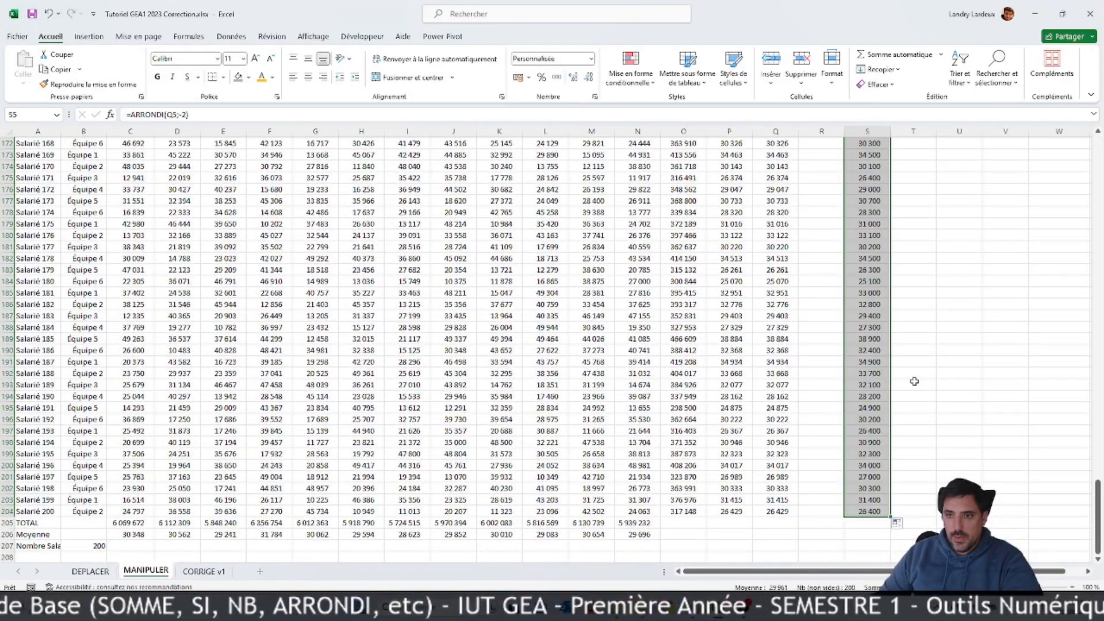
scroll(914, 378, up, 20)
scroll(911, 352, up, 20)
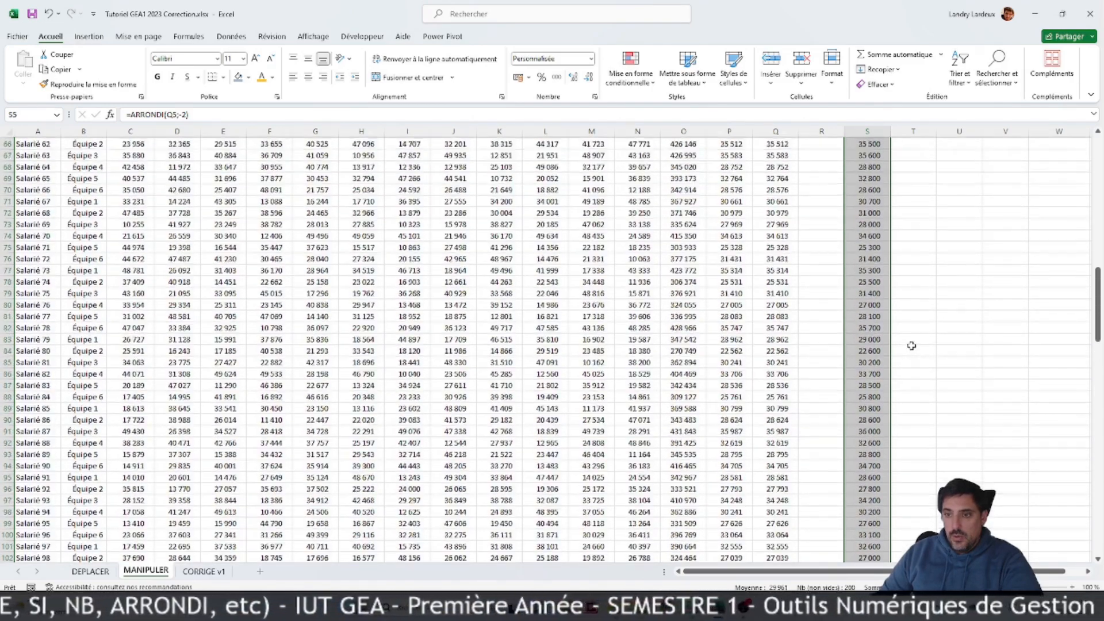
Step: Enter the column header "Sparkline" in T4
click(908, 185)
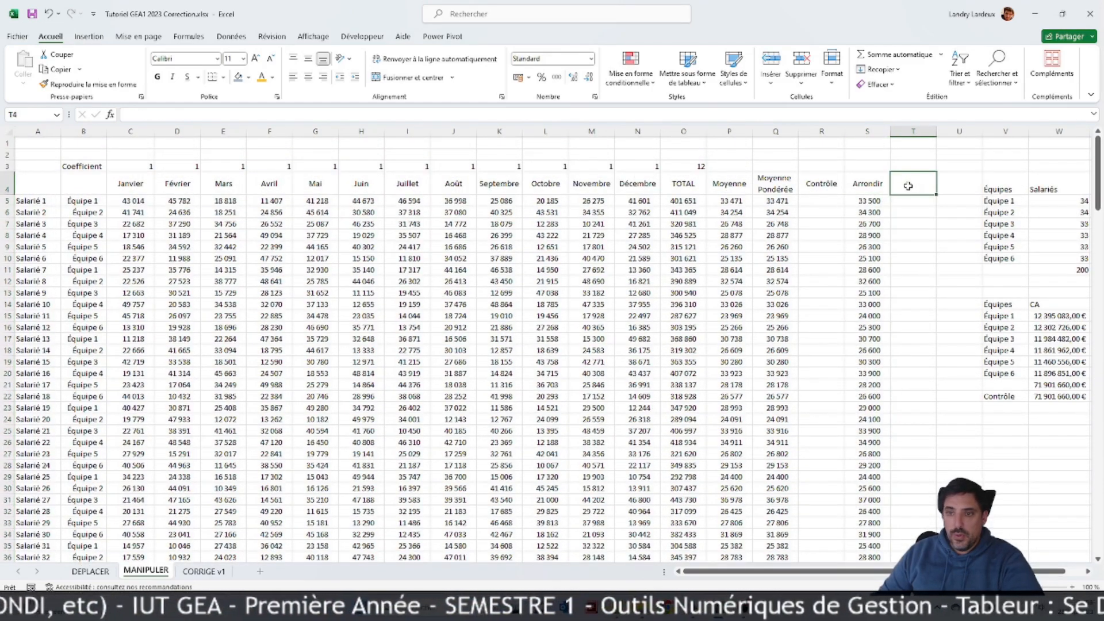
text(Sparkline)
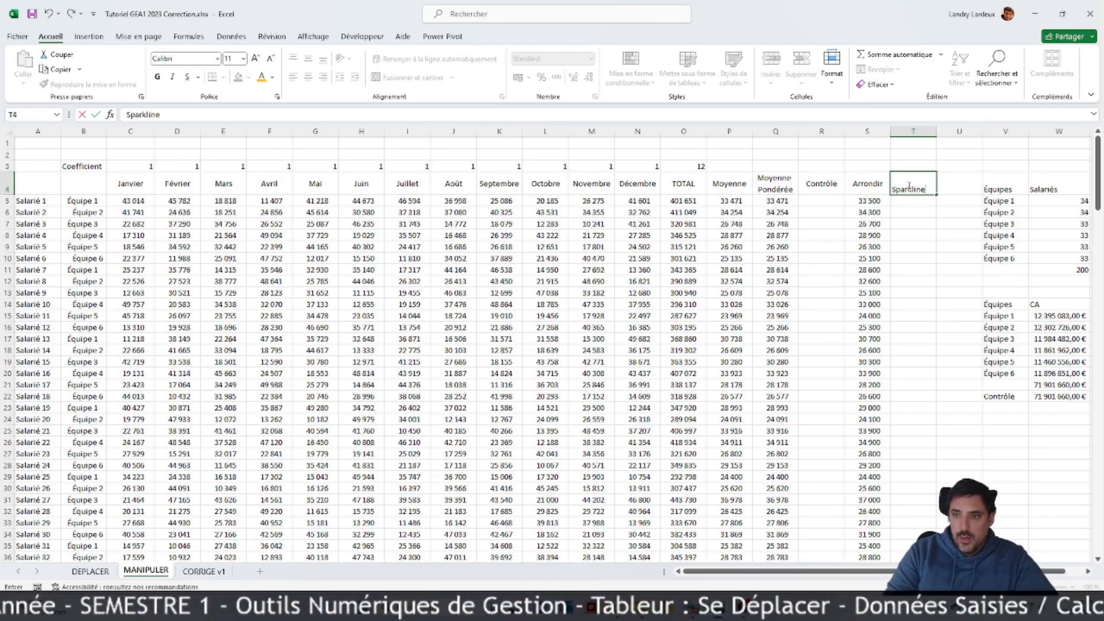
key(Return)
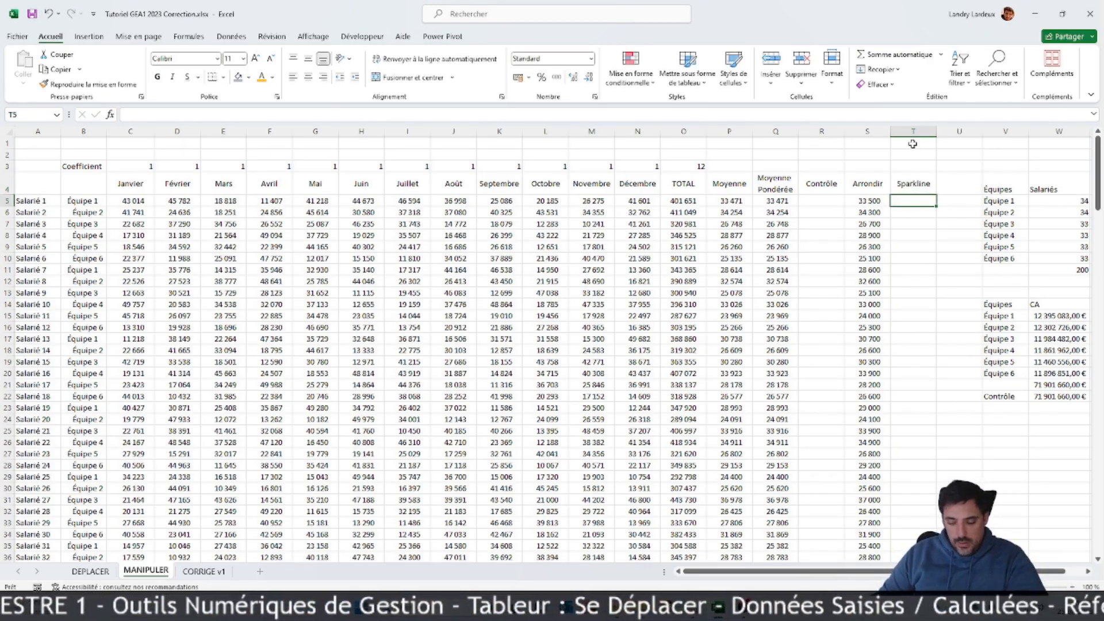
Step: Insert a line sparkline in T5 from the monthly data C5:N5 and show its markers
click(88, 36)
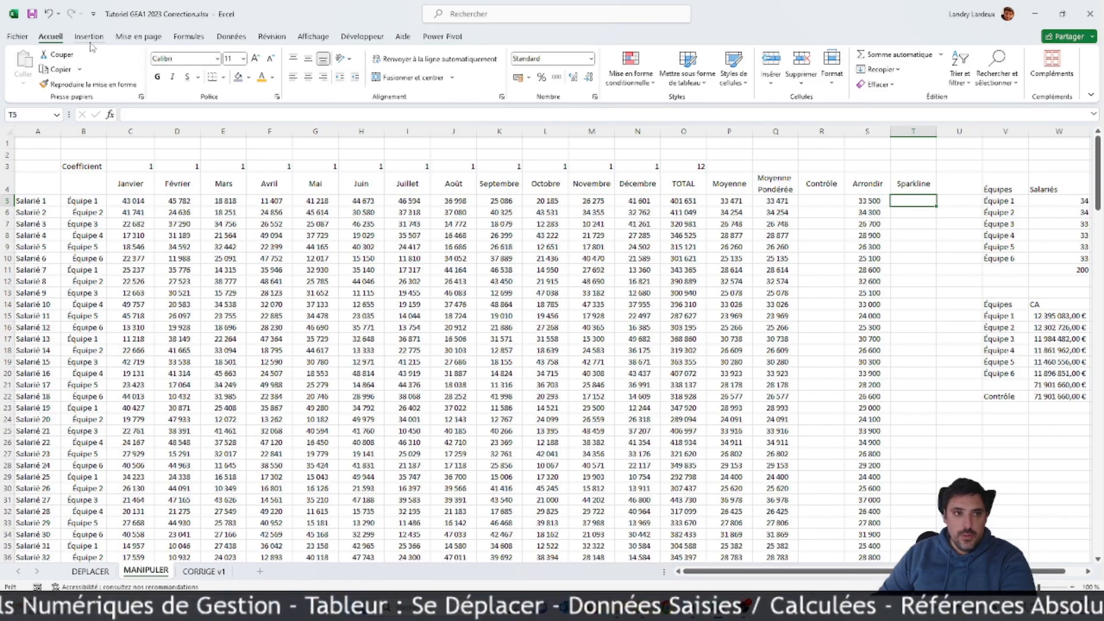
click(577, 64)
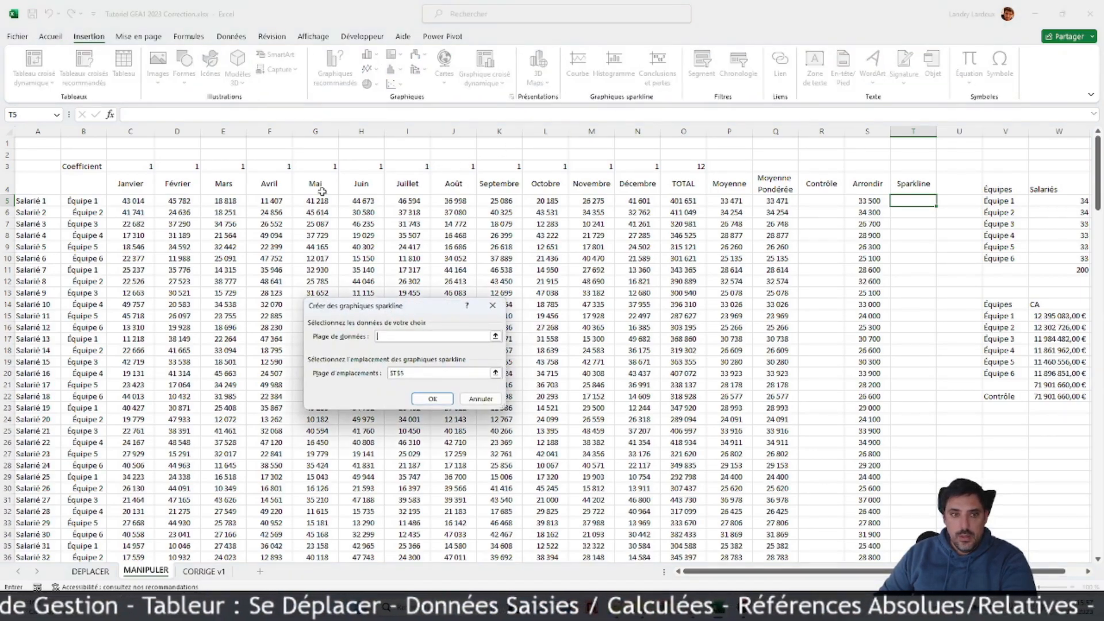
click(495, 336)
drag(132, 201, 638, 204)
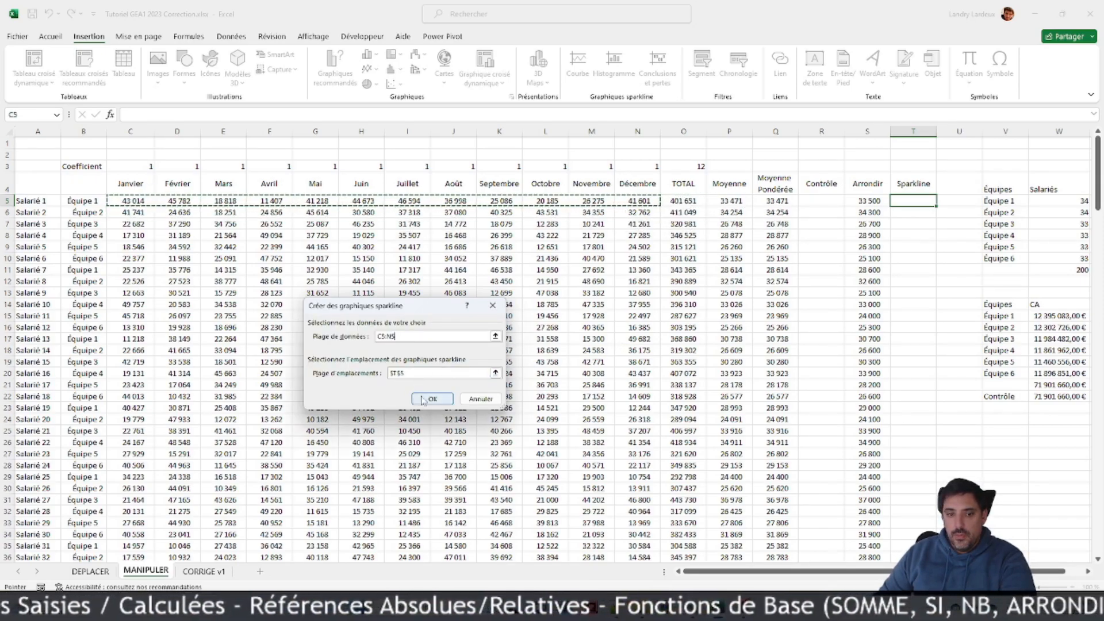
click(432, 399)
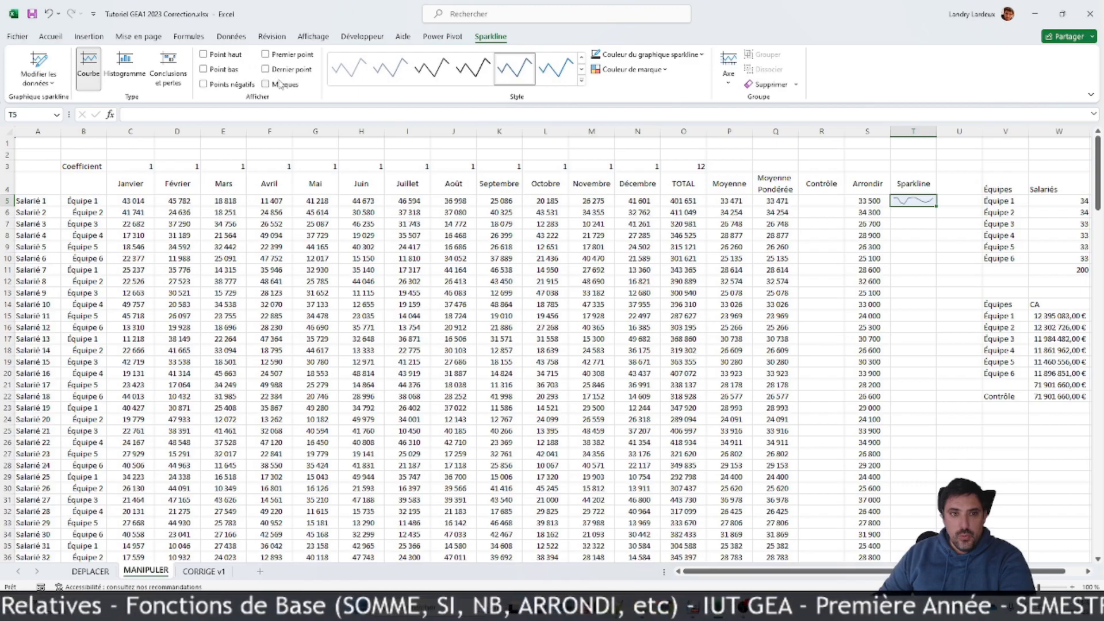
click(280, 86)
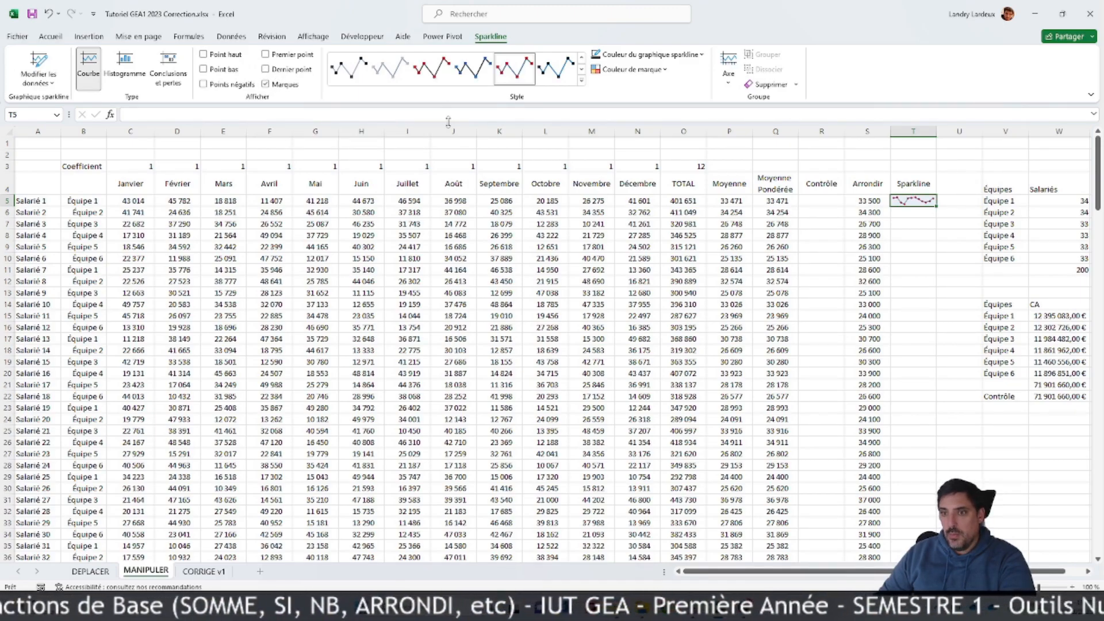
Step: Fill the sparkline from T5 down to the last employee in T204
click(930, 225)
click(920, 201)
drag(936, 205, 911, 516)
scroll(1003, 351, up, 12)
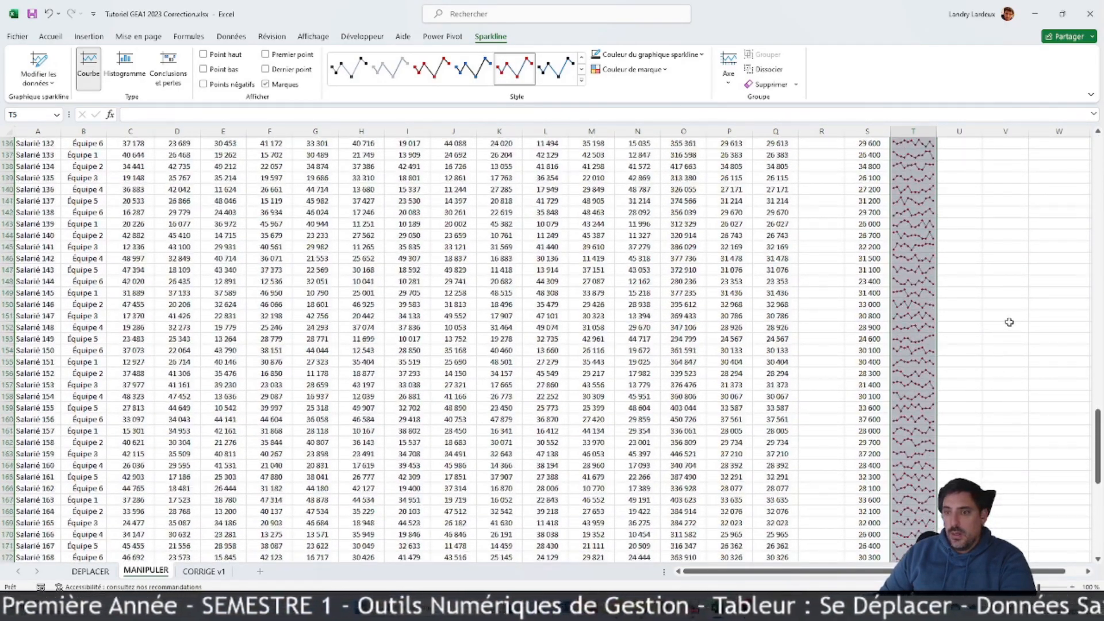
scroll(1009, 322, up, 13)
drag(1099, 349, 1100, 149)
click(1043, 453)
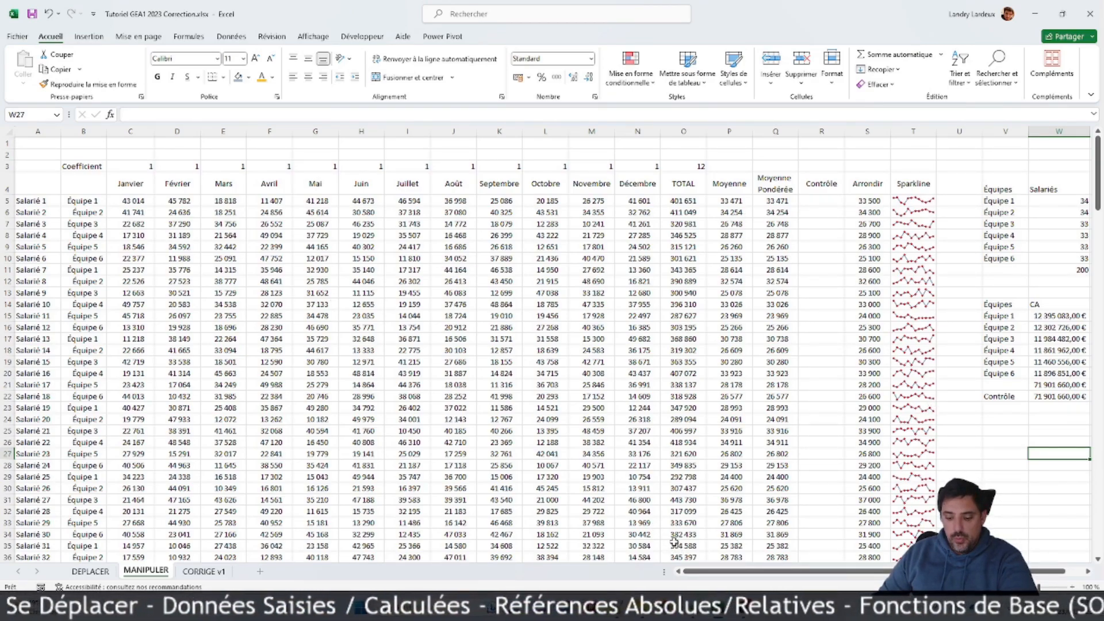
Step: Apply blue horizontal inner borders to the employee table from the header row to the last employee, A4:S204
click(819, 398)
scroll(816, 391, down, 6)
scroll(816, 386, down, 15)
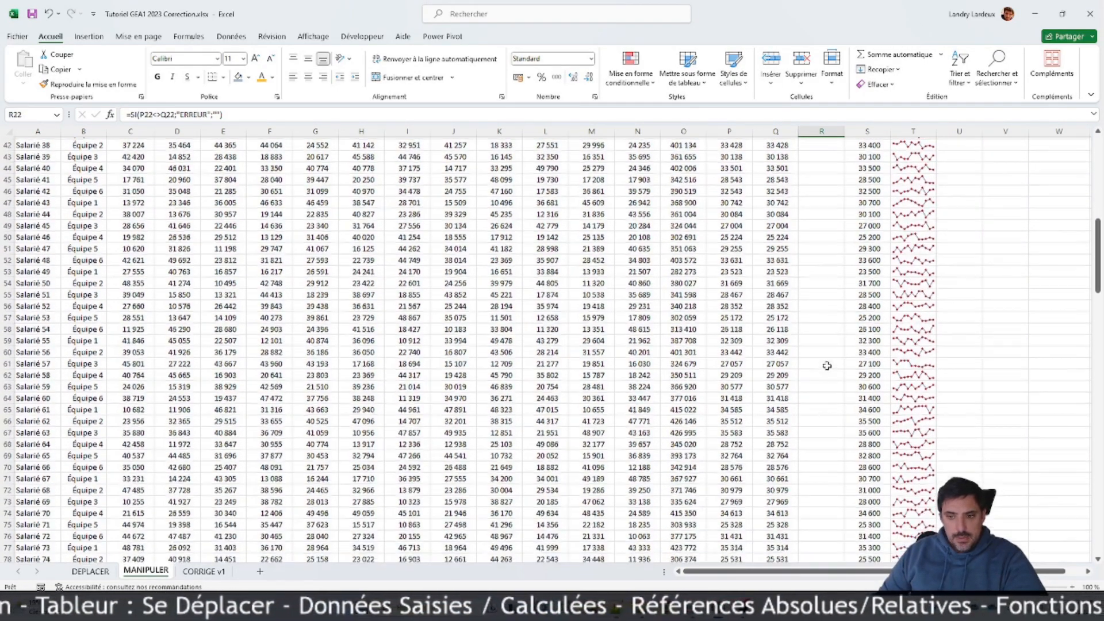
scroll(833, 369, down, 20)
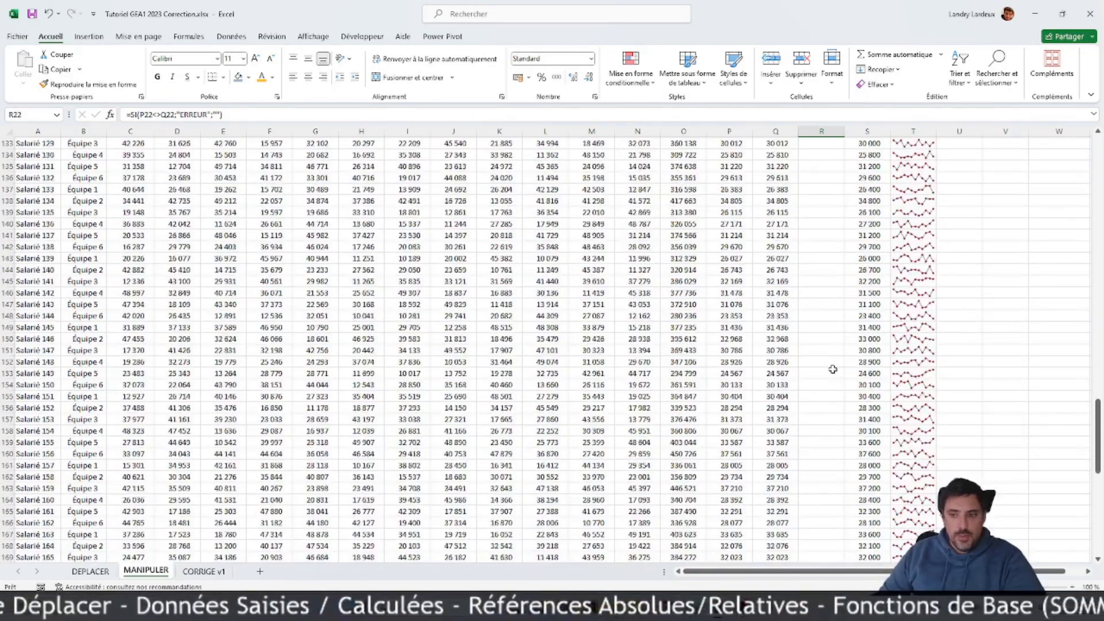
click(907, 371)
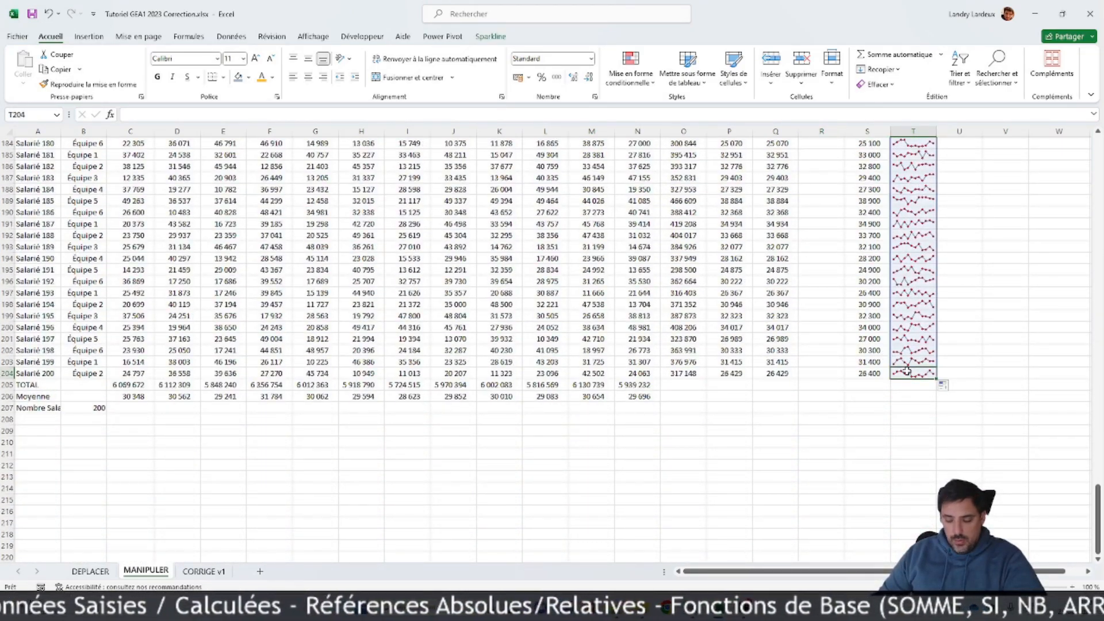
click(855, 372)
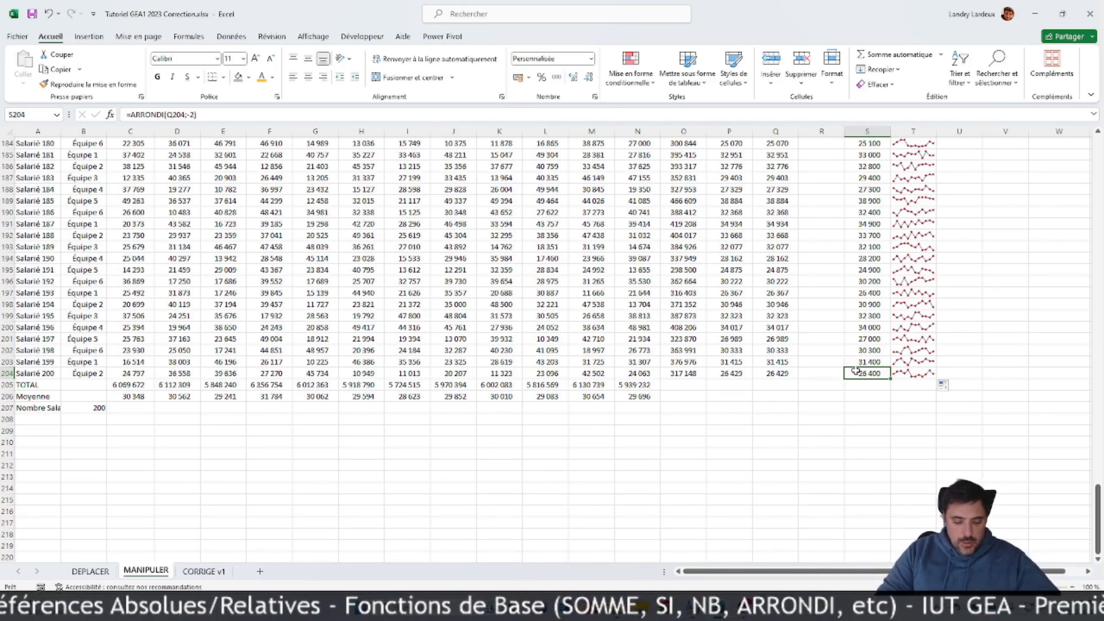
key(ctrl+shift+Left)
key(ctrl+shift+Left)
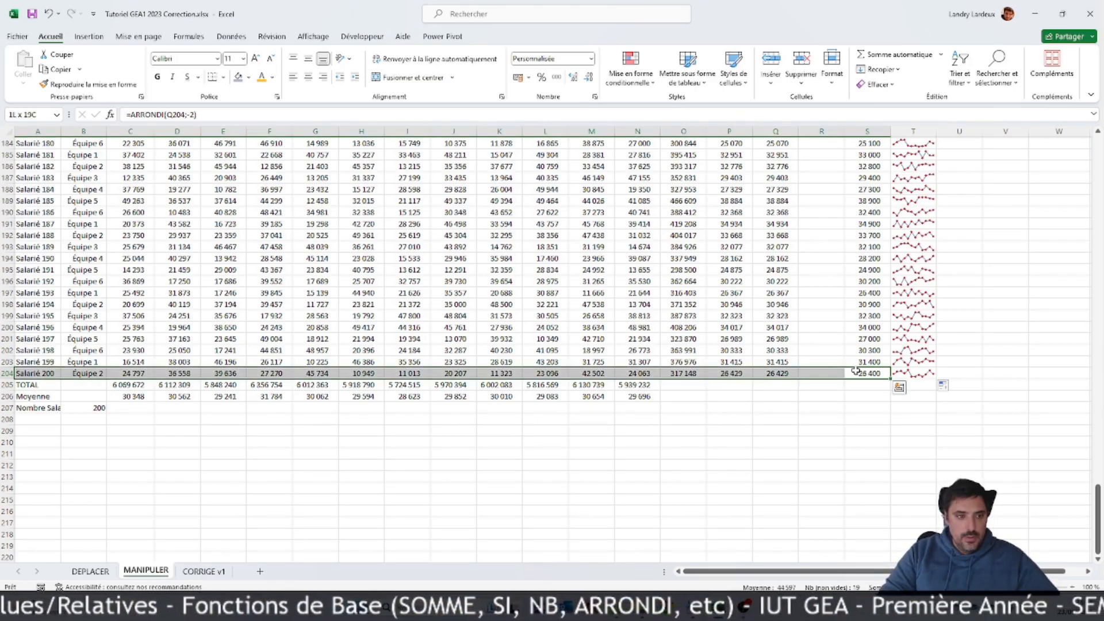
key(ctrl+shift+Up)
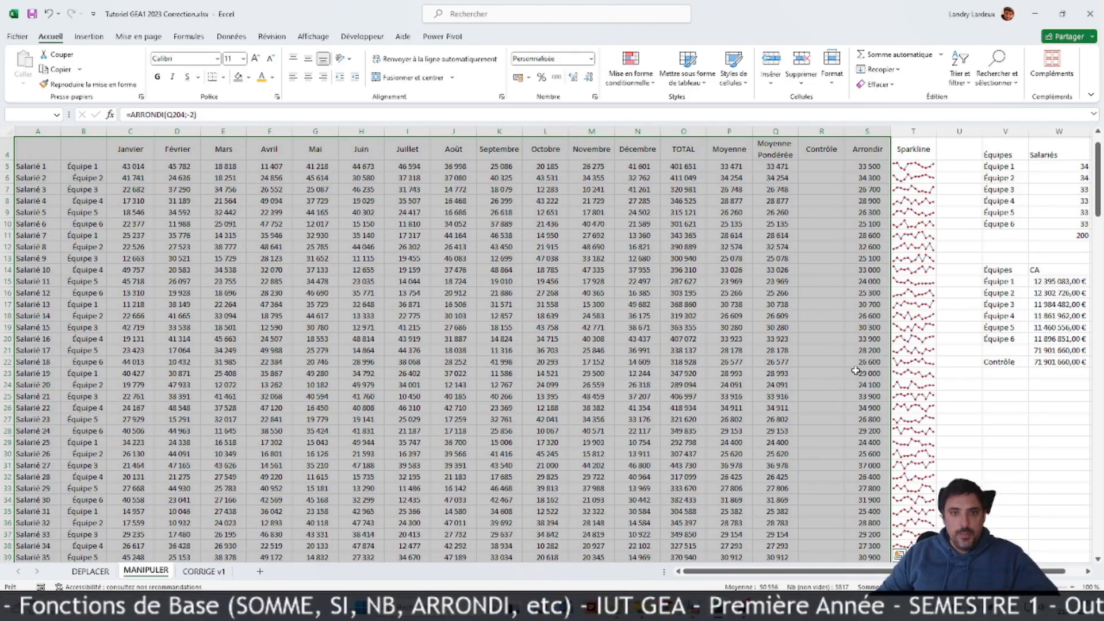
right_click(265, 151)
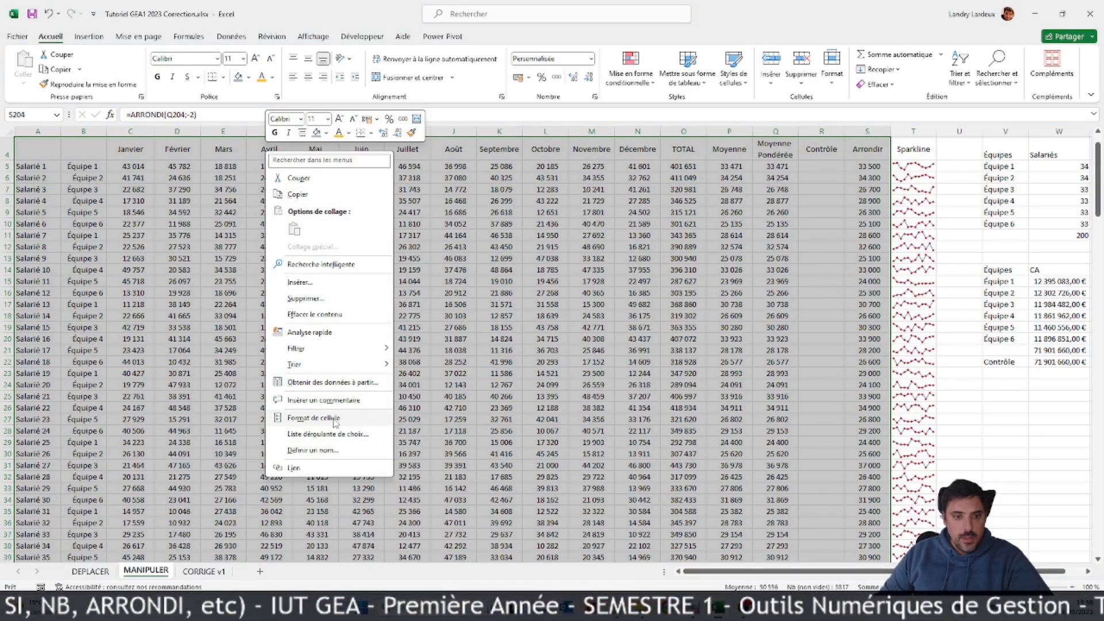
click(314, 418)
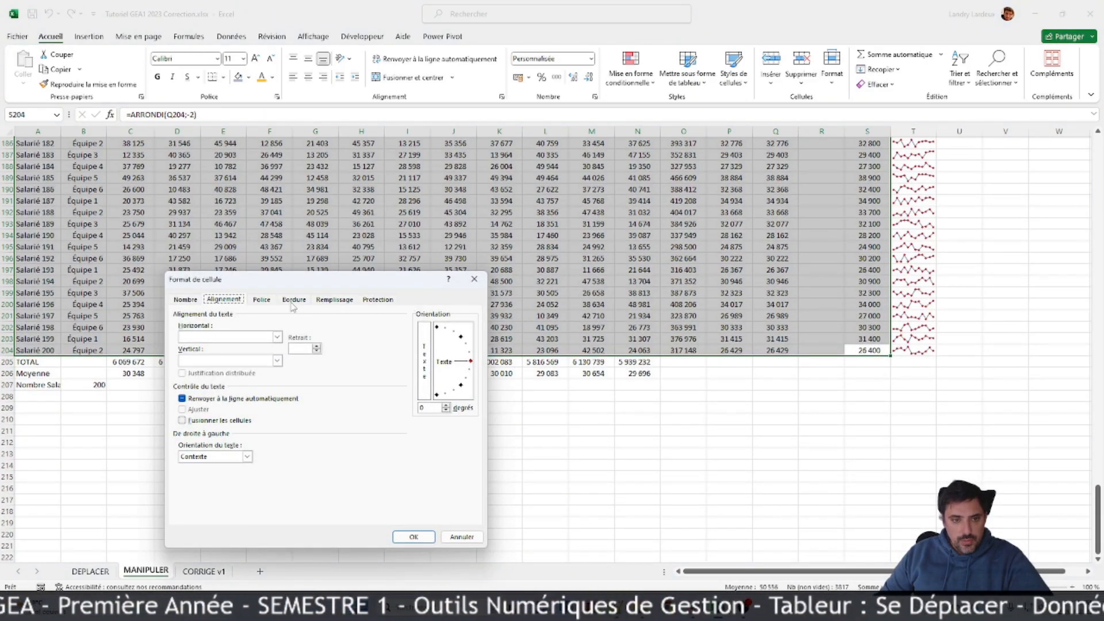
click(294, 301)
click(253, 418)
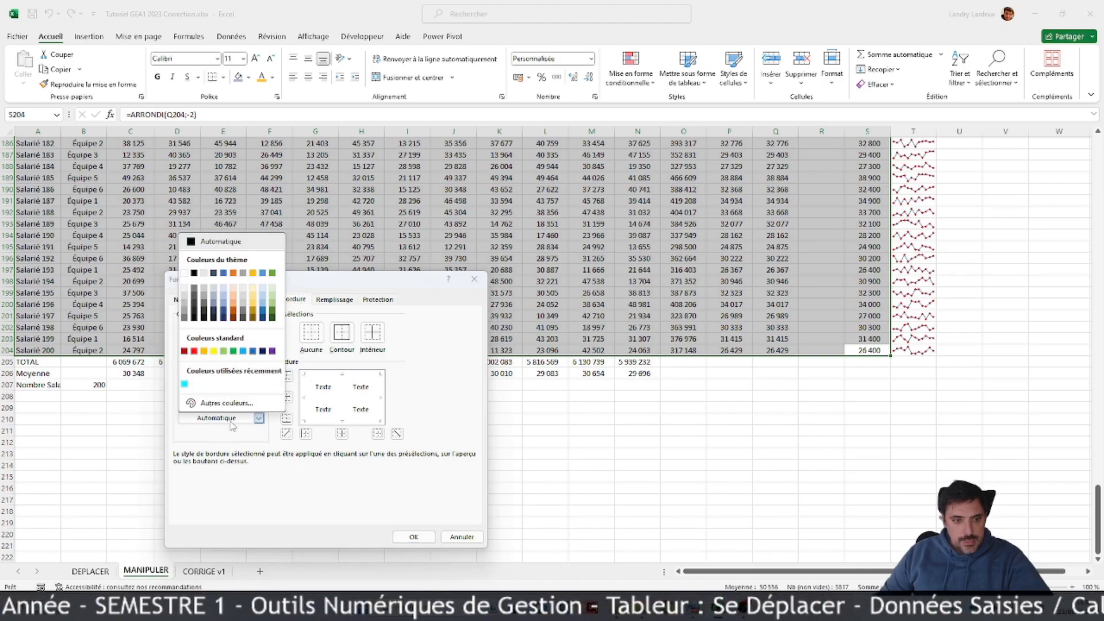
click(222, 308)
click(335, 398)
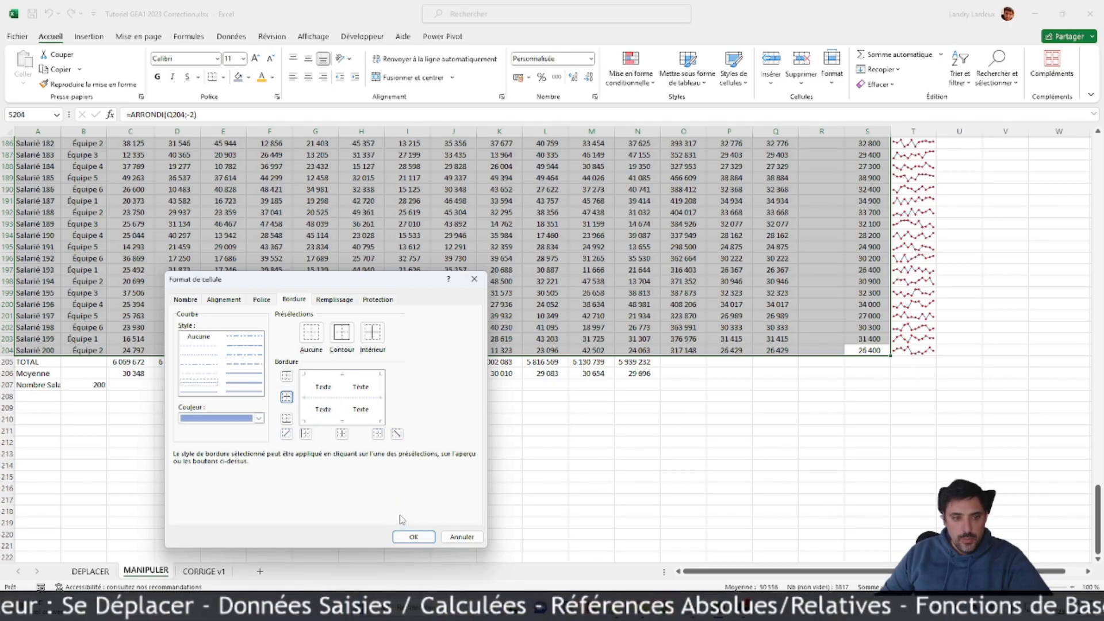
click(414, 537)
scroll(662, 374, up, 20)
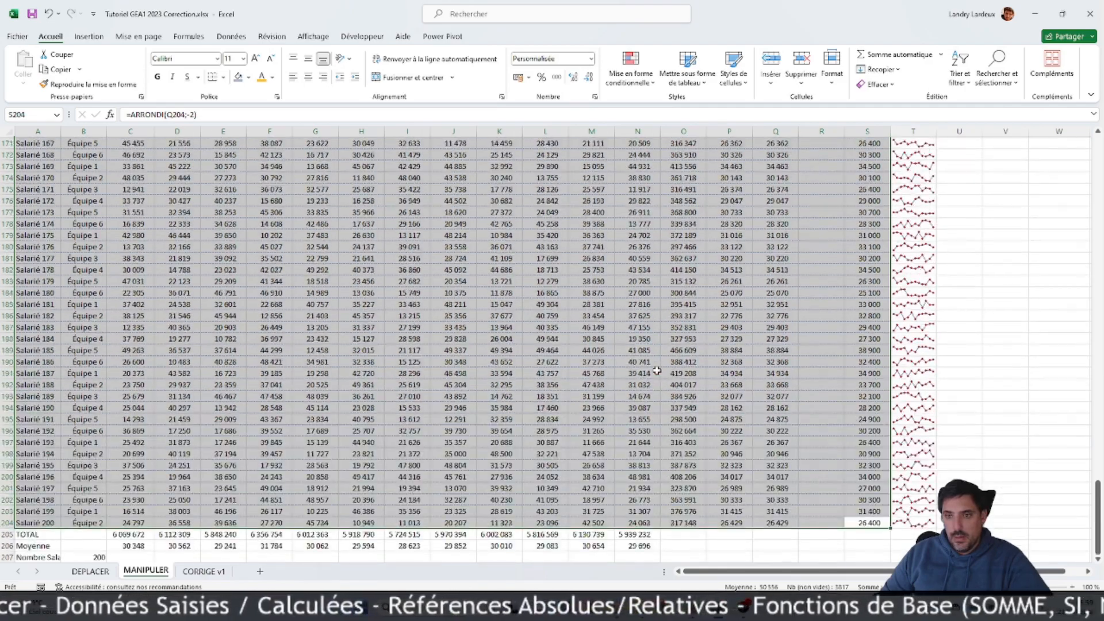
scroll(656, 371, up, 6)
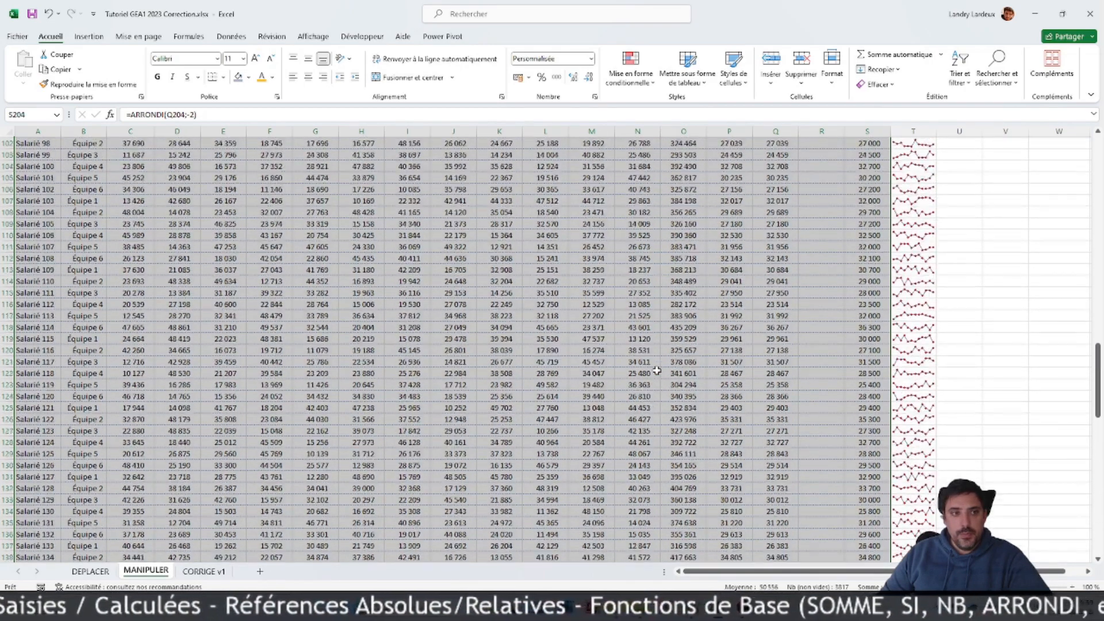
scroll(657, 371, up, 20)
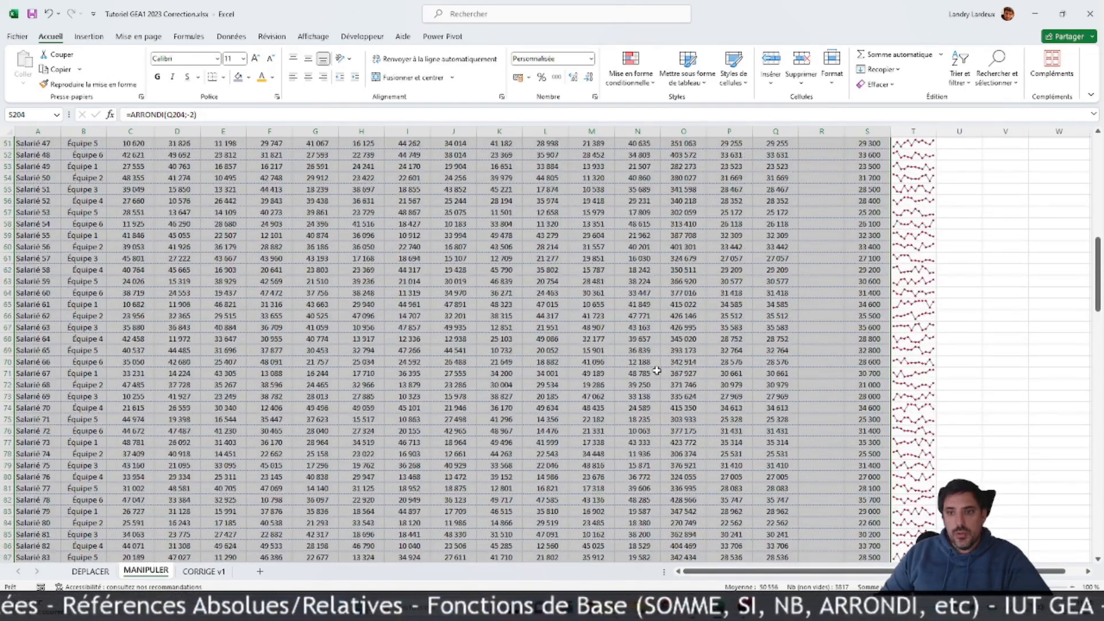
scroll(657, 371, up, 11)
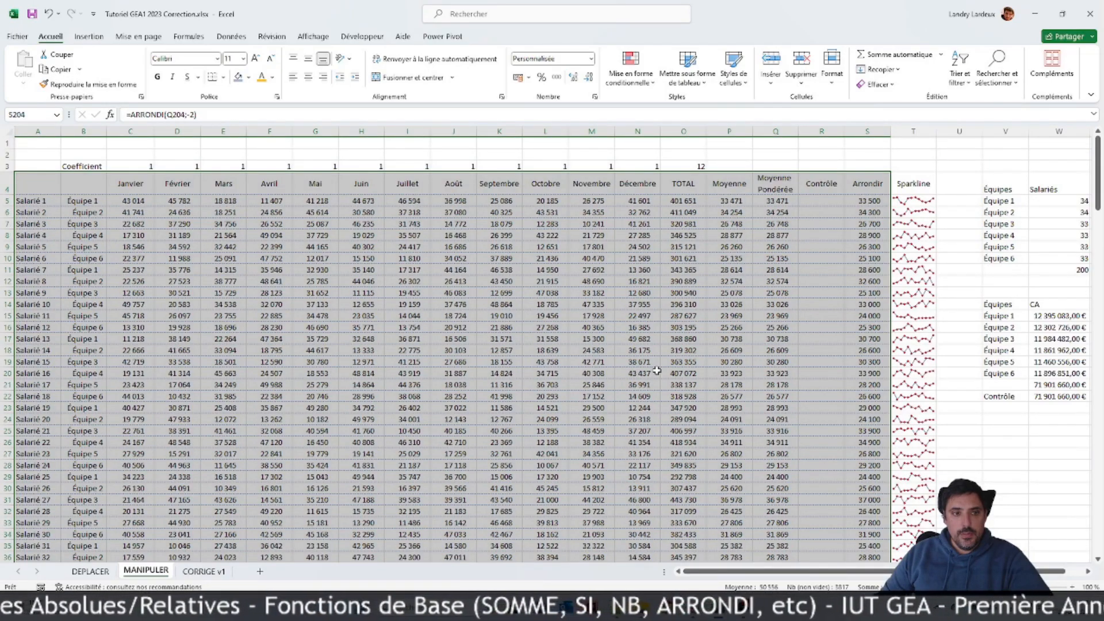
click(627, 363)
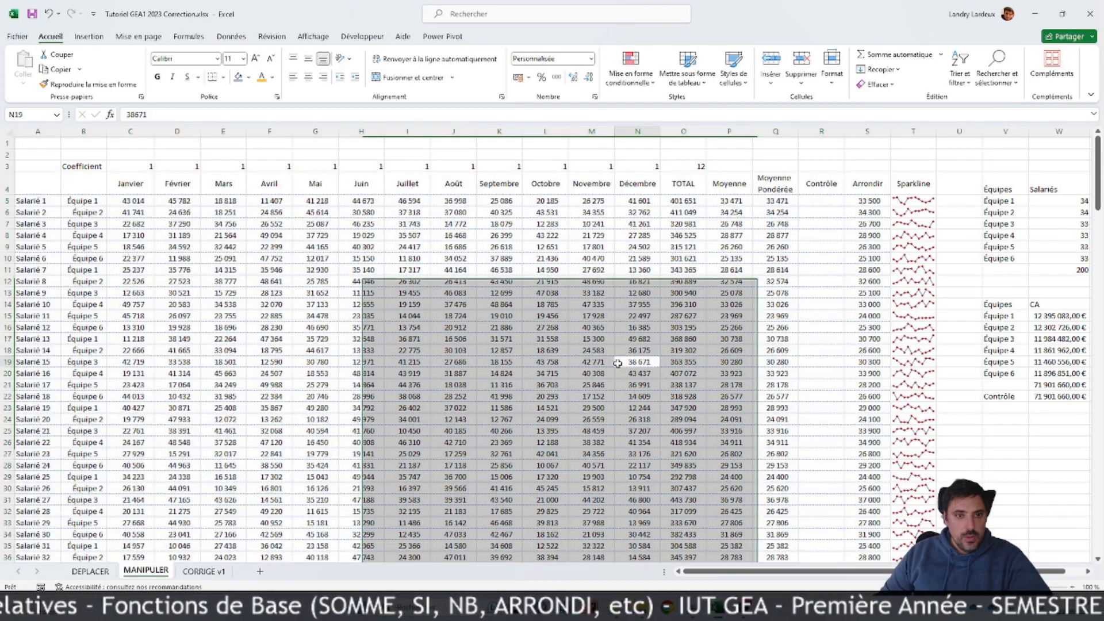
Step: Make the header row 4 bold and centre its text both horizontally and vertically
click(8, 188)
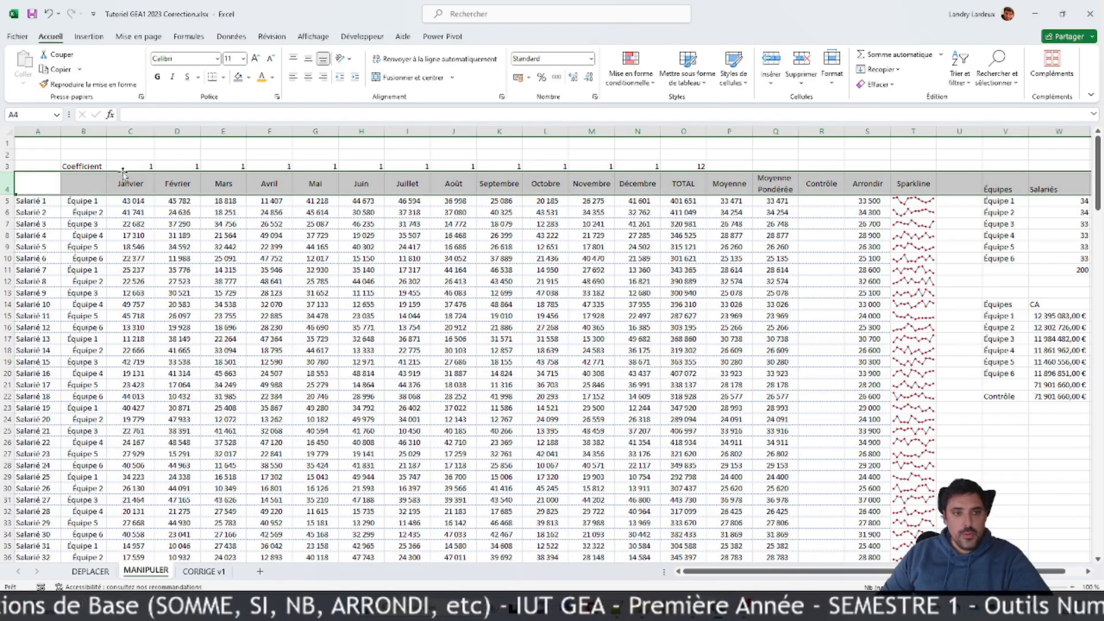
click(157, 76)
click(308, 77)
click(308, 58)
click(500, 347)
Step: Fill the employee and team cells A5:B204 with a light grey background
scroll(500, 340, down, 1)
scroll(500, 340, up, 1)
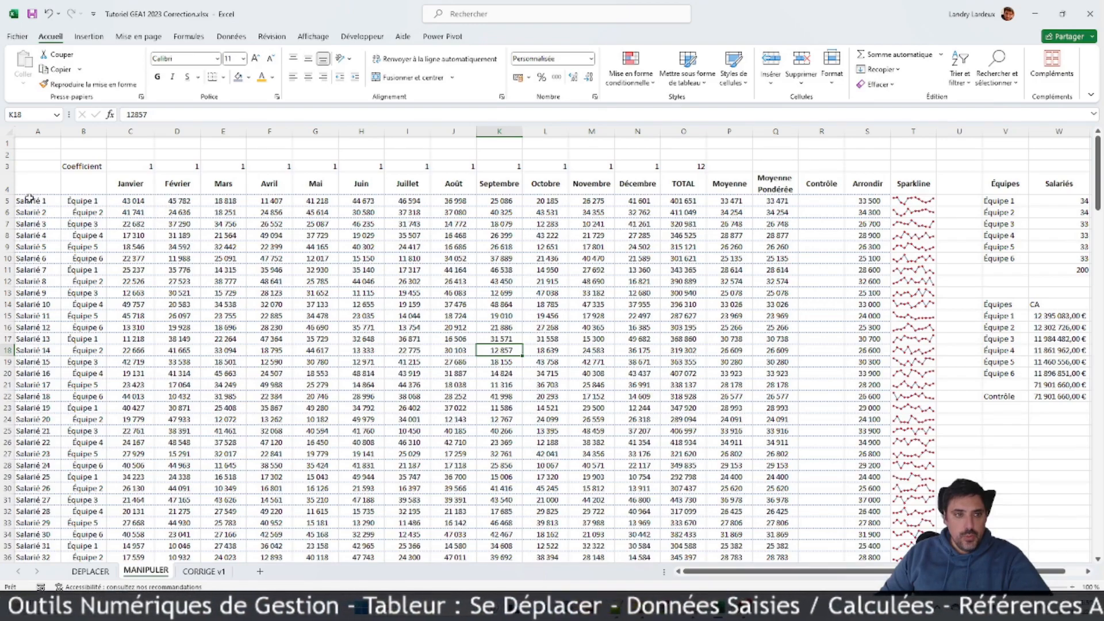
scroll(67, 305, down, 15)
scroll(75, 302, up, 12)
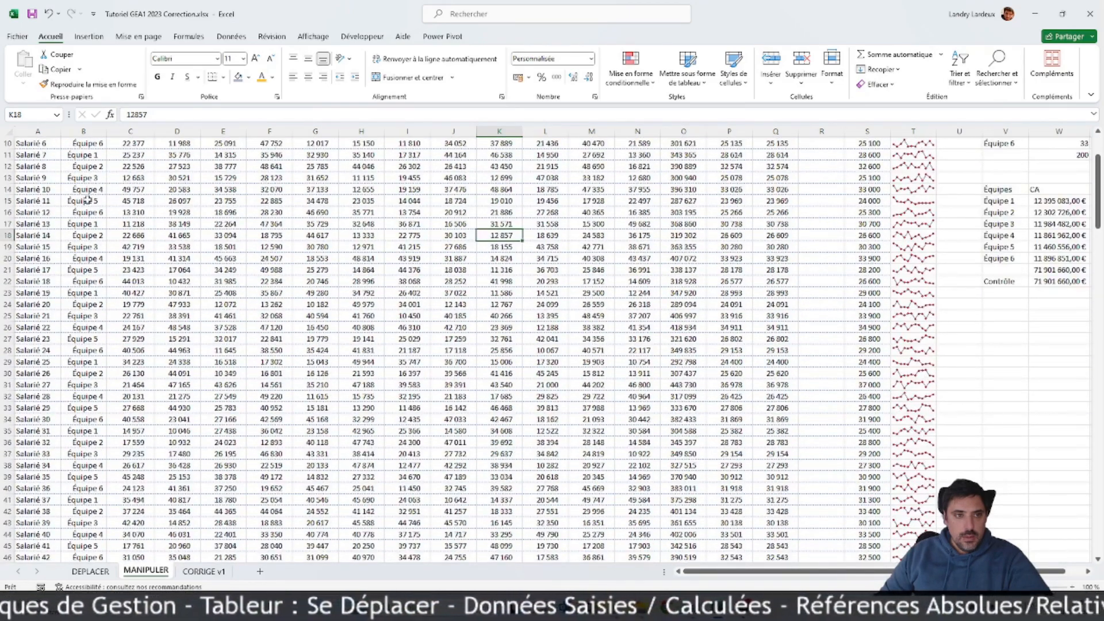
scroll(88, 198, up, 3)
click(97, 201)
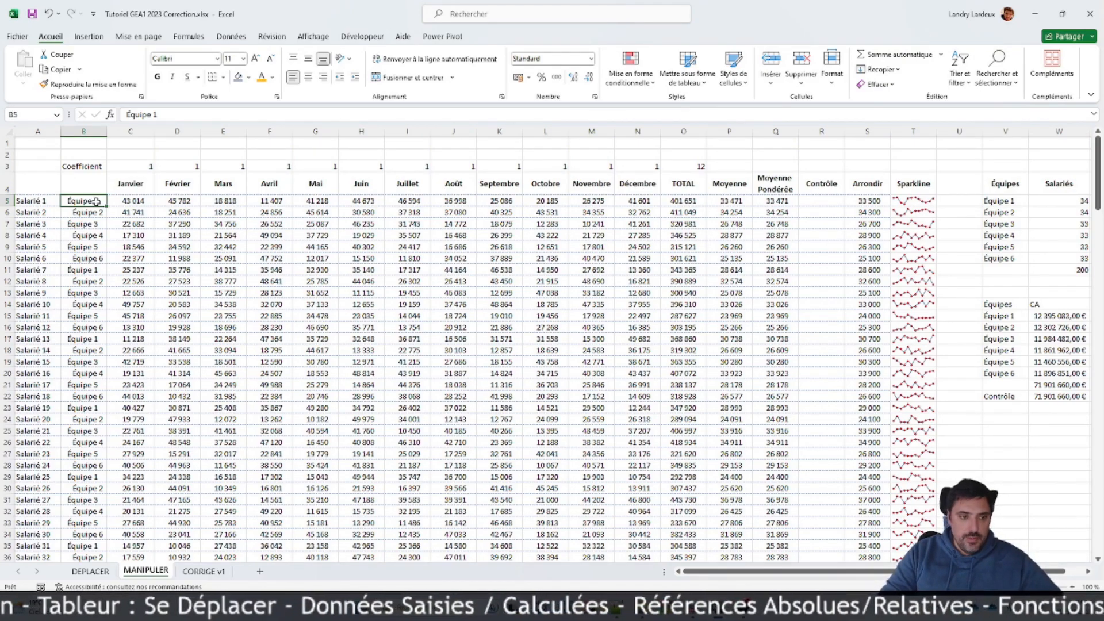
key(ctrl+Down)
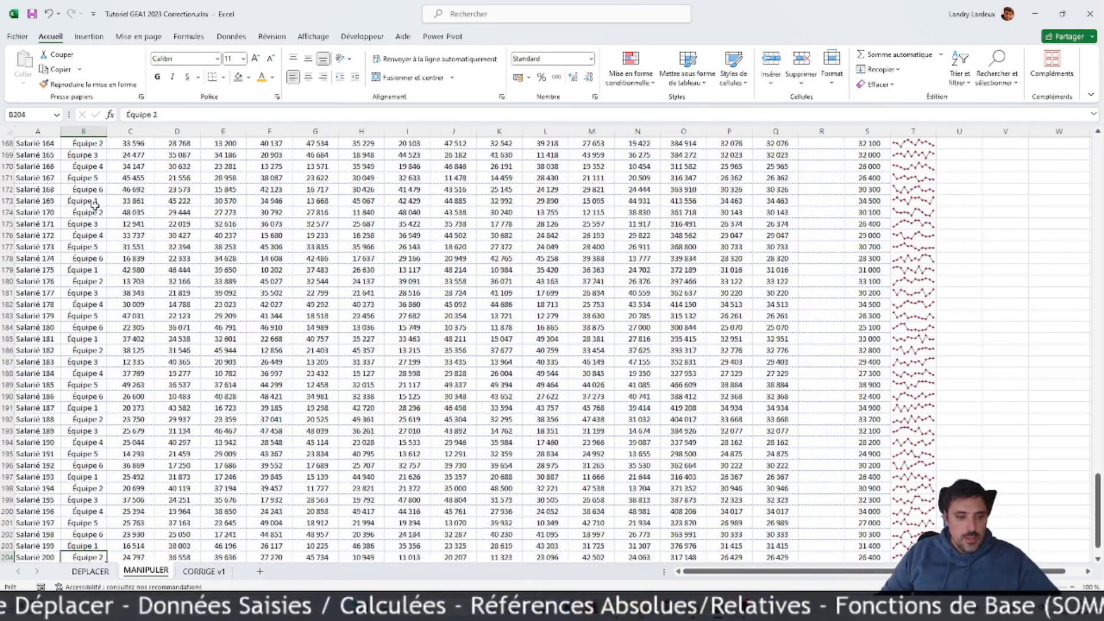
scroll(95, 205, down, 4)
drag(88, 418, 37, 189)
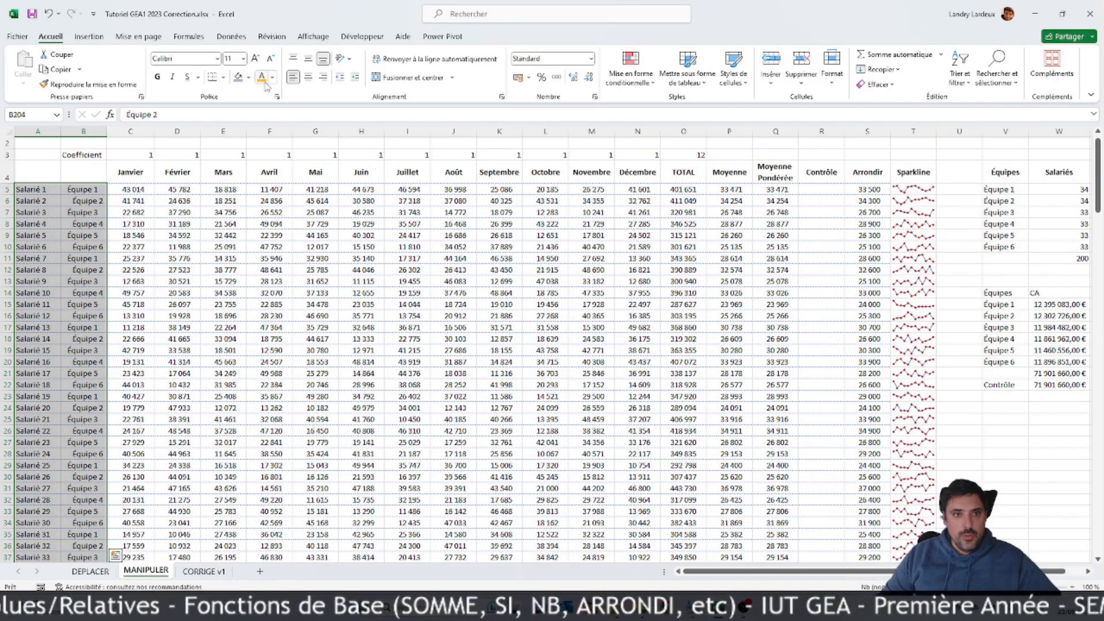
click(249, 77)
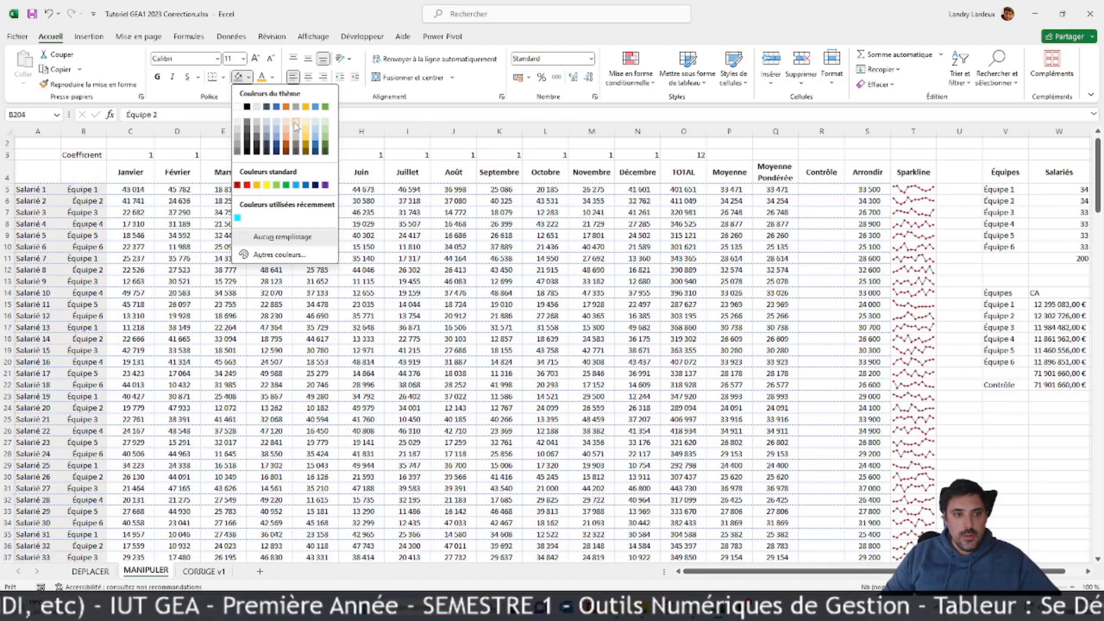
click(296, 127)
click(313, 293)
click(127, 351)
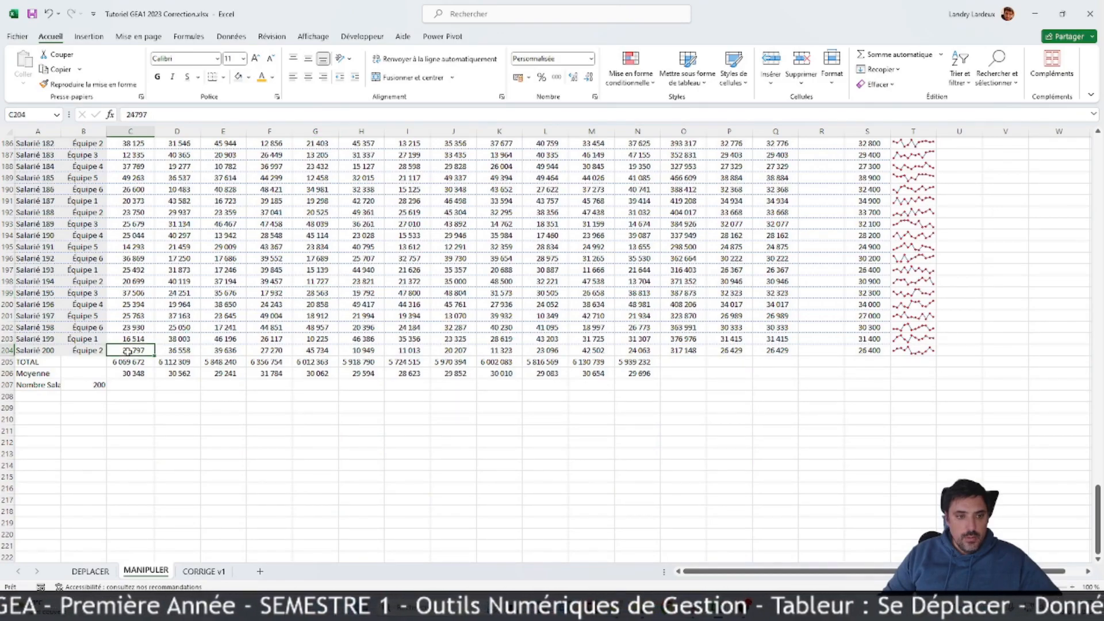
drag(131, 351, 209, 72)
click(227, 246)
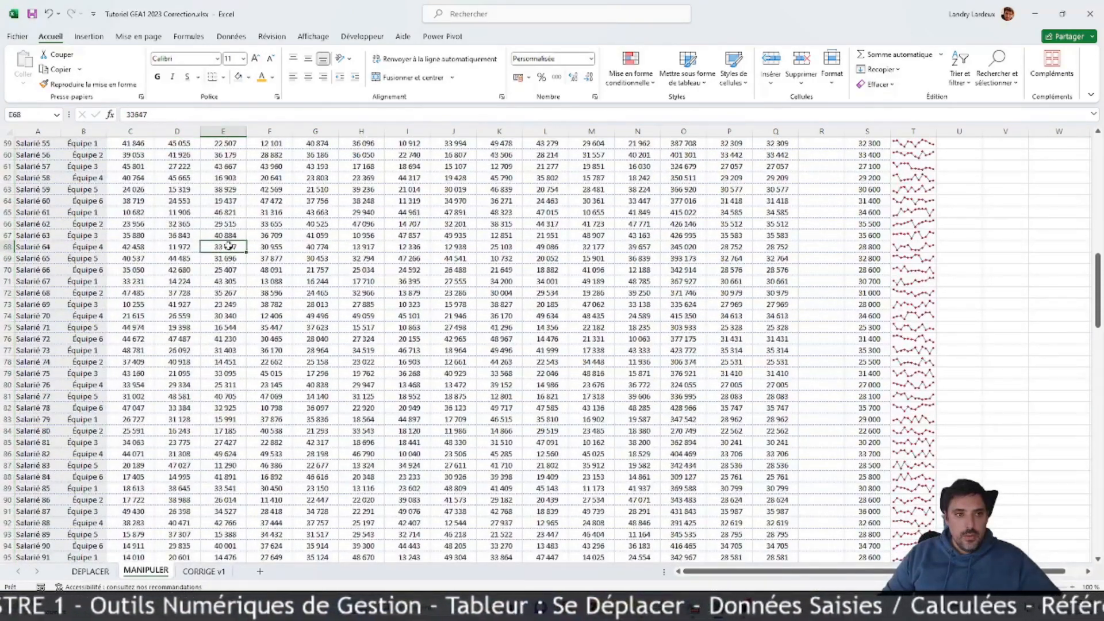
scroll(228, 246, up, 11)
scroll(229, 246, up, 8)
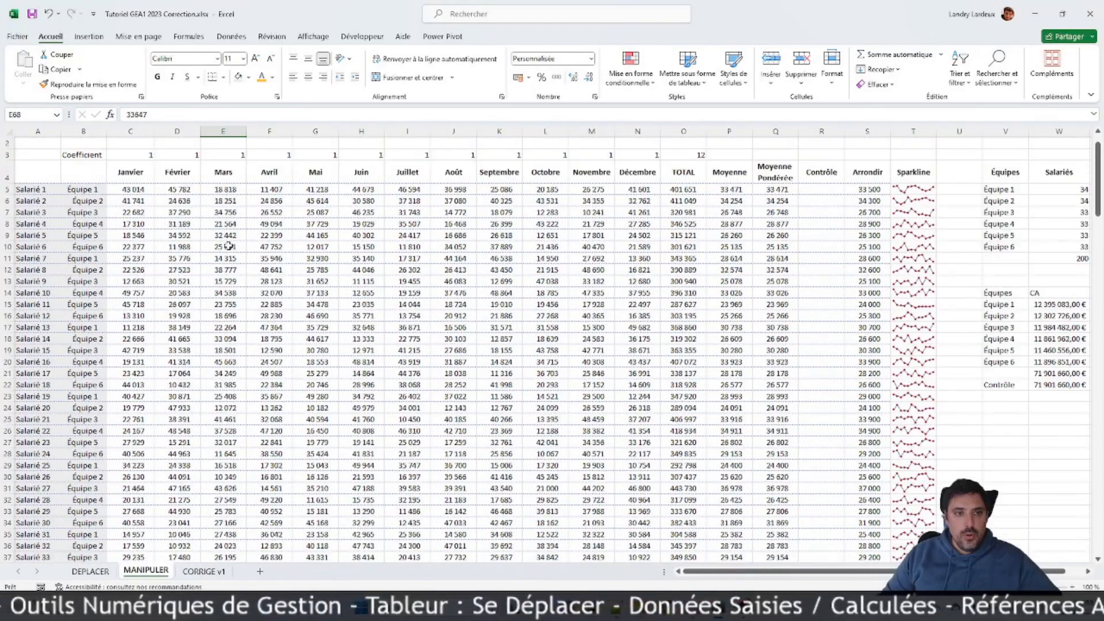
click(193, 191)
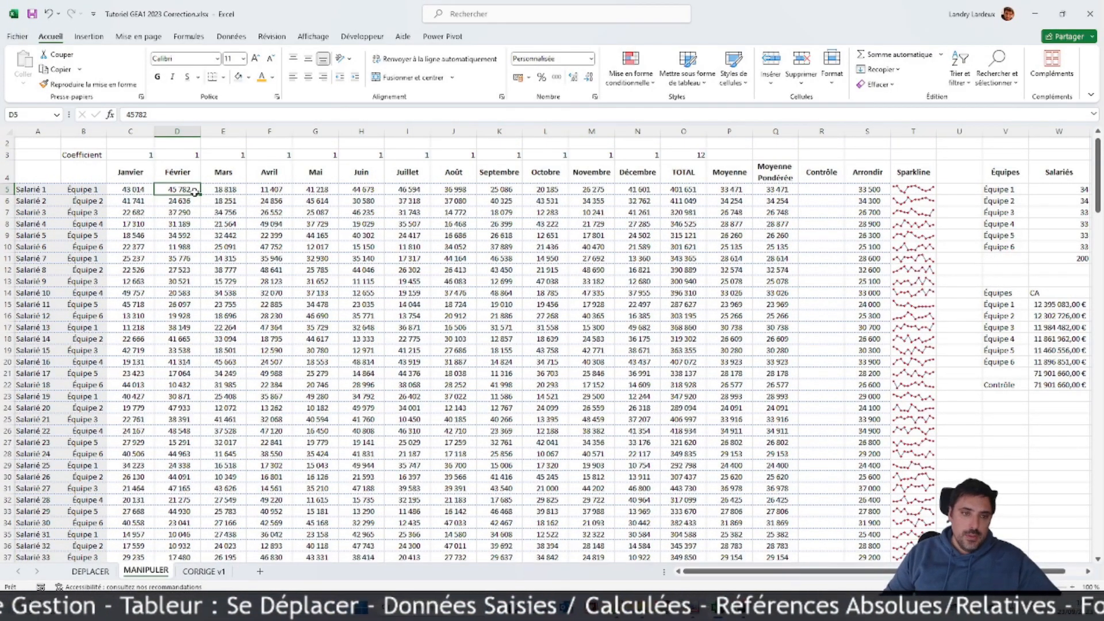
scroll(195, 192, down, 20)
scroll(185, 307, down, 20)
click(187, 258)
key(ctrl+shift+Up)
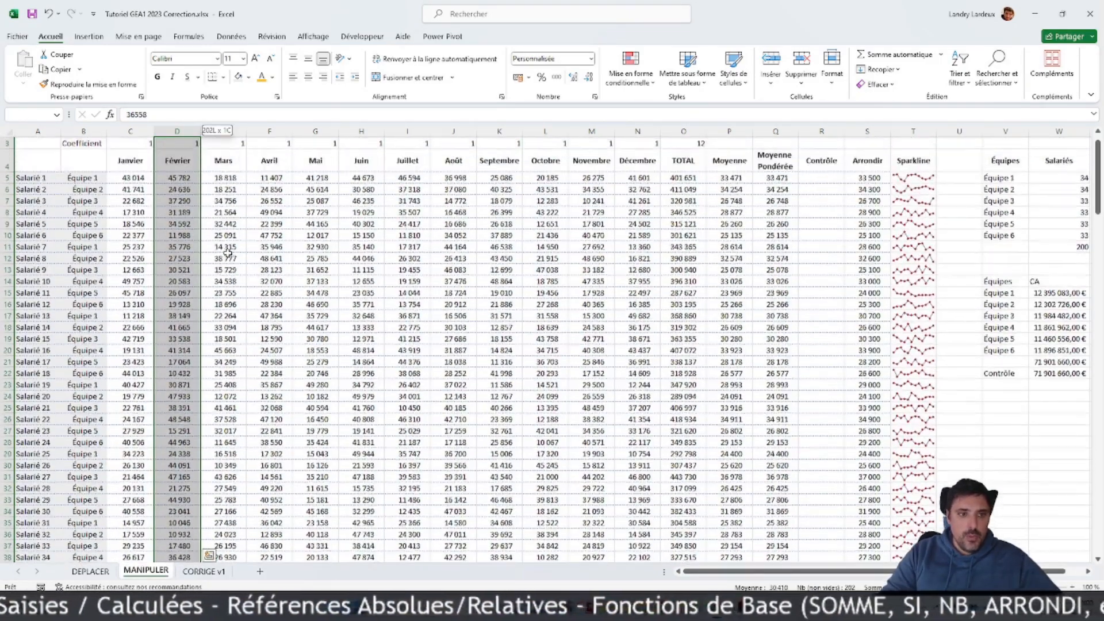
ctrl+click(182, 178)
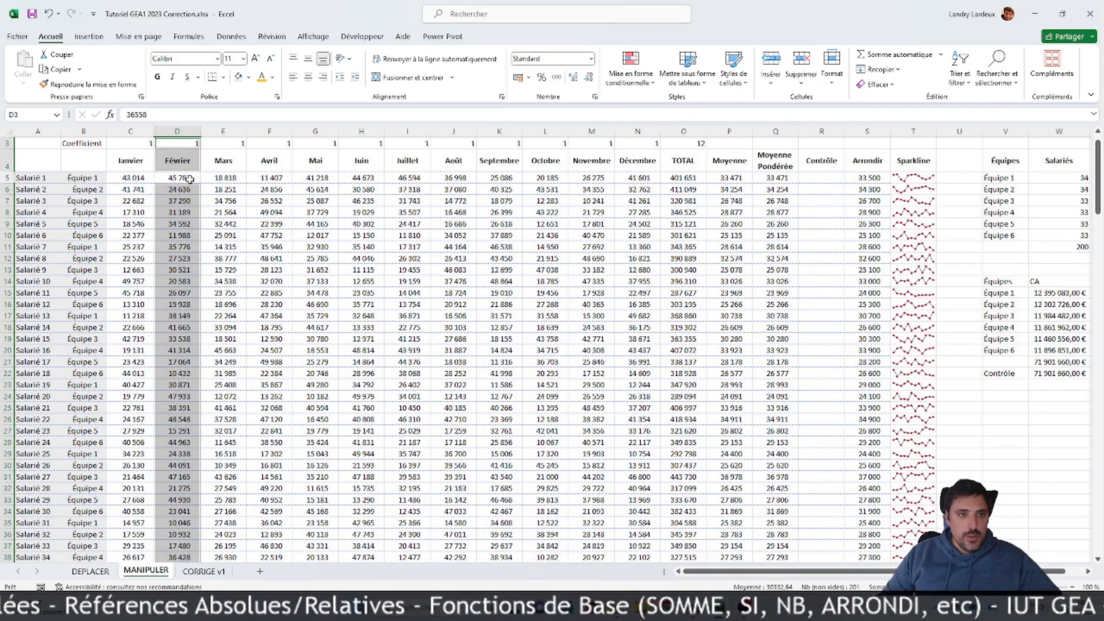
Step: Try a light blue background with a dotted pattern on the February values D5:D204, and undo it
click(193, 178)
scroll(195, 254, down, 20)
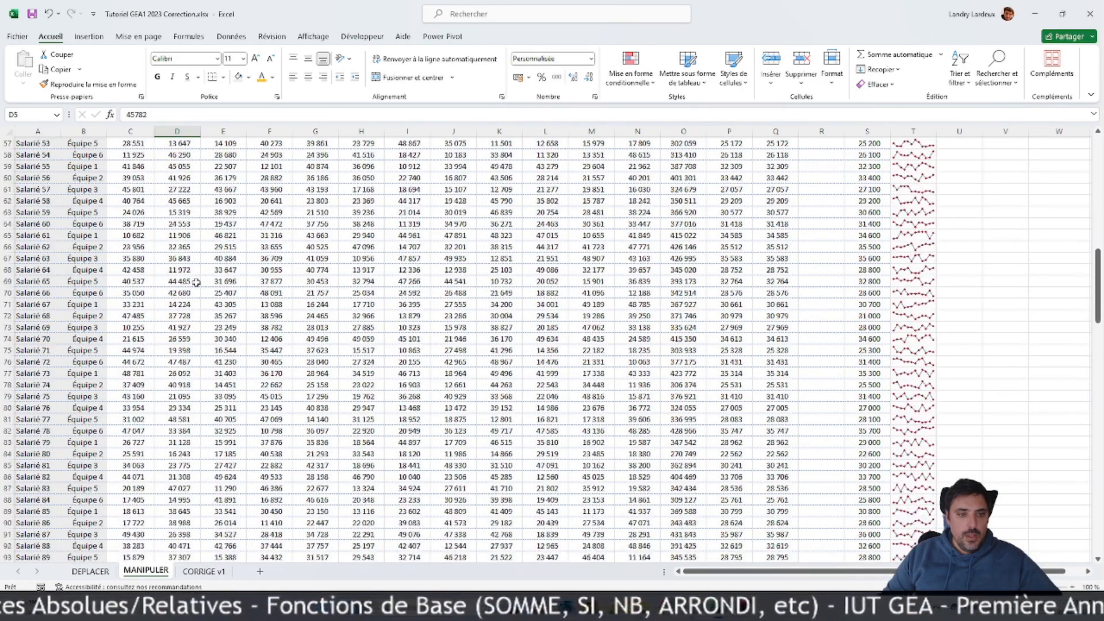
scroll(195, 286, down, 20)
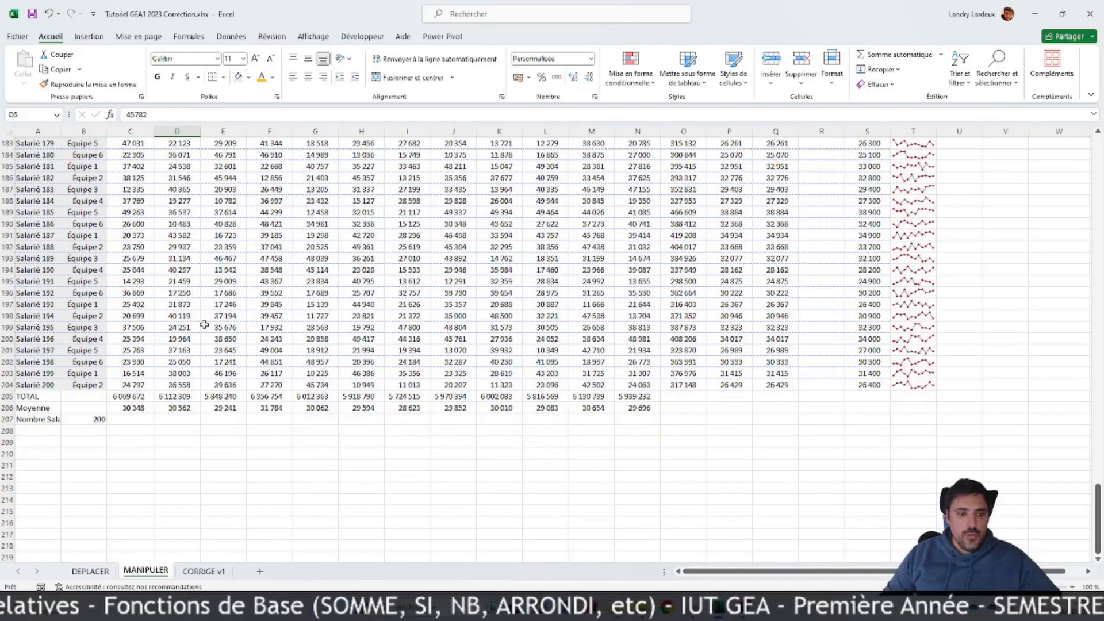
shift+click(181, 386)
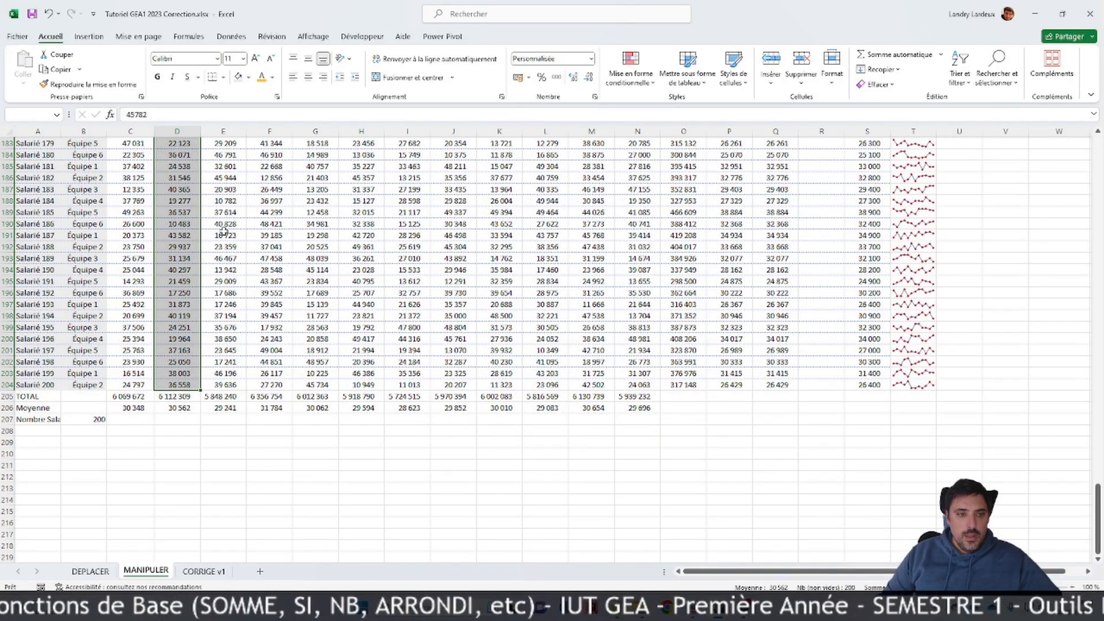
right_click(170, 144)
click(230, 433)
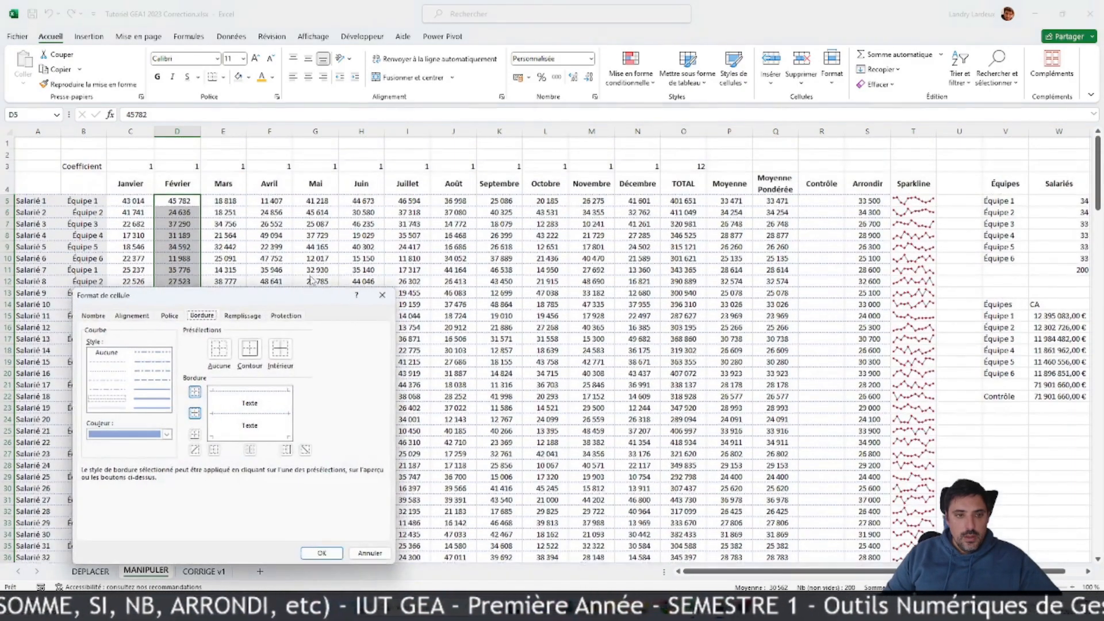
drag(272, 296, 602, 200)
click(564, 220)
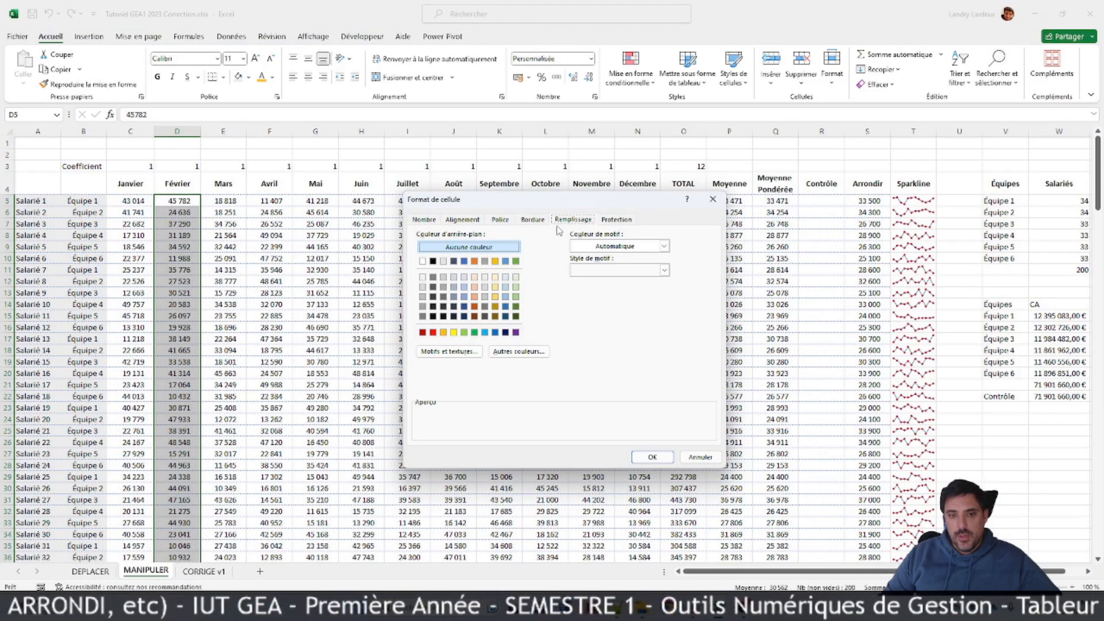
click(464, 278)
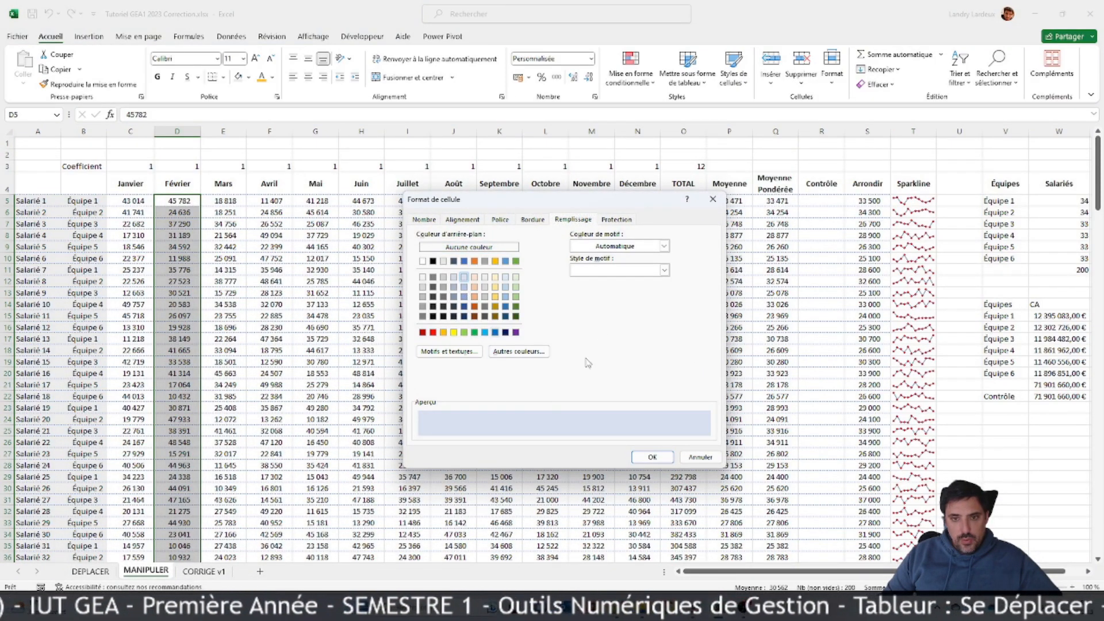
click(665, 271)
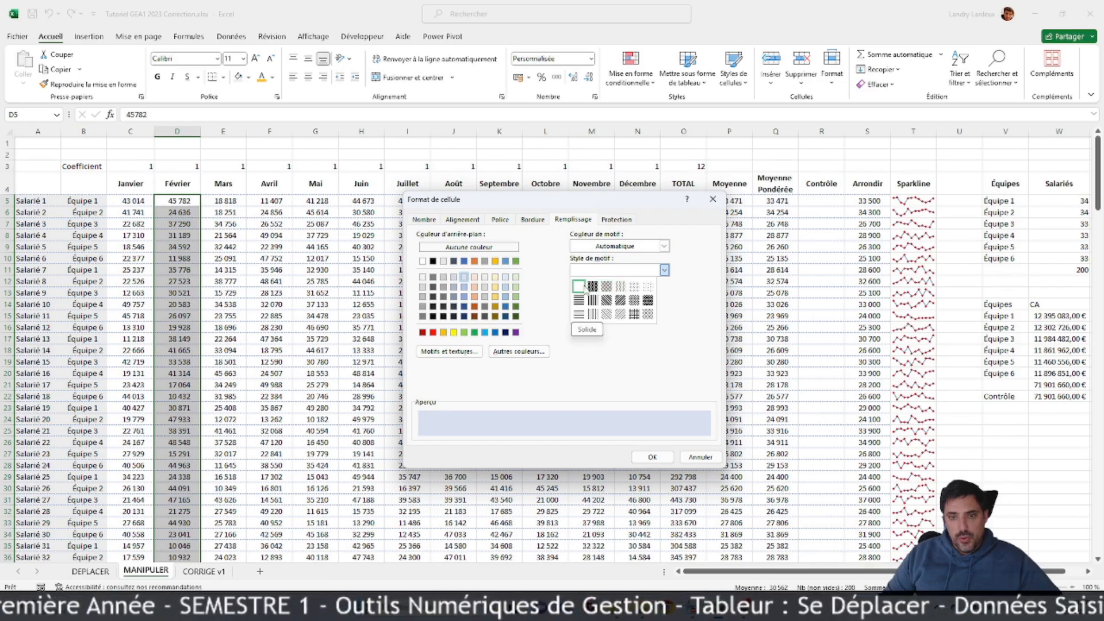
click(621, 285)
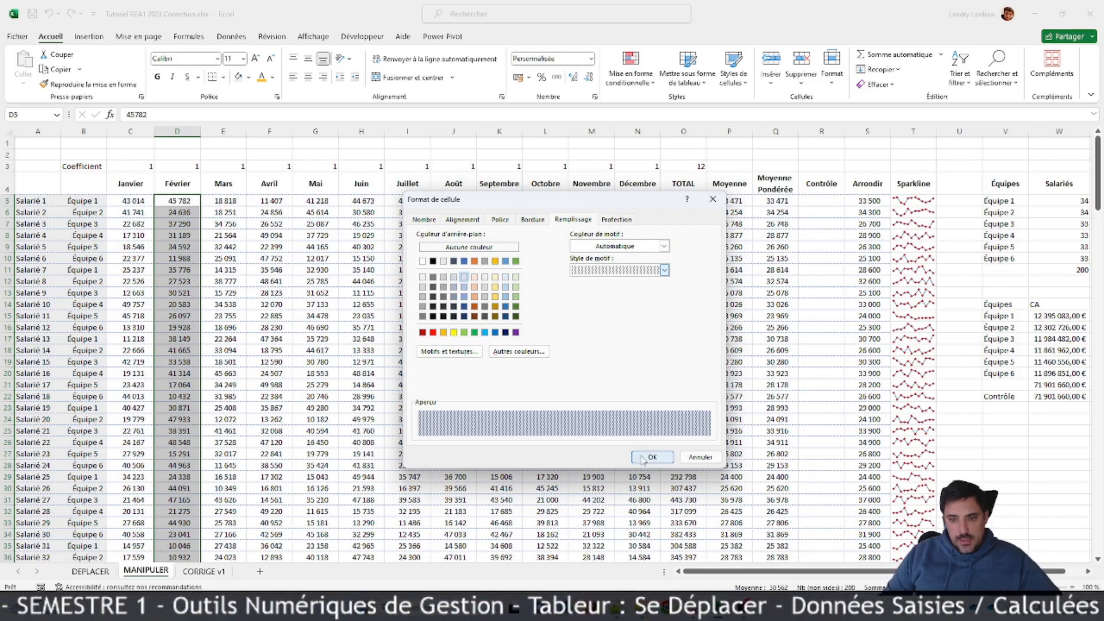
click(652, 457)
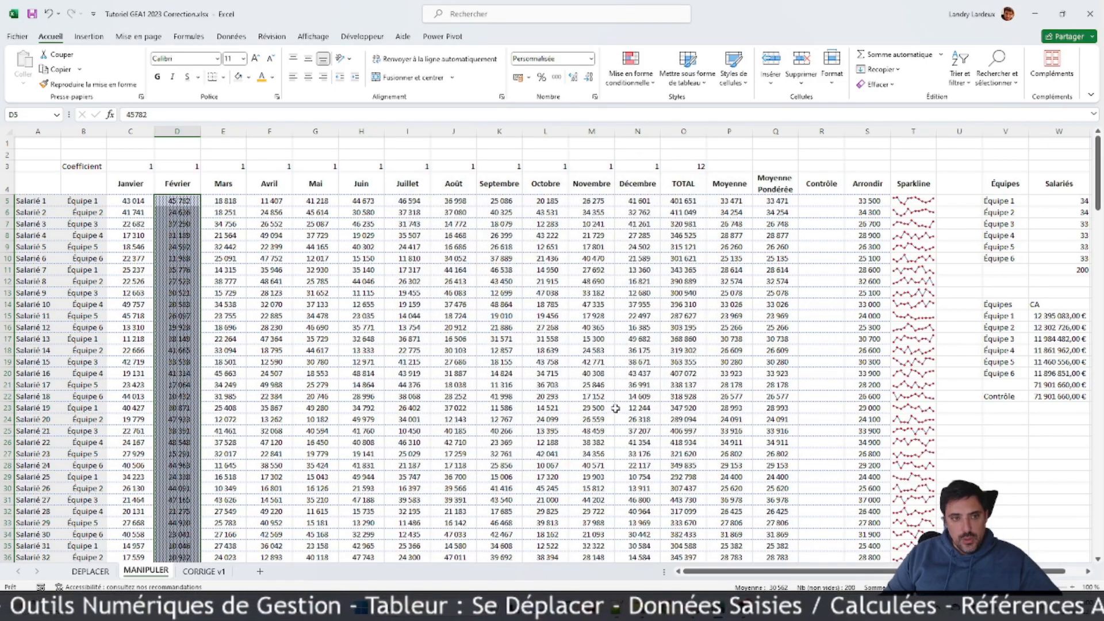
click(517, 377)
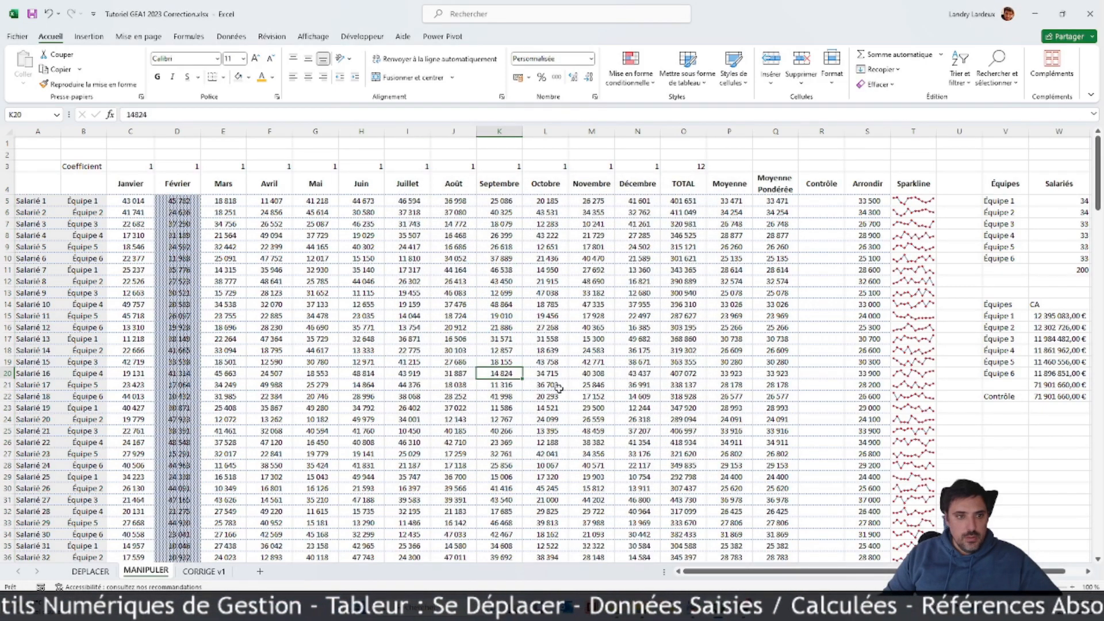
click(48, 14)
Step: Fill the February values D5:D204 with light blue, trying the Gris 6,25 % pattern style before returning it to Solide
right_click(182, 208)
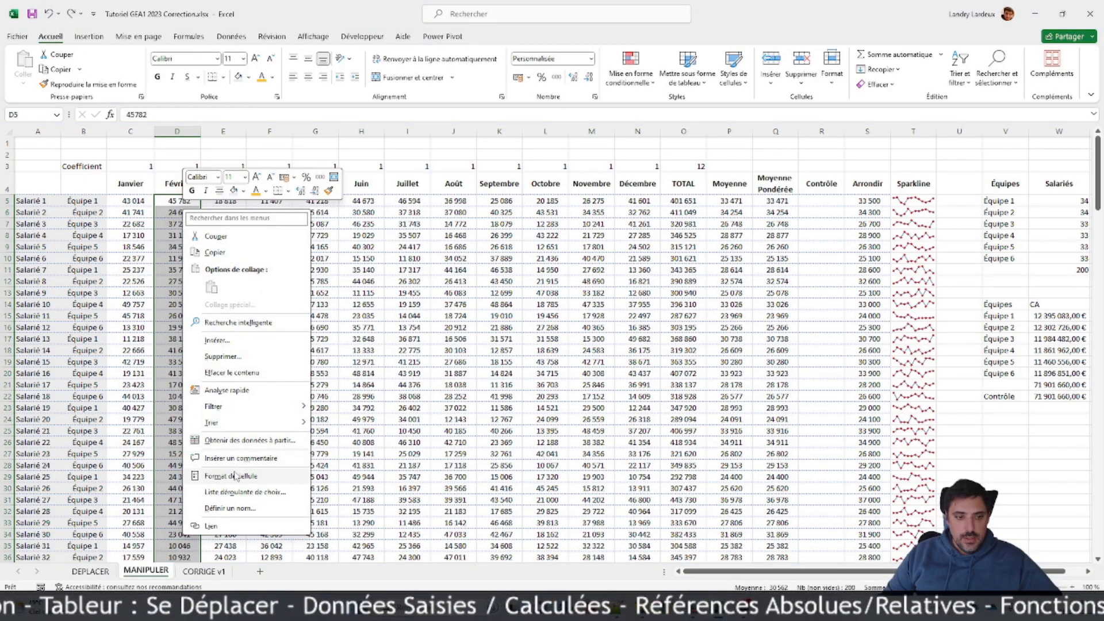
click(261, 476)
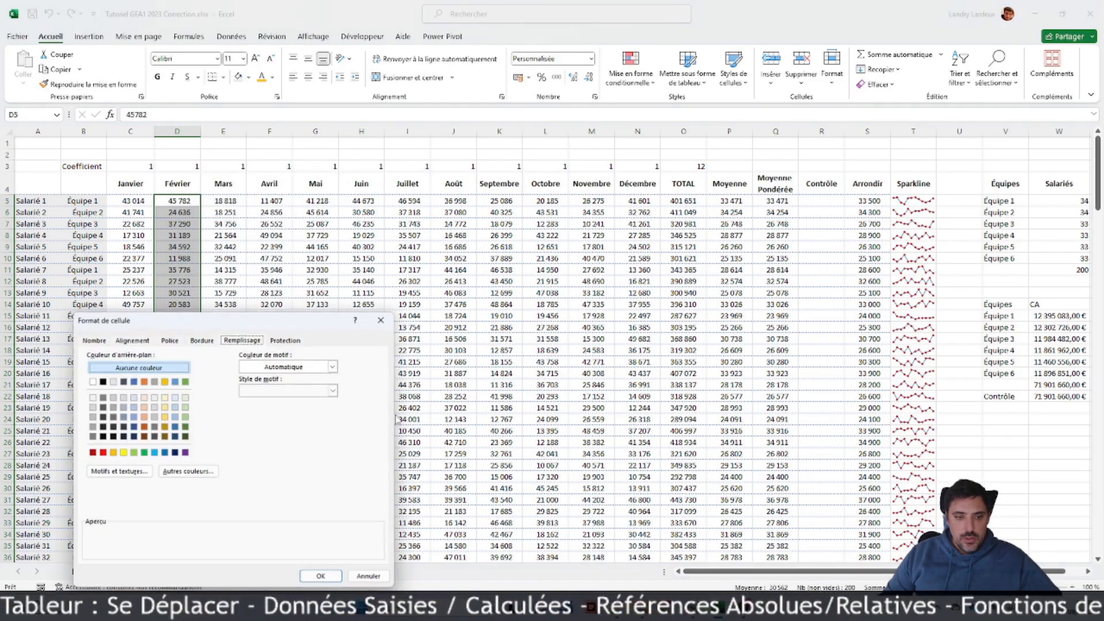
click(174, 397)
drag(274, 323, 672, 199)
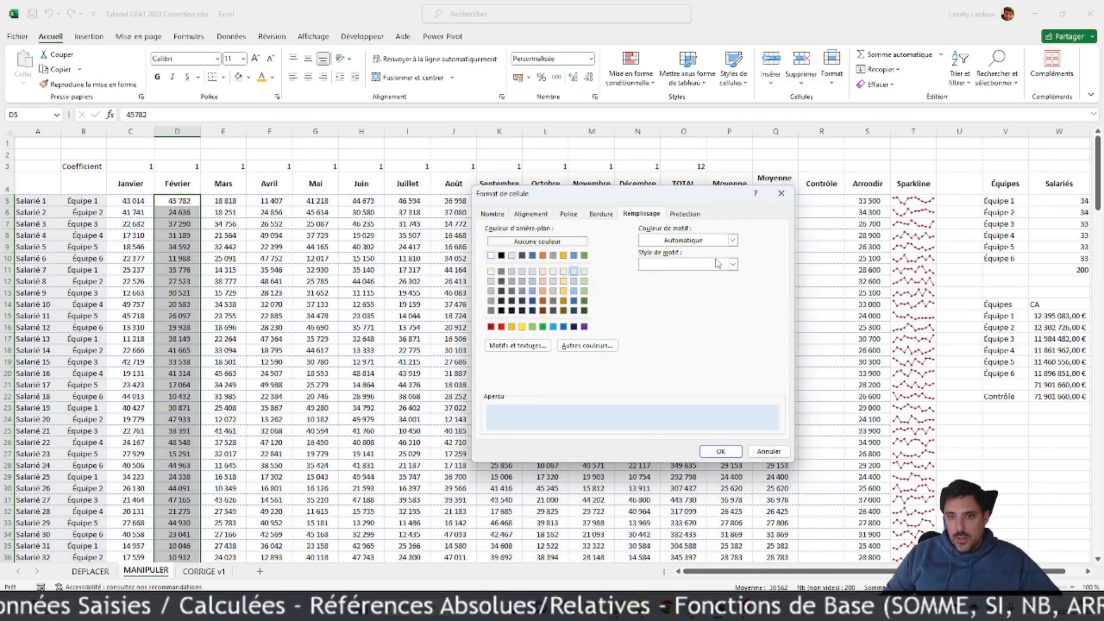
click(720, 263)
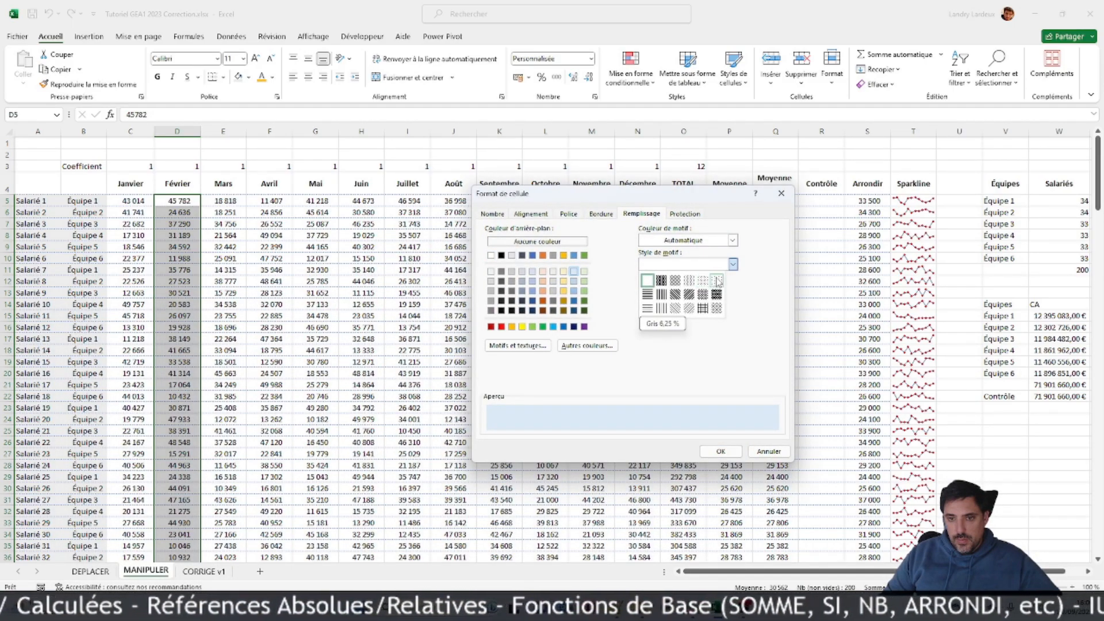
click(717, 281)
click(732, 241)
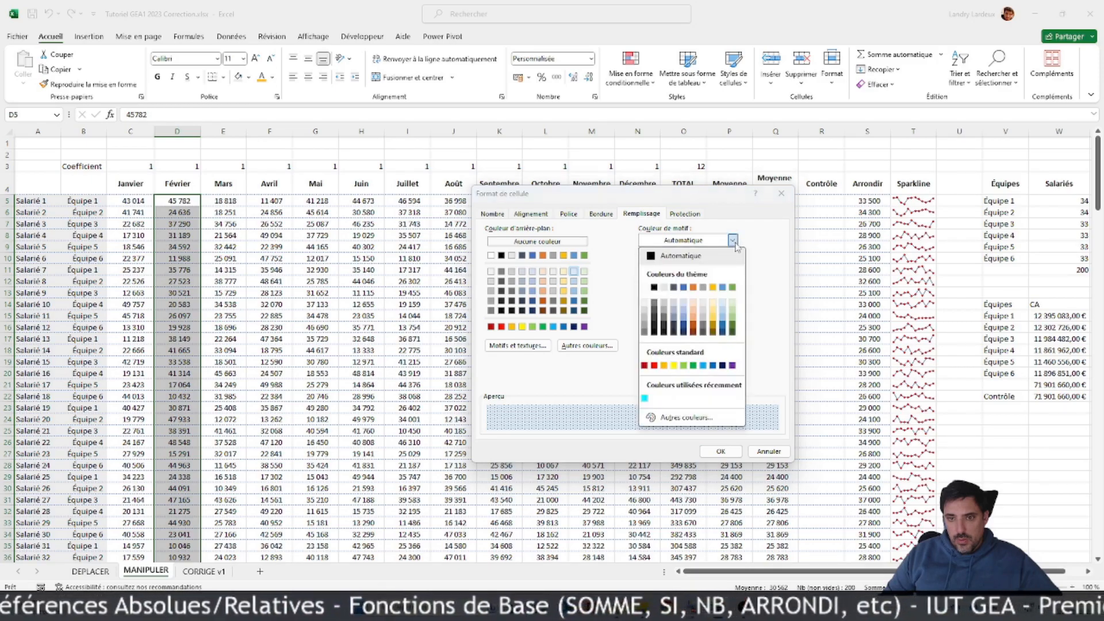
click(768, 262)
click(733, 264)
click(648, 280)
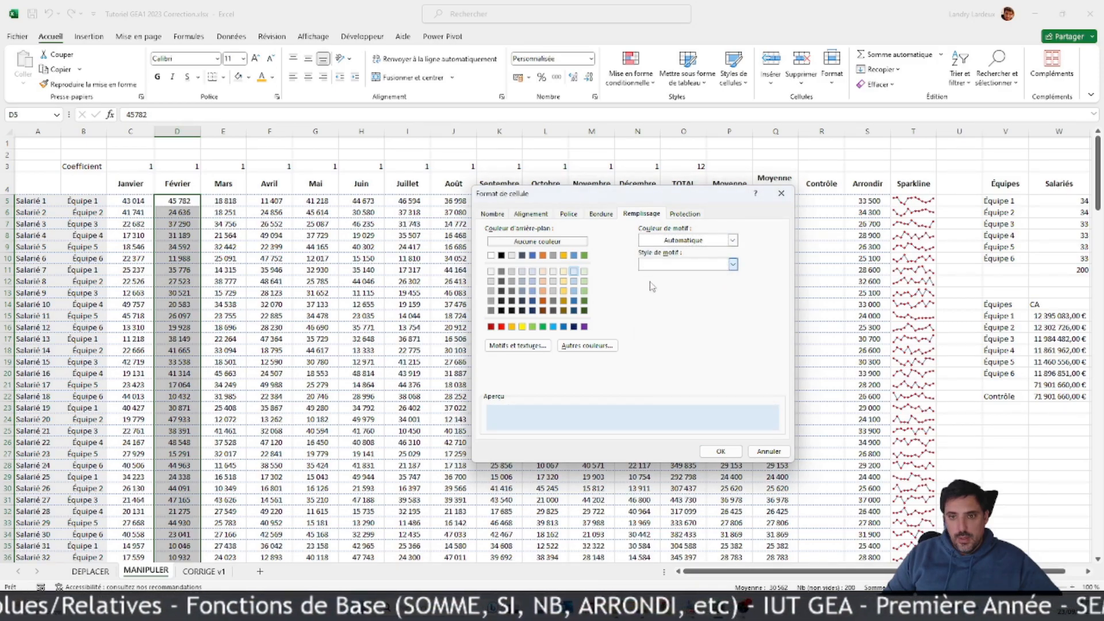
click(720, 452)
click(499, 360)
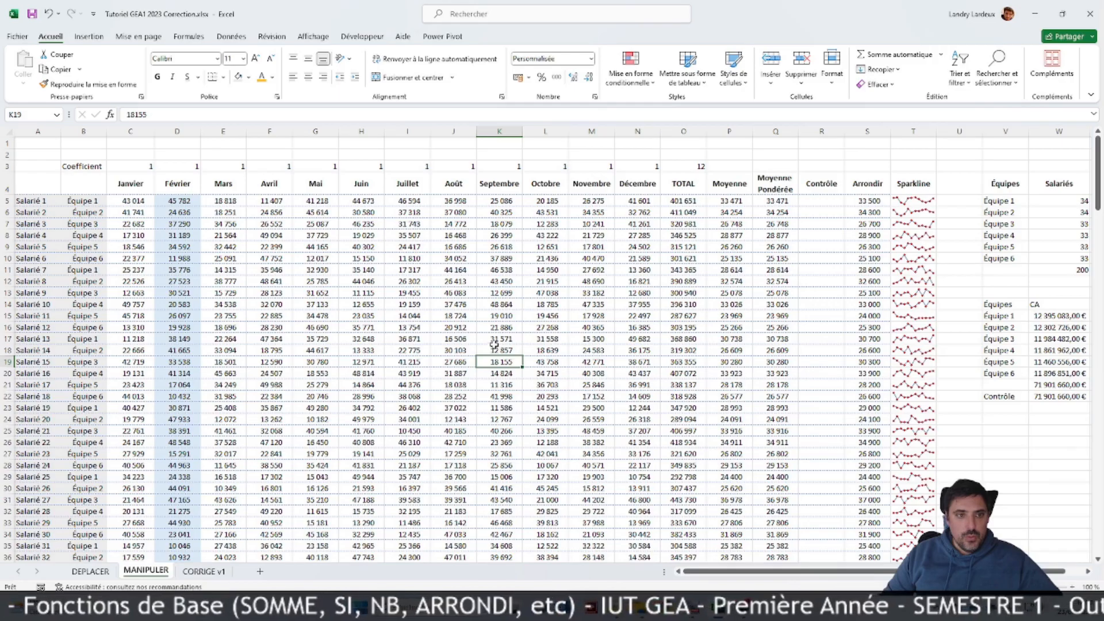
Step: Try to copy the formatting of the January and February values C5:D204 onto the columns from March to November, and undo it
scroll(495, 345, down, 20)
scroll(344, 339, down, 20)
drag(177, 336, 141, 335)
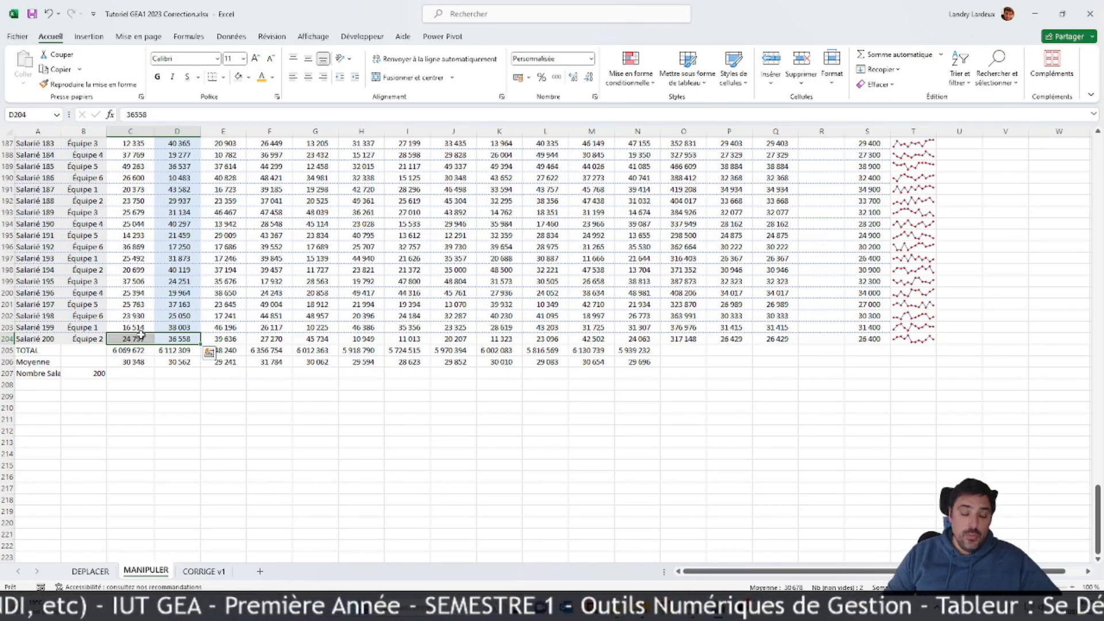
key(ctrl+shift+Up)
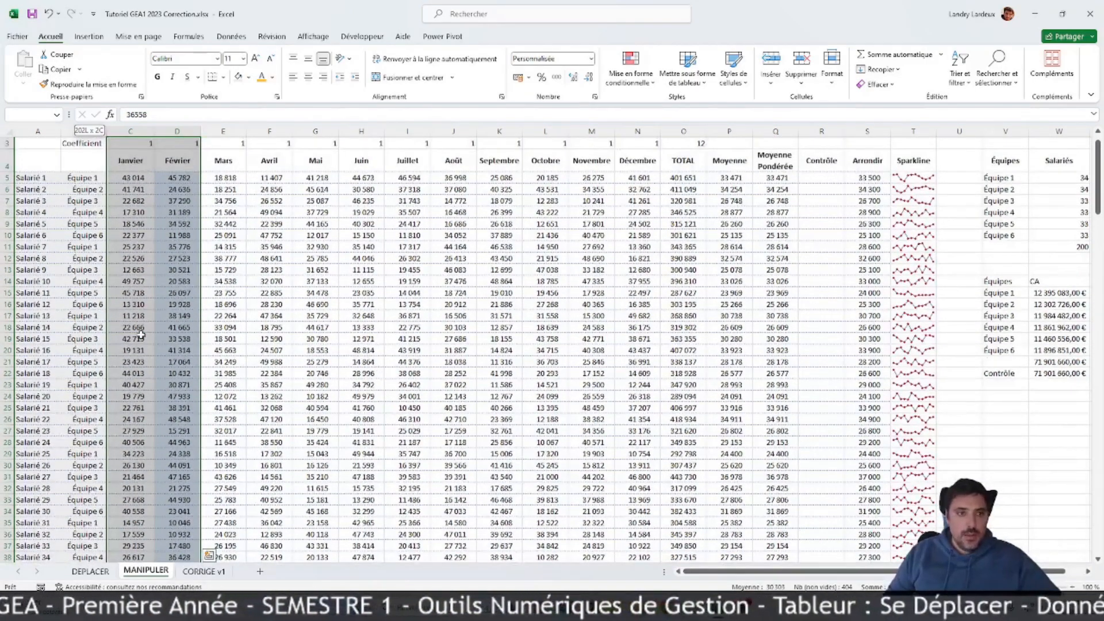
ctrl+click(132, 176)
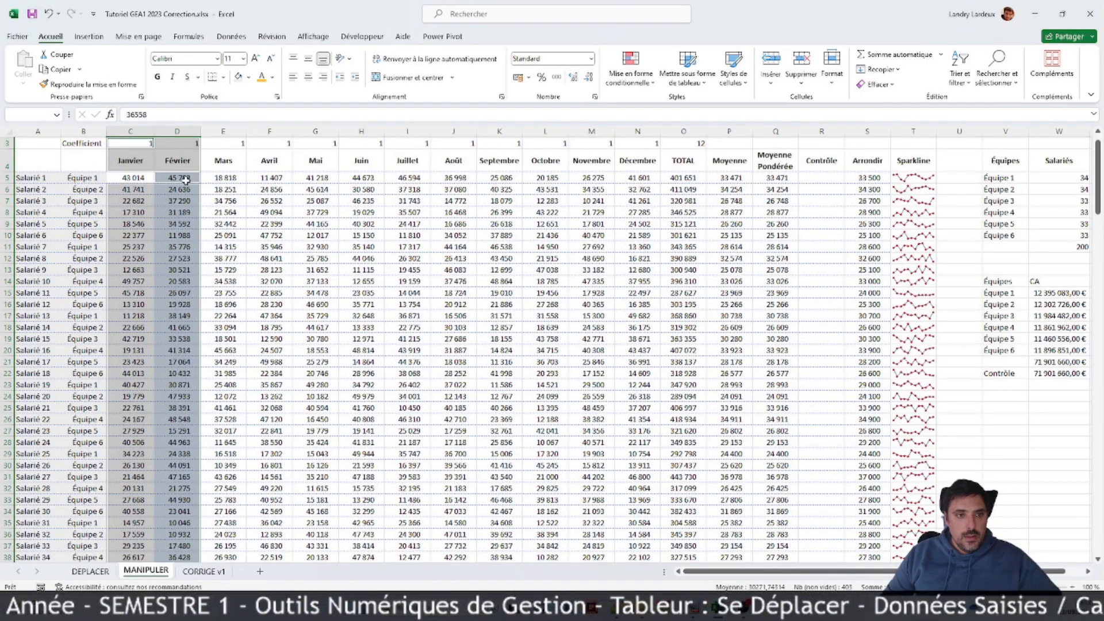
drag(139, 179, 137, 546)
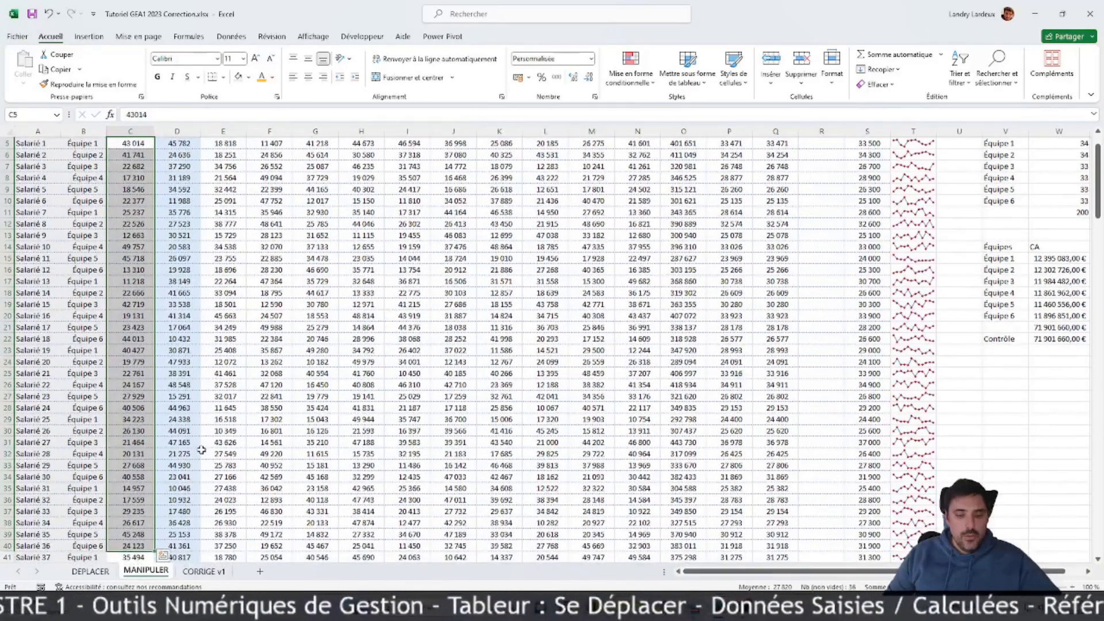
key(ctrl+Down)
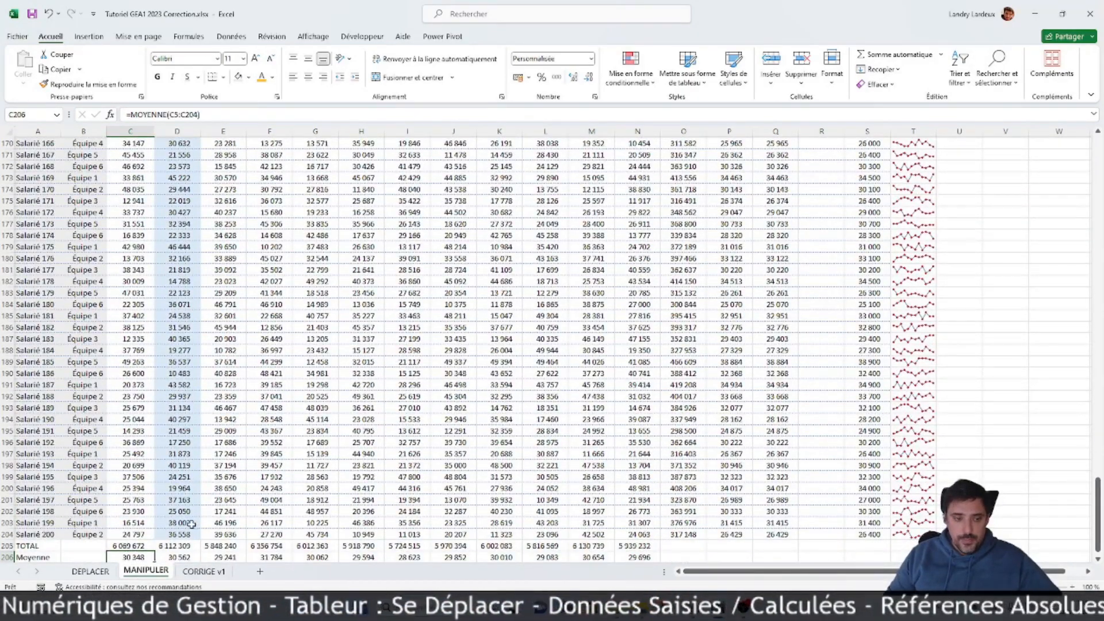
drag(136, 504, 154, 157)
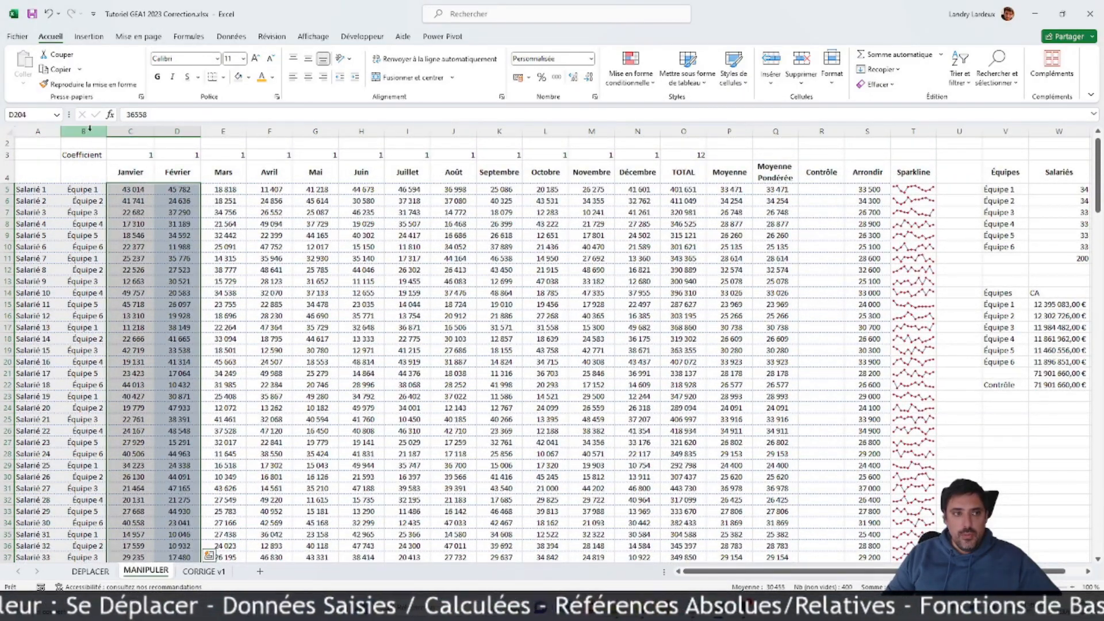
click(89, 84)
mouse_move(253, 189)
mouse_down()
mouse_move(679, 299)
mouse_move(662, 552)
mouse_move(631, 590)
mouse_move(613, 513)
mouse_up()
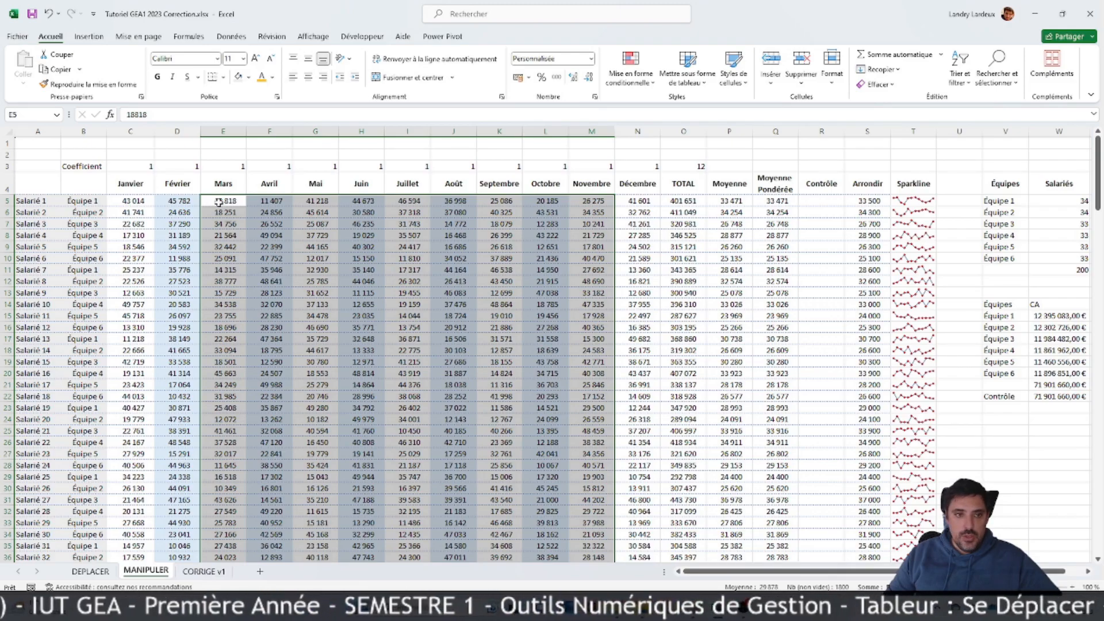
click(49, 14)
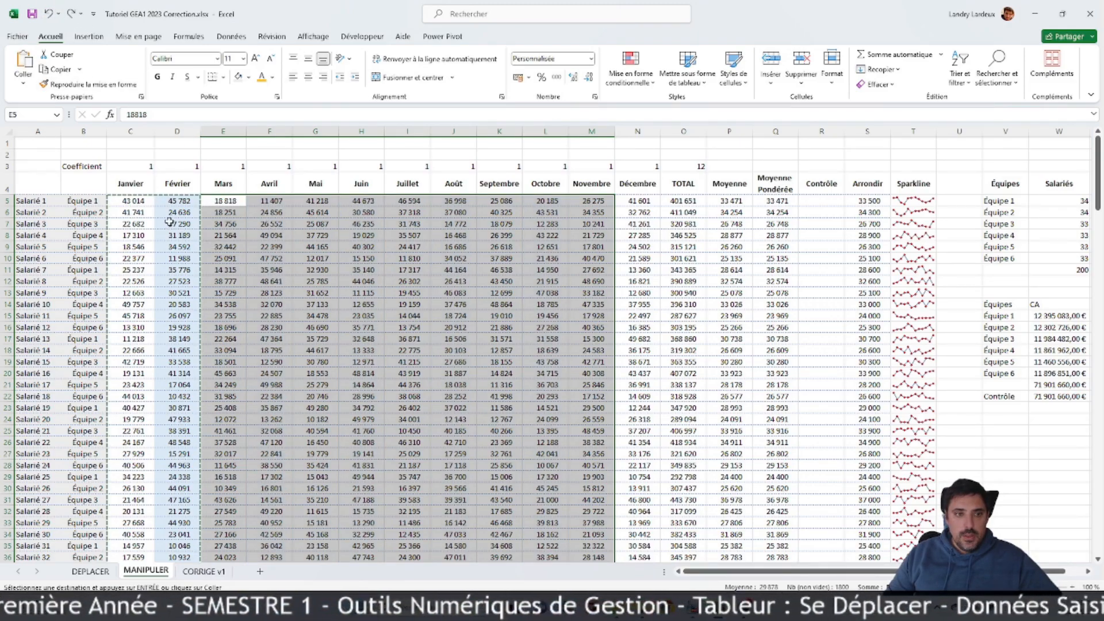
click(86, 84)
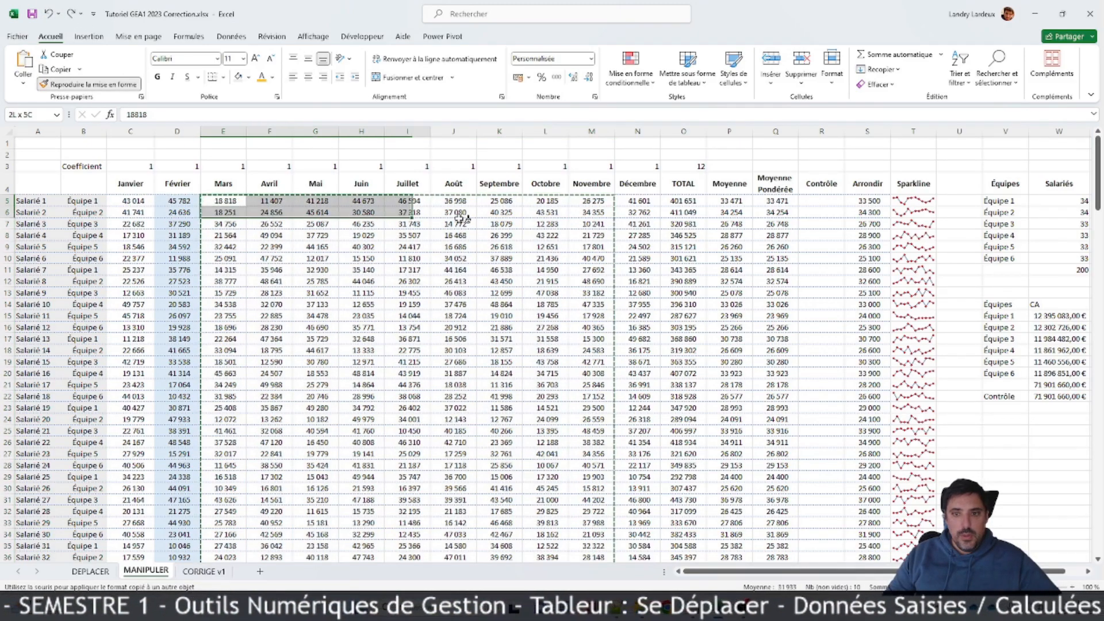
mouse_move(637, 316)
mouse_down()
mouse_move(649, 553)
mouse_move(661, 555)
mouse_move(624, 514)
mouse_up()
click(719, 306)
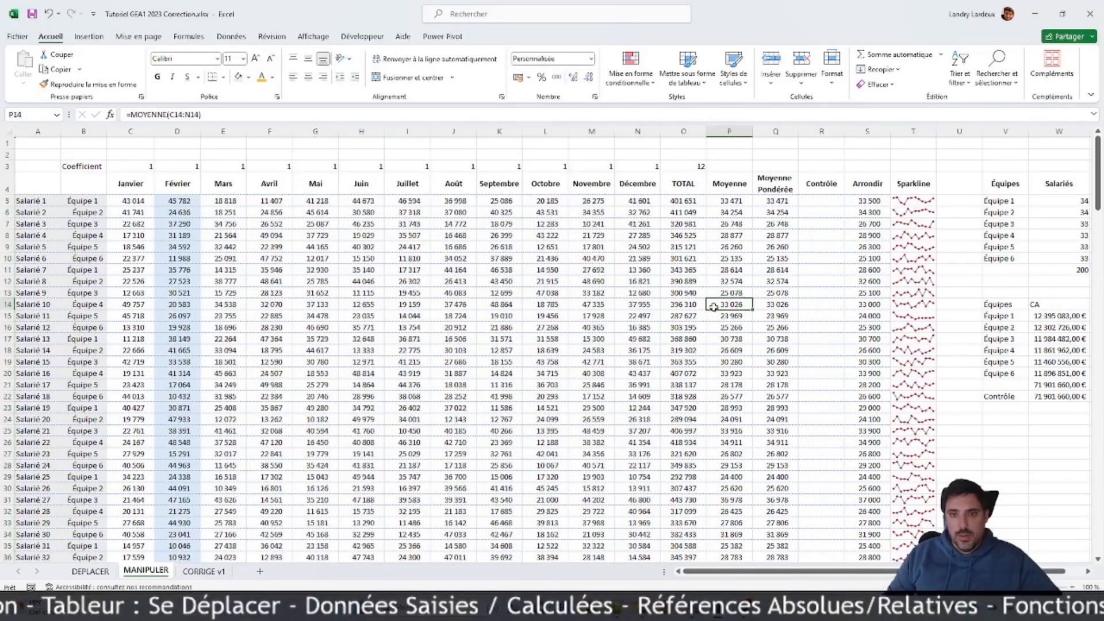
Step: Copy the formatting of the January and February values C5:D204 onto the March to December values E5:N204
drag(130, 201, 176, 499)
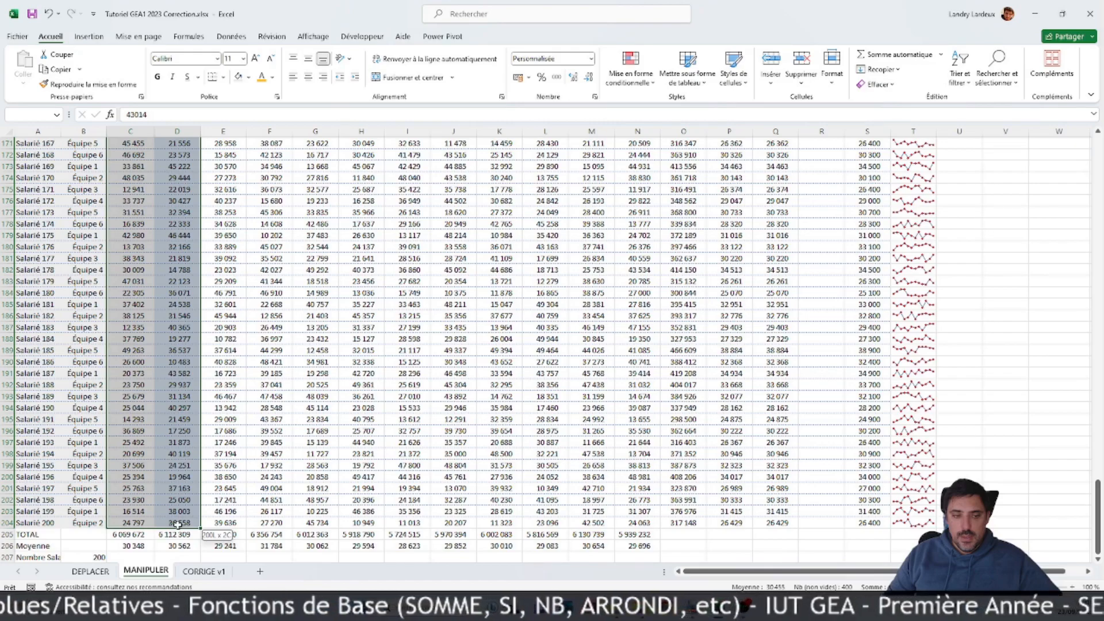
click(87, 84)
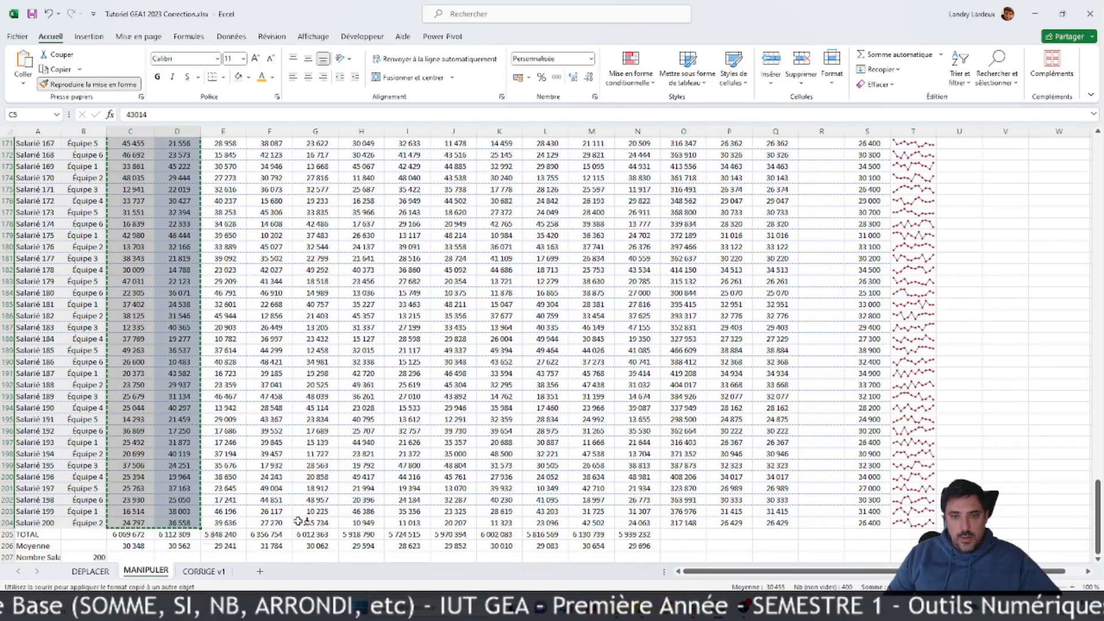
drag(230, 524, 279, 524)
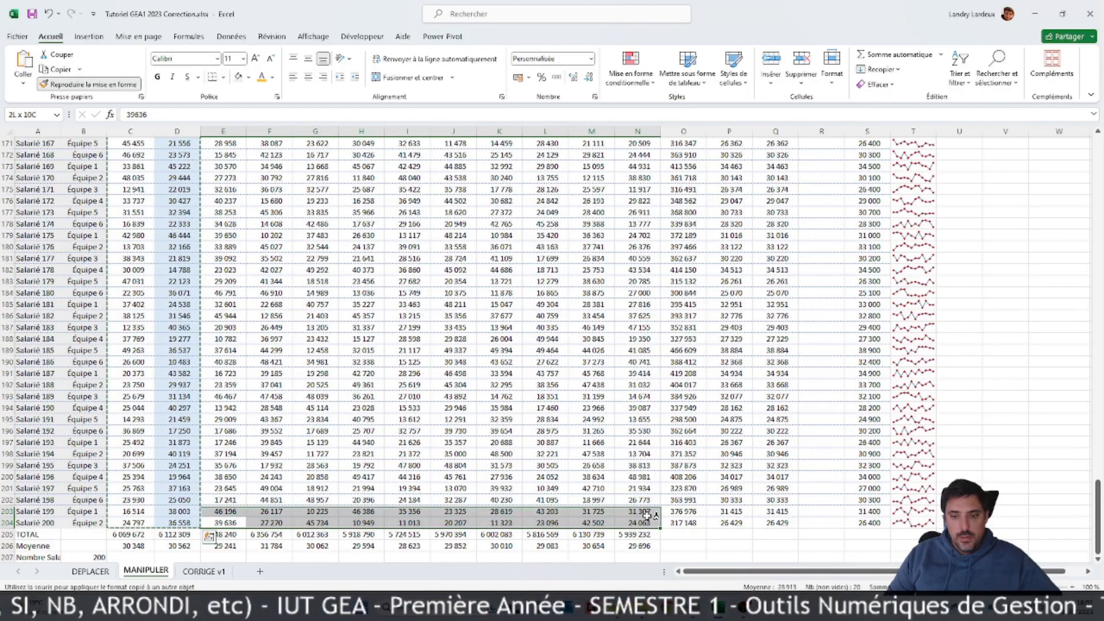
mouse_move(649, 355)
mouse_down()
mouse_move(658, 89)
mouse_move(678, 152)
mouse_move(638, 192)
mouse_up()
click(747, 305)
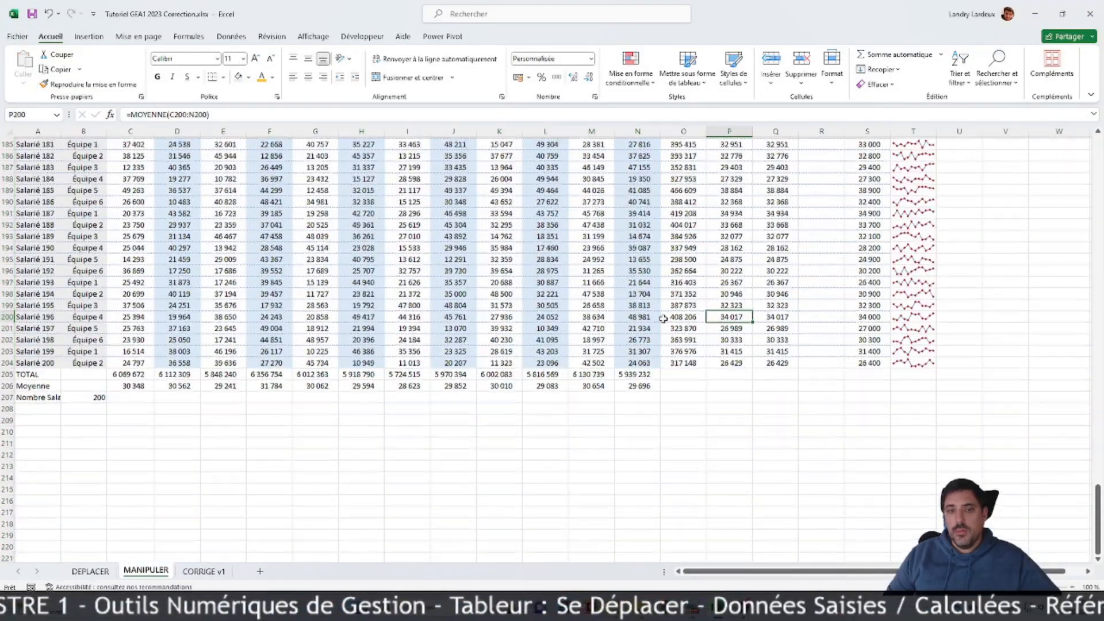
Step: Rotate the text of the header cells C4:O4, from Janvier to TOTAL, counterclockwise at an angle
scroll(633, 306, up, 20)
scroll(593, 299, up, 20)
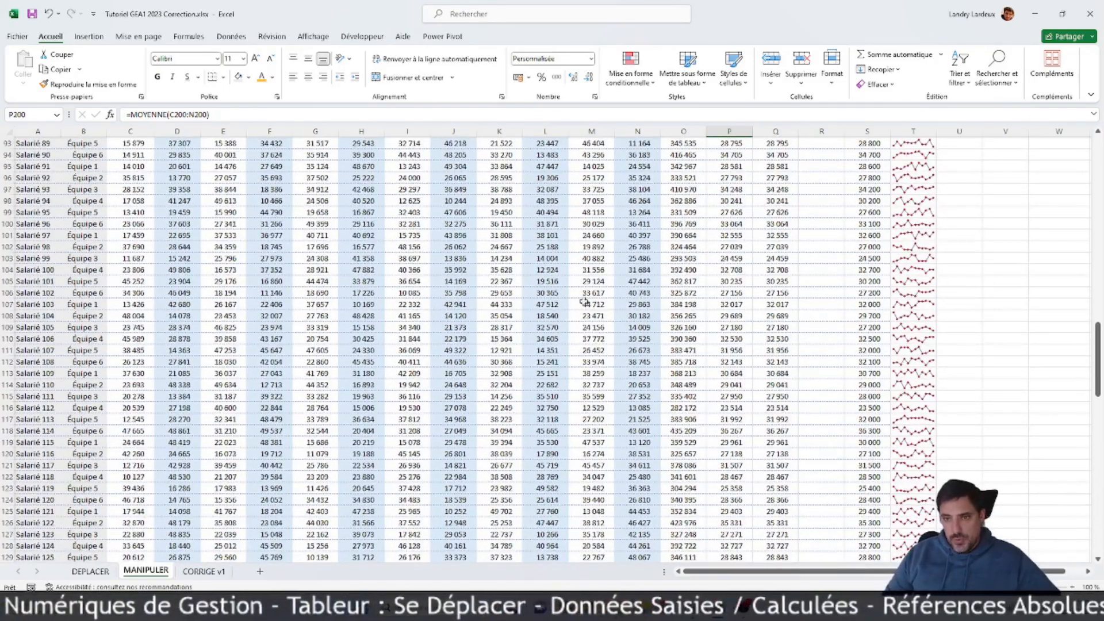
scroll(573, 292, up, 9)
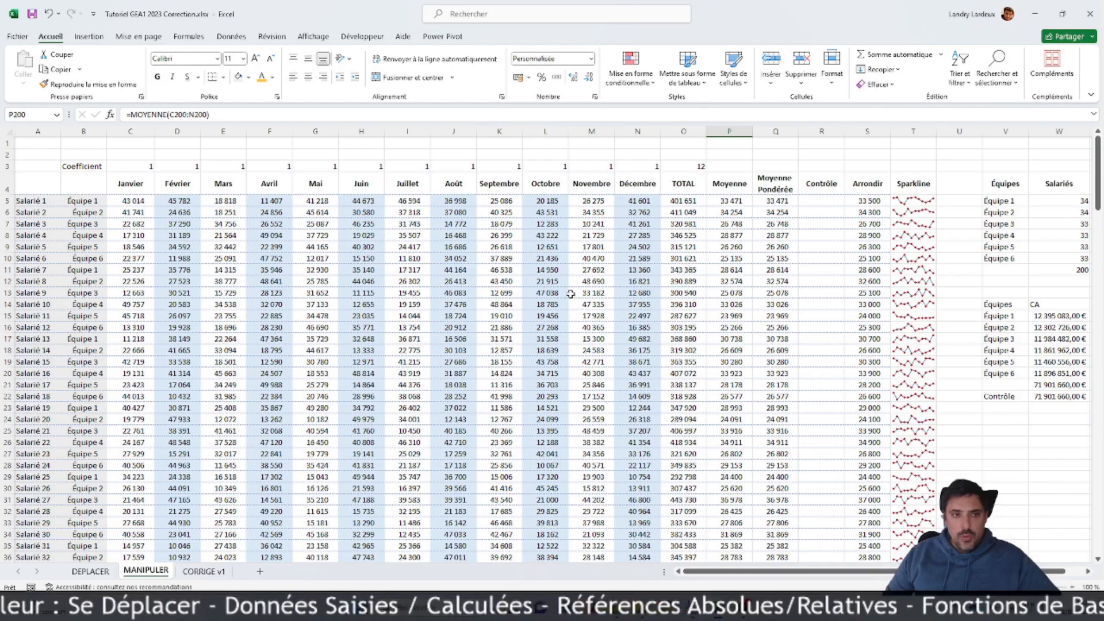
drag(130, 172, 697, 183)
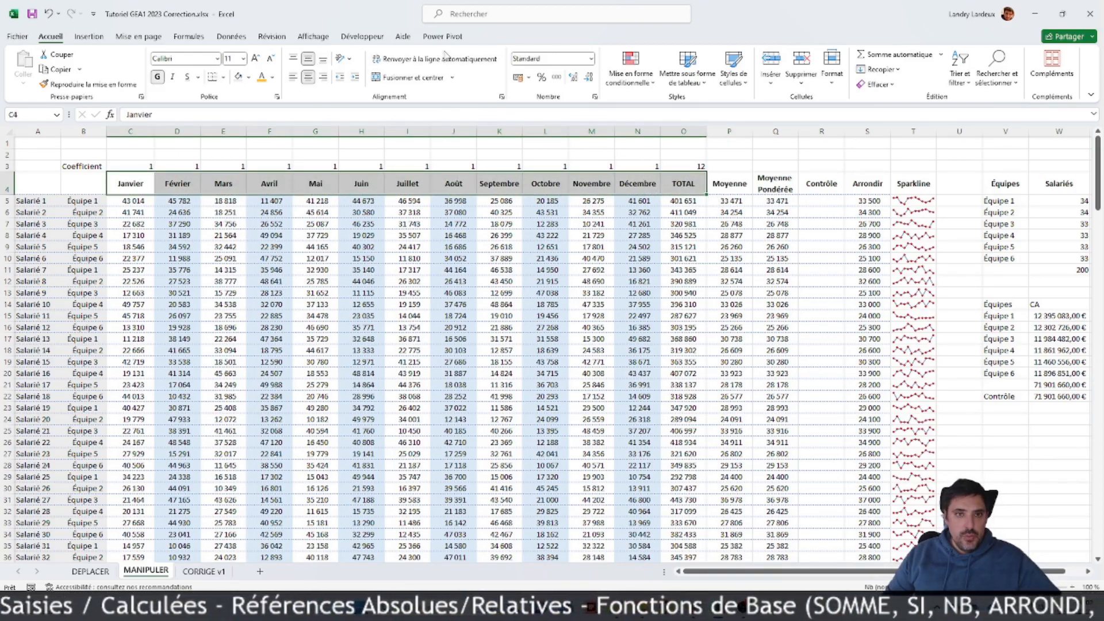
click(349, 60)
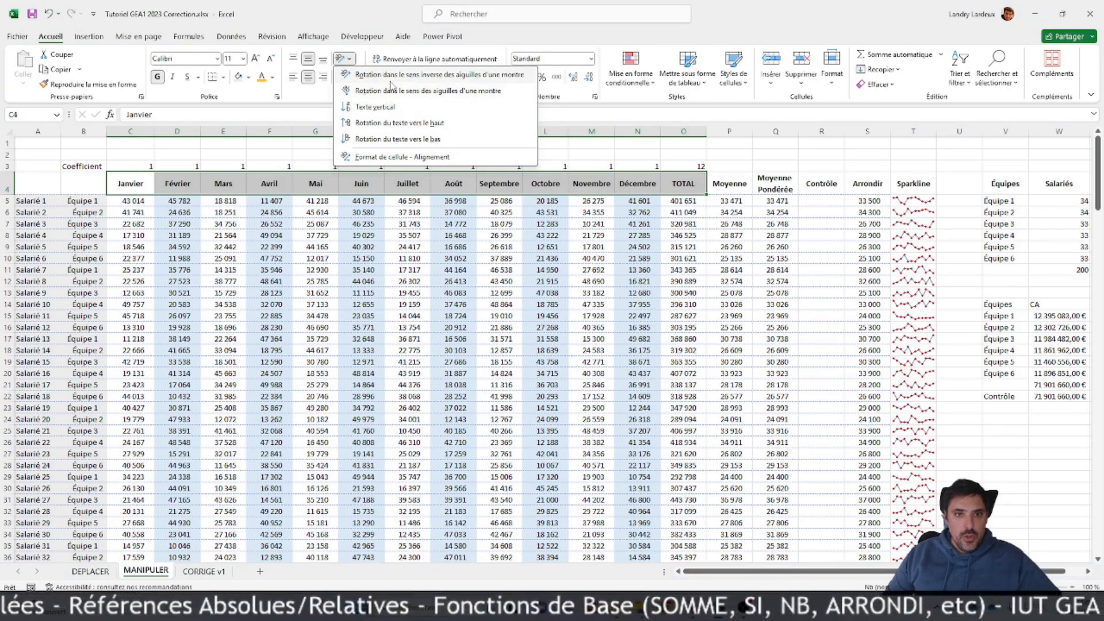
click(396, 75)
click(453, 296)
Step: Add blue left and inner vertical borders to the header cells C4:O4, trying both diagonal border directions in the preview
drag(149, 194, 679, 191)
right_click(622, 197)
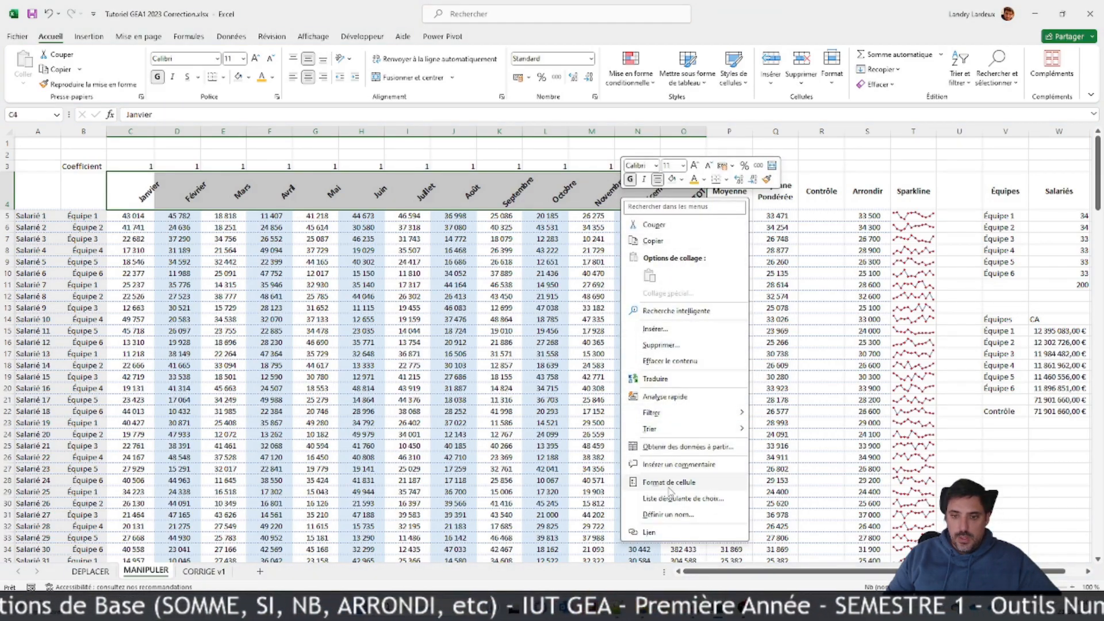
click(670, 483)
click(635, 340)
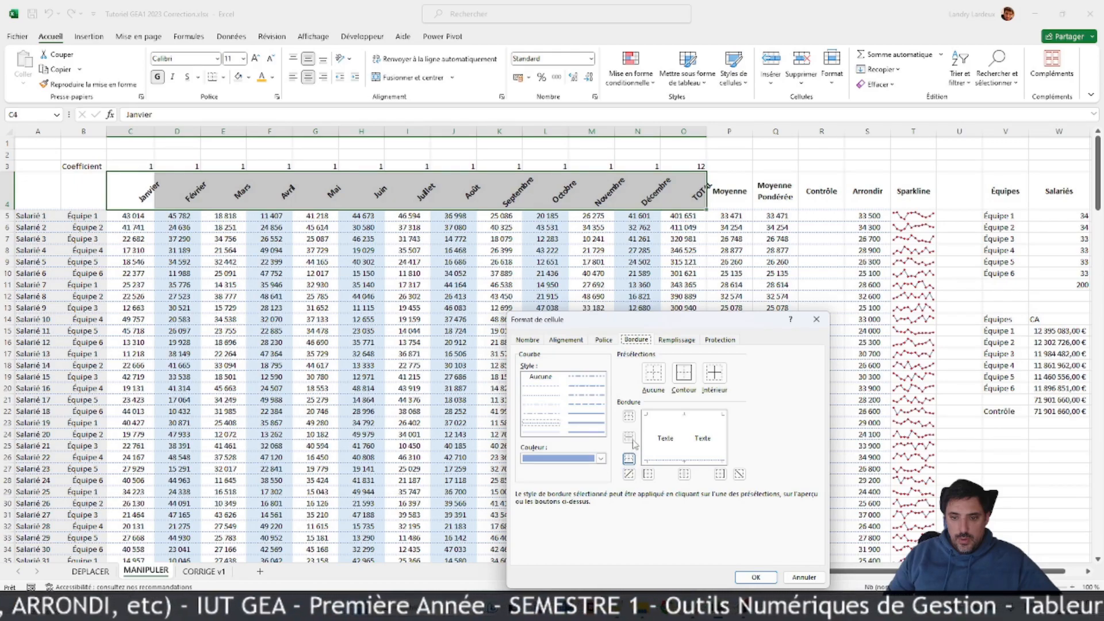
click(647, 453)
click(690, 443)
click(715, 442)
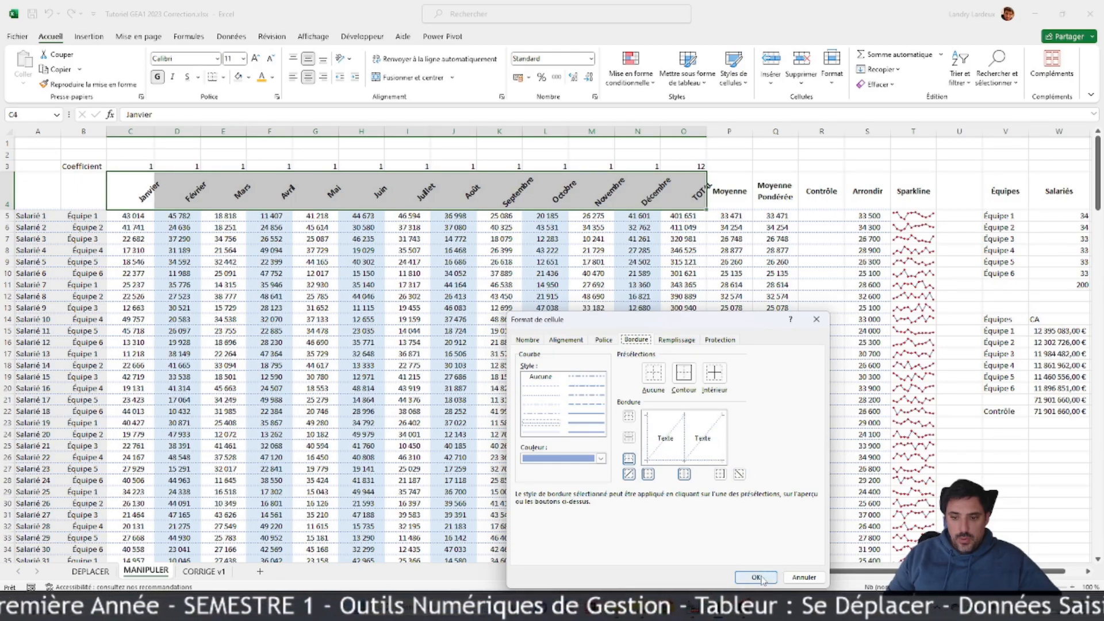
click(669, 444)
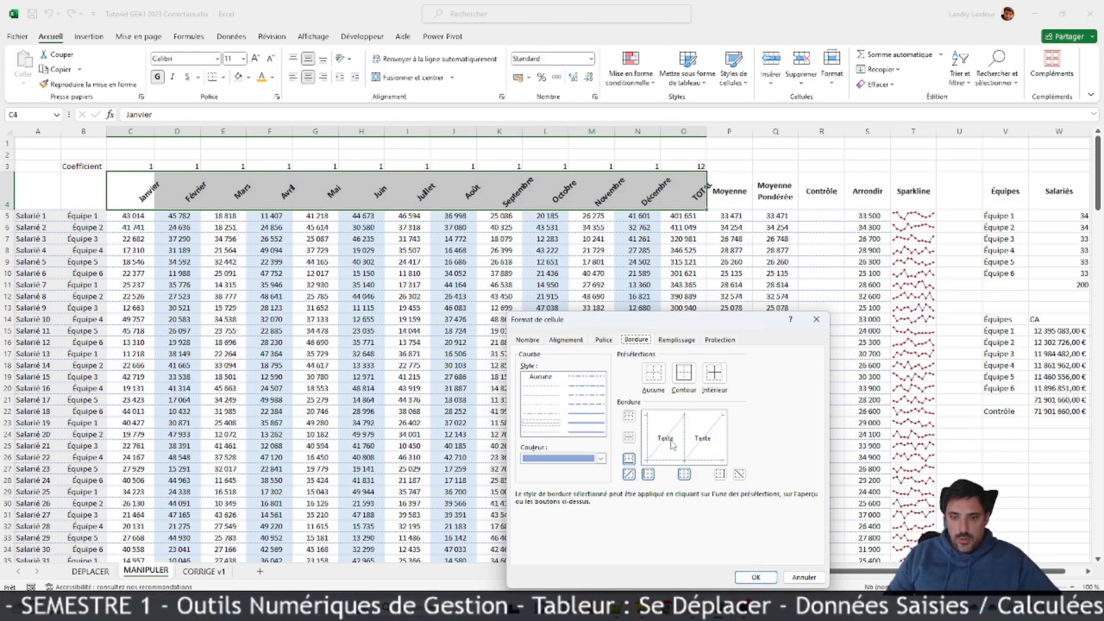
click(658, 456)
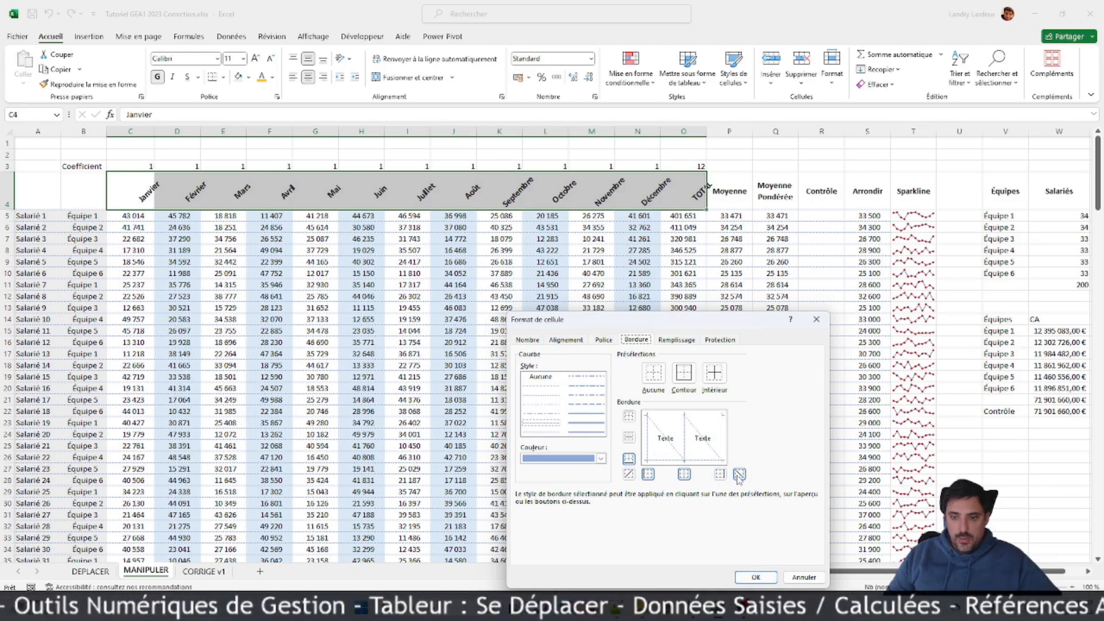
click(755, 577)
click(591, 434)
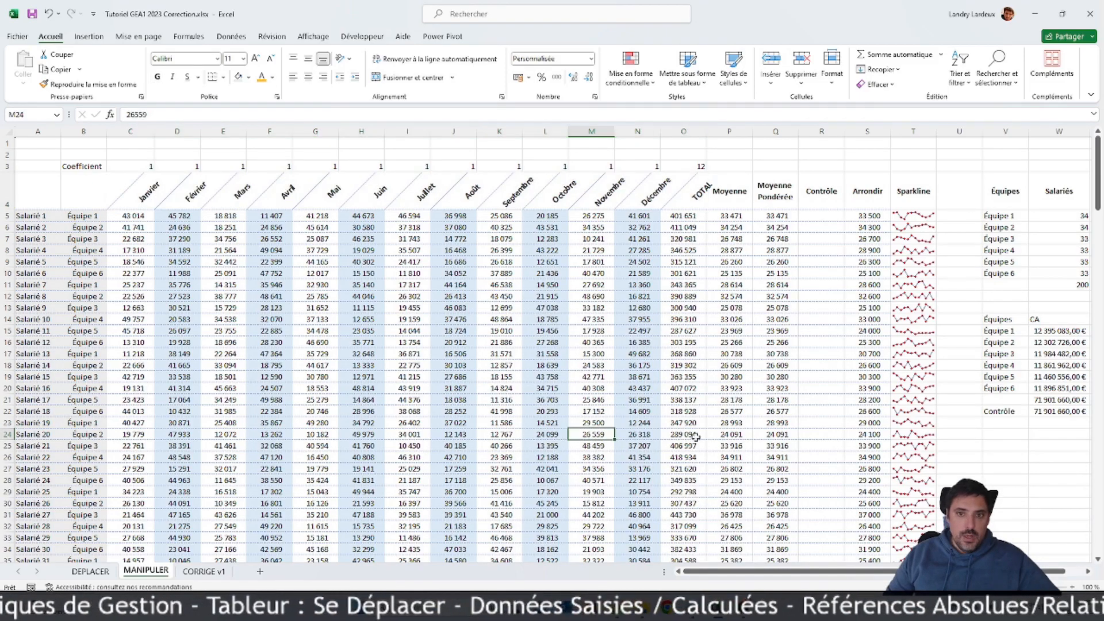
Step: Copy the slanted, bordered formatting of the month headers C4:F4 onto the headers P4:S4, from Moyenne to Arrondir
click(709, 199)
drag(684, 206, 895, 196)
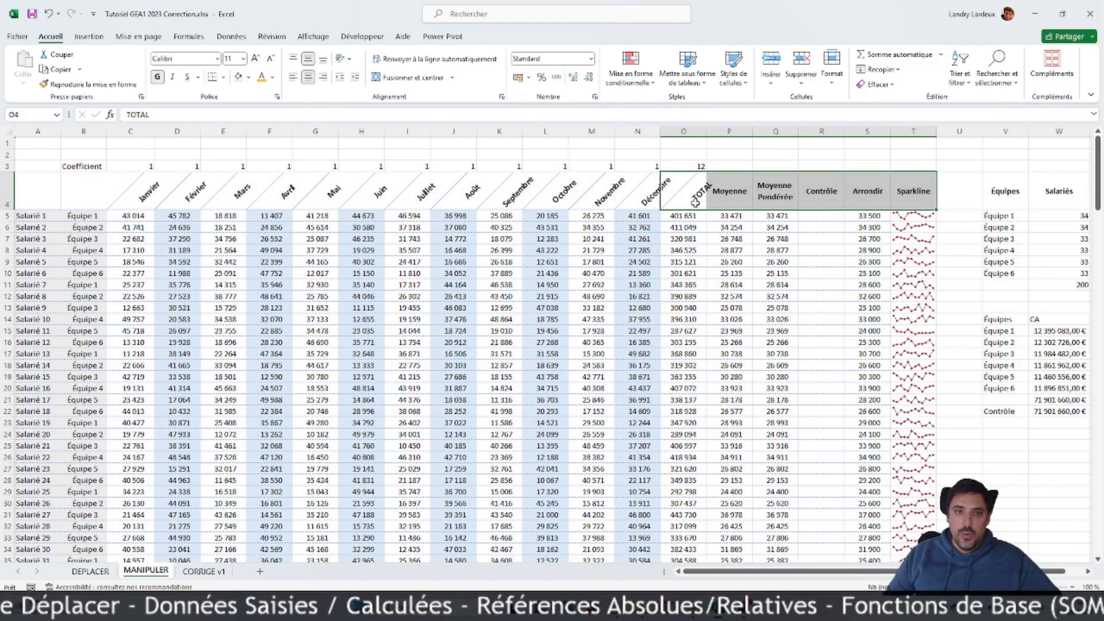
click(315, 189)
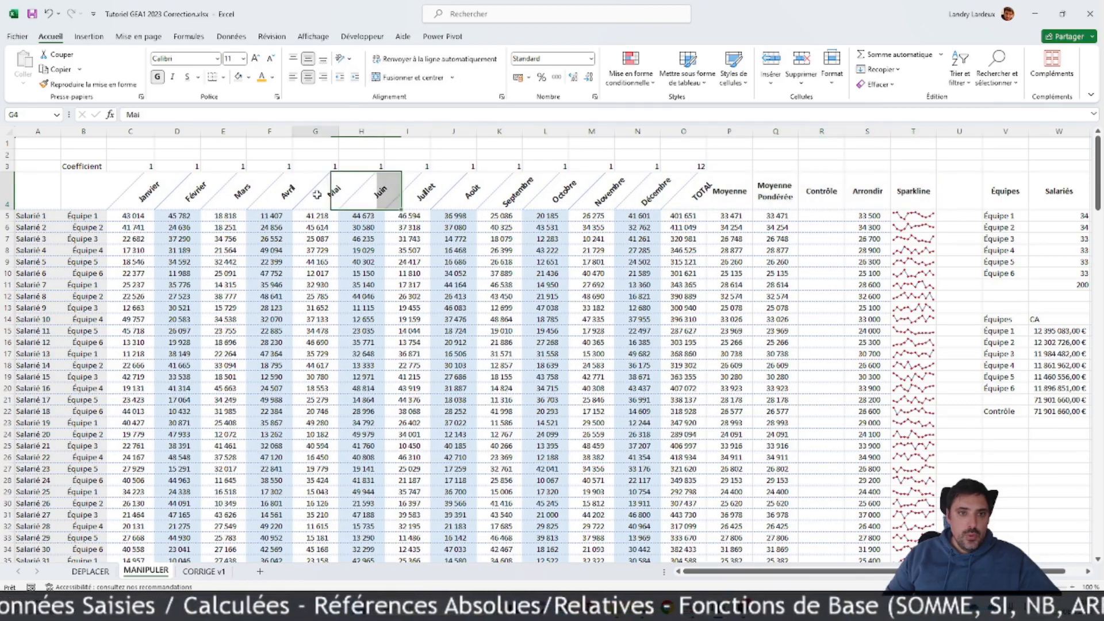
drag(148, 184, 288, 192)
click(89, 84)
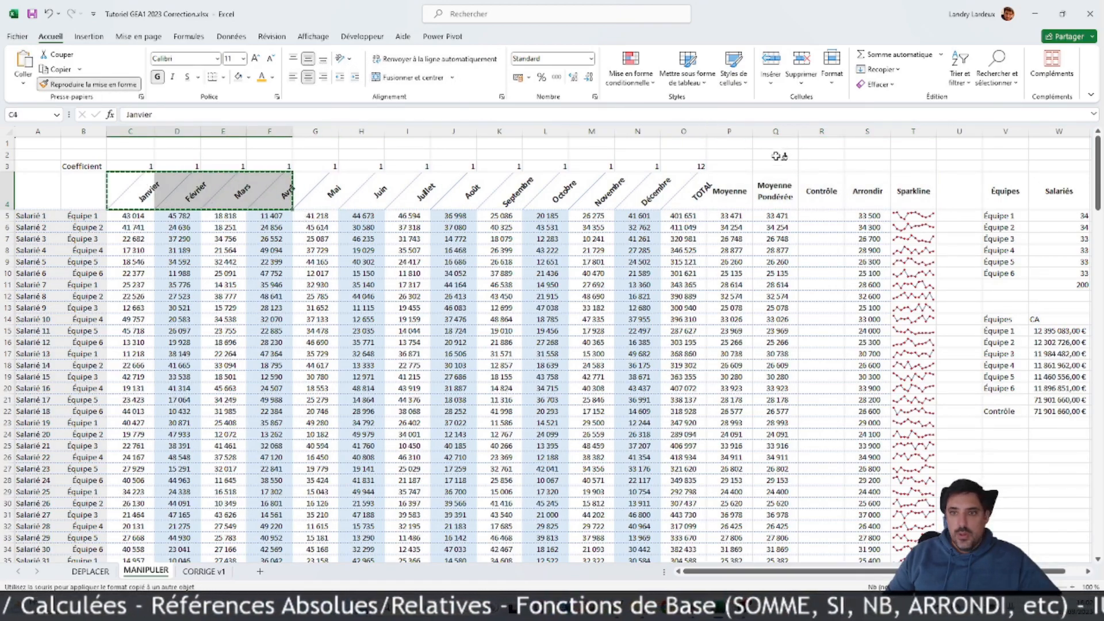
click(736, 189)
click(539, 285)
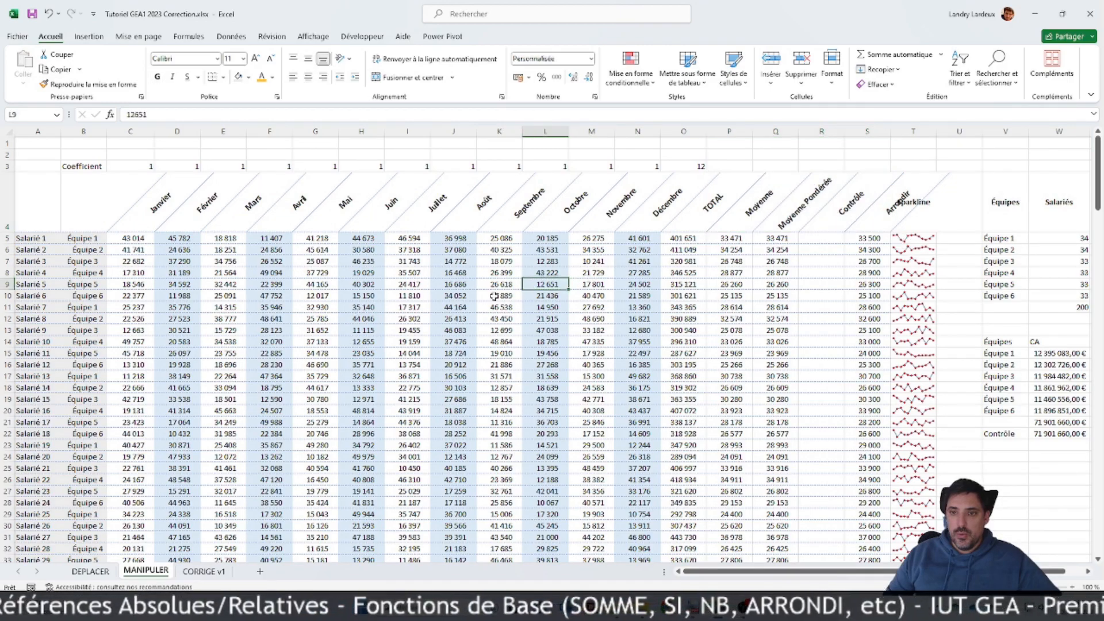
Step: Copy the slanted header formatting of R4:S4 onto S4:T4 so that it includes the Sparkline header
drag(864, 202, 822, 203)
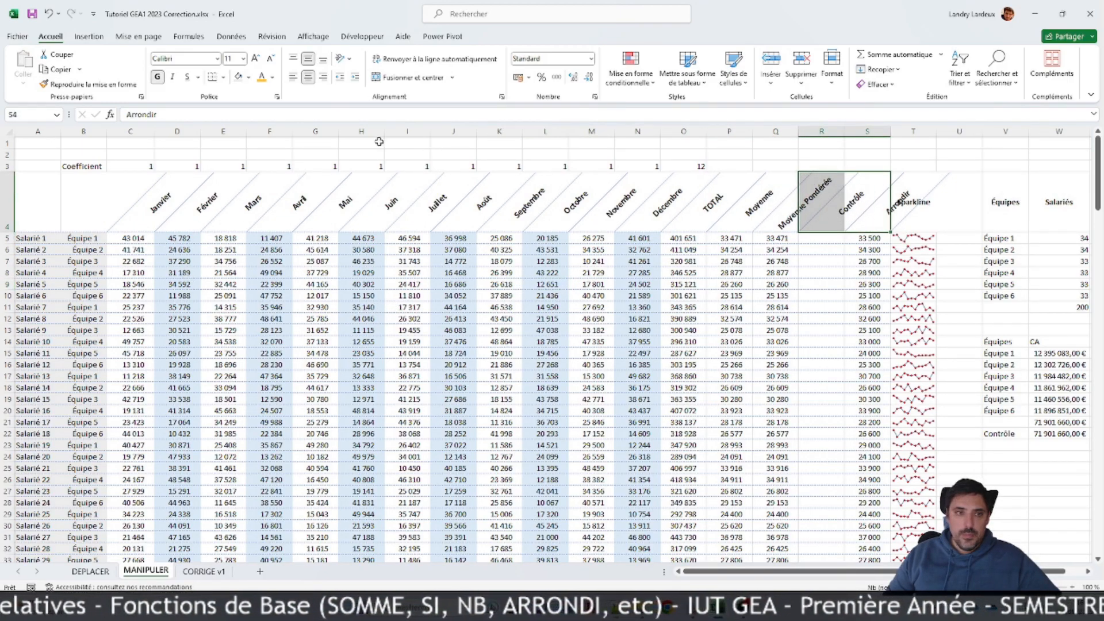
click(101, 85)
click(866, 219)
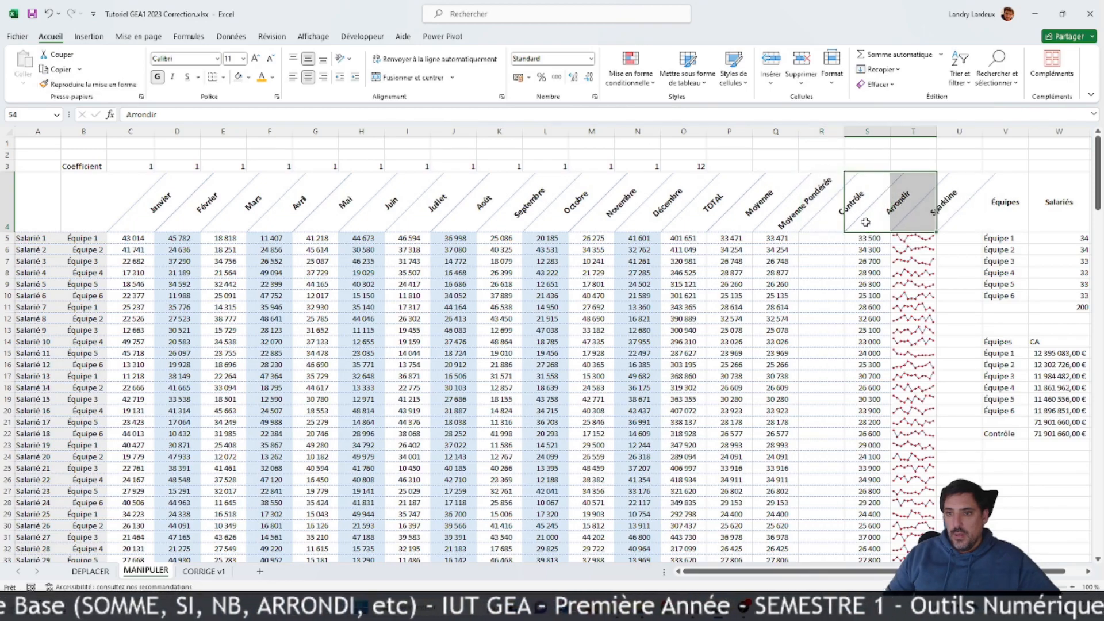
scroll(189, 207, down, 3)
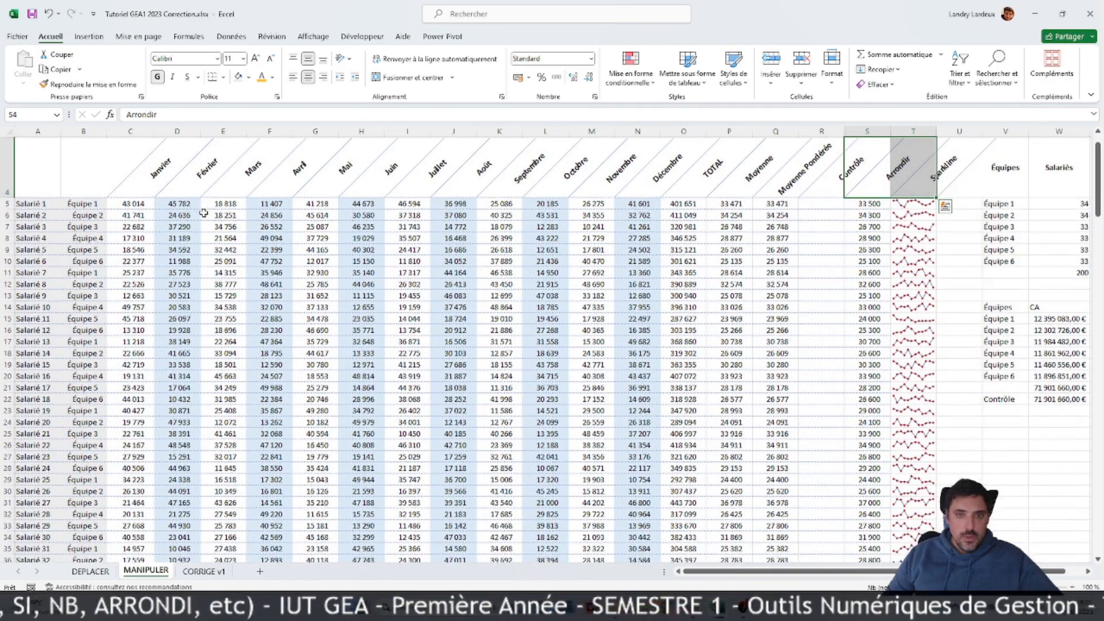
scroll(204, 211, up, 3)
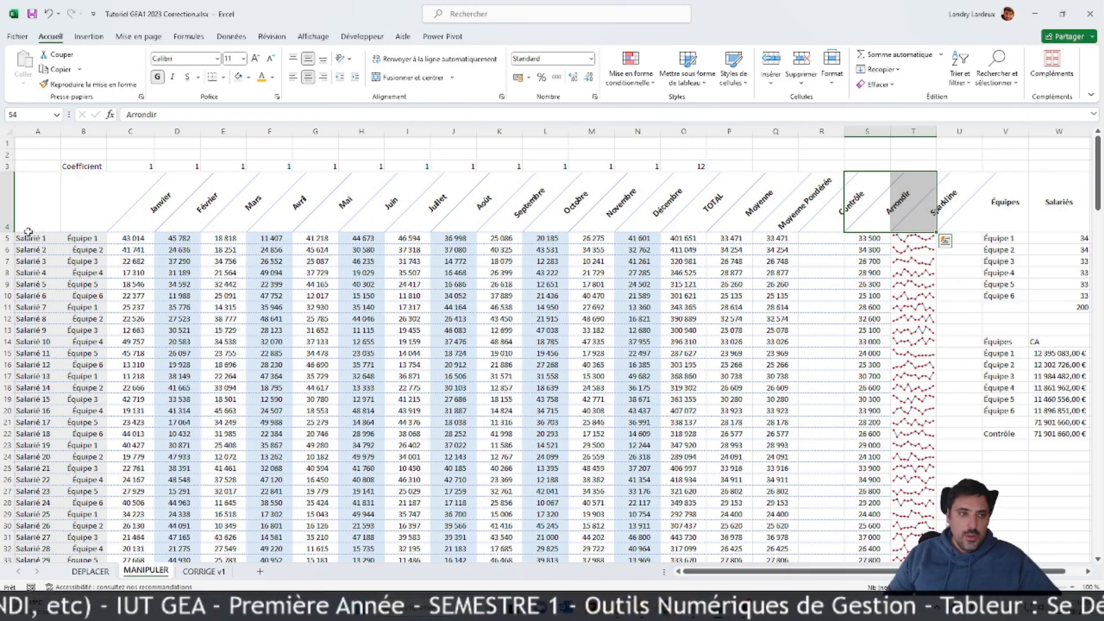
click(731, 306)
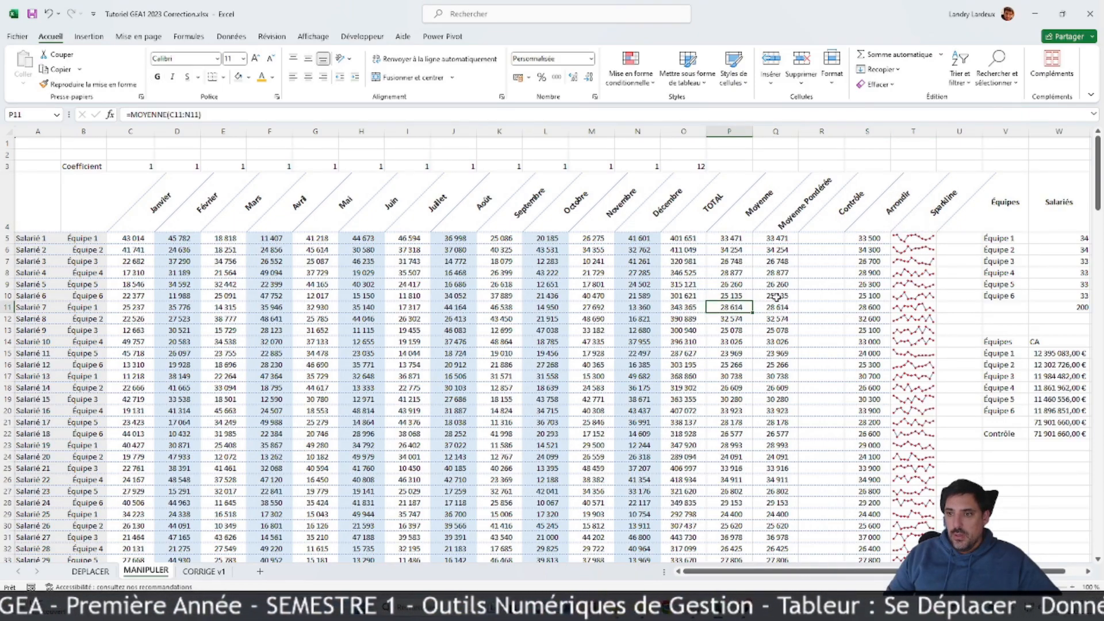
scroll(790, 296, down, 3)
scroll(789, 297, up, 3)
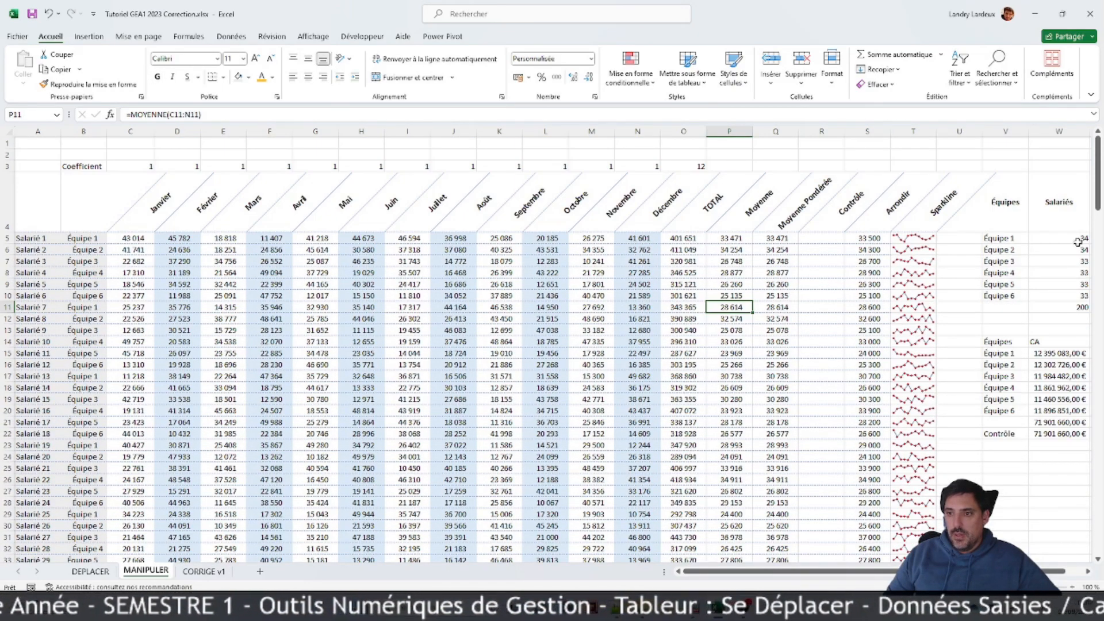
scroll(552, 339, right, 1)
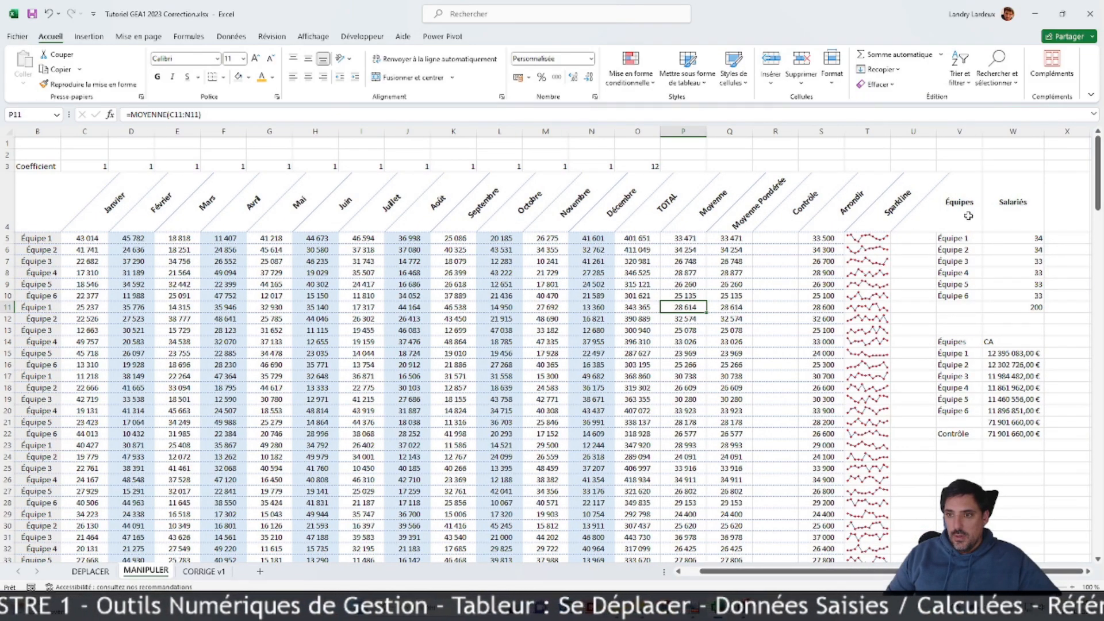
Step: Bottom-align the Équipes and Salariés headers V4:W4 and center the team counts in V5:W11 horizontally
drag(969, 215, 1013, 213)
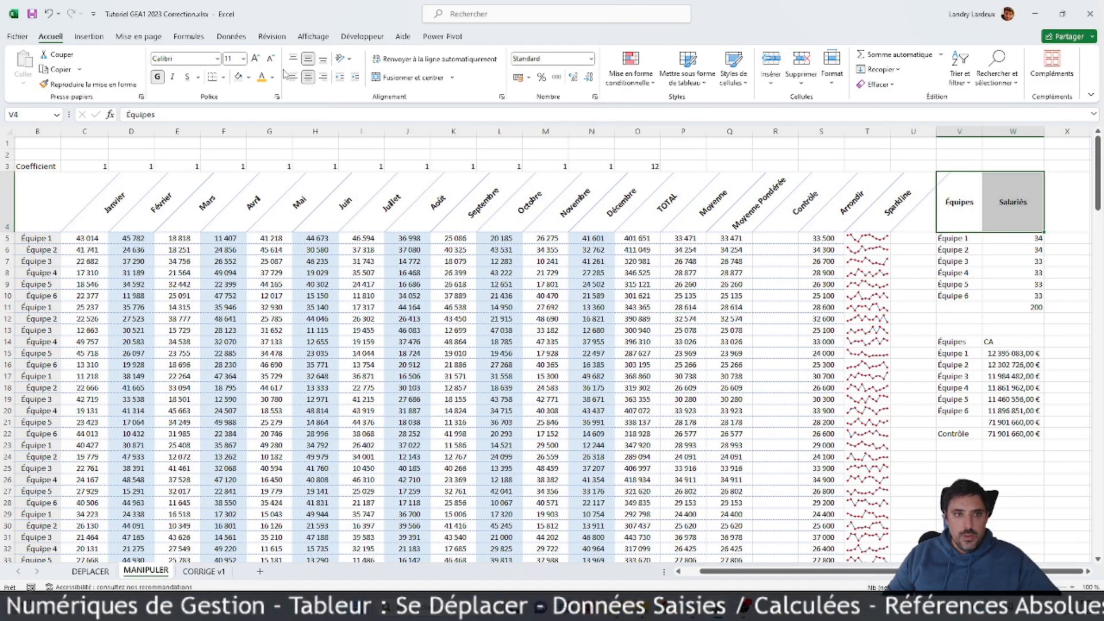
click(324, 59)
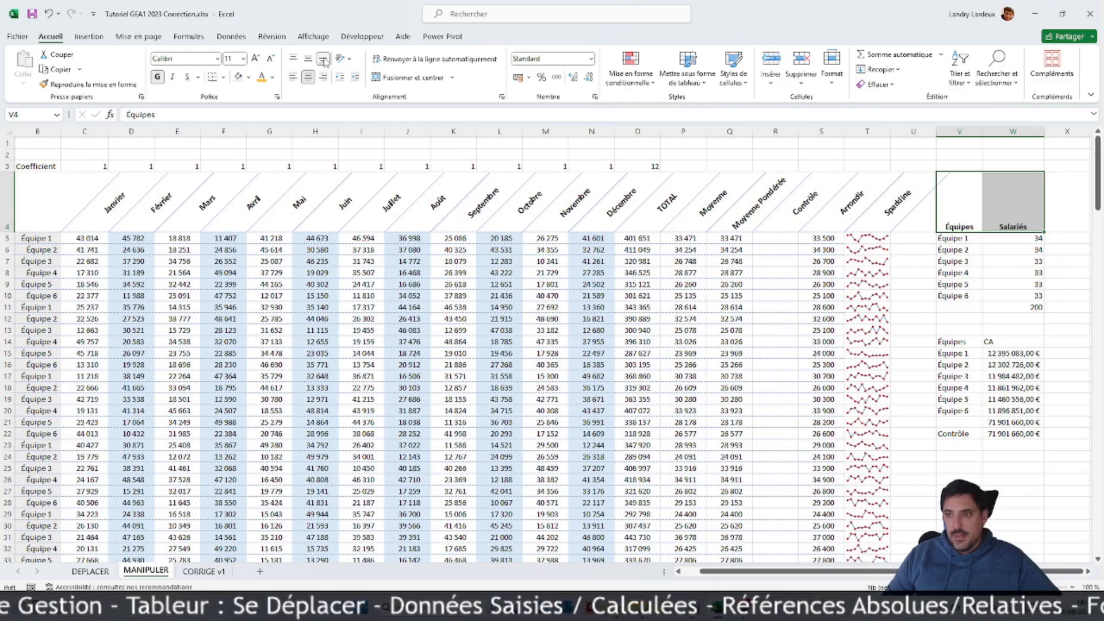
drag(958, 240, 1032, 318)
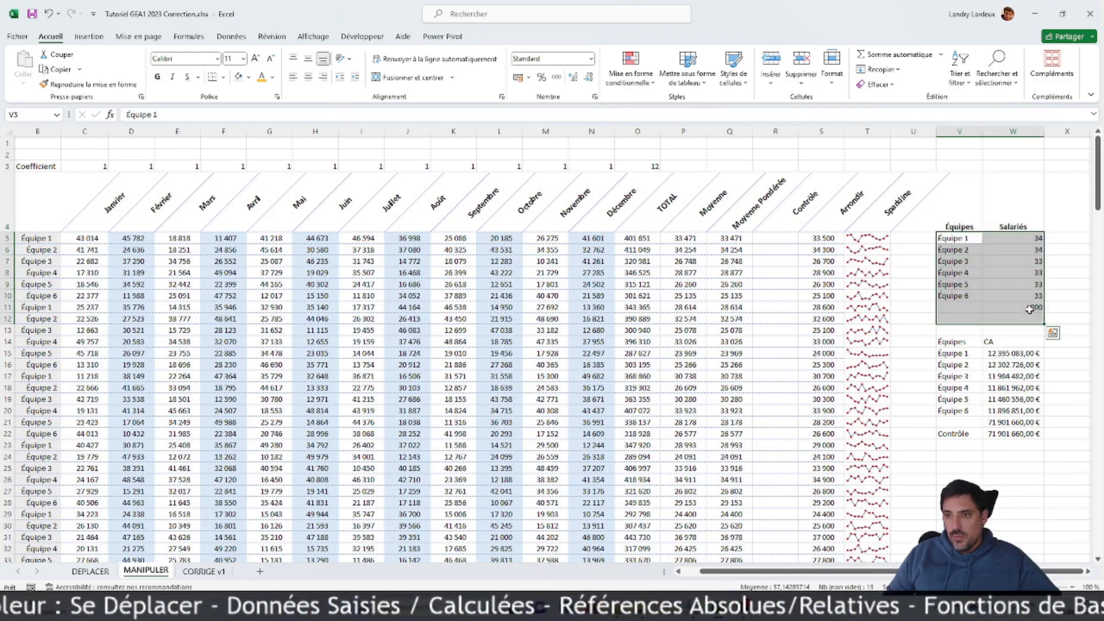
drag(966, 238, 1030, 306)
click(309, 76)
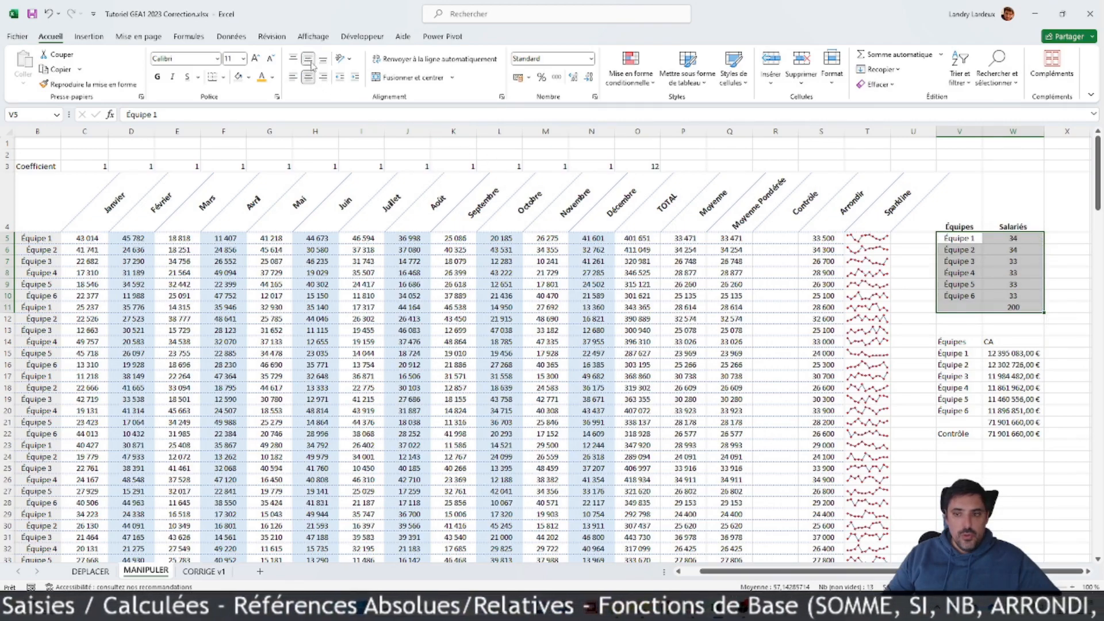
click(972, 296)
Step: Center and bold the Équipes and CA headers V14:W14, and center the team rows V15:W20 horizontally
drag(954, 342, 1012, 341)
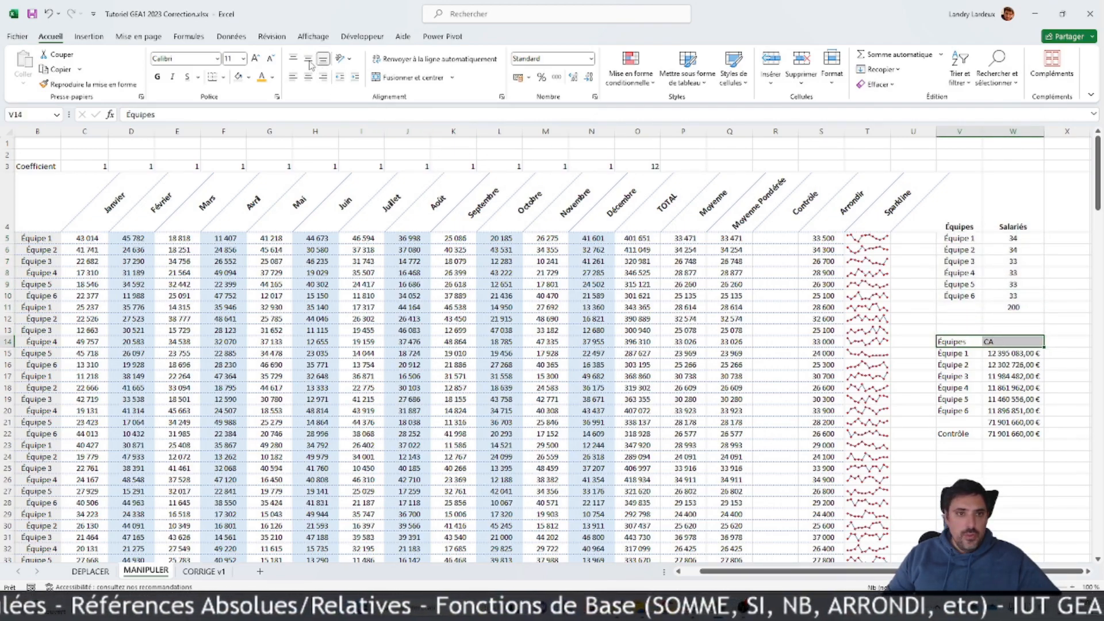
click(308, 76)
click(157, 76)
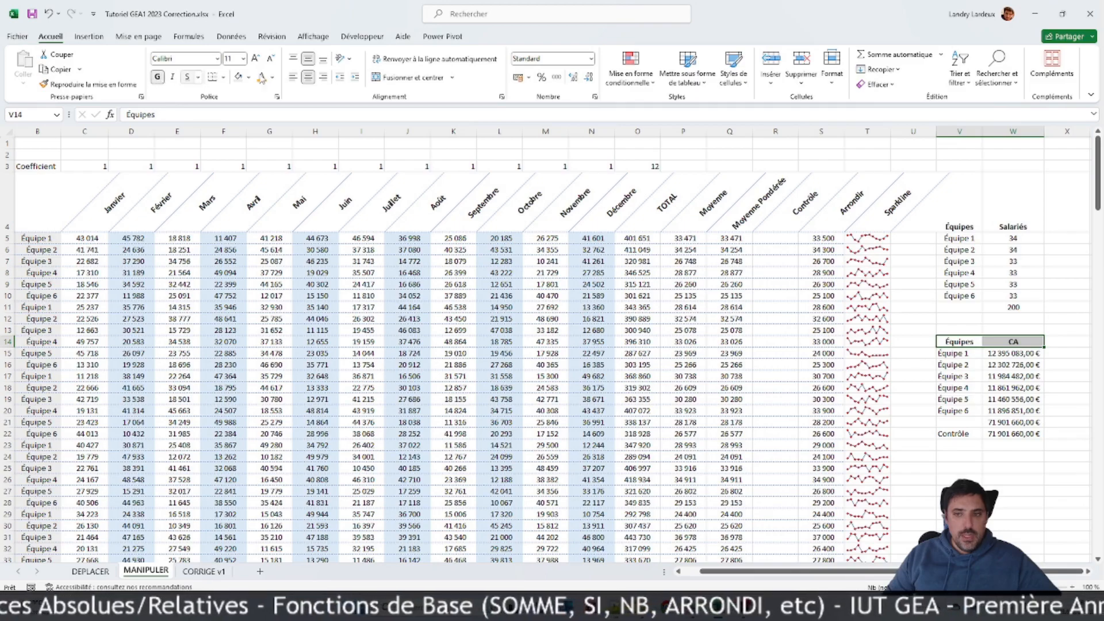
click(1013, 353)
drag(955, 353, 1030, 412)
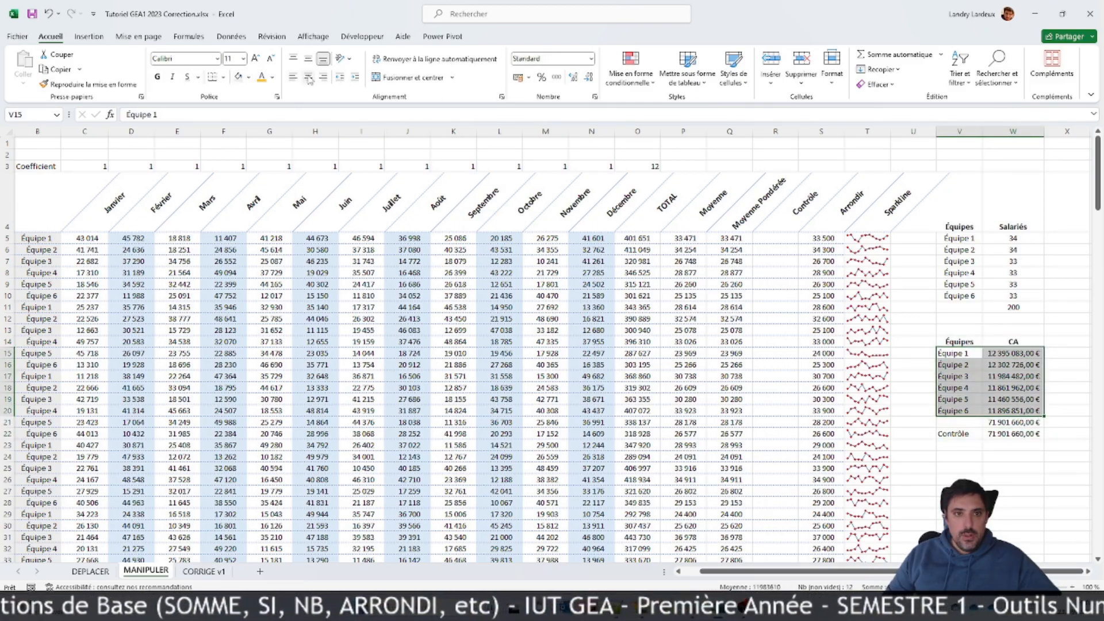
click(821, 342)
scroll(664, 563, left, 1)
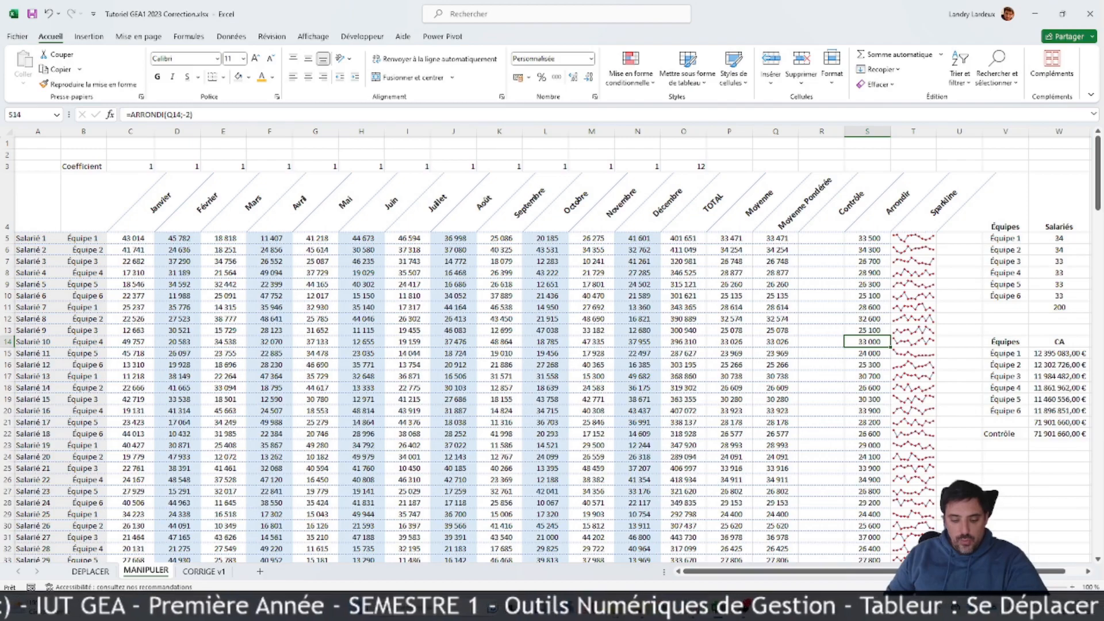
Step: Freeze the panes at cell C5 so that rows 1 to 4 and columns A:B stay in view
click(300, 433)
scroll(179, 353, down, 1)
scroll(357, 285, up, 1)
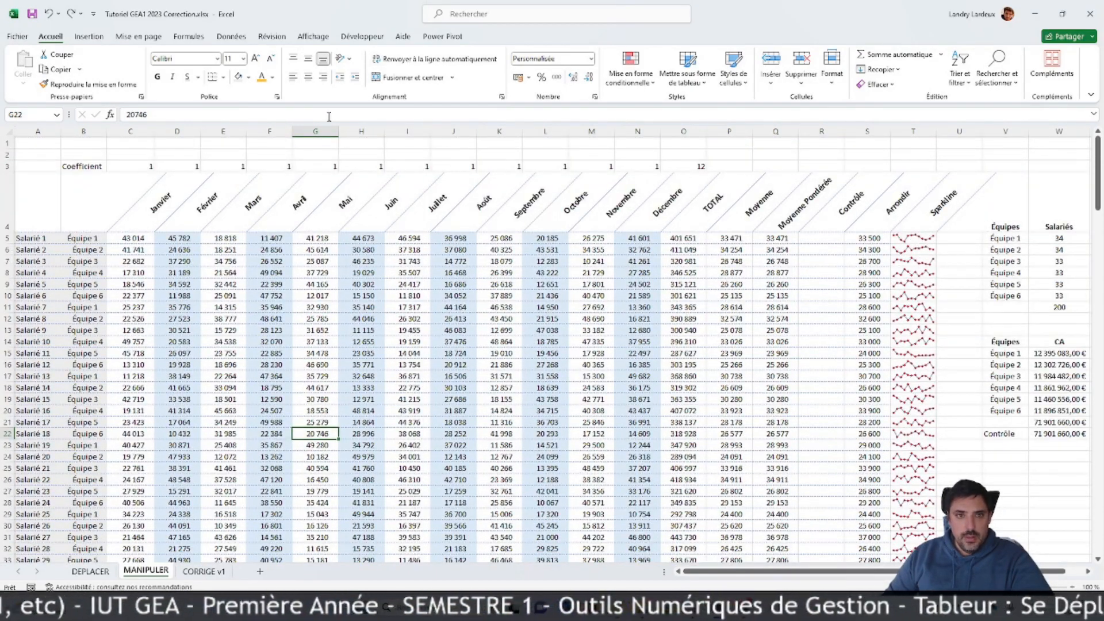
click(313, 37)
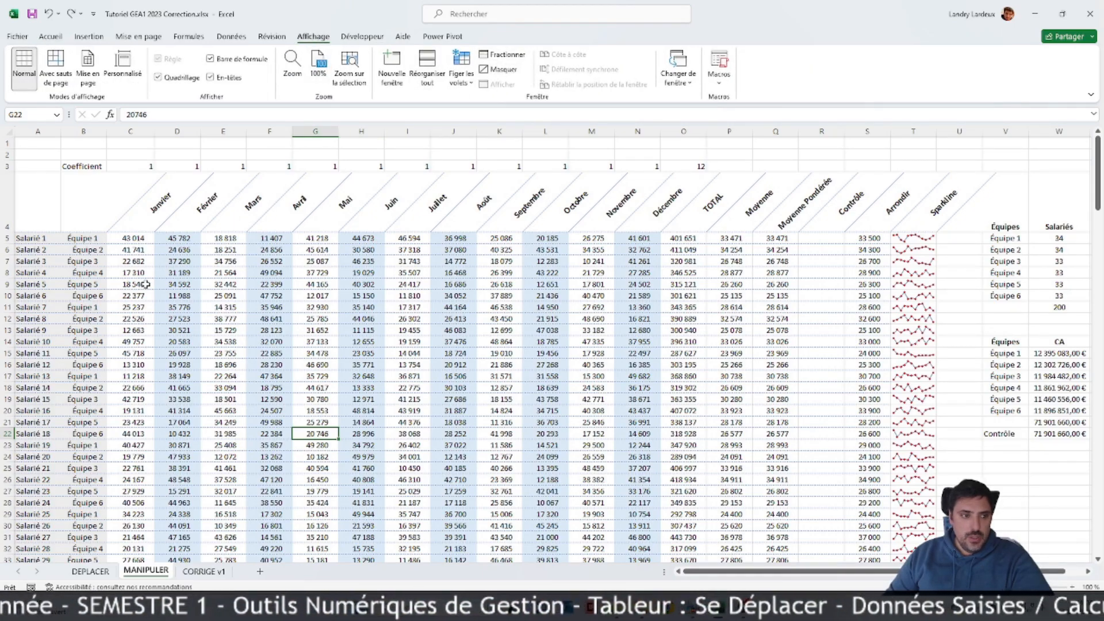
key(ctrl+Home)
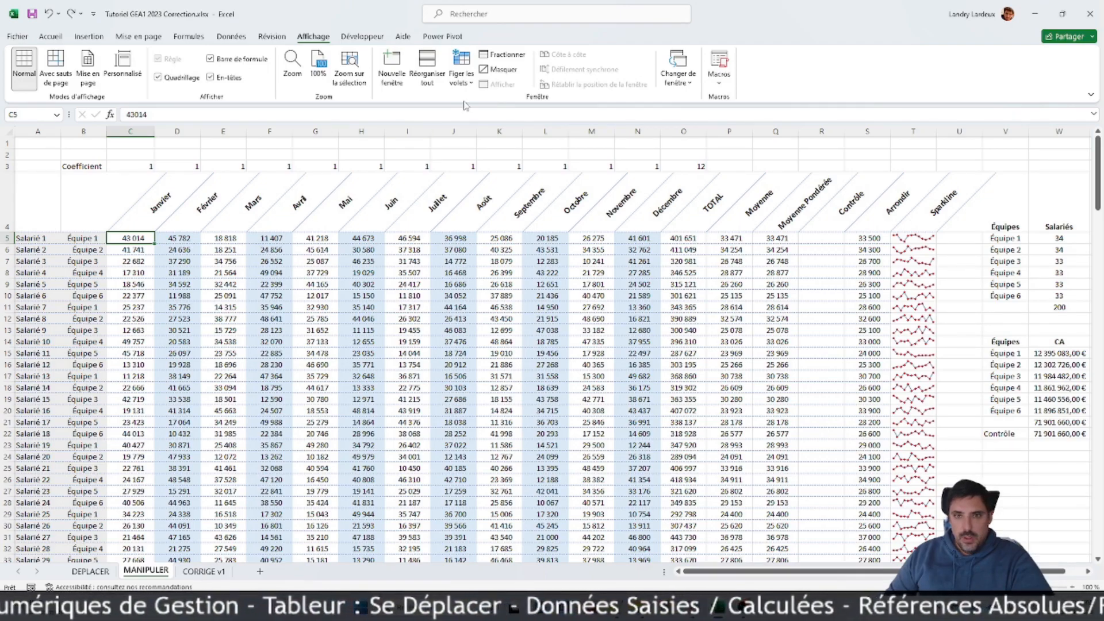
click(470, 84)
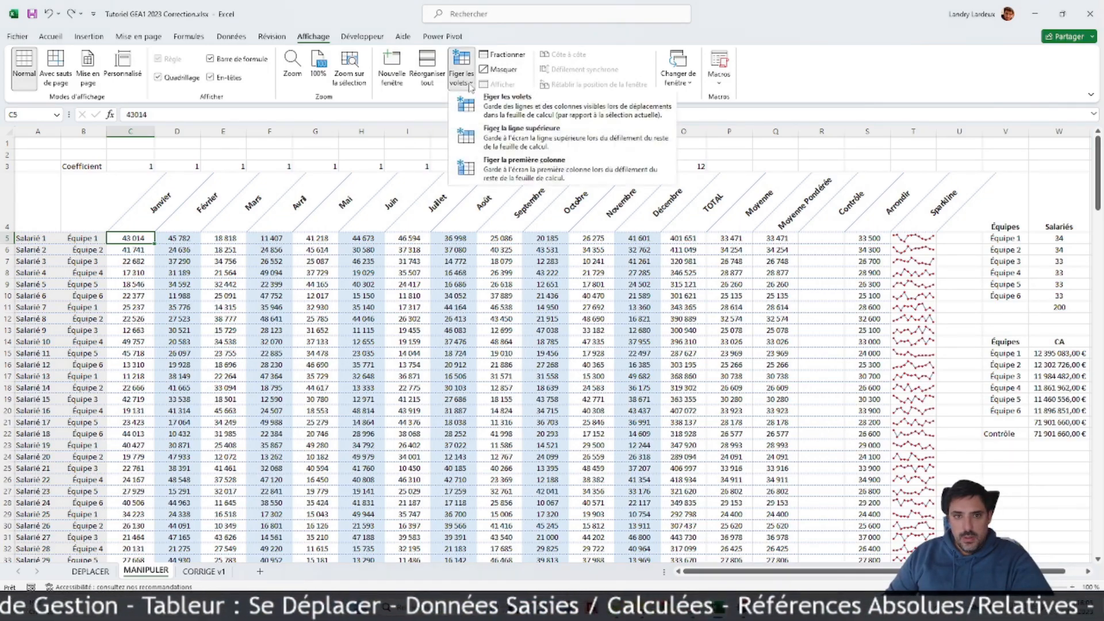
click(498, 111)
scroll(264, 297, down, 2)
scroll(262, 294, up, 1)
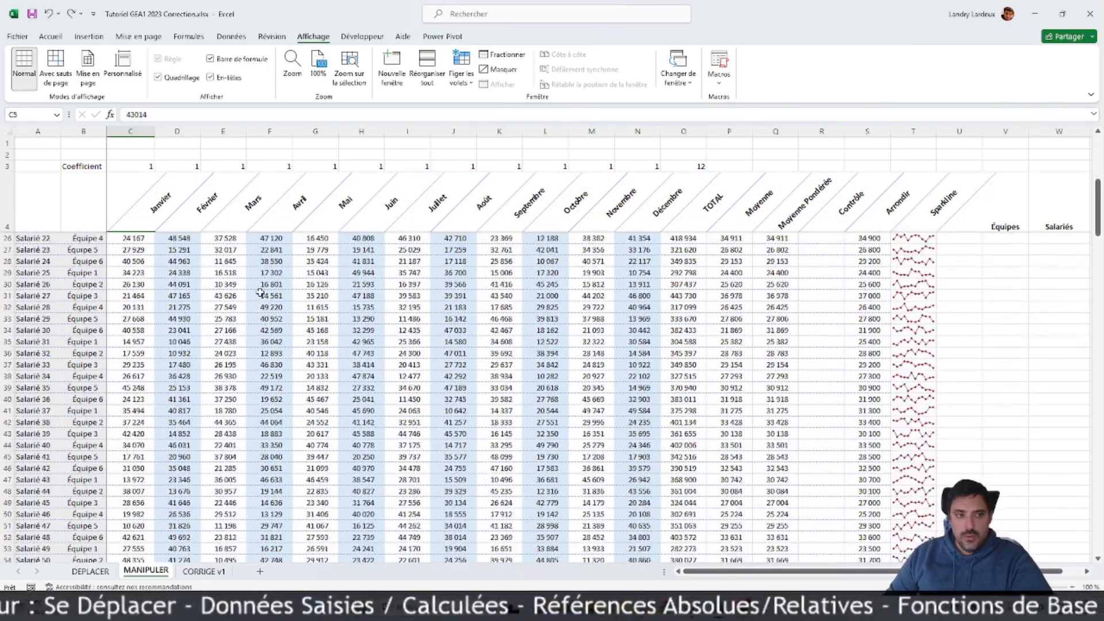
Step: Check the frozen headers and employee columns by moving across row 5 and down to the table's last rows
key(Right)
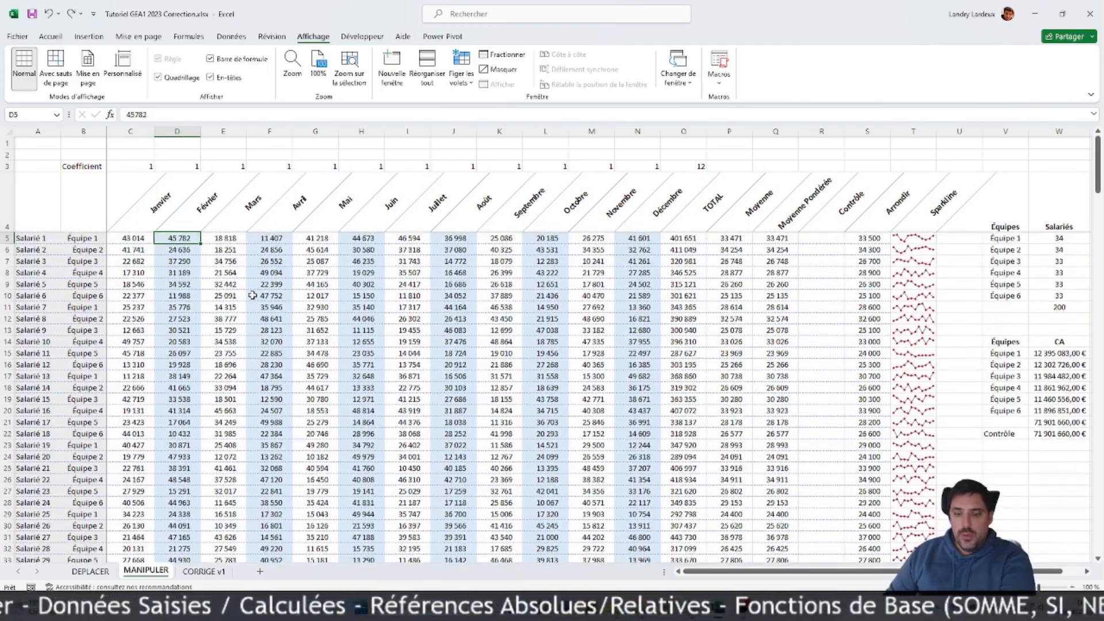
key(ctrl+Right)
key(ctrl+Right)
key(ctrl+Right)
key(ctrl+Right)
key(ctrl+Right)
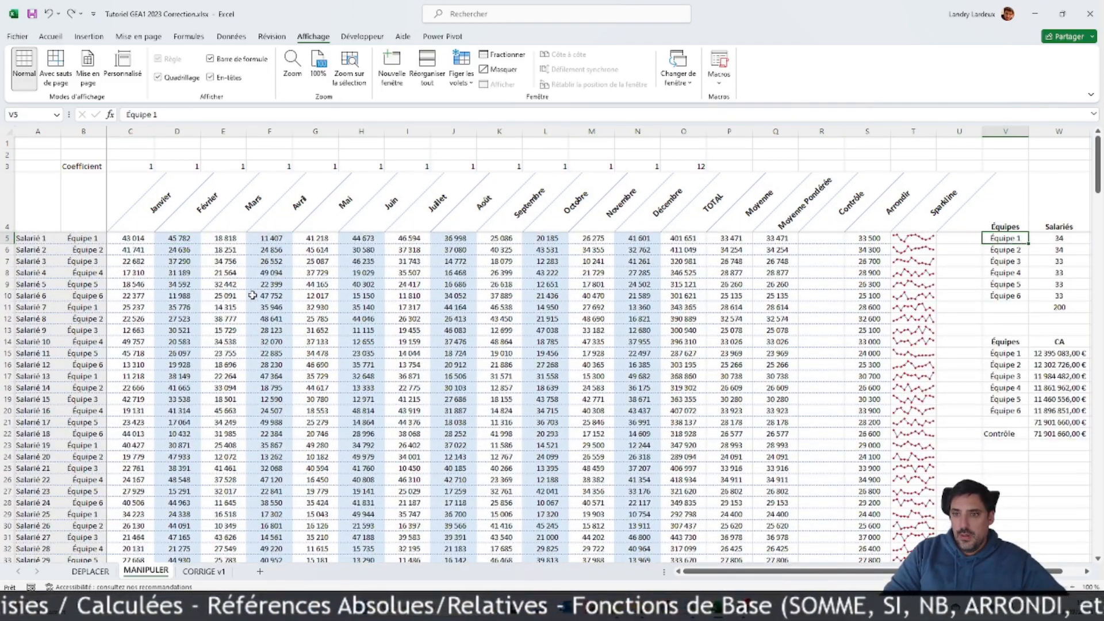
key(ctrl+Left)
key(ctrl+Left)
key(ctrl+Left)
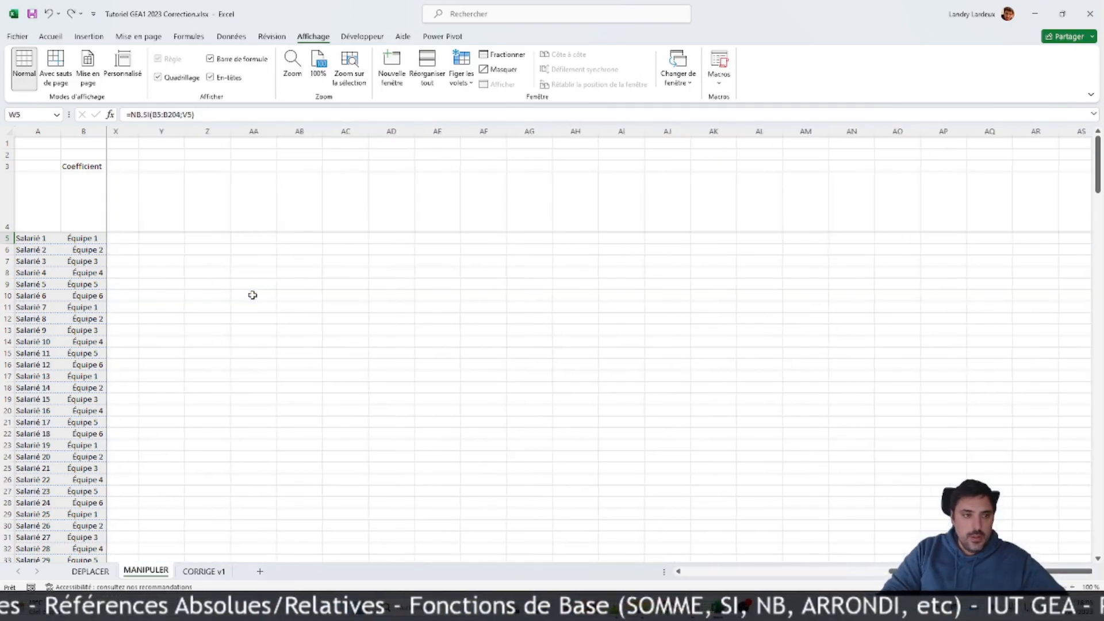
key(ctrl+Left)
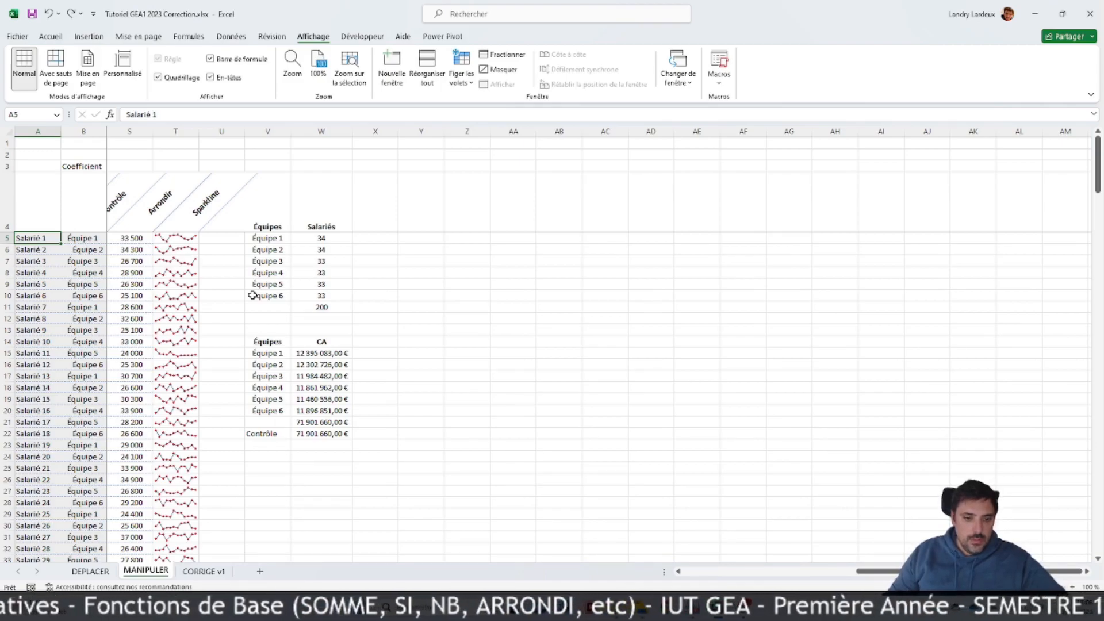
scroll(904, 556, left, 5)
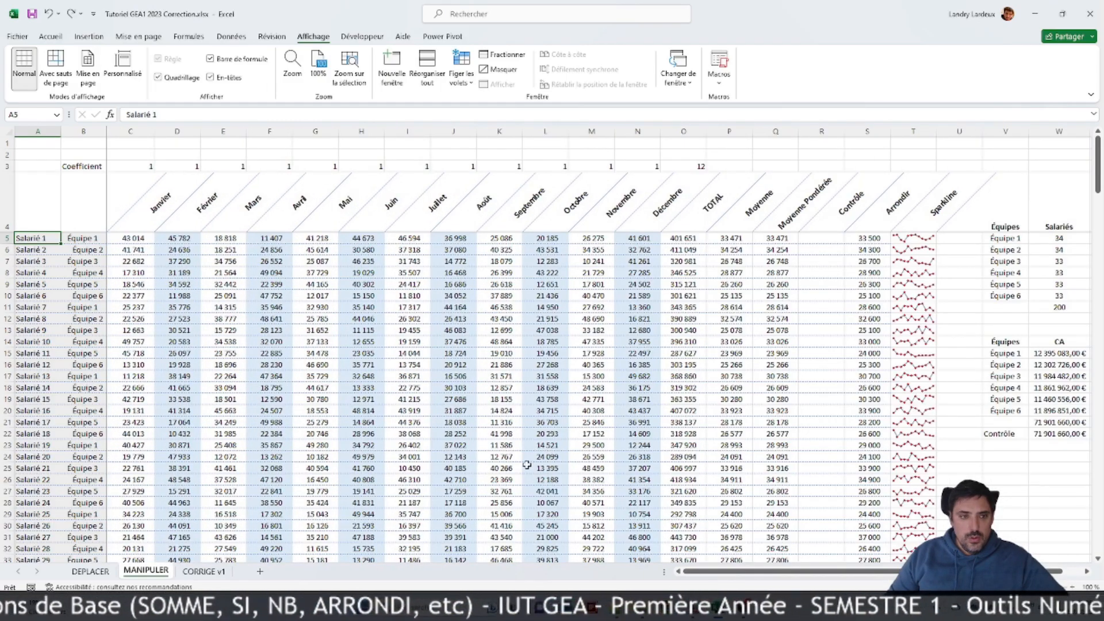
click(366, 376)
scroll(463, 343, down, 1)
scroll(462, 343, down, 17)
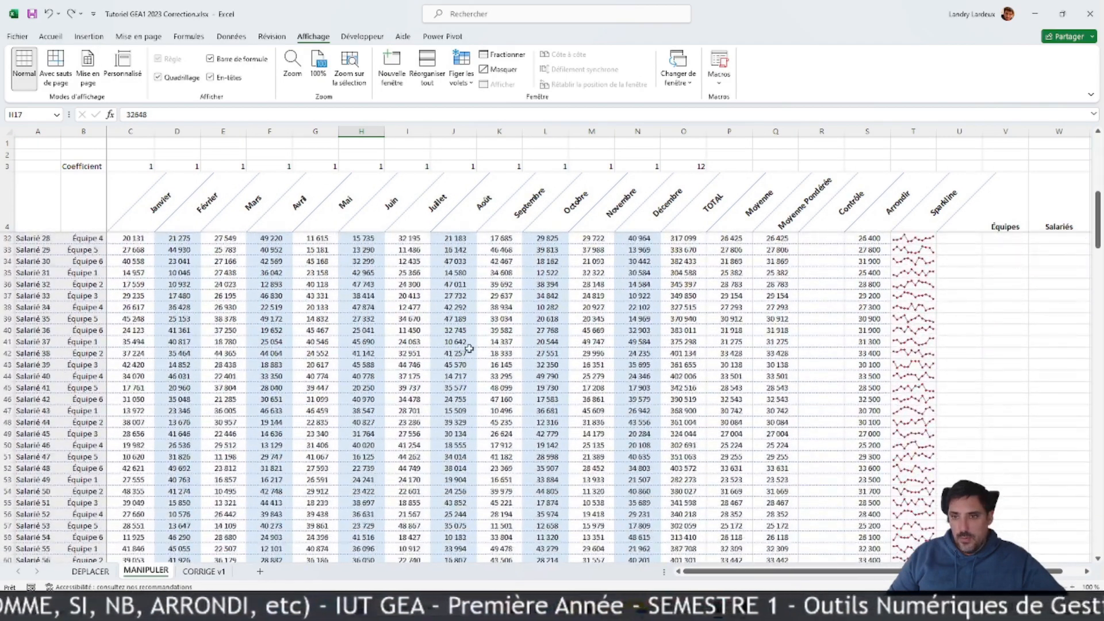
scroll(459, 349, down, 20)
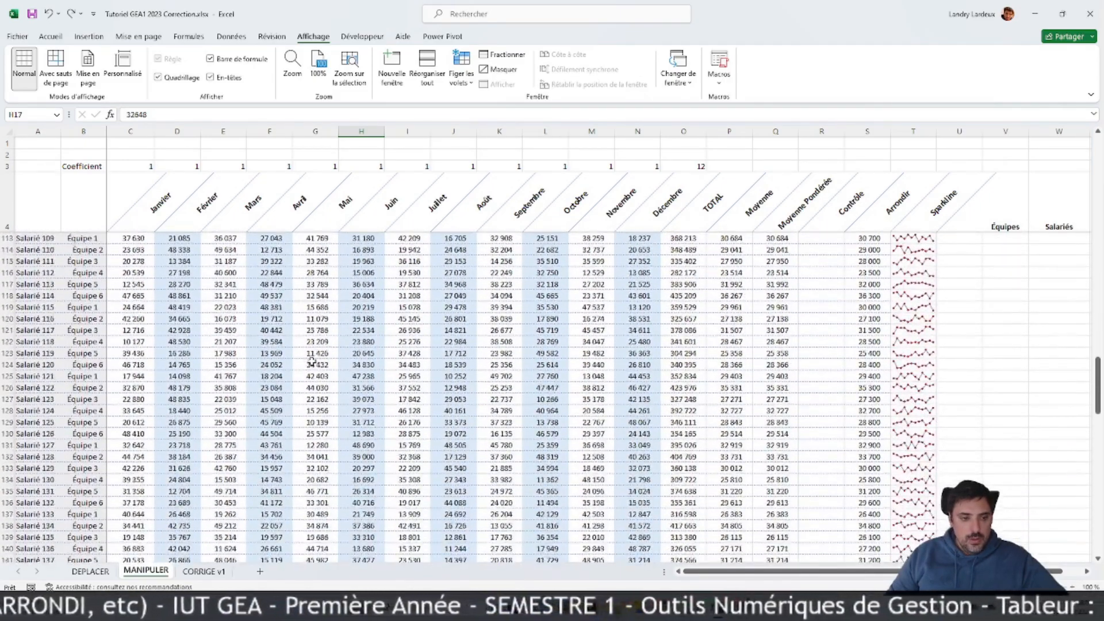
scroll(311, 360, down, 7)
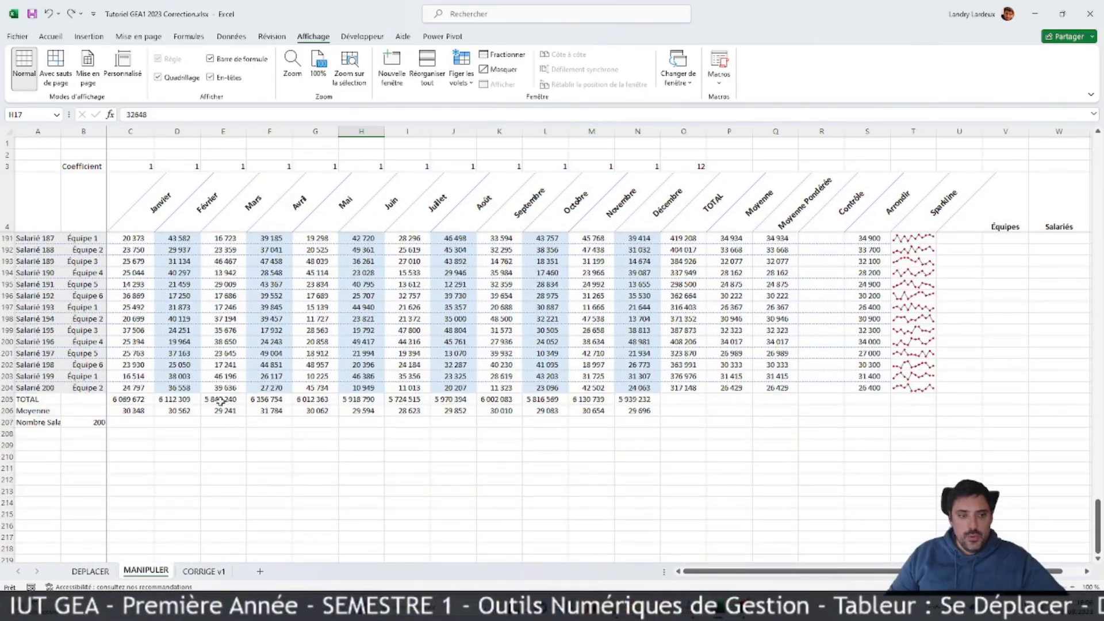
Step: Add a conditional formatting rule to the Janvier values C5:C204 that marks the top 1 value with green fill and dark green text
click(139, 386)
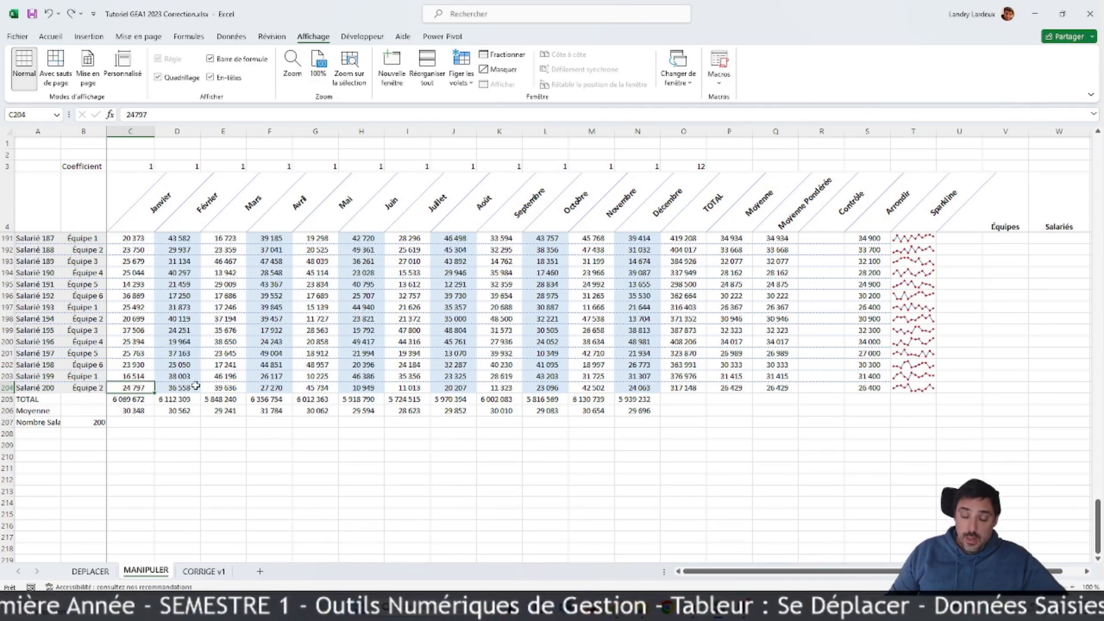
key(ctrl+shift+Up)
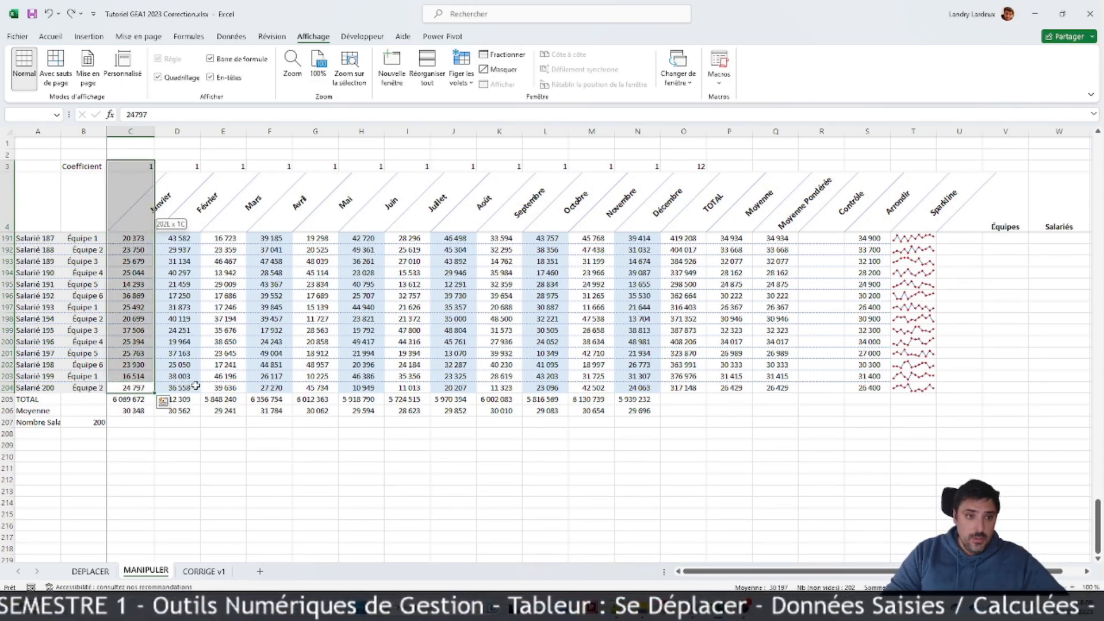
key(ctrl+shift+Down)
key(ctrl+shift+Up)
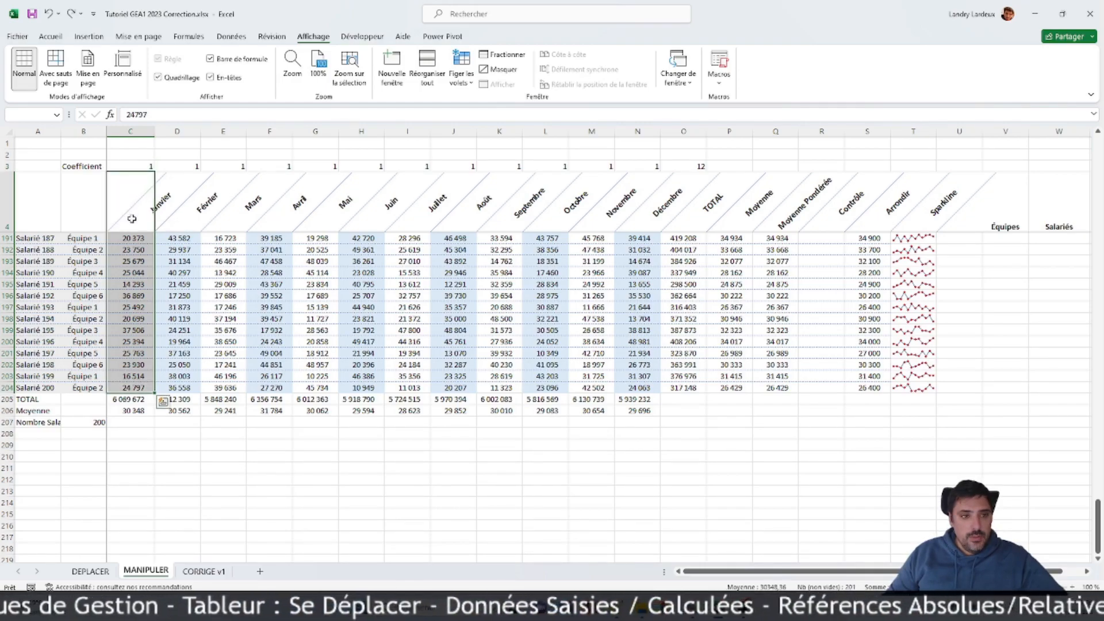
ctrl+click(133, 221)
drag(1099, 493, 1077, 111)
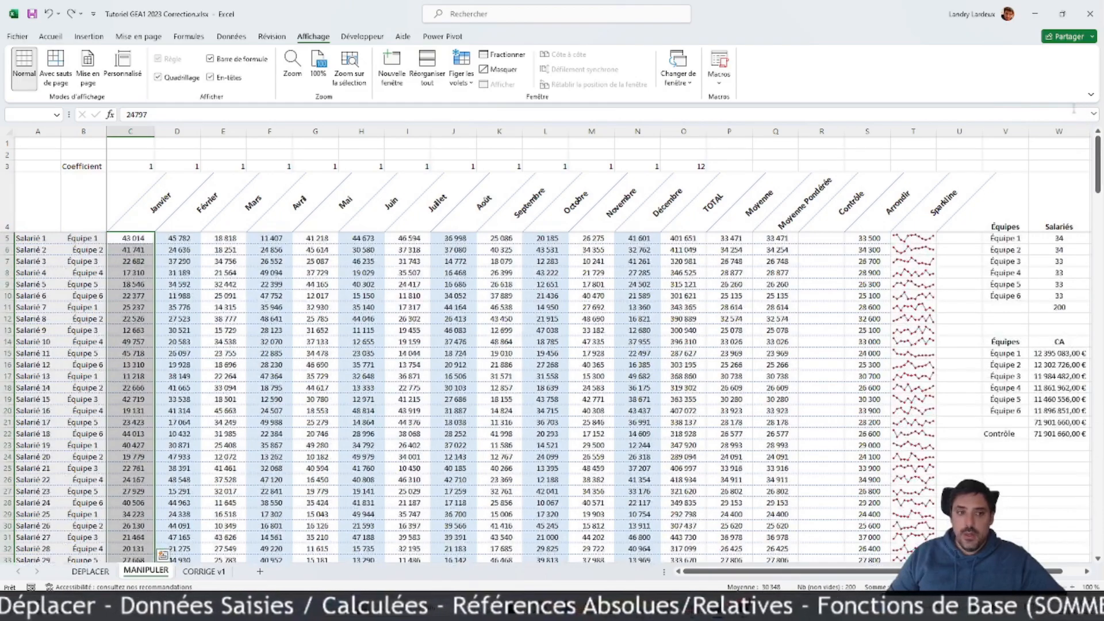
click(51, 36)
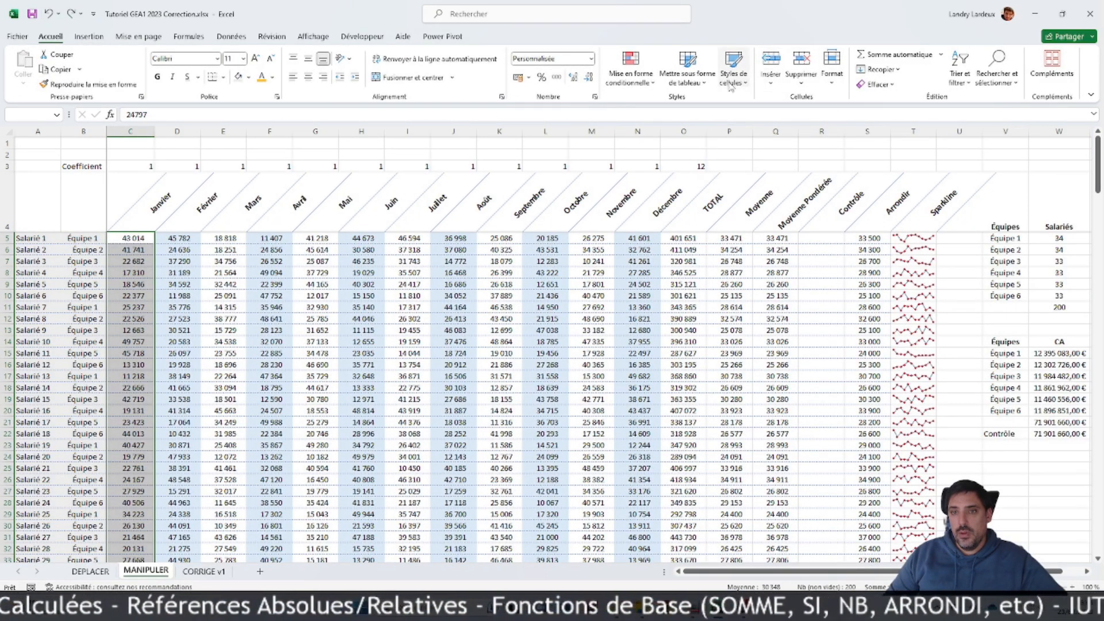
click(630, 75)
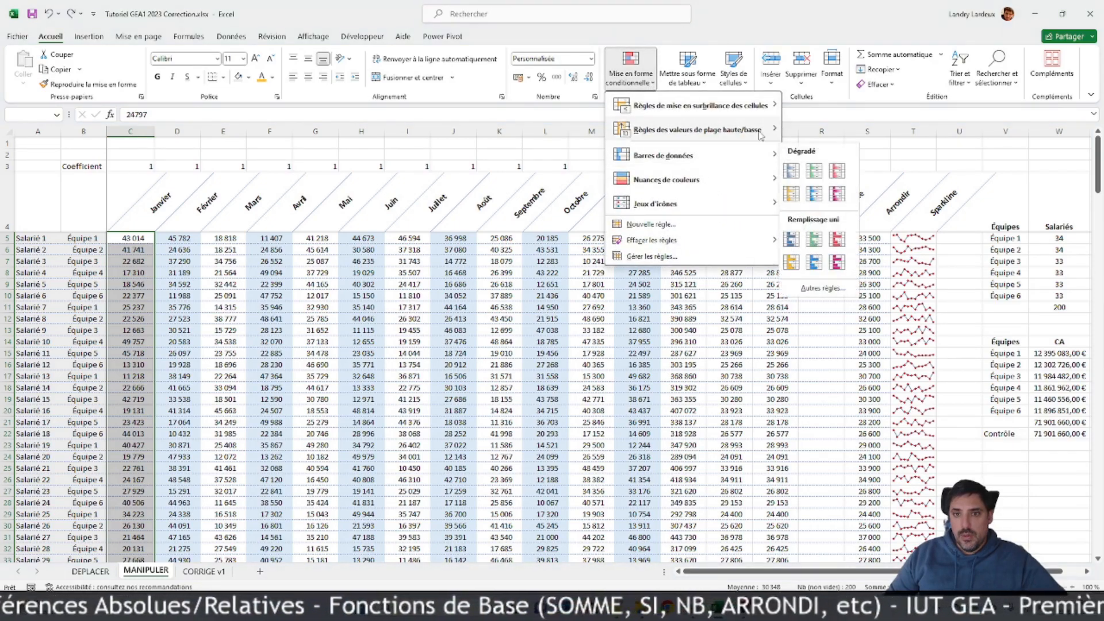
mouse_move(759, 106)
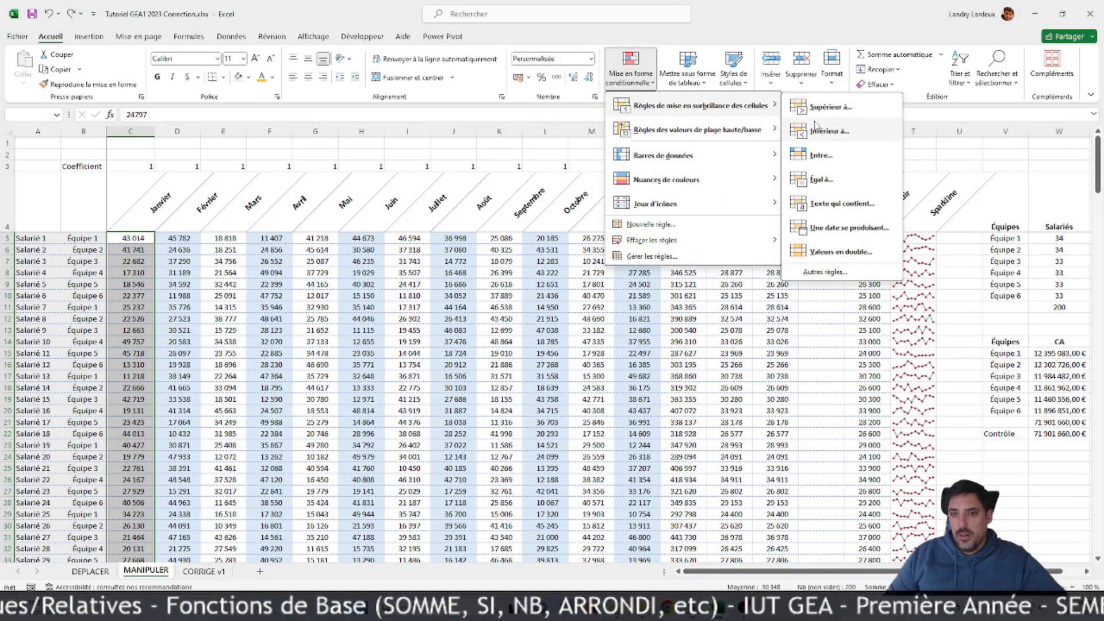
mouse_move(747, 130)
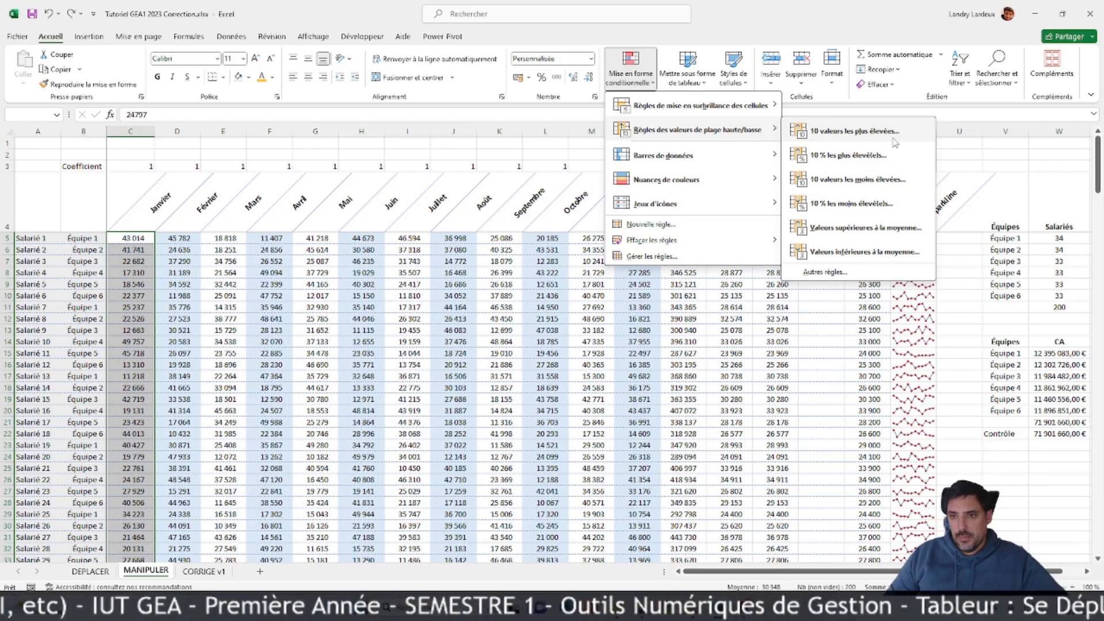
click(893, 140)
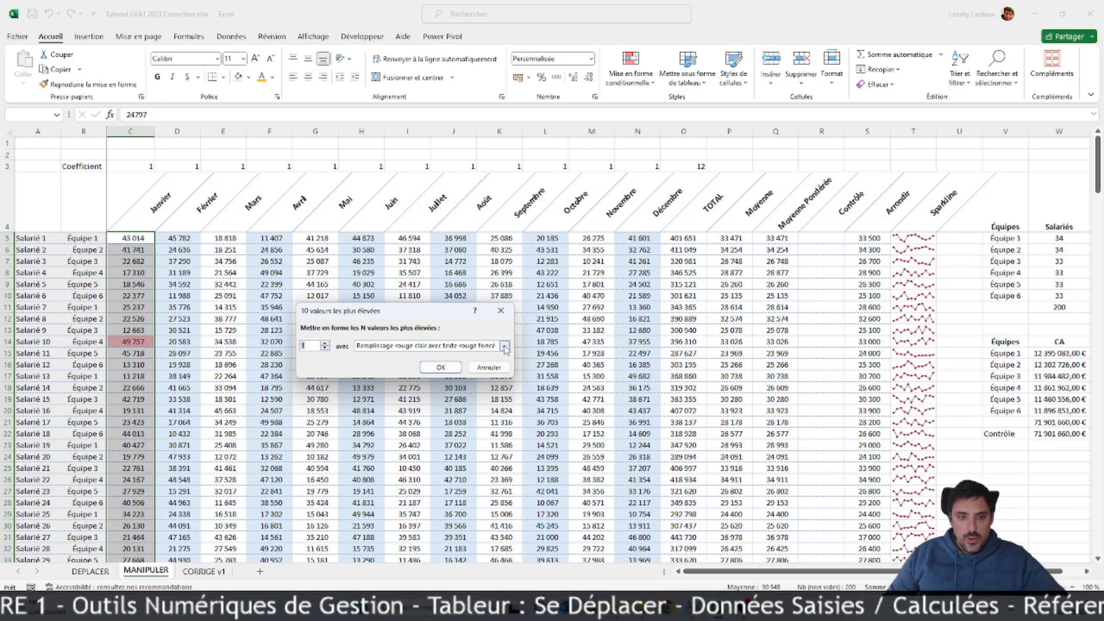
click(505, 347)
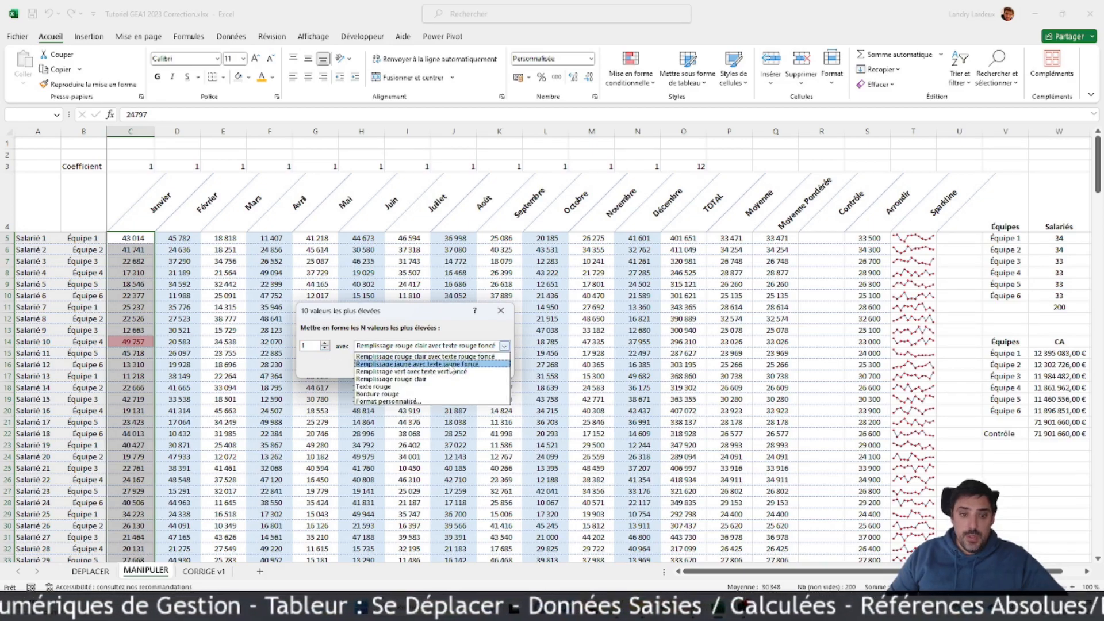
click(443, 372)
click(440, 368)
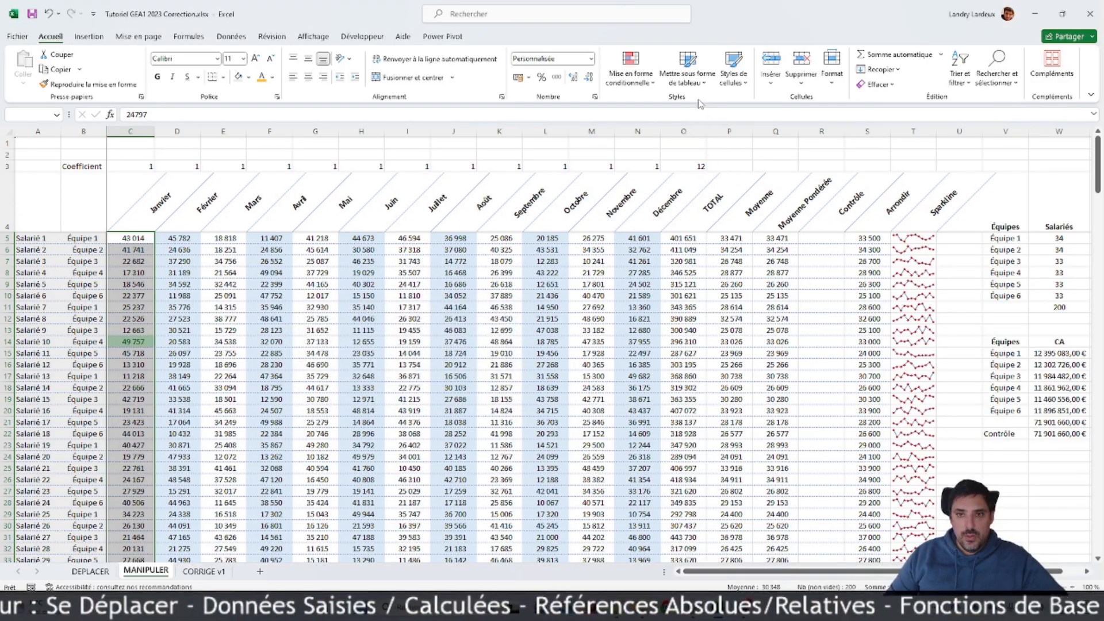
Step: Inspect the top 1 rule on the Janvier values and its font format in the conditional formatting rules manager, leaving it unmodified
click(631, 73)
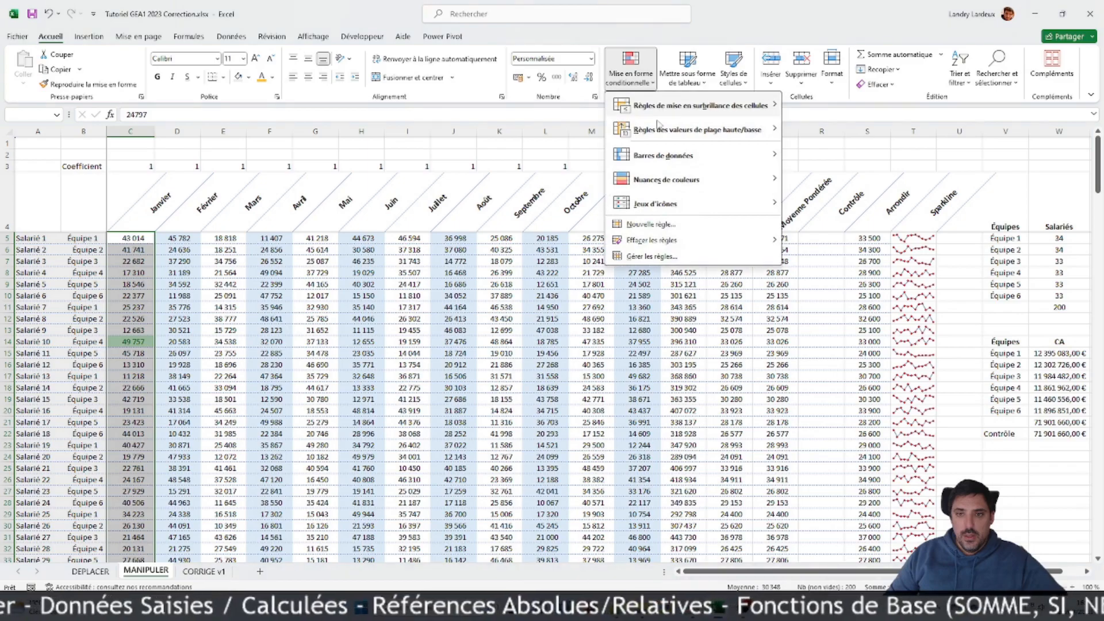
click(660, 255)
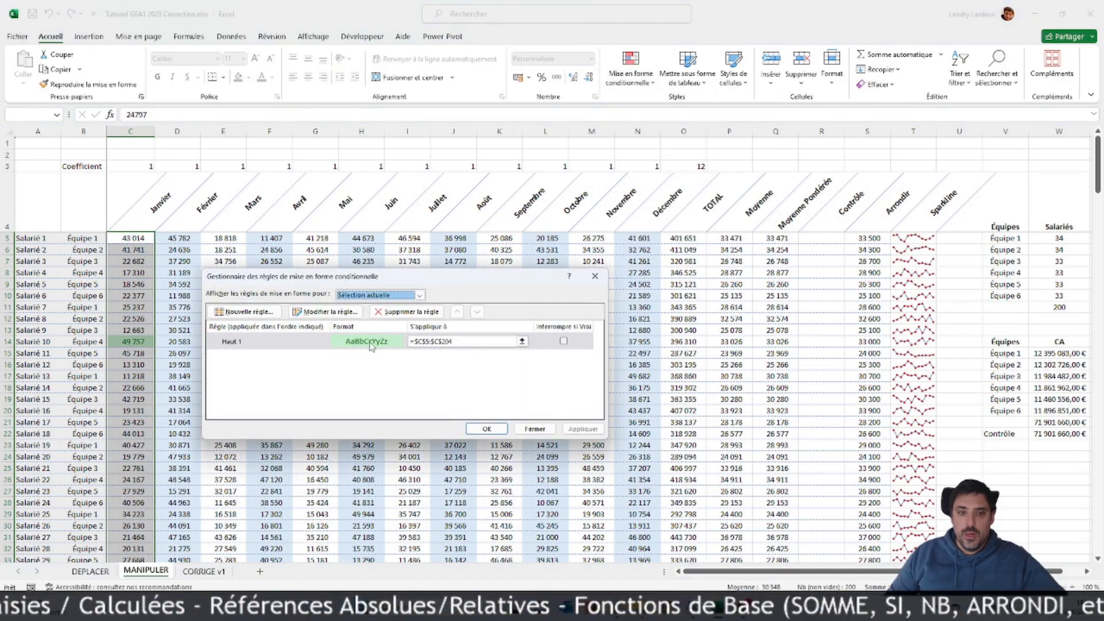
click(325, 311)
click(418, 424)
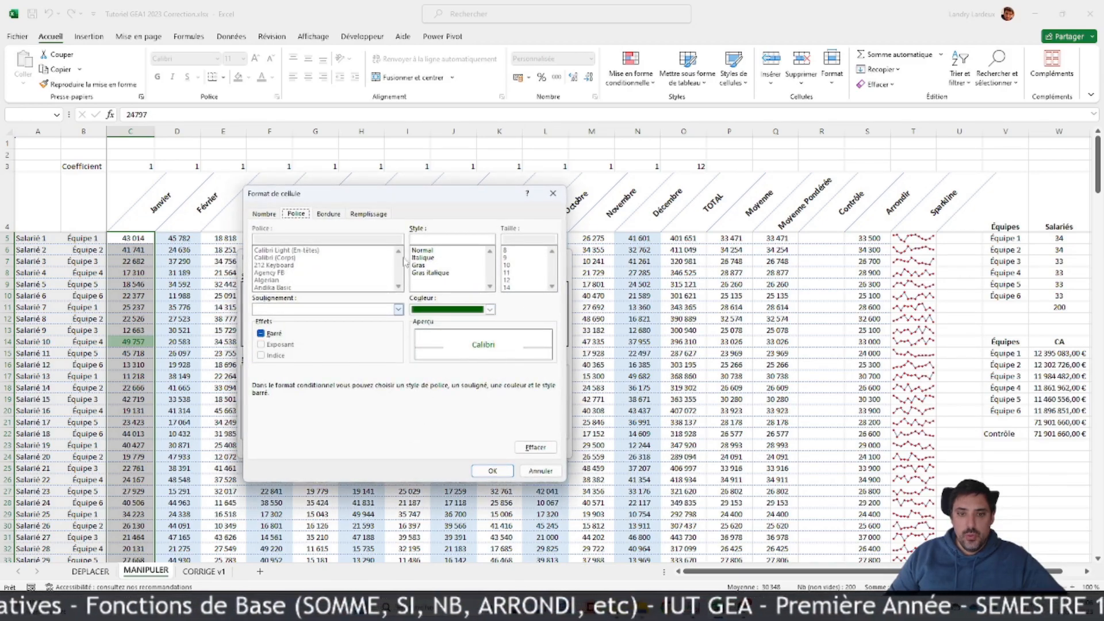
click(541, 471)
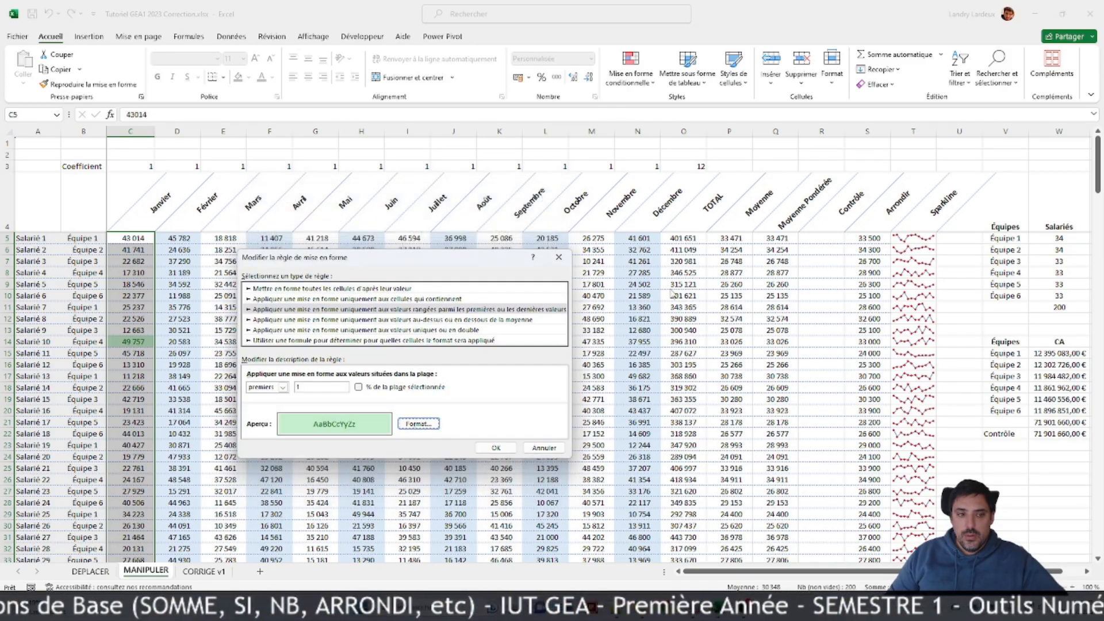
click(544, 448)
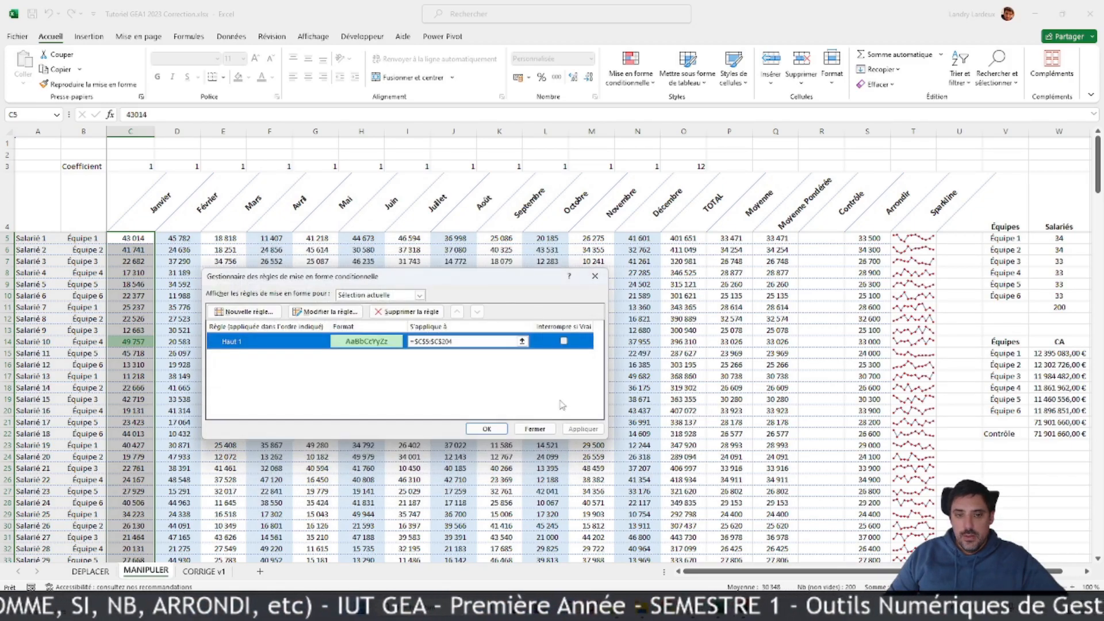
click(534, 429)
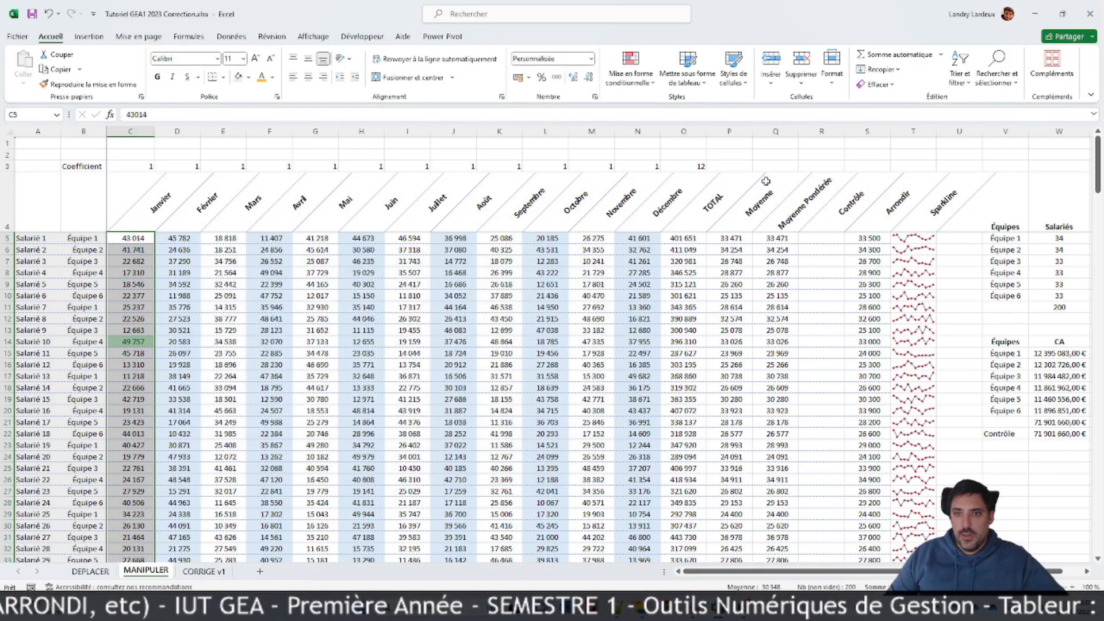
Step: Add a conditional formatting rule to the Janvier values C5:C204 that marks the bottom 1 value with light red fill and dark red text
click(631, 66)
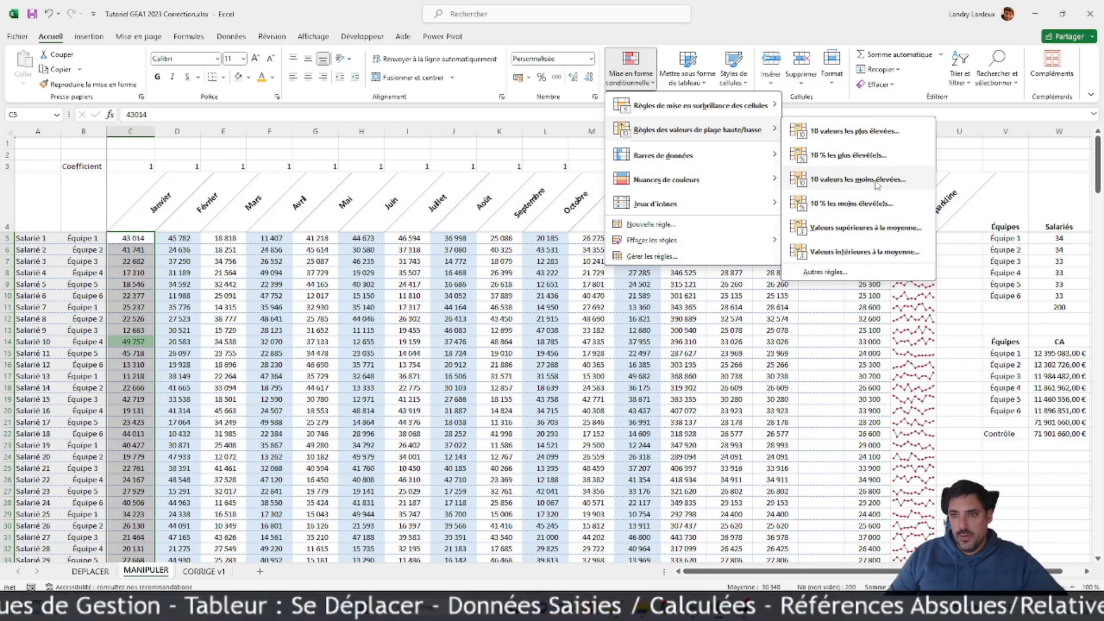
click(872, 179)
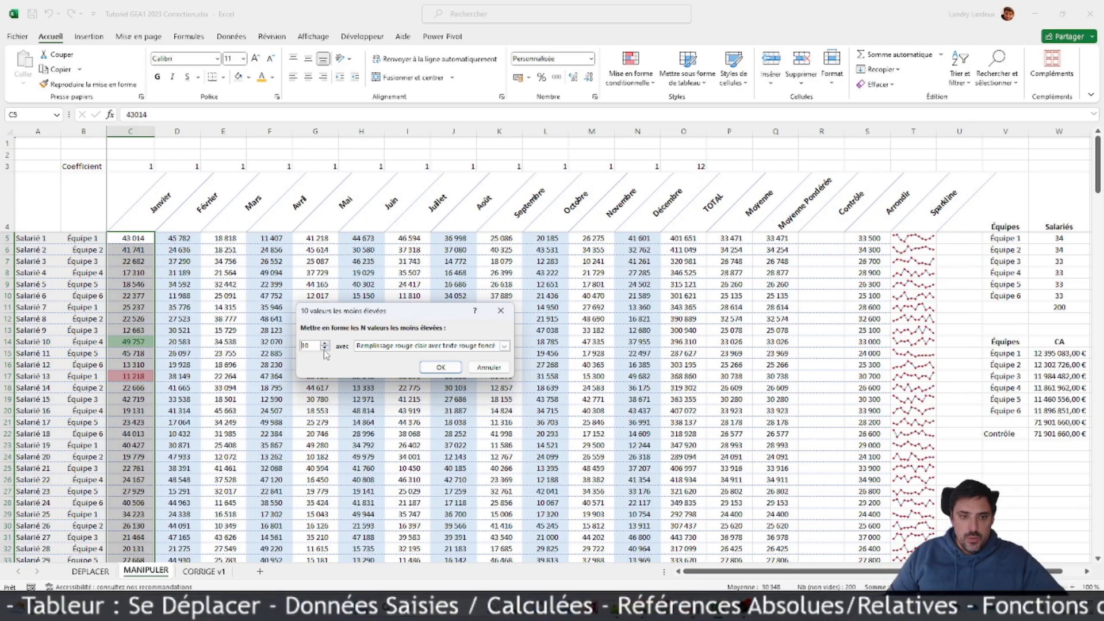
click(324, 349)
click(324, 349)
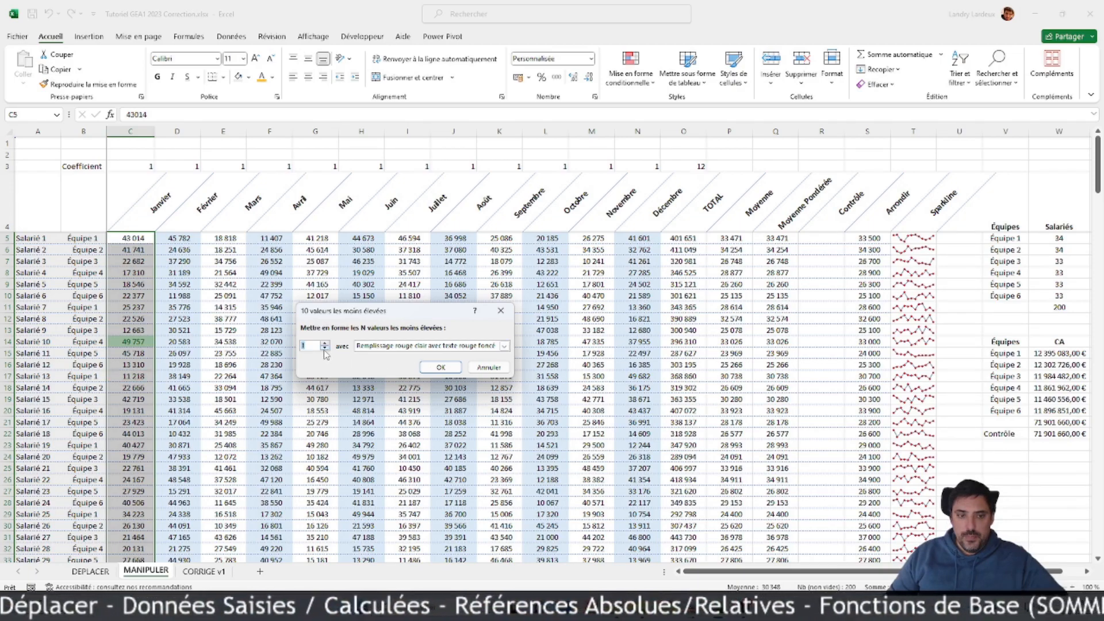
click(440, 367)
Step: Set the font of the entire MANIPULER sheet to Corbel
scroll(330, 349, down, 12)
scroll(331, 349, down, 20)
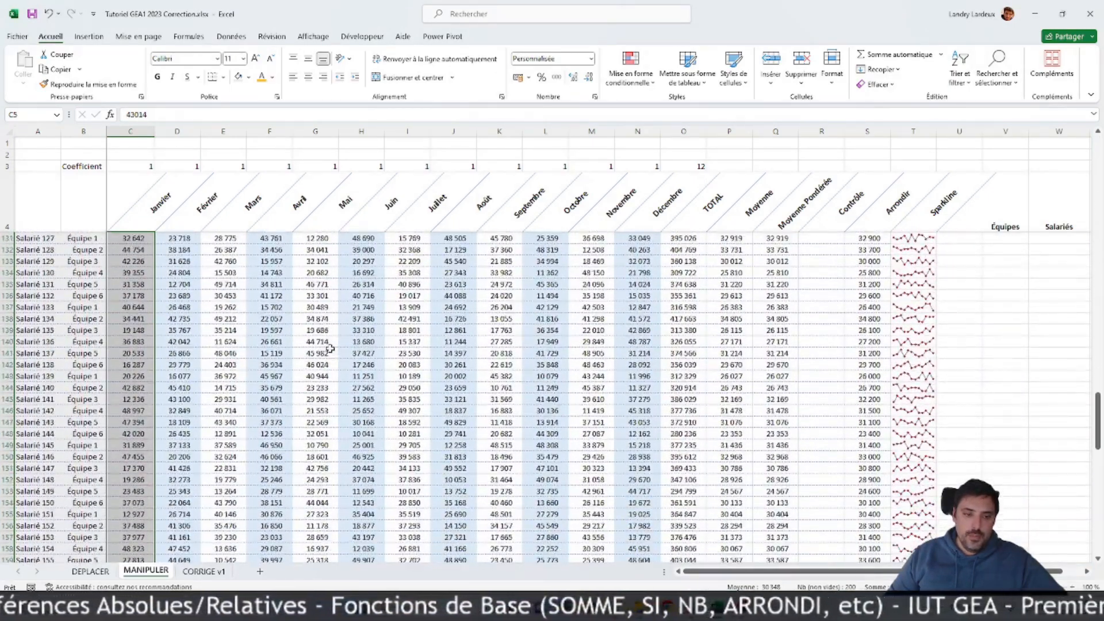
scroll(331, 349, down, 15)
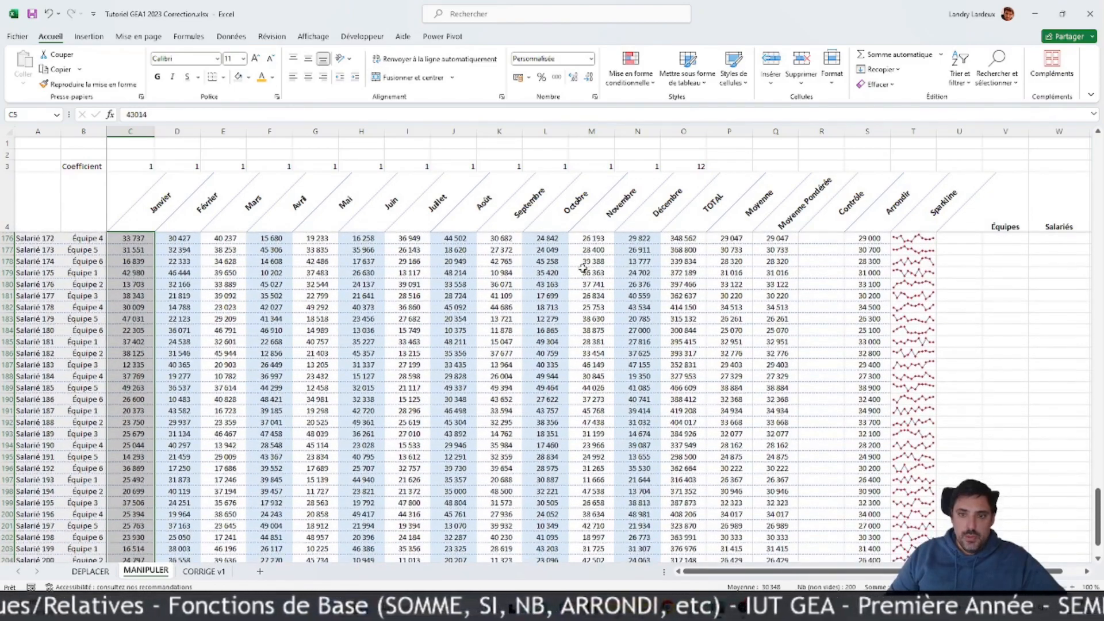
scroll(714, 269, down, 6)
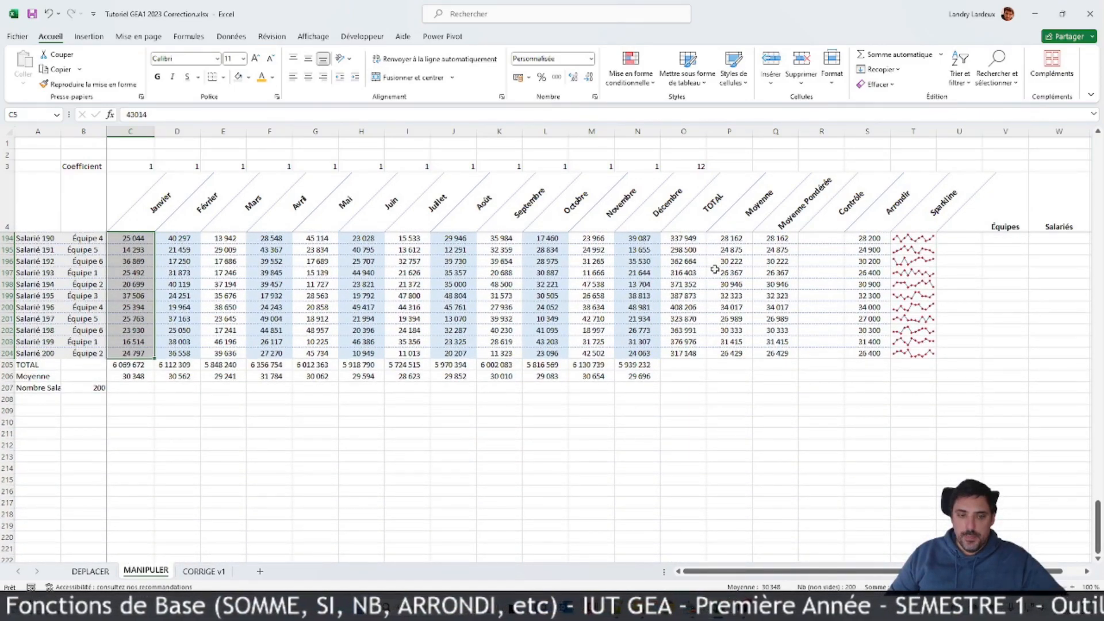
click(511, 352)
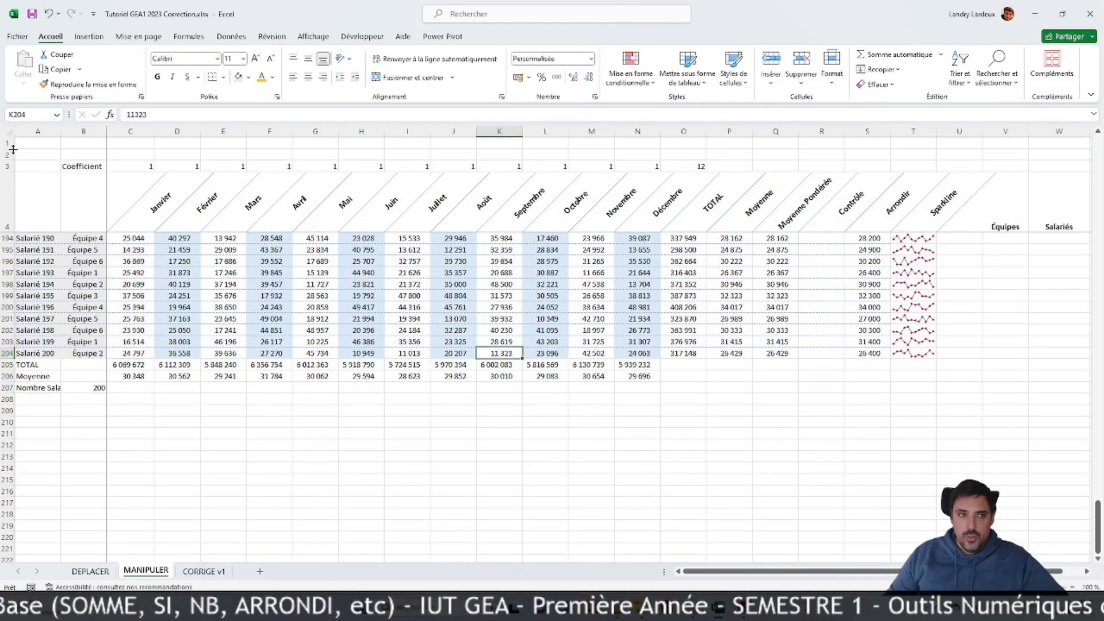
click(12, 131)
click(202, 59)
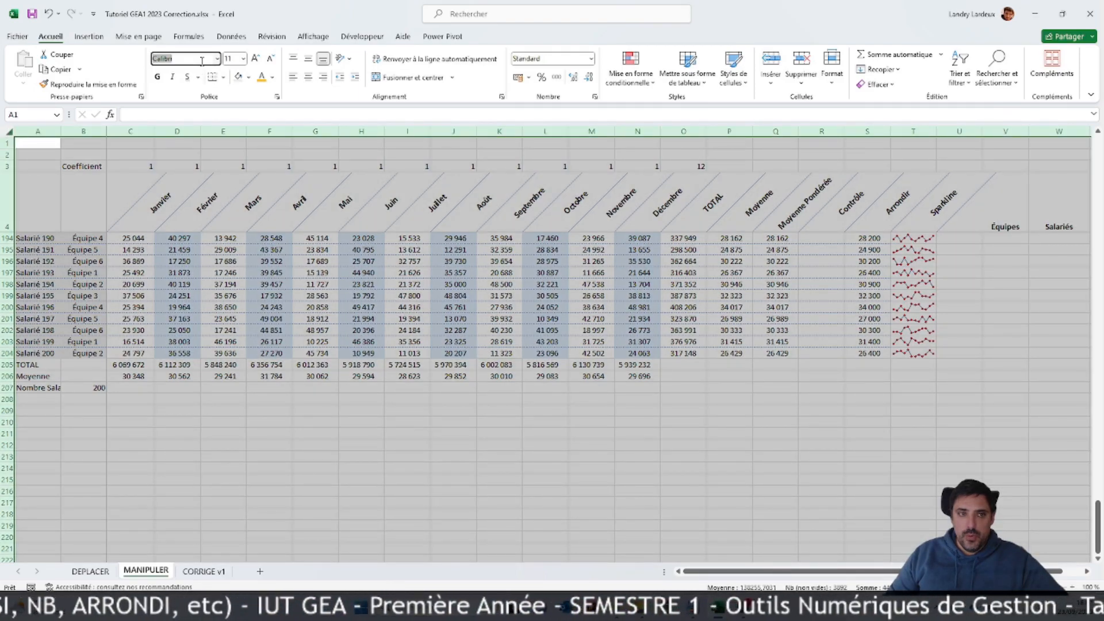
text(Corbe)
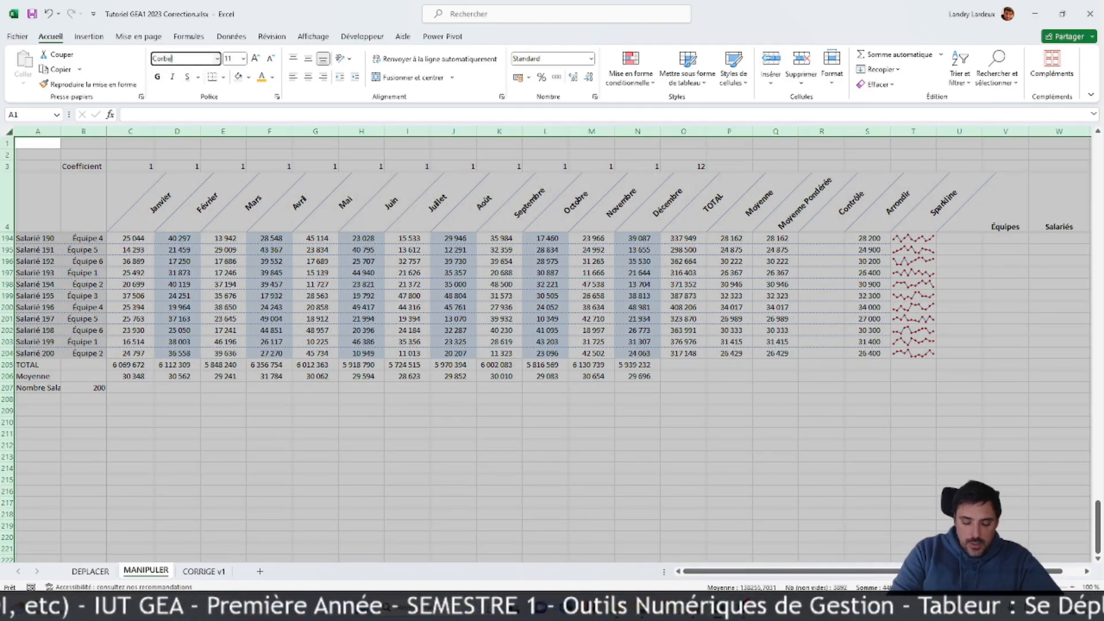
text(l)
key(Return)
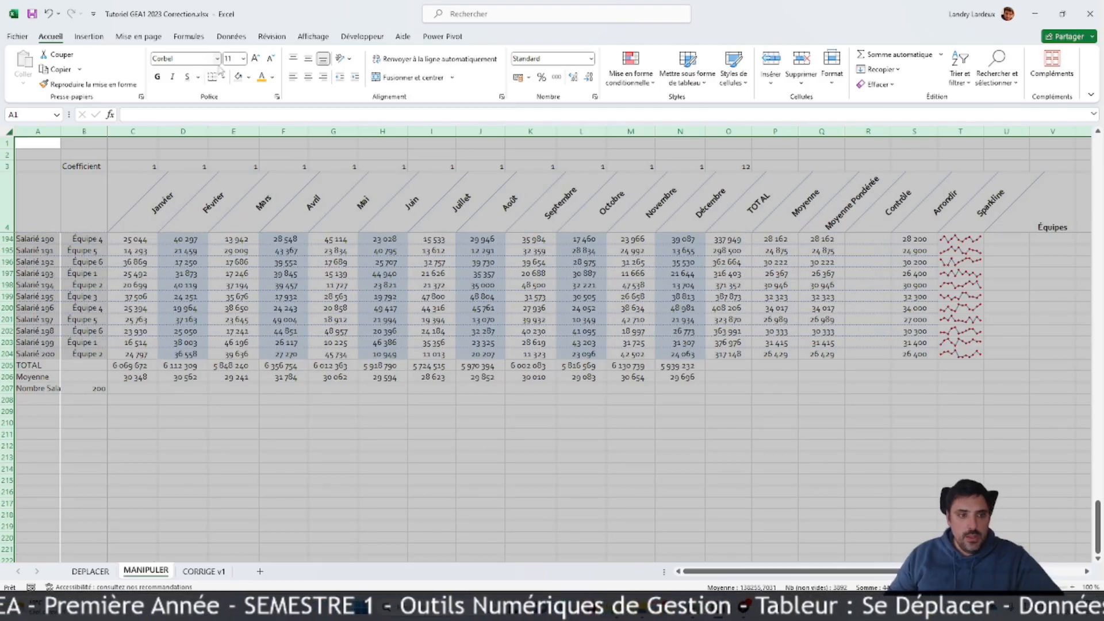
Step: Examine the sheet's new font and the green and red highlighted values down the month columns
scroll(568, 405, up, 1)
click(631, 262)
scroll(659, 355, up, 14)
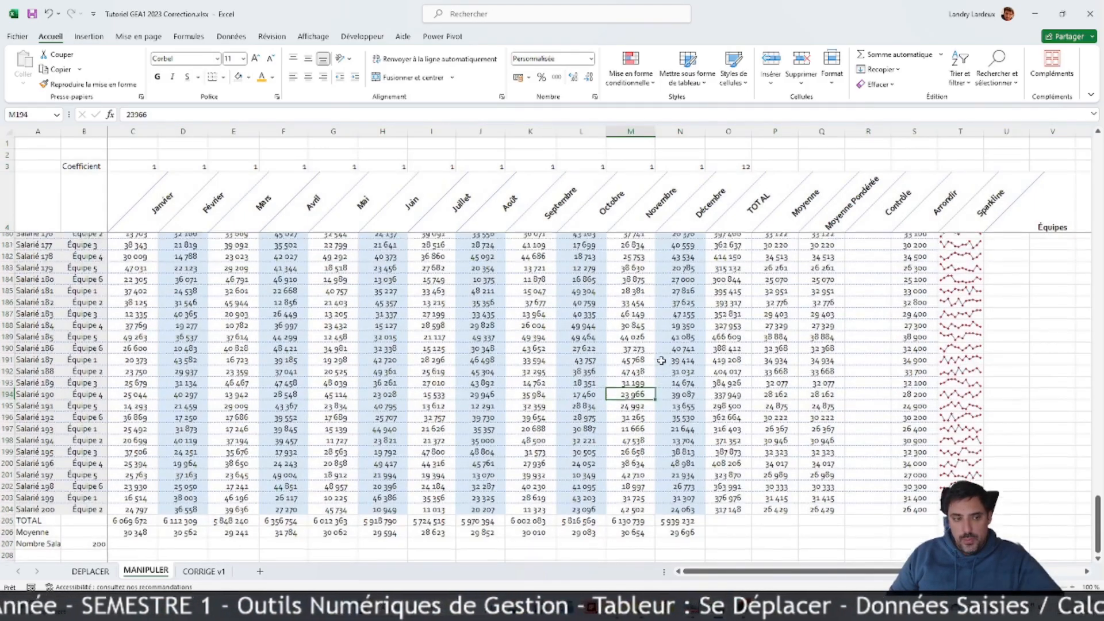
scroll(660, 356, up, 17)
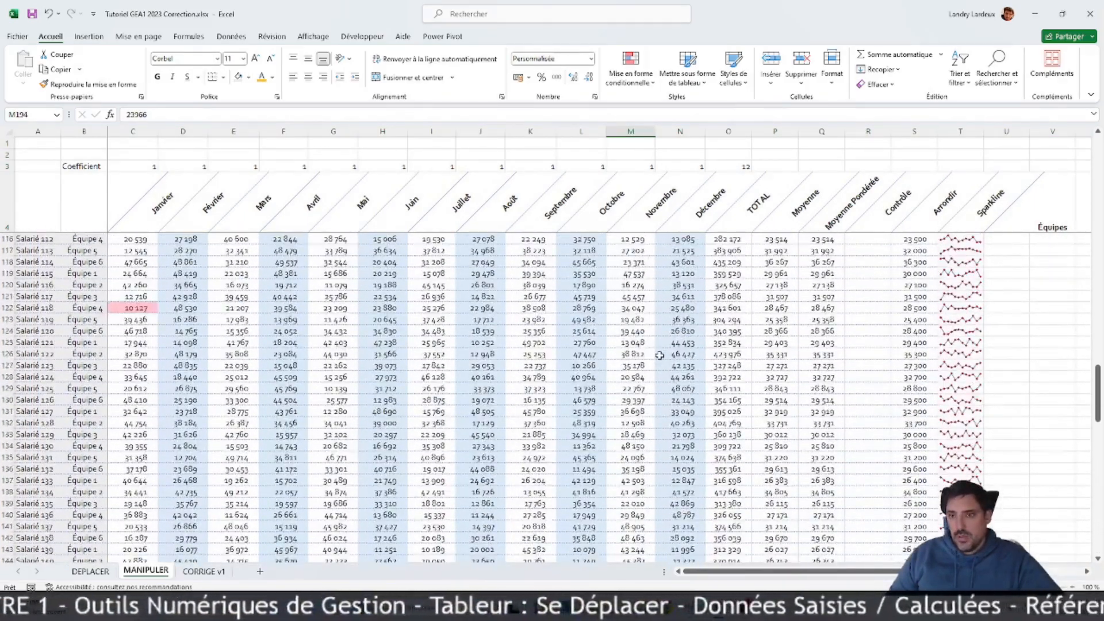
scroll(661, 354, up, 13)
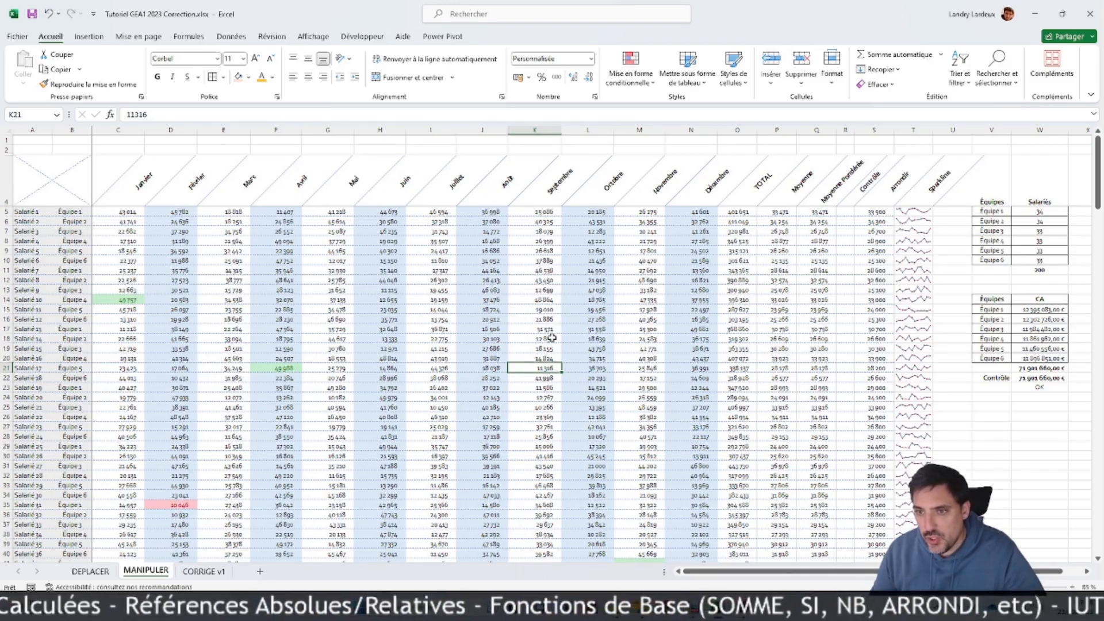
scroll(713, 327, down, 11)
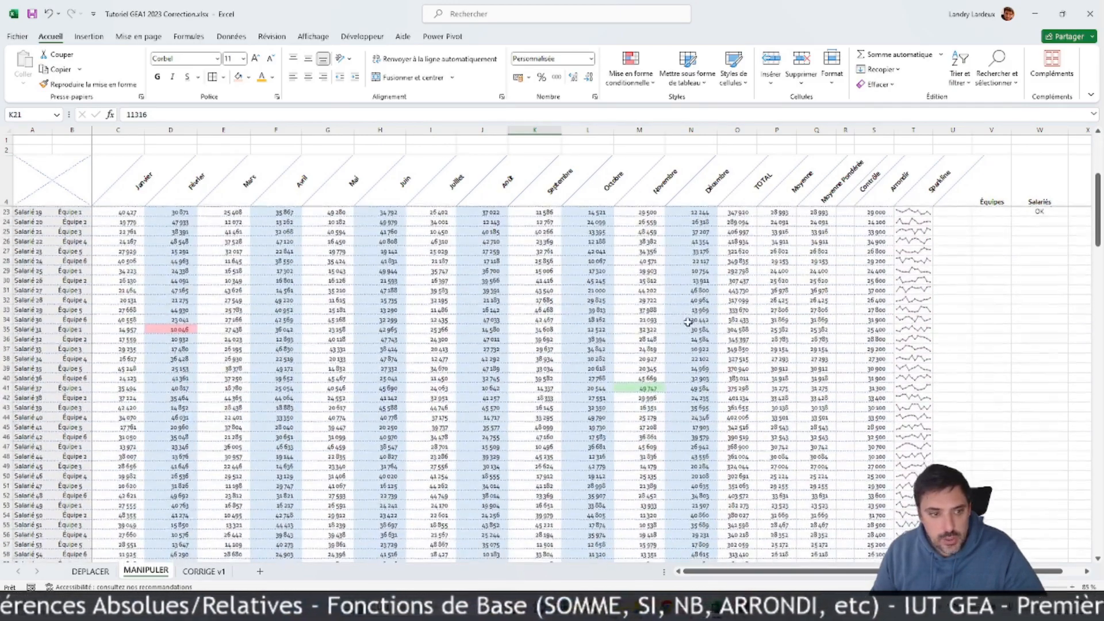
scroll(688, 323, down, 13)
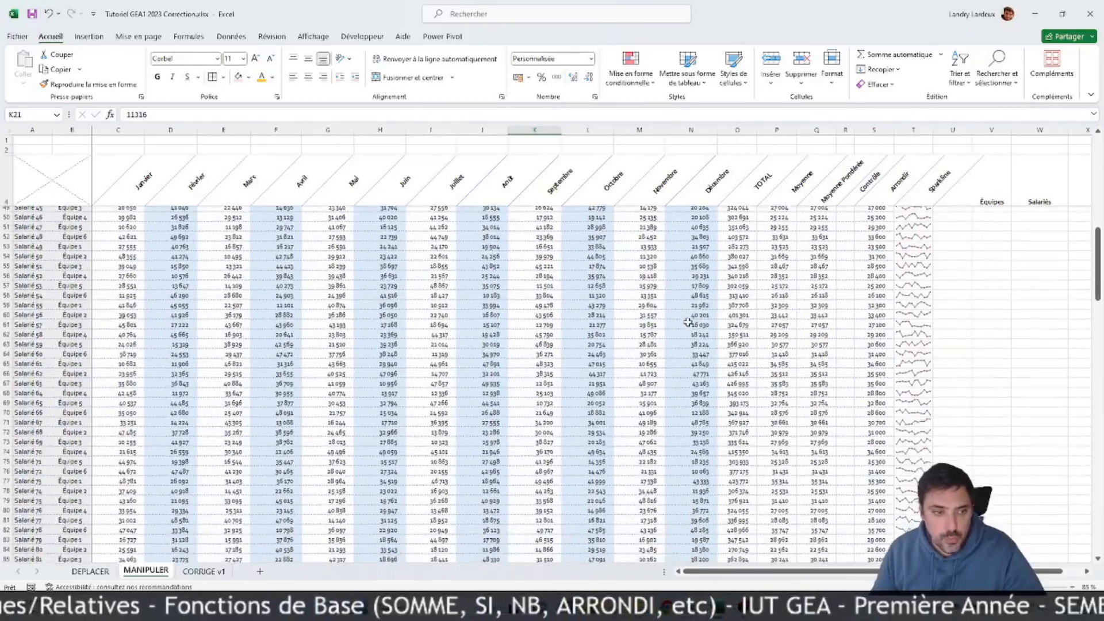
scroll(676, 324, down, 6)
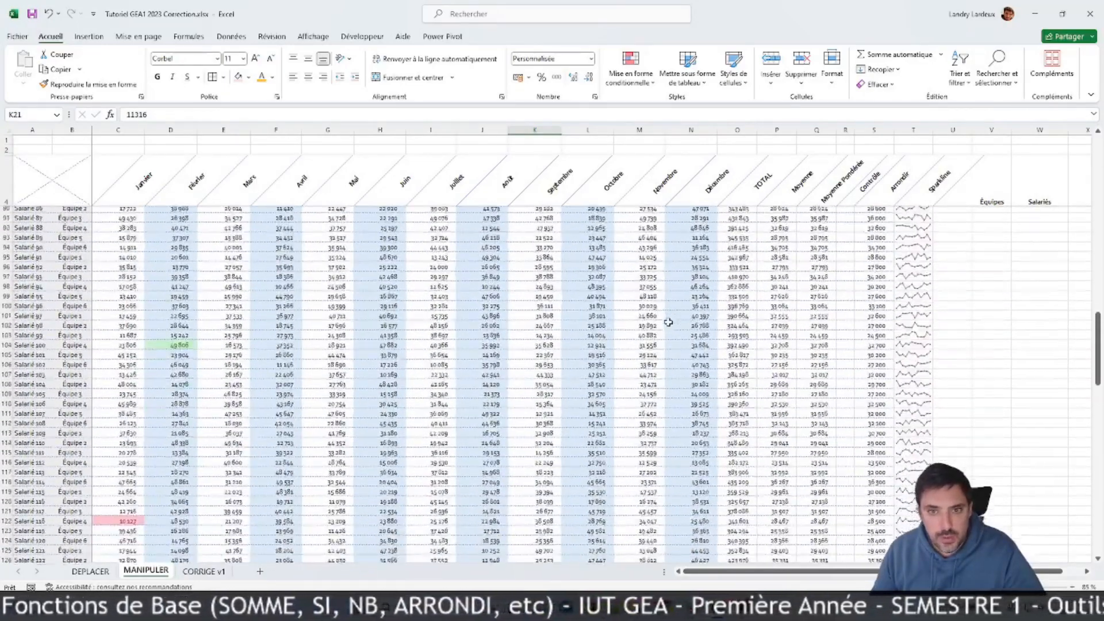
ctrl+scroll(711, 352, up, 3)
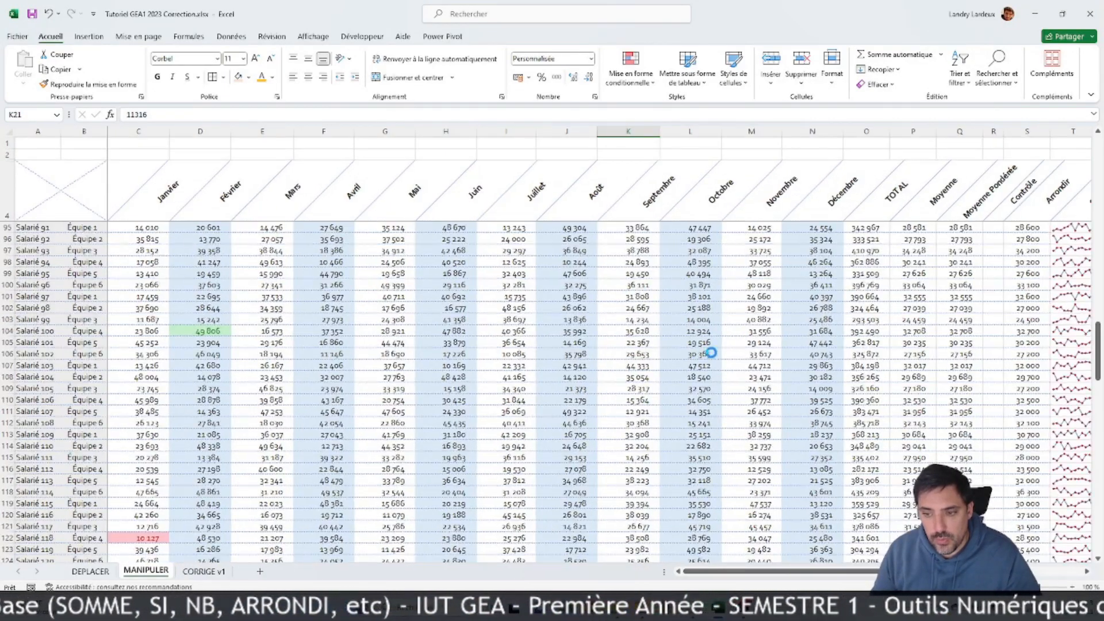
scroll(784, 364, up, 2)
scroll(783, 364, up, 2)
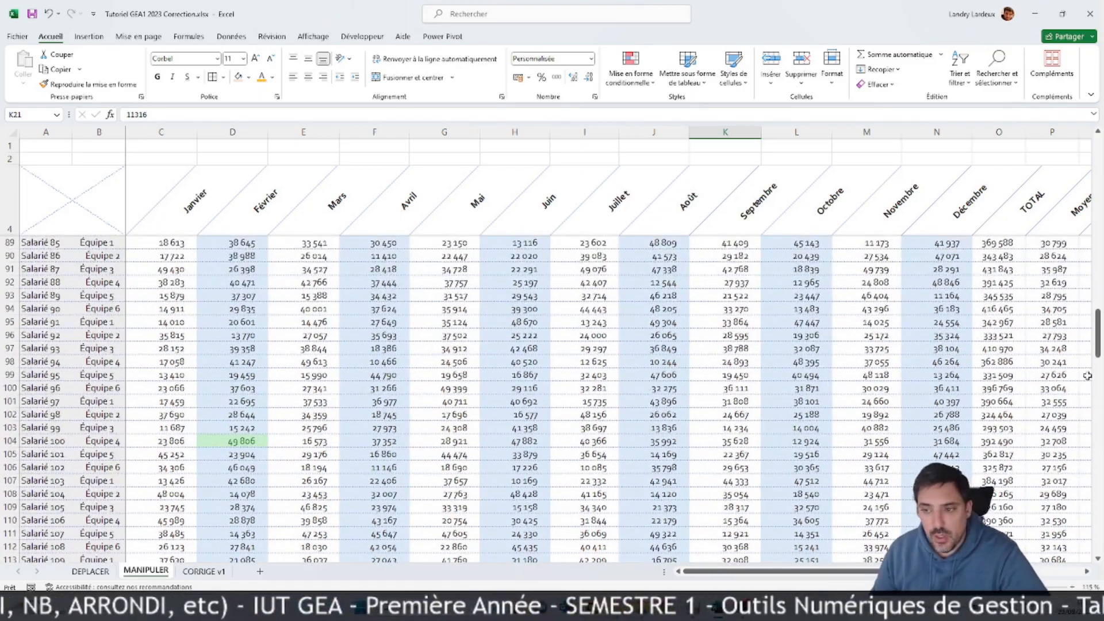
Step: Return to the first employee rows and compare the highest and lowest value highlights of each month down the table
drag(1096, 332, 990, 184)
click(1086, 184)
click(1001, 310)
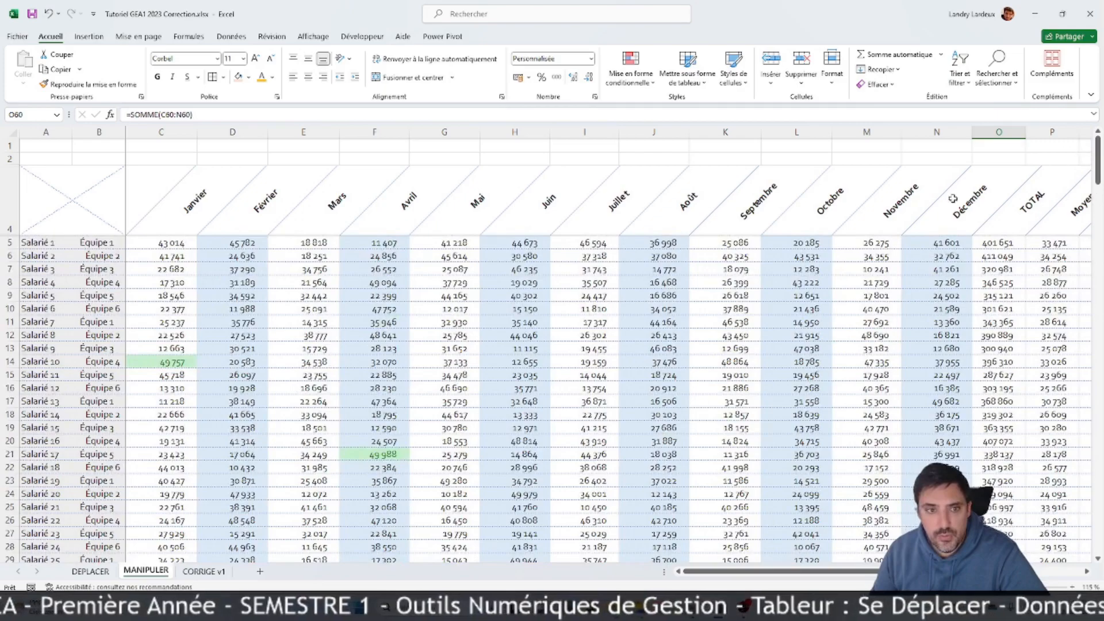
scroll(447, 308, down, 7)
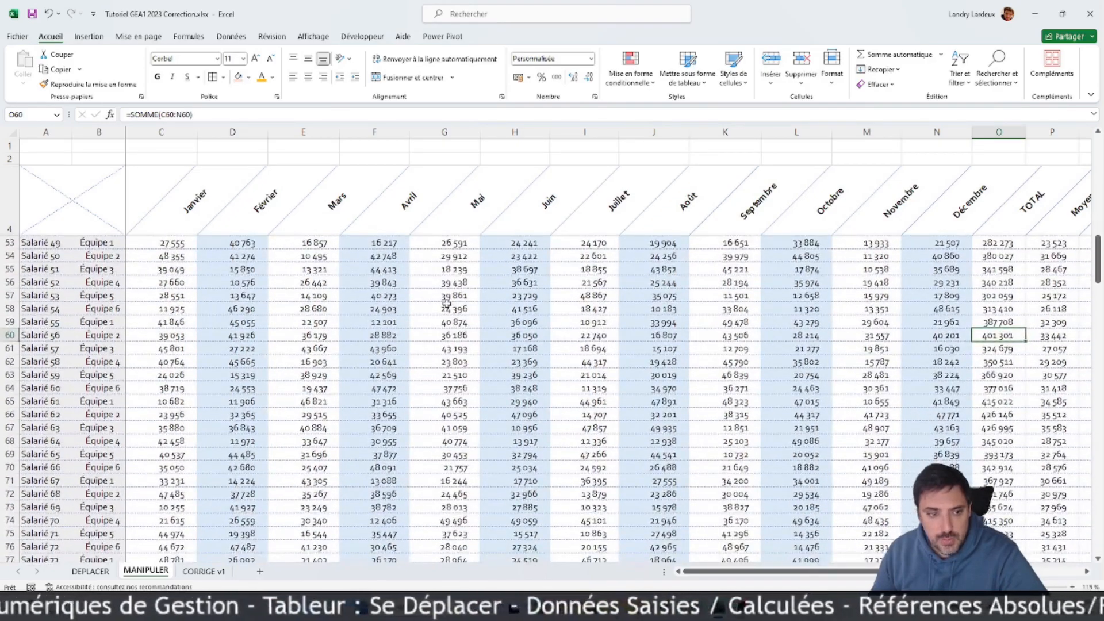
scroll(446, 301, down, 11)
scroll(447, 300, down, 2)
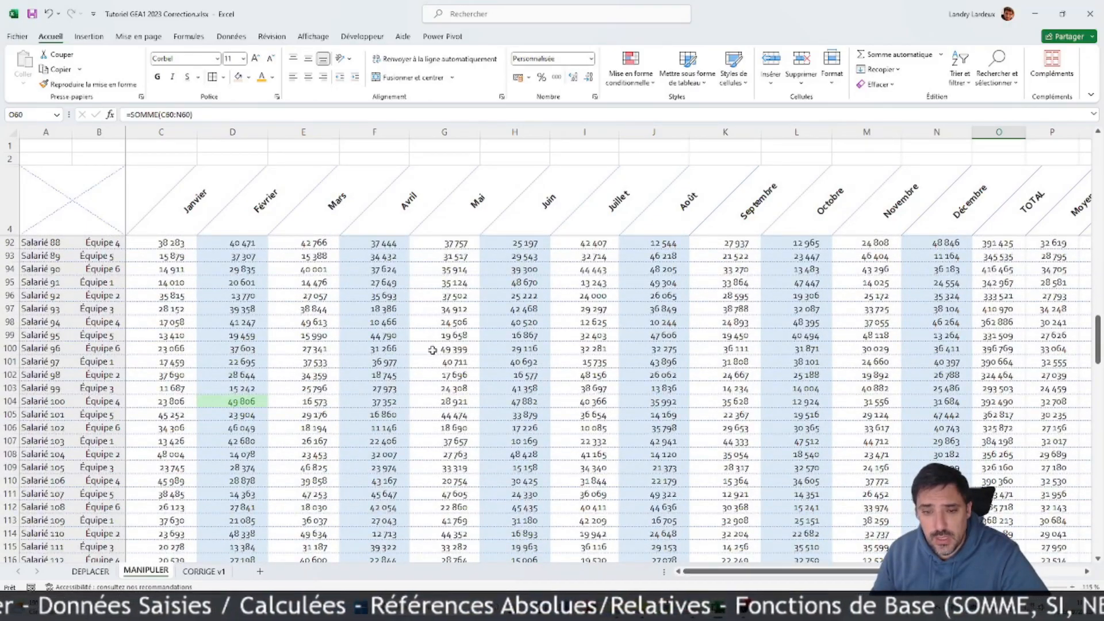
scroll(432, 350, down, 10)
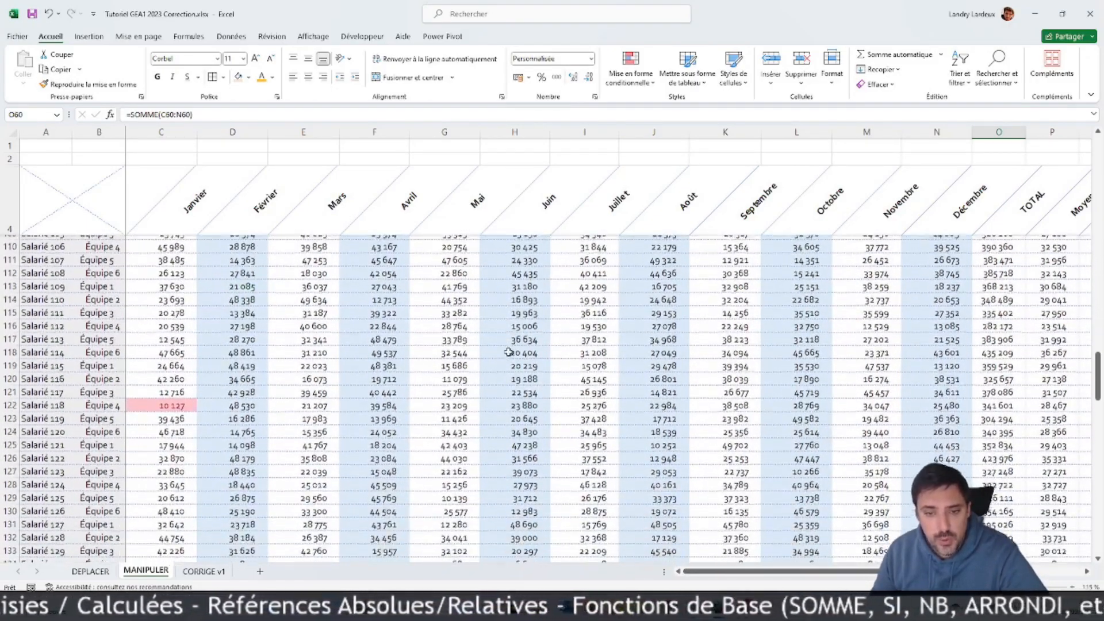
scroll(509, 349, down, 4)
scroll(517, 348, up, 4)
drag(1099, 400, 1098, 158)
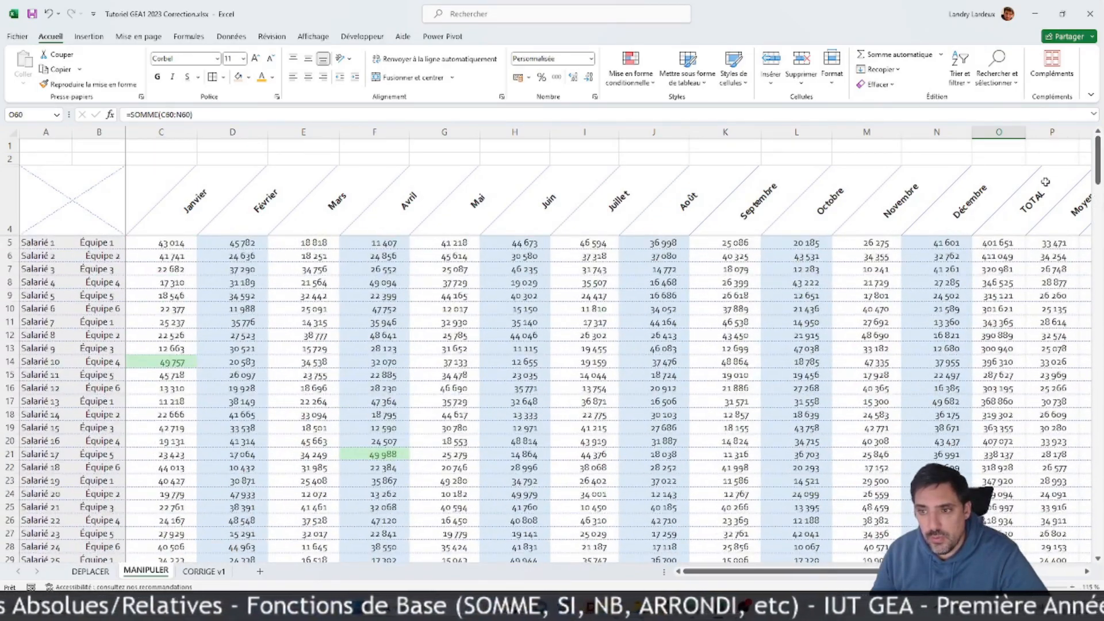
scroll(492, 320, down, 19)
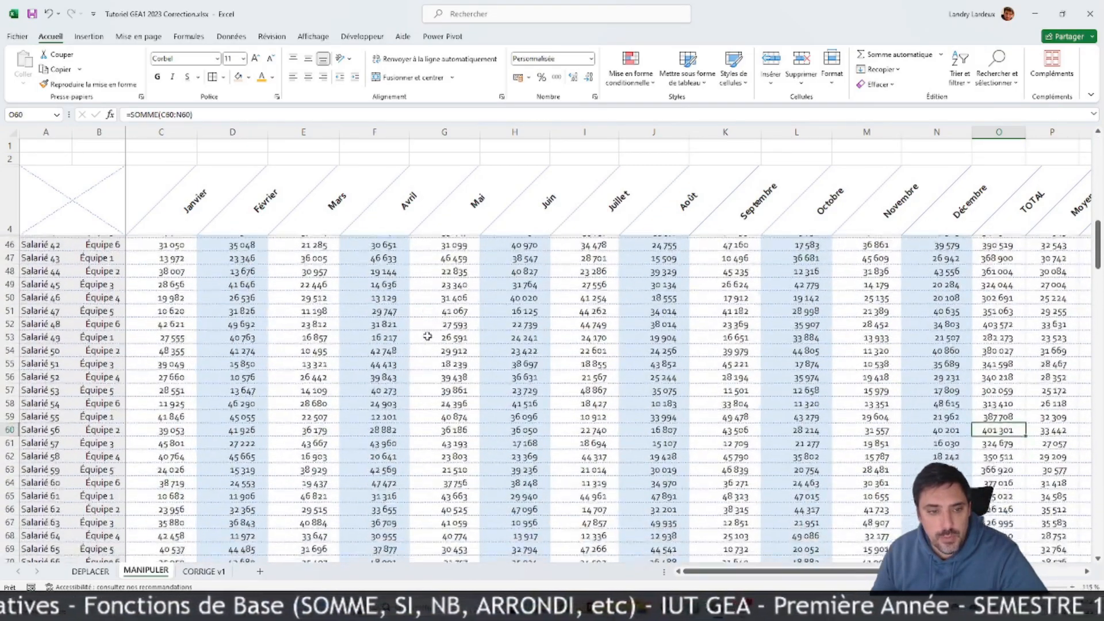
scroll(428, 336, down, 5)
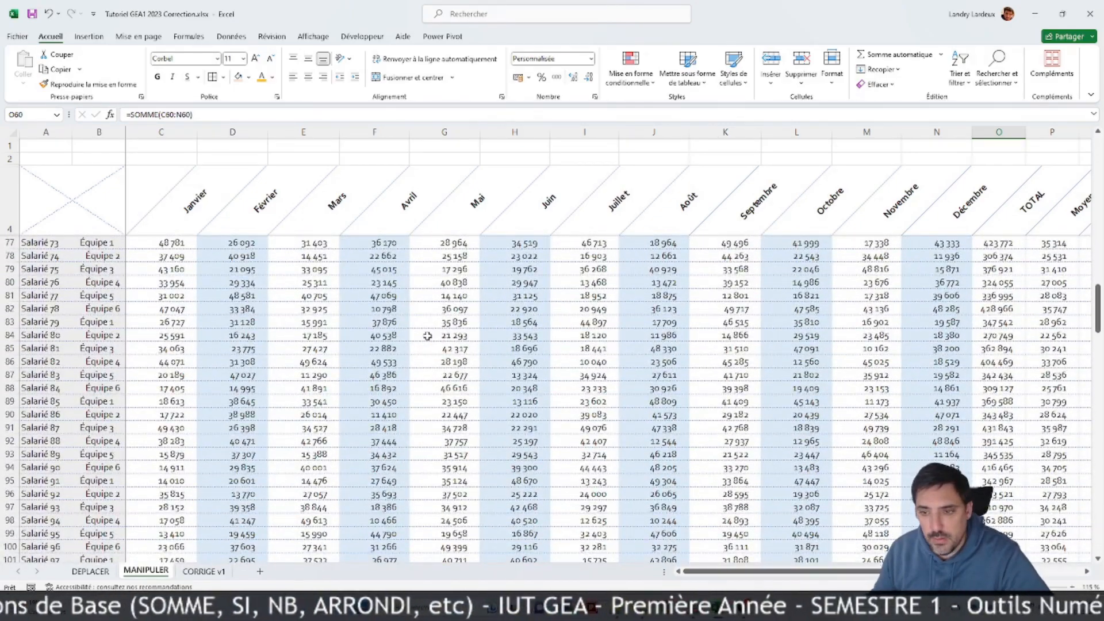